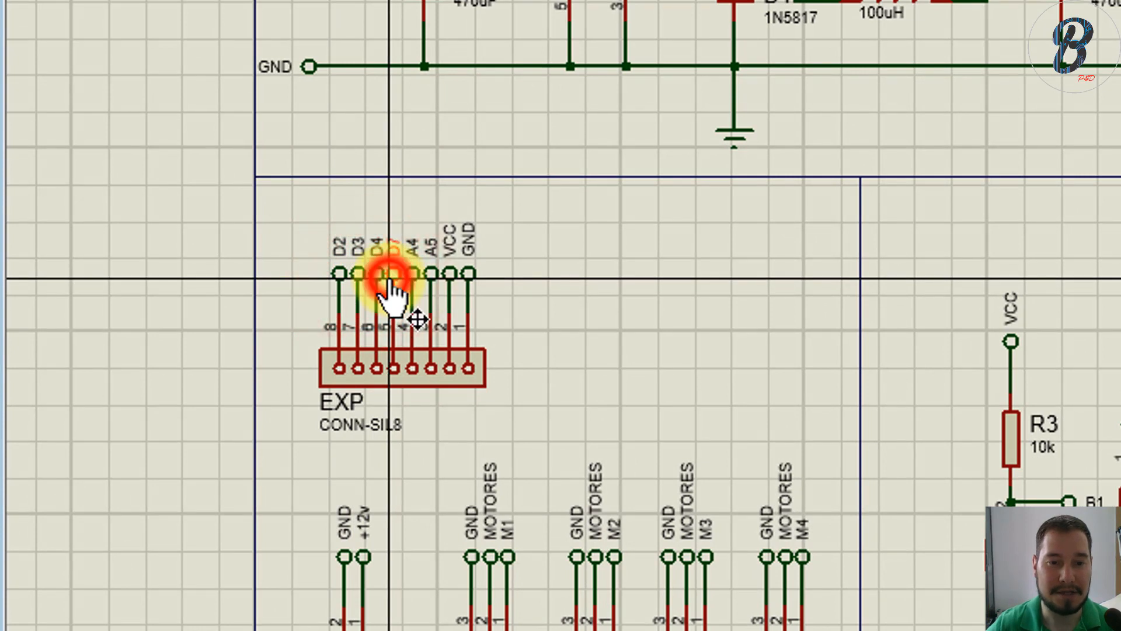
# Step: Examine the terminals of the EXP expansion connector and the FONTE supply connector in the schematic
pyautogui.click(433, 275)
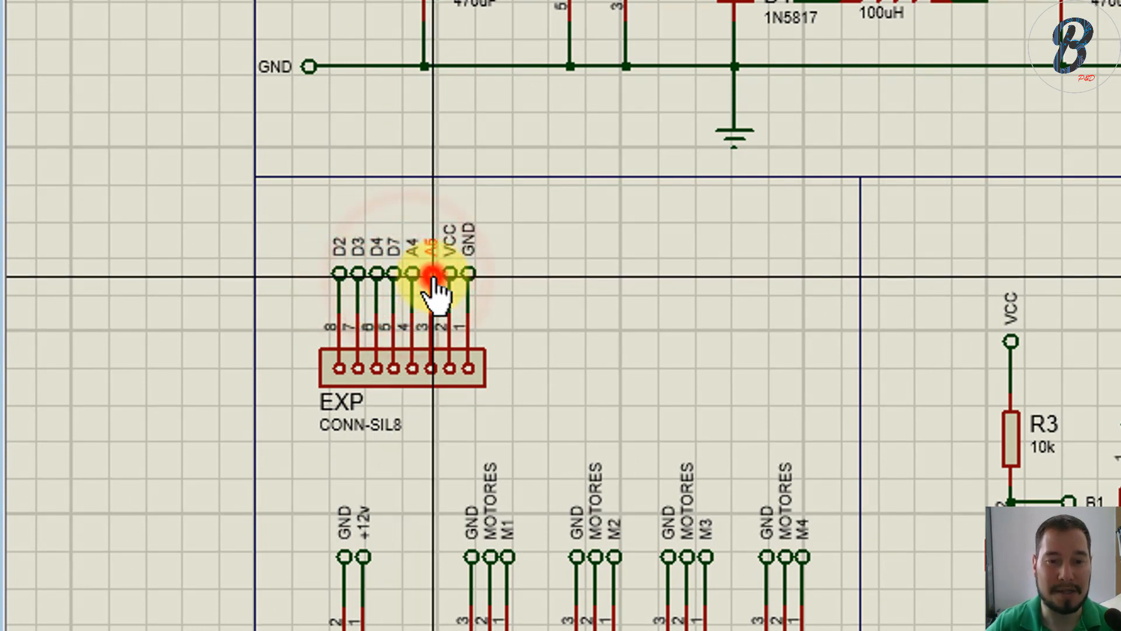
pyautogui.click(453, 275)
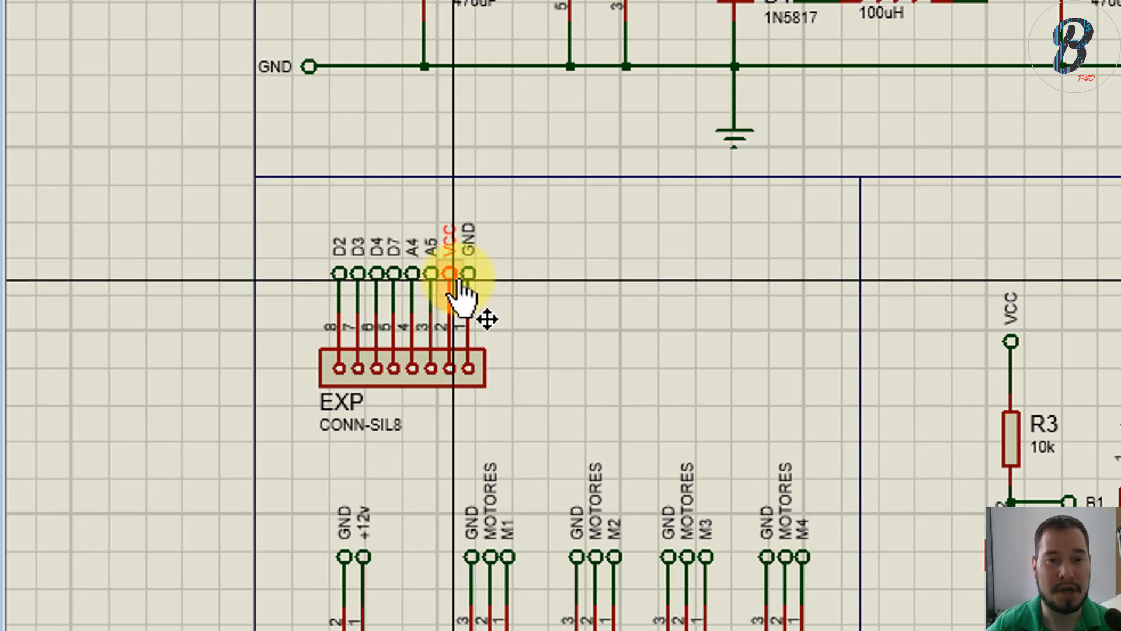
pyautogui.click(471, 251)
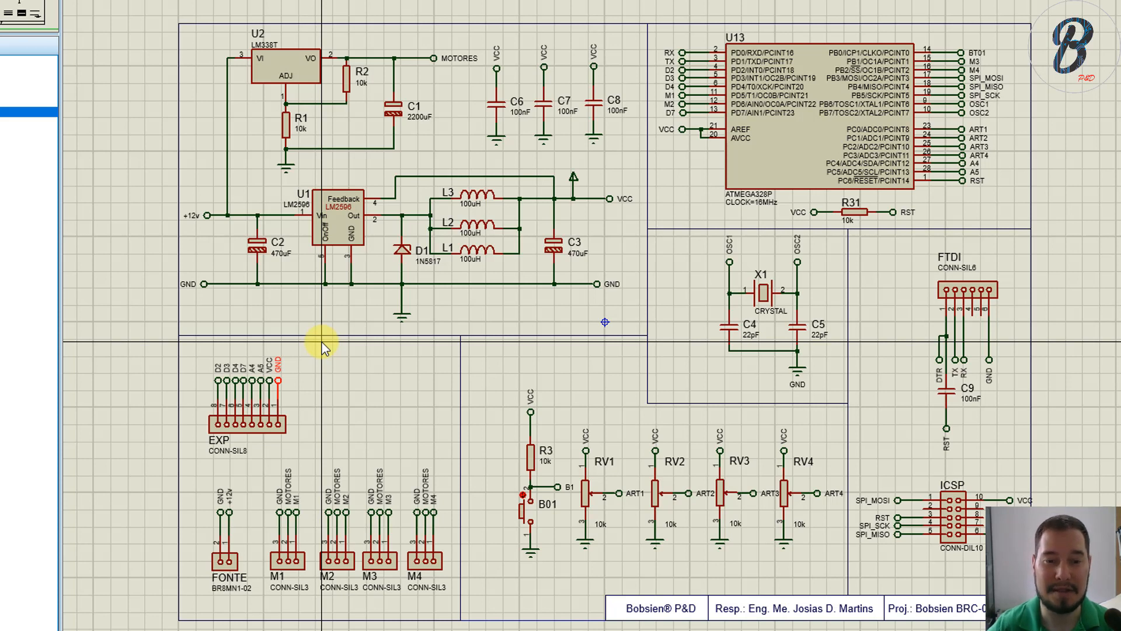
pyautogui.click(224, 560)
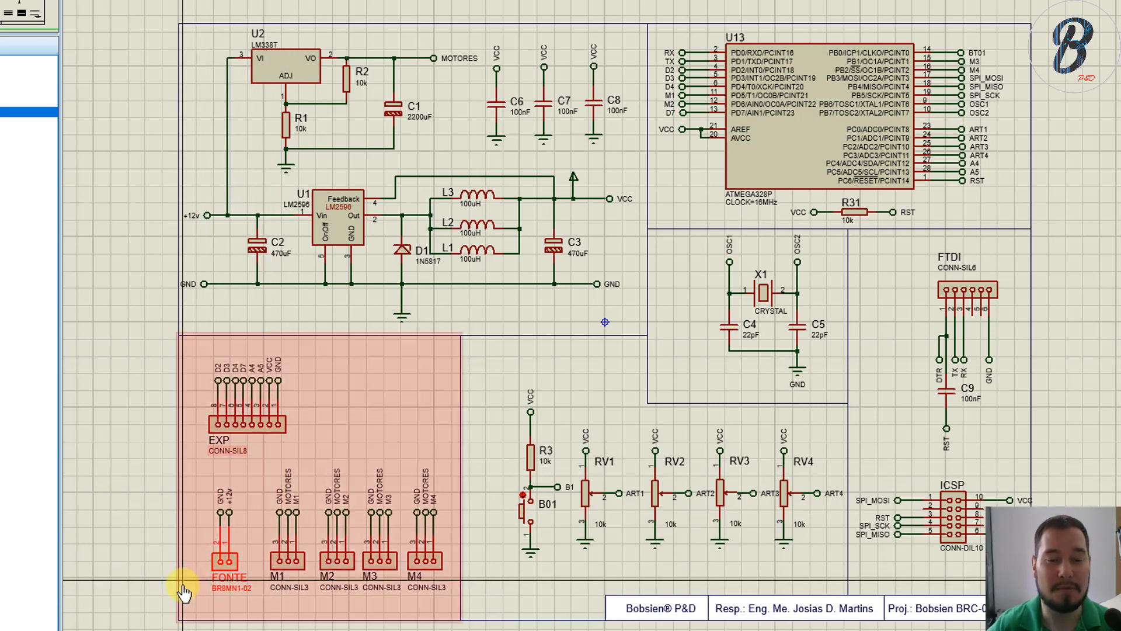
pyautogui.click(228, 512)
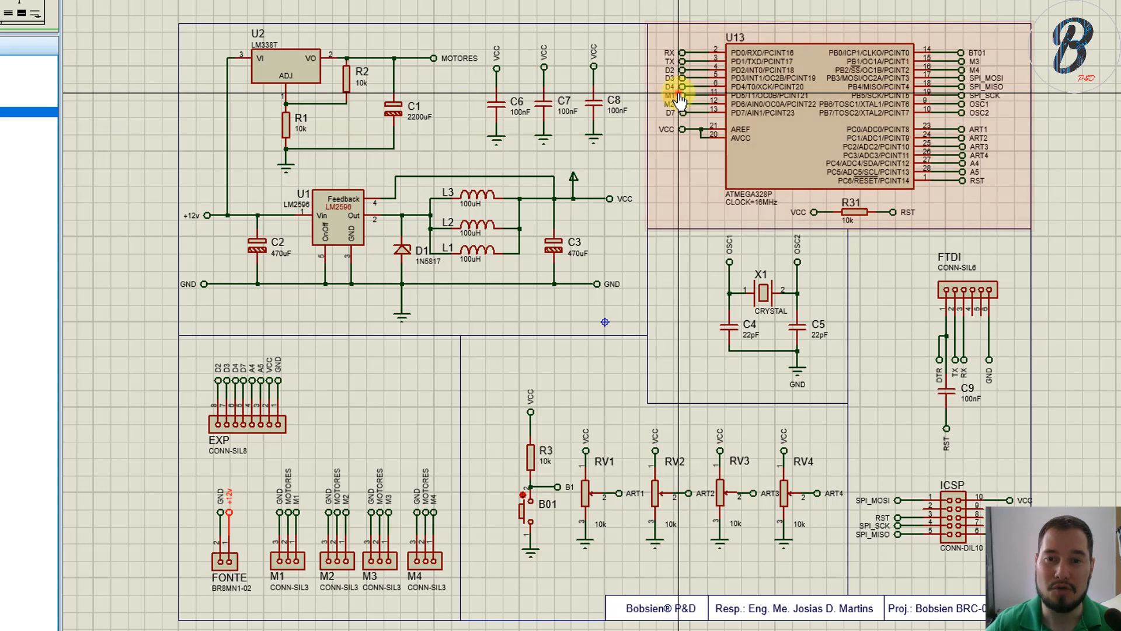
# Step: Examine the M1 to M4 motor terminals on the ATMEGA328P, along with the crystal and FTDI sections of the schematic
pyautogui.click(678, 92)
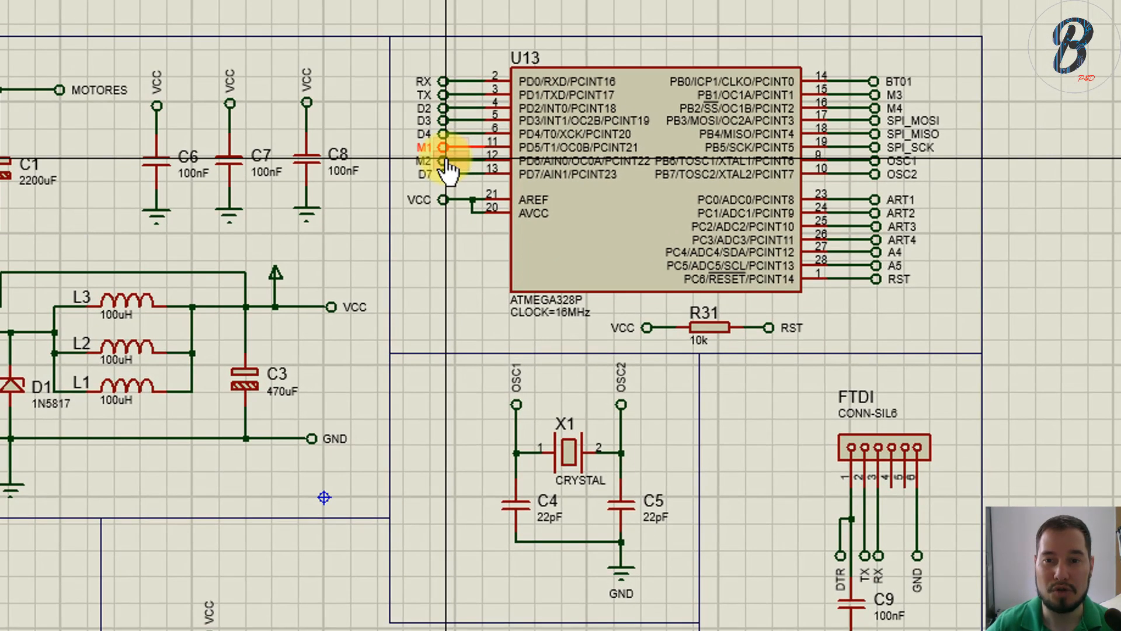
pyautogui.click(683, 104)
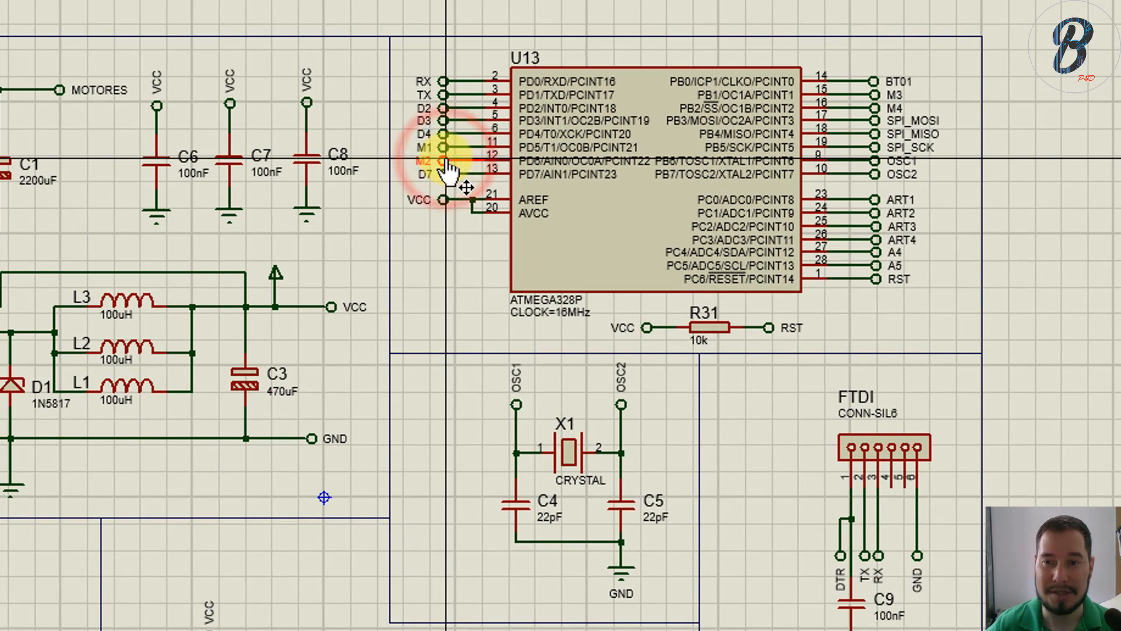
pyautogui.click(874, 95)
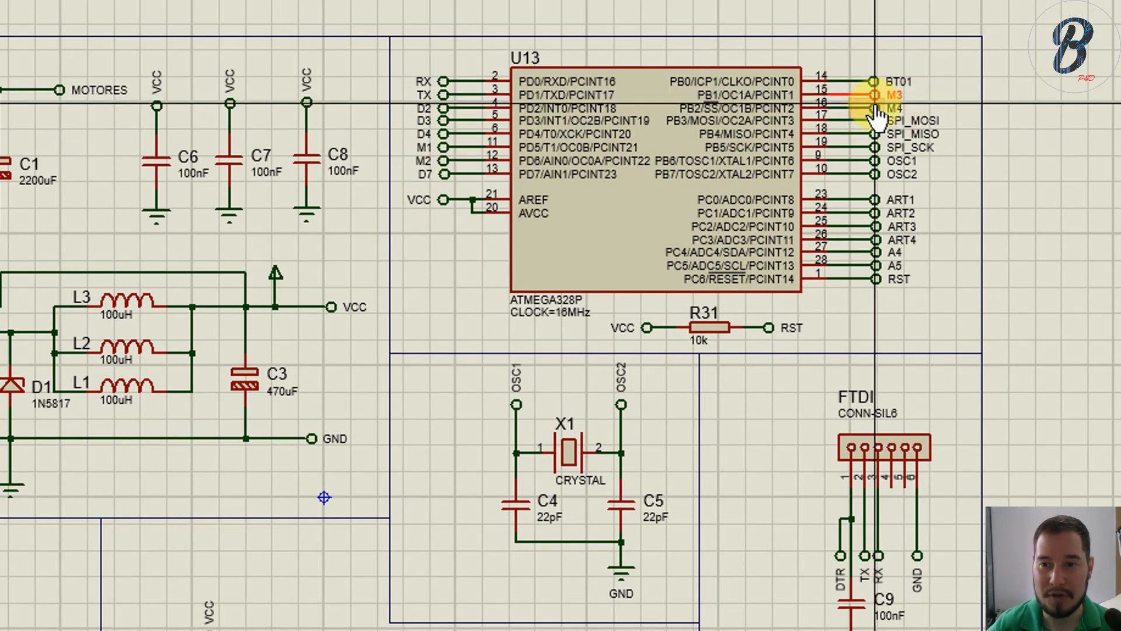
pyautogui.click(875, 108)
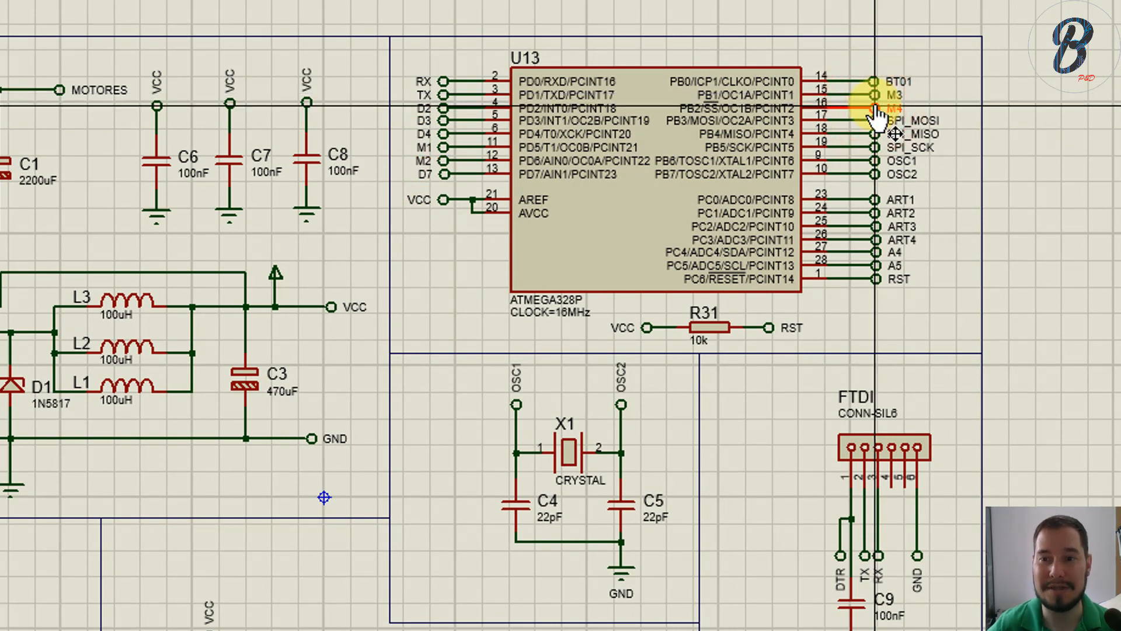
pyautogui.moveTo(958, 100); pyautogui.dragTo(780, 174)
pyautogui.moveTo(953, 107); pyautogui.dragTo(816, 163)
pyautogui.click(1089, 136)
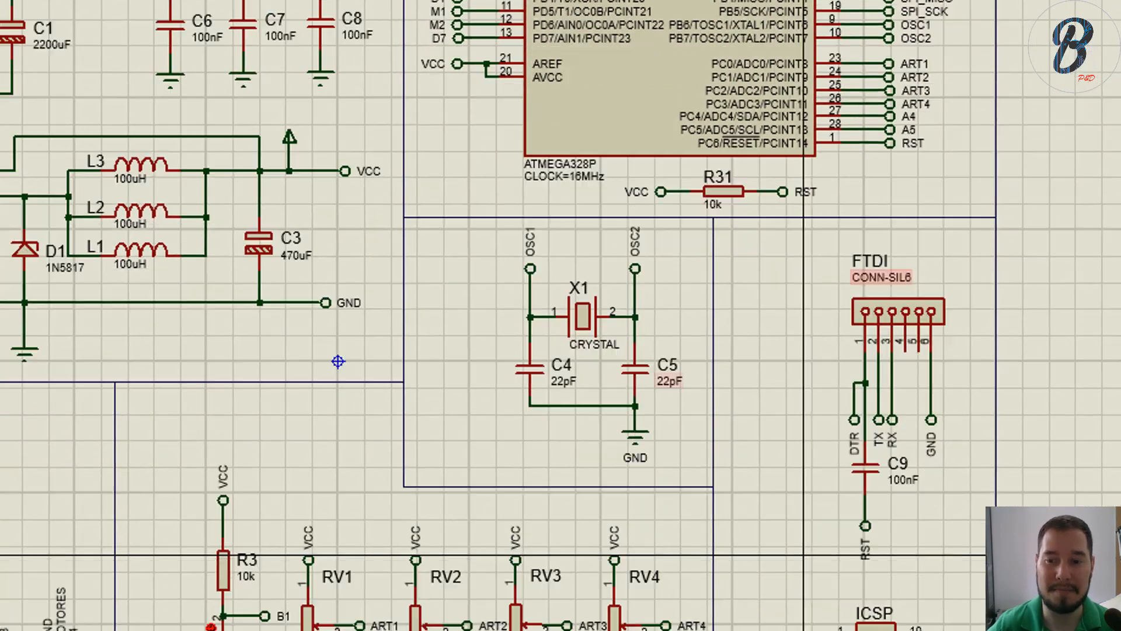
pyautogui.click(896, 480)
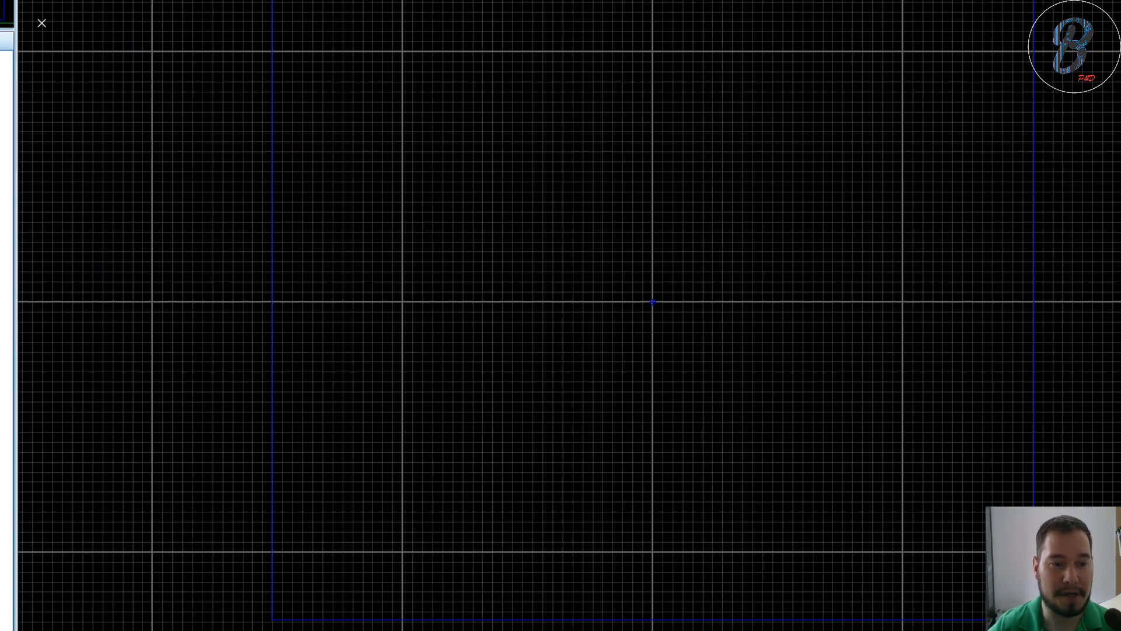
# Step: Draw a rectangular board outline inside the blue work area of the PCB layout and switch to component placement
pyautogui.click(341, 25)
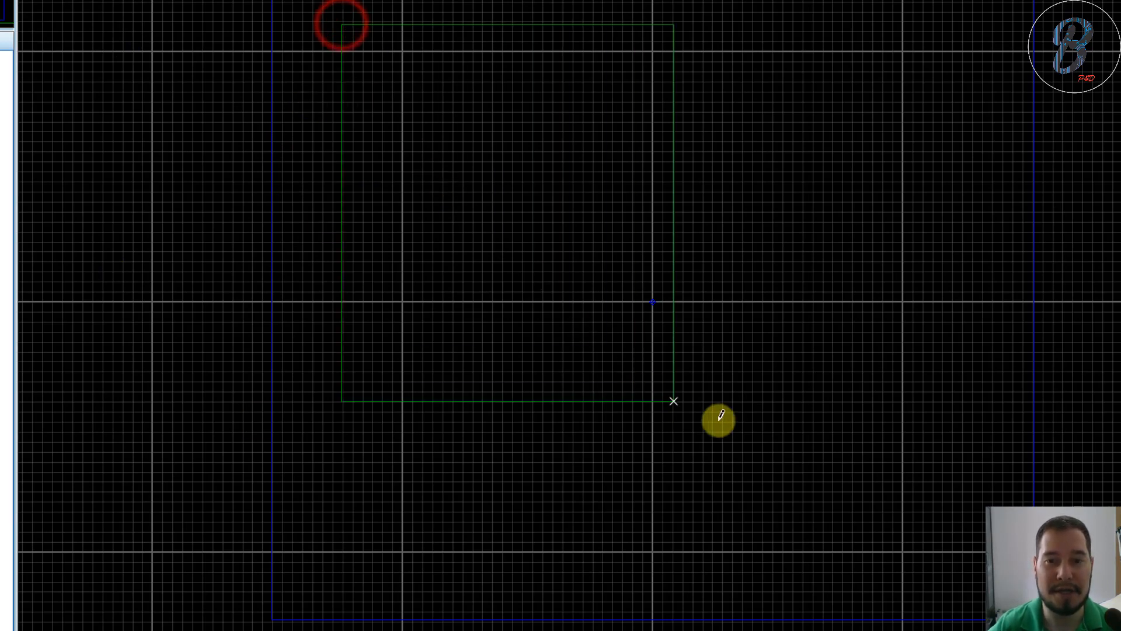
pyautogui.click(748, 416)
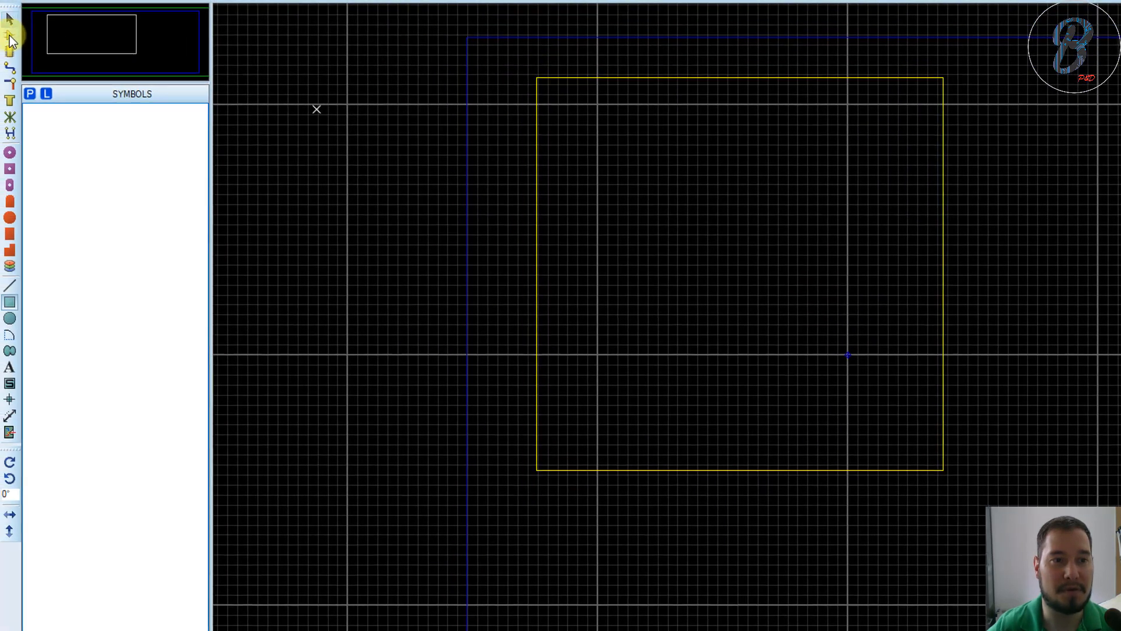
pyautogui.click(10, 35)
pyautogui.click(166, 0)
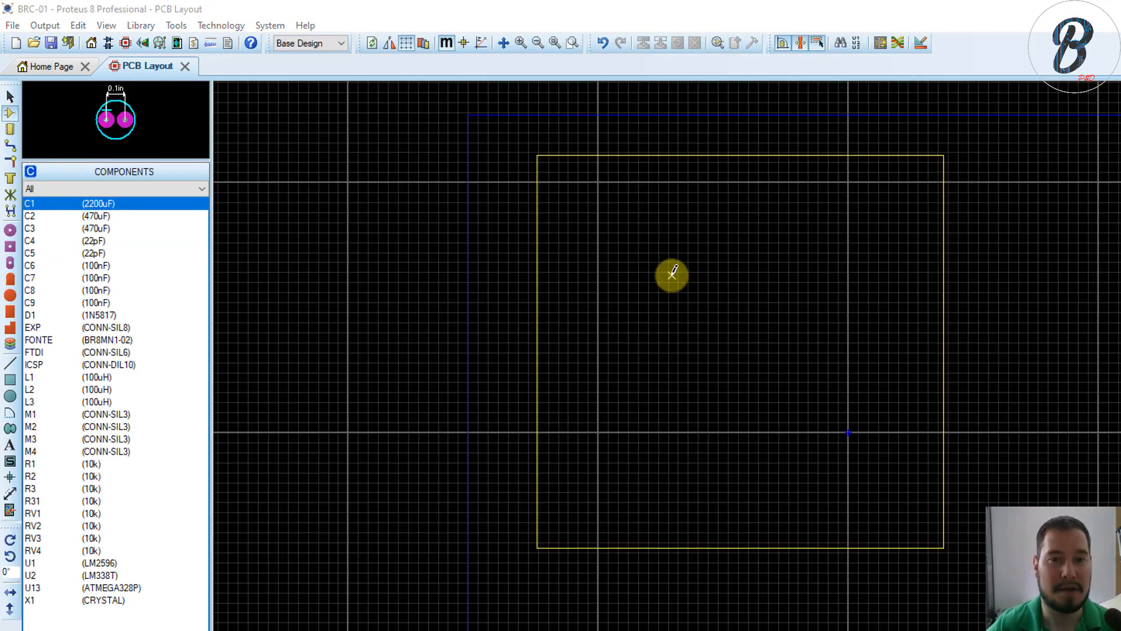
pyautogui.scroll(2, 846, 430)
pyautogui.scroll(1, 939, 474)
pyautogui.scroll(-1, 919, 572)
pyautogui.scroll(-1, 876, 496)
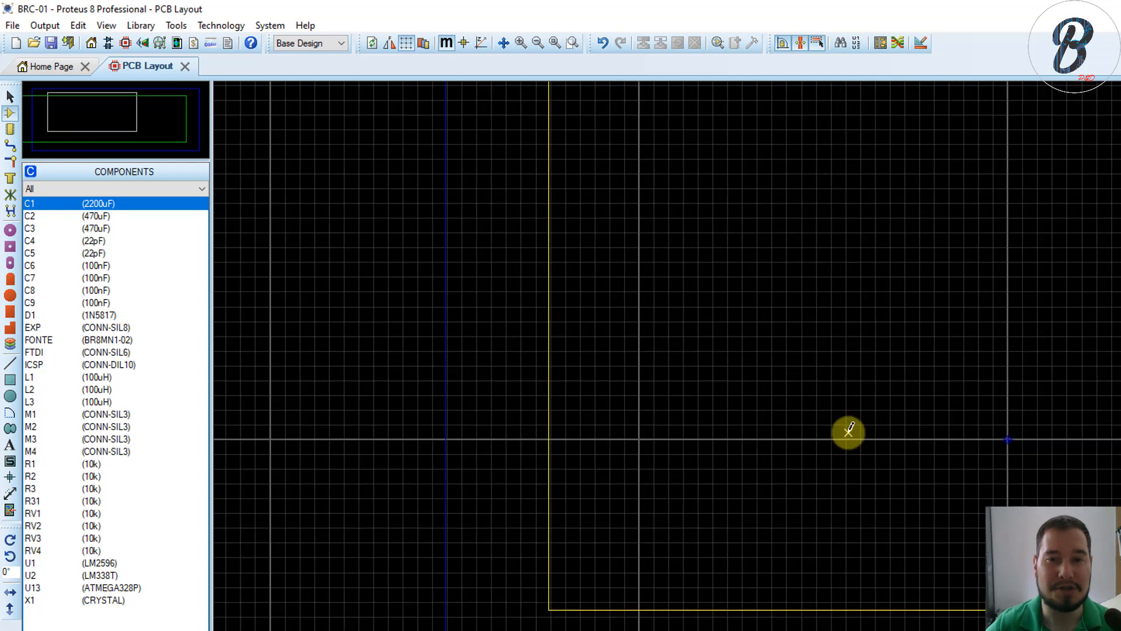
pyautogui.scroll(-1, 862, 378)
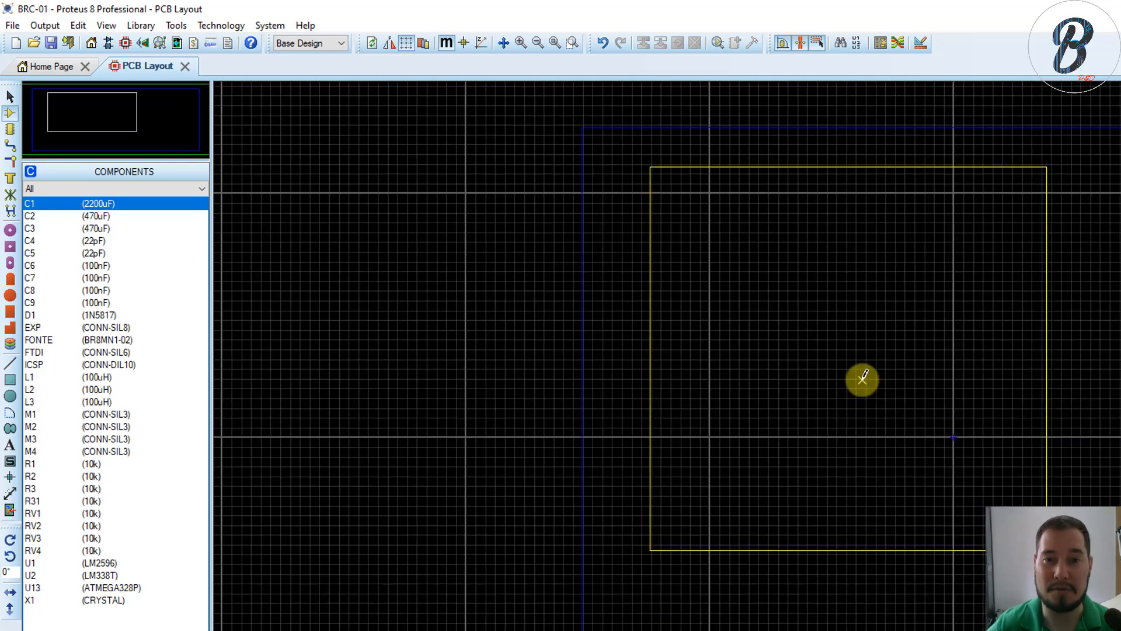
pyautogui.scroll(1, 863, 379)
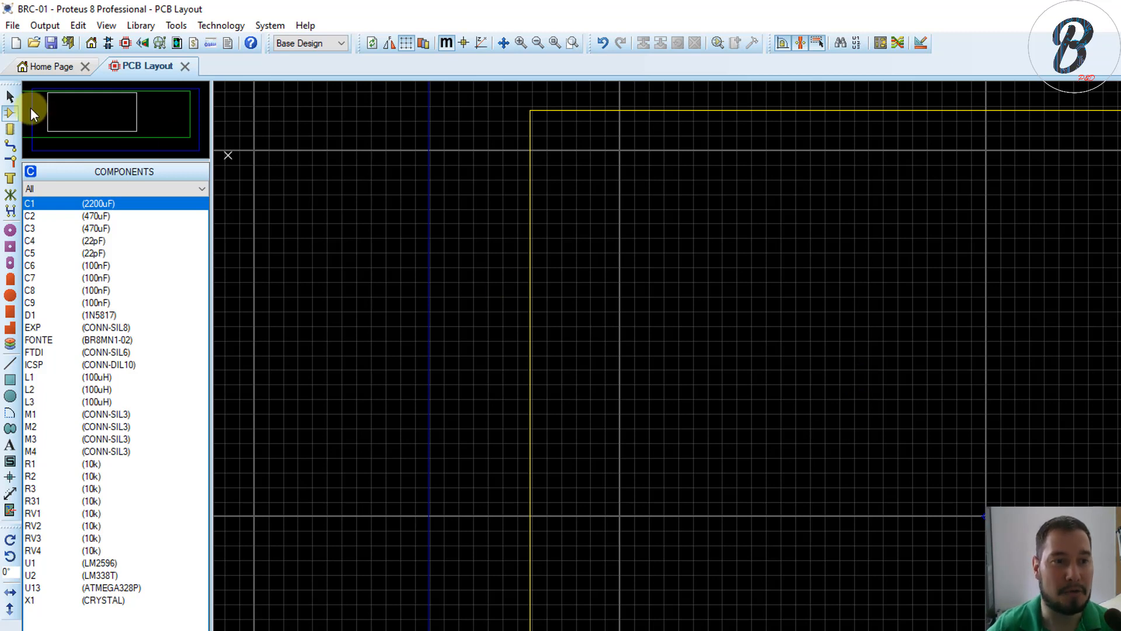
# Step: Place the FONTE (BR8MN1-02) connector inside the board outline near its upper-right corner
pyautogui.click(10, 113)
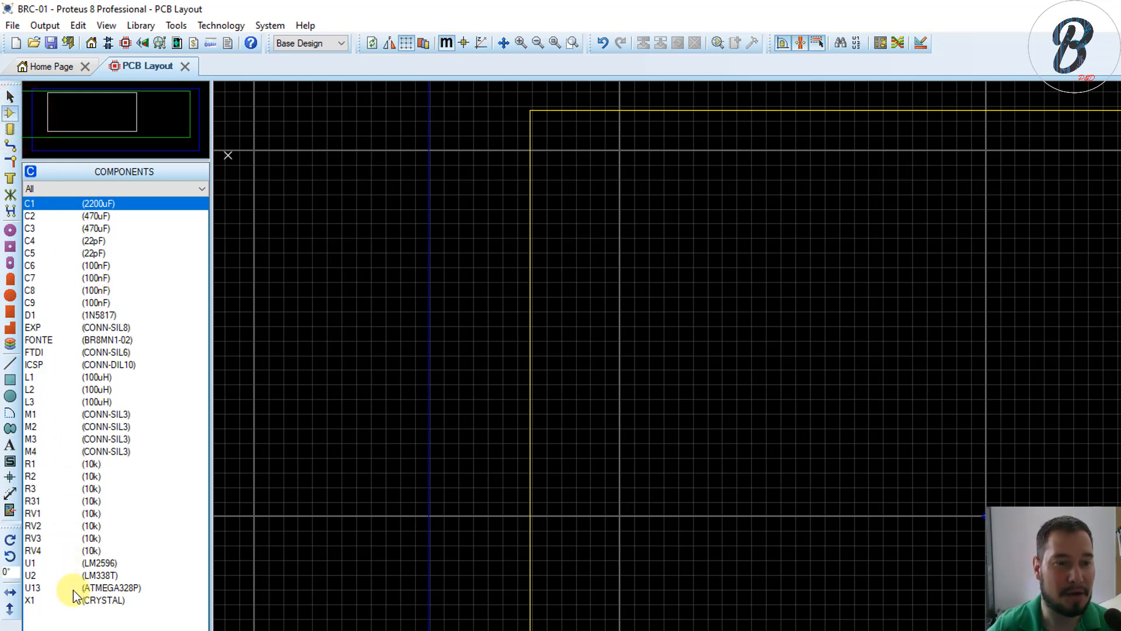
pyautogui.click(90, 340)
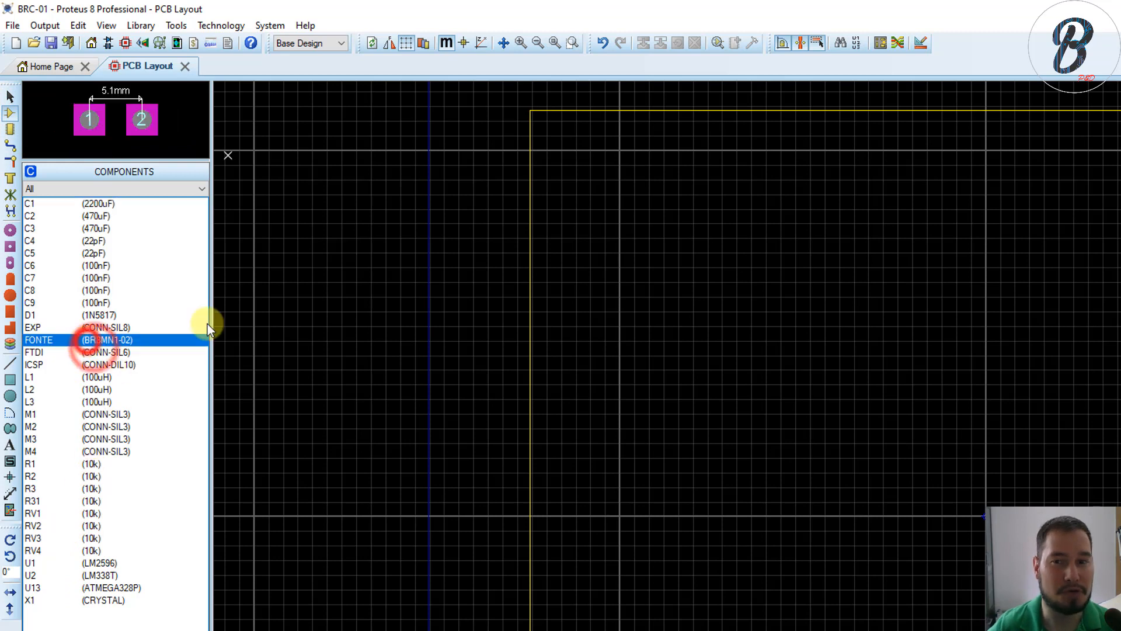
pyautogui.click(968, 204)
pyautogui.scroll(4, 851, 433)
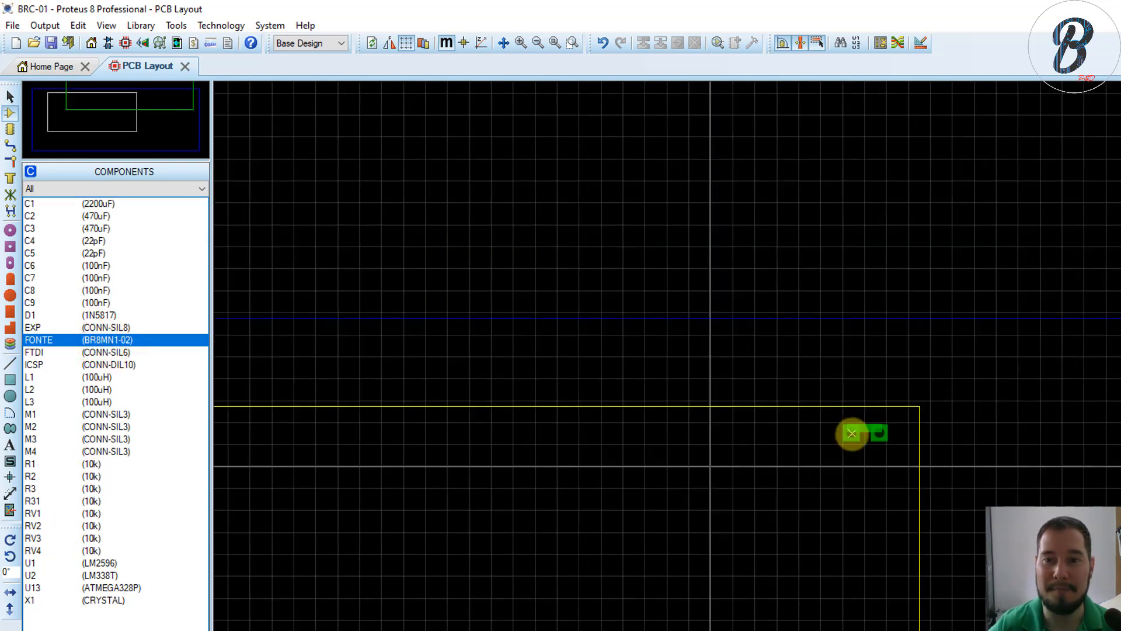
pyautogui.click(812, 425)
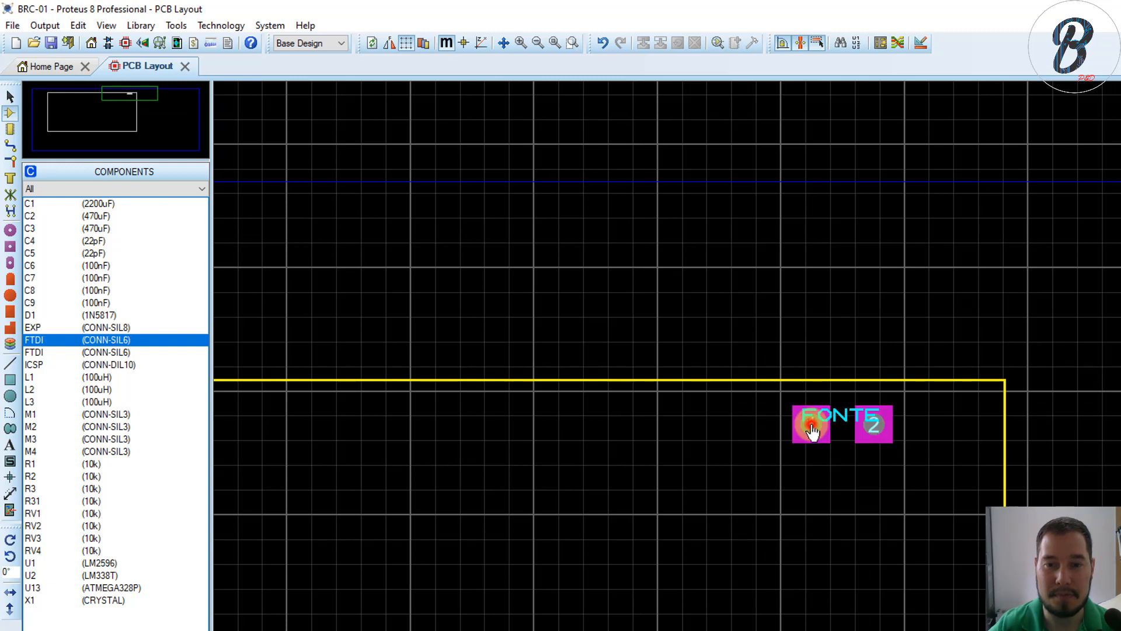
pyautogui.click(38, 341)
# Step: Place an M3 circular through-hole pad in the upper-right corner of the board outline
pyautogui.click(10, 230)
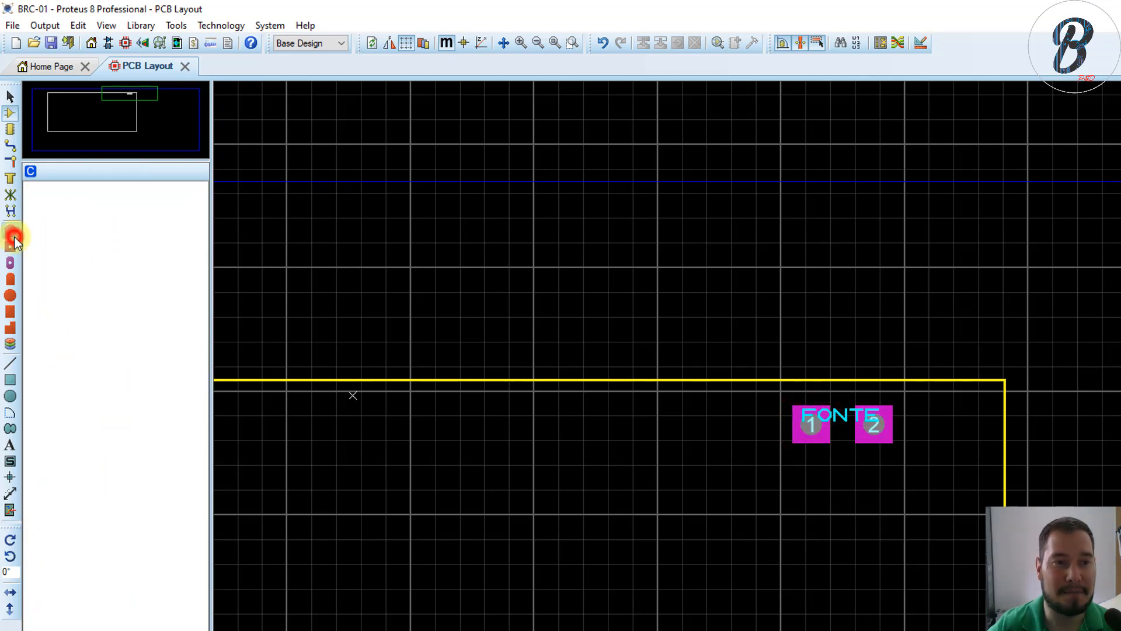
pyautogui.click(36, 489)
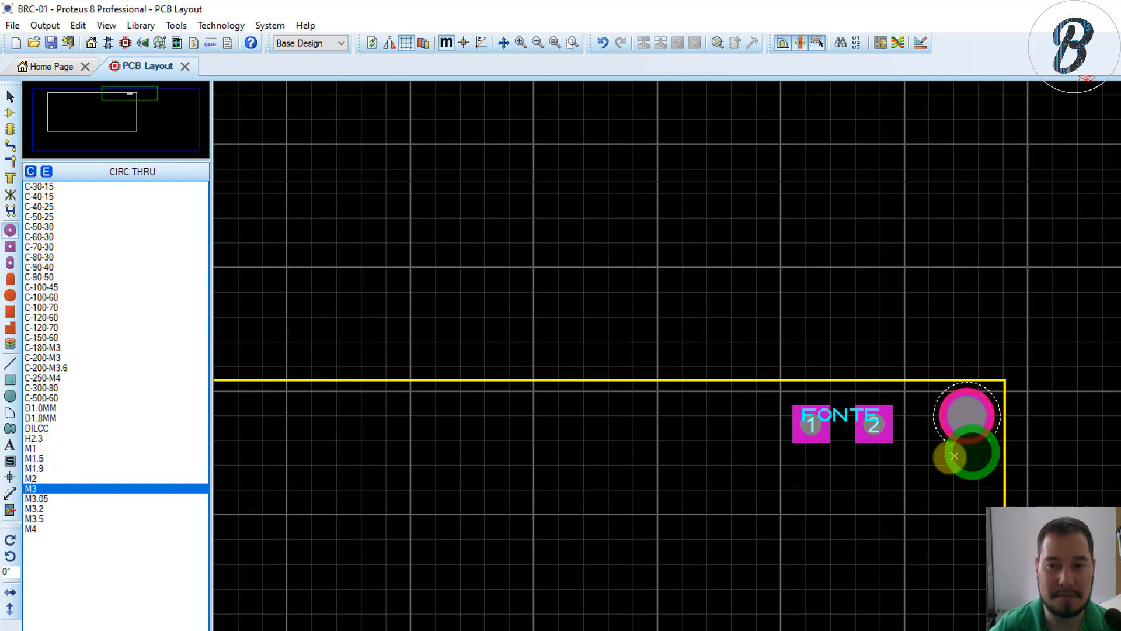
# Step: Move the FONTE label below its pads and shift the connector slightly left and down, away from the M3 corner pad
pyautogui.scroll(1, 757, 457)
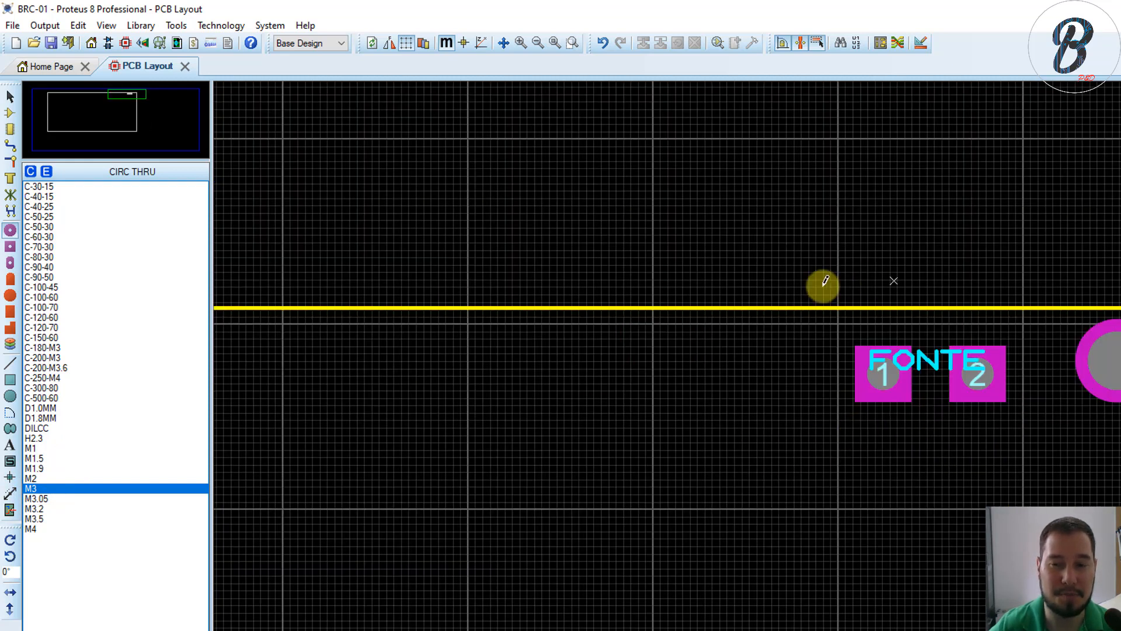
pyautogui.click(938, 367)
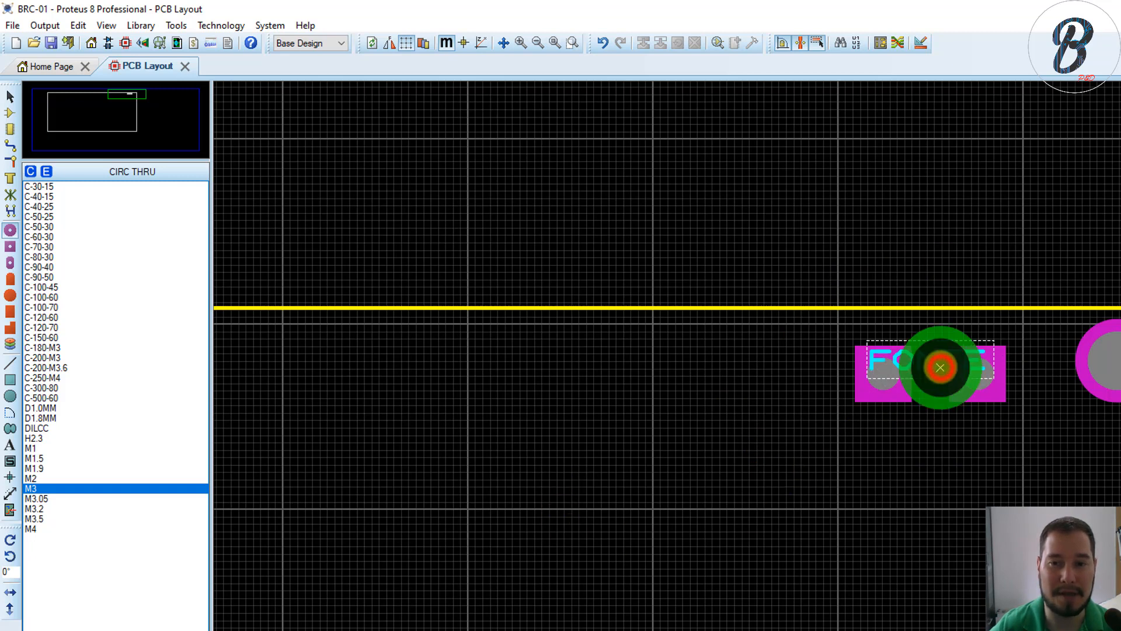
pyautogui.click(10, 96)
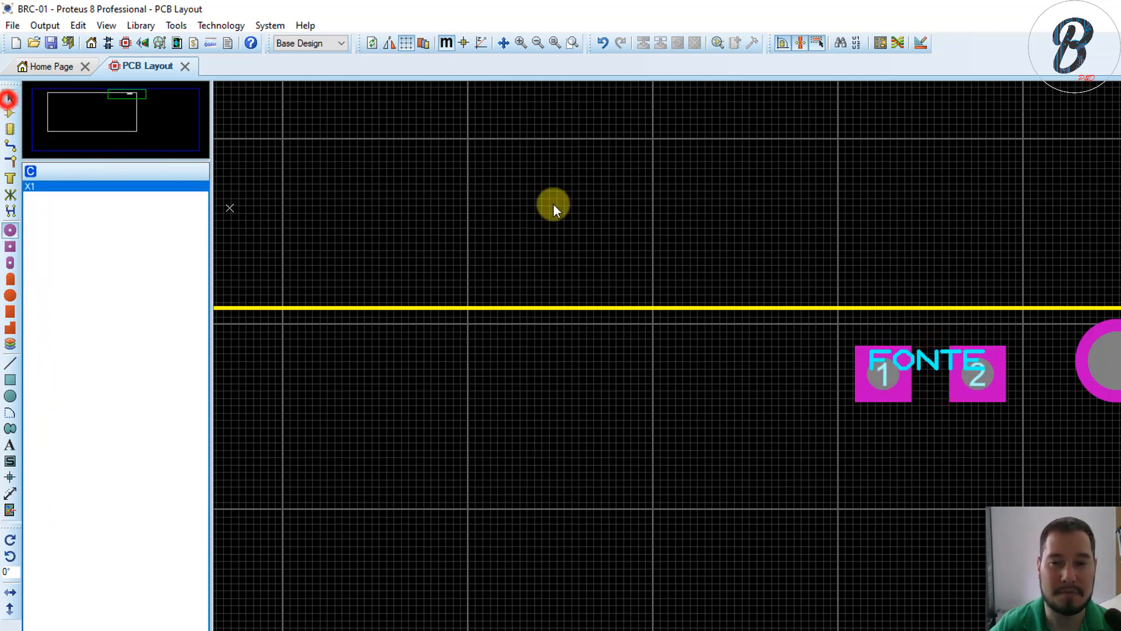
pyautogui.moveTo(927, 372); pyautogui.dragTo(928, 501)
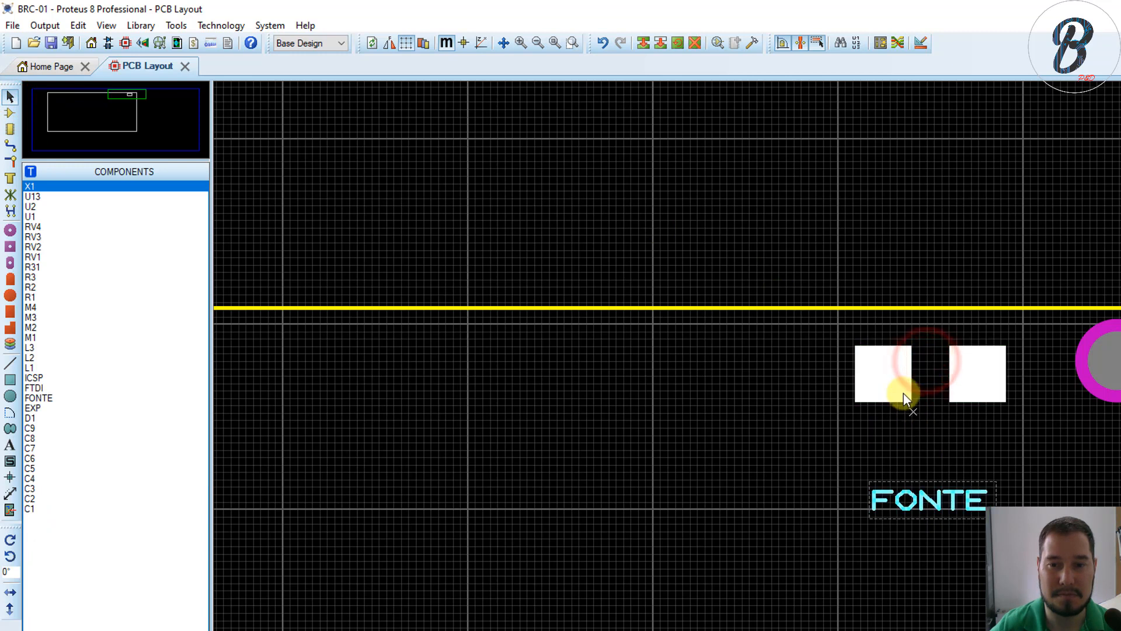
pyautogui.click(889, 187)
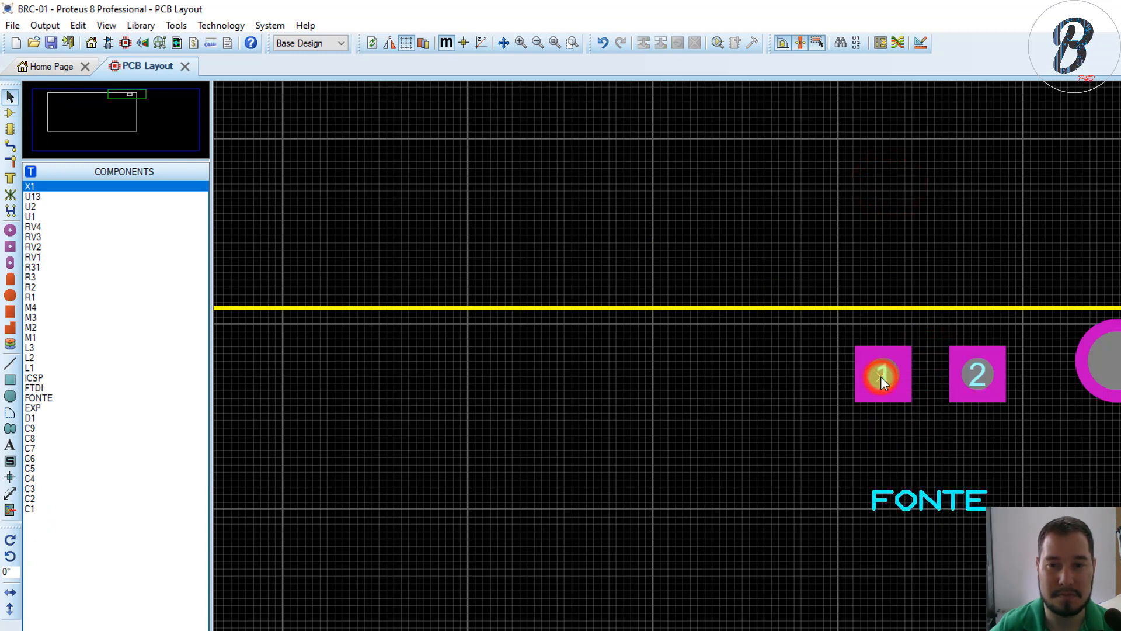
pyautogui.moveTo(882, 378); pyautogui.dragTo(847, 392)
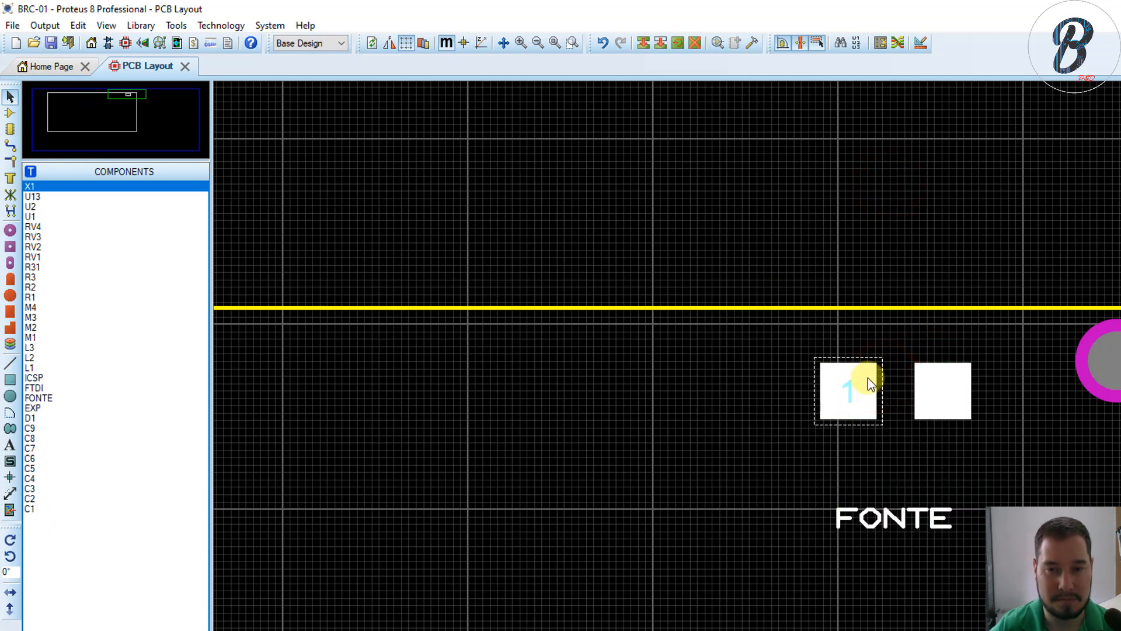
pyautogui.click(892, 243)
# Step: Generate a power plane for the GND=POWER net on the Bottom Copper layer with the DEFAULT boundary
pyautogui.scroll(-3, 719, 336)
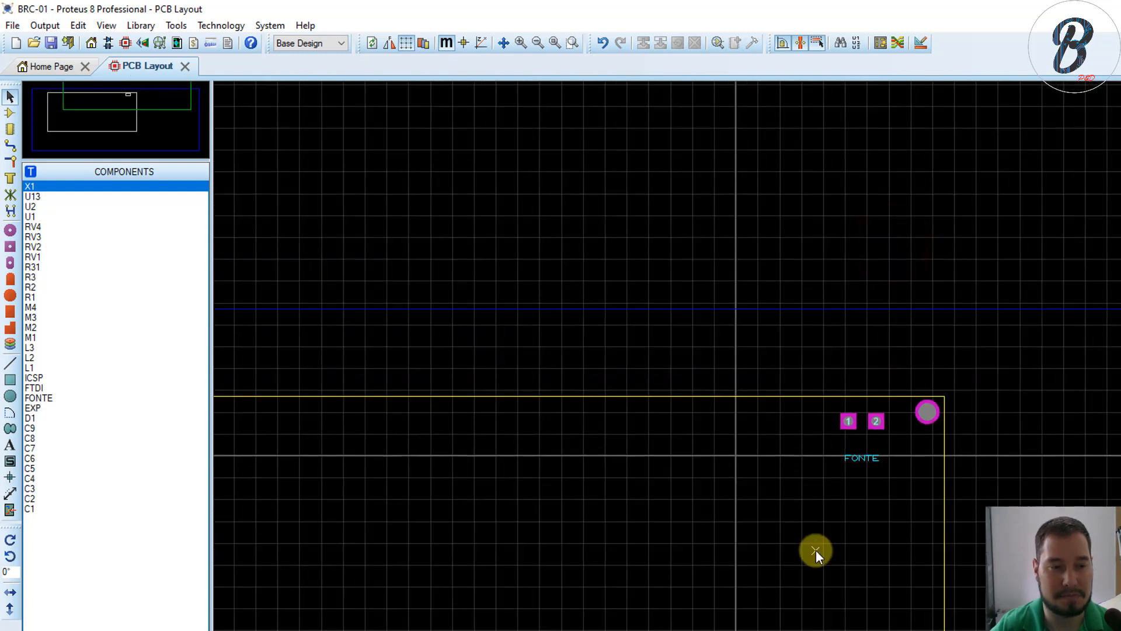
pyautogui.scroll(1, 815, 549)
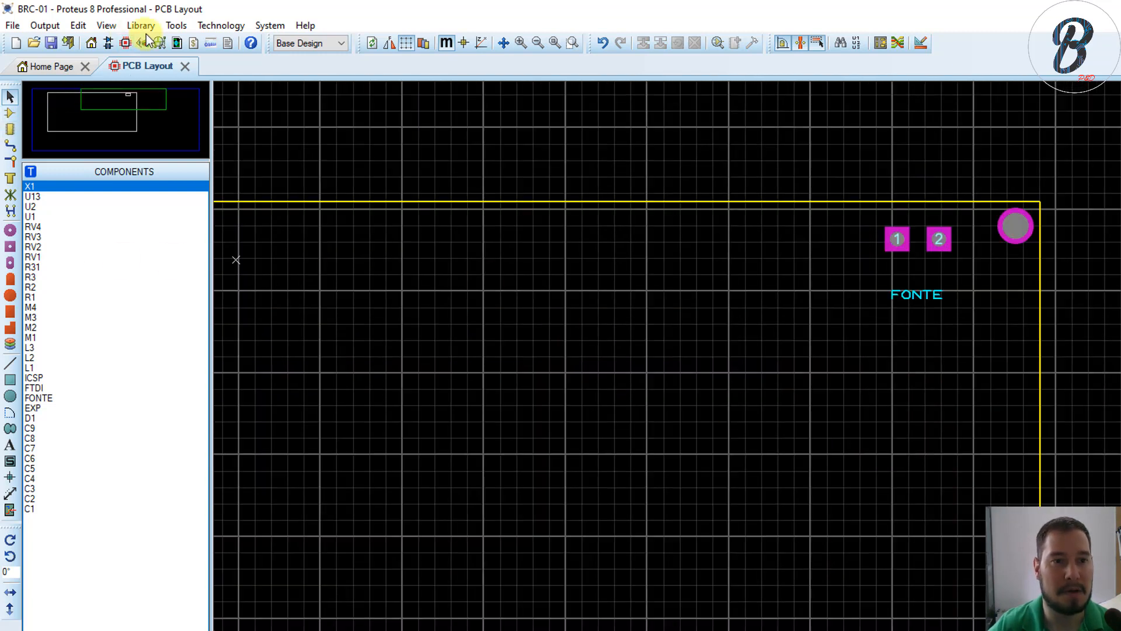
pyautogui.click(175, 25)
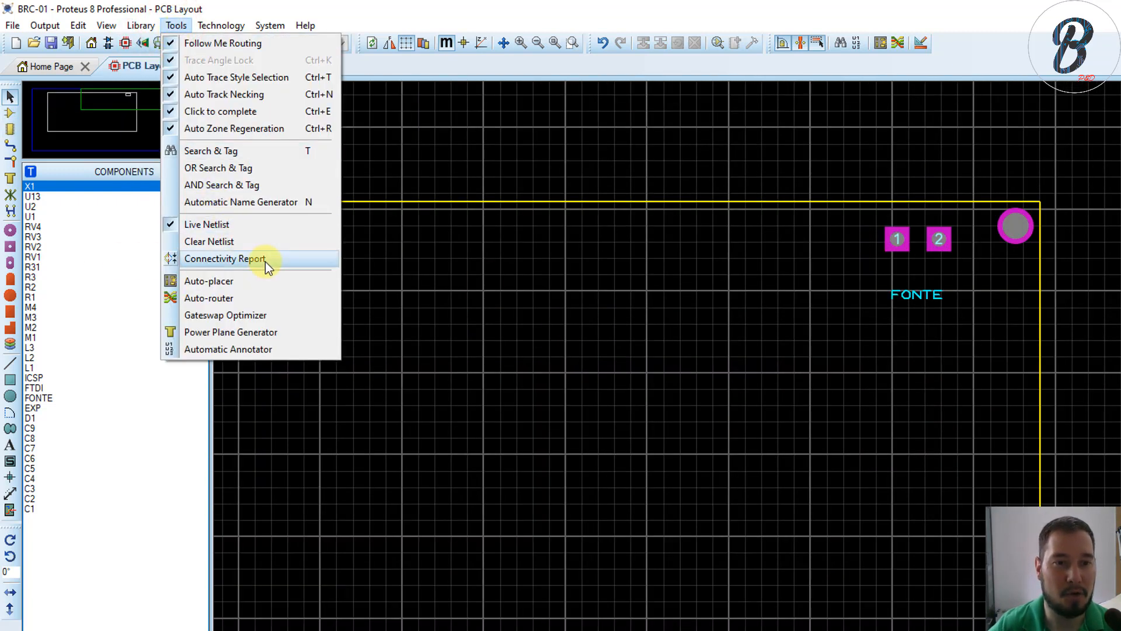
pyautogui.click(263, 333)
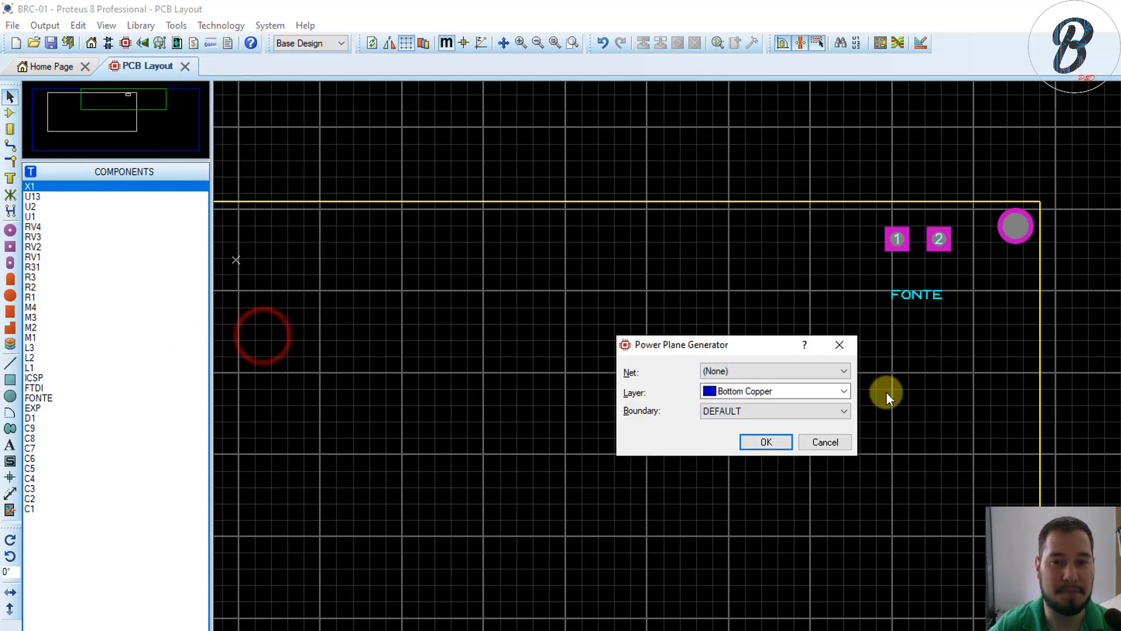
pyautogui.click(761, 374)
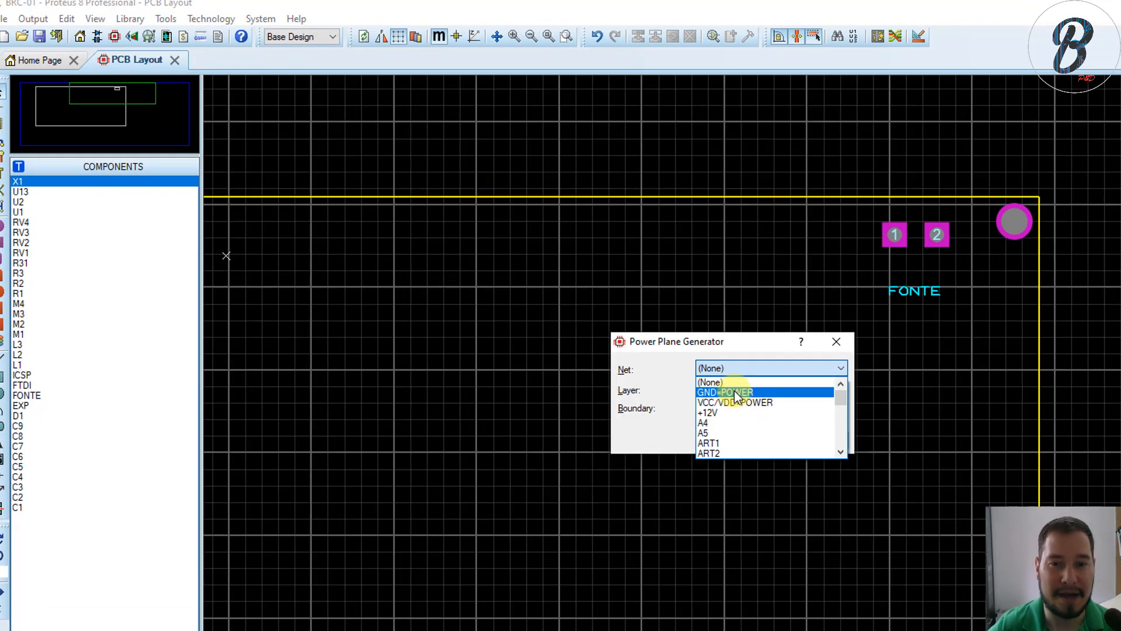
pyautogui.click(736, 392)
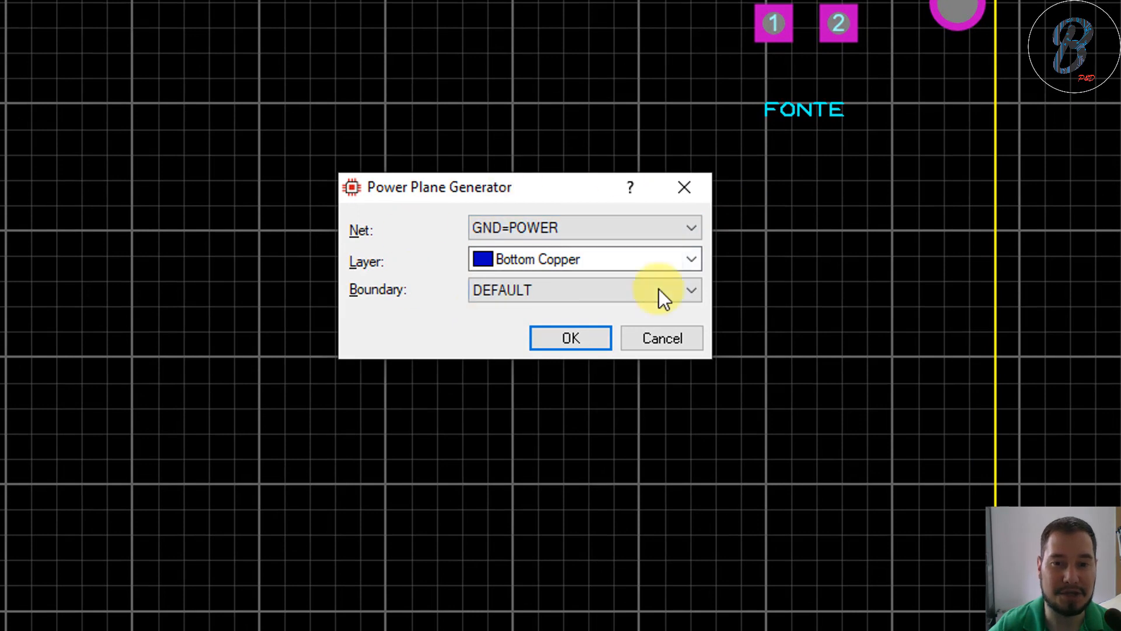
pyautogui.click(553, 351)
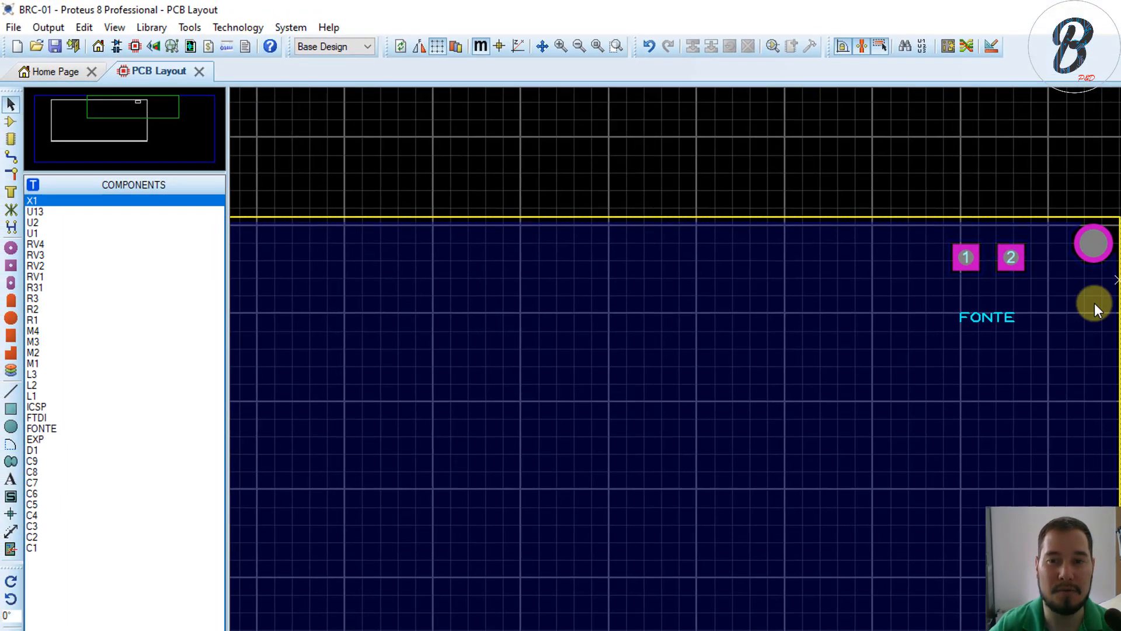
pyautogui.click(882, 227)
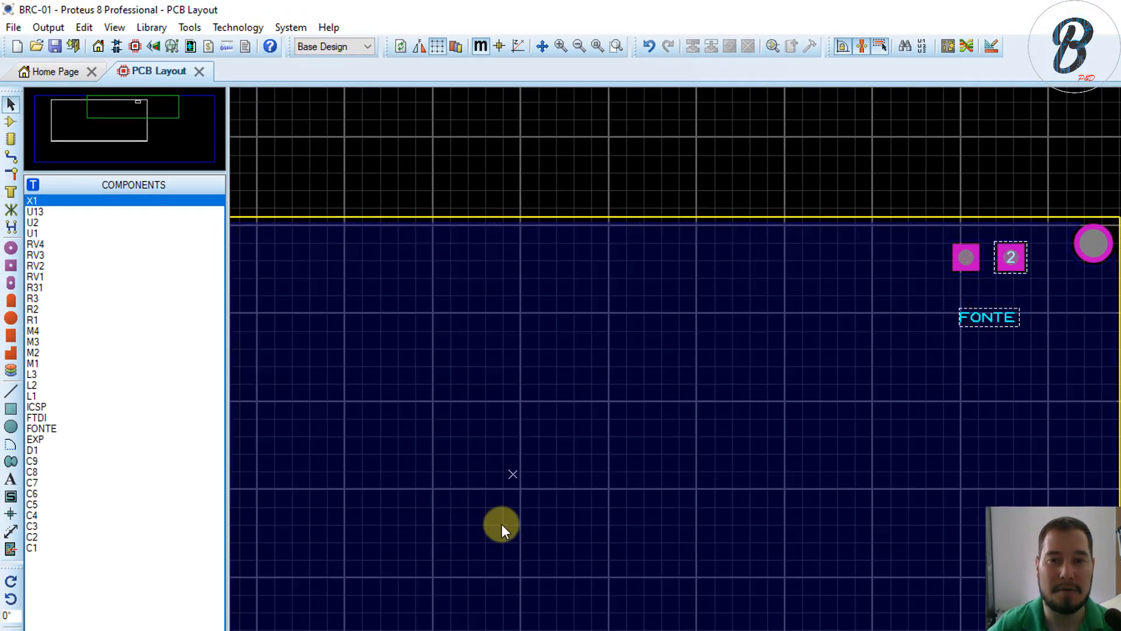
# Step: Rotate the FONTE connector 180° and move its label back below the pads, inside the board outline
pyautogui.scroll(2, 907, 467)
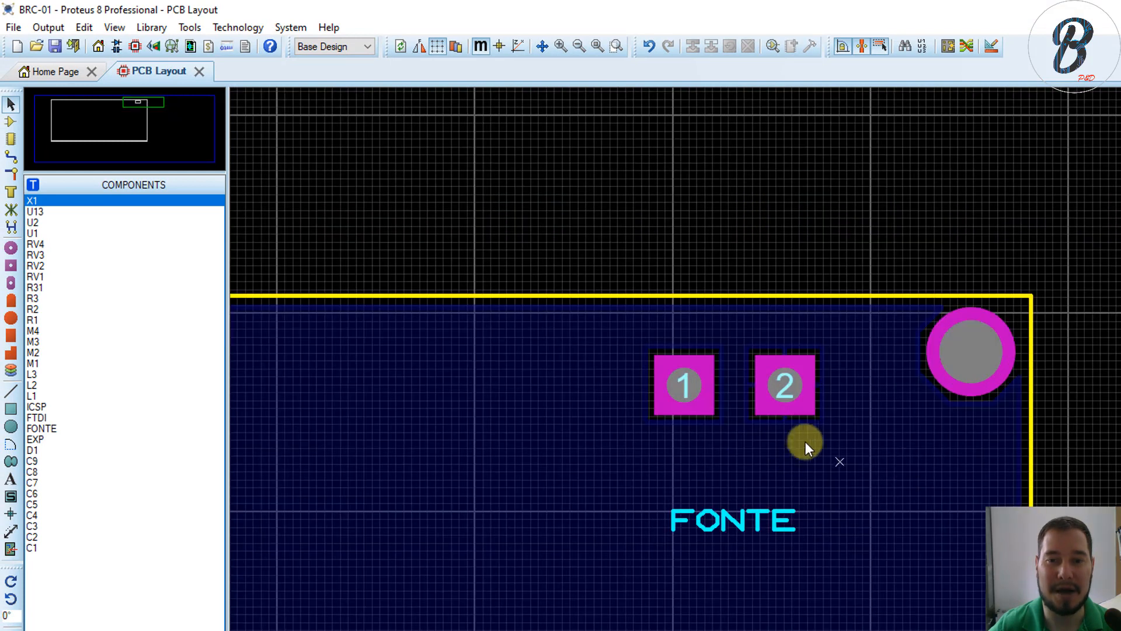
pyautogui.click(786, 383)
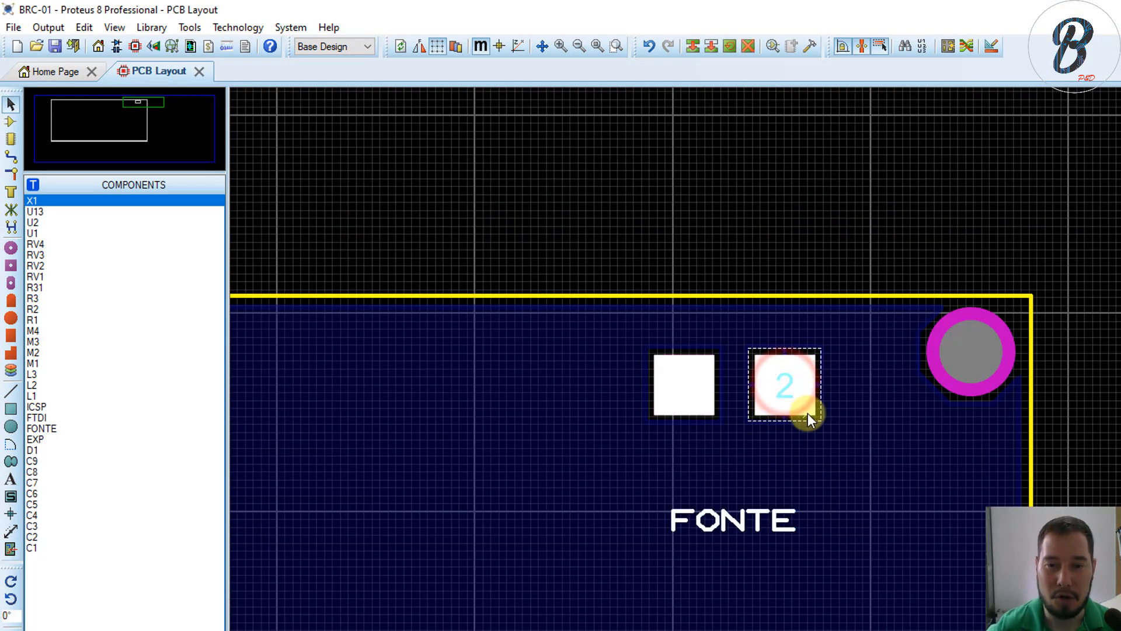
pyautogui.press('KP_Add')
pyautogui.press('KP_Add')
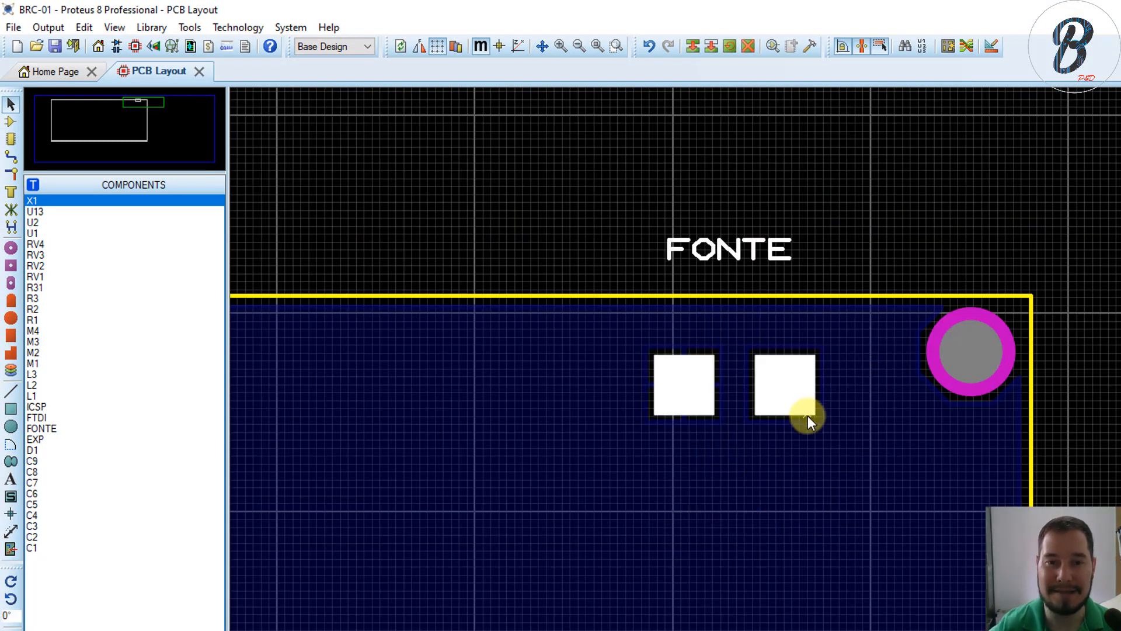
pyautogui.moveTo(754, 249); pyautogui.dragTo(774, 501)
pyautogui.click(882, 212)
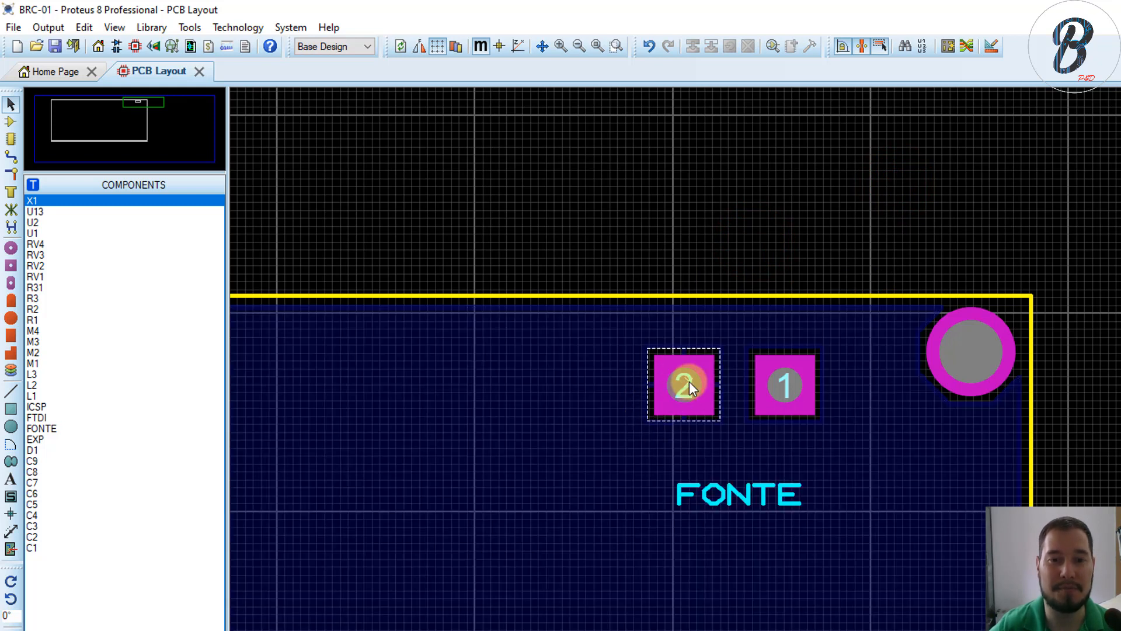
# Step: Shift the FONTE connector slightly up and to the right, closer to the board's upper edge
pyautogui.moveTo(686, 392); pyautogui.dragTo(706, 357)
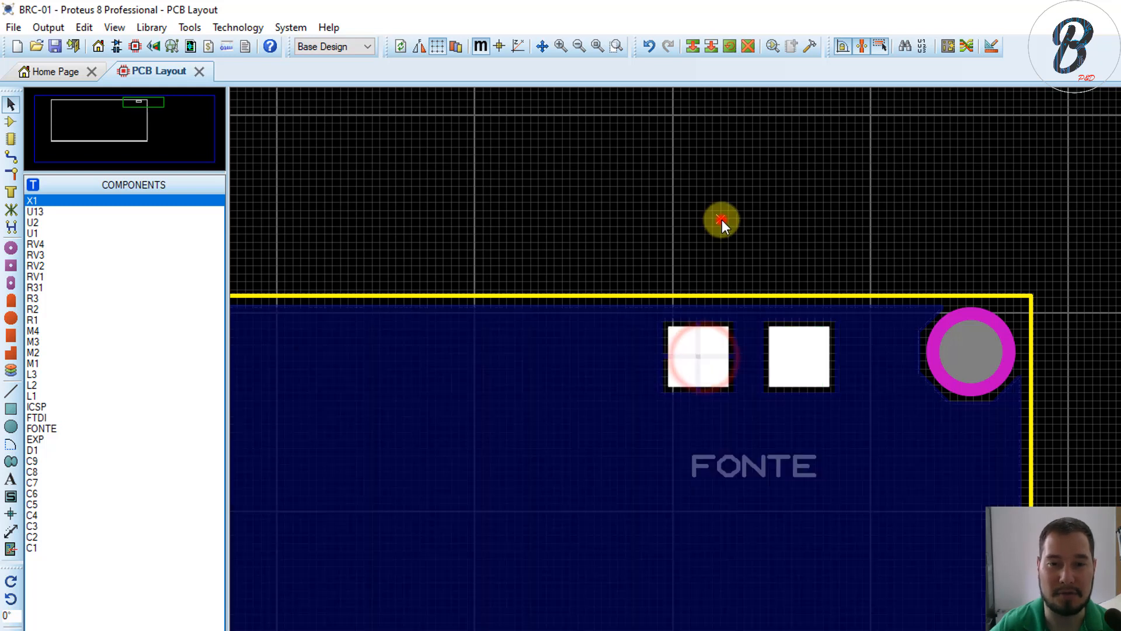
pyautogui.click(722, 220)
pyautogui.click(781, 461)
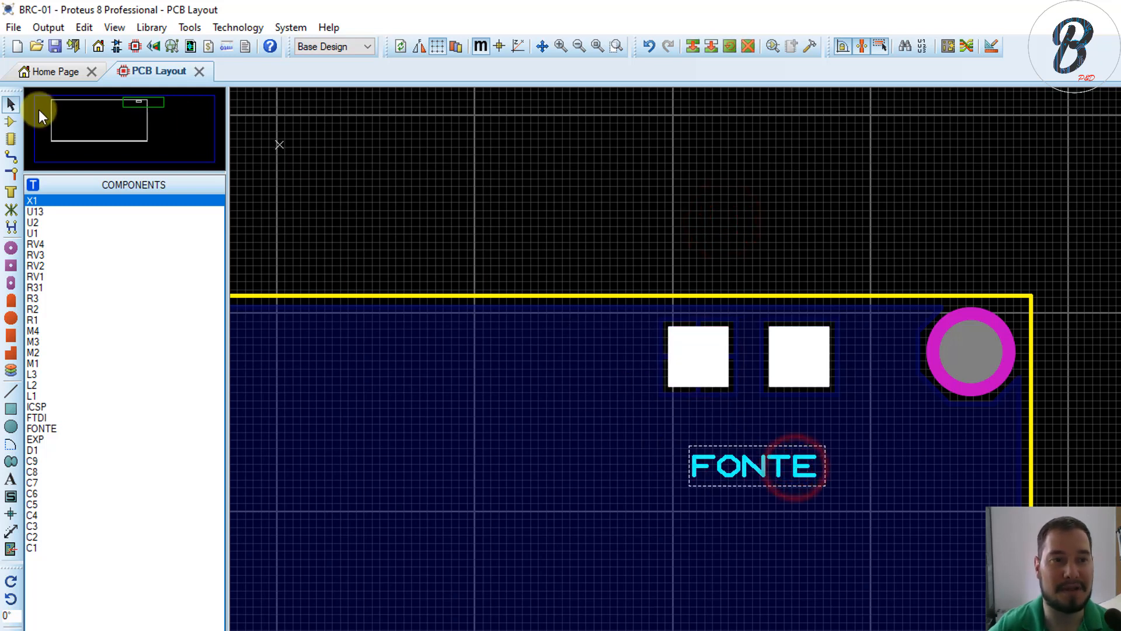
# Step: Place capacitor C2 (470uF) rotated 180° below the M3 corner pad, near the board's right edge
pyautogui.click(16, 120)
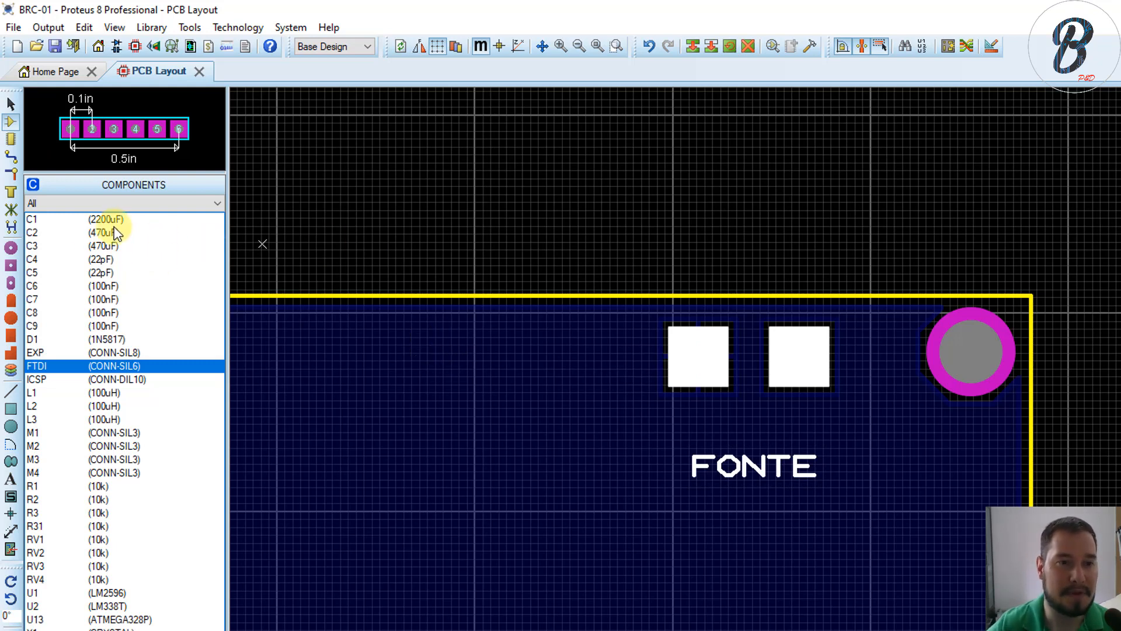
pyautogui.click(69, 234)
pyautogui.click(613, 546)
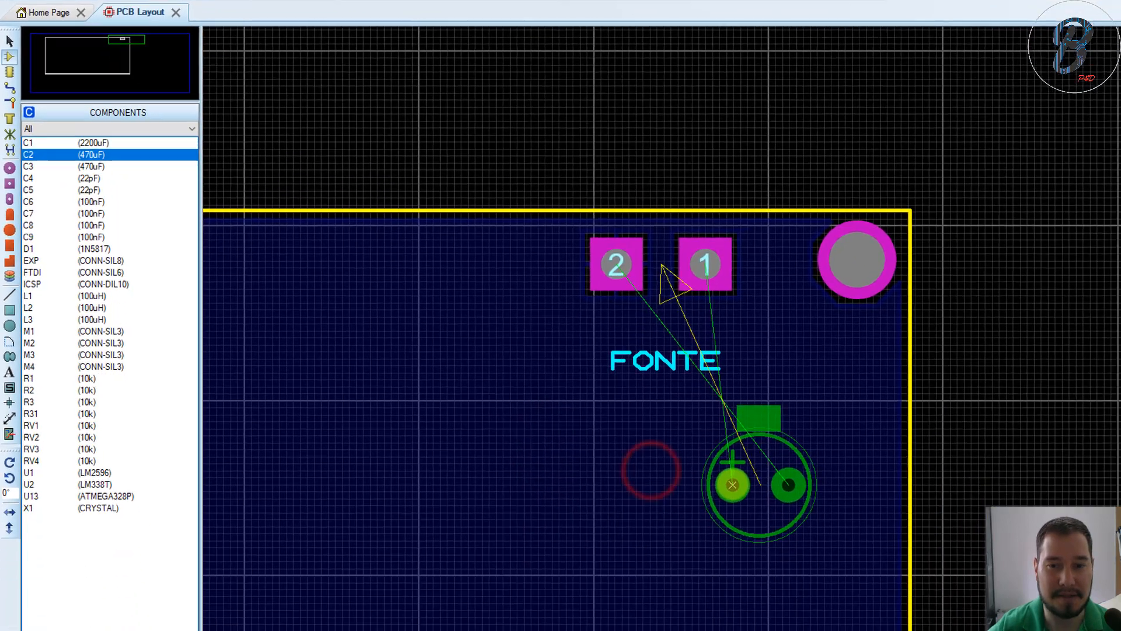
pyautogui.press('KP_Add')
pyautogui.press('KP_Add')
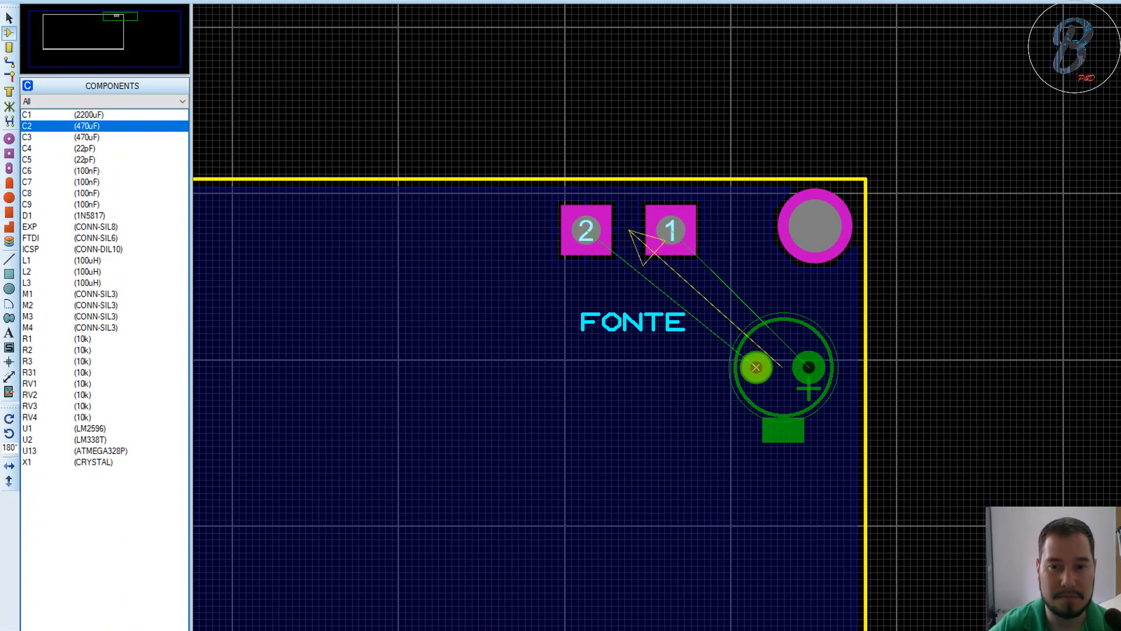
pyautogui.click(756, 367)
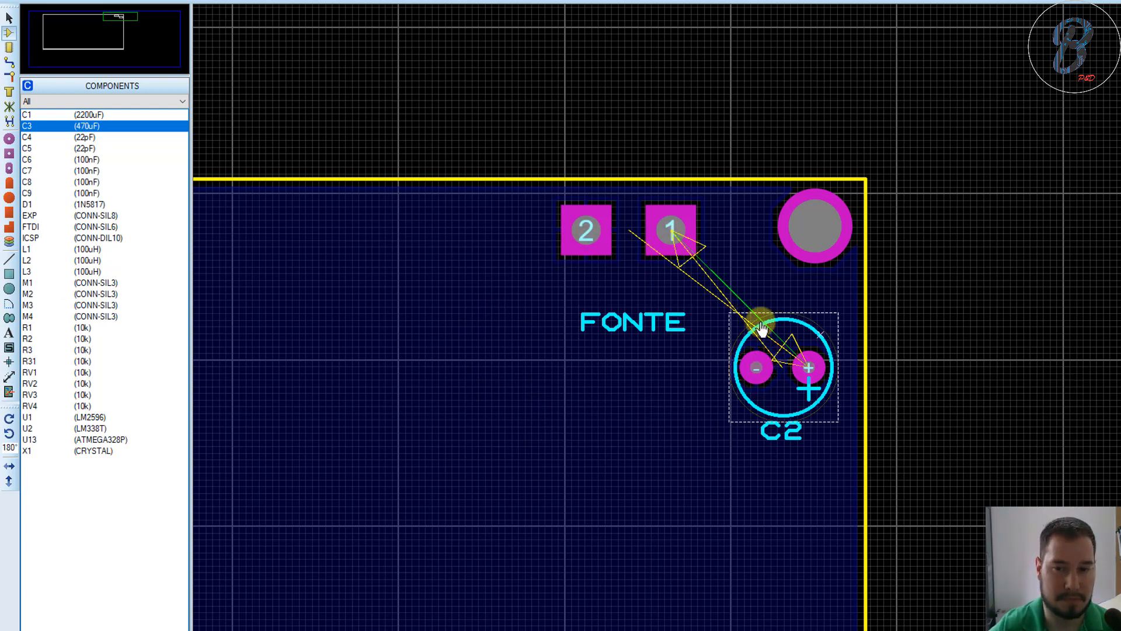
# Step: Change the package of capacitor C2 to ELEC-RAD20
pyautogui.doubleClick(809, 366)
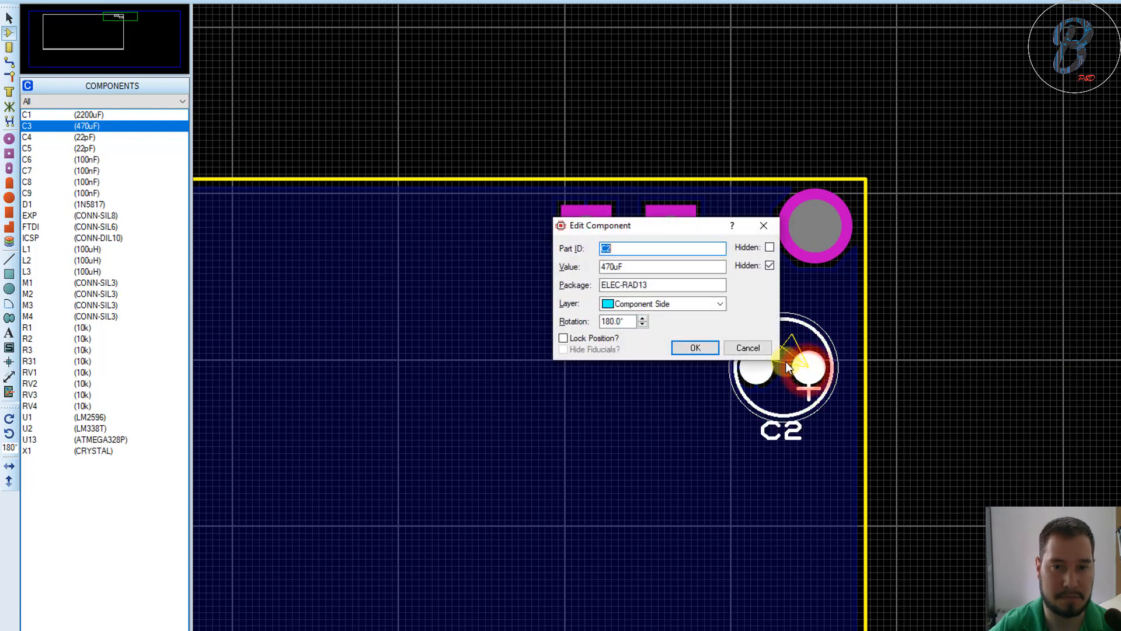
pyautogui.click(668, 286)
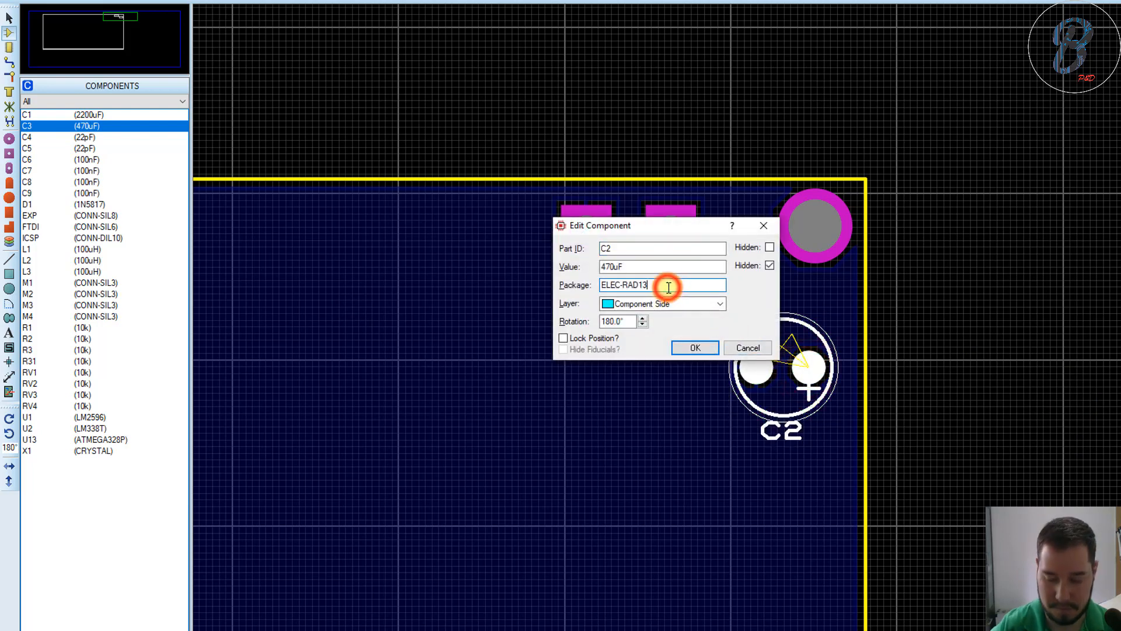
pyautogui.press('BackSpace')
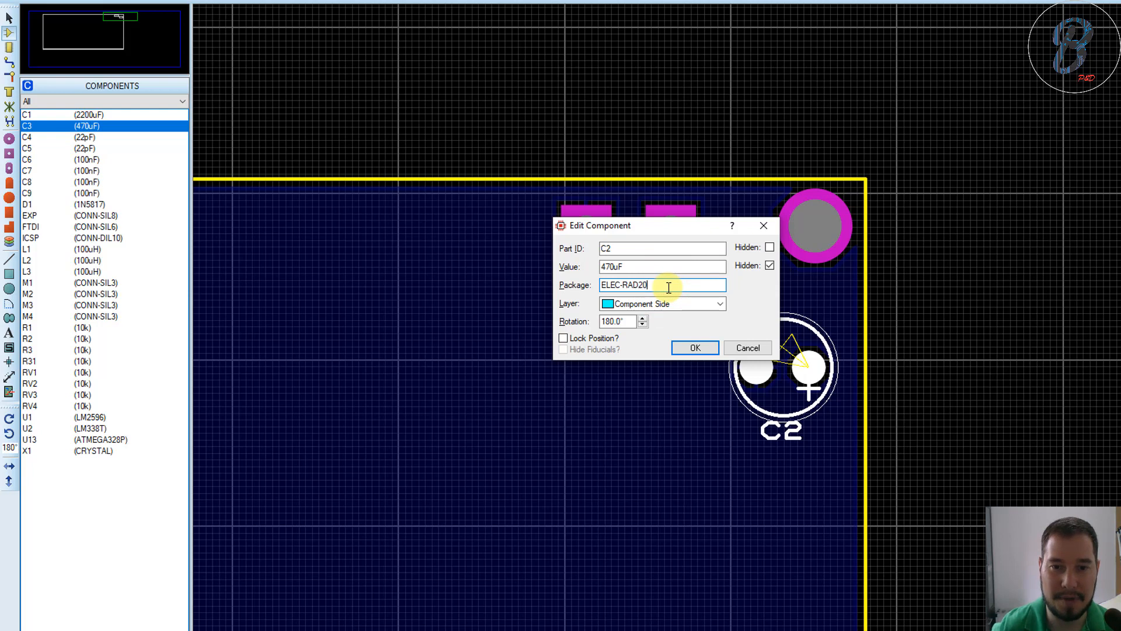
pyautogui.press('Return')
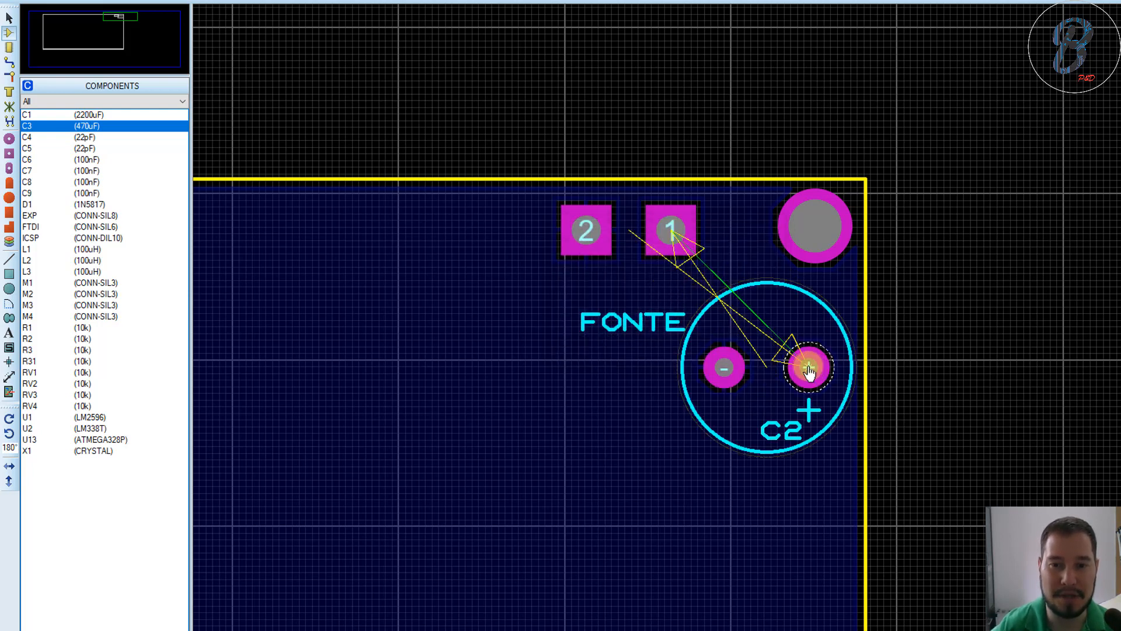
# Step: Move C2 slightly down and left, and shift the FONTE label up and left, clear of the capacitor
pyautogui.click(809, 369)
pyautogui.moveTo(808, 369); pyautogui.dragTo(799, 385)
pyautogui.moveTo(660, 330); pyautogui.dragTo(605, 290)
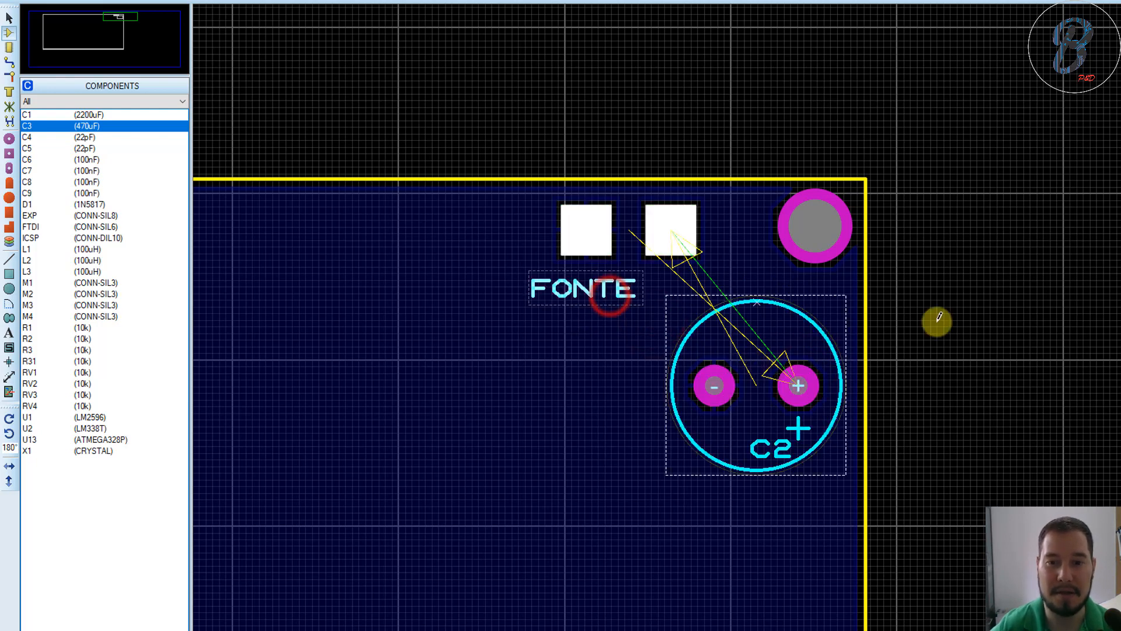
pyautogui.click(1007, 381)
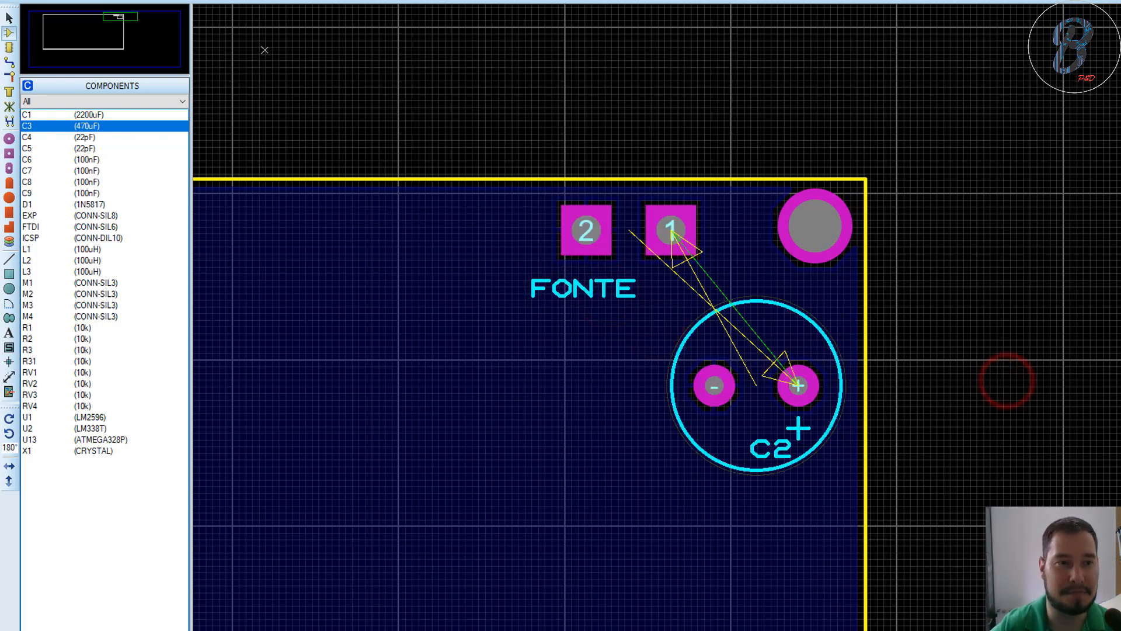
# Step: Place diode D1 (1N5817) vertically at 90° below the FONTE label, with its anode toward the connector
pyautogui.moveTo(253, 248); pyautogui.dragTo(339, 72, button='middle')
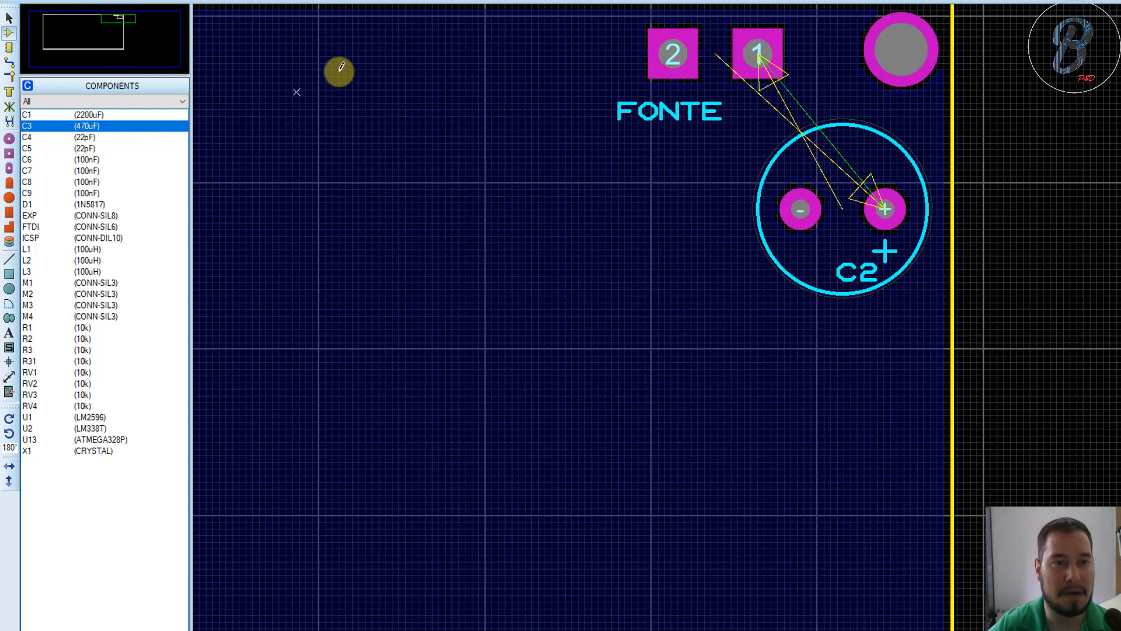
pyautogui.click(66, 250)
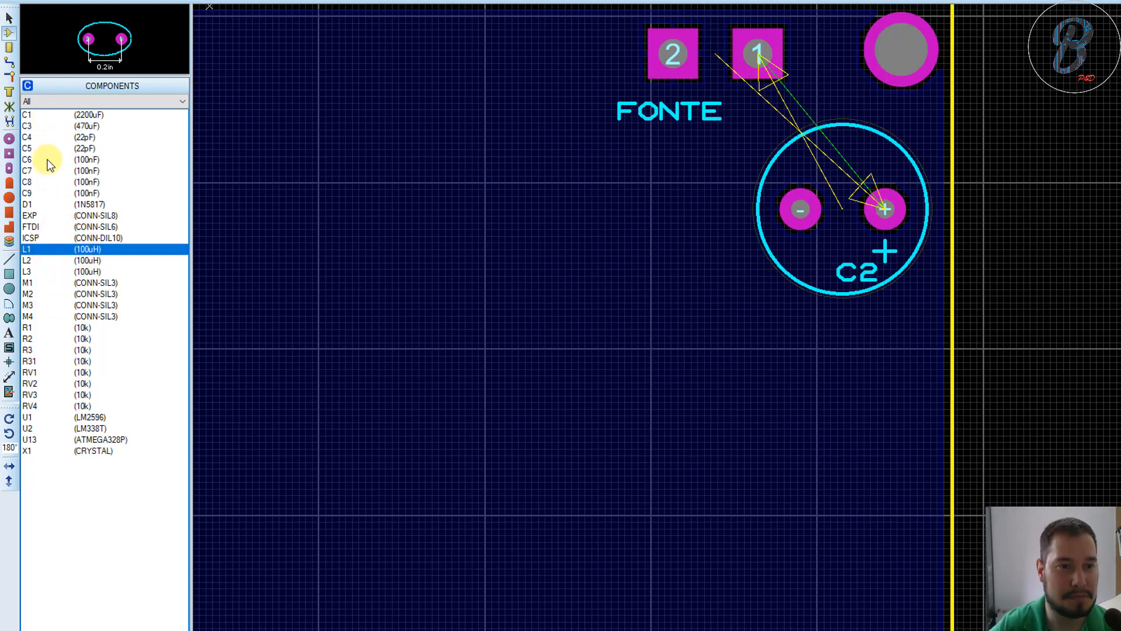
pyautogui.click(42, 205)
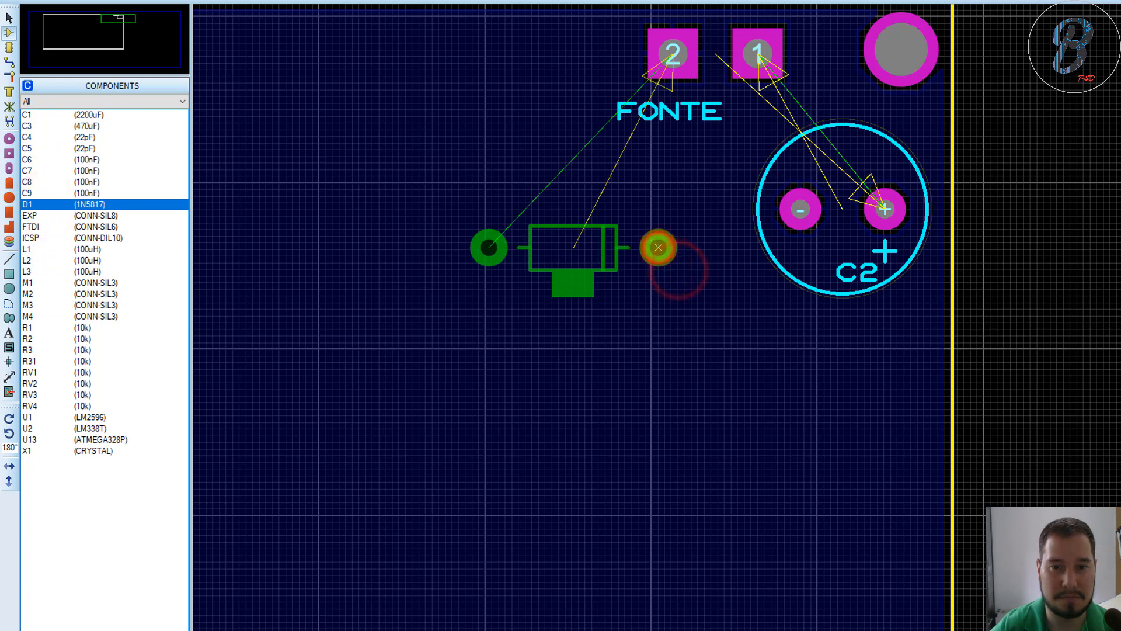
pyautogui.press('KP_Subtract')
pyautogui.press('KP_Subtract')
pyautogui.press('KP_Subtract')
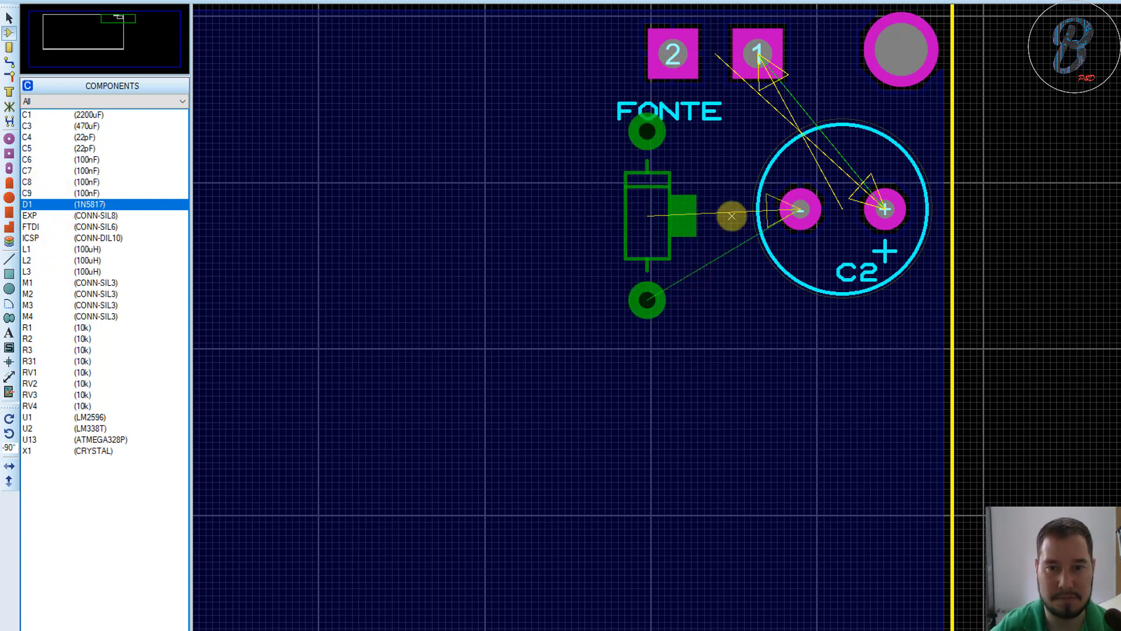
pyautogui.press('KP_Subtract')
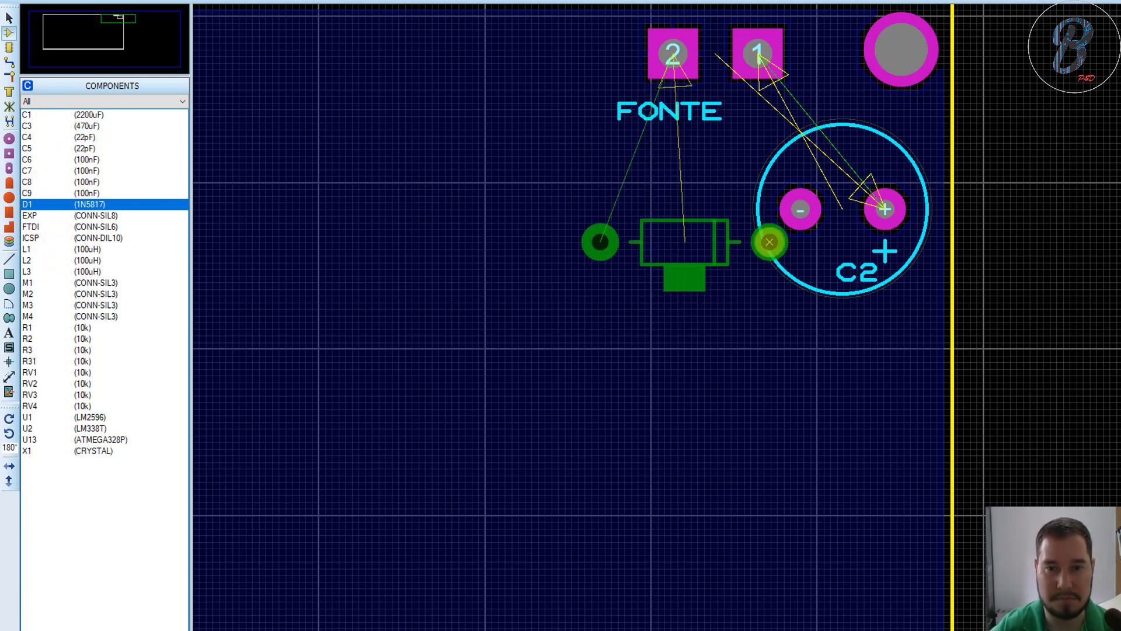
pyautogui.press('KP_Subtract')
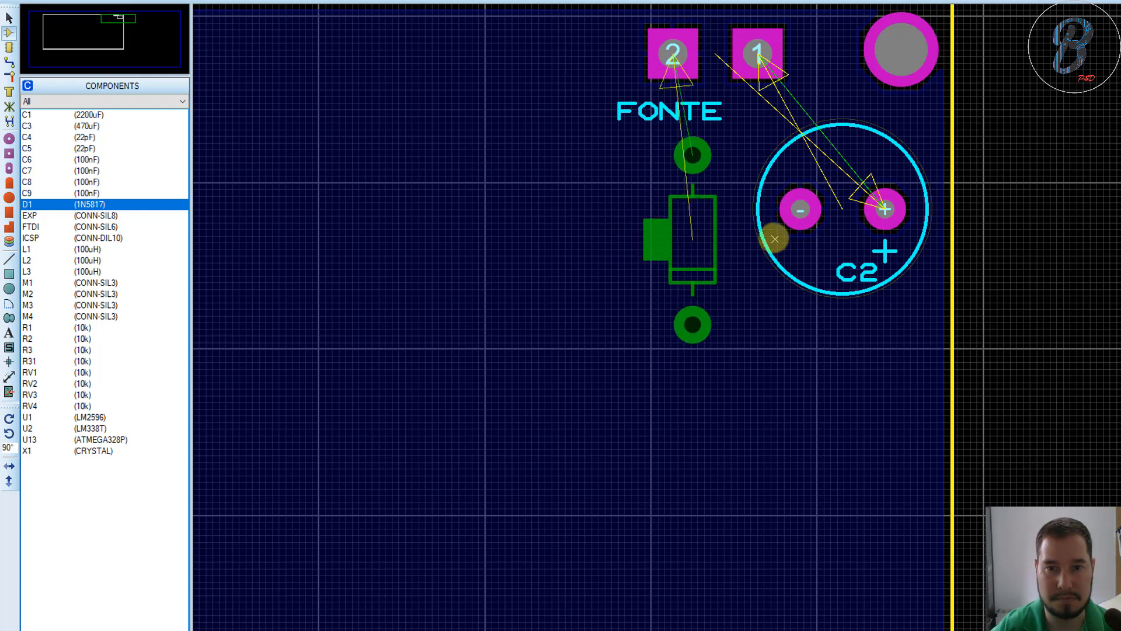
pyautogui.click(772, 237)
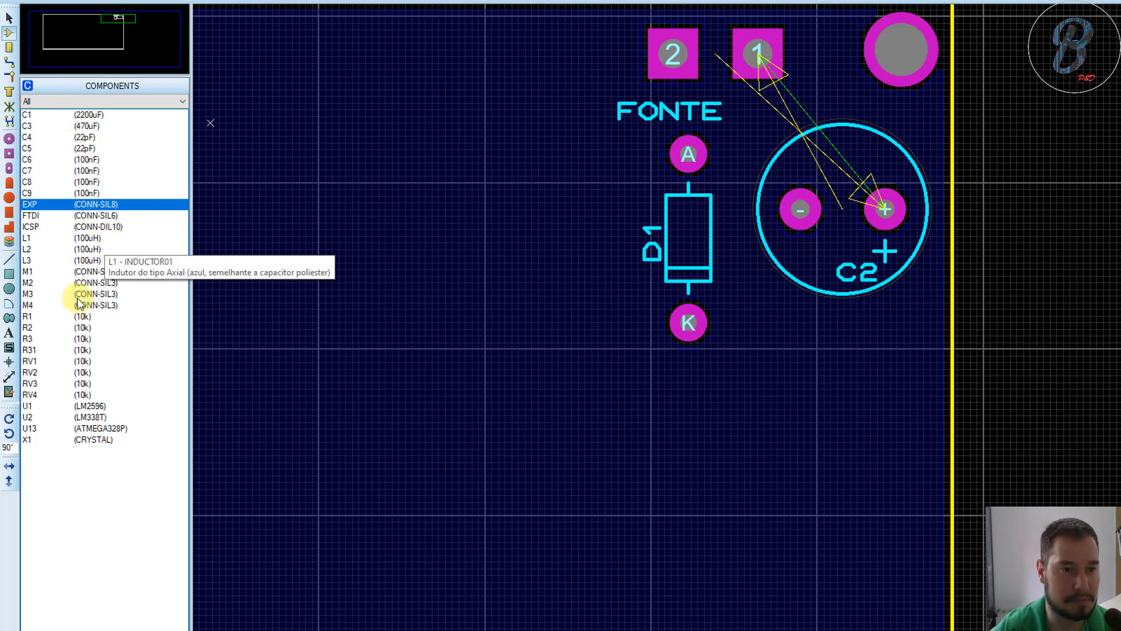
# Step: Place regulator U1 (LM2596) below C2 at 270°, with its tab facing the board's right edge
pyautogui.click(46, 406)
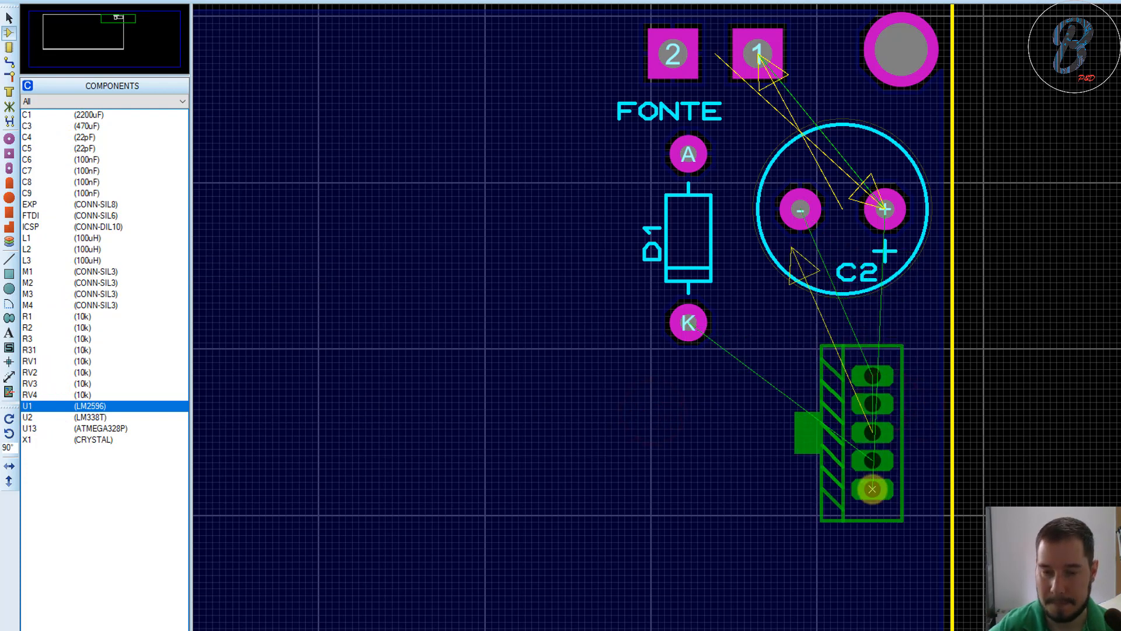
pyautogui.press('KP_Add')
pyautogui.press('KP_Add')
pyautogui.click(876, 476)
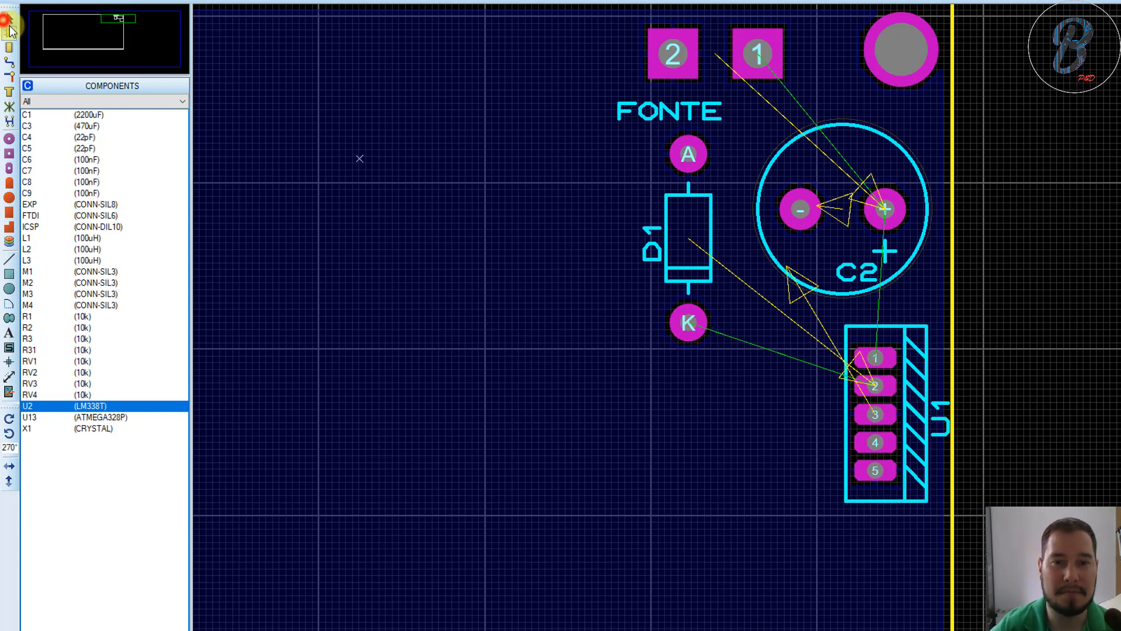
# Step: Move U1 slightly left and down, away from the board's right edge, and return to component placement
pyautogui.click(8, 22)
pyautogui.moveTo(912, 391); pyautogui.dragTo(887, 406)
pyautogui.click(1064, 355)
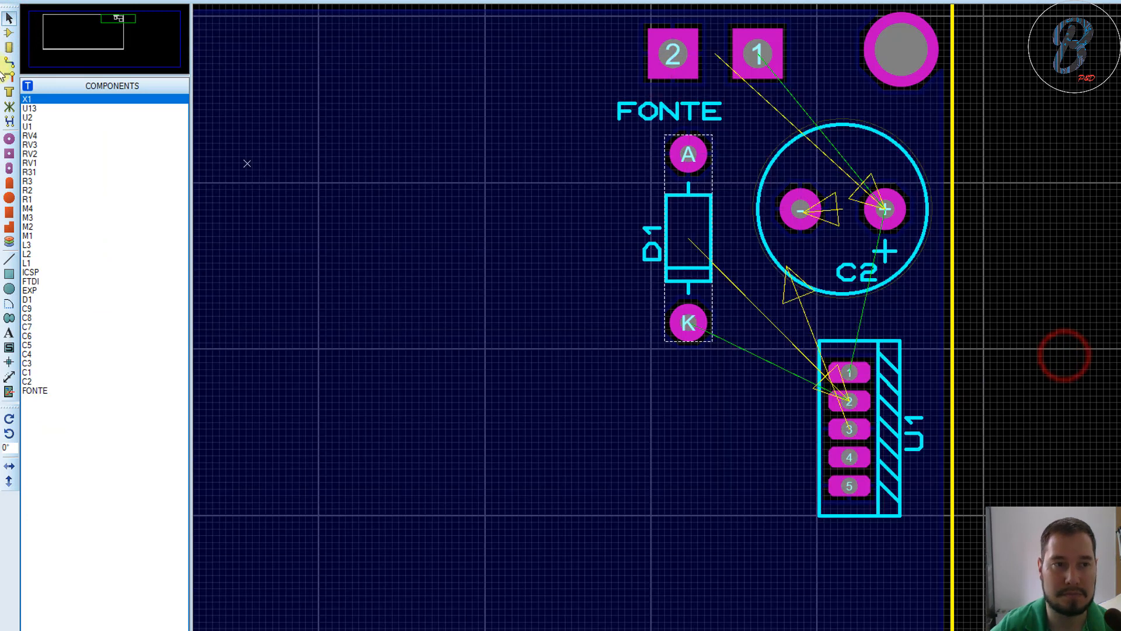
pyautogui.click(8, 33)
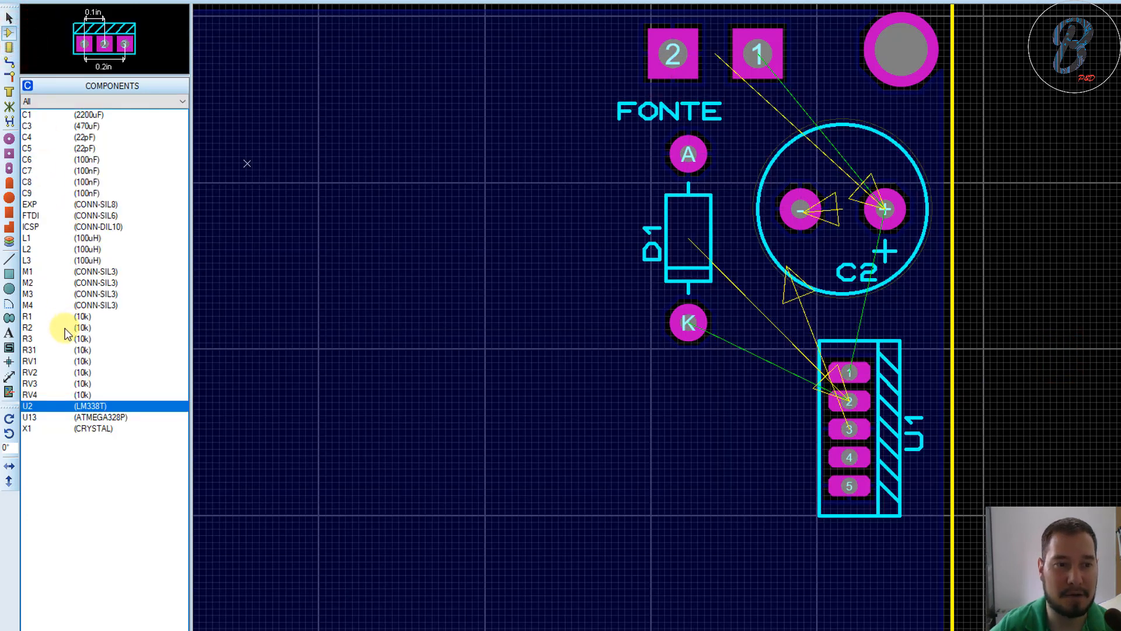
# Step: Place inductors L1, L2 and L3 (100uH) in a vertical column below diode D1, left of U1
pyautogui.click(37, 239)
pyautogui.click(676, 488)
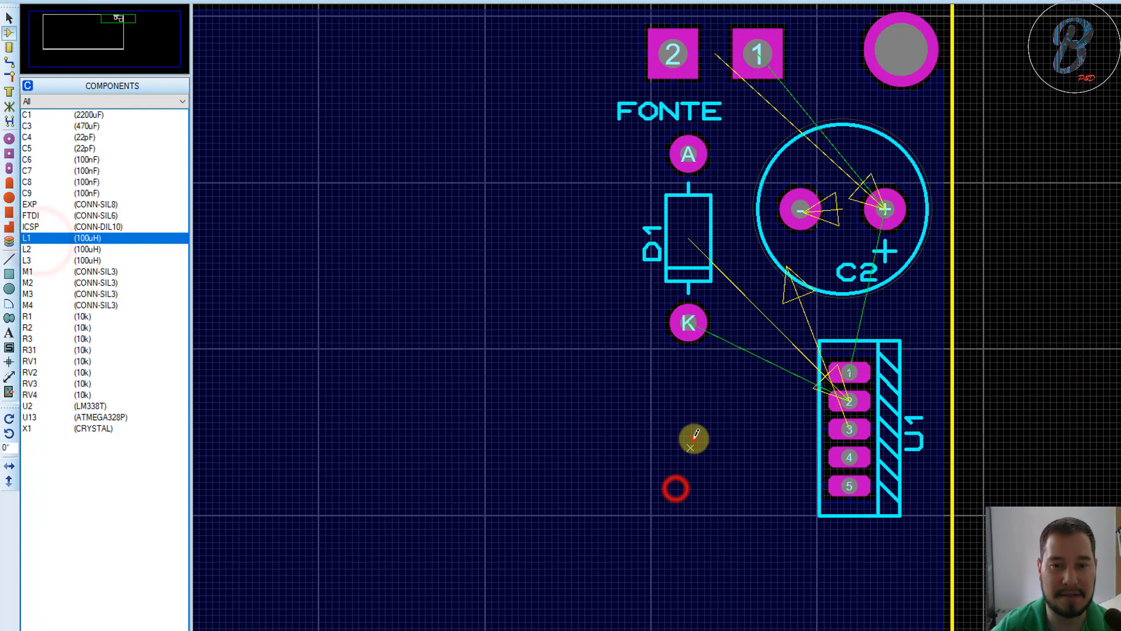
pyautogui.click(693, 439)
pyautogui.click(693, 425)
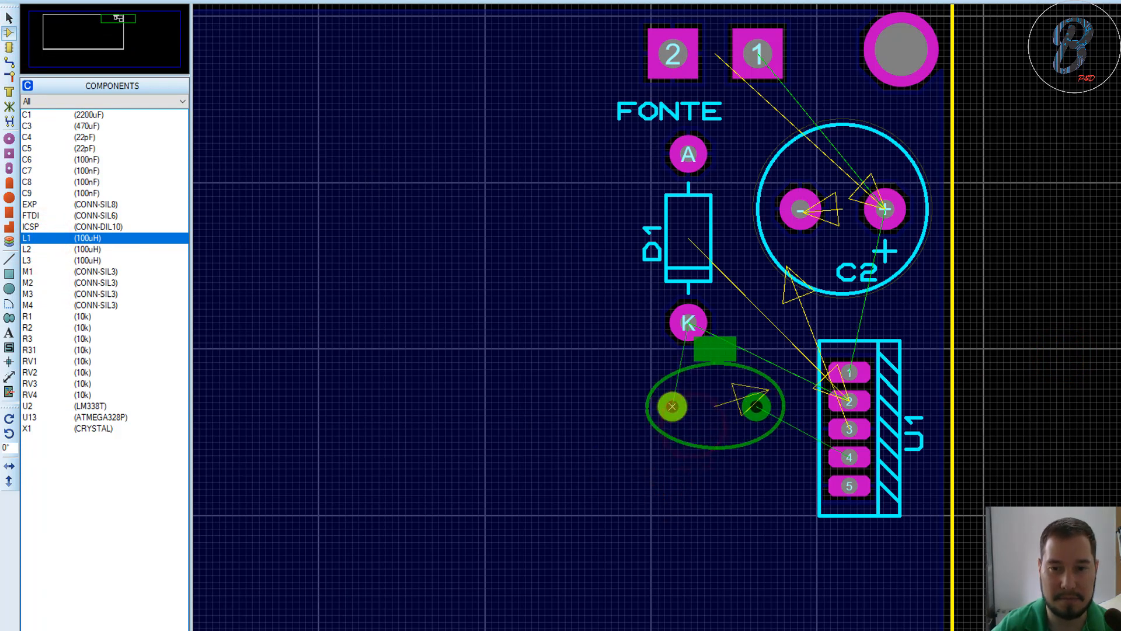
pyautogui.click(676, 415)
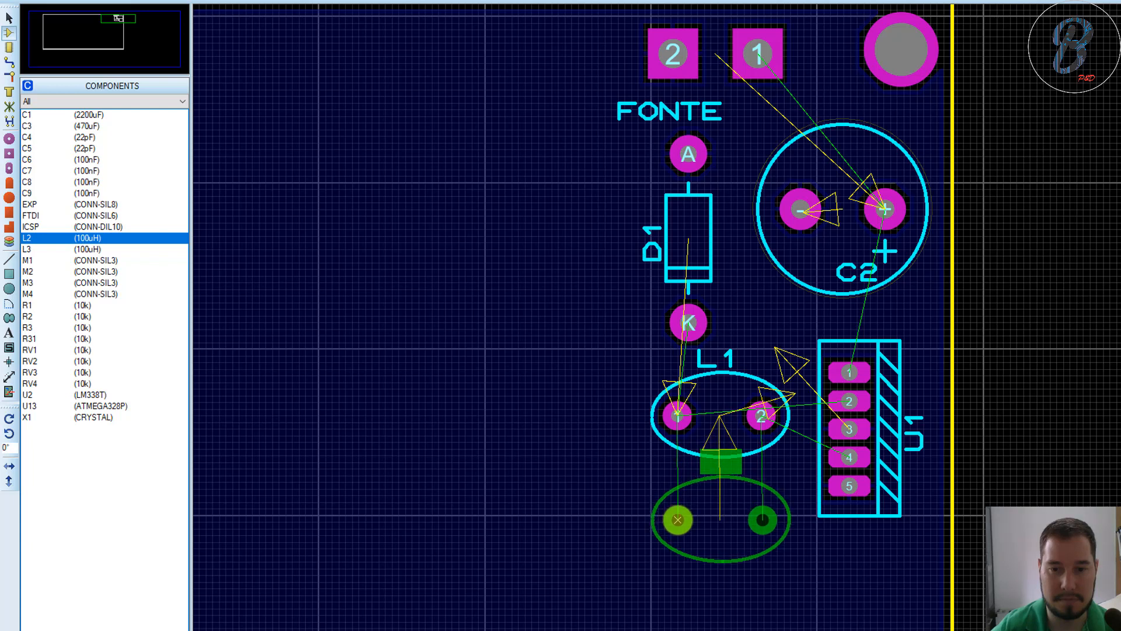
pyautogui.click(677, 517)
pyautogui.scroll(2, 766, 320)
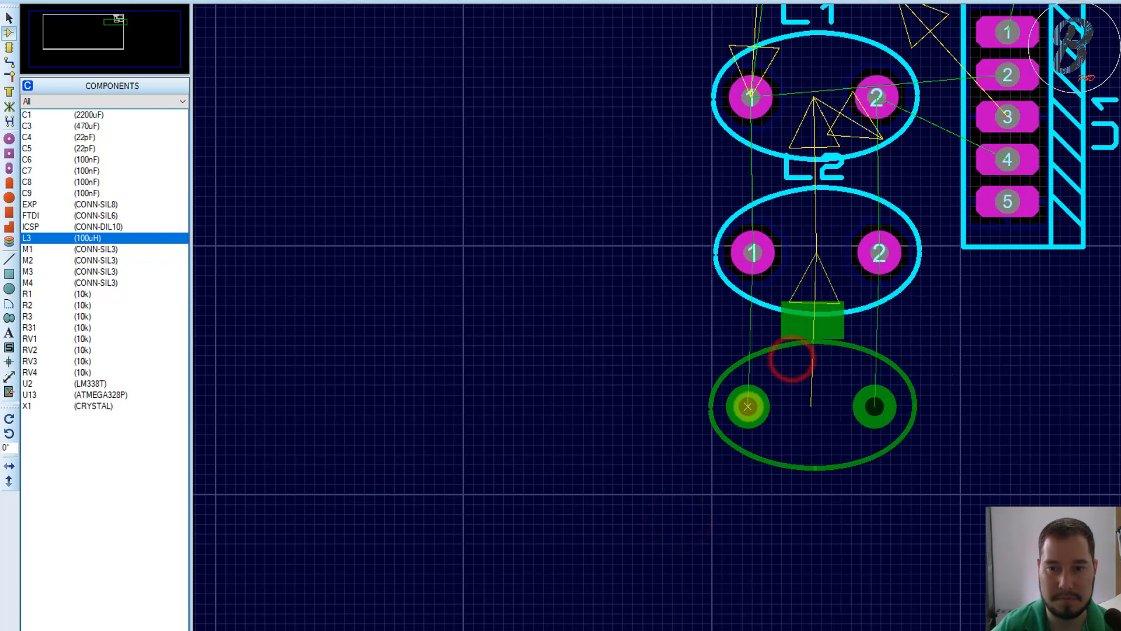
pyautogui.click(758, 379)
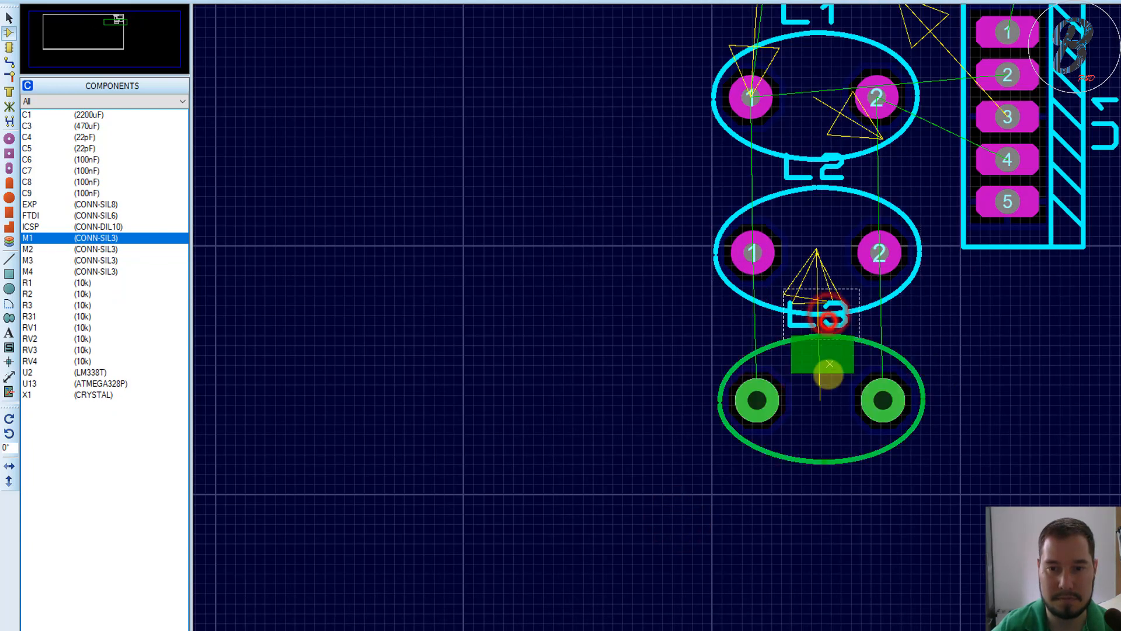
# Step: Move the L3, L2 and L1 labels down inside their own inductor outlines
pyautogui.click(830, 172)
pyautogui.click(825, 220)
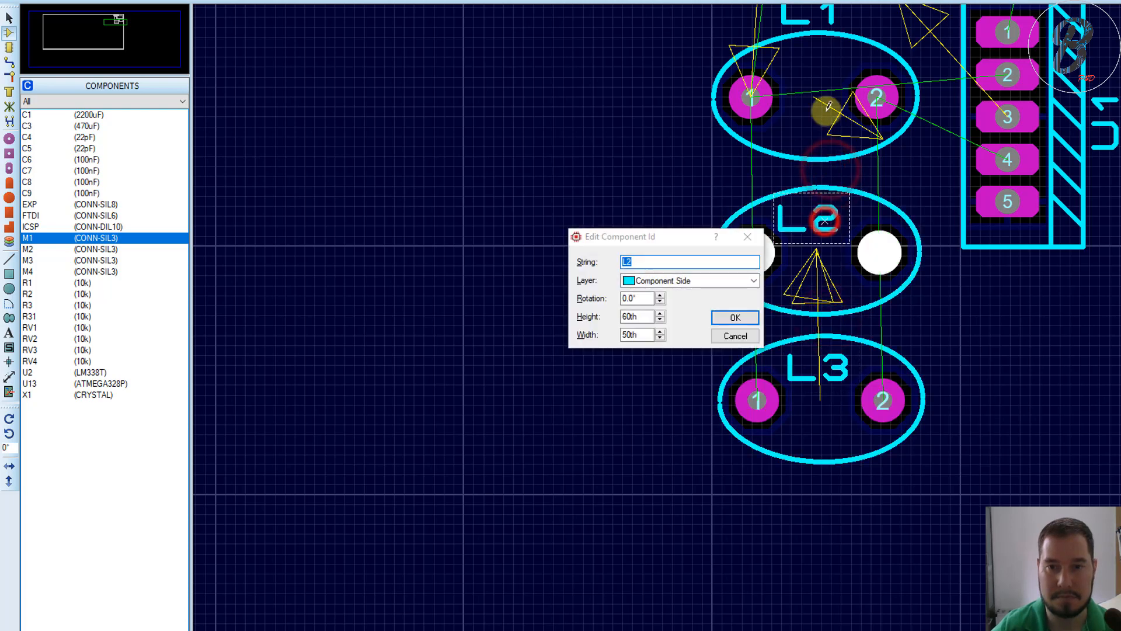
pyautogui.press('Escape')
pyautogui.scroll(-1, 820, 76)
pyautogui.click(762, 321)
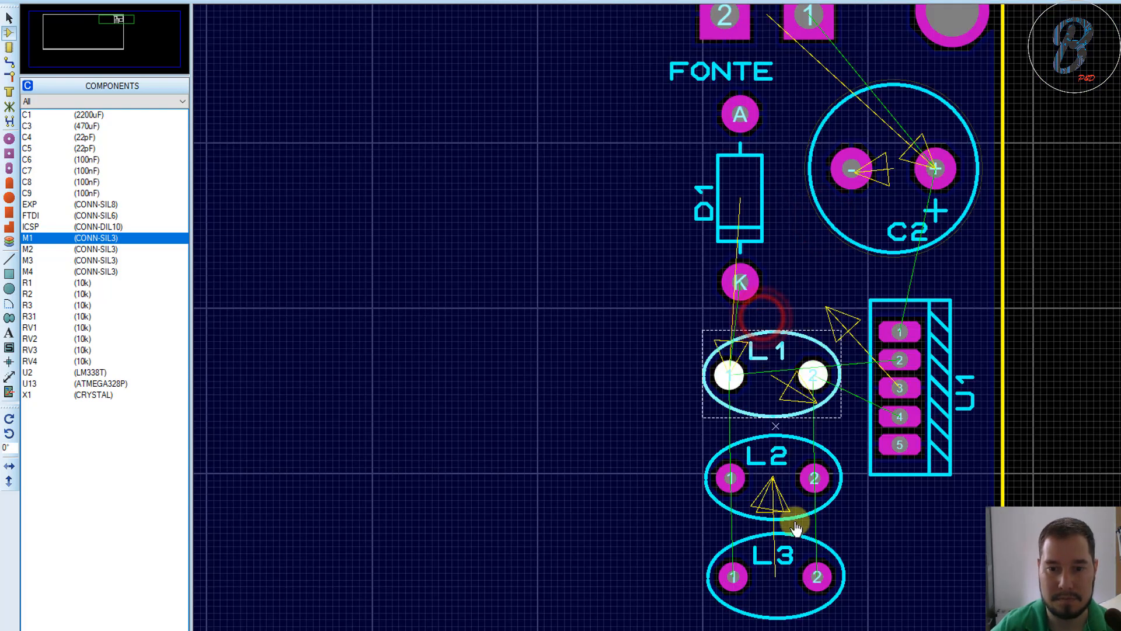
# Step: Nudge L3 and L1 sideways so their pads line up vertically with those of L2
pyautogui.scroll(1, 782, 532)
pyautogui.click(788, 299)
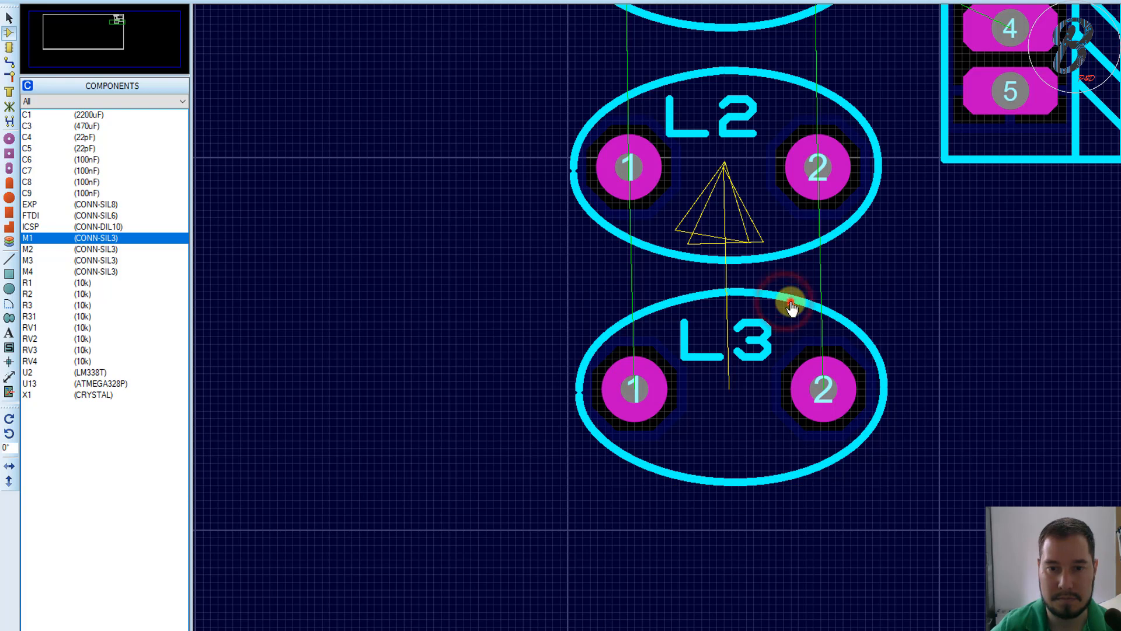
pyautogui.click(791, 301)
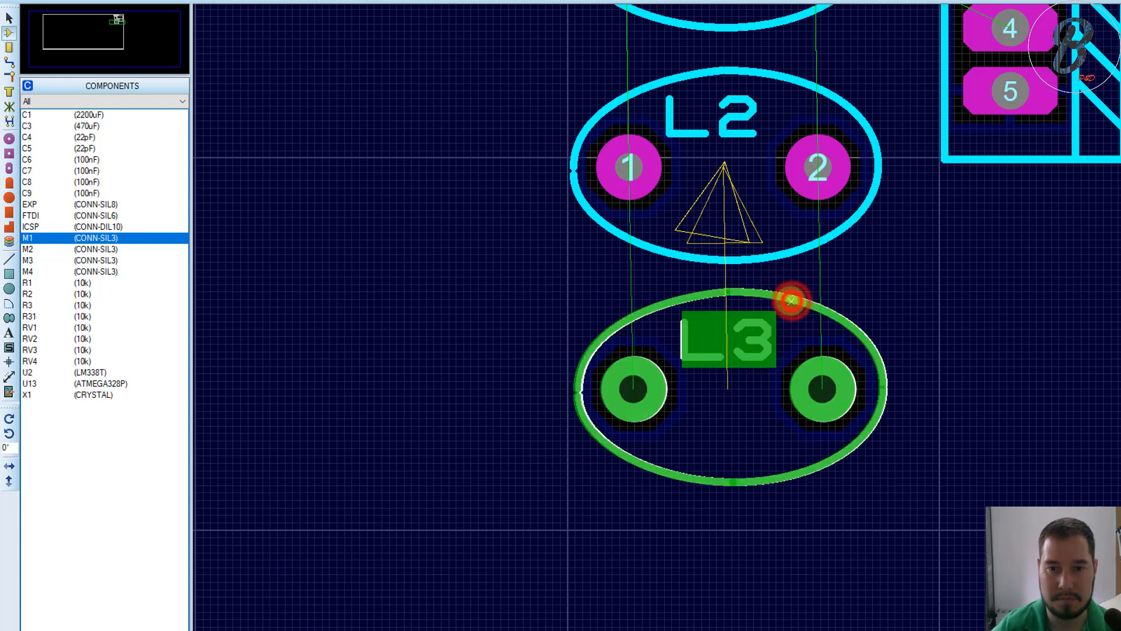
pyautogui.moveTo(791, 301); pyautogui.dragTo(787, 299)
pyautogui.scroll(-1, 894, 292)
pyautogui.scroll(1, 765, 100)
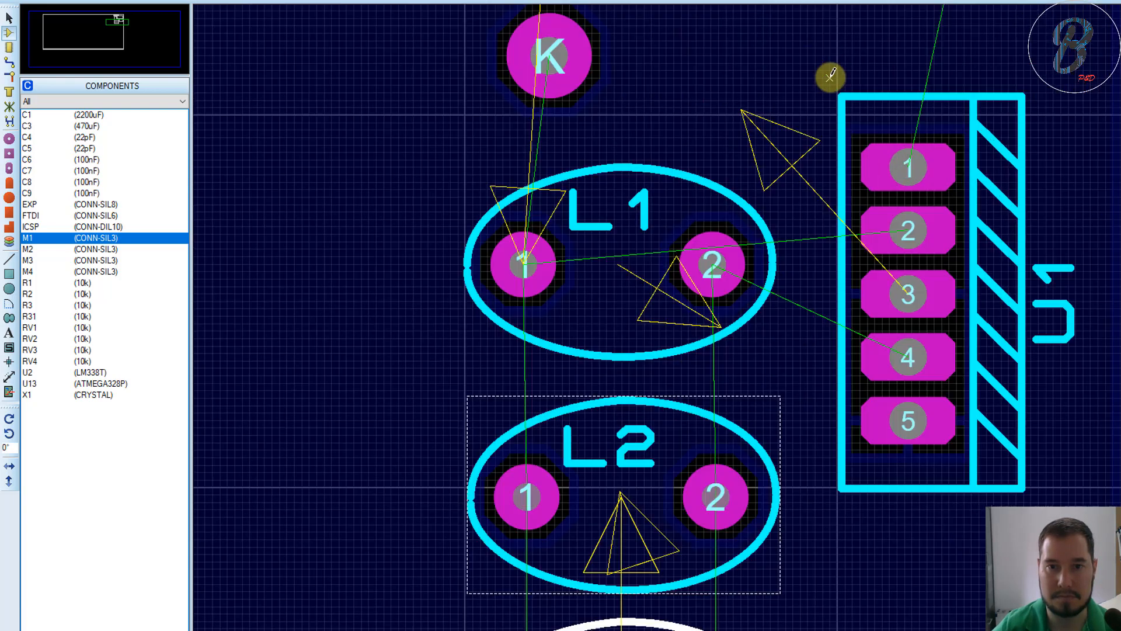
pyautogui.click(692, 178)
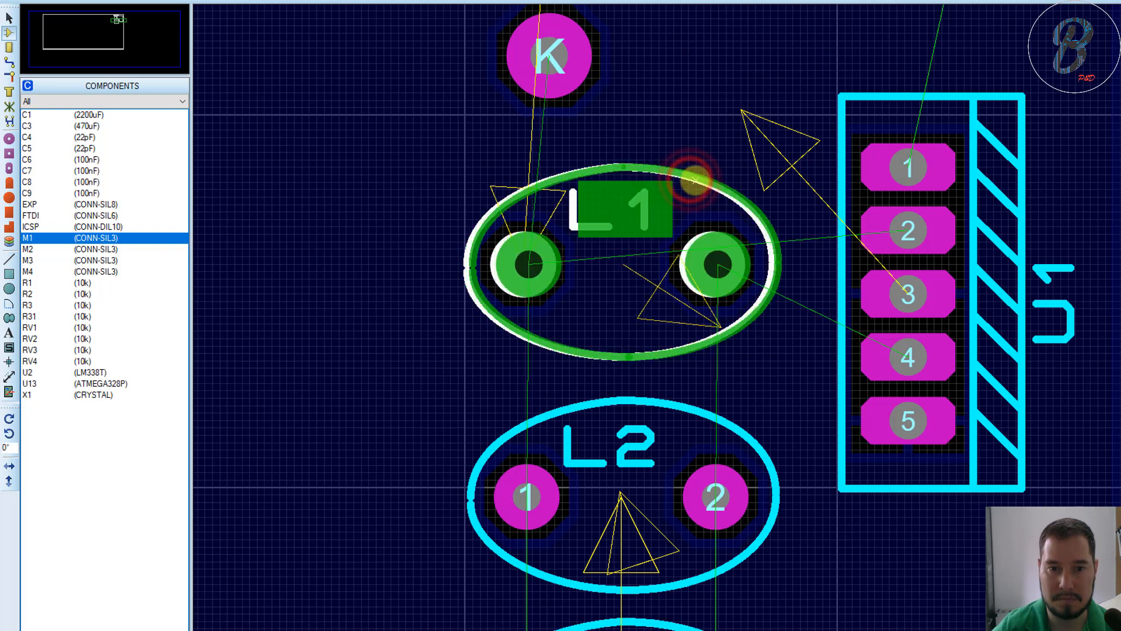
pyautogui.moveTo(695, 180); pyautogui.dragTo(694, 180)
pyautogui.scroll(-2, 767, 322)
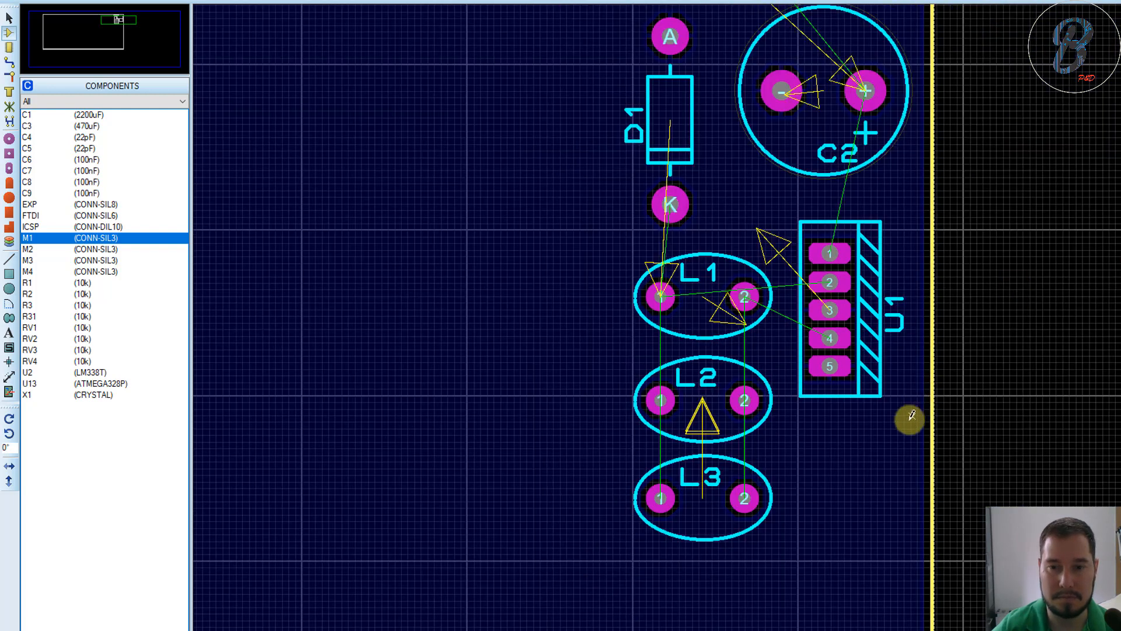
# Step: Place capacitor C3 (470uF) at 0° below U1 and right of L3, with its positive pad toward L3
pyautogui.scroll(1, 911, 416)
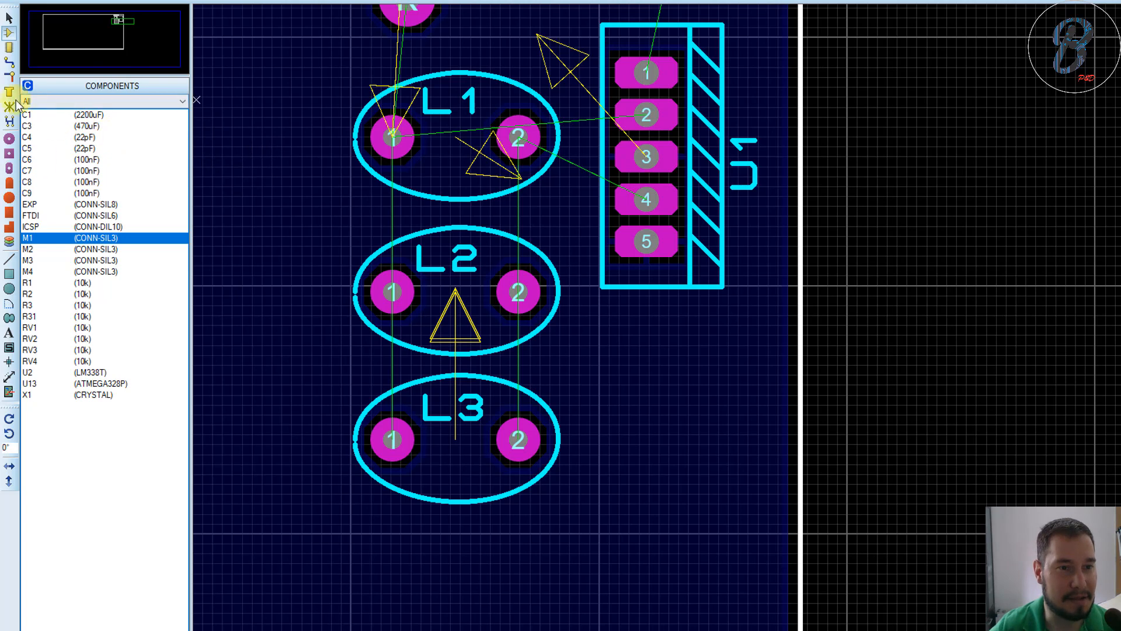
pyautogui.click(26, 127)
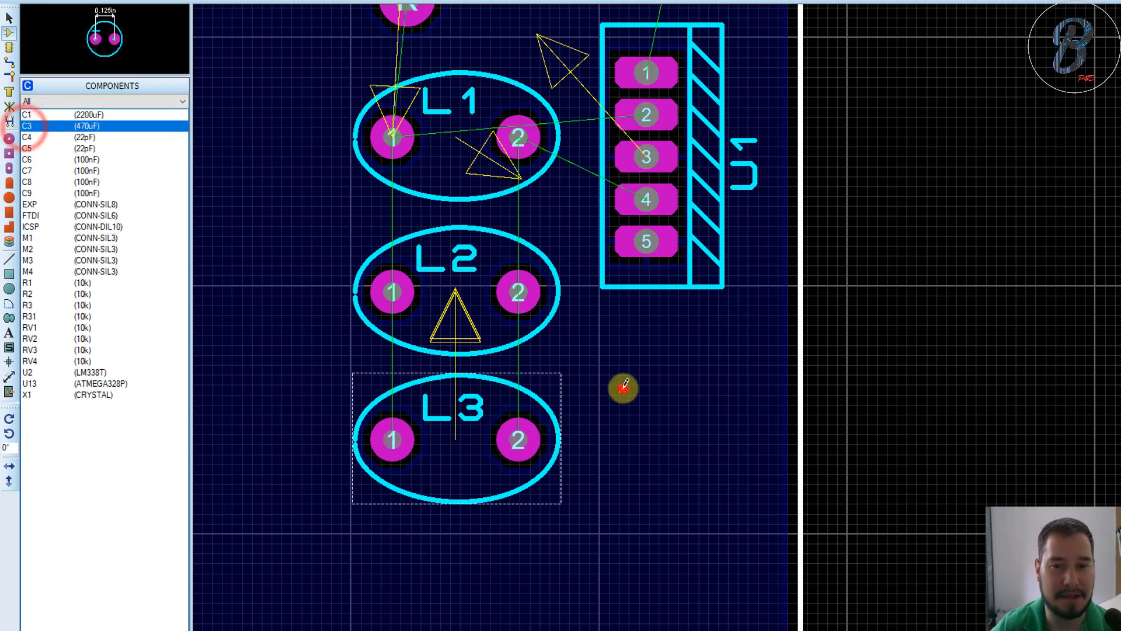
pyautogui.scroll(-3, 643, 440)
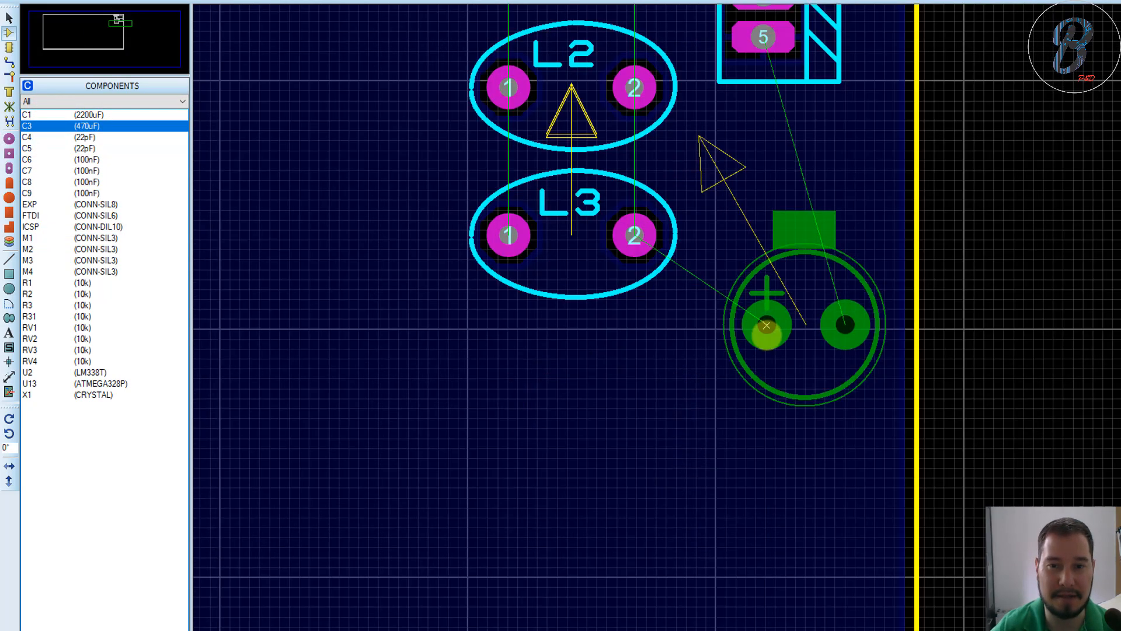
pyautogui.scroll(2, 767, 335)
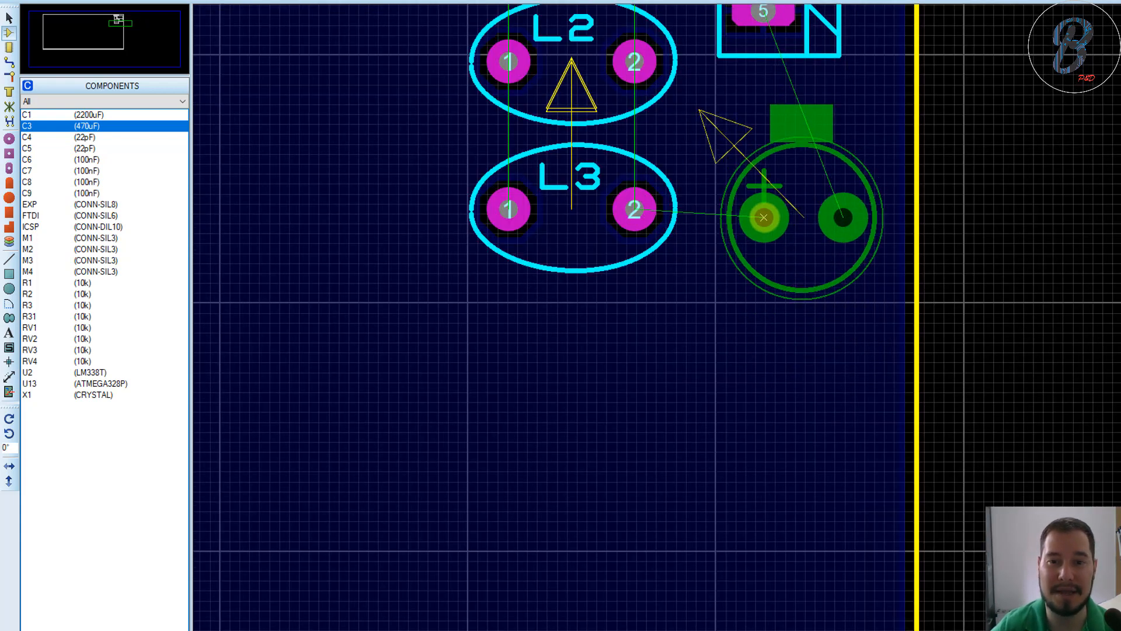
pyautogui.click(764, 216)
# Step: Try to change C3's package to ELEC-RAD15
pyautogui.doubleClick(763, 218)
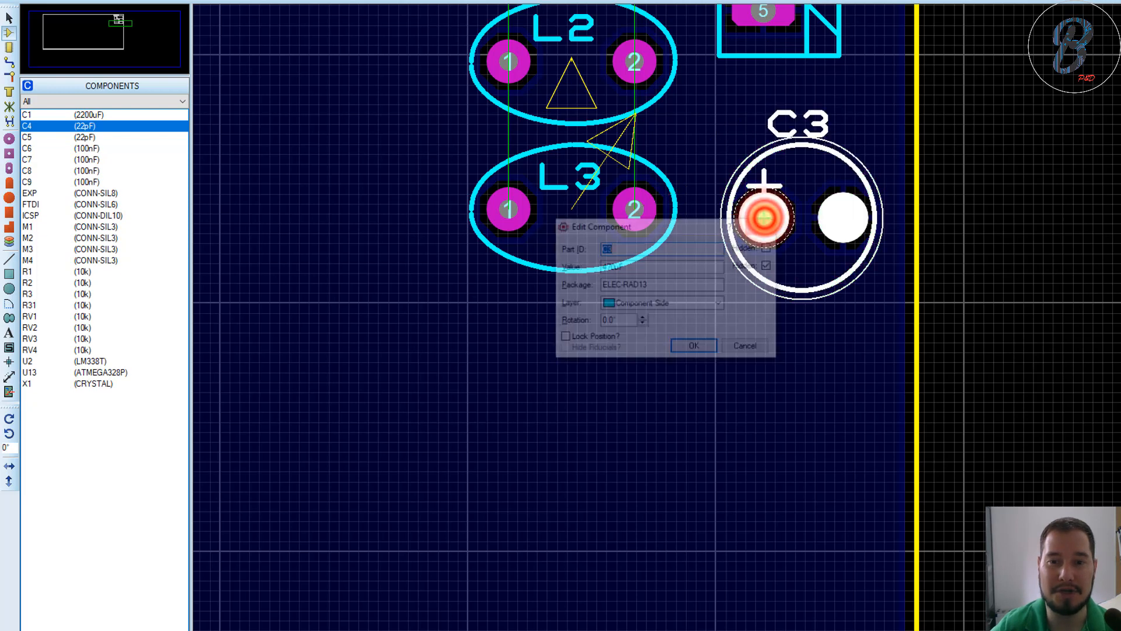
pyautogui.click(670, 284)
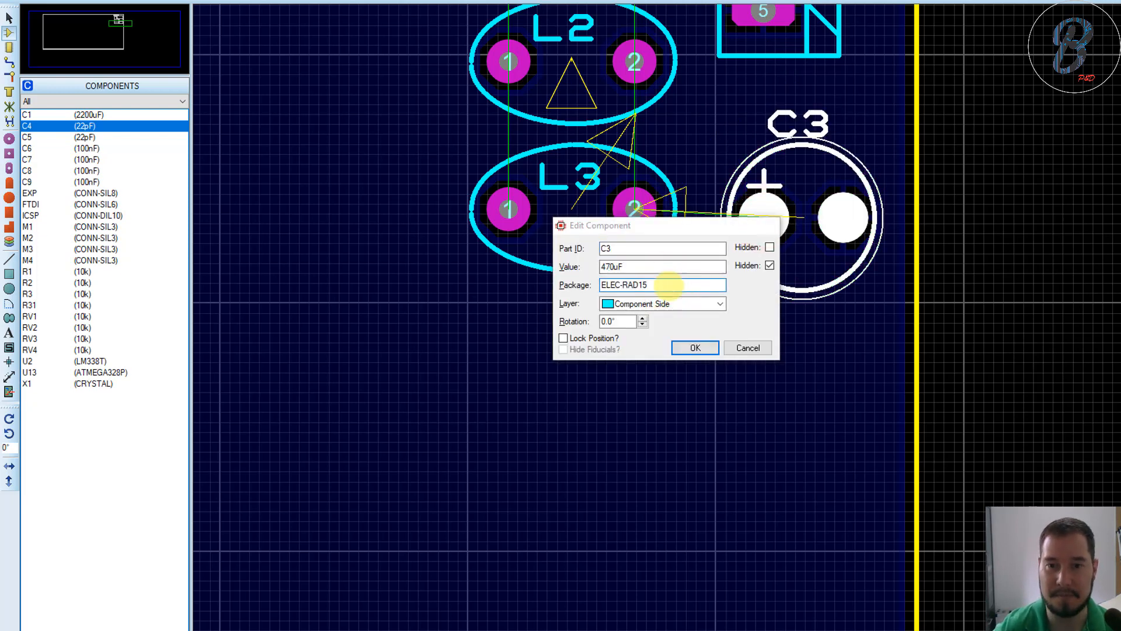
pyautogui.press('Return')
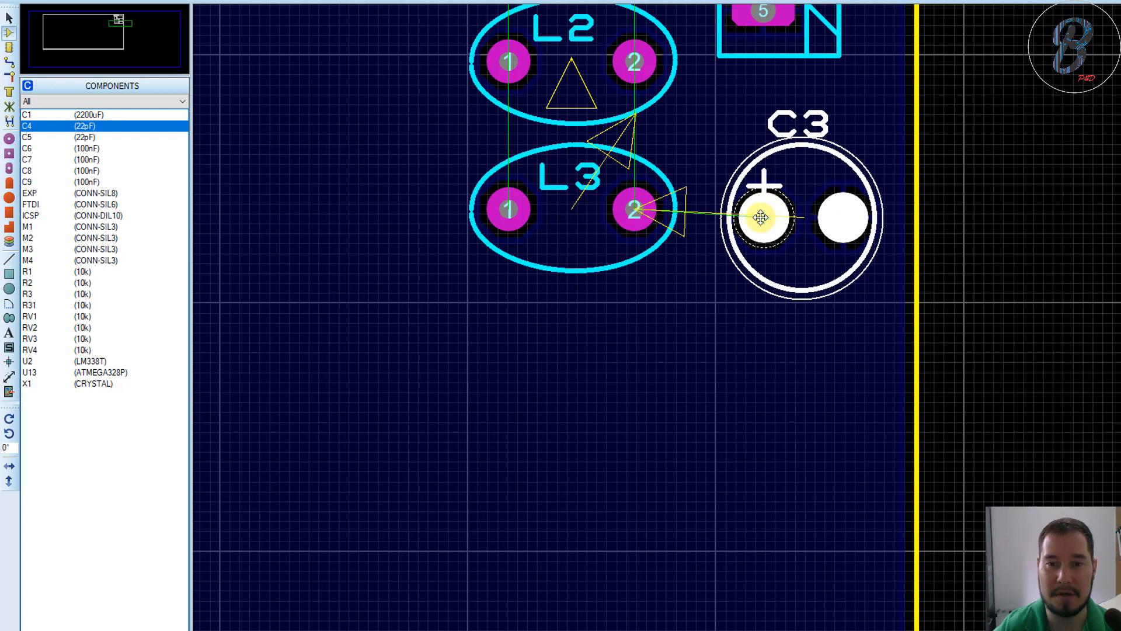
pyautogui.click(9, 17)
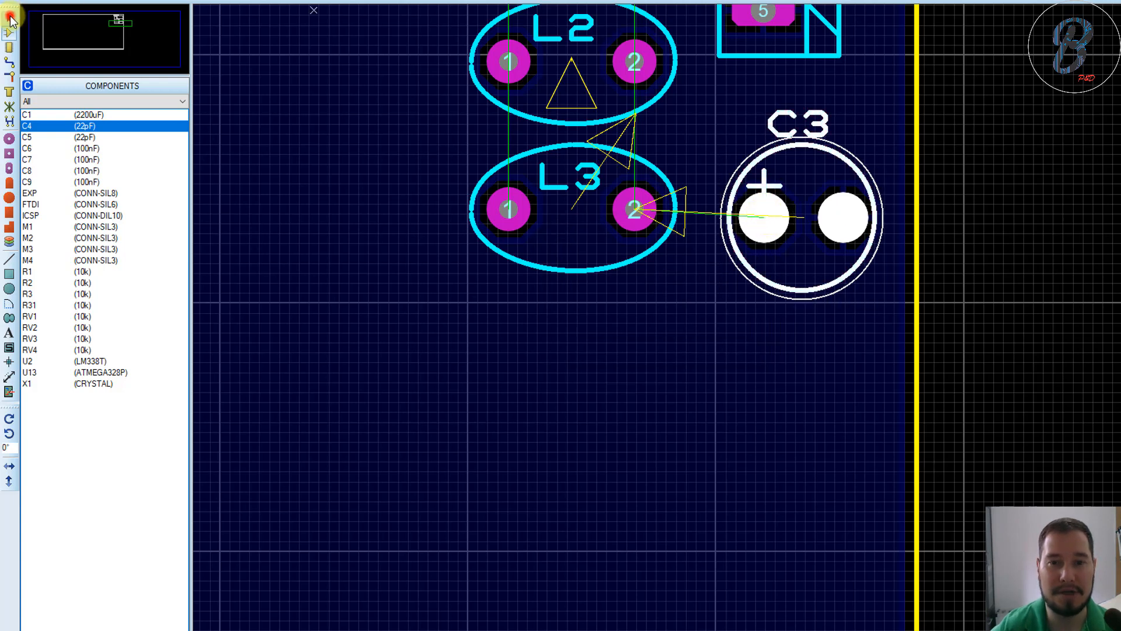
pyautogui.doubleClick(844, 215)
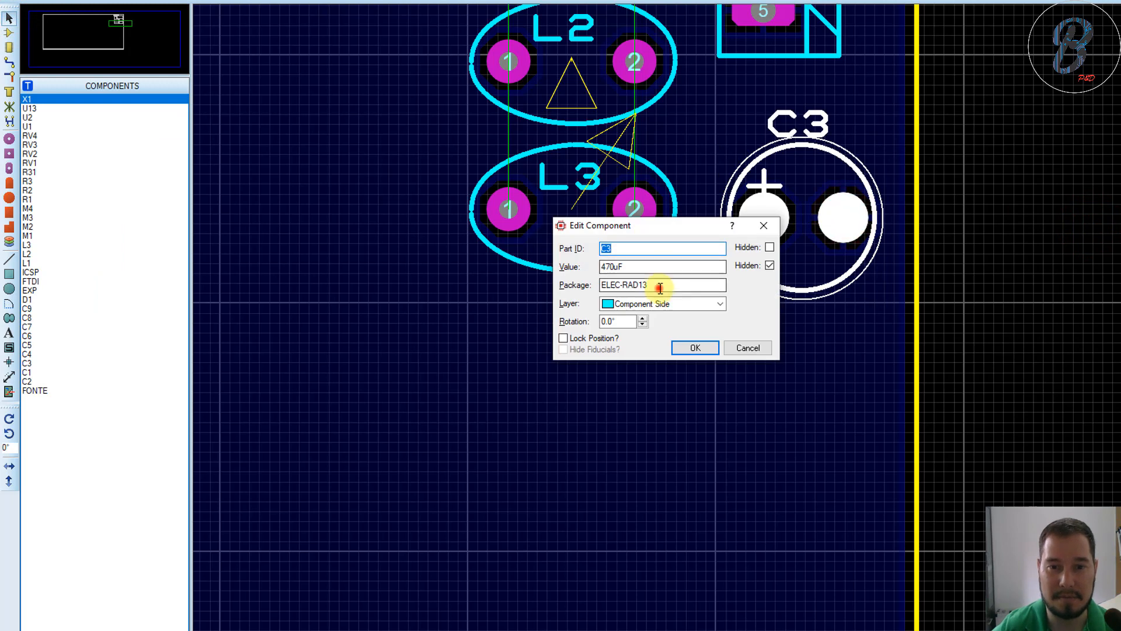
pyautogui.press('BackSpace')
pyautogui.press('Return')
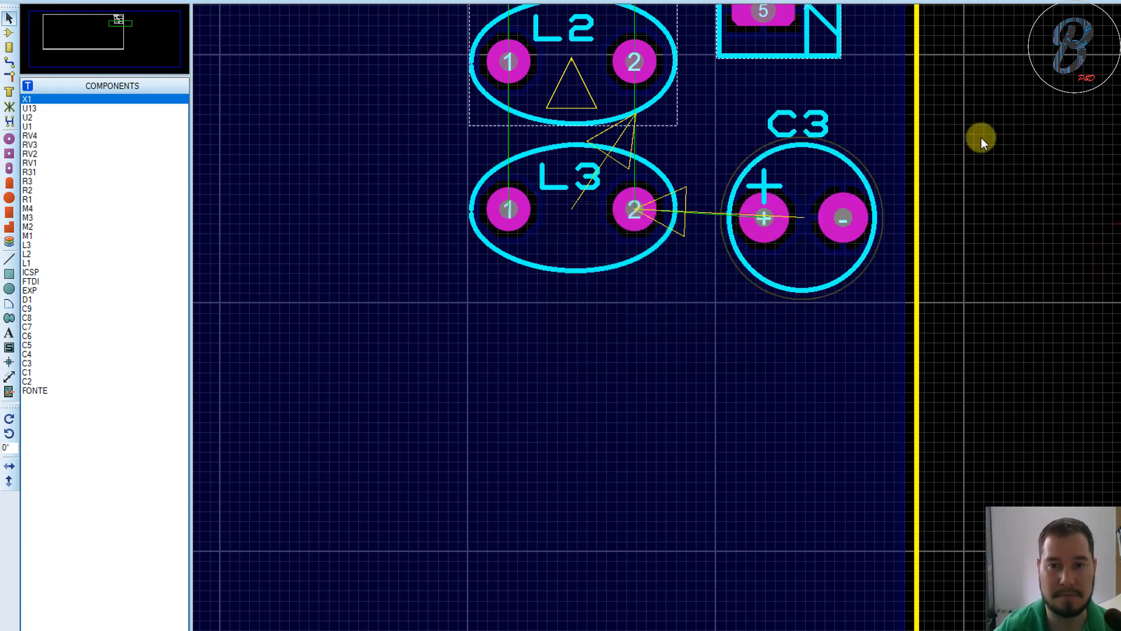
# Step: Move C3 slightly up and right, closer to U1 and the board's right edge
pyautogui.moveTo(845, 223); pyautogui.dragTo(850, 198)
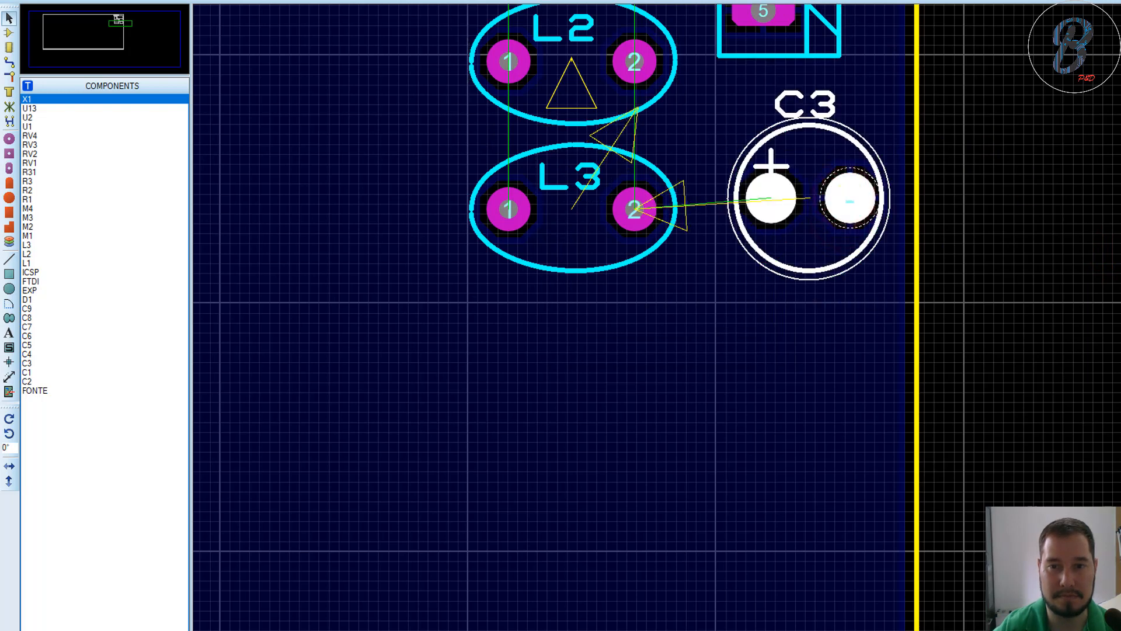
pyautogui.scroll(-4, 1060, 222)
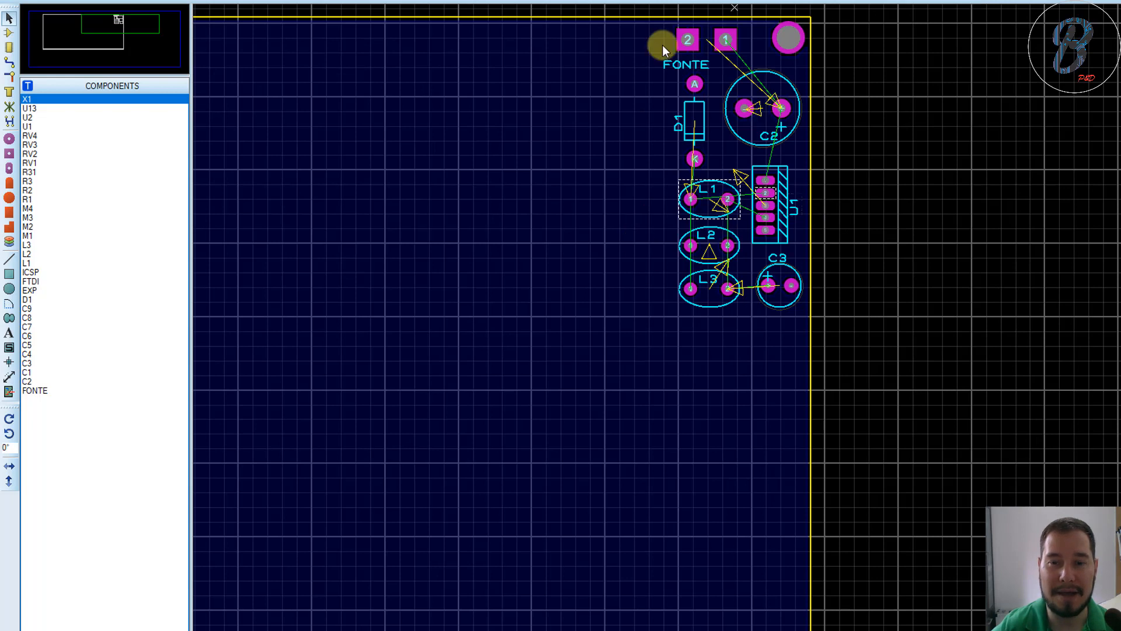
# Step: Place regulator U2 (LM338T) at 0° along the board's top edge, left of the FONTE connector
pyautogui.click(14, 34)
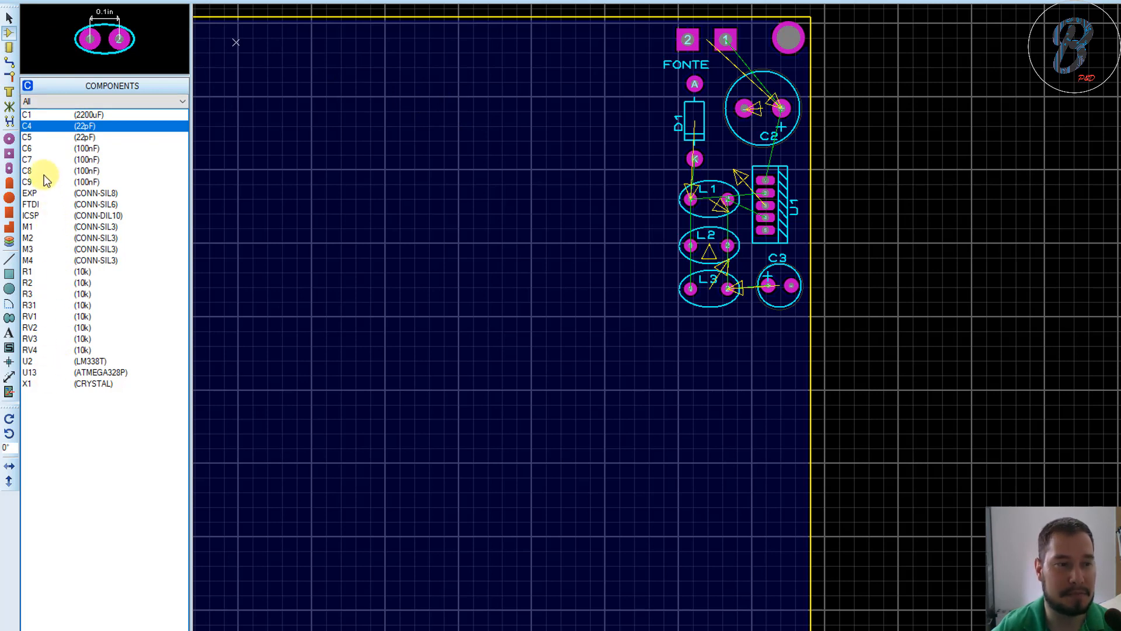
pyautogui.click(44, 140)
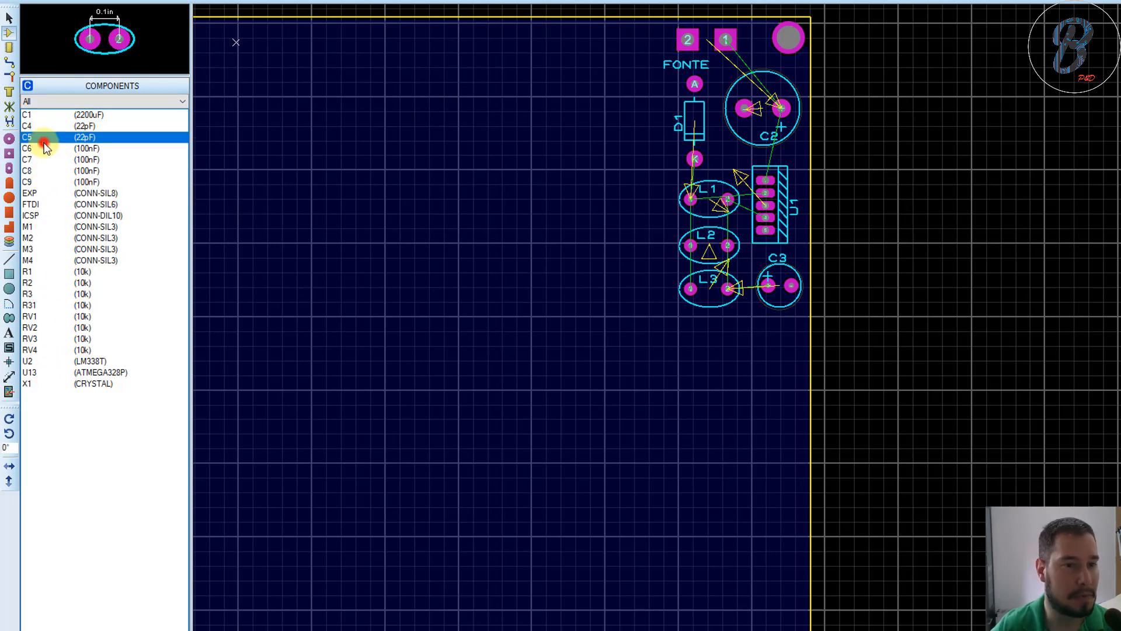
pyautogui.click(51, 194)
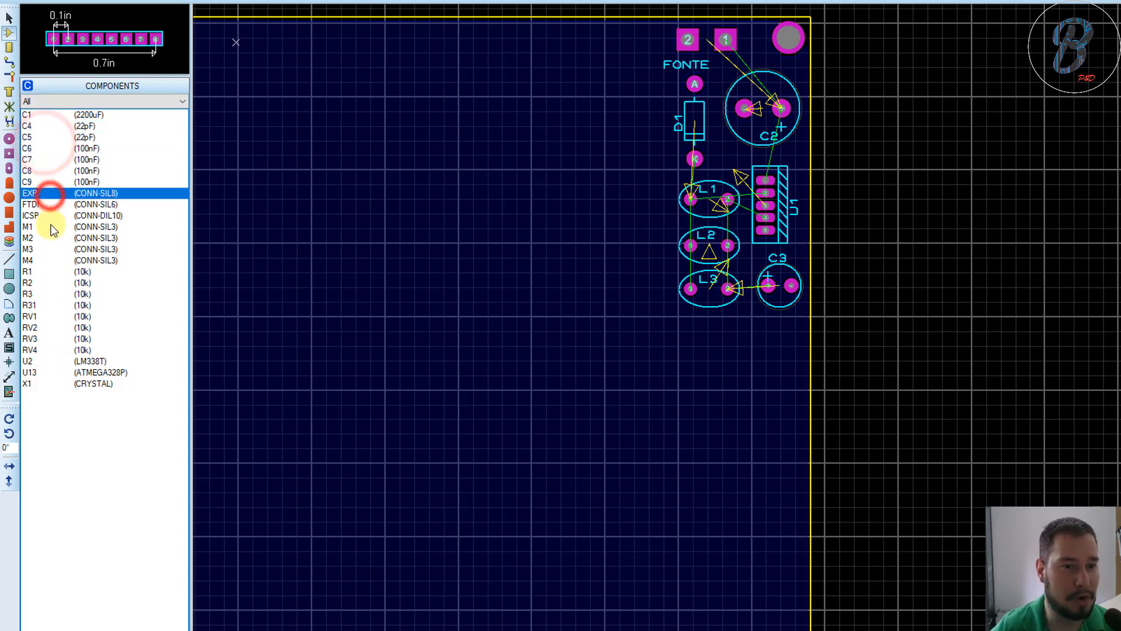
pyautogui.click(39, 362)
pyautogui.click(472, 138)
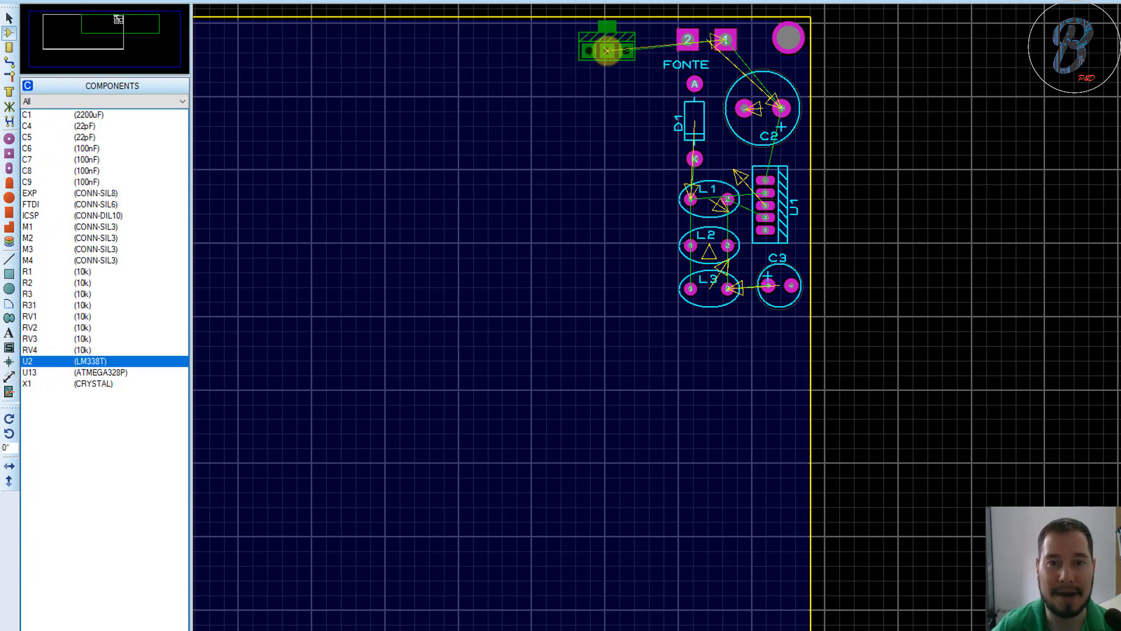
pyautogui.click(598, 45)
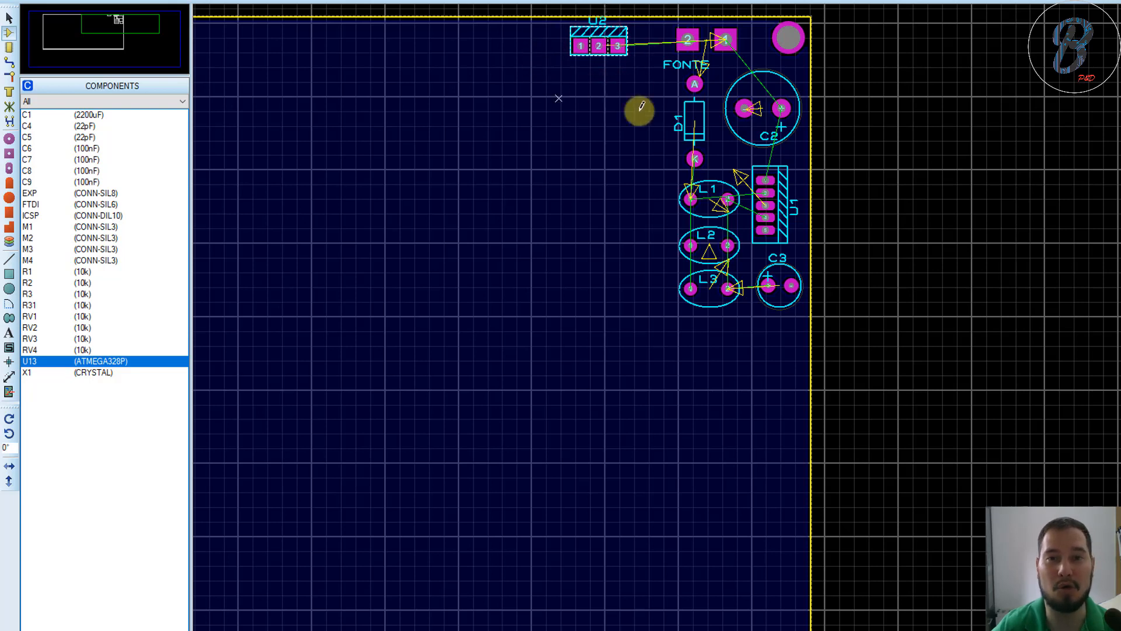
# Step: Move U2 slightly down and left, away from the board's top edge
pyautogui.scroll(1, 645, 75)
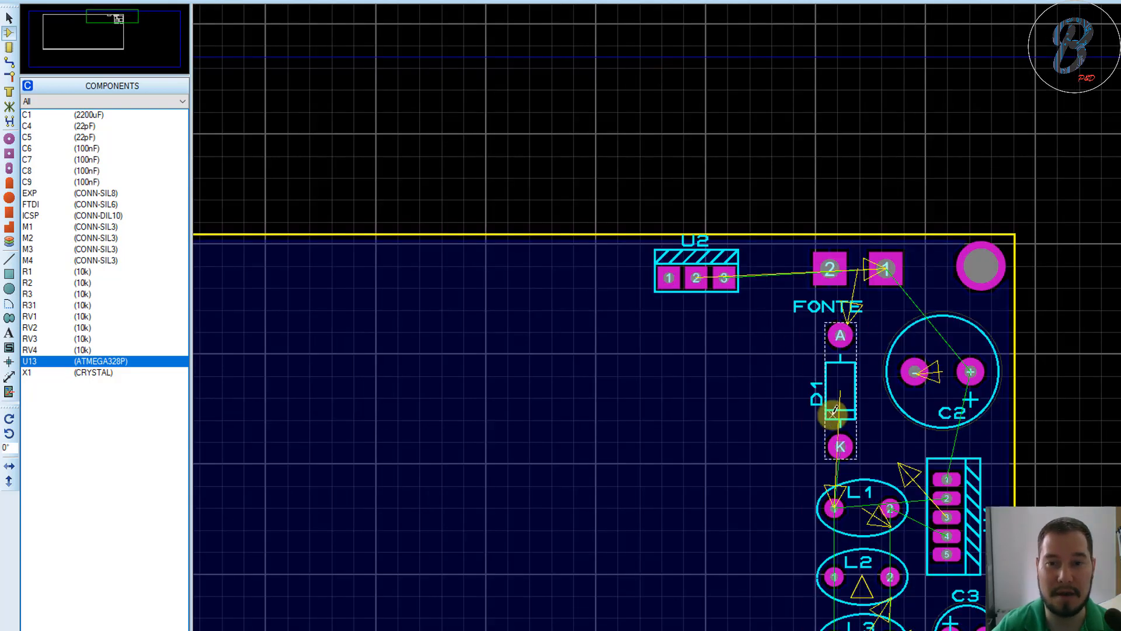
pyautogui.scroll(-2, 810, 383)
pyautogui.scroll(1, 767, 322)
pyautogui.scroll(1, 767, 322)
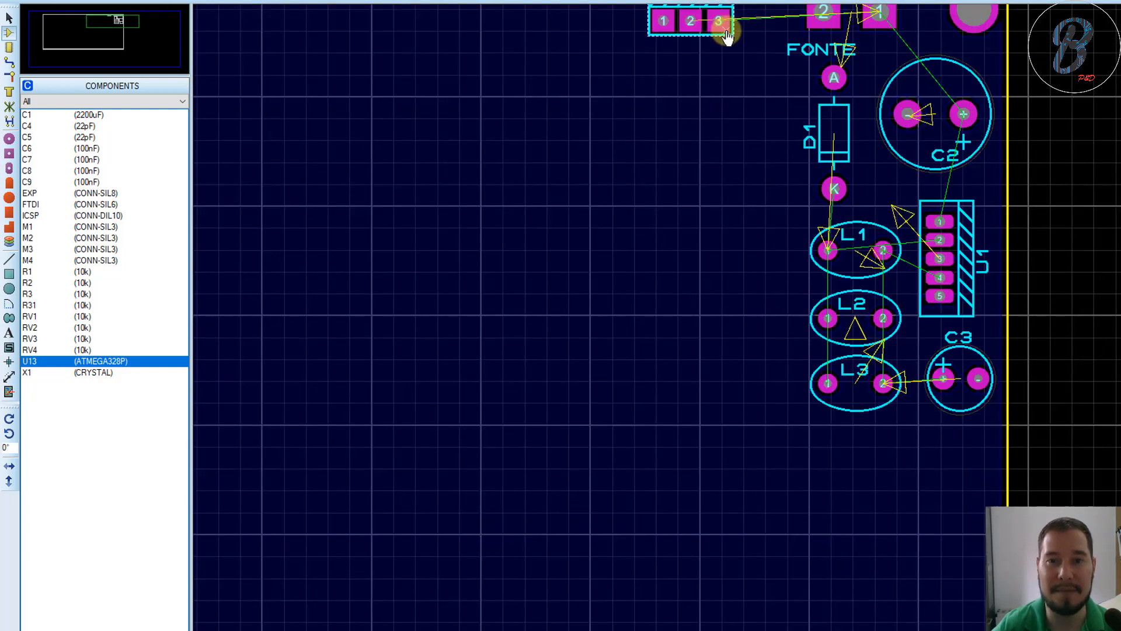
pyautogui.moveTo(719, 23); pyautogui.dragTo(715, 31)
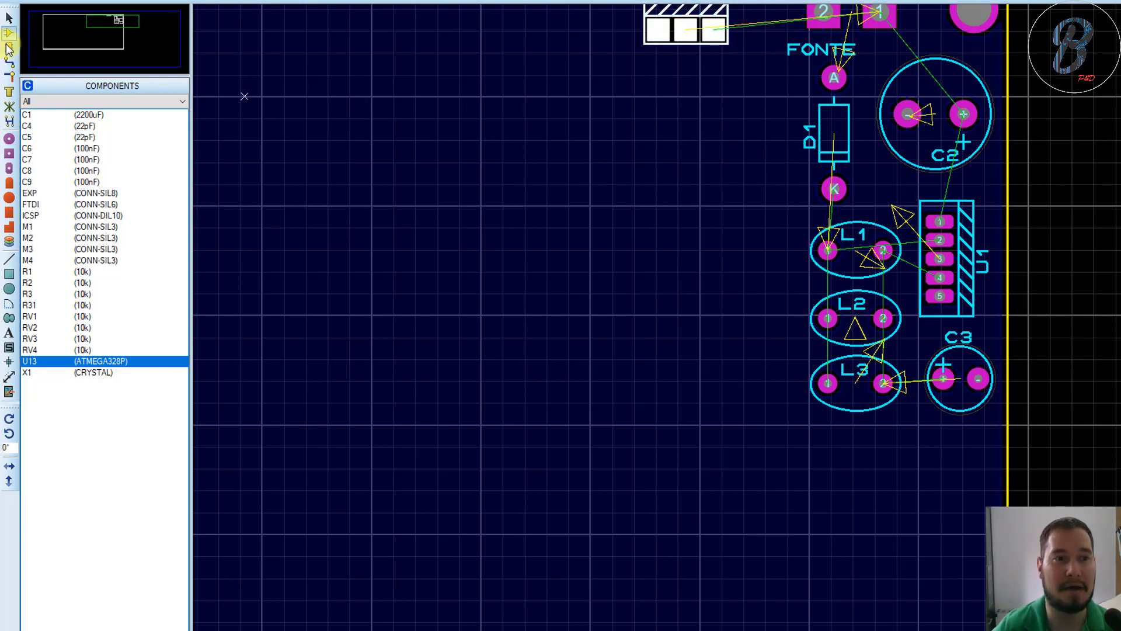
# Step: Place resistors R1 and R2 at -90° side by side between U2 and D1, with R1 nearest to D1
pyautogui.click(6, 48)
pyautogui.click(9, 32)
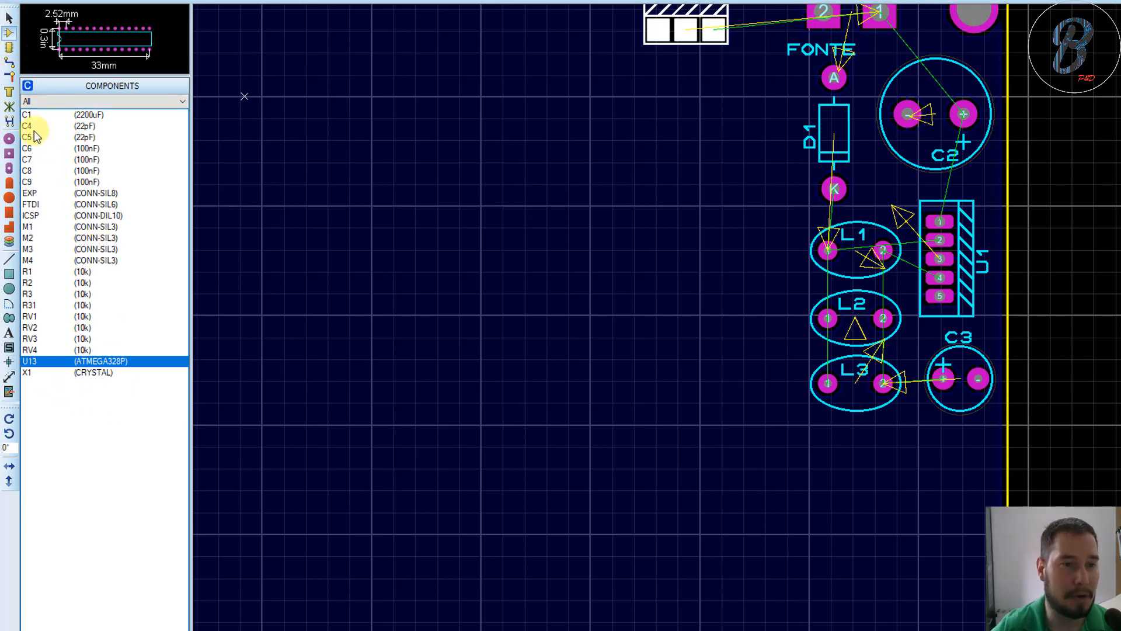
pyautogui.click(36, 272)
pyautogui.click(662, 109)
pyautogui.click(694, 88)
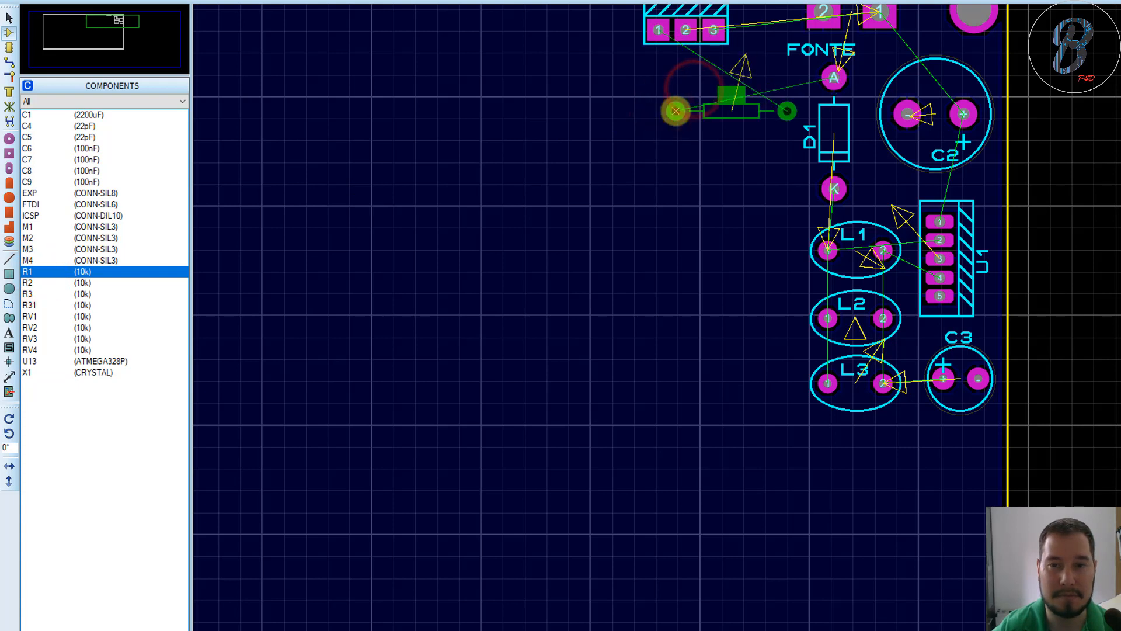
pyautogui.press('-')
pyautogui.scroll(1, 733, 125)
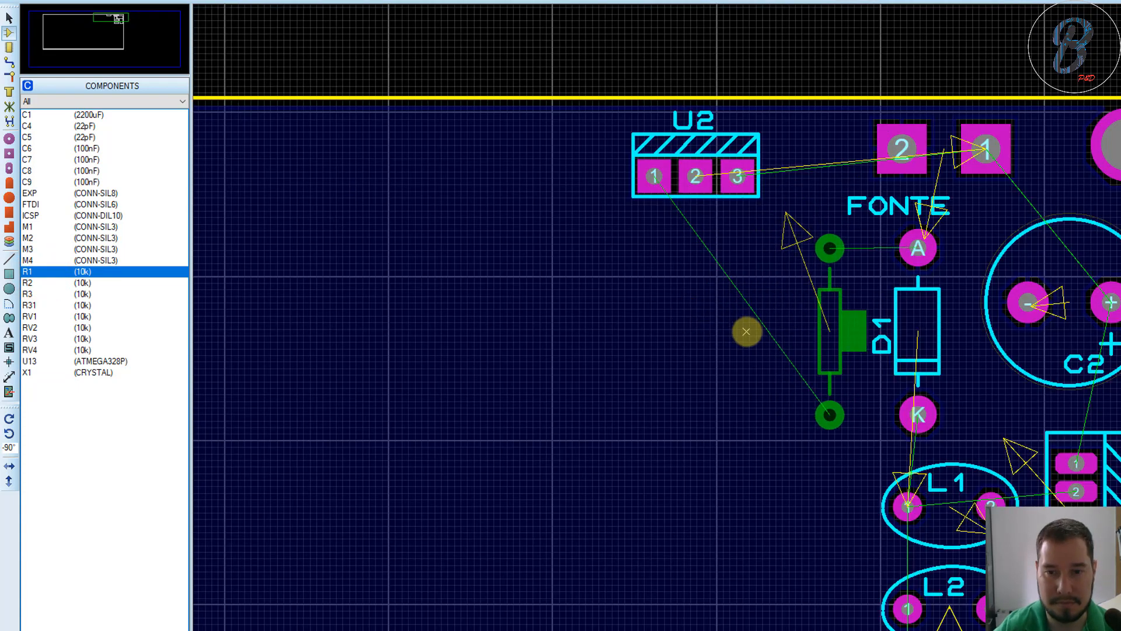
pyautogui.click(744, 327)
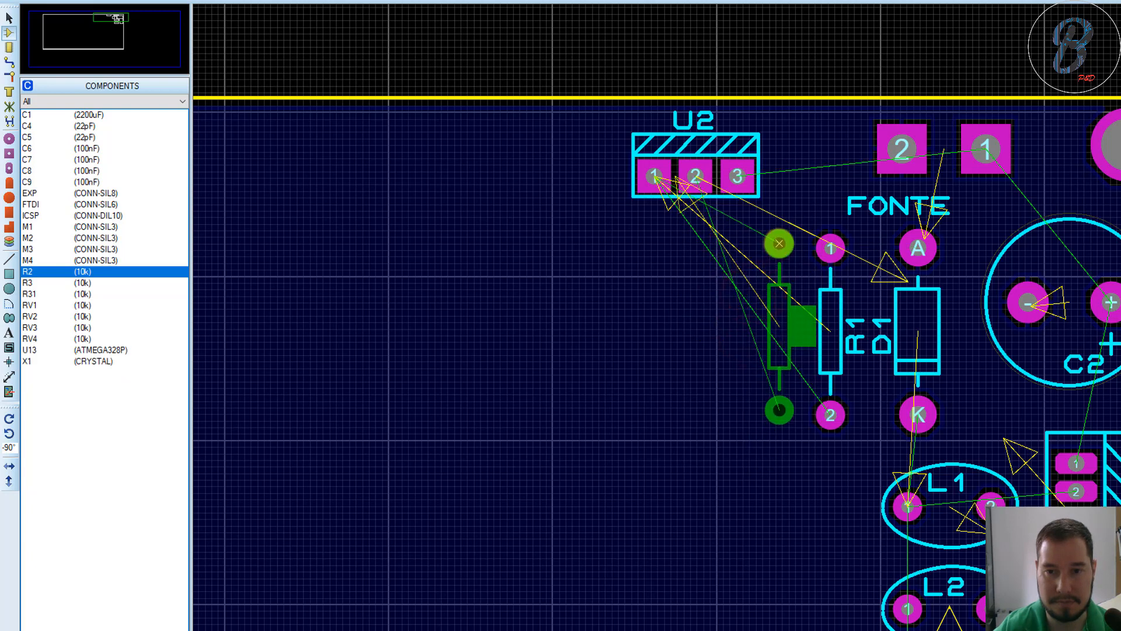
pyautogui.click(779, 249)
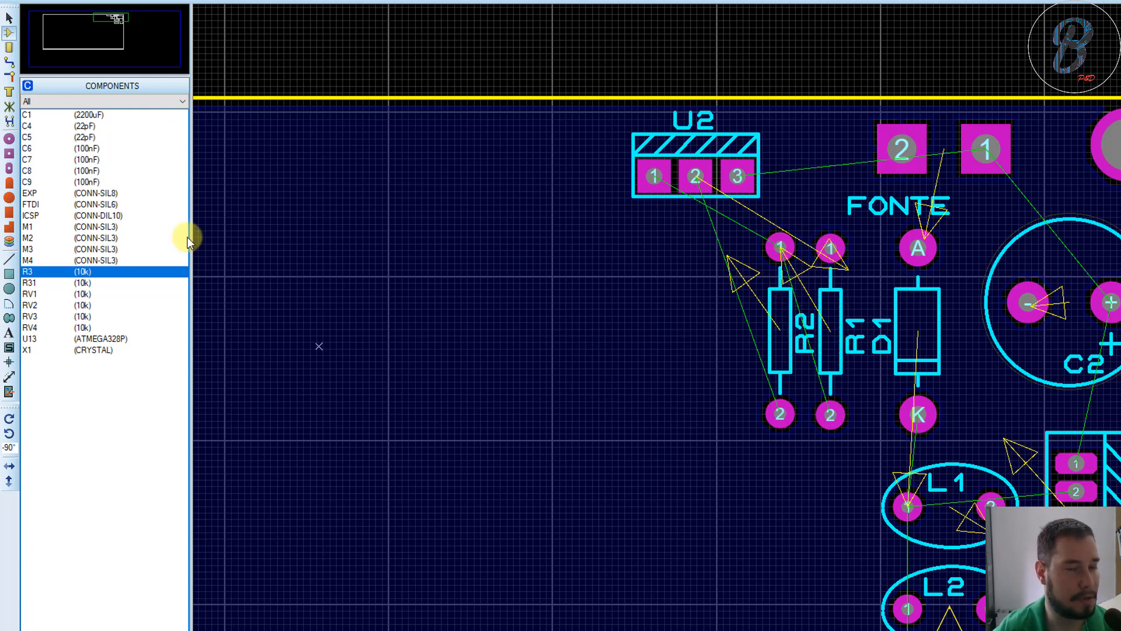
# Step: Place capacitor C1 at -90° below U2, left of R2, and change its package to ELEC-RAD20
pyautogui.click(27, 114)
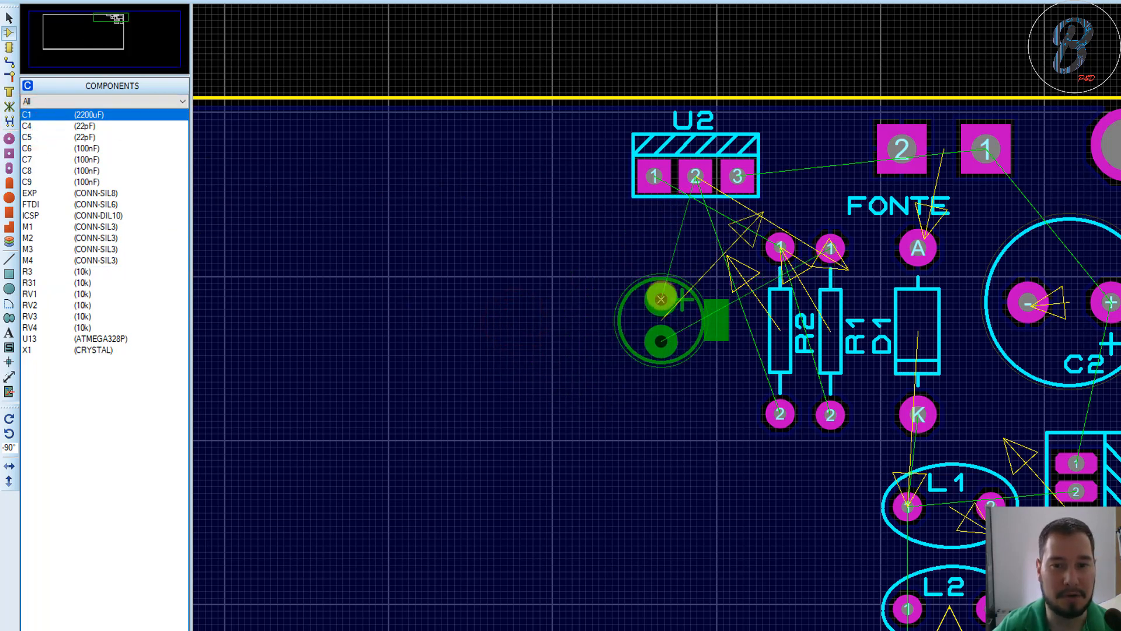
pyautogui.click(664, 283)
pyautogui.doubleClick(665, 299)
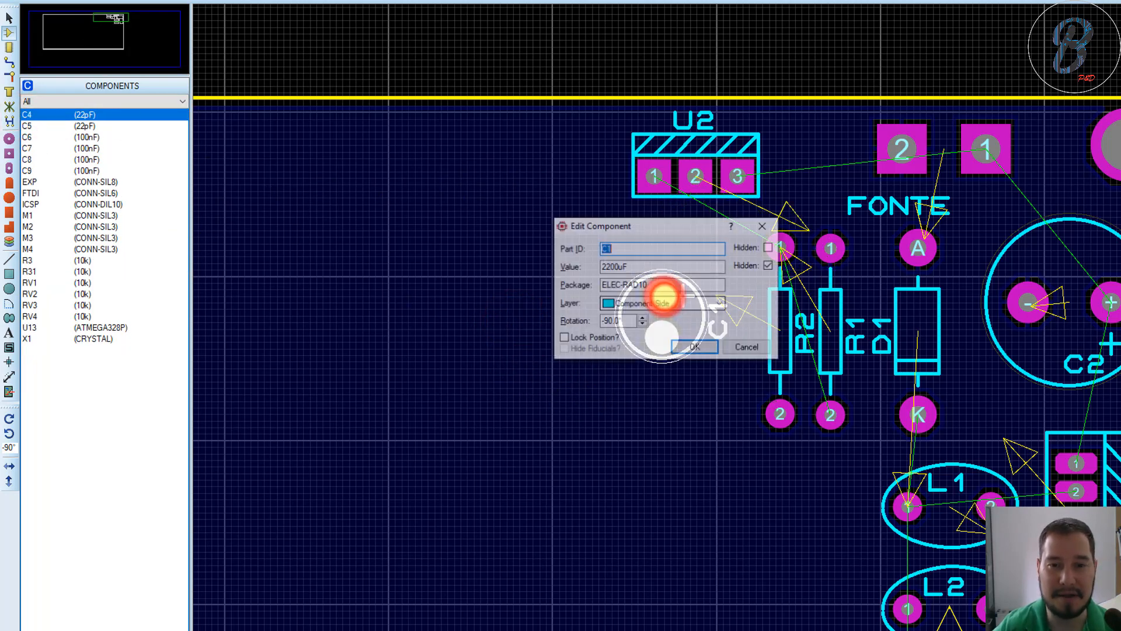
pyautogui.click(670, 286)
pyautogui.press('BackSpace')
pyautogui.press('BackSpace')
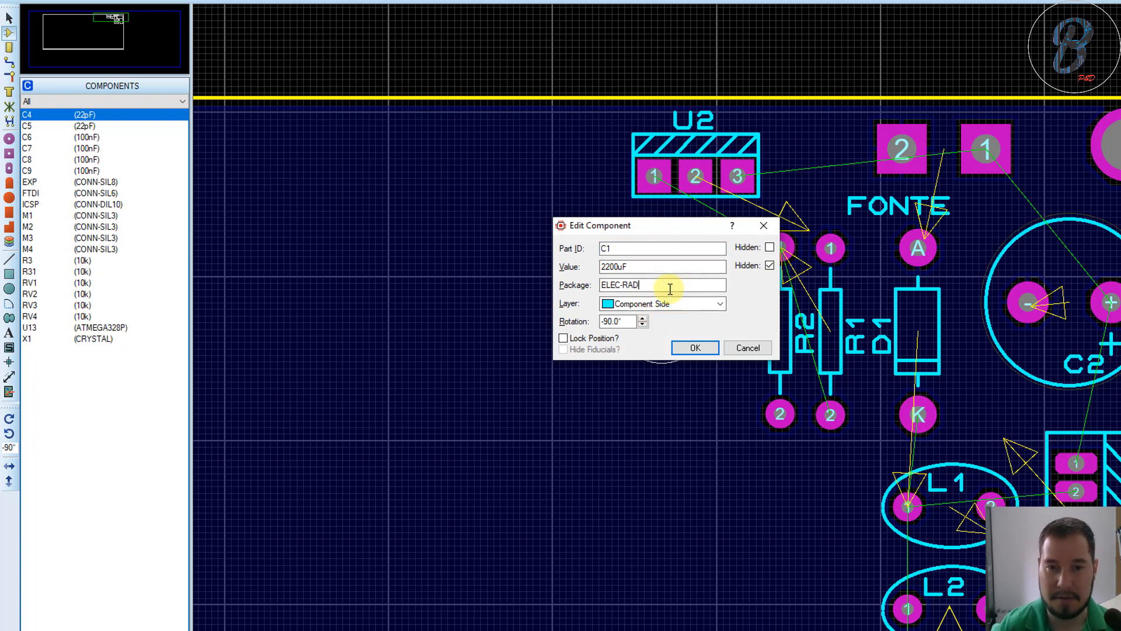
pyautogui.press('Return')
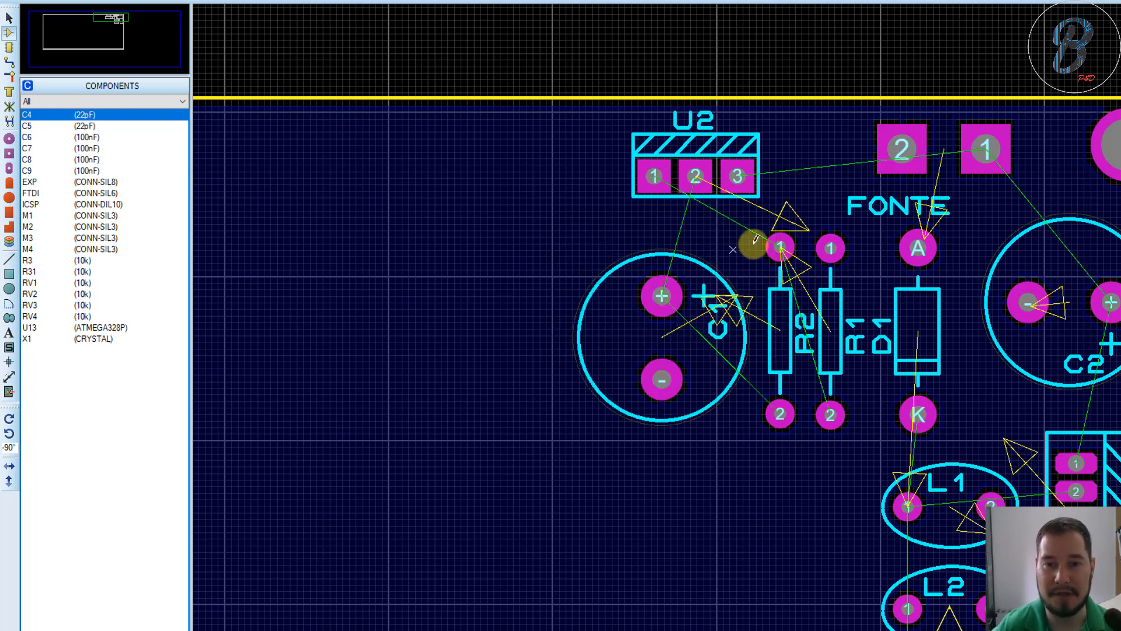
pyautogui.click(662, 297)
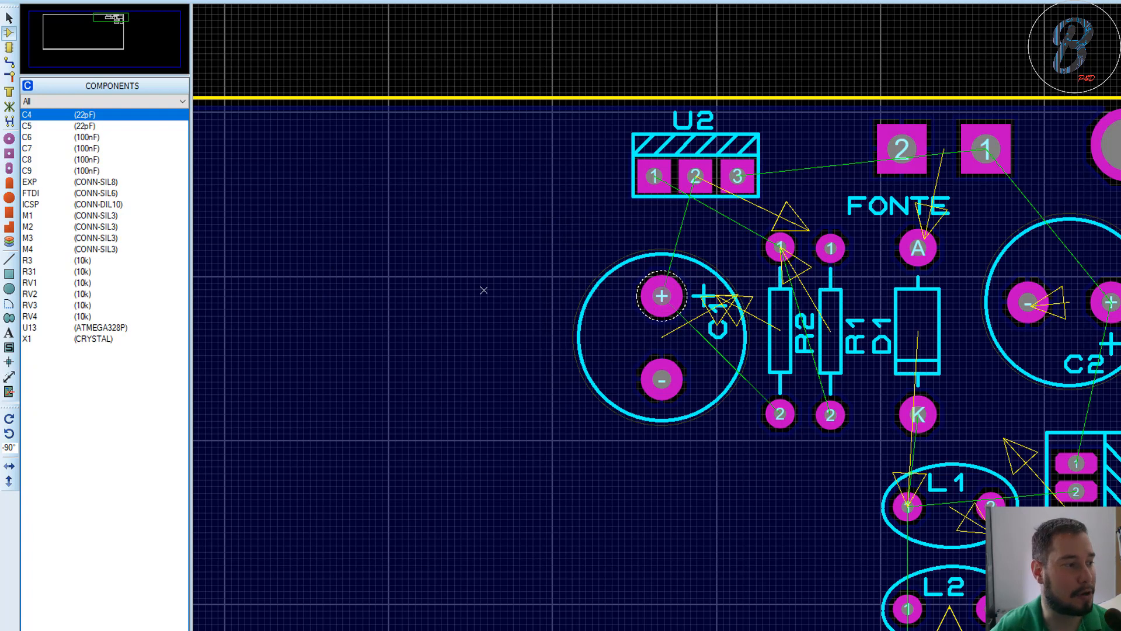
# Step: Switch to the schematic, set C1's PCB package to ELEC-RAD25, and return to the PCB layout
pyautogui.moveTo(247, 137); pyautogui.dragTo(617, 0)
pyautogui.doubleClick(588, 98)
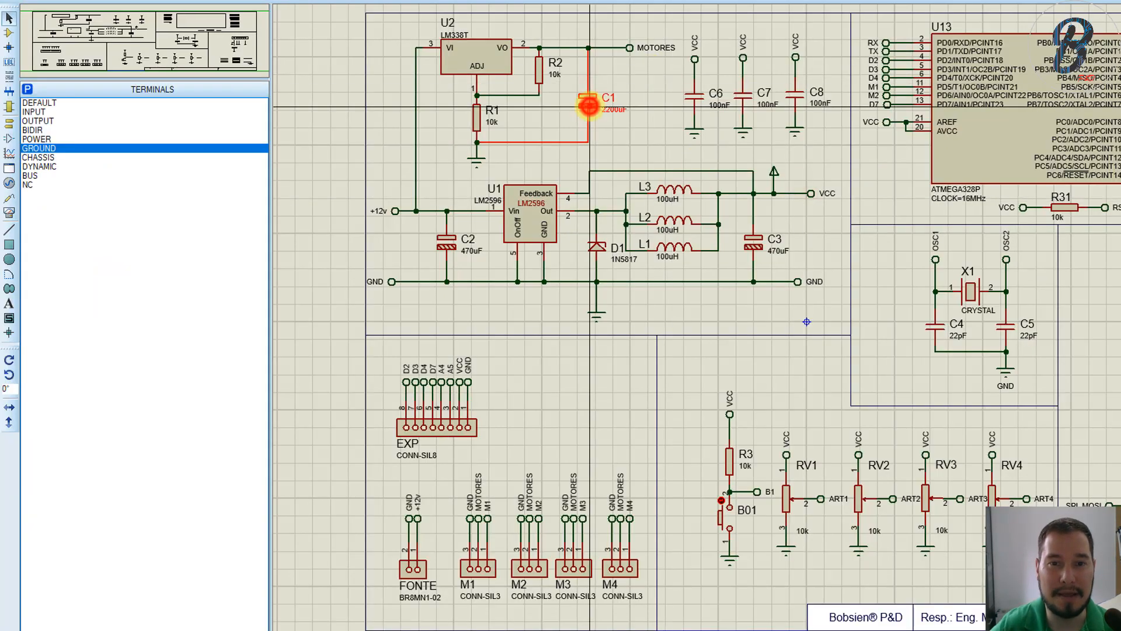
pyautogui.click(683, 249)
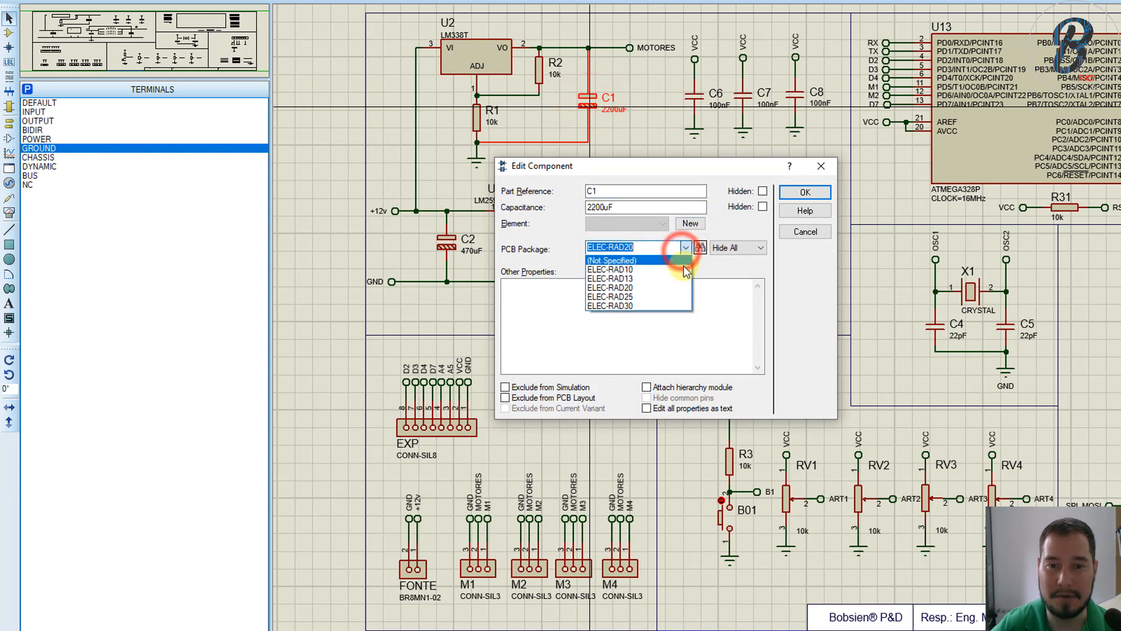
pyautogui.click(654, 302)
pyautogui.click(685, 250)
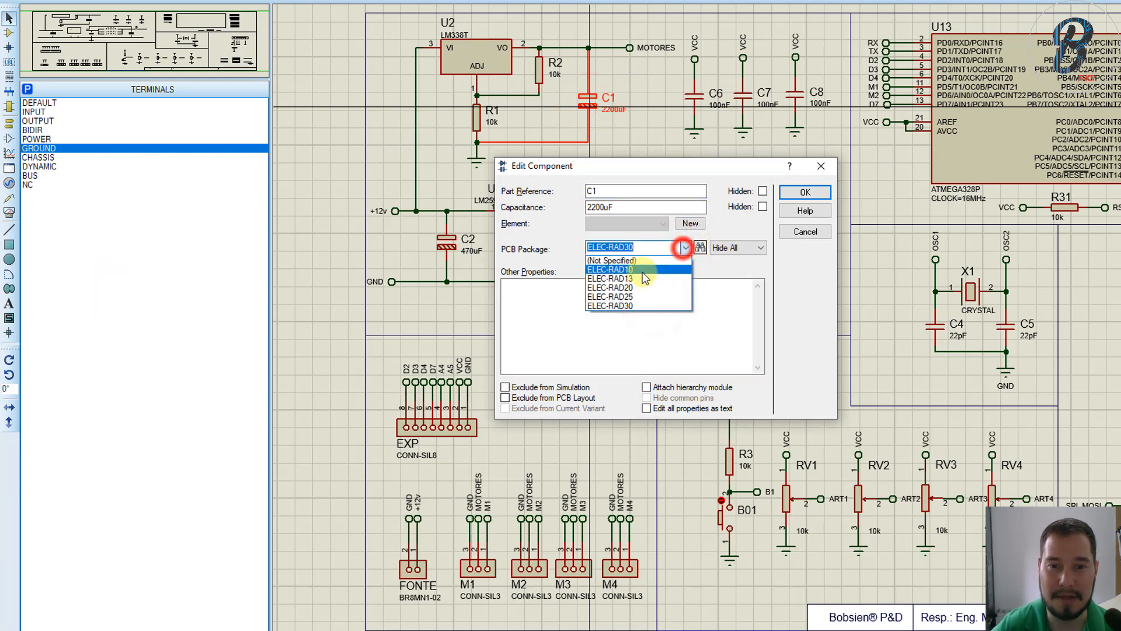
pyautogui.click(633, 293)
pyautogui.click(805, 192)
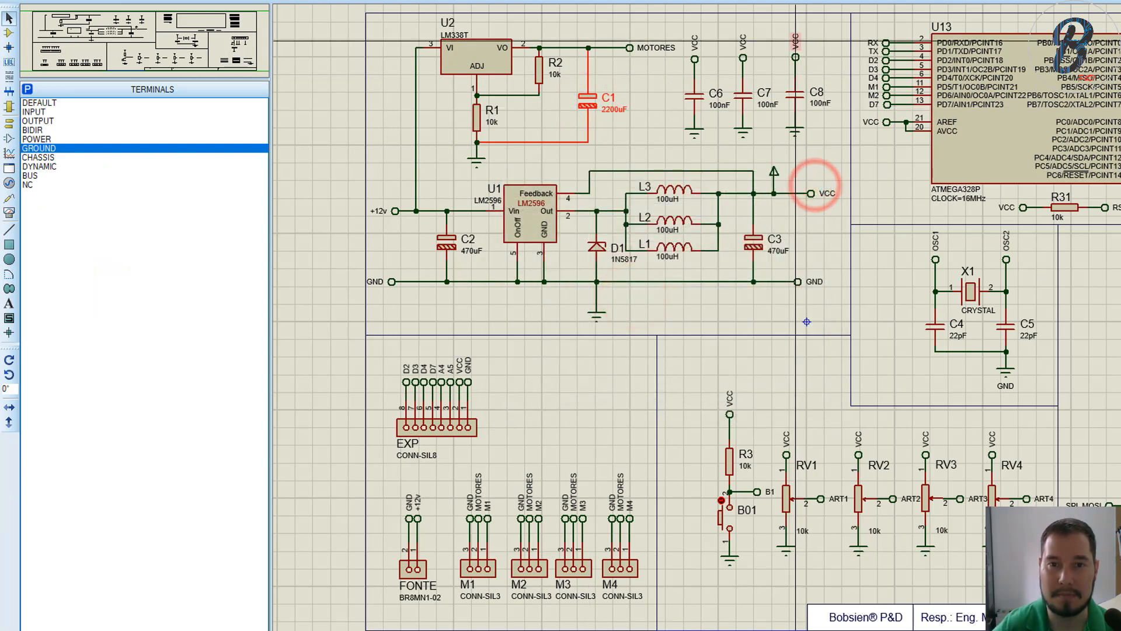
pyautogui.hotkey('alt', 'Tab')
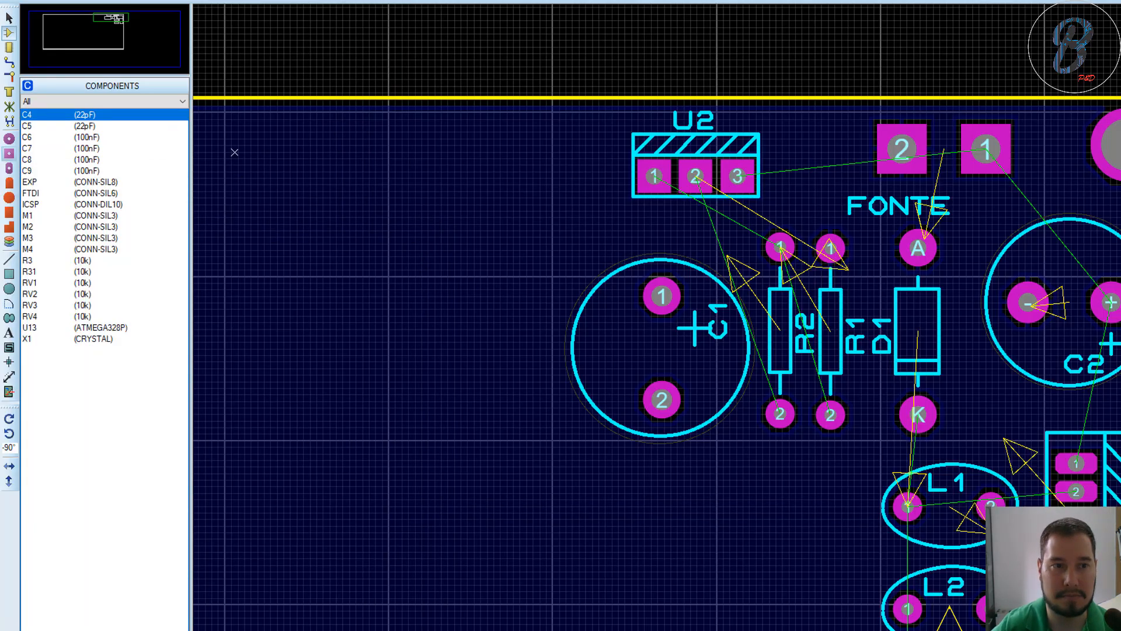
# Step: Dismiss the netlist error and try to edit pin 1 of C1 in the layout
pyautogui.click(666, 296)
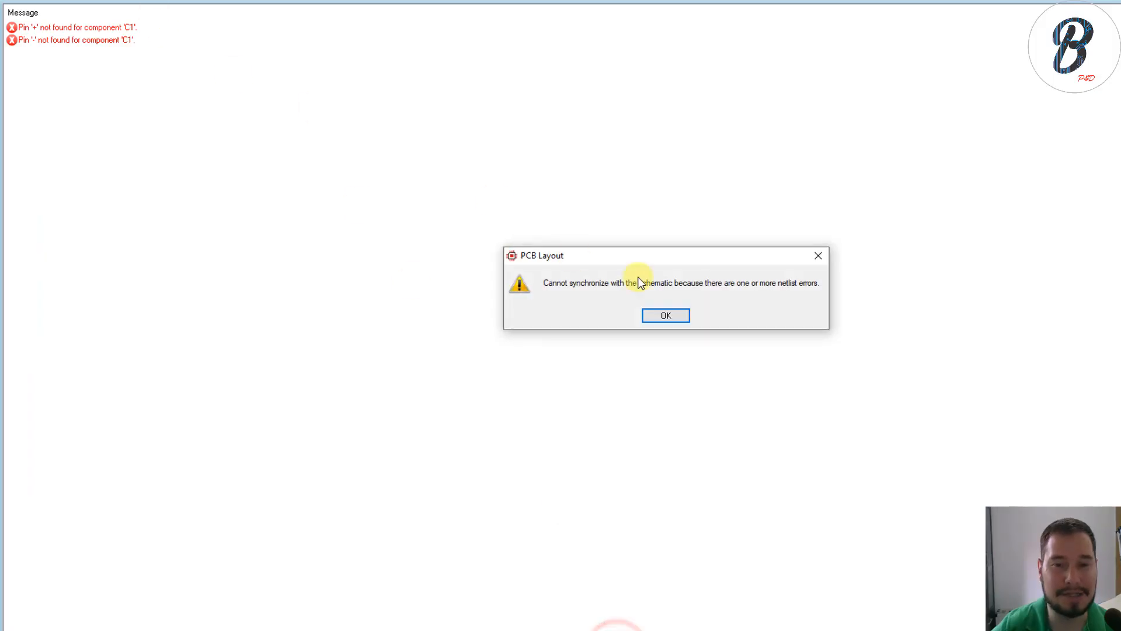
pyautogui.click(666, 316)
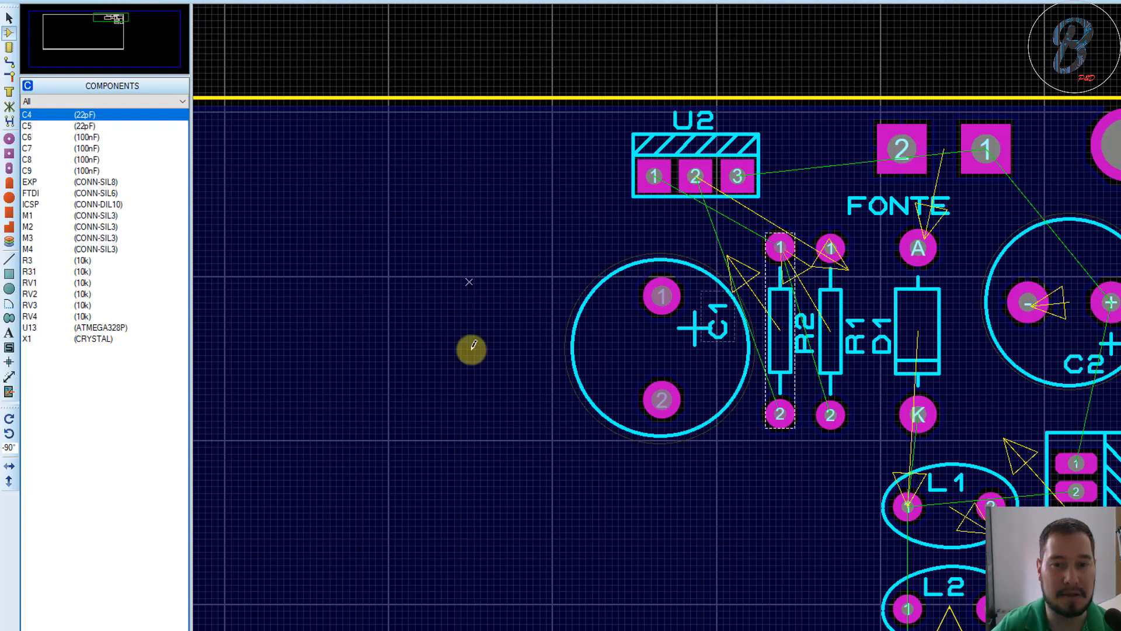
pyautogui.click(663, 296)
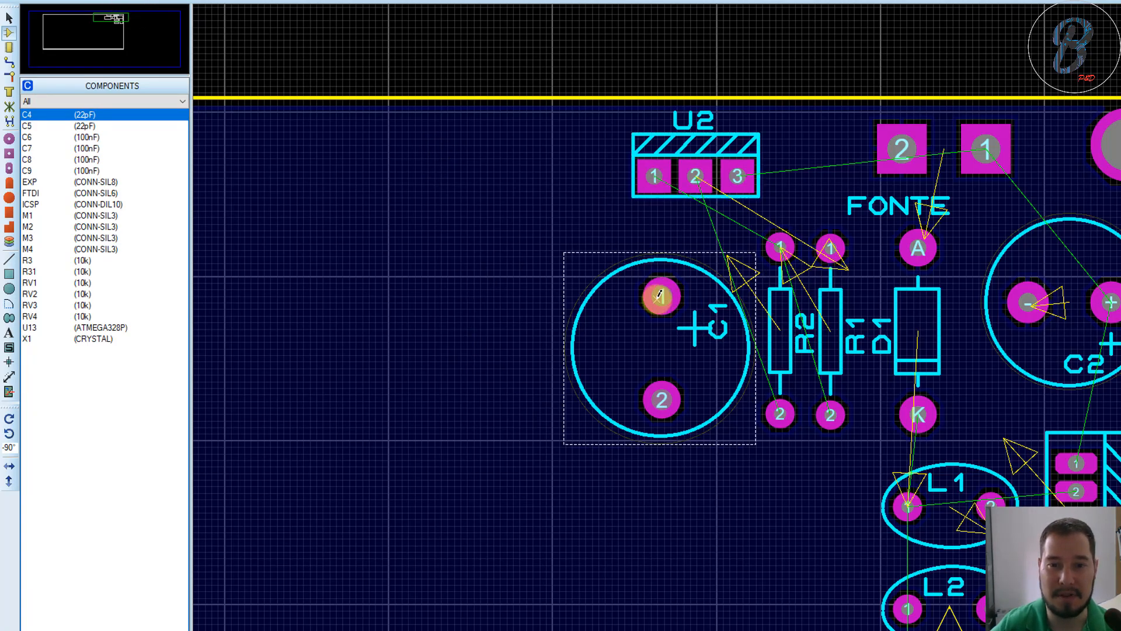
pyautogui.rightClick(674, 292)
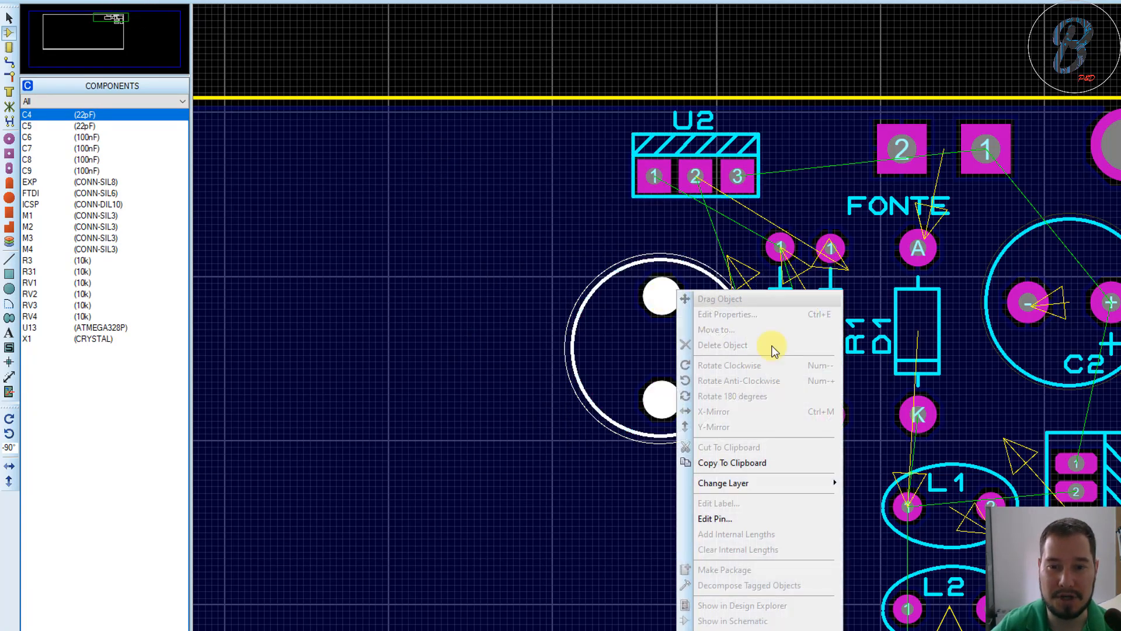
pyautogui.click(759, 518)
# Step: Try to place a standalone ELEC-RAD25 package in the empty board area left of C1
pyautogui.click(10, 49)
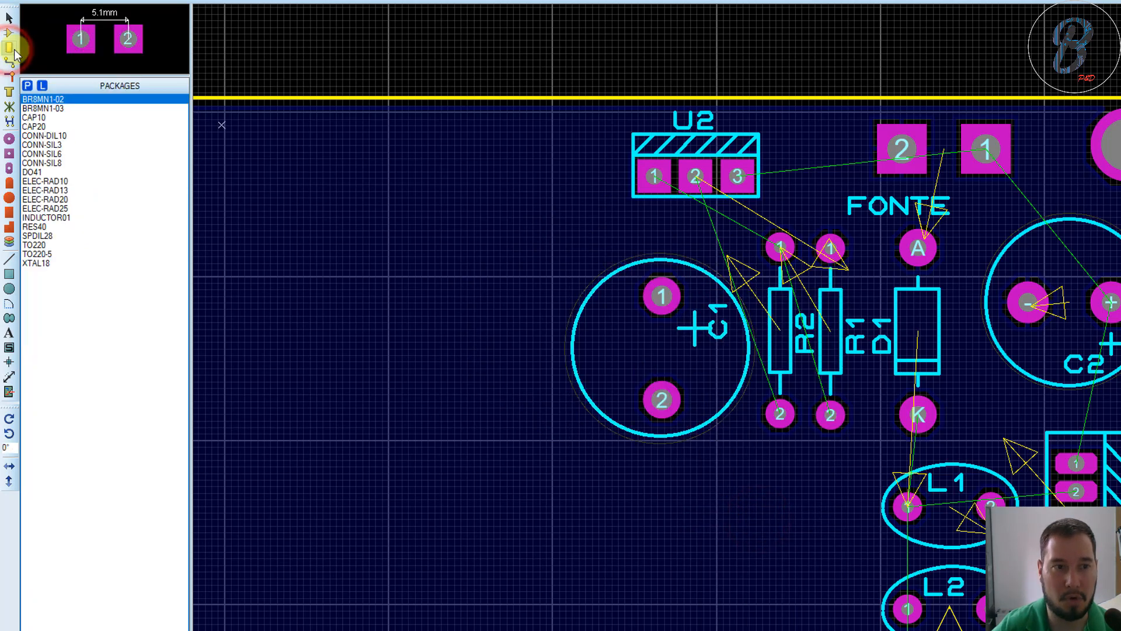
pyautogui.click(7, 33)
pyautogui.click(9, 47)
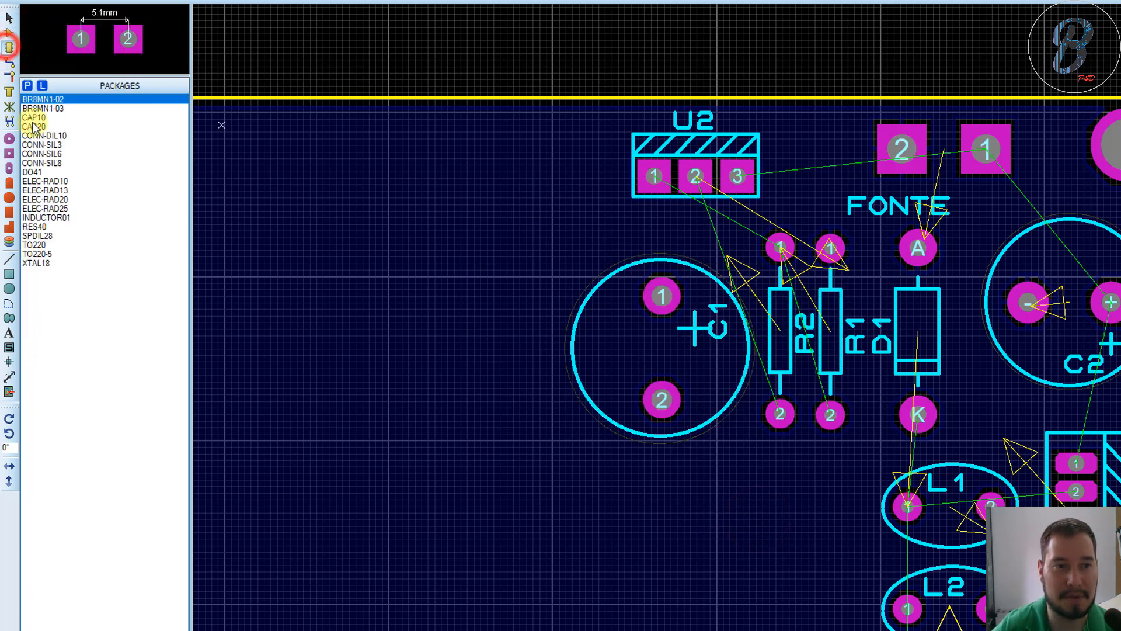
pyautogui.click(73, 208)
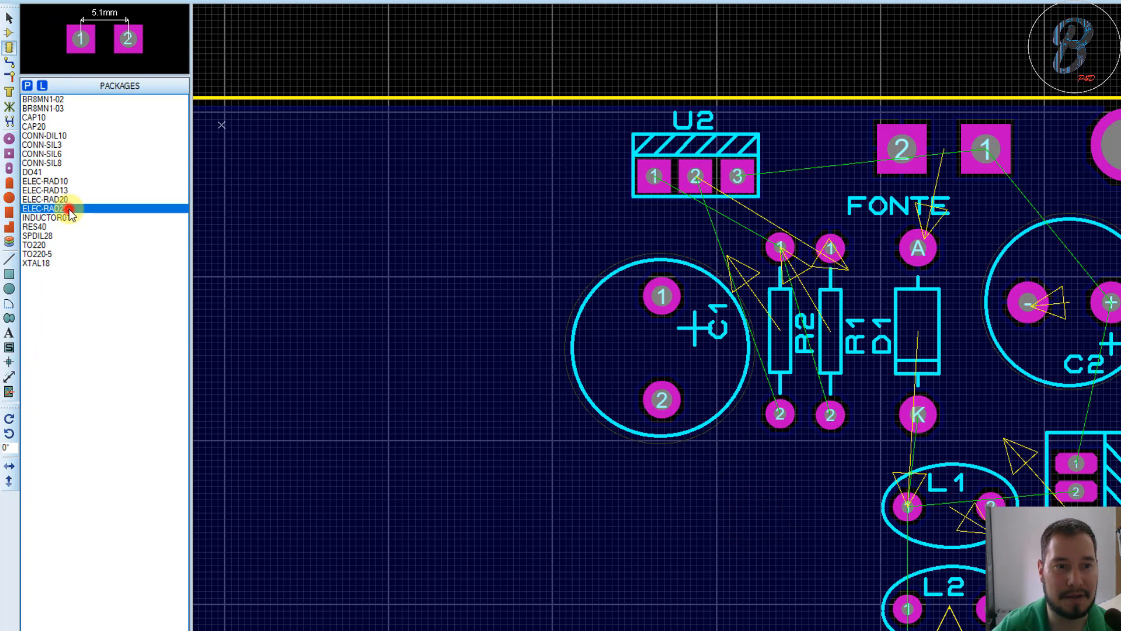
pyautogui.click(347, 210)
pyautogui.click(322, 203)
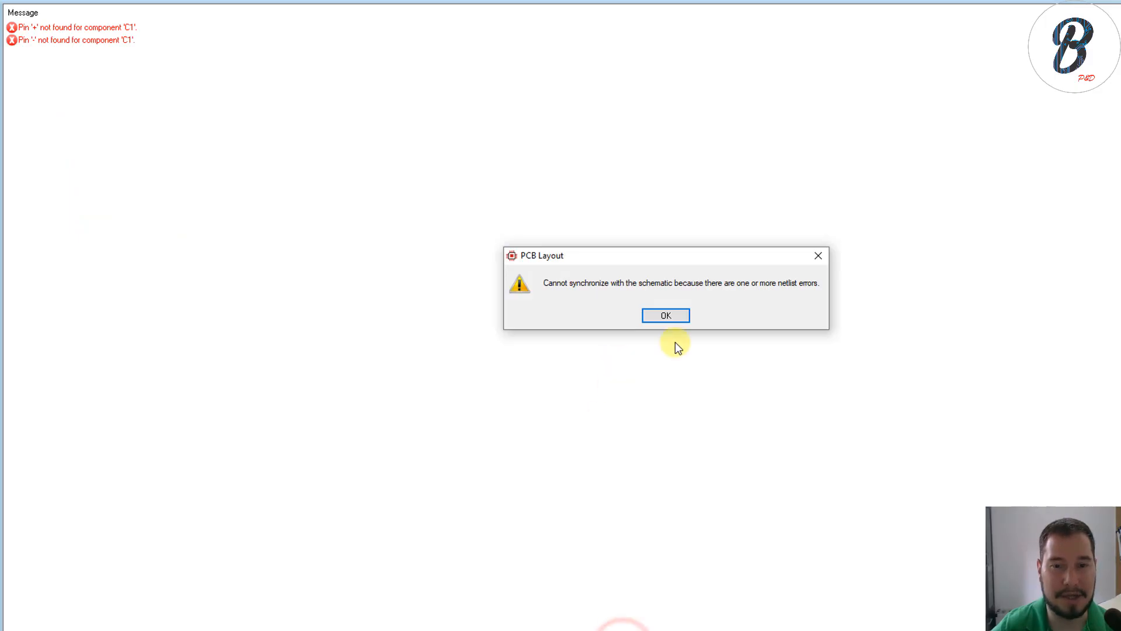
pyautogui.click(666, 316)
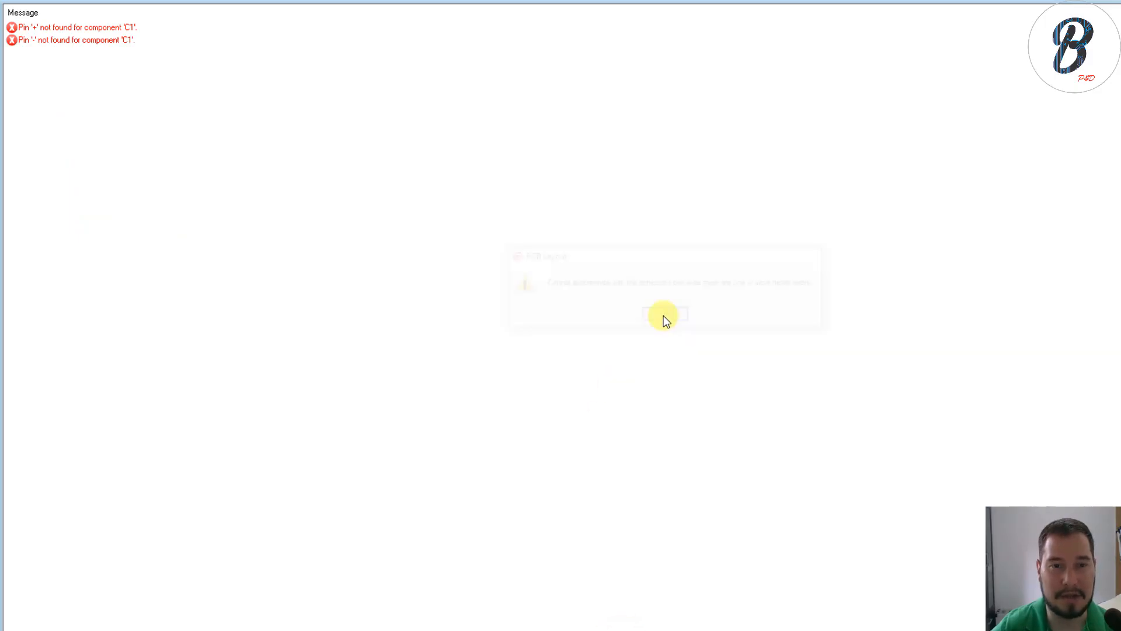
pyautogui.click(133, 1)
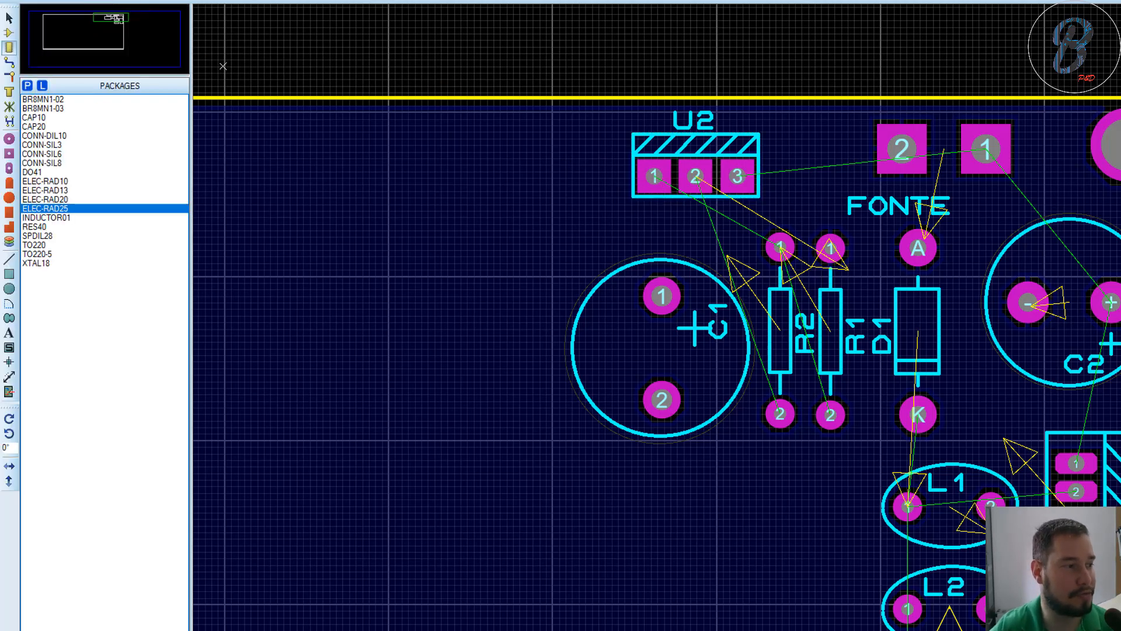
# Step: Switch to the schematic, set C1's PCB package to ELEC-RAD20, and return to the PCB layout
pyautogui.hotkey('alt', 'Tab')
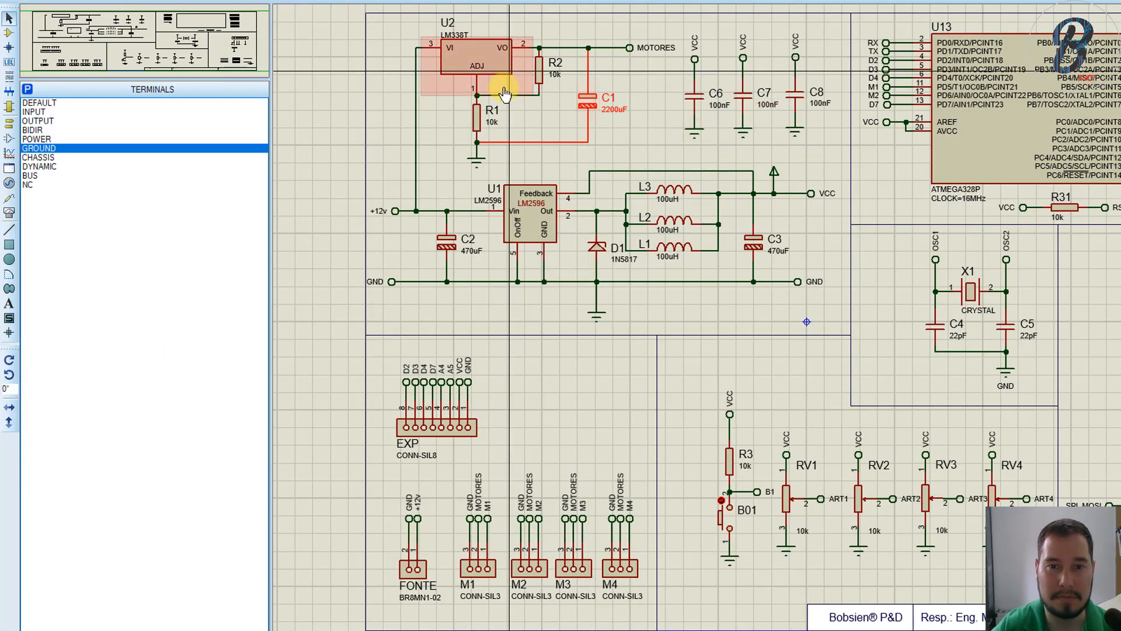
pyautogui.doubleClick(594, 99)
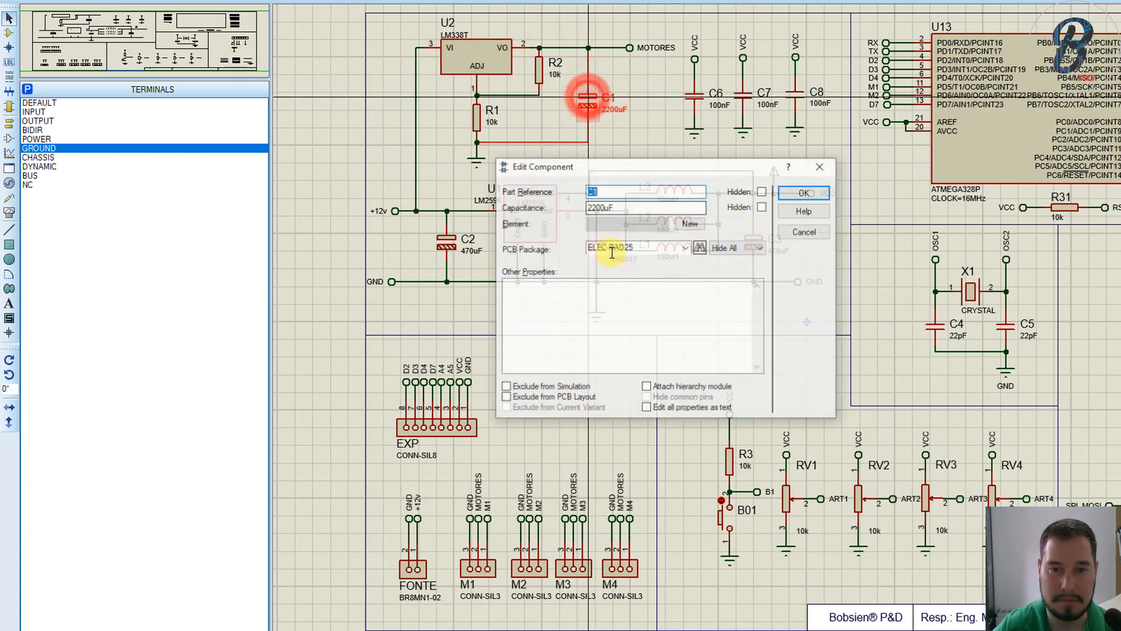
pyautogui.click(684, 250)
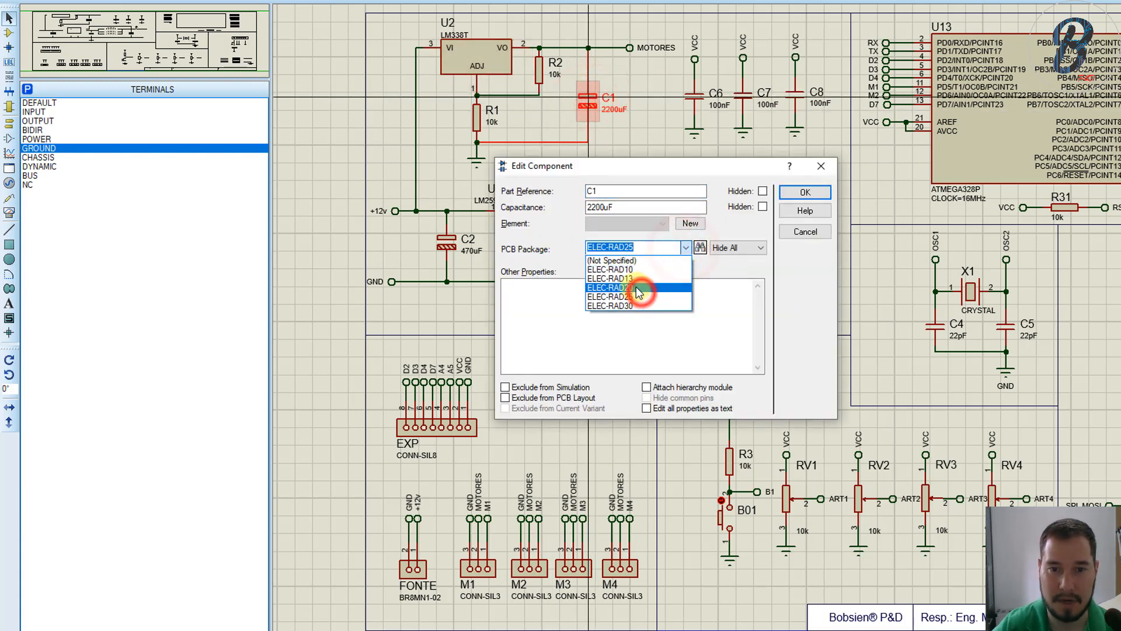
pyautogui.click(643, 292)
pyautogui.click(795, 192)
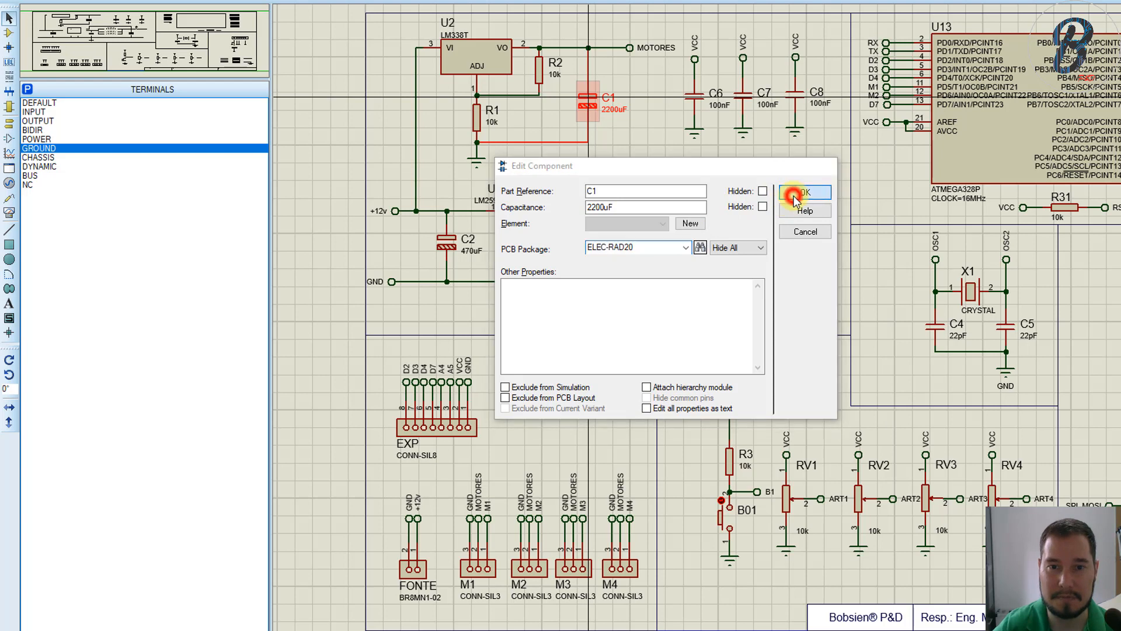
pyautogui.click(726, 5)
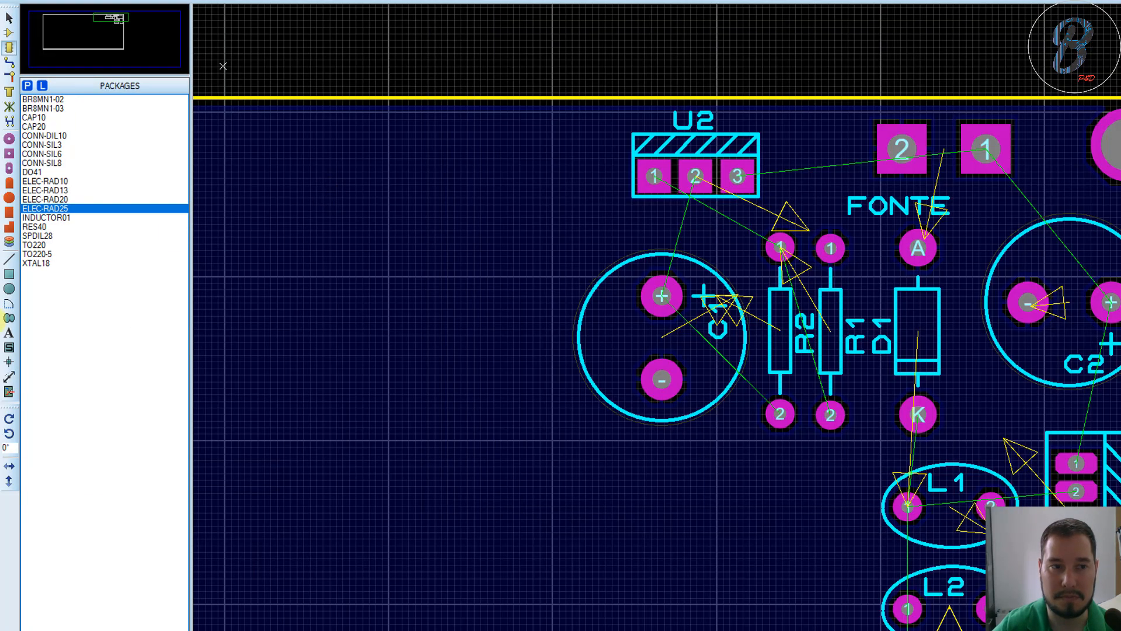
# Step: Place an ELEC-RAD25 package in the empty area left of C1 and decompose it into separate objects
pyautogui.click(58, 210)
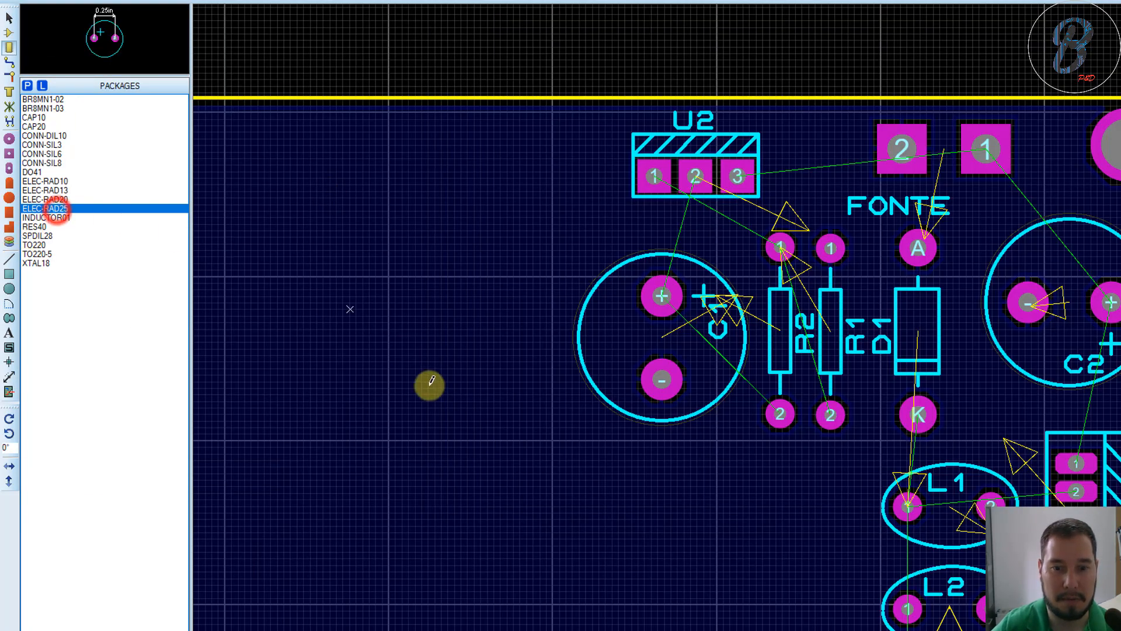
pyautogui.click(437, 298)
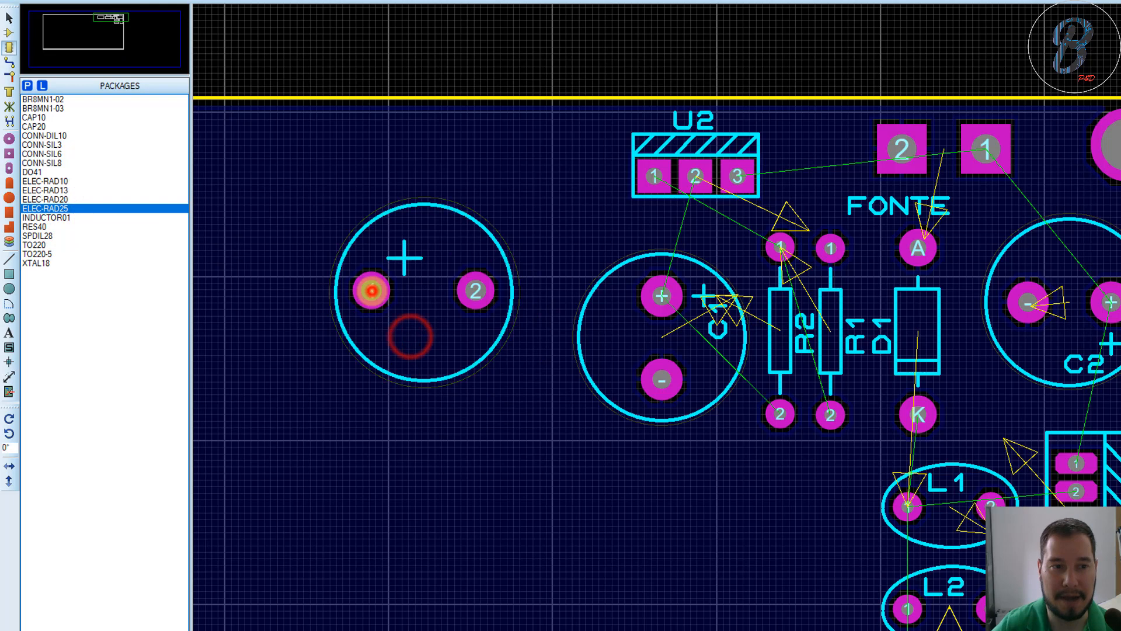
pyautogui.rightClick(485, 288)
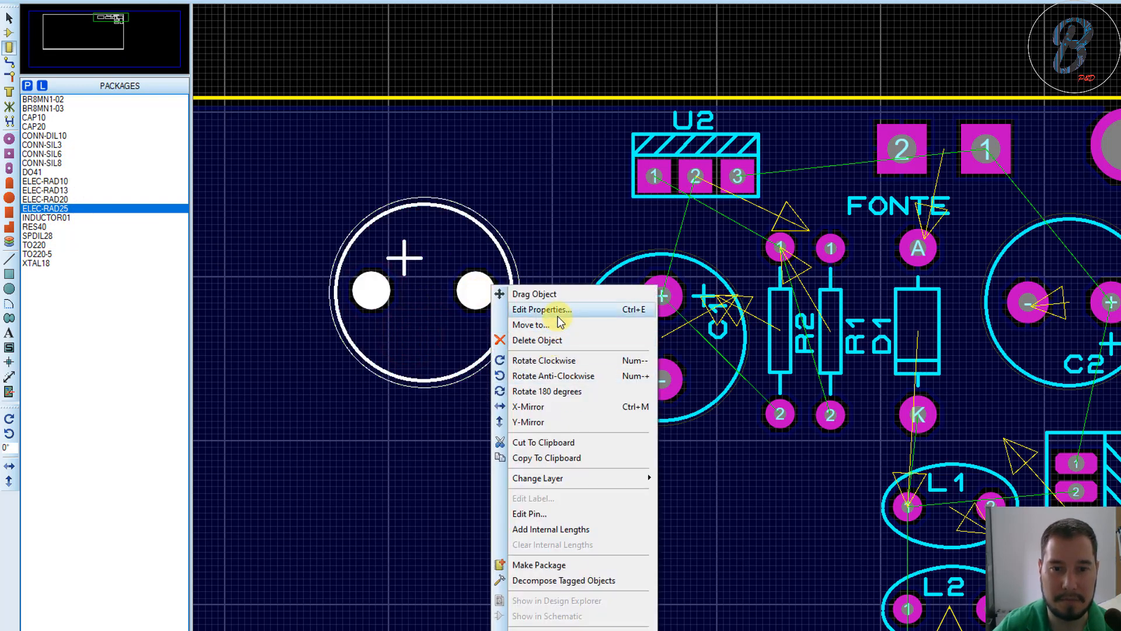
pyautogui.click(577, 581)
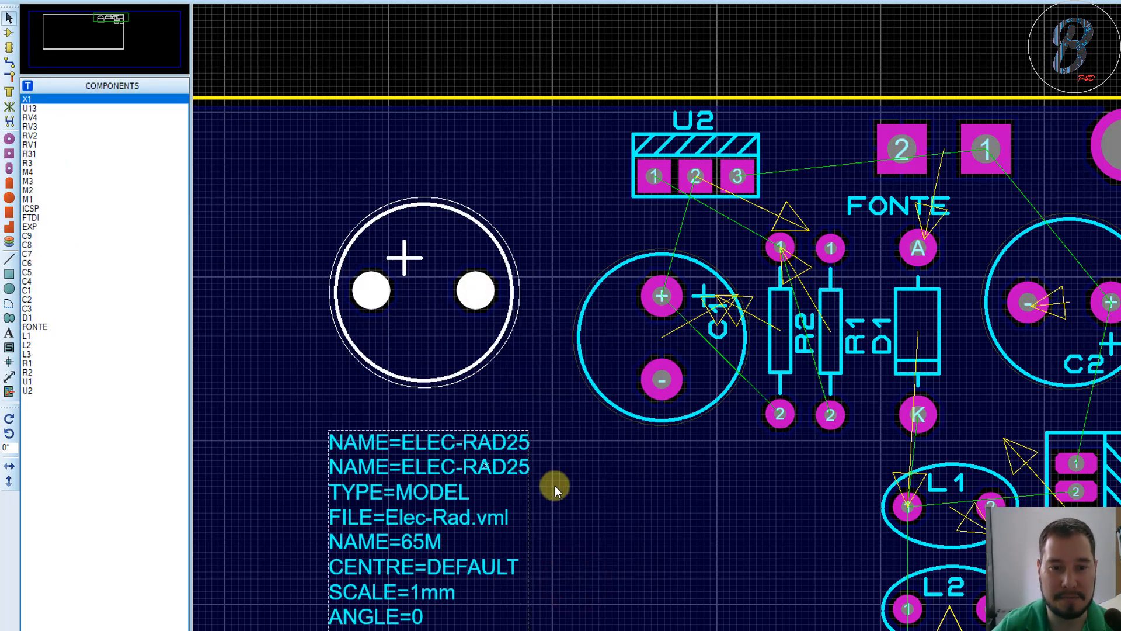
pyautogui.click(616, 489)
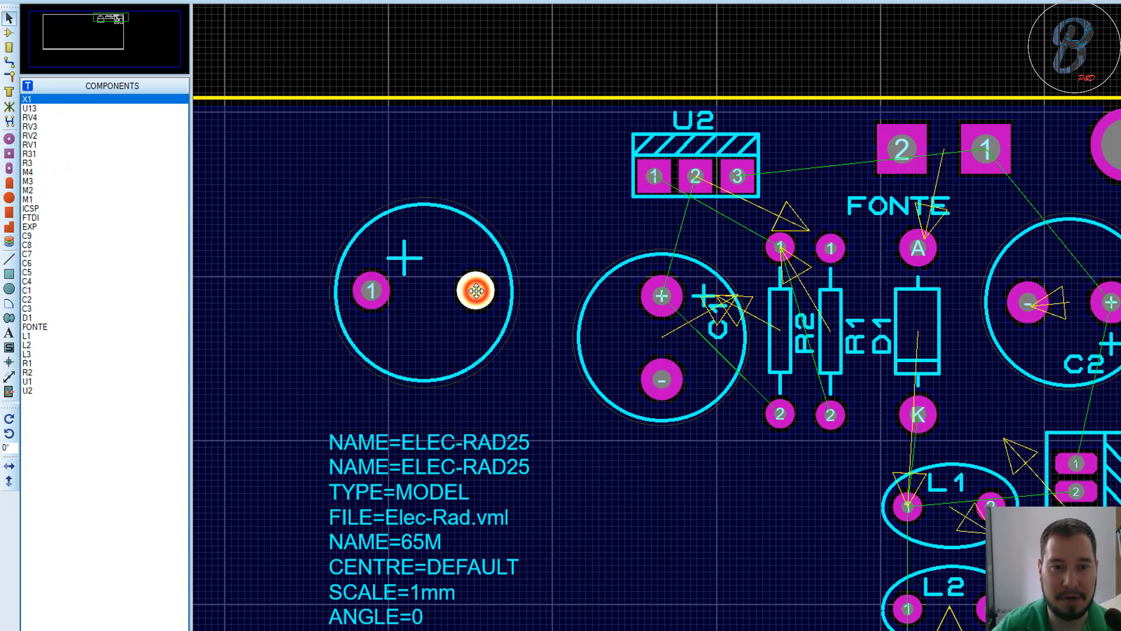
# Step: Renumber the decomposed capacitor's pads, changing pad 1 to + and pad 2 to -
pyautogui.click(476, 291)
pyautogui.doubleClick(370, 290)
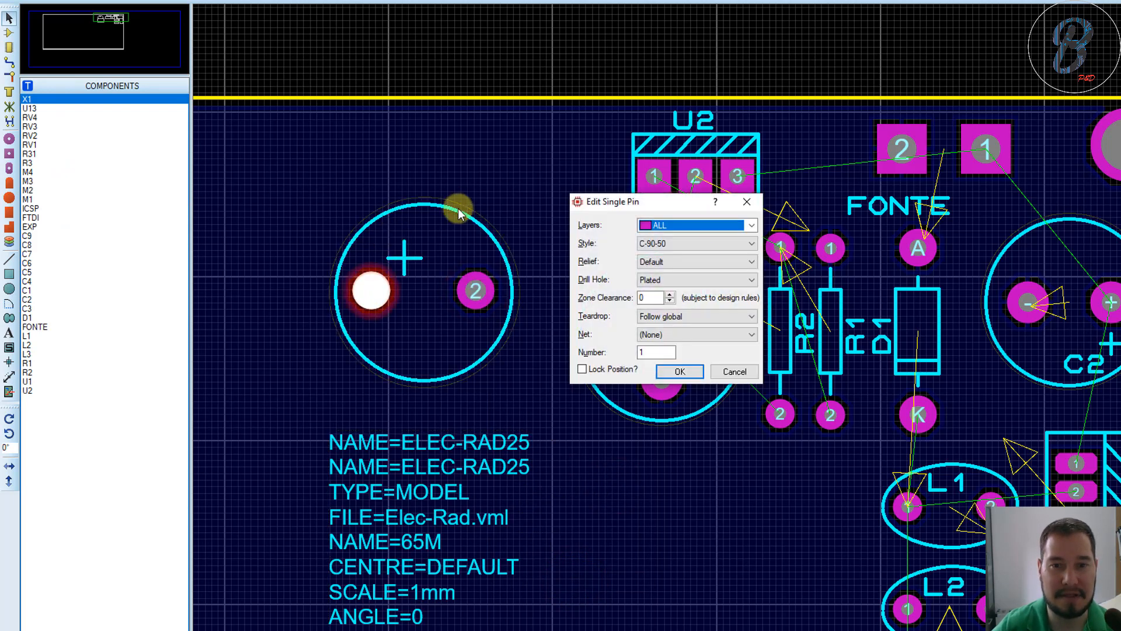
pyautogui.doubleClick(655, 352)
pyautogui.write('+')
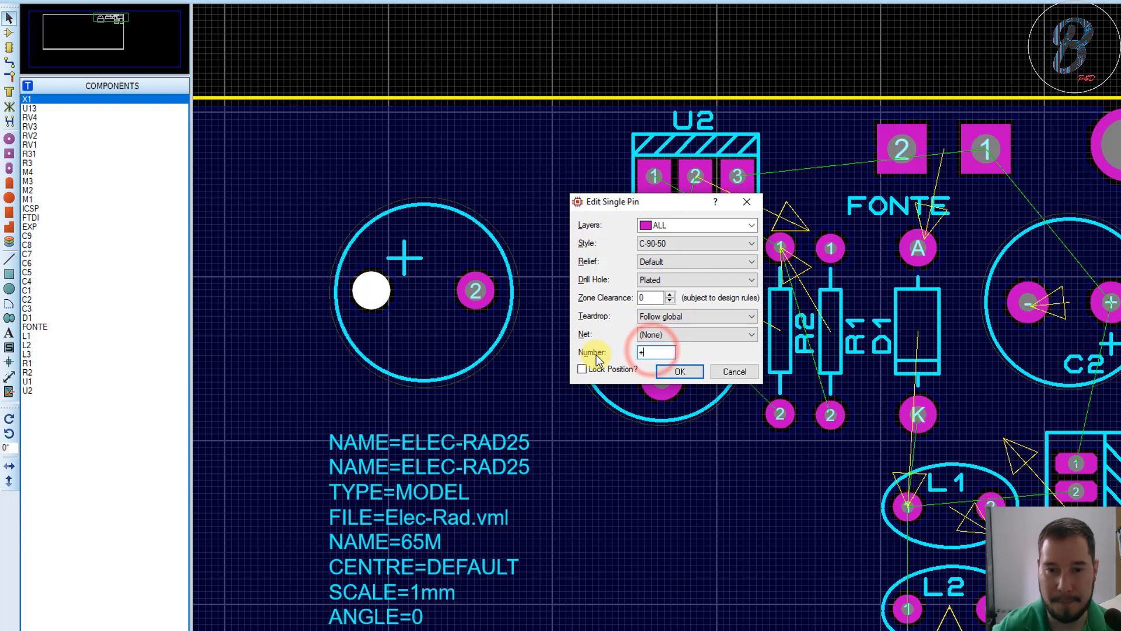
pyautogui.press('Return')
pyautogui.click(474, 291)
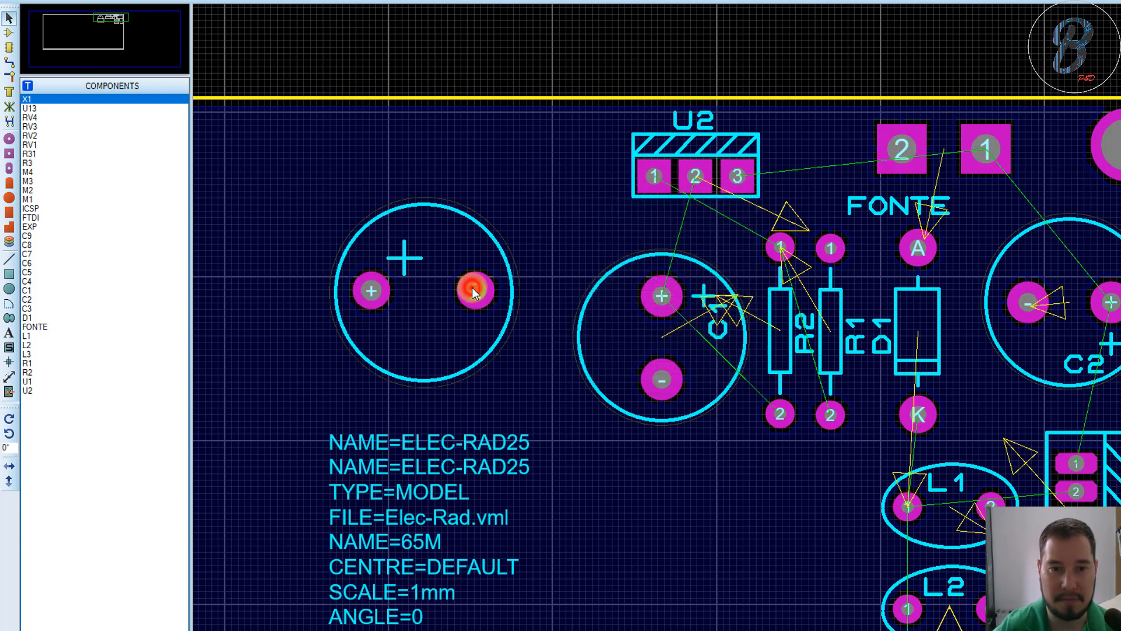
pyautogui.hotkey('ctrl', 'e')
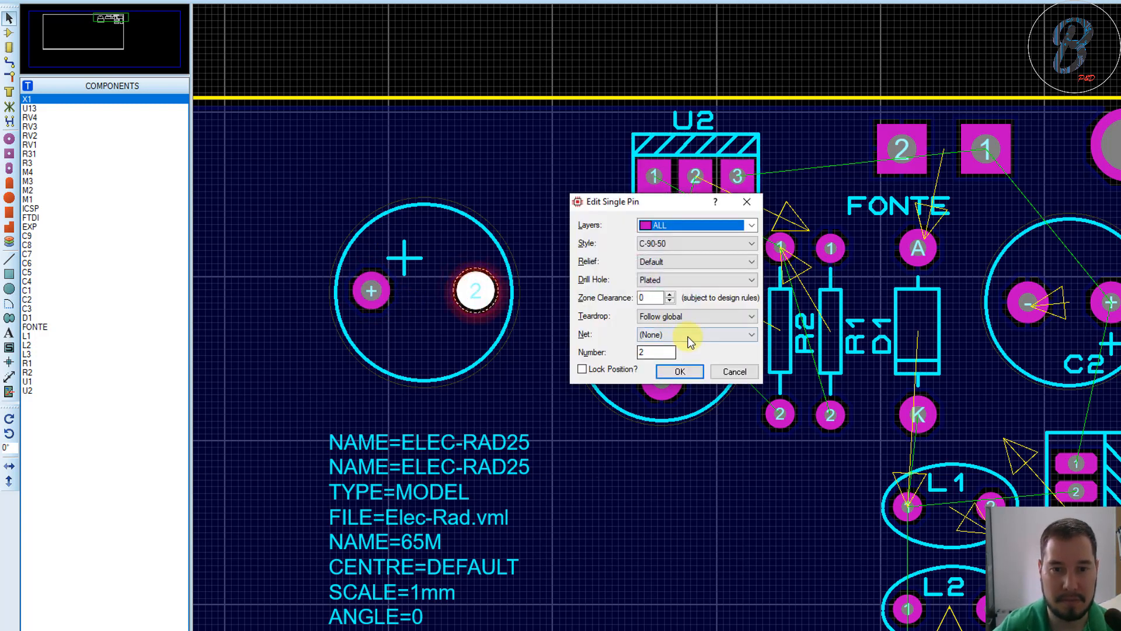
pyautogui.doubleClick(648, 352)
pyautogui.write('-')
pyautogui.press('Return')
# Step: Make a package named ELEC-RAD25_V2 from the decomposed footprint in the USERPKG library, and delete the loose objects from the board
pyautogui.scroll(-1, 527, 355)
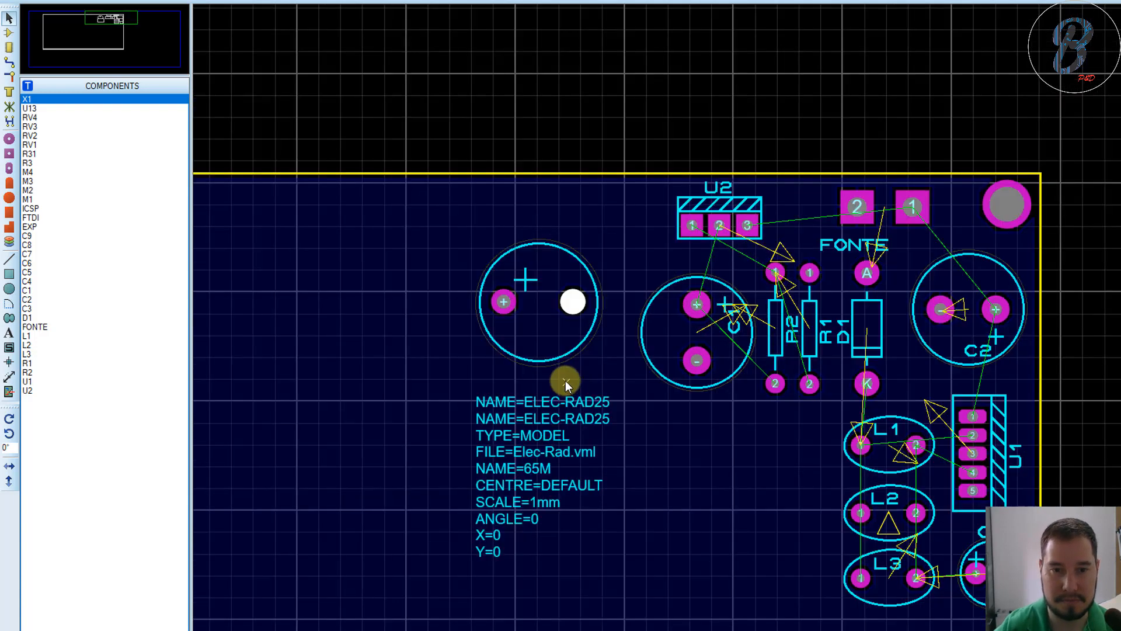
pyautogui.moveTo(412, 224); pyautogui.dragTo(647, 621)
pyautogui.rightClick(588, 490)
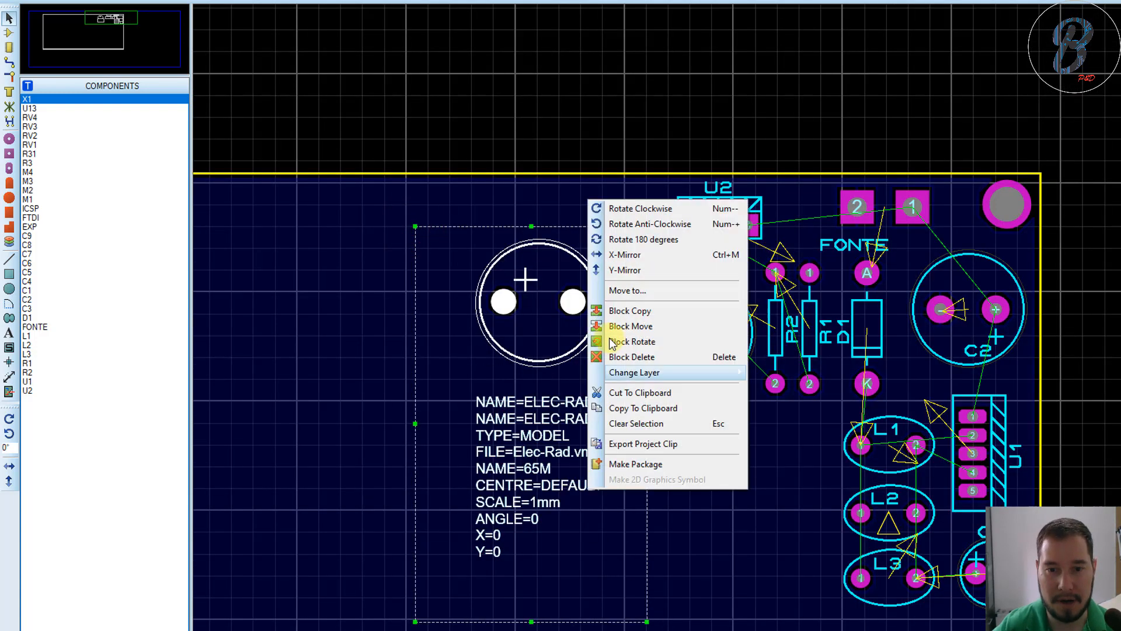
pyautogui.click(629, 465)
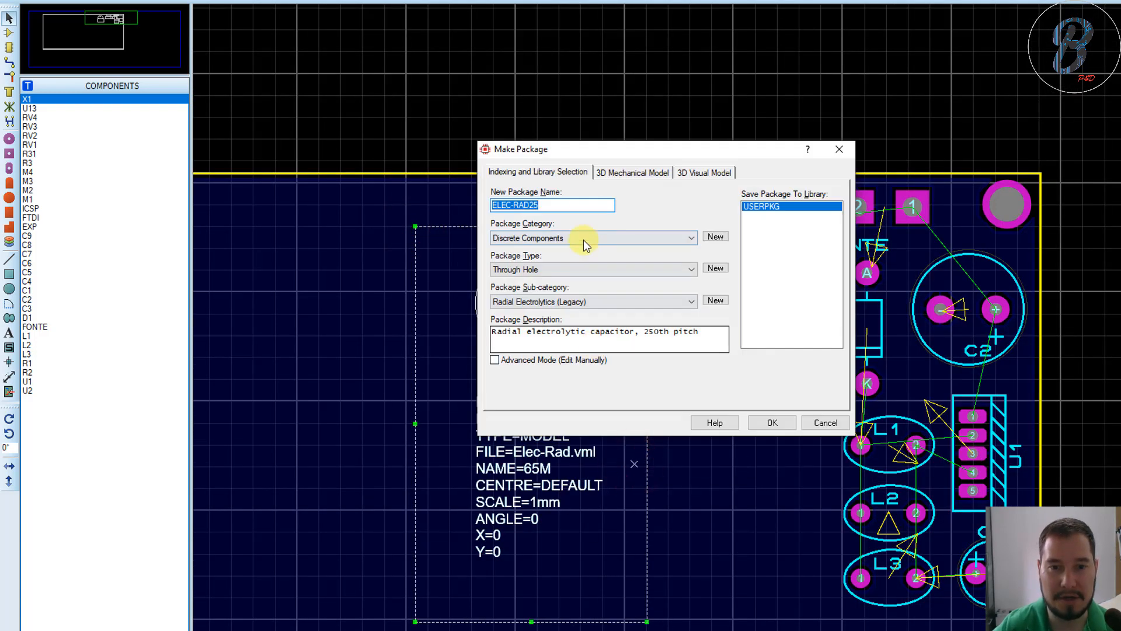
pyautogui.click(561, 205)
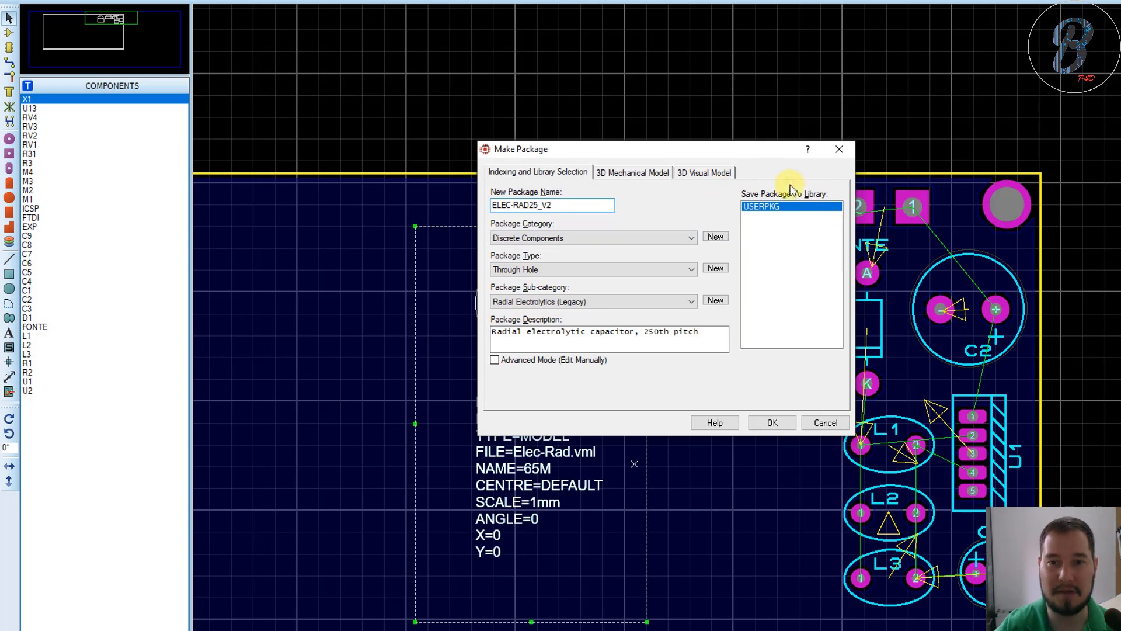
pyautogui.click(780, 421)
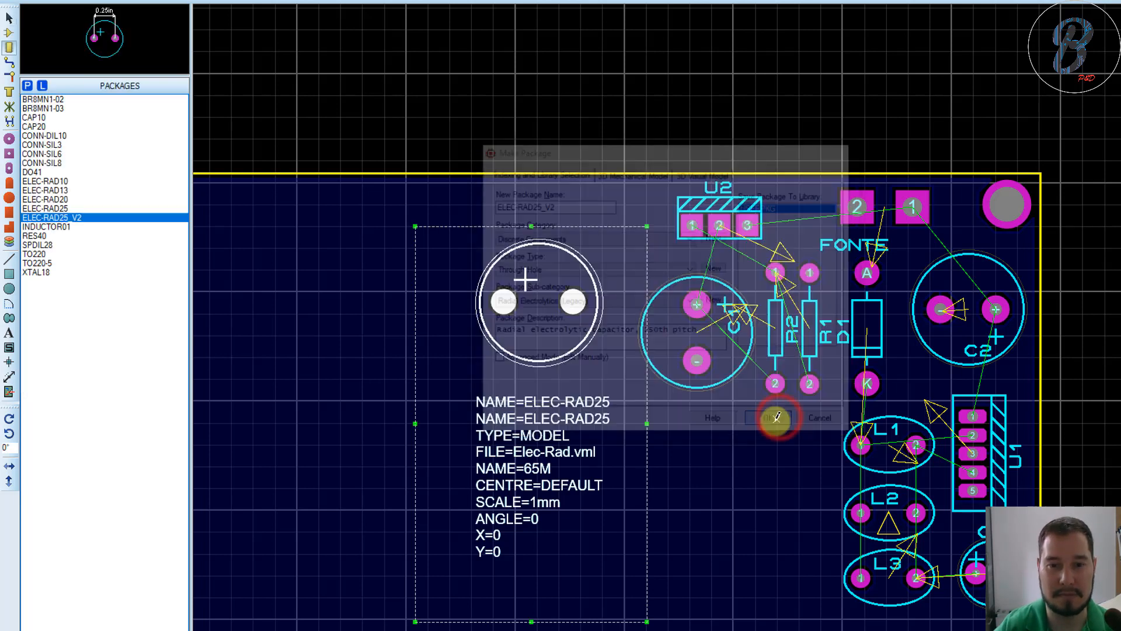
pyautogui.press('Delete')
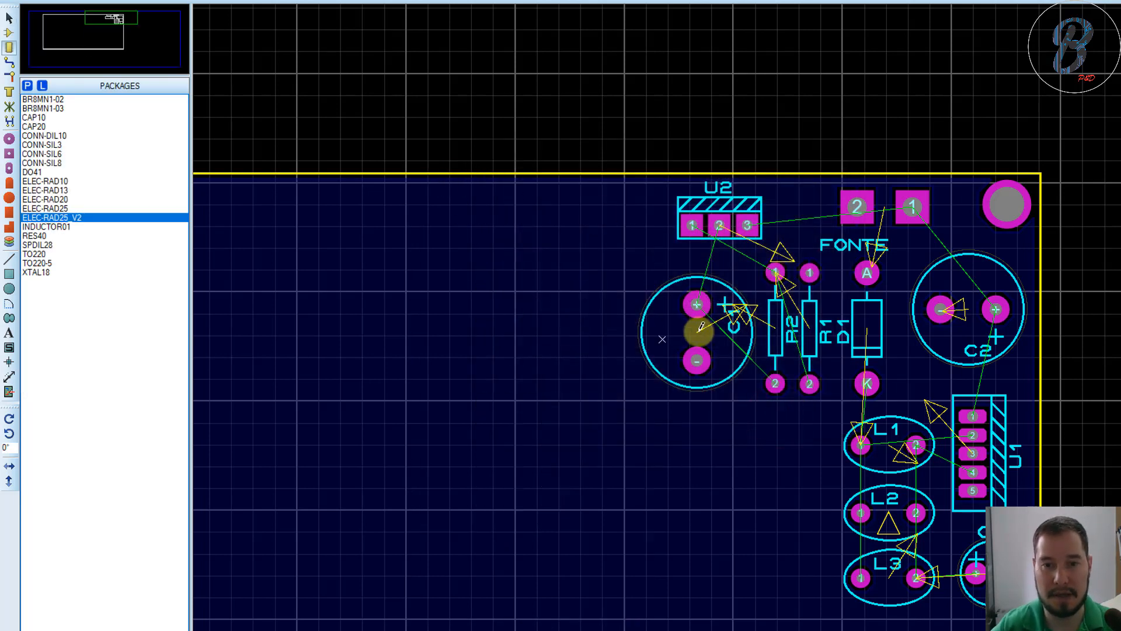
# Step: Change C1's package to ELEC-RAD25_V2
pyautogui.doubleClick(699, 307)
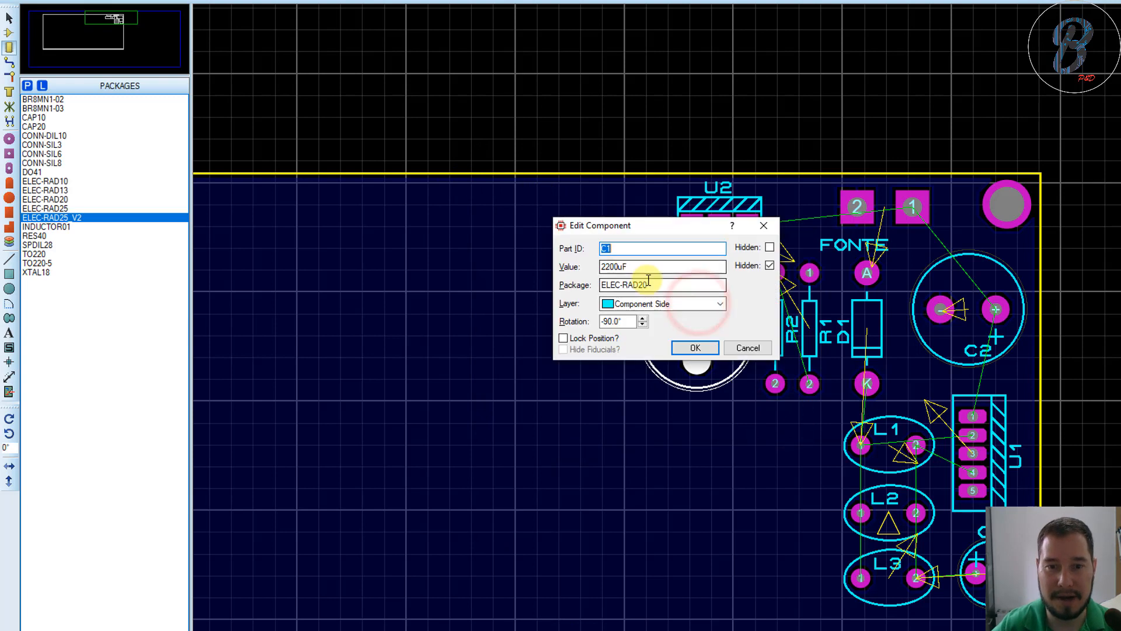
pyautogui.click(666, 284)
pyautogui.press('BackSpace')
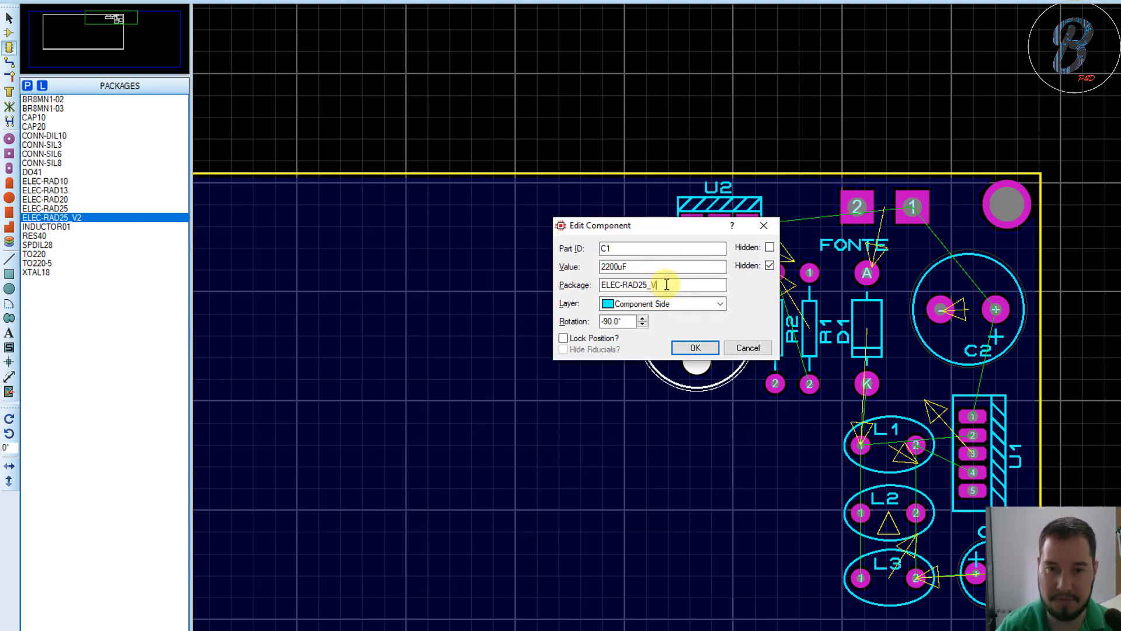
pyautogui.press('Return')
# Step: Reposition C1 below U2 and move resistors R2 and R1 together down to the area beneath C1
pyautogui.scroll(2, 701, 292)
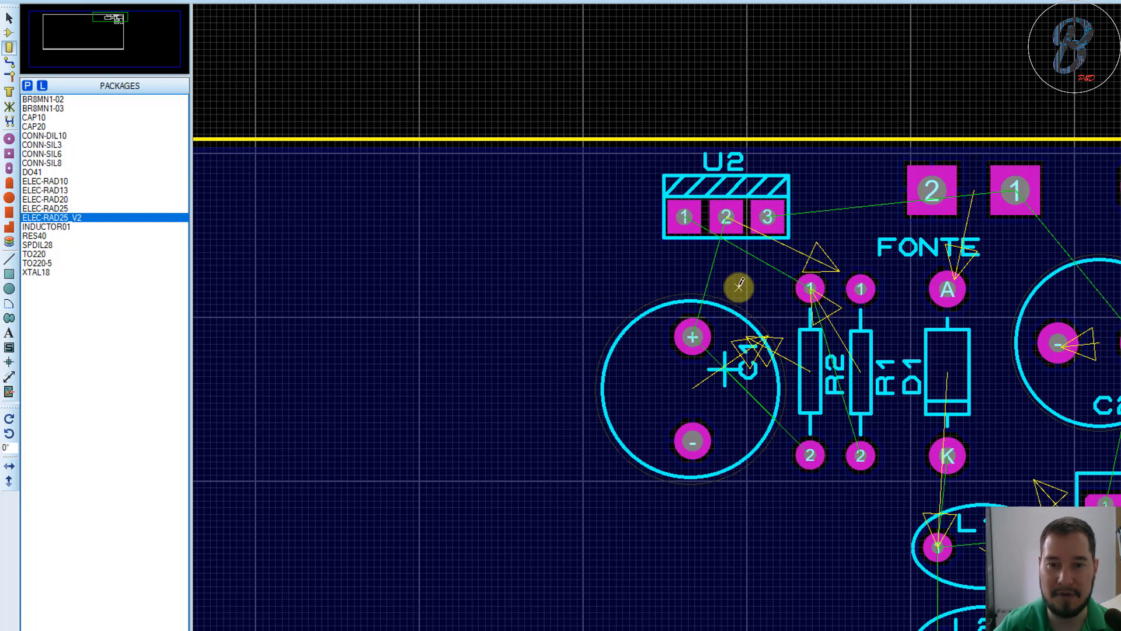
pyautogui.click(697, 393)
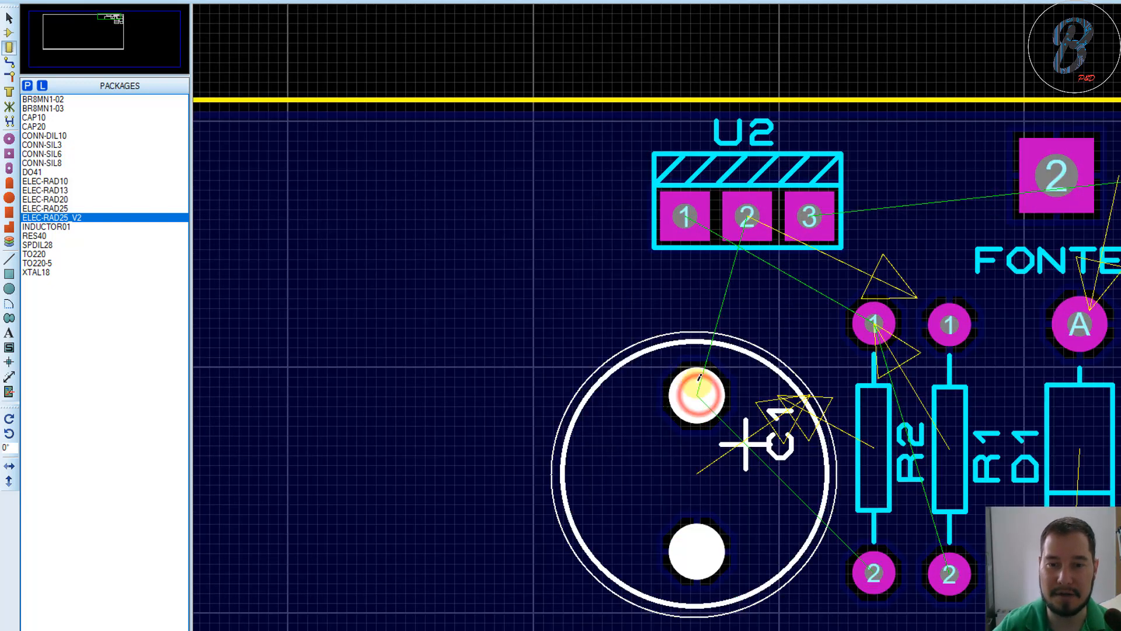
pyautogui.moveTo(696, 393)
pyautogui.mouseDown()
pyautogui.moveTo(682, 359)
pyautogui.moveTo(684, 379)
pyautogui.mouseUp()
pyautogui.click(750, 220)
pyautogui.moveTo(751, 221); pyautogui.dragTo(690, 488)
pyautogui.scroll(-2, 881, 358)
pyautogui.scroll(1, 792, 267)
pyautogui.moveTo(747, 445); pyautogui.dragTo(745, 602)
pyautogui.scroll(-1, 747, 435)
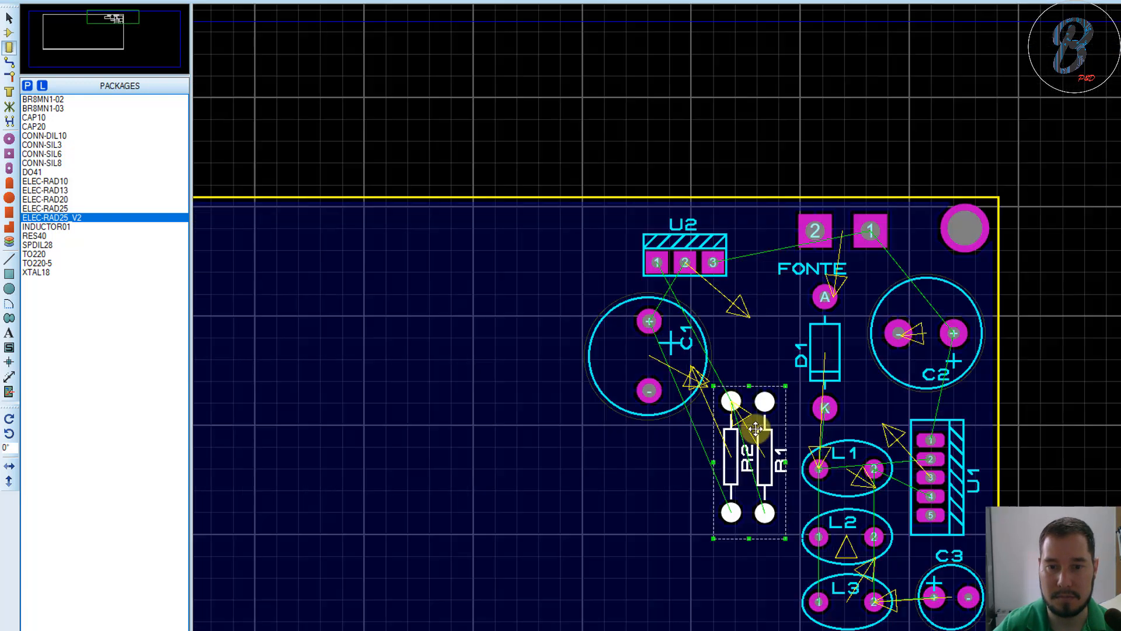
pyautogui.moveTo(749, 438); pyautogui.dragTo(727, 450)
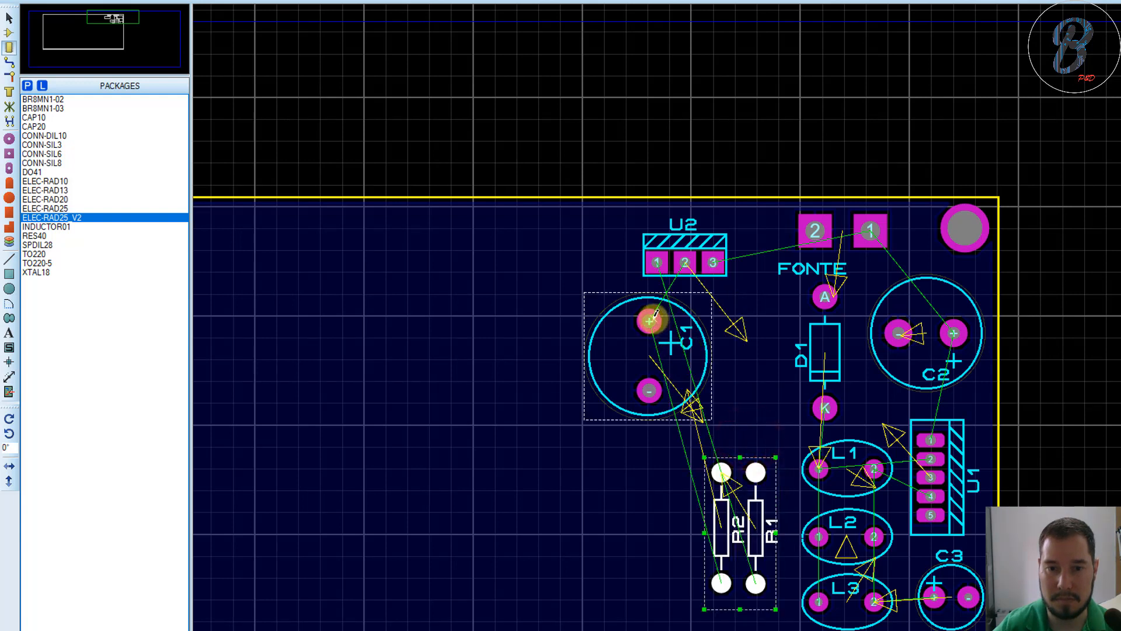
# Step: Move C1 right toward D1 and bring the R2 and R1 pair up directly below it
pyautogui.moveTo(652, 325); pyautogui.dragTo(718, 327)
pyautogui.moveTo(775, 438); pyautogui.dragTo(672, 626, button='right')
pyautogui.middleClick(767, 321)
pyautogui.moveTo(834, 233); pyautogui.dragTo(804, 226)
pyautogui.scroll(-2, 818, 201)
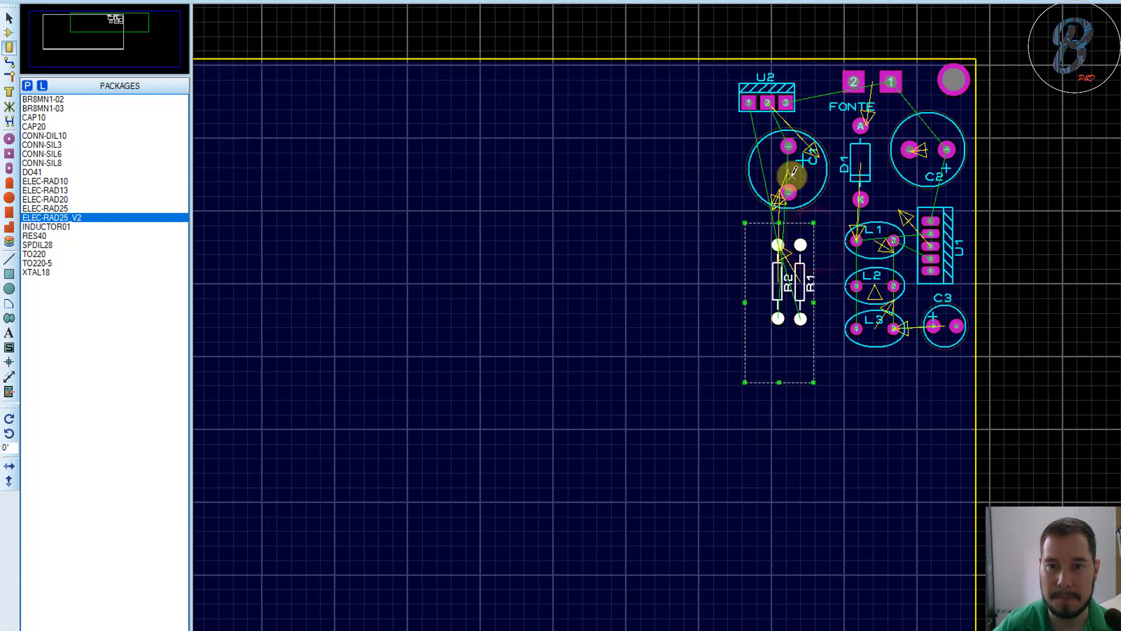
pyautogui.scroll(2, 762, 196)
pyautogui.moveTo(818, 243); pyautogui.dragTo(687, 379, button='right')
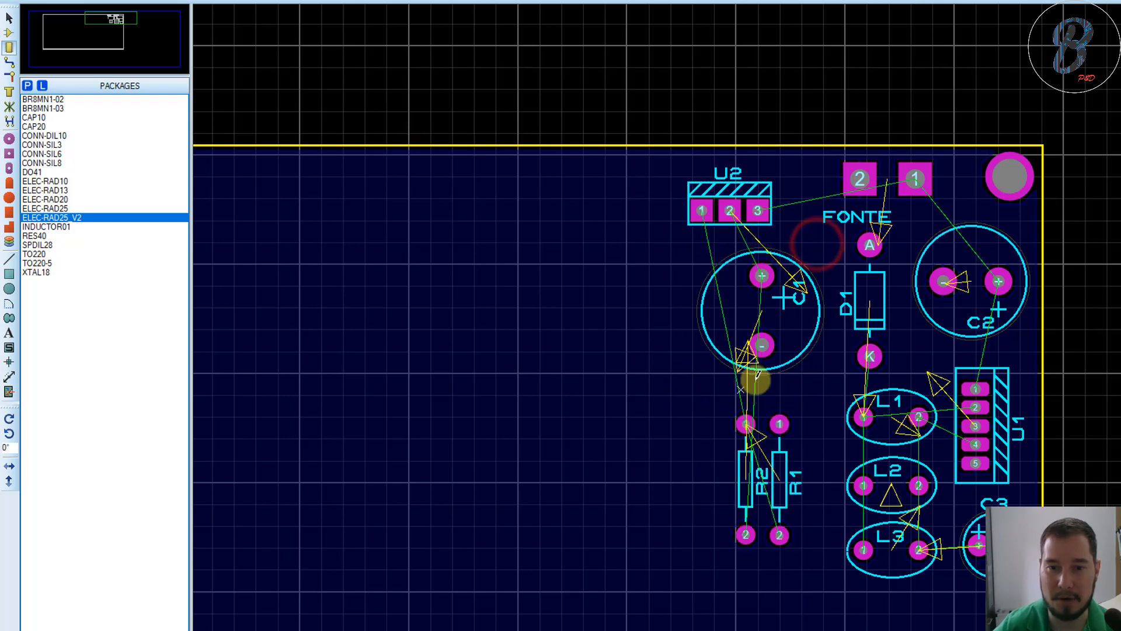
# Step: Shift C1 slightly down and left, and move U2 slightly right so it sits above C1
pyautogui.moveTo(782, 368); pyautogui.dragTo(787, 371)
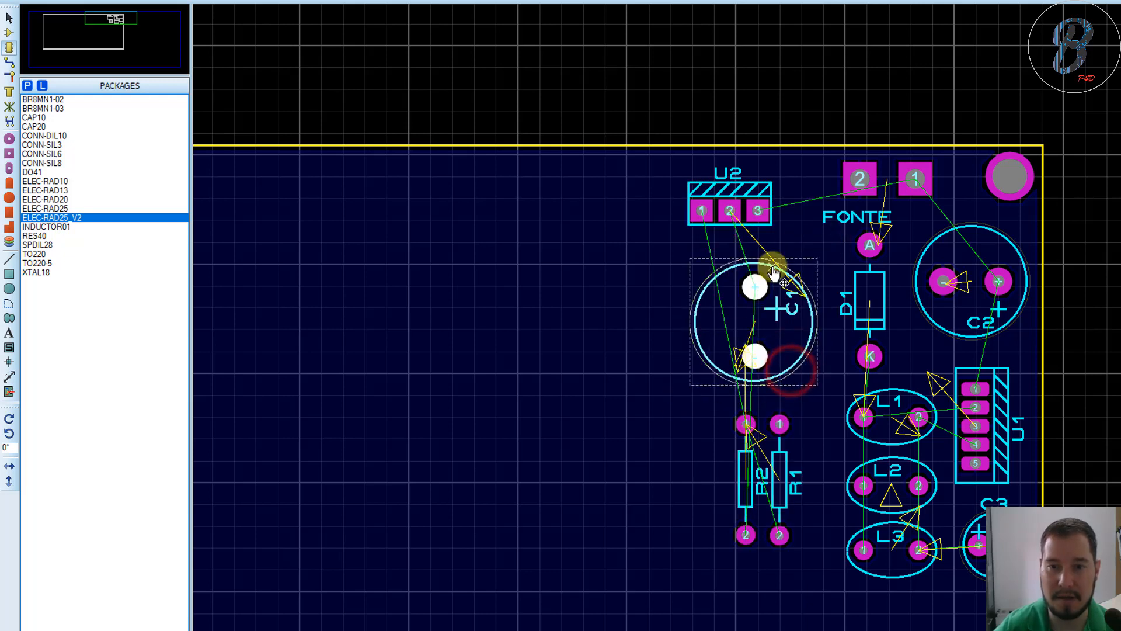
pyautogui.click(757, 212)
pyautogui.moveTo(757, 212); pyautogui.dragTo(769, 209)
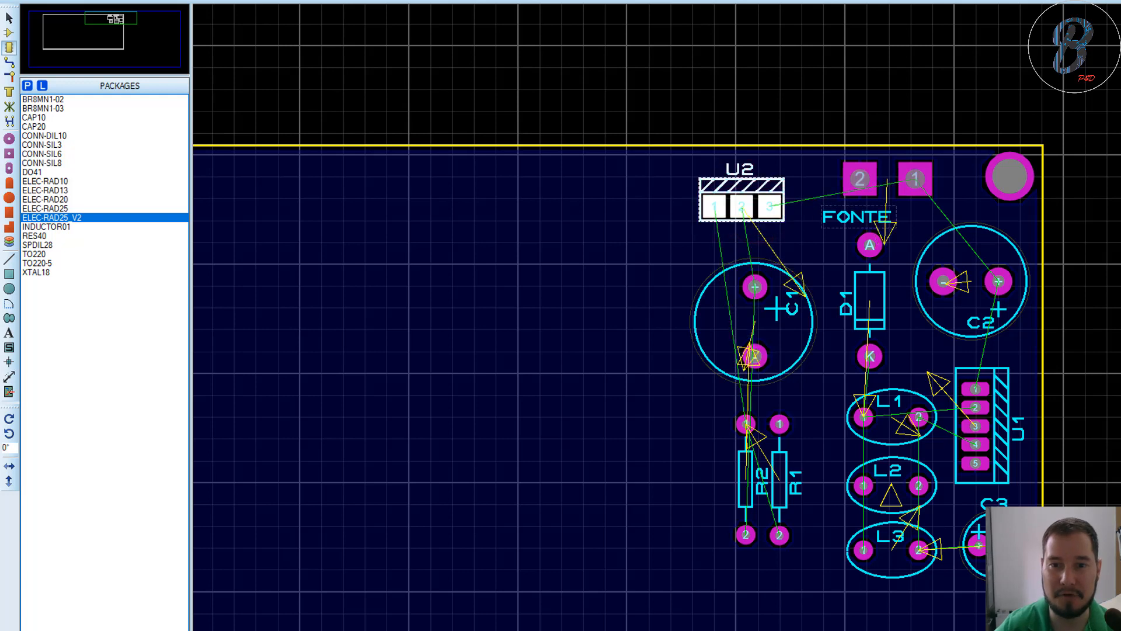
pyautogui.scroll(-1, 860, 330)
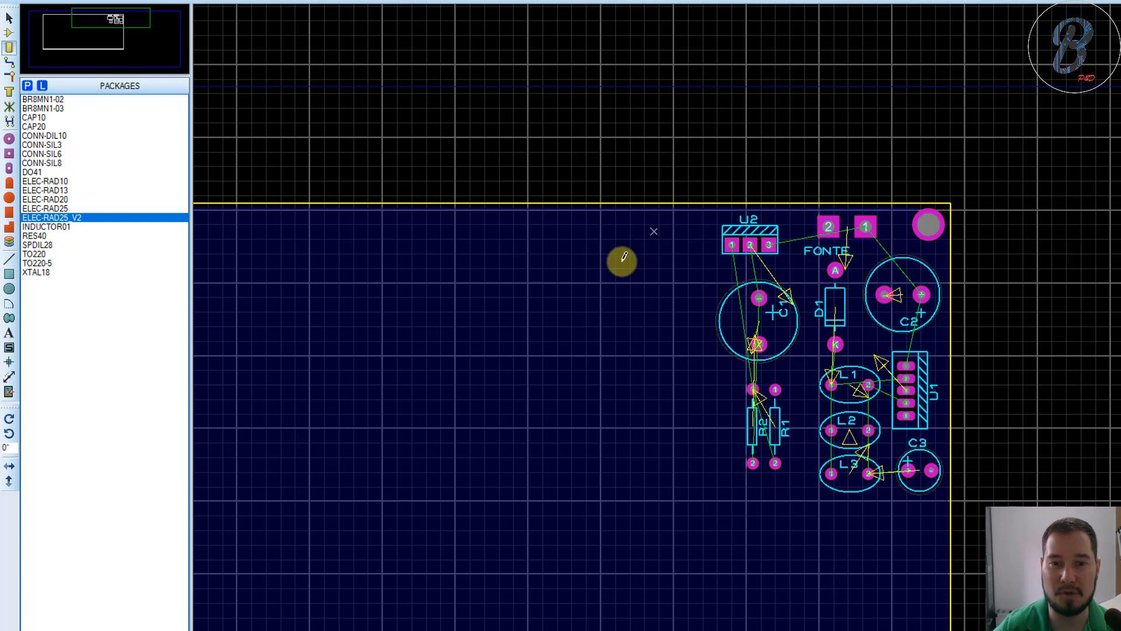
pyautogui.click(11, 63)
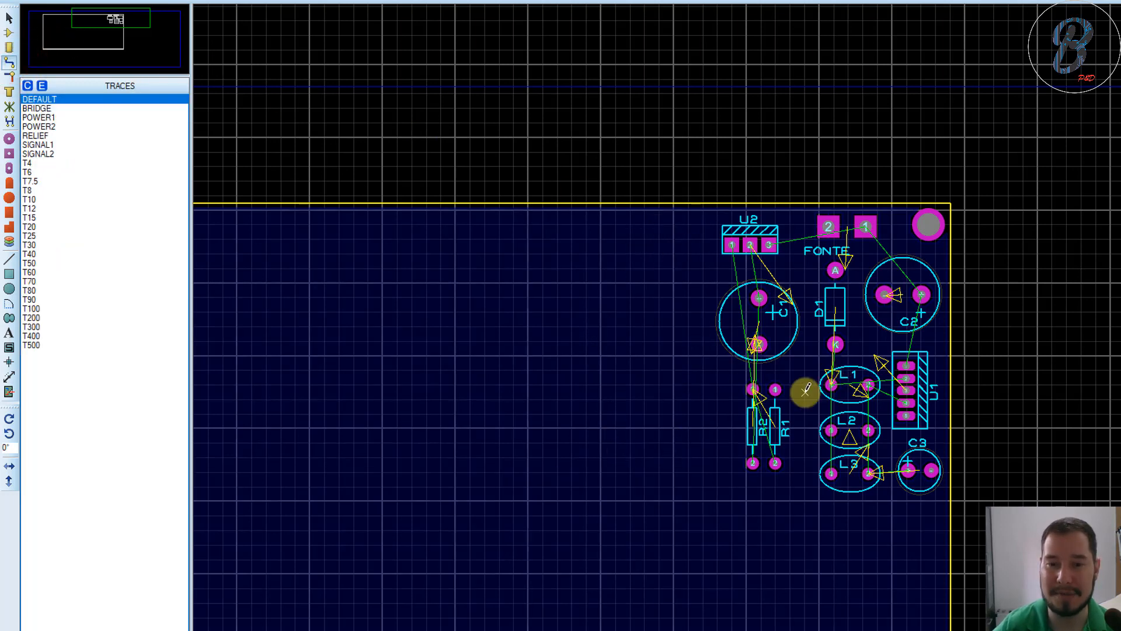
pyautogui.scroll(1, 805, 390)
pyautogui.scroll(1, 767, 319)
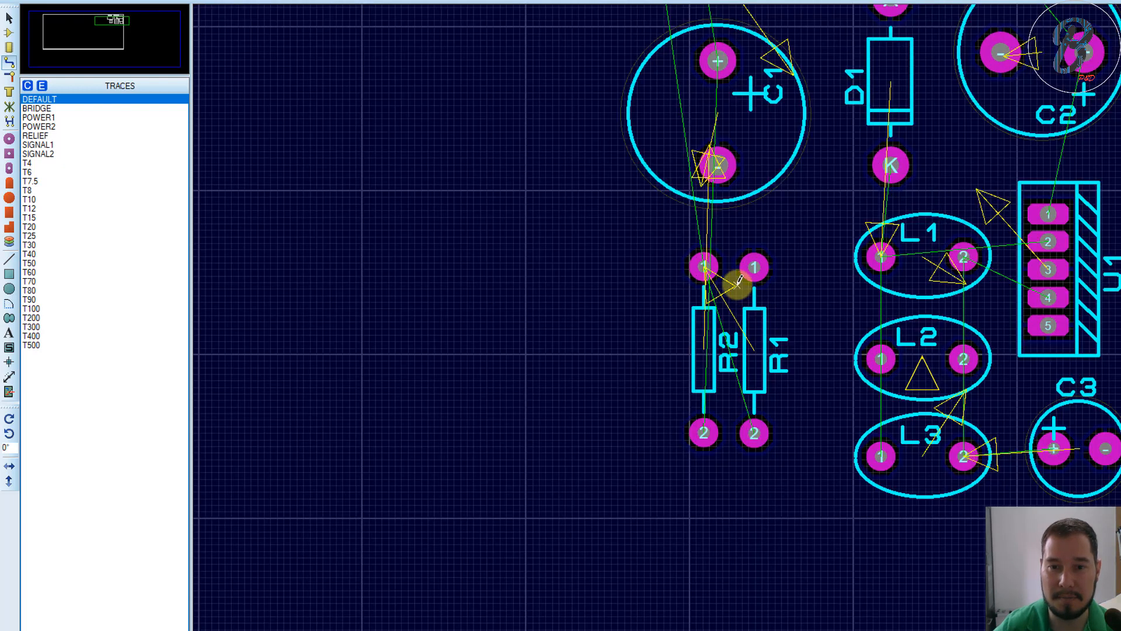
pyautogui.click(7, 19)
pyautogui.scroll(-2, 541, 248)
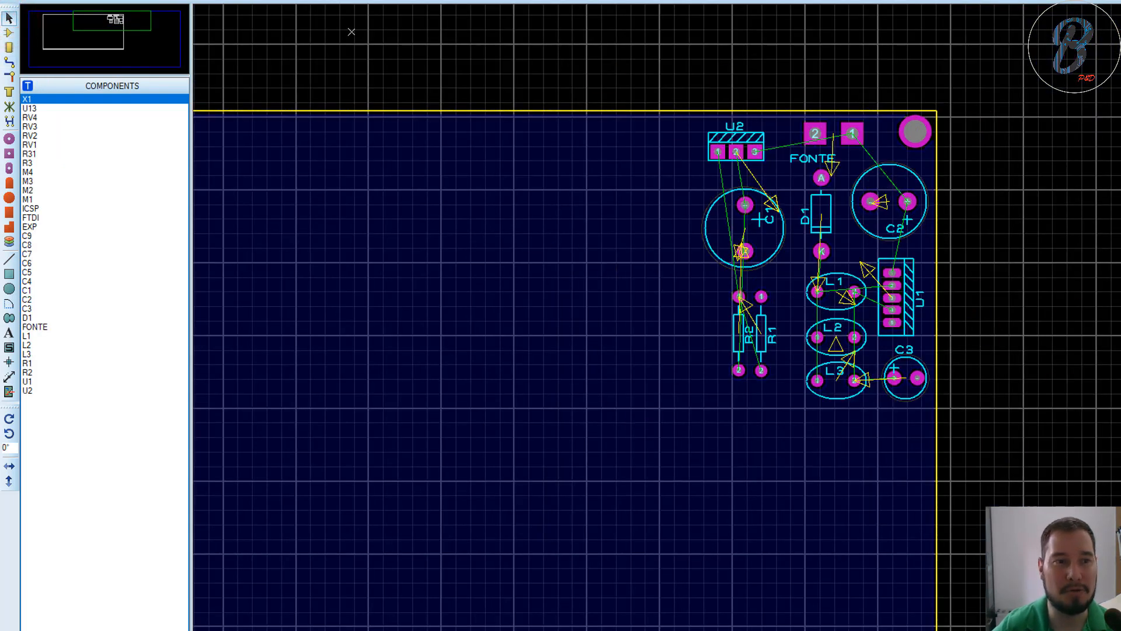
# Step: Place the ATMEGA328P U13 vertically, rotated 270°, in the empty board area left of the power-supply parts
pyautogui.click(8, 34)
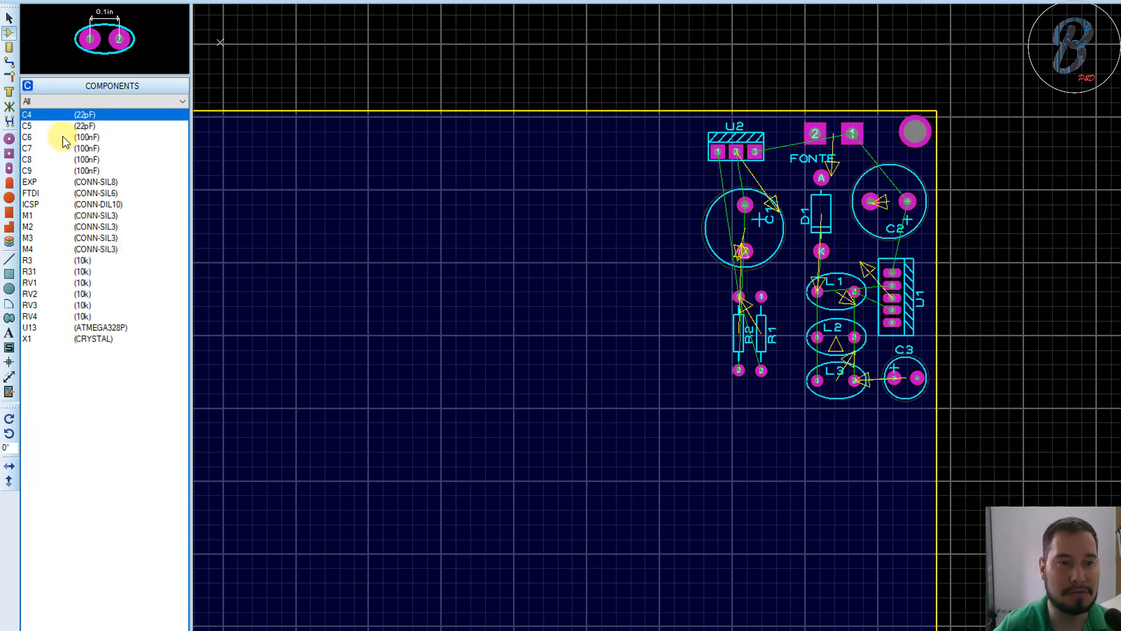
pyautogui.click(82, 327)
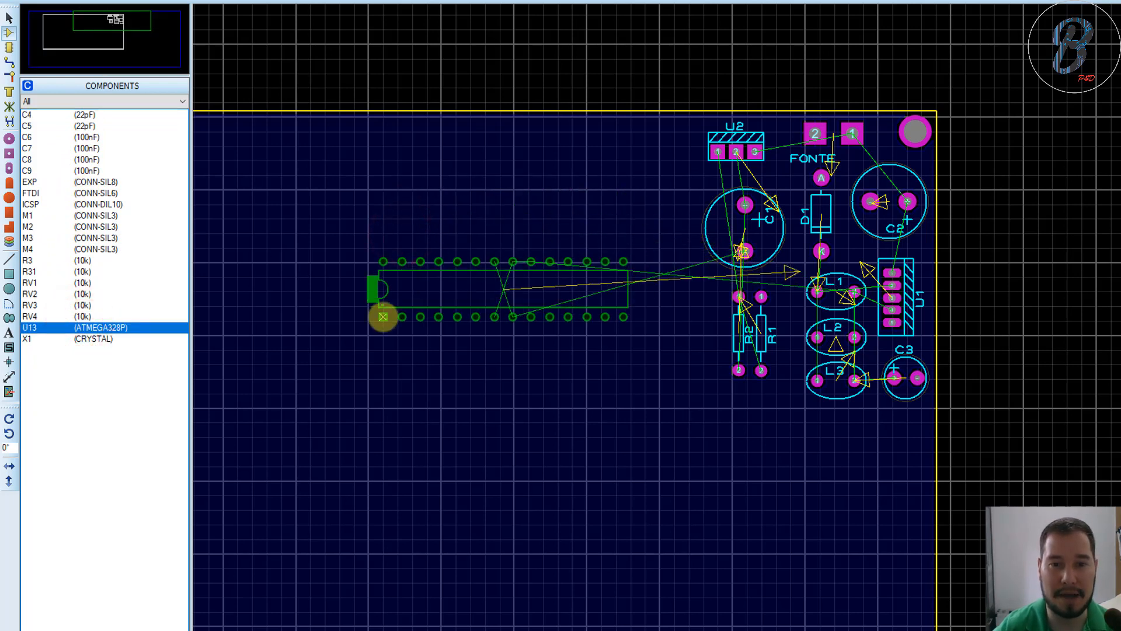
pyautogui.press('KP_Add')
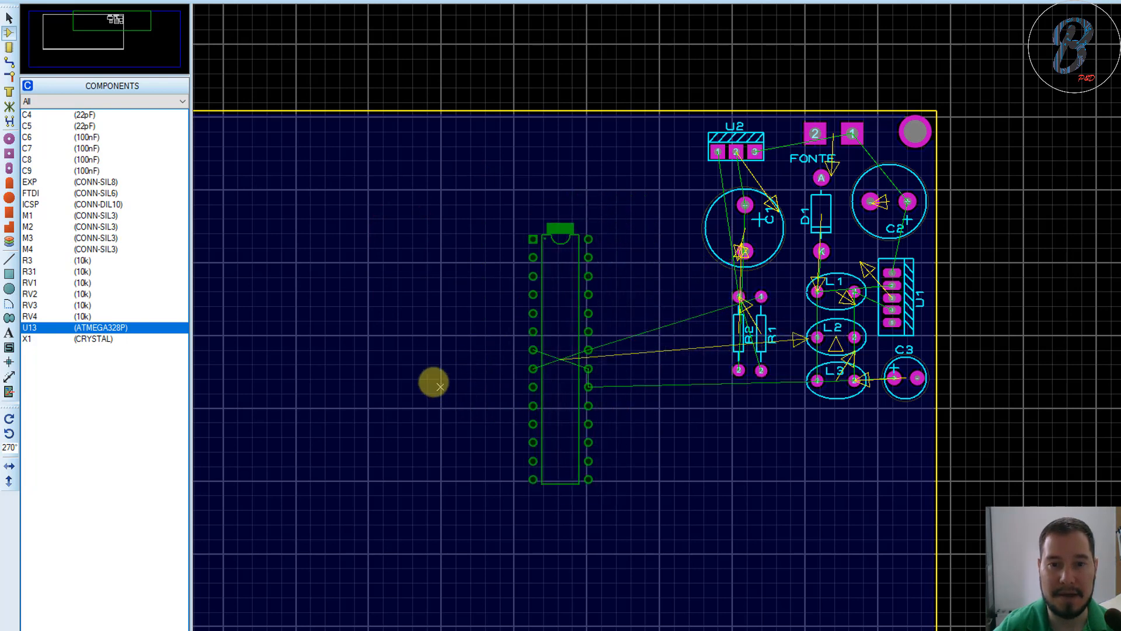
pyautogui.click(415, 368)
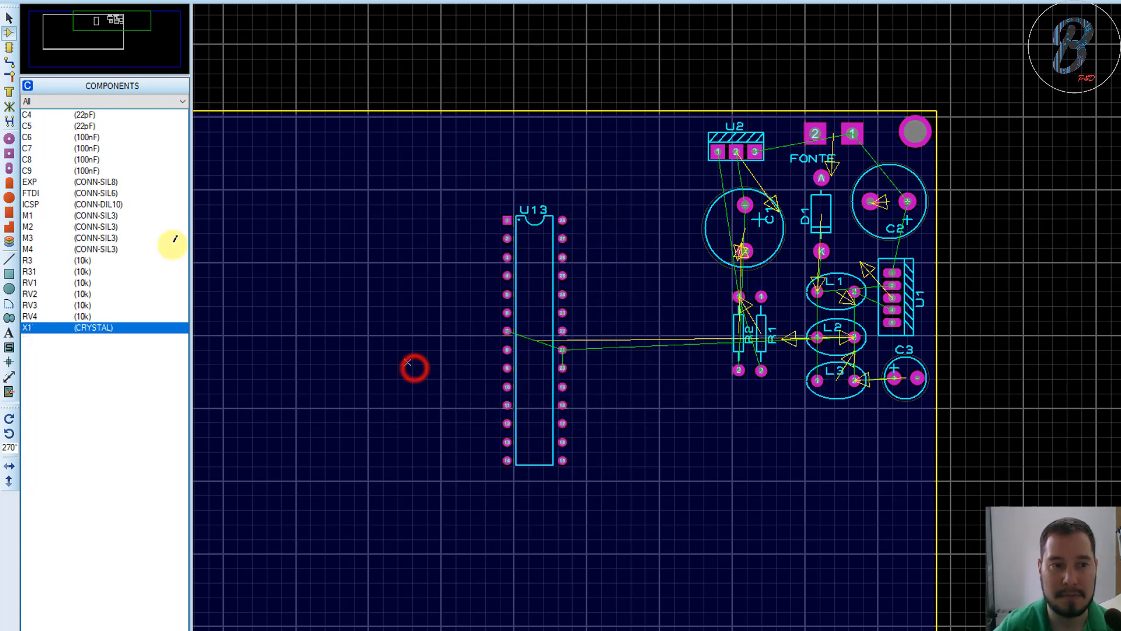
# Step: Place connector M1 horizontally at 0° near the board's top edge, between U13 and U2
pyautogui.click(58, 216)
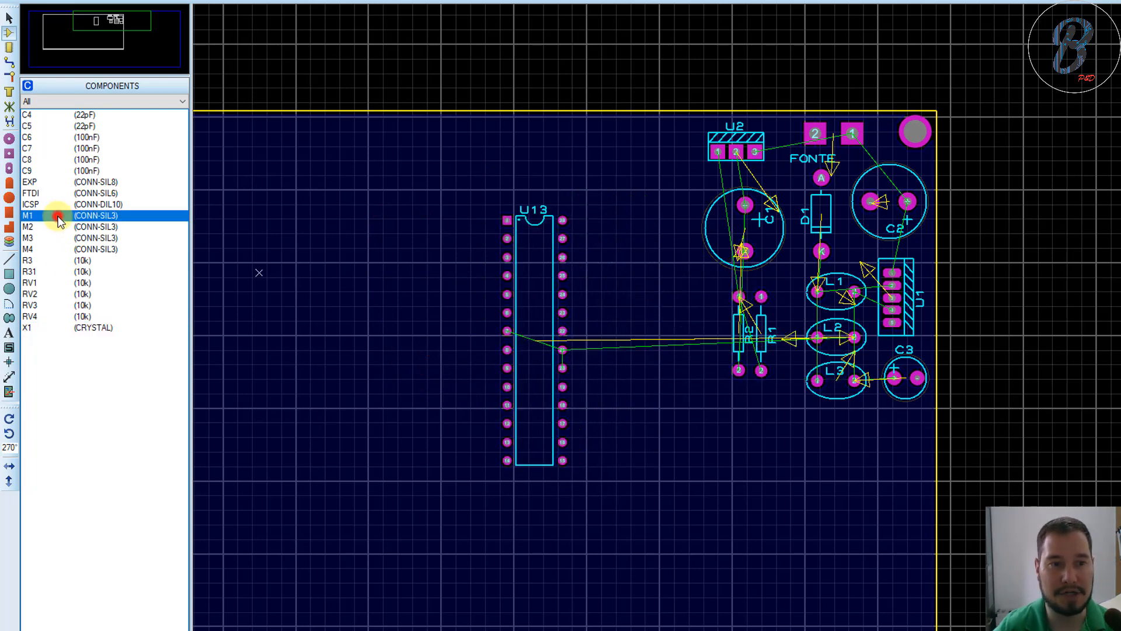
pyautogui.click(624, 216)
pyautogui.press('KP_Add')
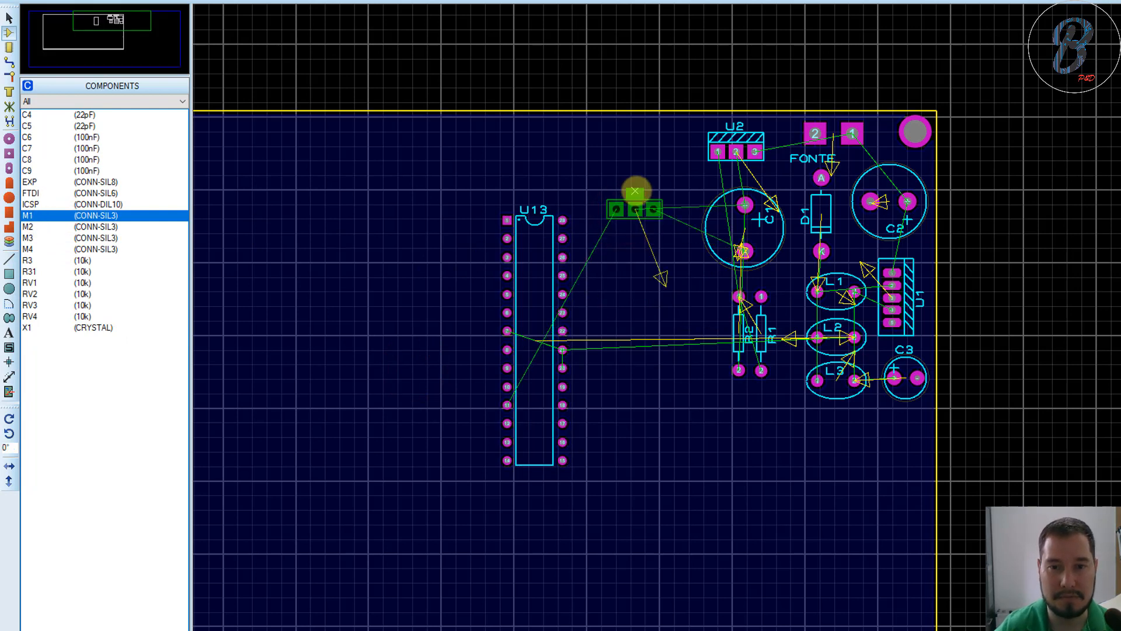
pyautogui.moveTo(634, 191); pyautogui.dragTo(634, 132)
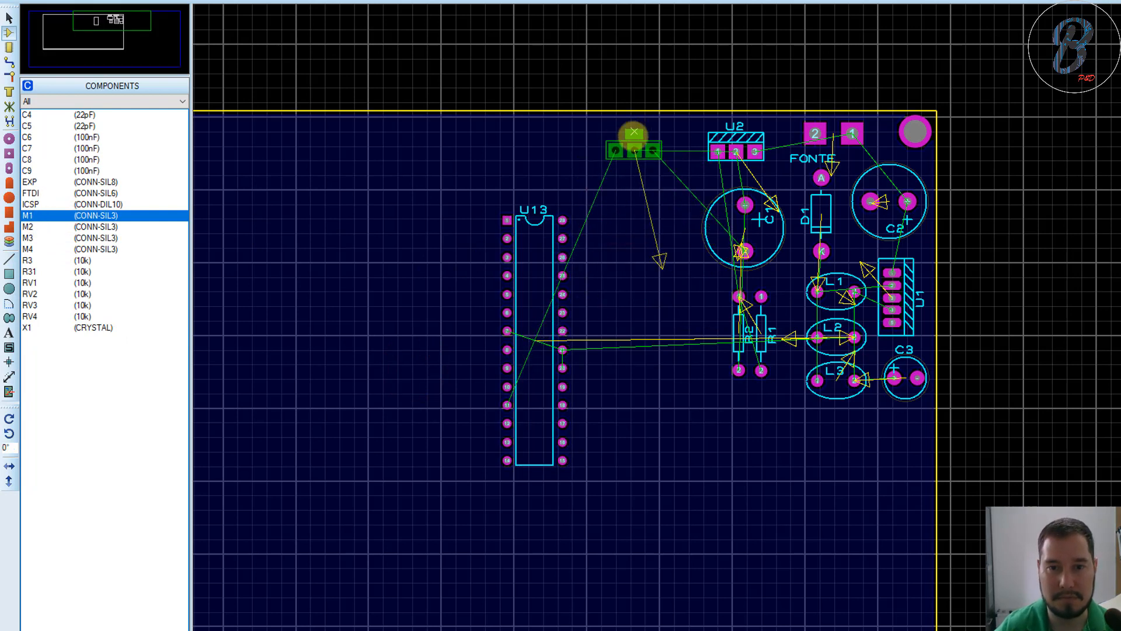
pyautogui.click(632, 132)
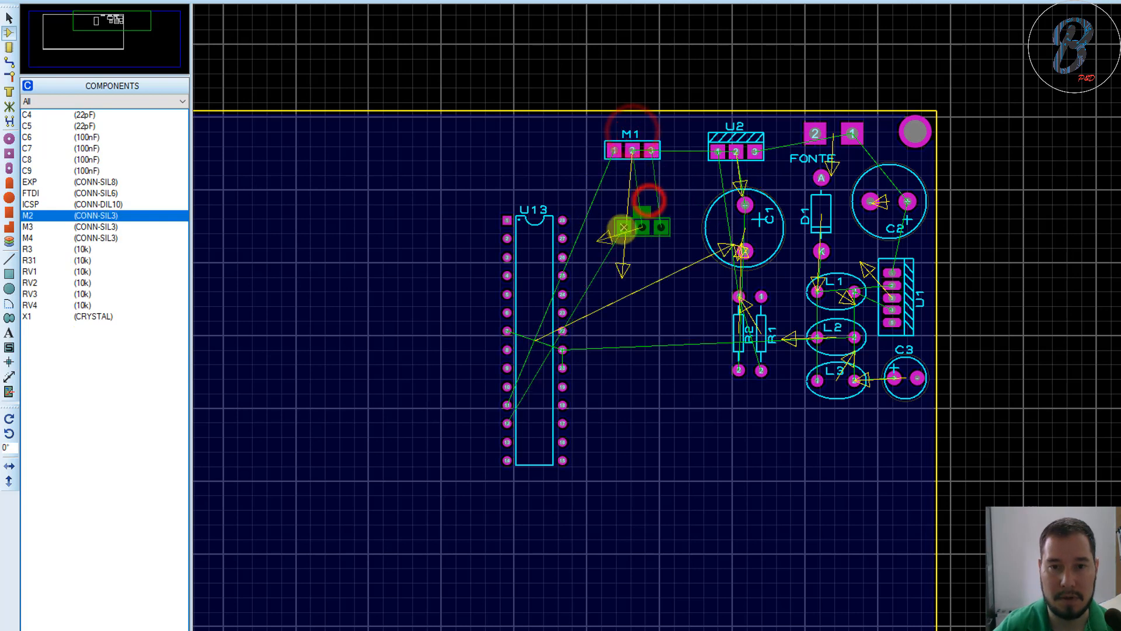
# Step: Place connectors M2, M3 and M4 in an evenly spaced column below M1, beside U13
pyautogui.click(614, 221)
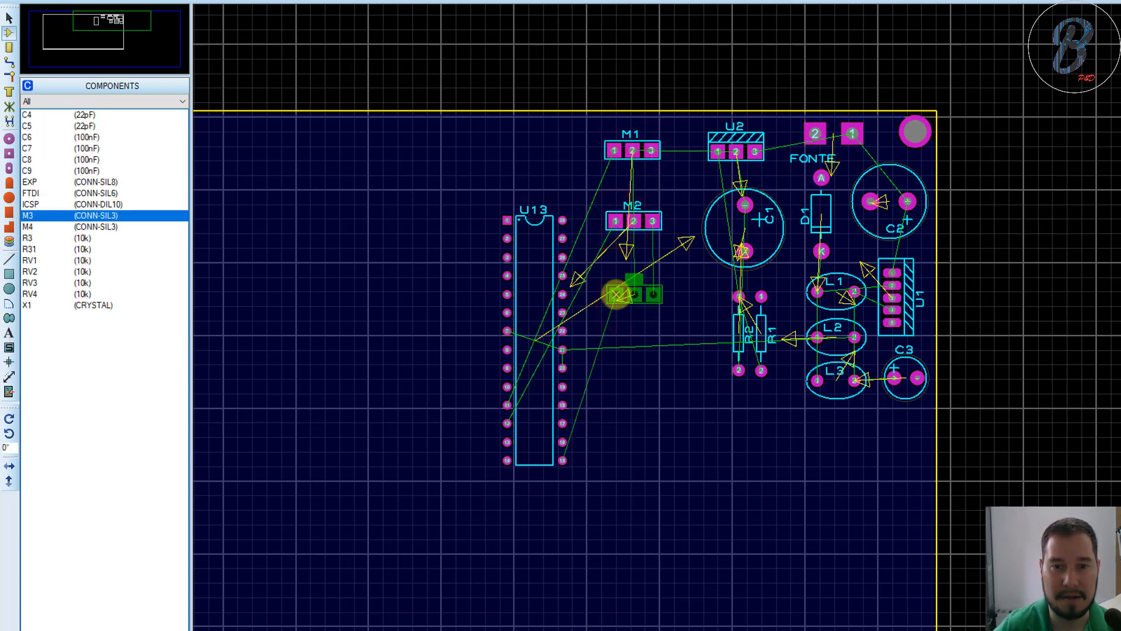
pyautogui.click(616, 294)
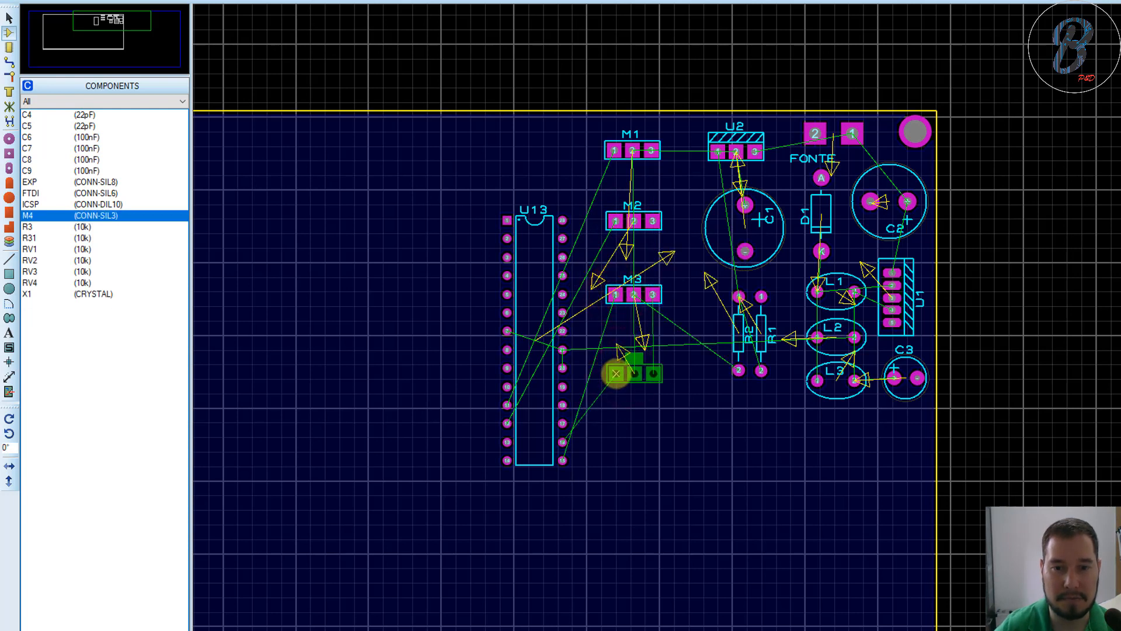
pyautogui.click(616, 373)
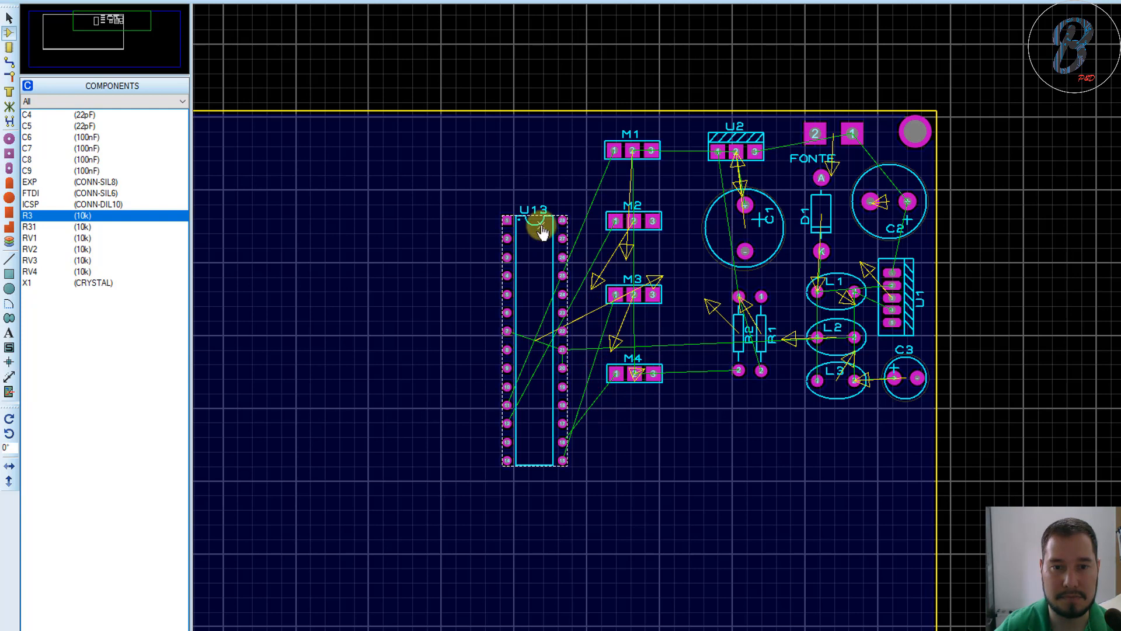
# Step: Move U13 up and to the left, and place connector EXP vertically at 90° on the left side of U13
pyautogui.moveTo(542, 232); pyautogui.dragTo(513, 169)
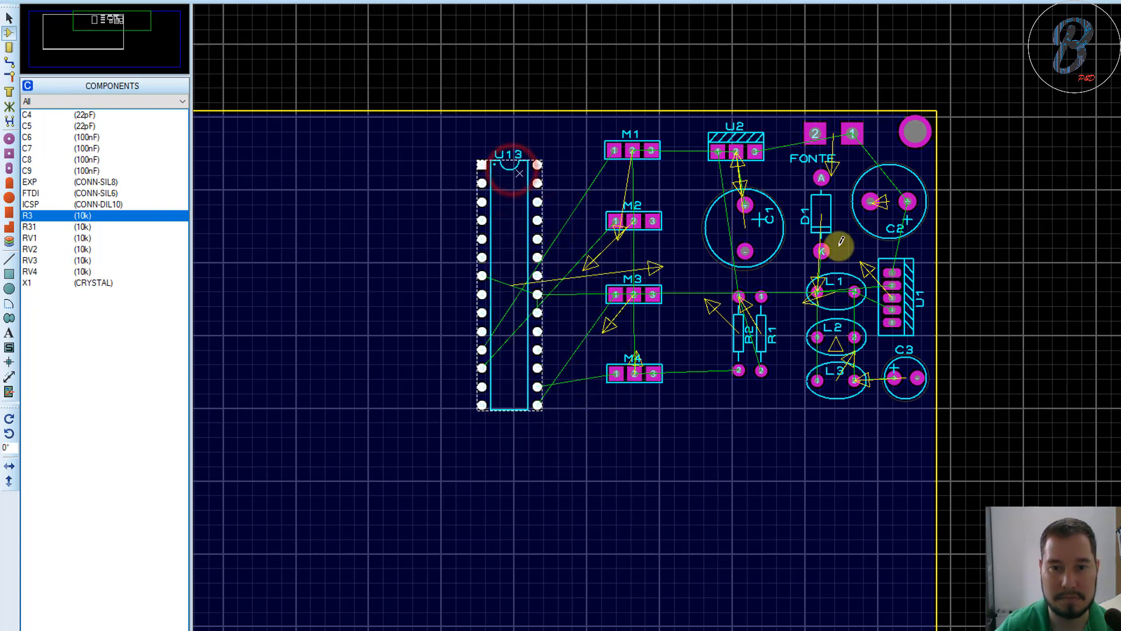
pyautogui.click(986, 298)
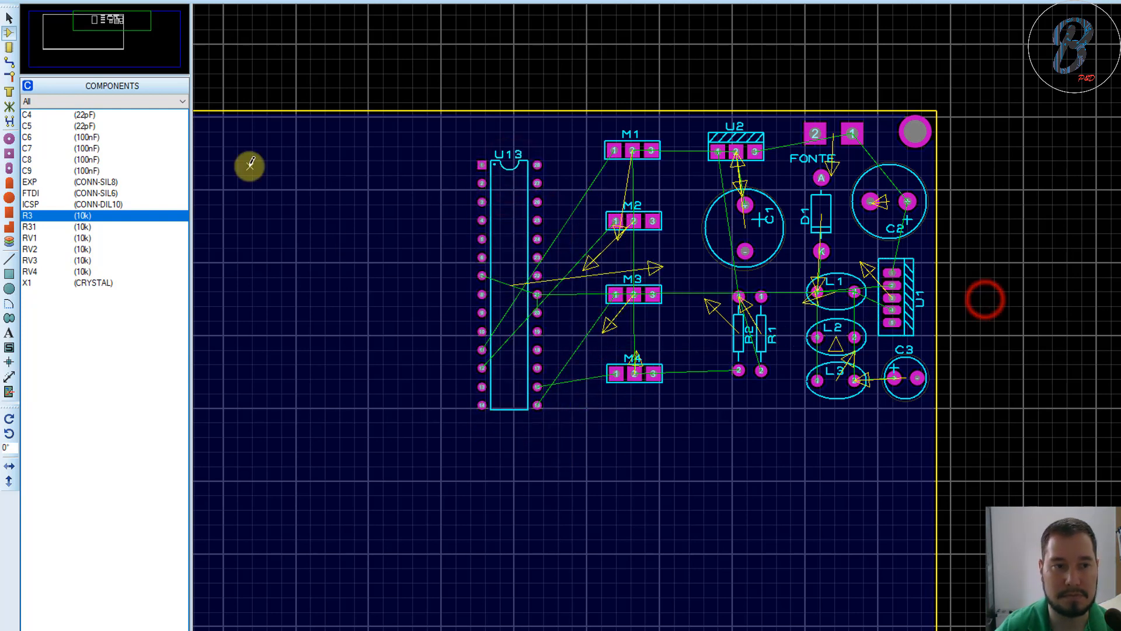
pyautogui.click(46, 182)
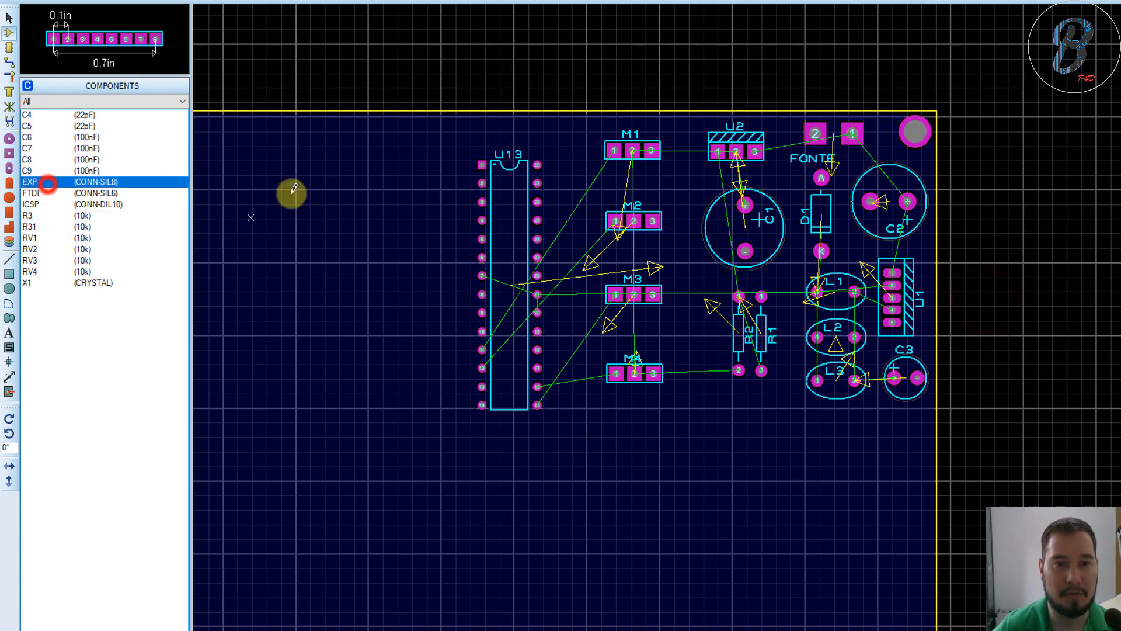
pyautogui.click(390, 184)
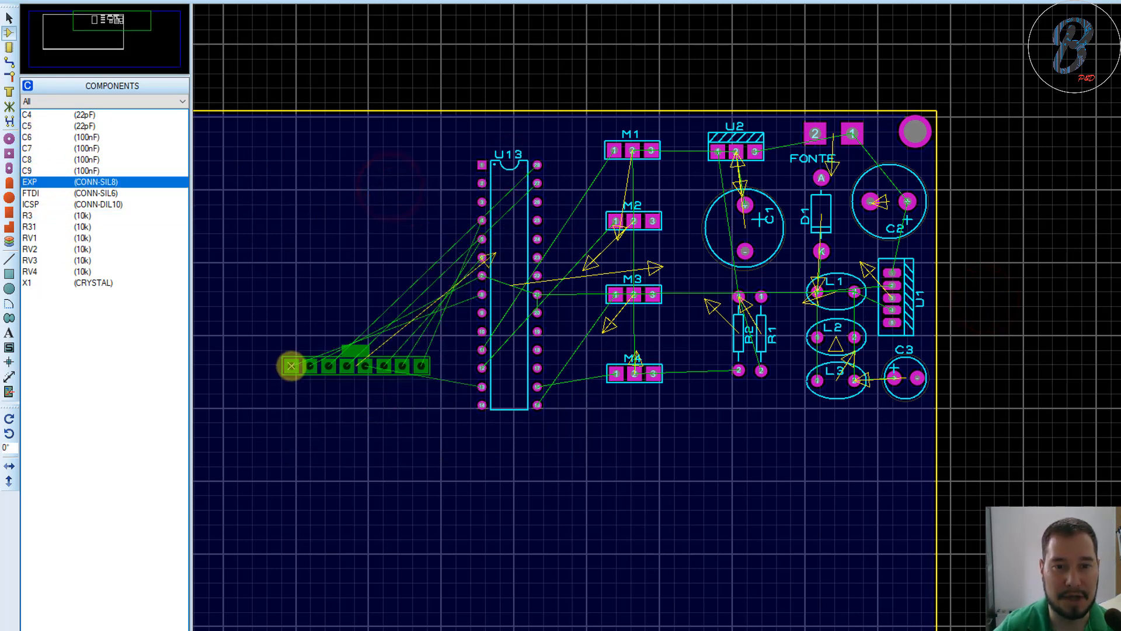
pyautogui.press('KP_Add')
pyautogui.click(290, 366)
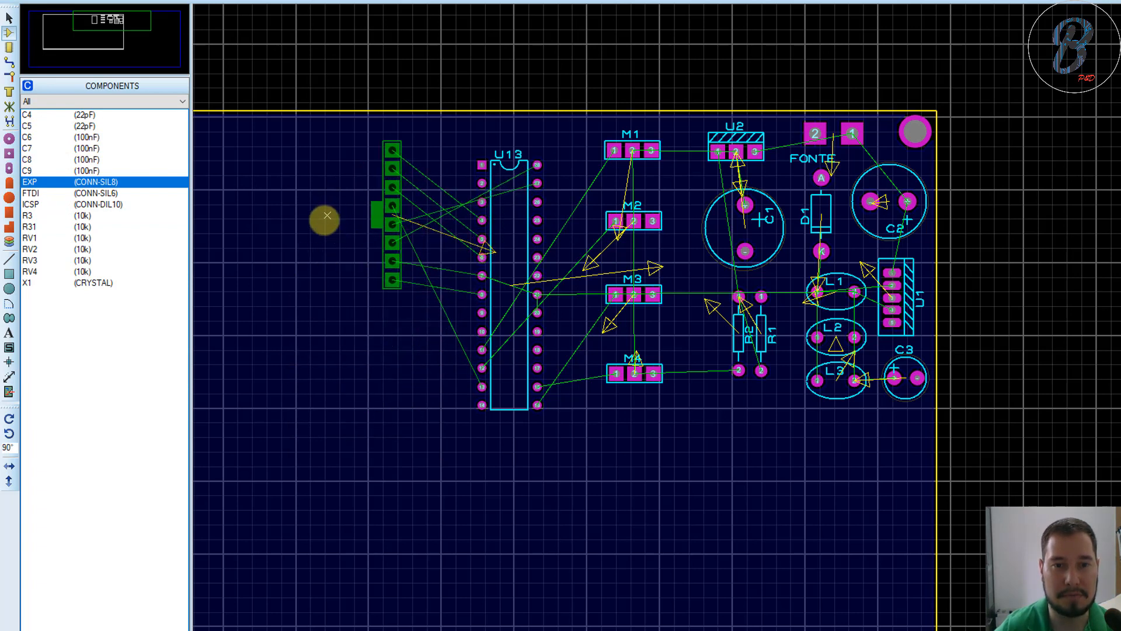
pyautogui.click(323, 221)
# Step: Place connector FTDI vertically at 90° below EXP
pyautogui.click(90, 181)
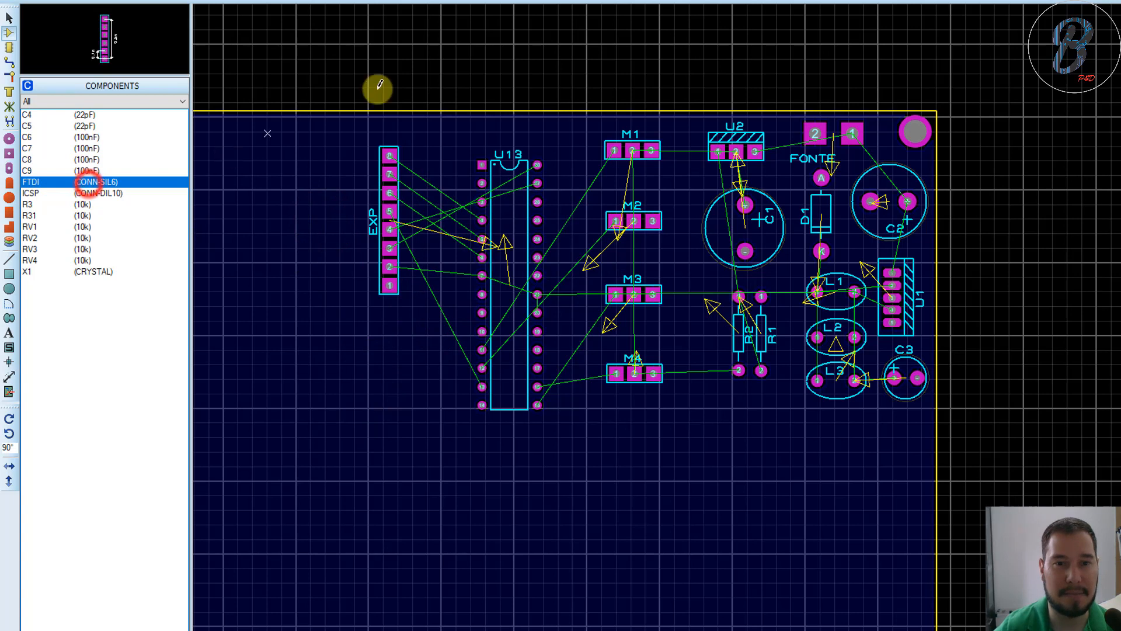
pyautogui.click(376, 89)
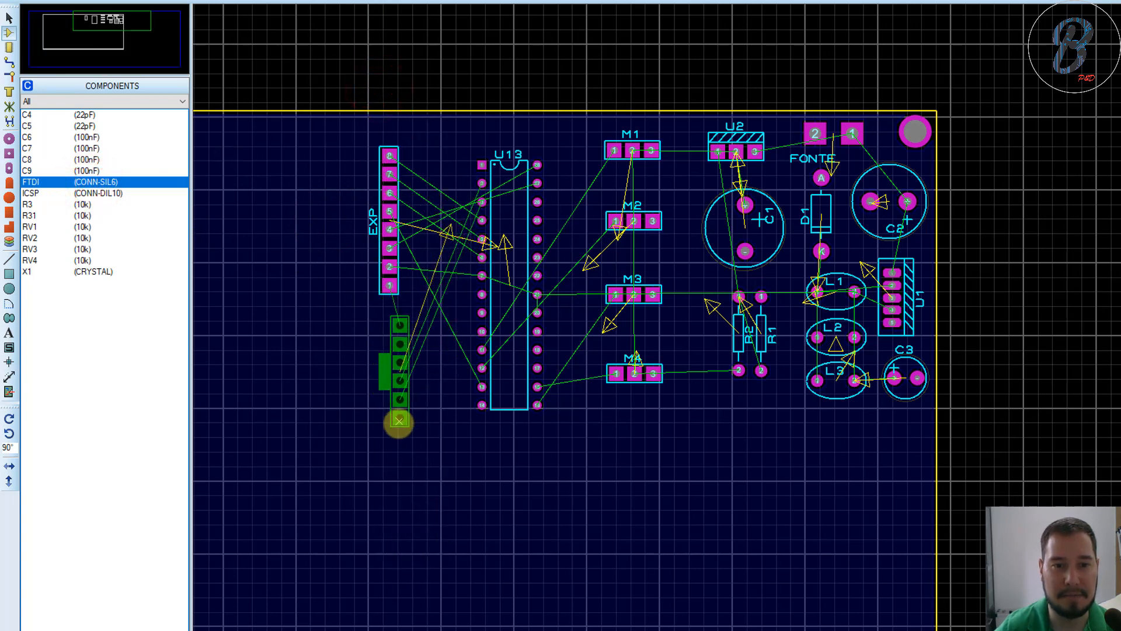
pyautogui.click(379, 430)
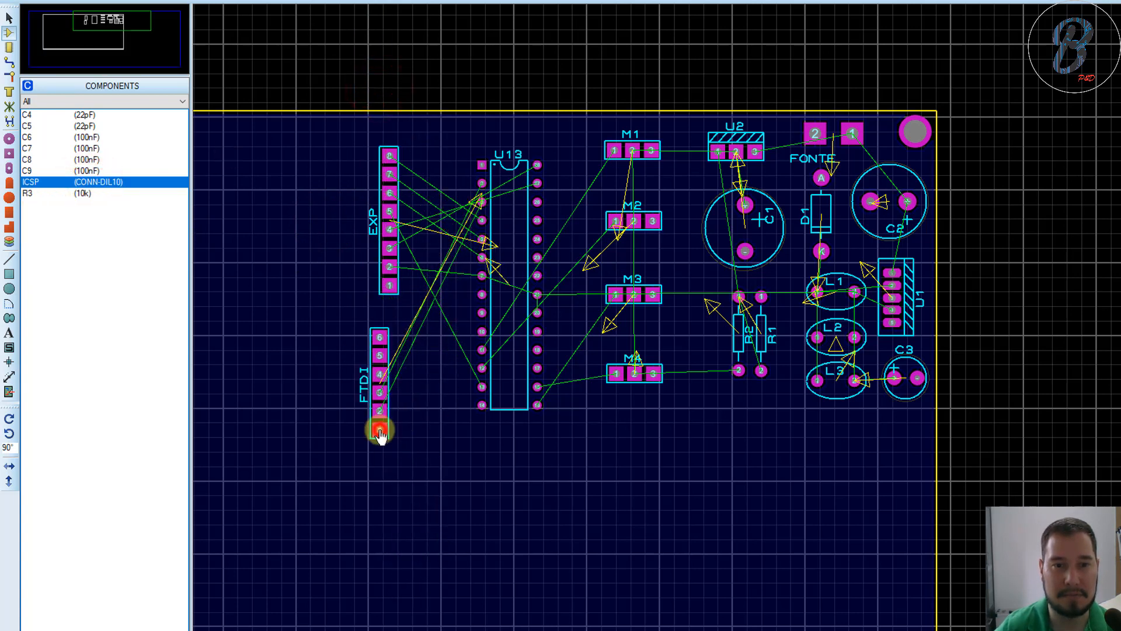
# Step: Swap the two connectors beside U13 so FTDI is above and EXP sits directly below it in one column
pyautogui.moveTo(388, 267); pyautogui.dragTo(435, 551)
pyautogui.click(380, 378)
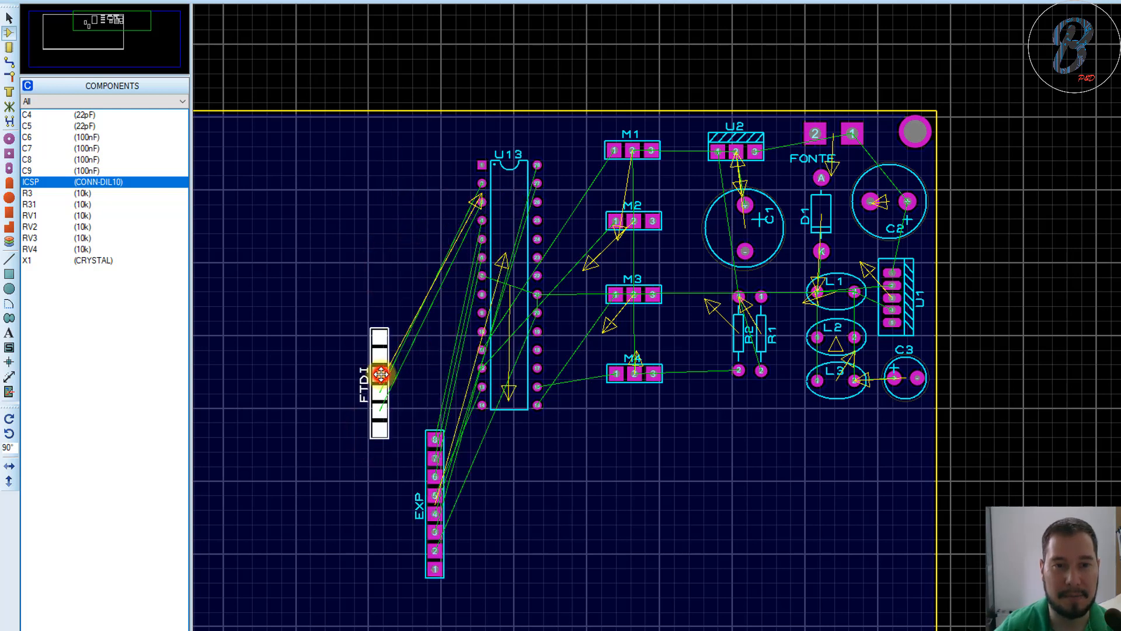
pyautogui.click(402, 181)
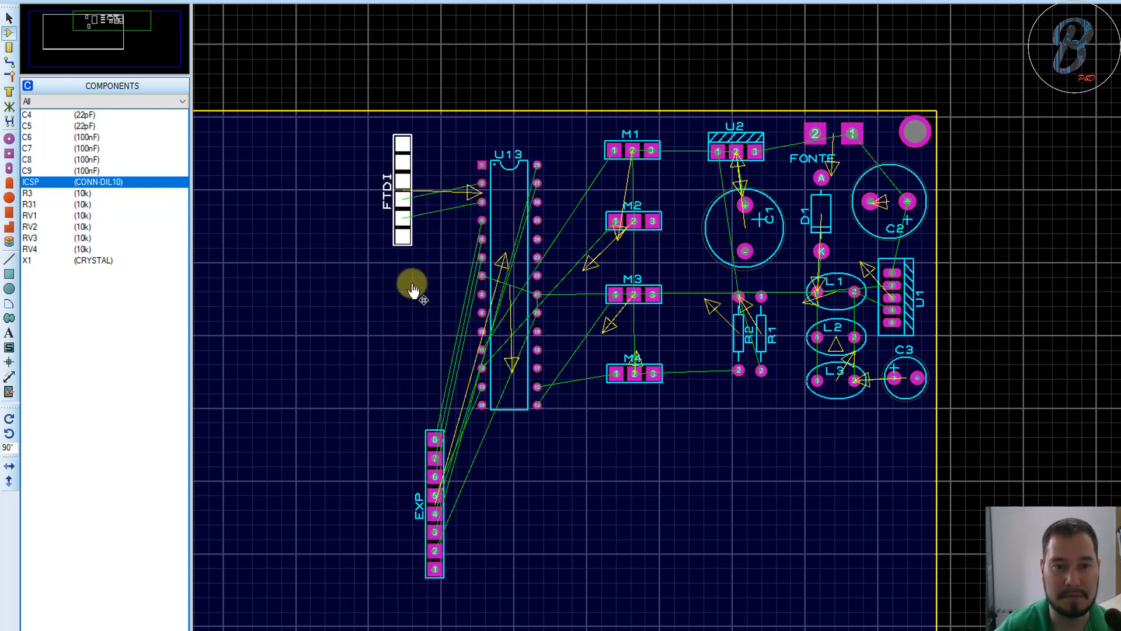
pyautogui.click(435, 463)
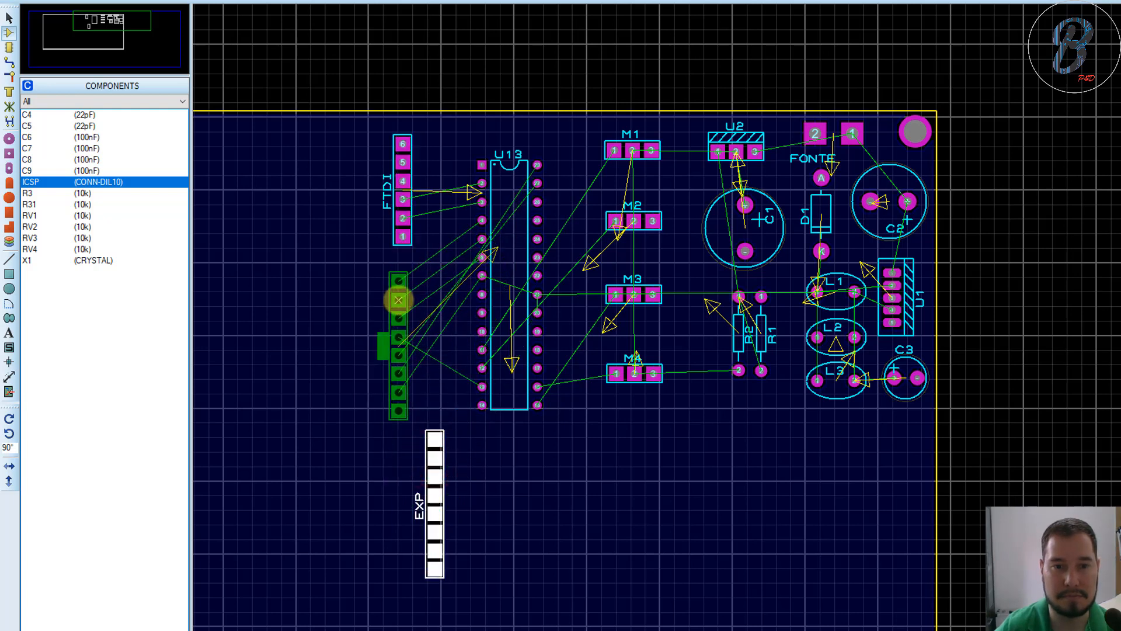
pyautogui.click(402, 301)
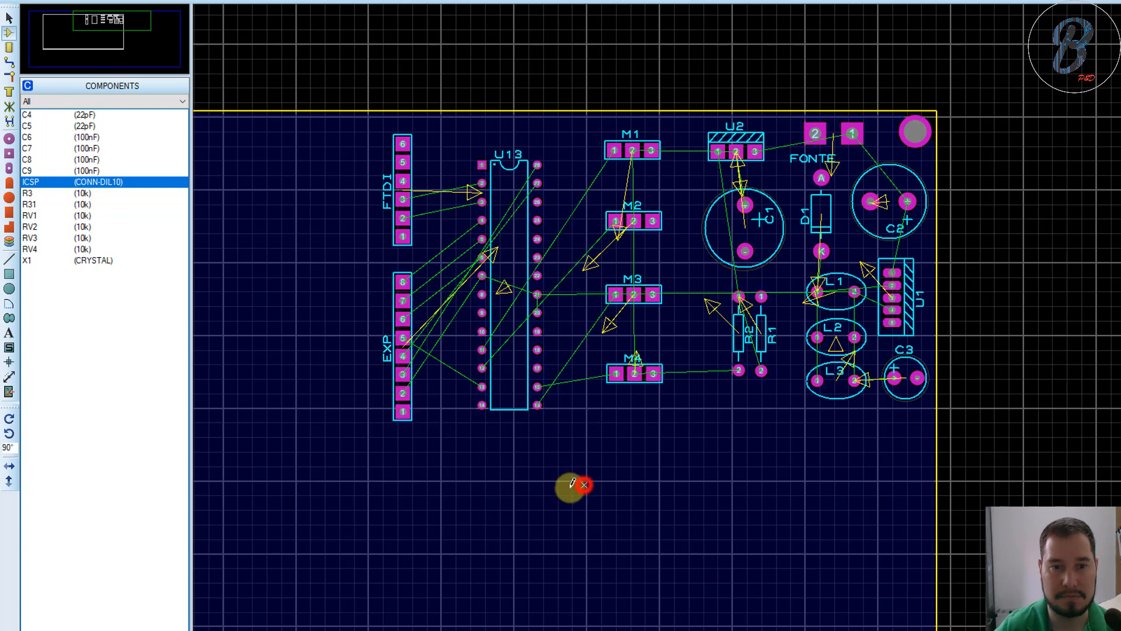
# Step: Place connector ICSP horizontally, rotated 180°, just below U13
pyautogui.click(70, 183)
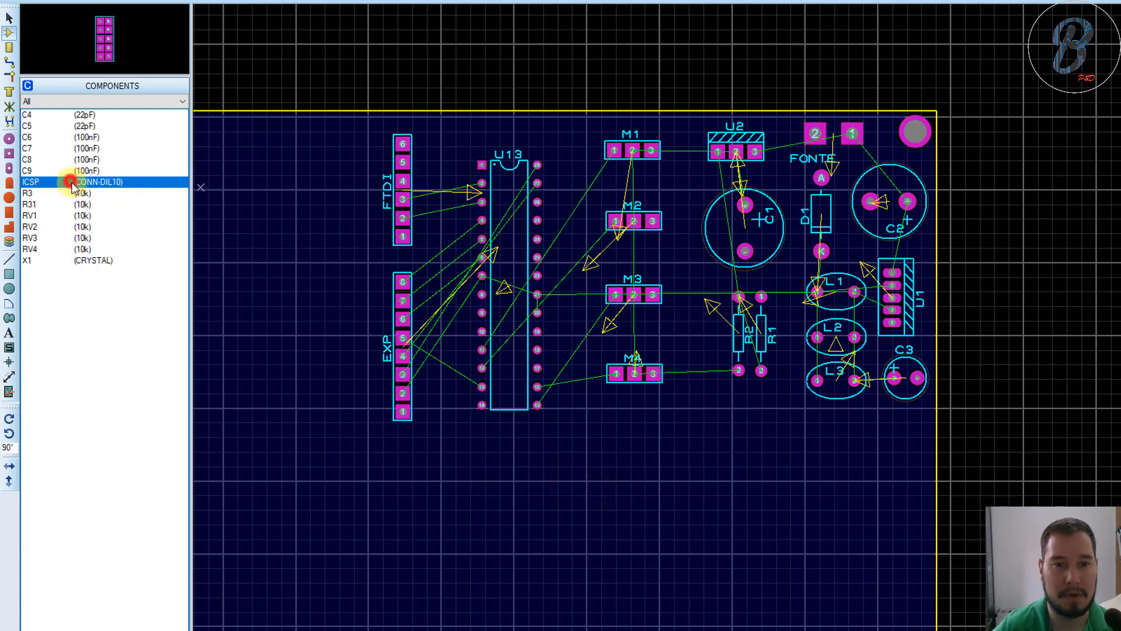
pyautogui.click(535, 528)
pyautogui.click(509, 491)
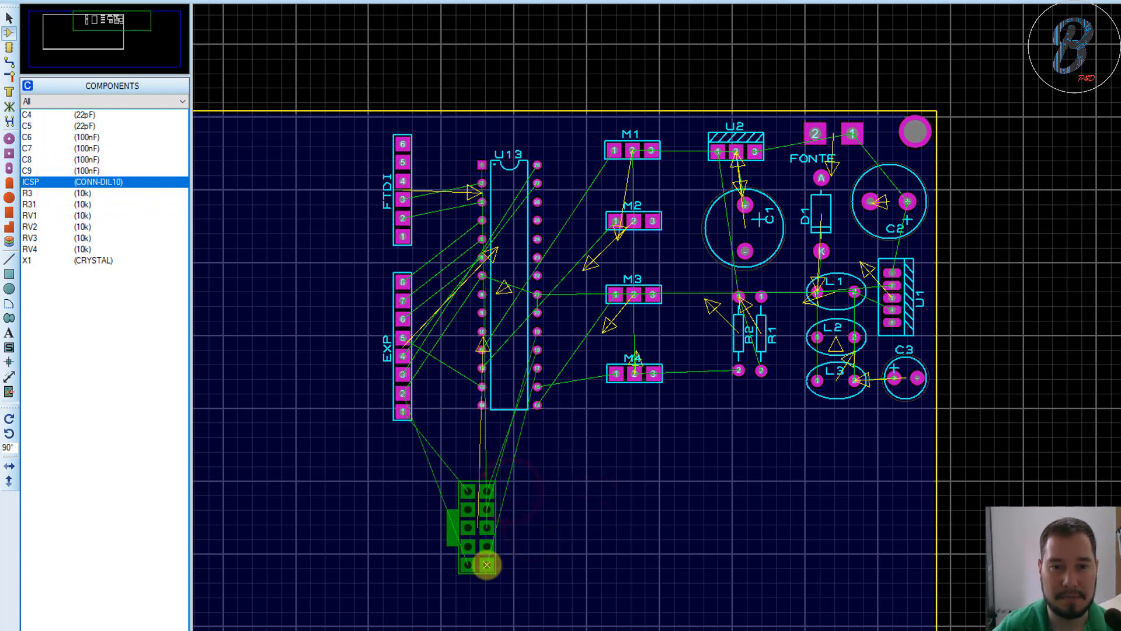
pyautogui.press('KP_Add')
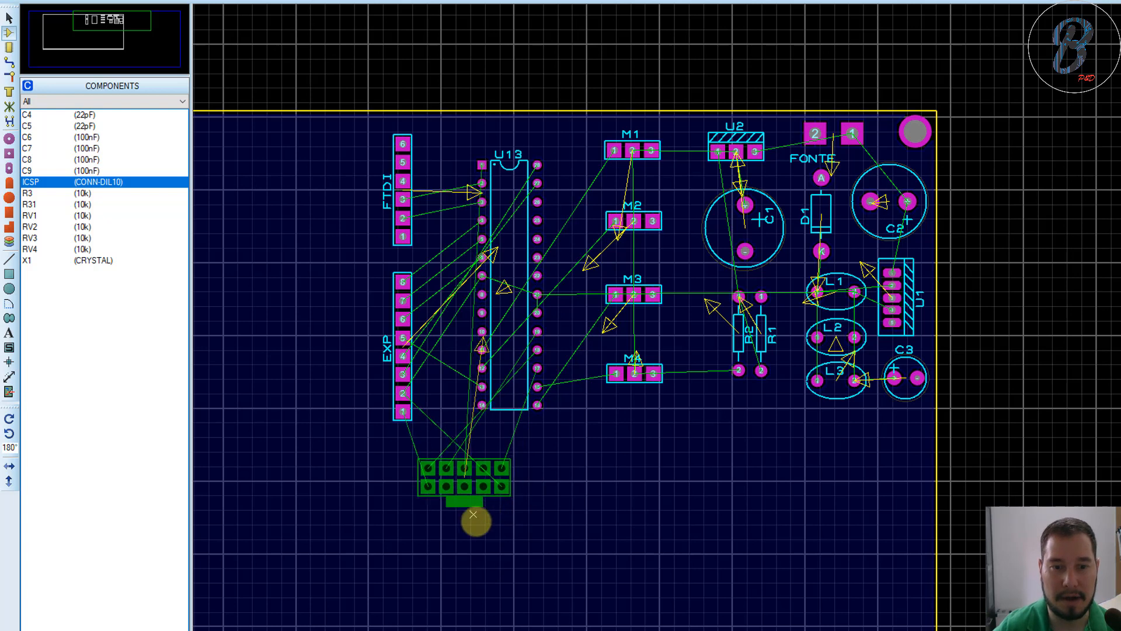
pyautogui.click(481, 512)
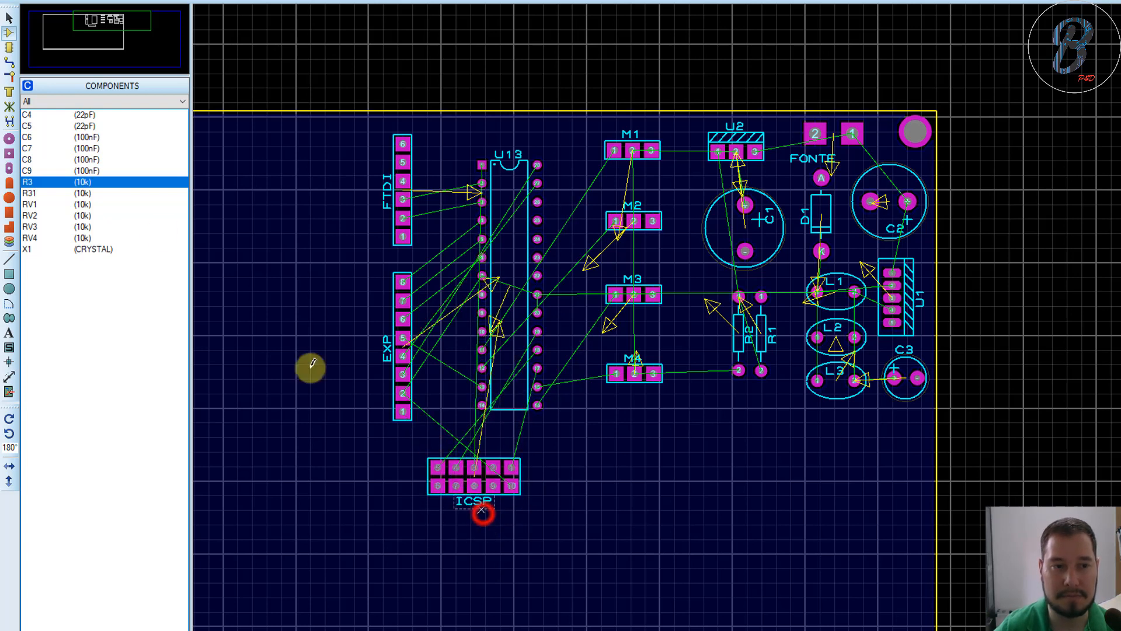
# Step: Place RV1, RV2, RV3 and RV4 at 180° in an evenly spaced horizontal row below ICSP, running to the right
pyautogui.click(59, 192)
pyautogui.click(692, 517)
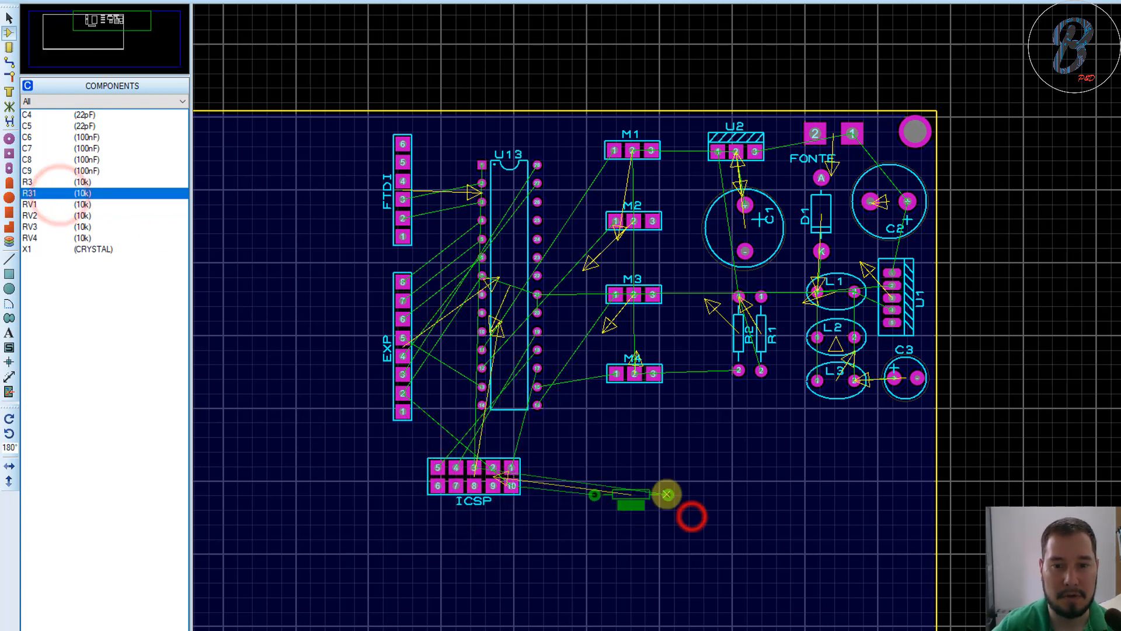
pyautogui.click(67, 204)
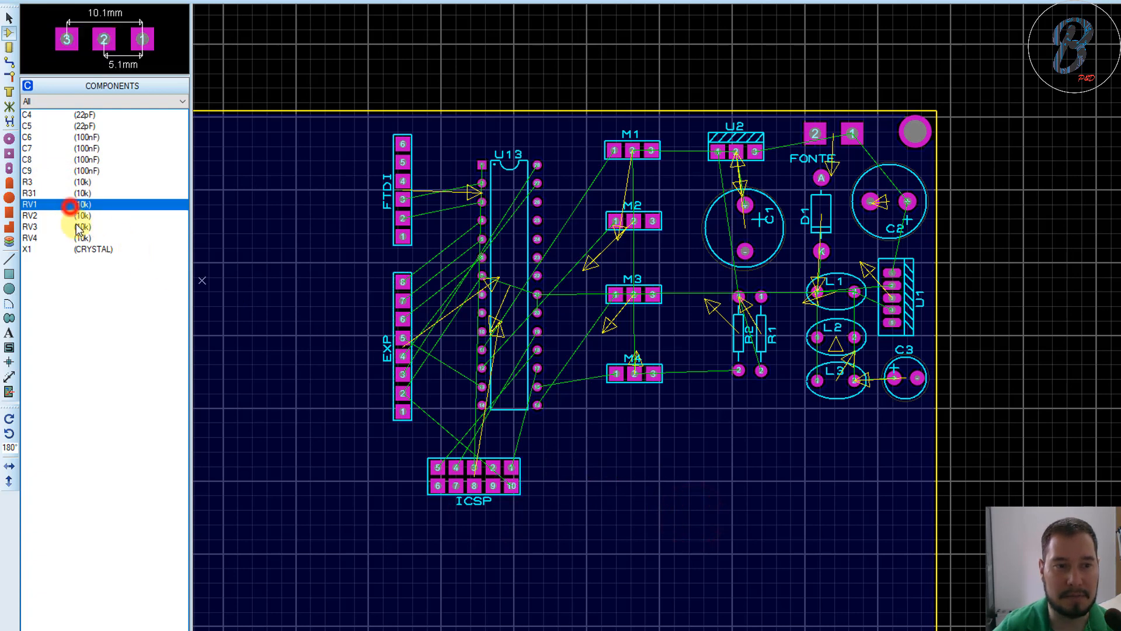
pyautogui.click(628, 494)
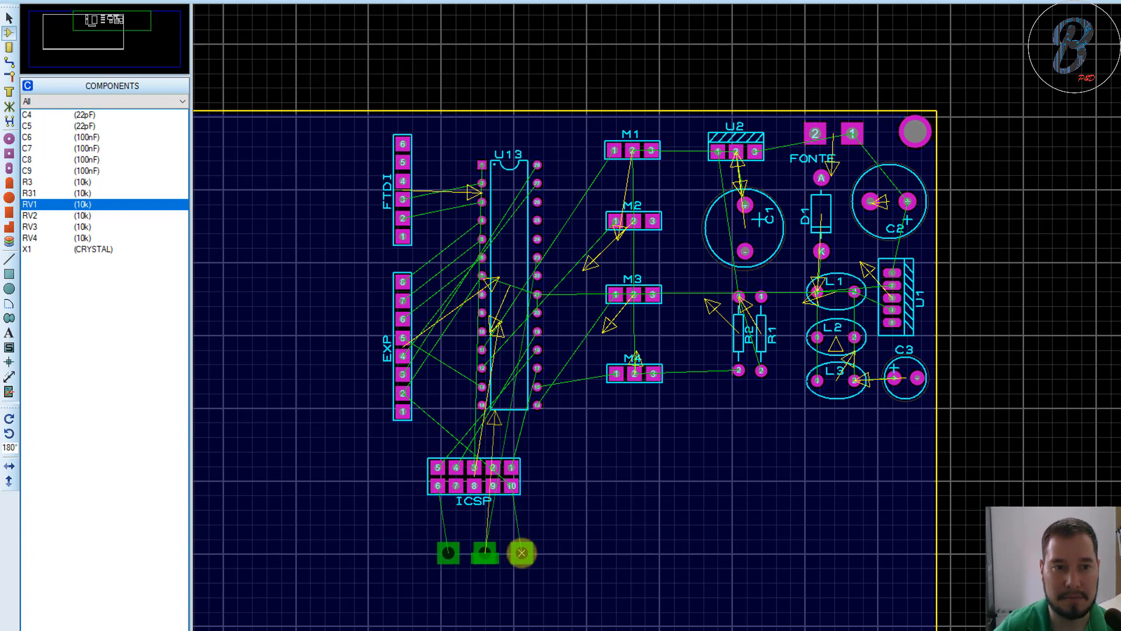
pyautogui.click(521, 553)
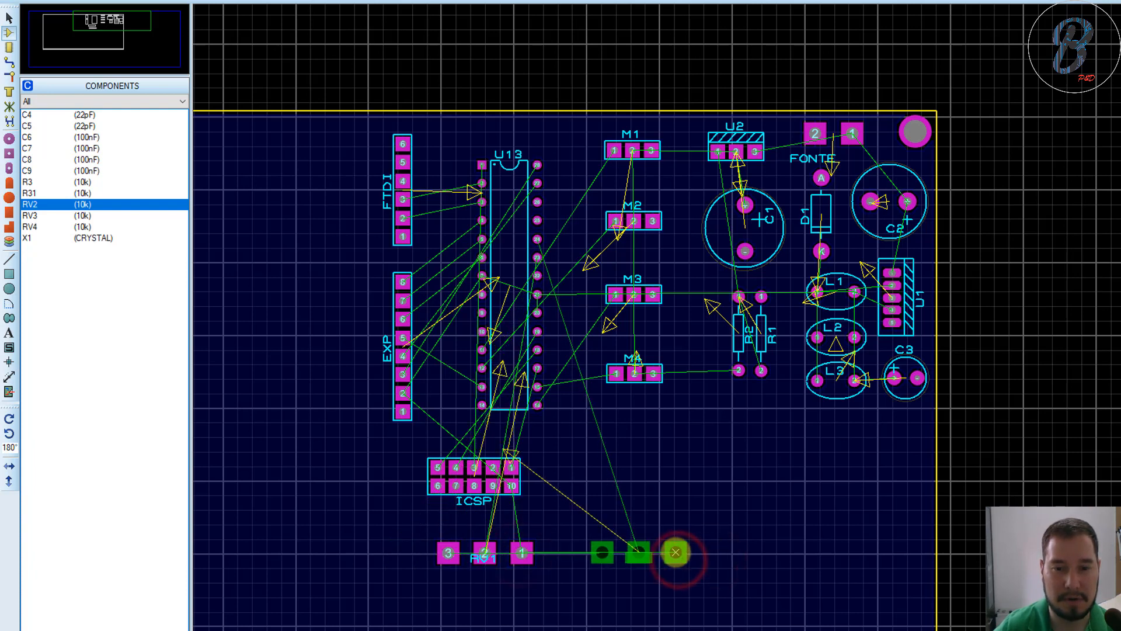
pyautogui.click(678, 551)
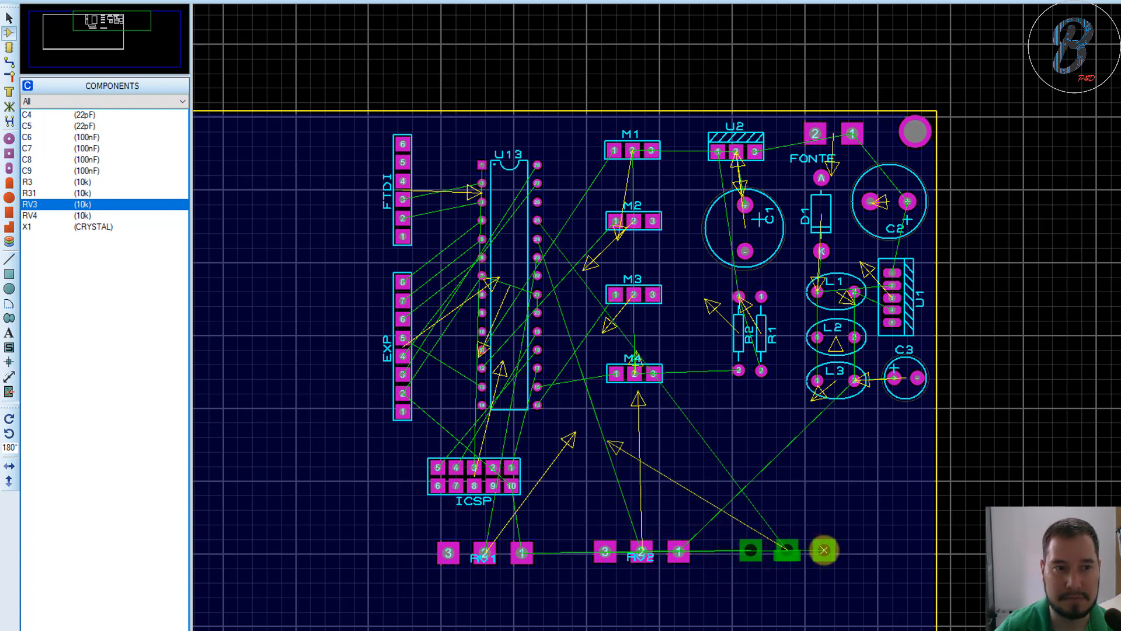
pyautogui.click(823, 549)
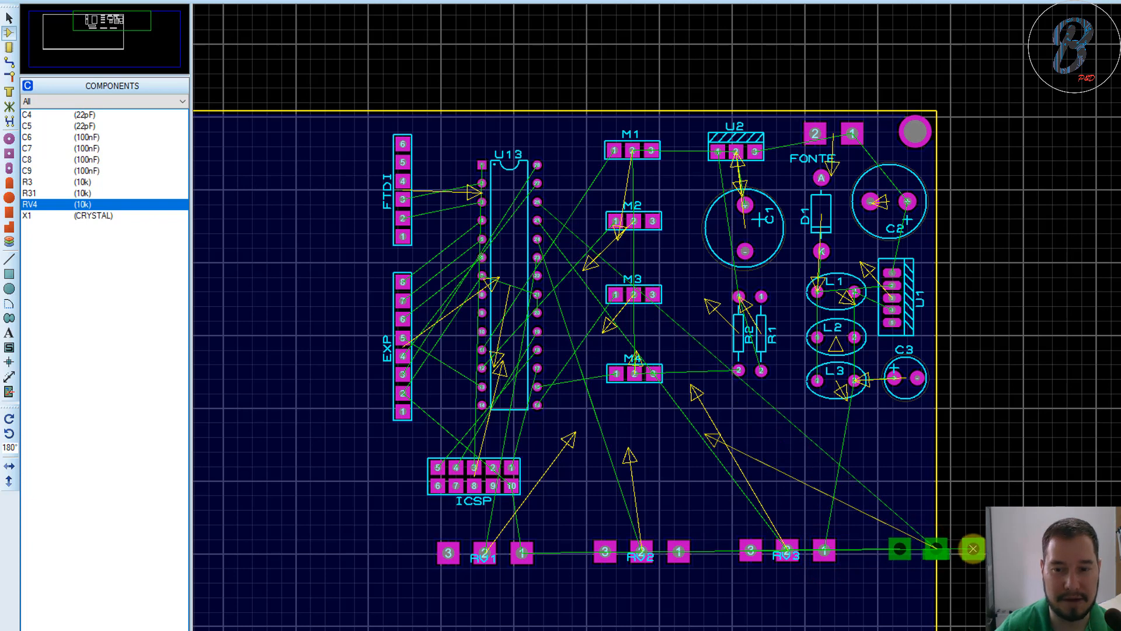
pyautogui.click(972, 549)
# Step: Move RV1 to RV4 together to the left and slightly down so the row fits inside the board edge
pyautogui.moveTo(987, 522); pyautogui.dragTo(380, 614)
pyautogui.moveTo(683, 578); pyautogui.dragTo(605, 584)
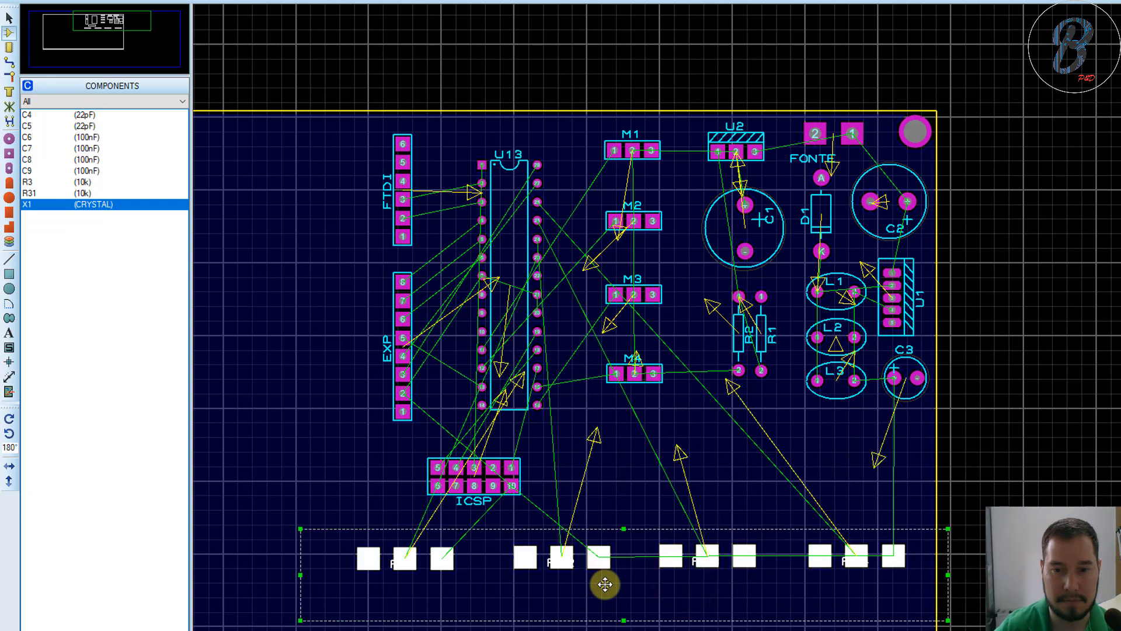
pyautogui.moveTo(794, 570); pyautogui.dragTo(793, 582)
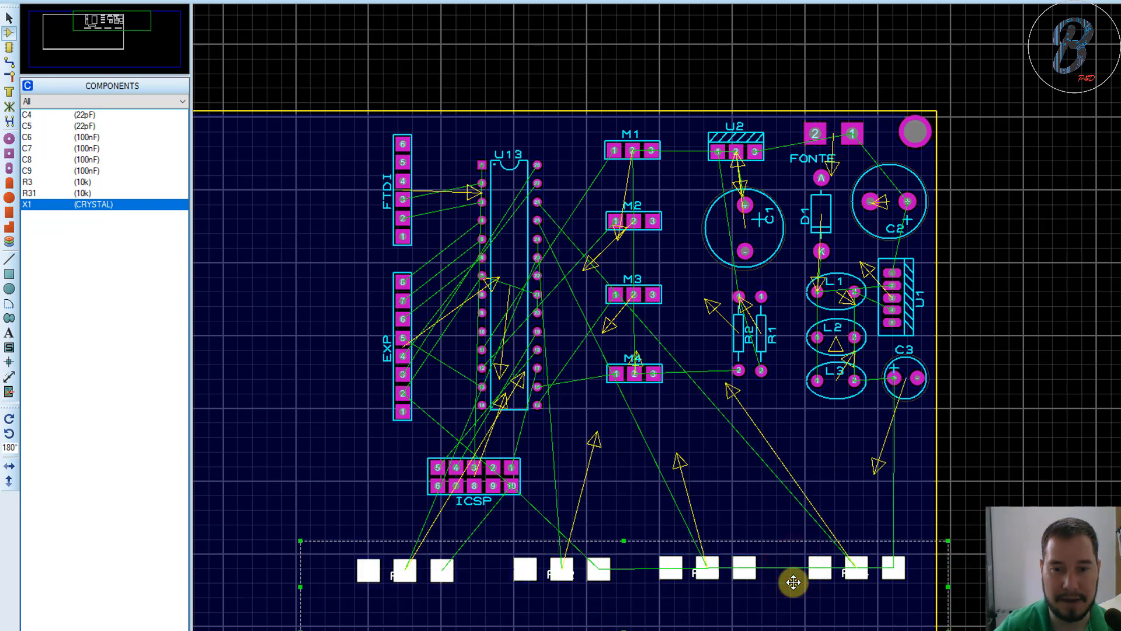
pyautogui.click(1044, 501)
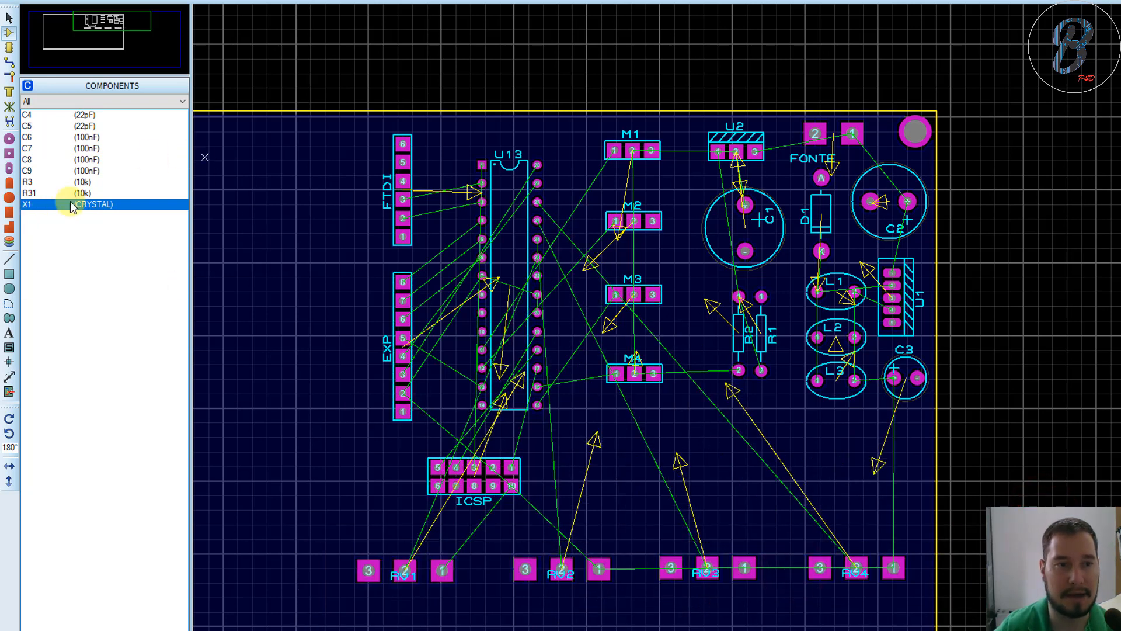
# Step: Place crystal X1 vertically, rotated -90°, between EXP and U13
pyautogui.moveTo(781, 462); pyautogui.dragTo(739, 457)
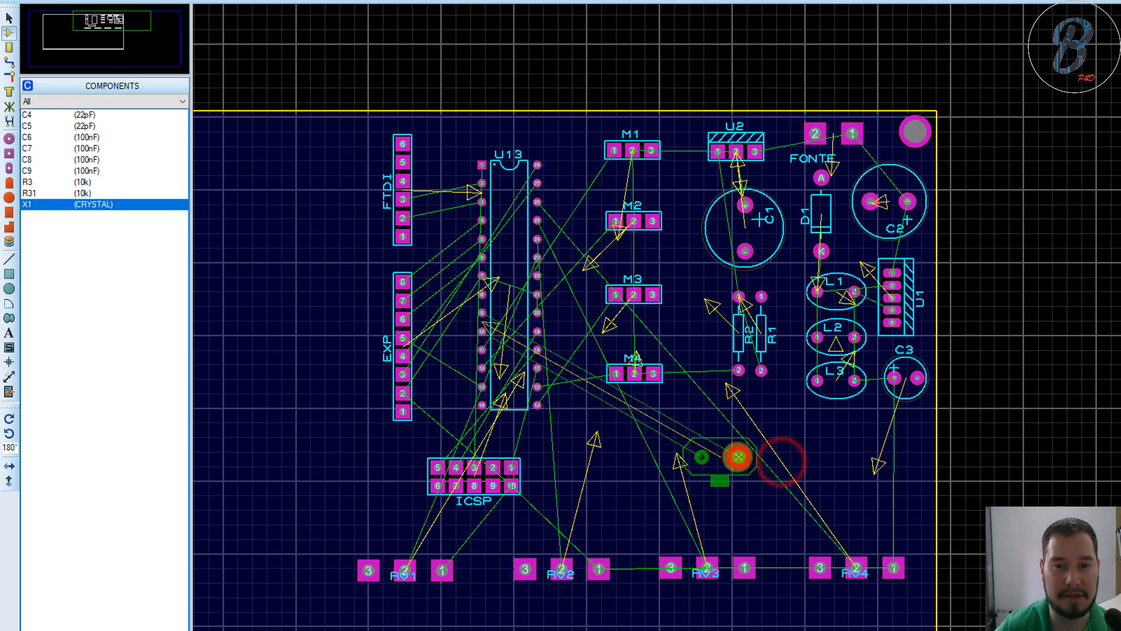
pyautogui.press('KP_Subtract')
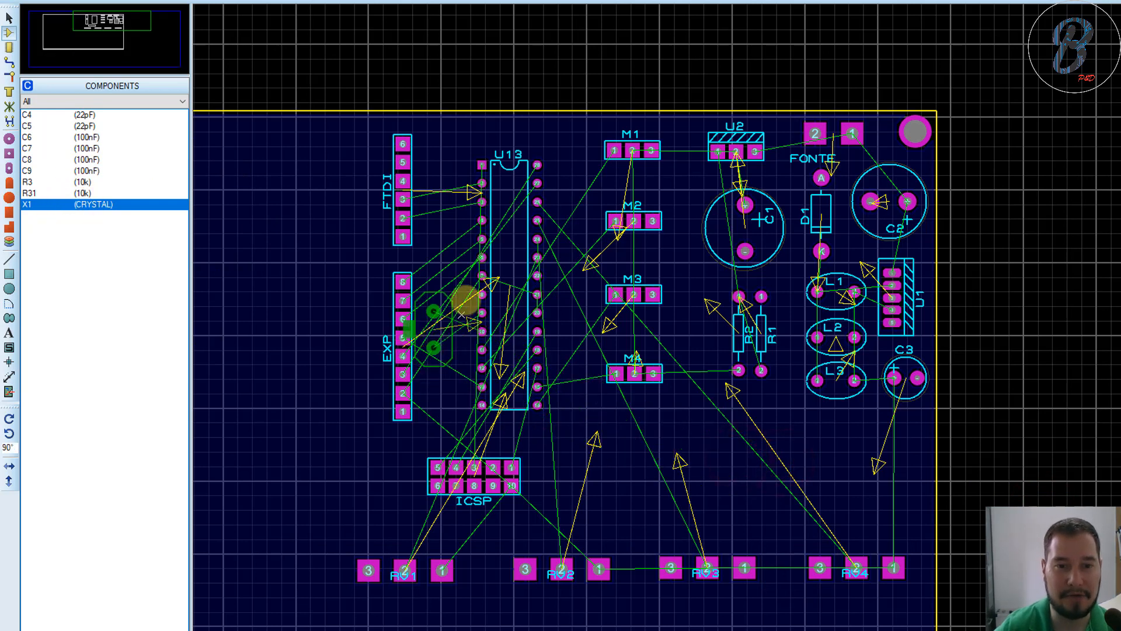
pyautogui.moveTo(466, 299); pyautogui.dragTo(444, 309)
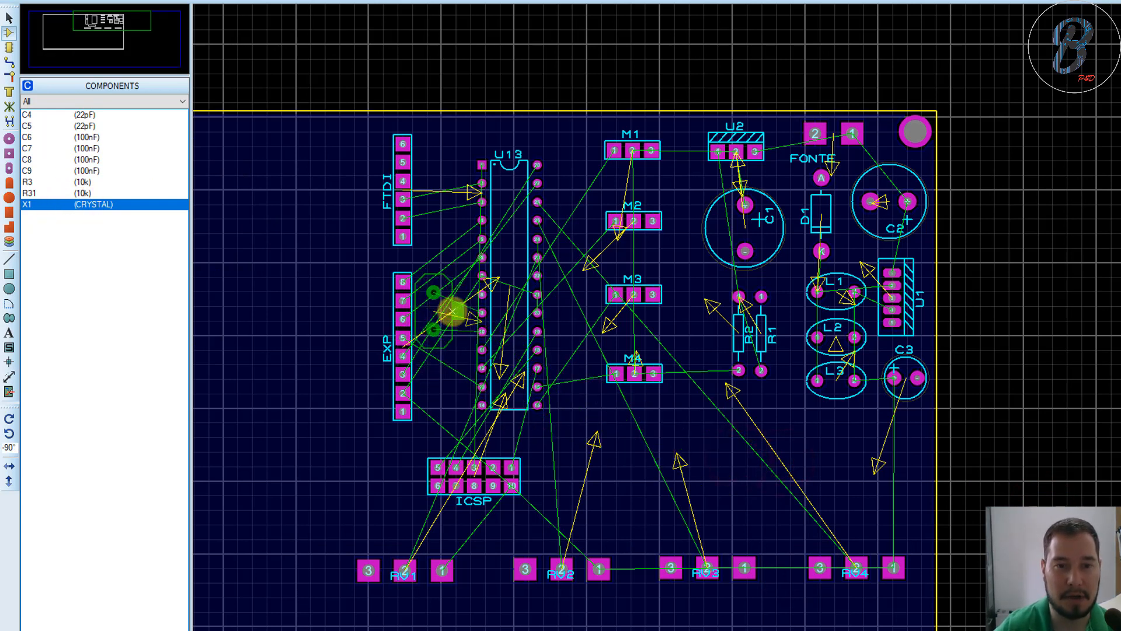
pyautogui.click(461, 311)
# Step: Move FTDI and EXP together to the left, and shift crystal X1 slightly left and down
pyautogui.moveTo(360, 99); pyautogui.dragTo(435, 477)
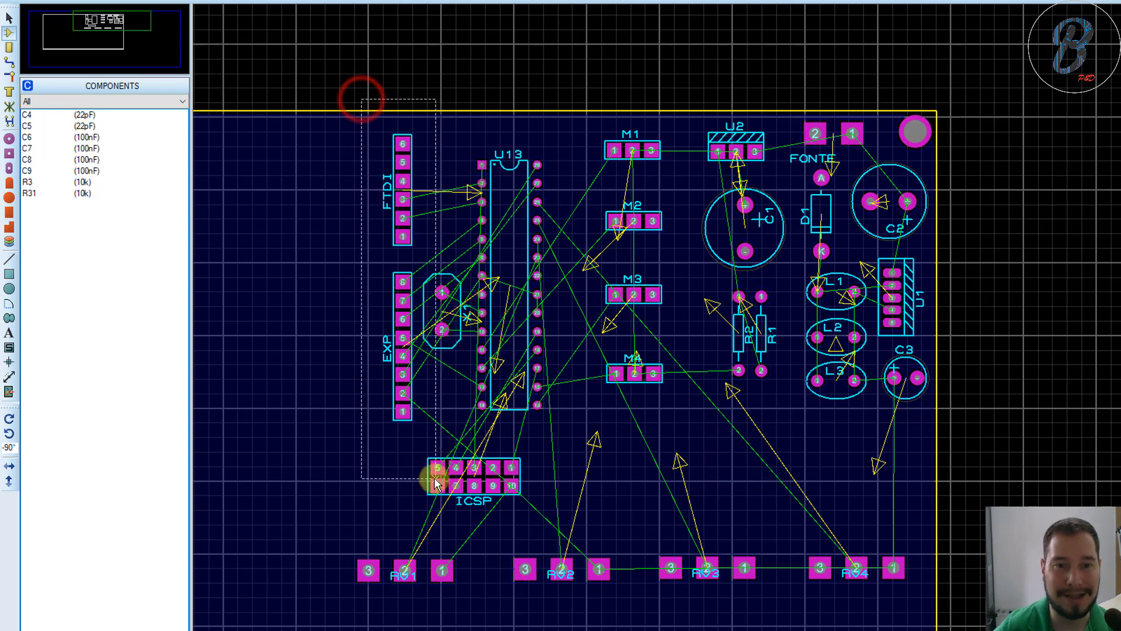
pyautogui.moveTo(371, 449); pyautogui.dragTo(369, 450)
pyautogui.scroll(2, 453, 387)
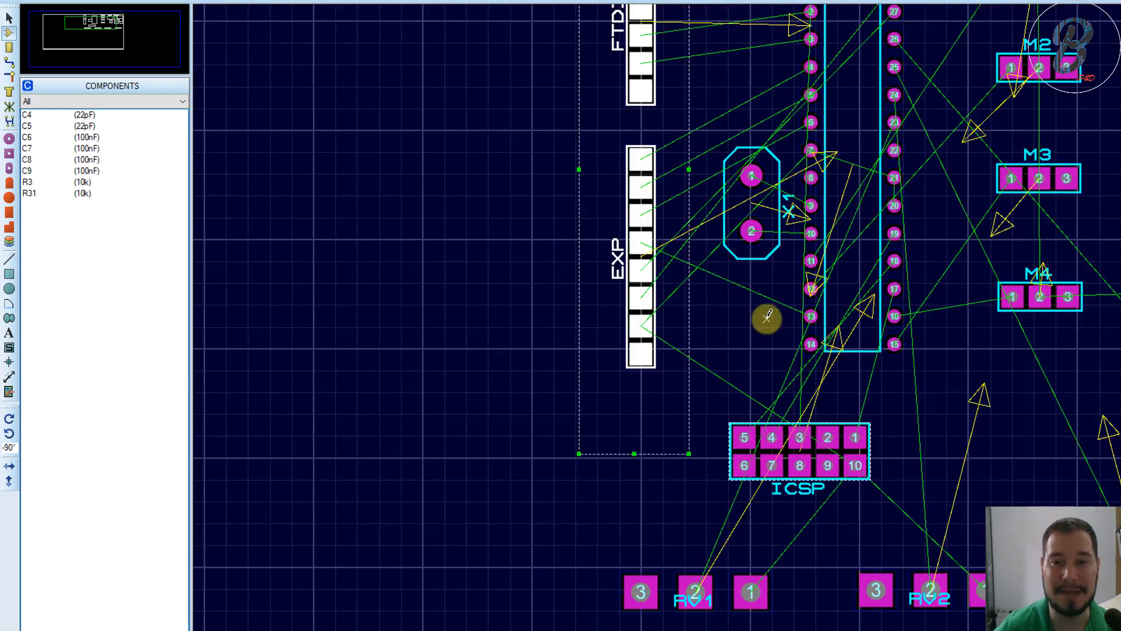
pyautogui.scroll(1, 797, 255)
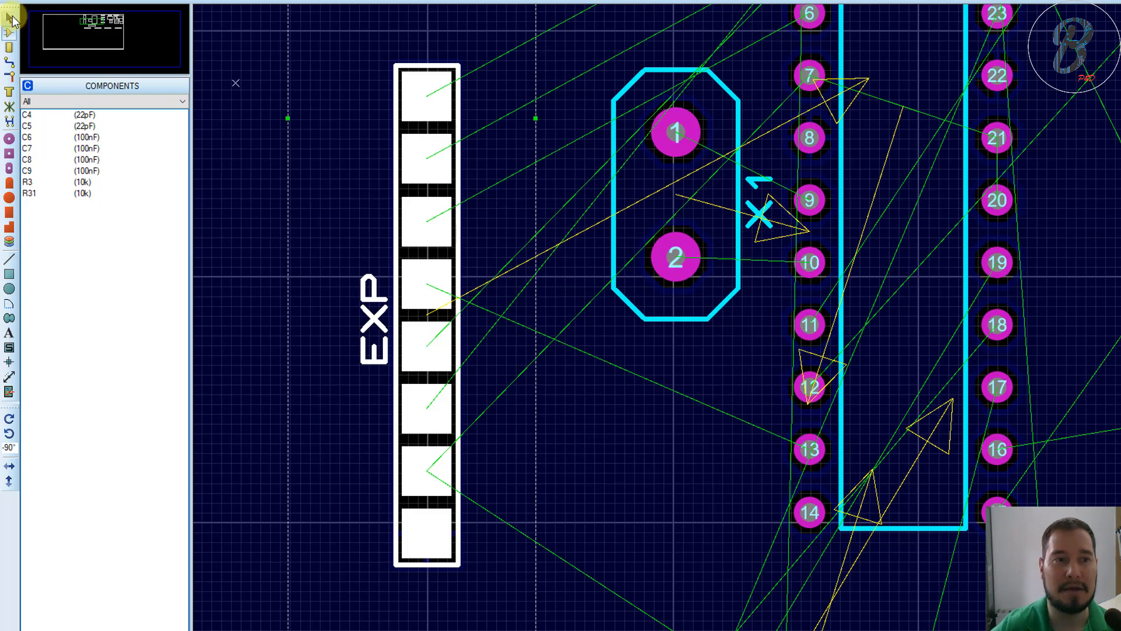
pyautogui.click(11, 19)
pyautogui.moveTo(677, 138); pyautogui.dragTo(609, 170)
pyautogui.click(273, 184)
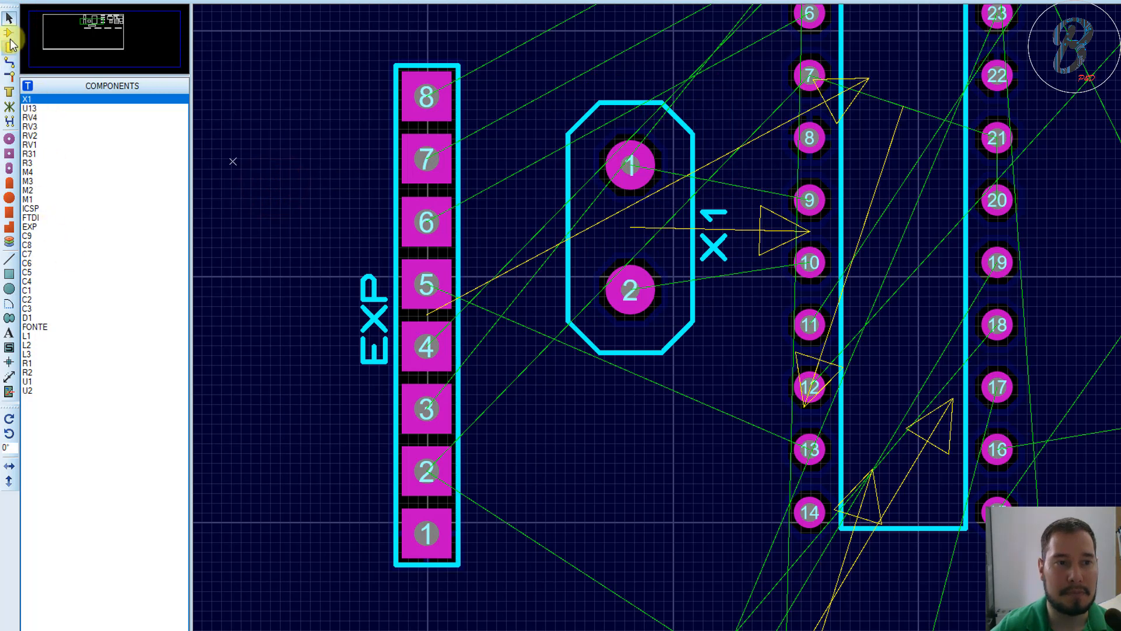
# Step: Place the 22pF capacitor C5 horizontally at 0° just below X1, and move its label underneath it
pyautogui.click(9, 34)
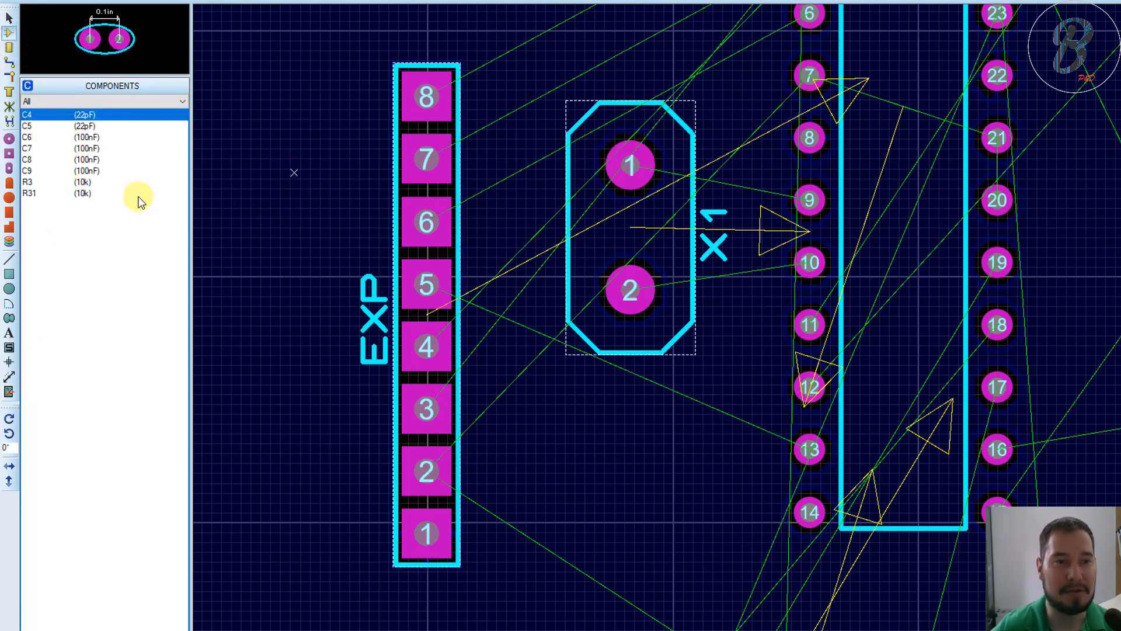
pyautogui.click(89, 116)
pyautogui.click(87, 125)
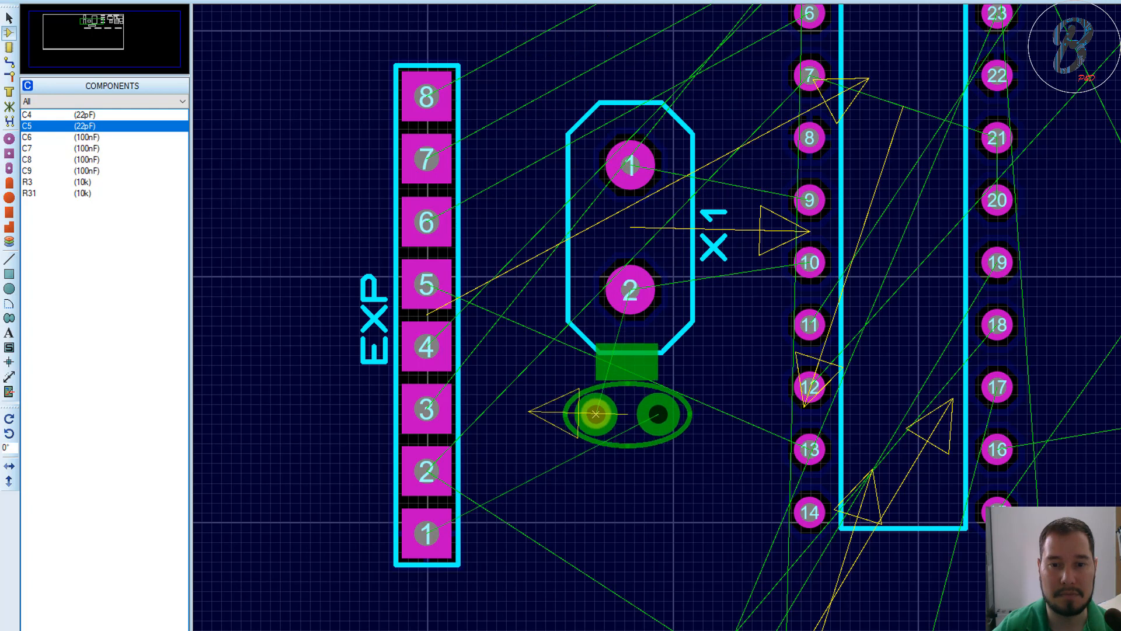
pyautogui.click(595, 414)
pyautogui.moveTo(627, 361); pyautogui.dragTo(640, 468)
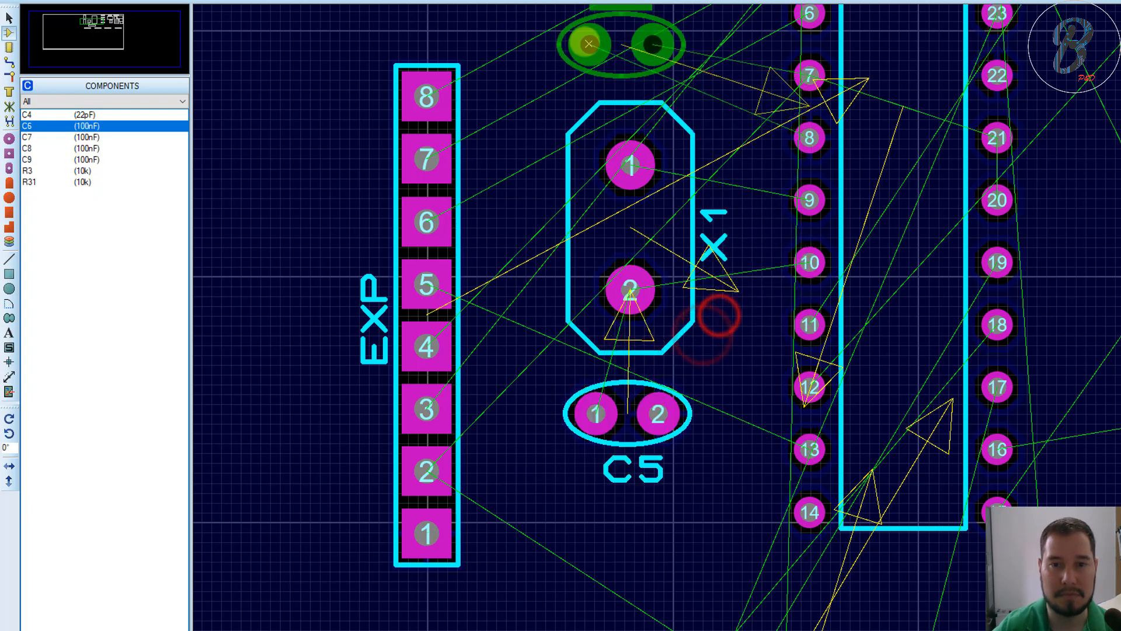
# Step: Place the 22pF capacitor C4 horizontally at 180° just above X1, and move its label above it
pyautogui.click(70, 114)
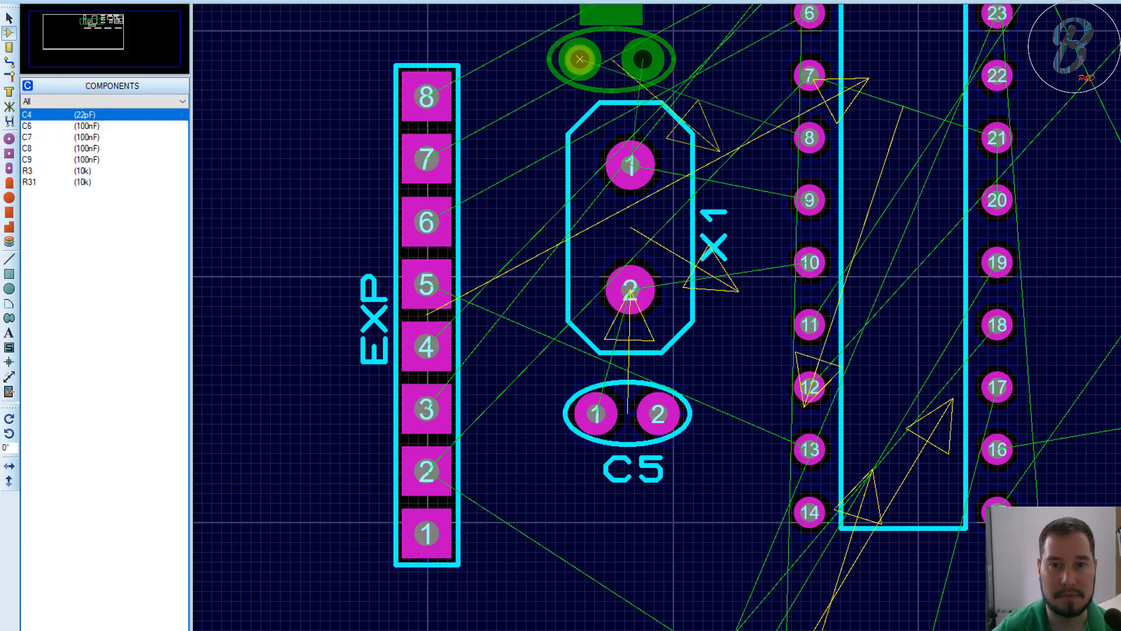
pyautogui.press('KP_Add')
pyautogui.press('KP_Add')
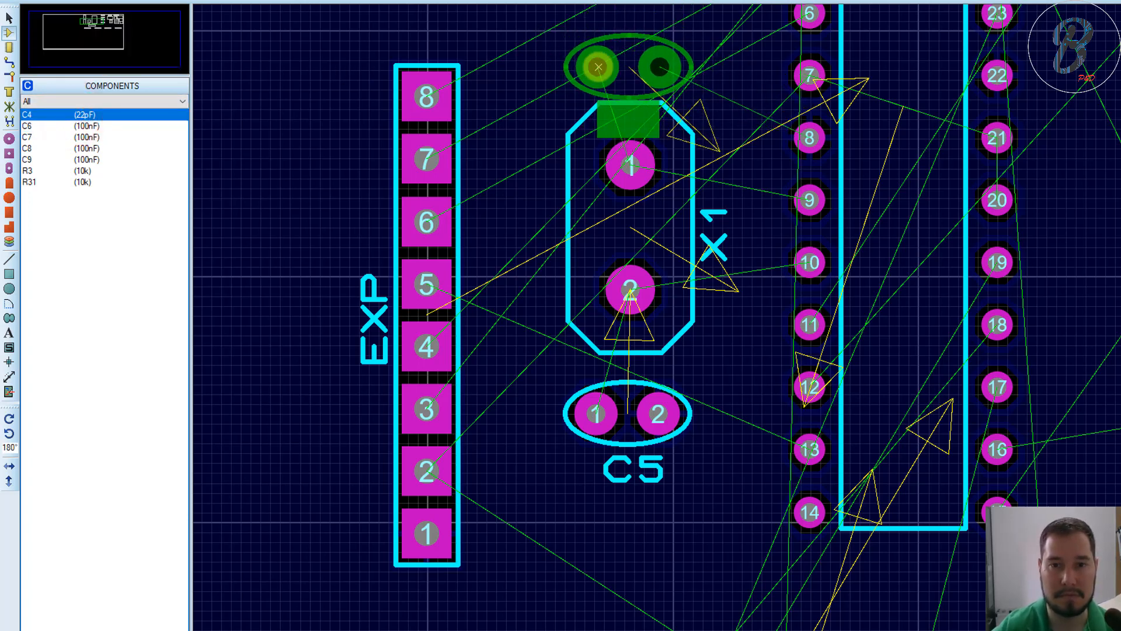
pyautogui.click(594, 44)
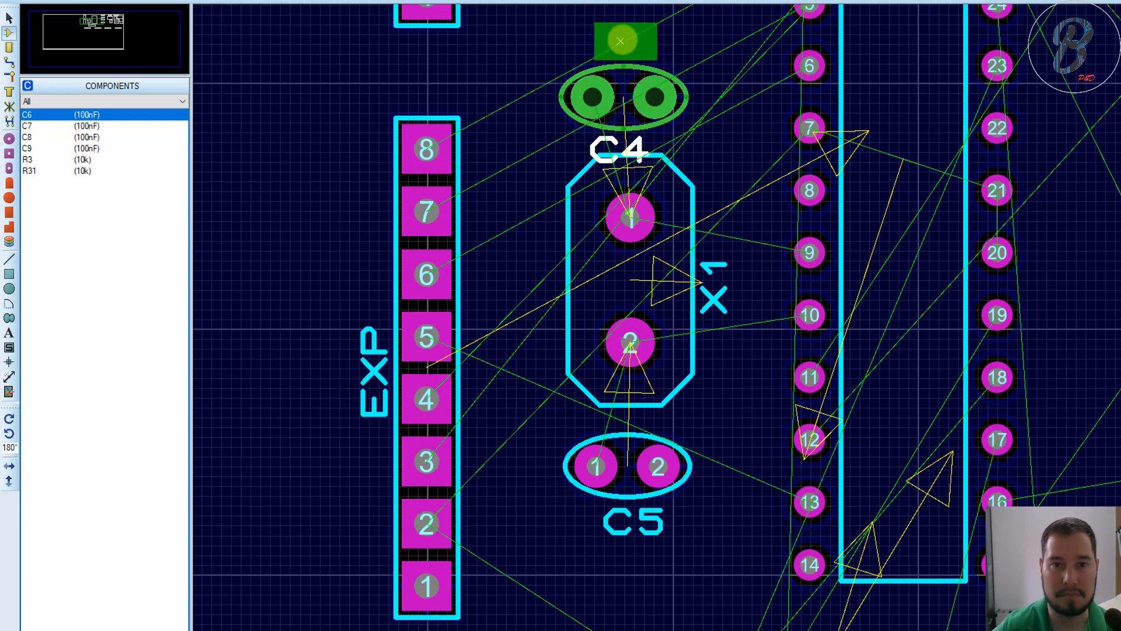
pyautogui.scroll(-3, 738, 292)
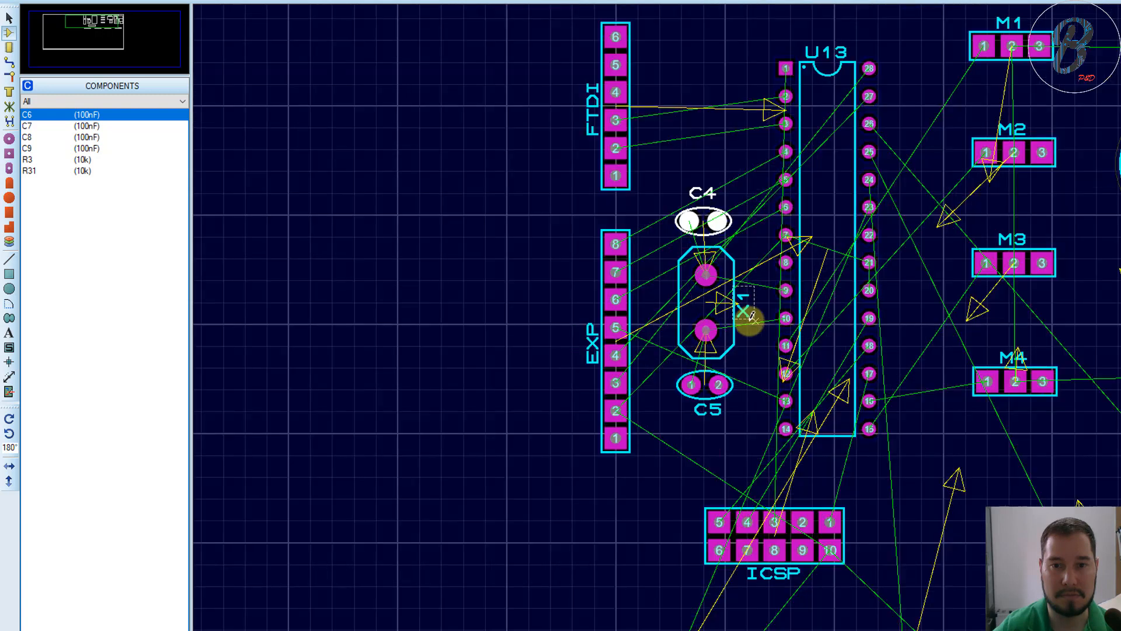
pyautogui.scroll(1, 709, 279)
pyautogui.scroll(-1, 765, 320)
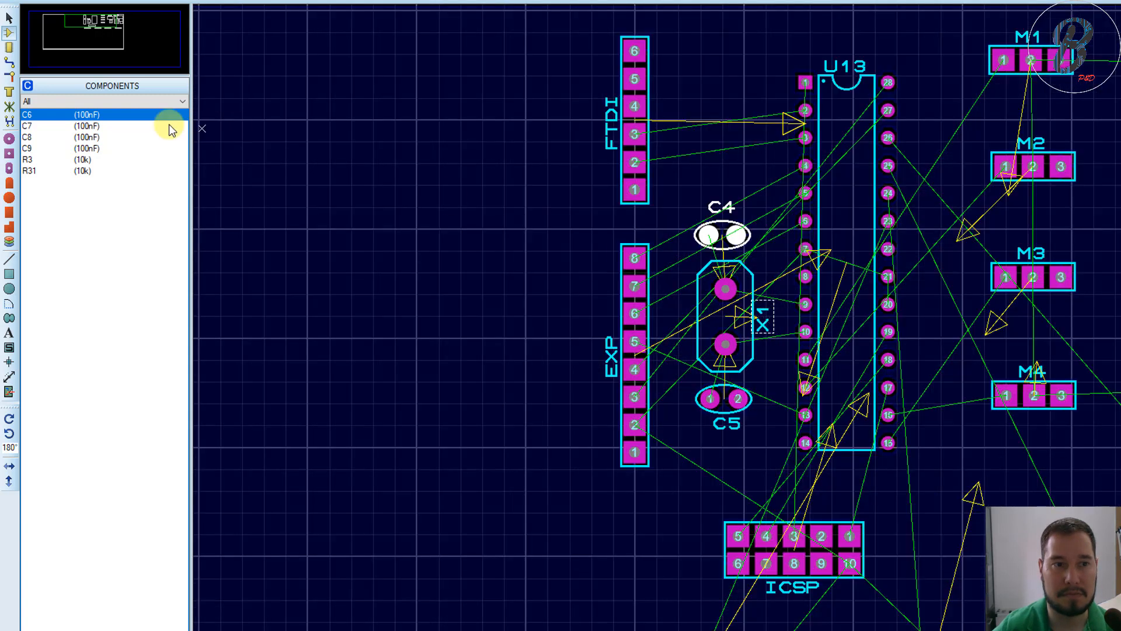
# Step: Place the 100nF capacitor C6 horizontally at 0° just above C4
pyautogui.click(111, 115)
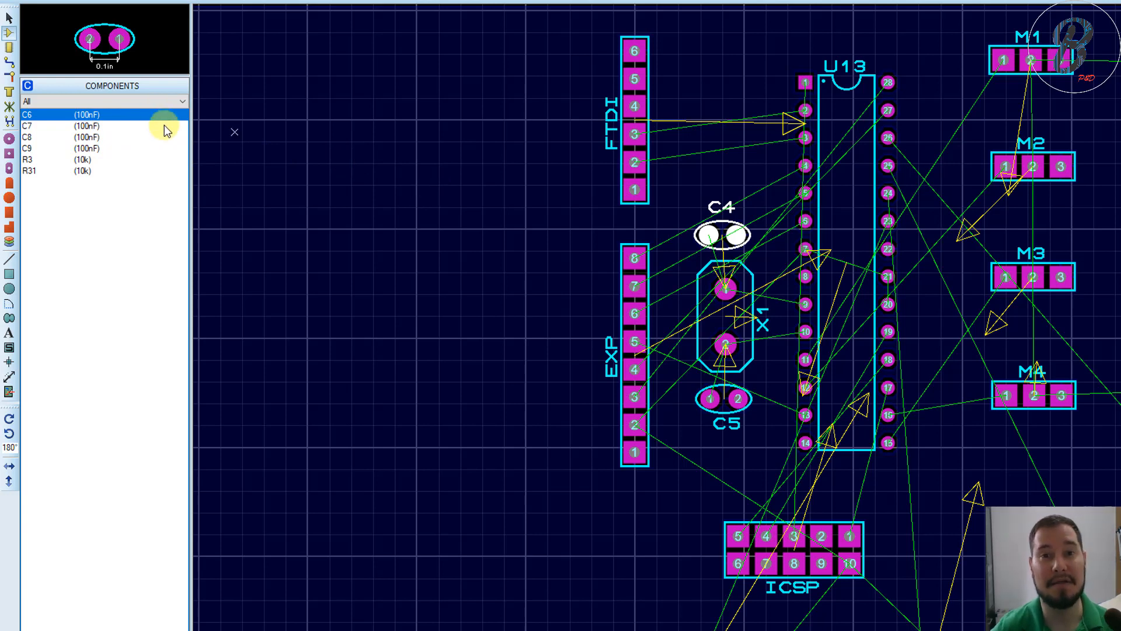
pyautogui.click(472, 201)
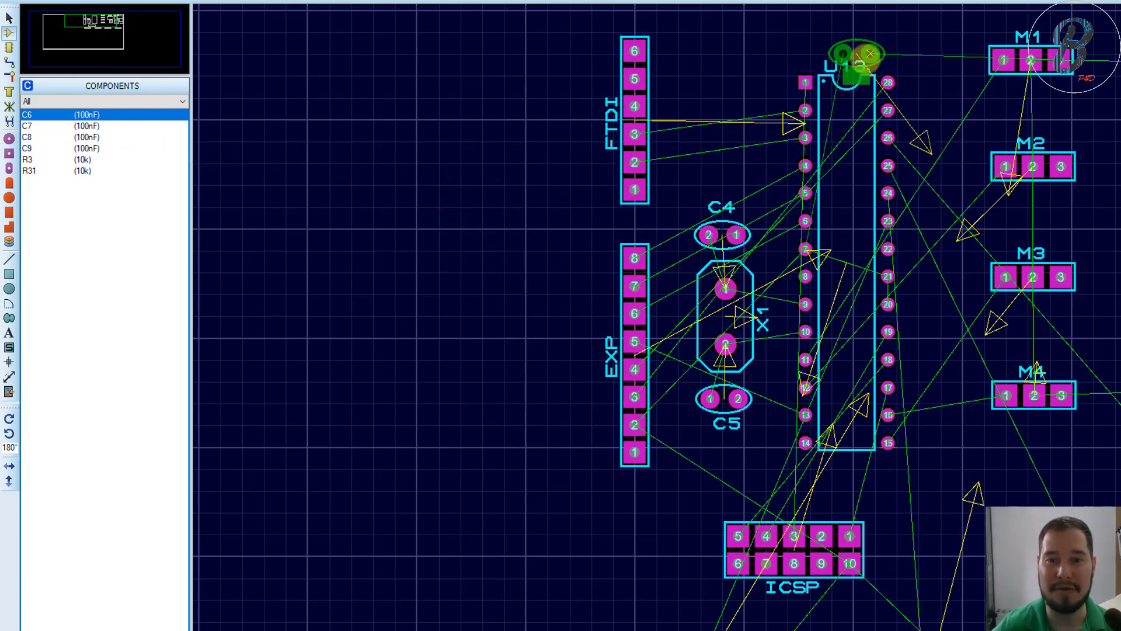
pyautogui.scroll(-3, 888, 213)
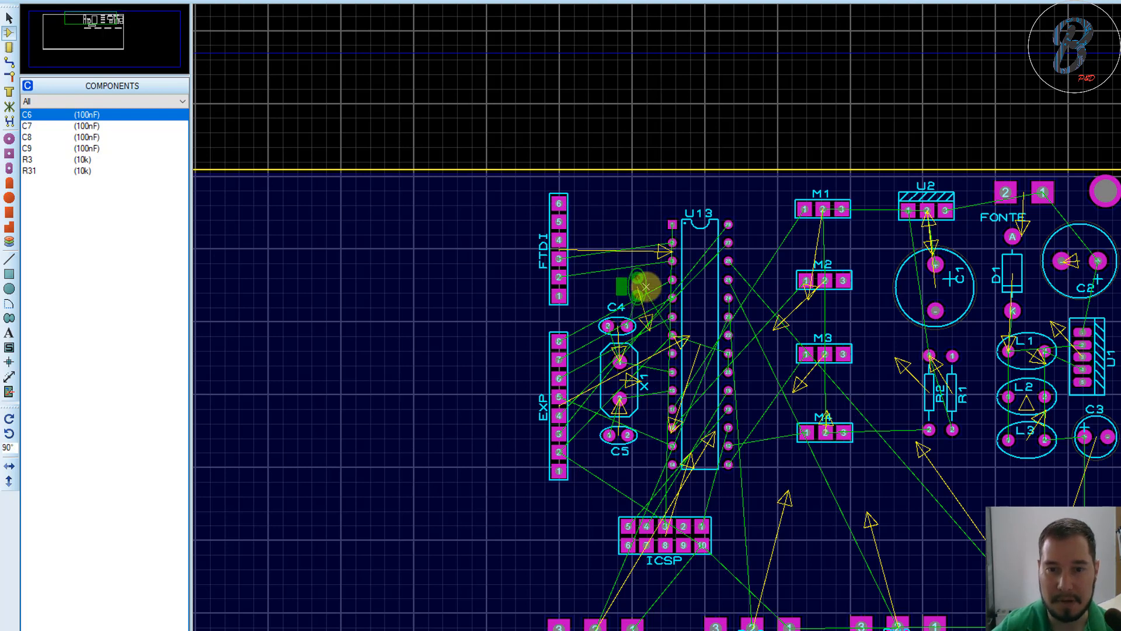
pyautogui.scroll(2, 645, 286)
pyautogui.press('KP_Add')
pyautogui.press('KP_Add')
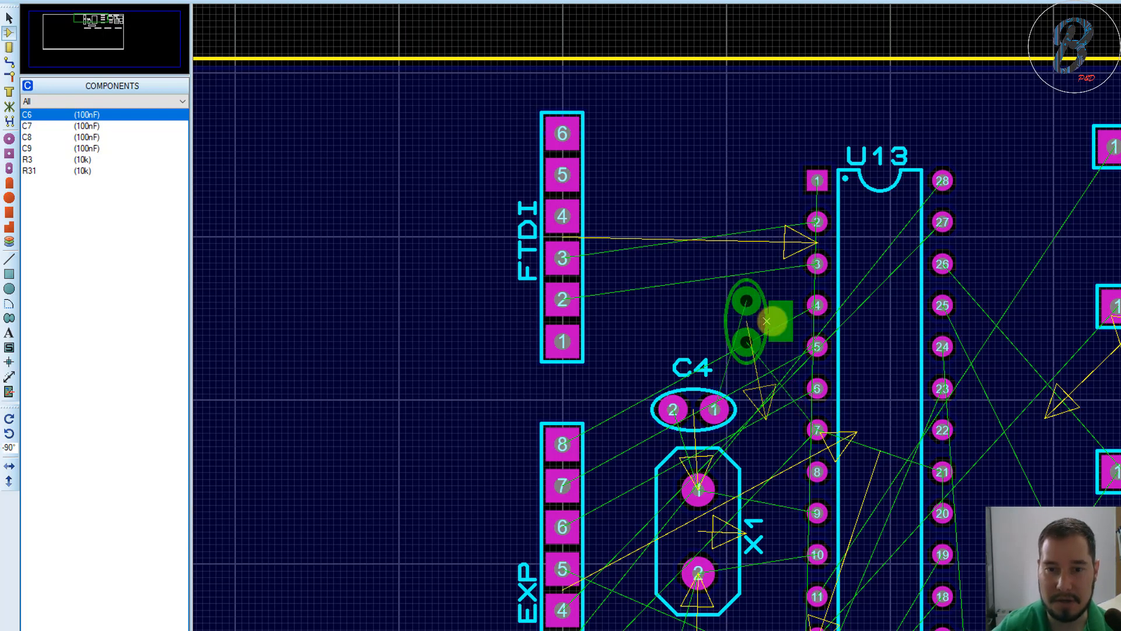
pyautogui.press('KP_Subtract')
pyautogui.press('KP_Subtract')
pyautogui.press('KP_Subtract')
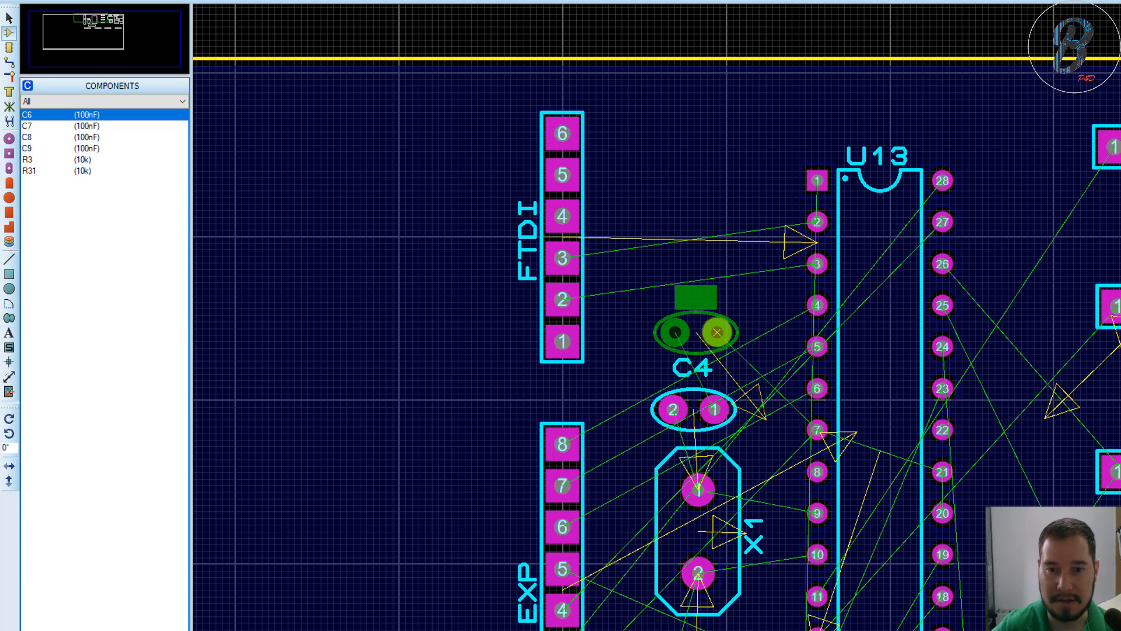
pyautogui.click(715, 329)
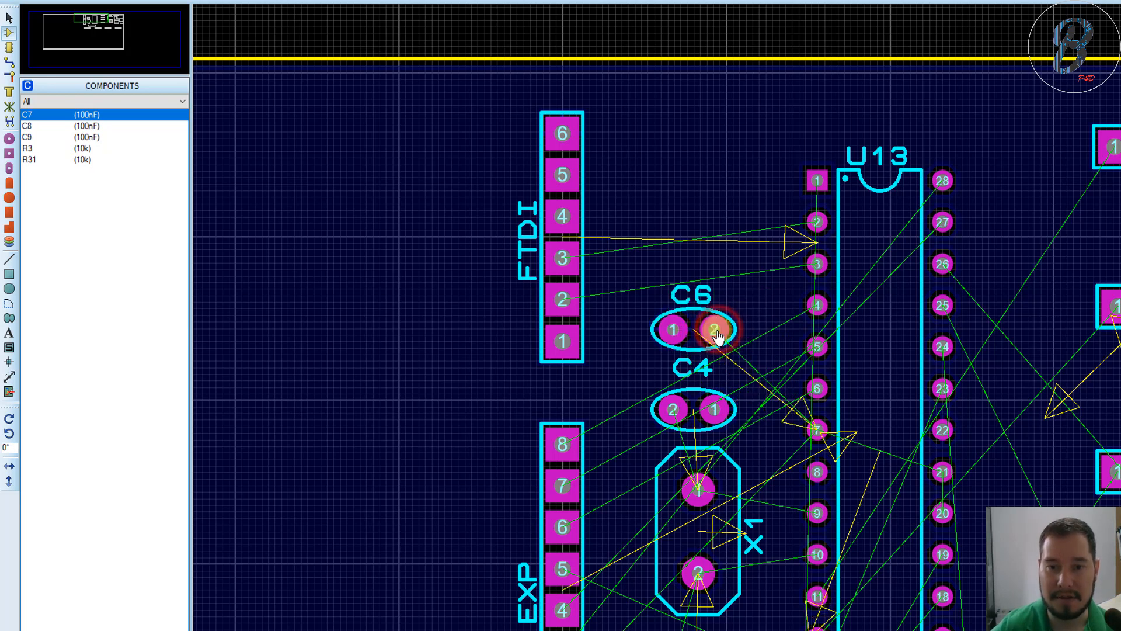
# Step: Change C6's package to a capacitor footprint with wider pad spacing, and shift C6 left to centre it above C4
pyautogui.doubleClick(715, 329)
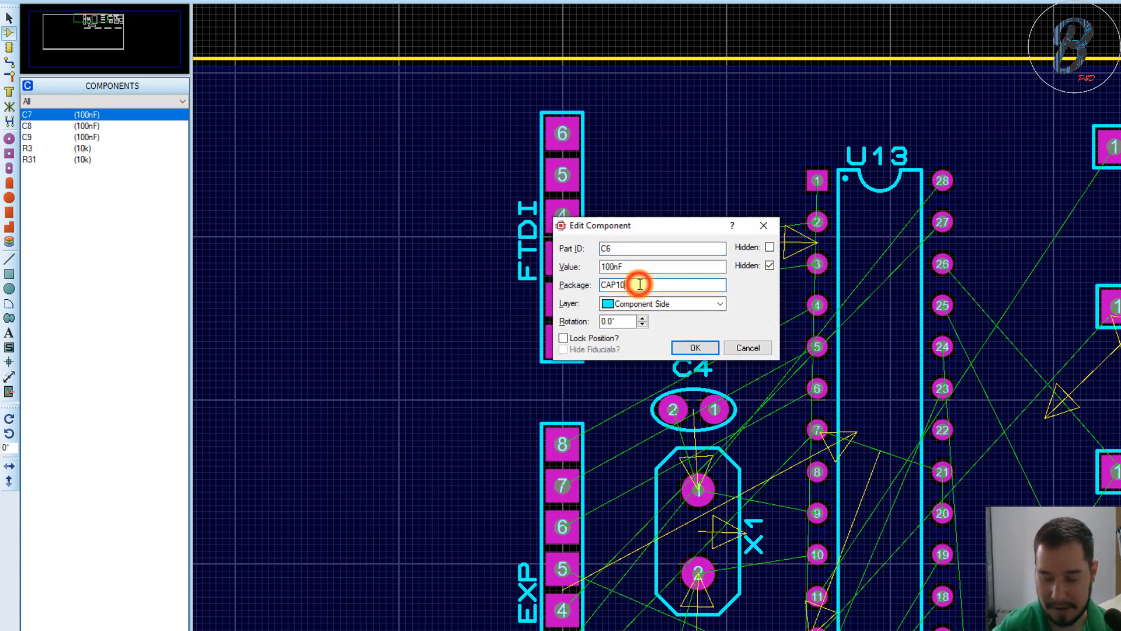
pyautogui.press('Return')
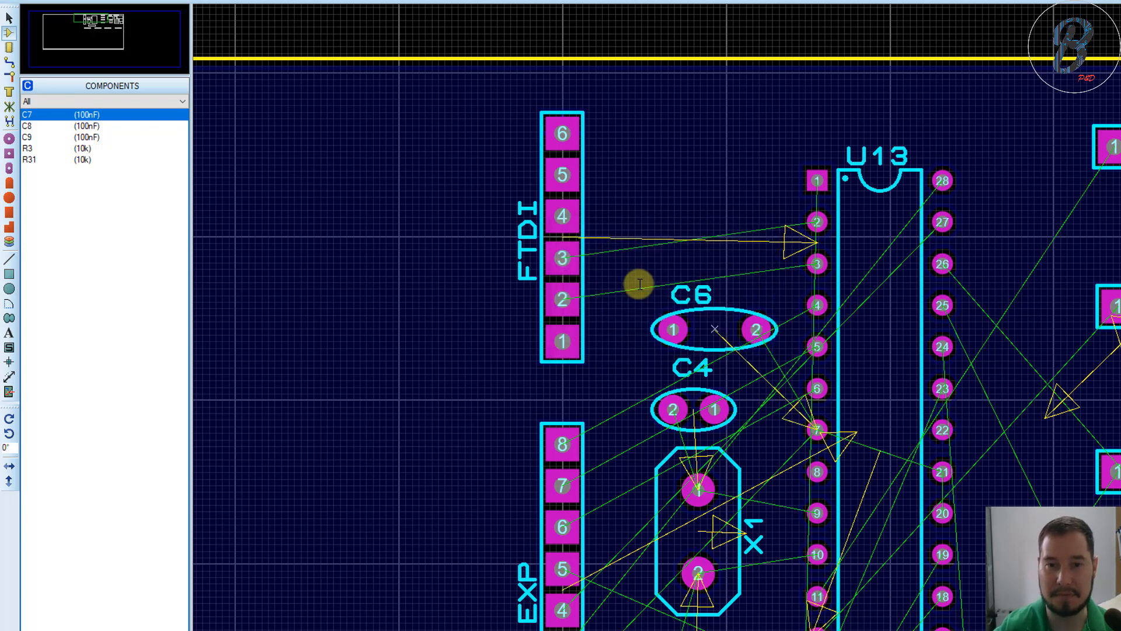
pyautogui.moveTo(757, 333); pyautogui.dragTo(733, 333)
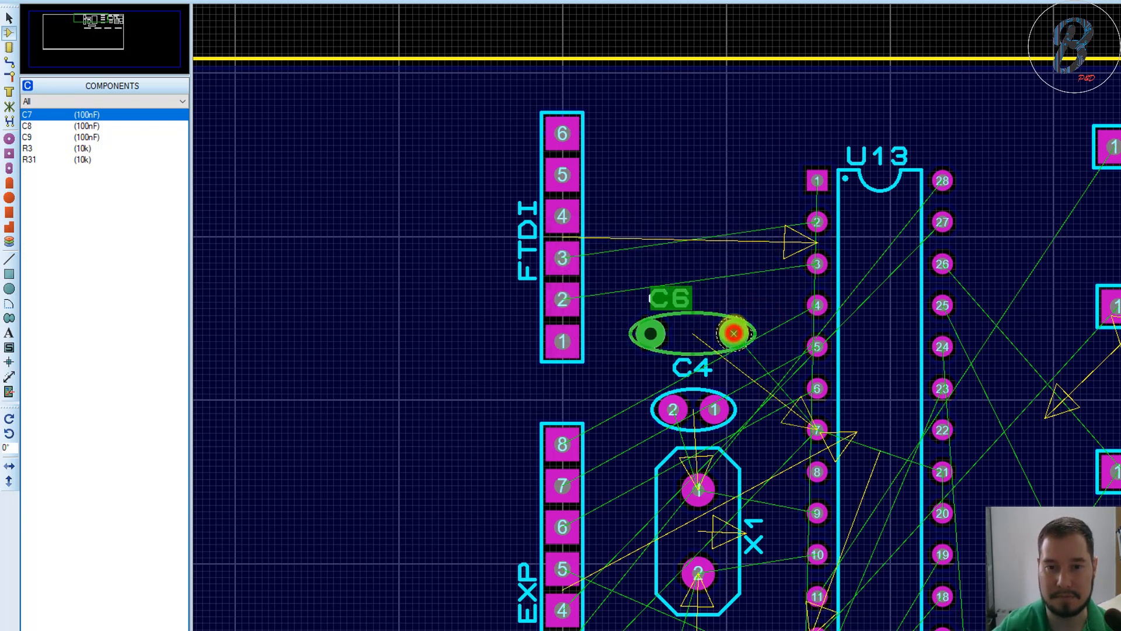
# Step: Place the 100nF capacitor C7 vertically at 90° between U13 and M3, beside U13's pins 20 and 21
pyautogui.click(108, 114)
pyautogui.click(350, 182)
pyautogui.click(438, 232)
pyautogui.scroll(-4, 766, 320)
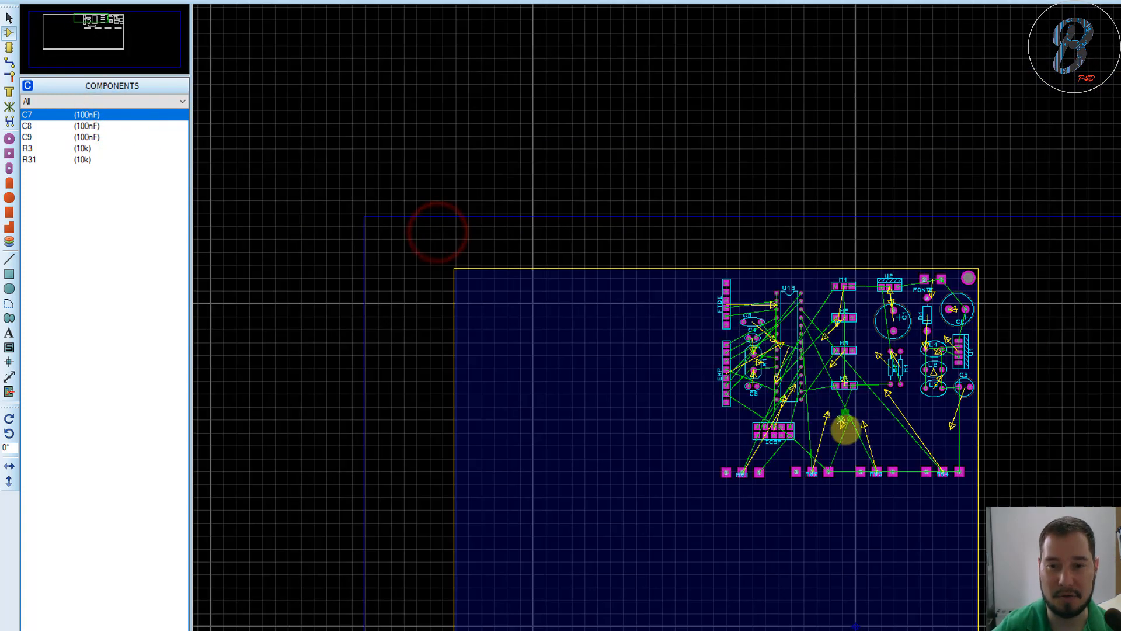
pyautogui.scroll(4, 846, 428)
pyautogui.scroll(-2, 769, 320)
pyautogui.scroll(-3, 778, 303)
pyautogui.scroll(4, 766, 321)
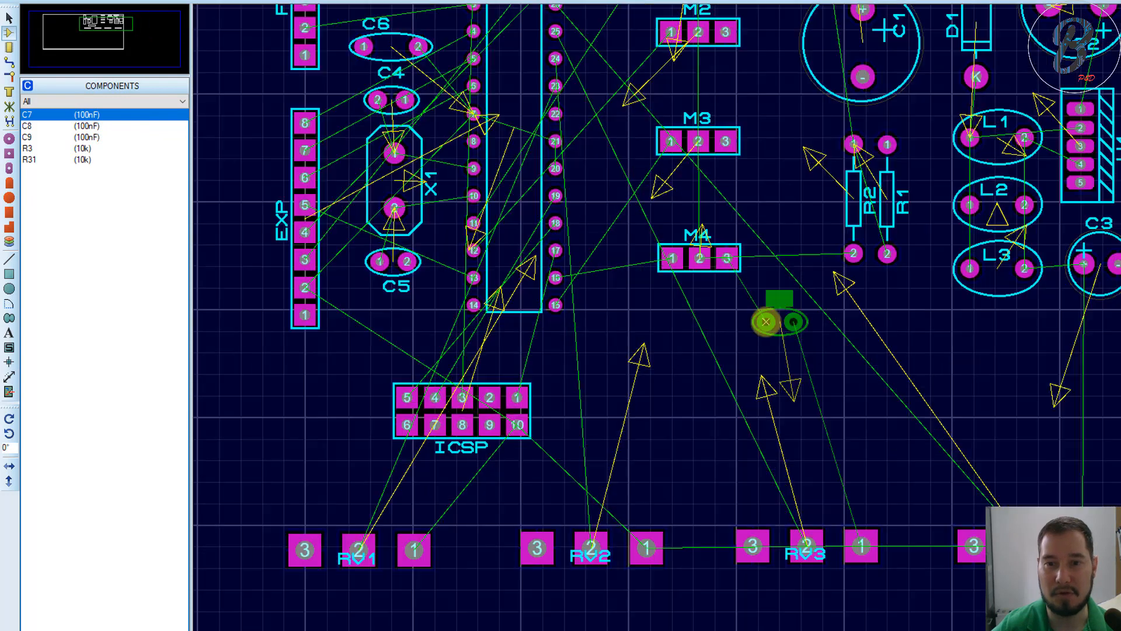
pyautogui.scroll(-2, 752, 326)
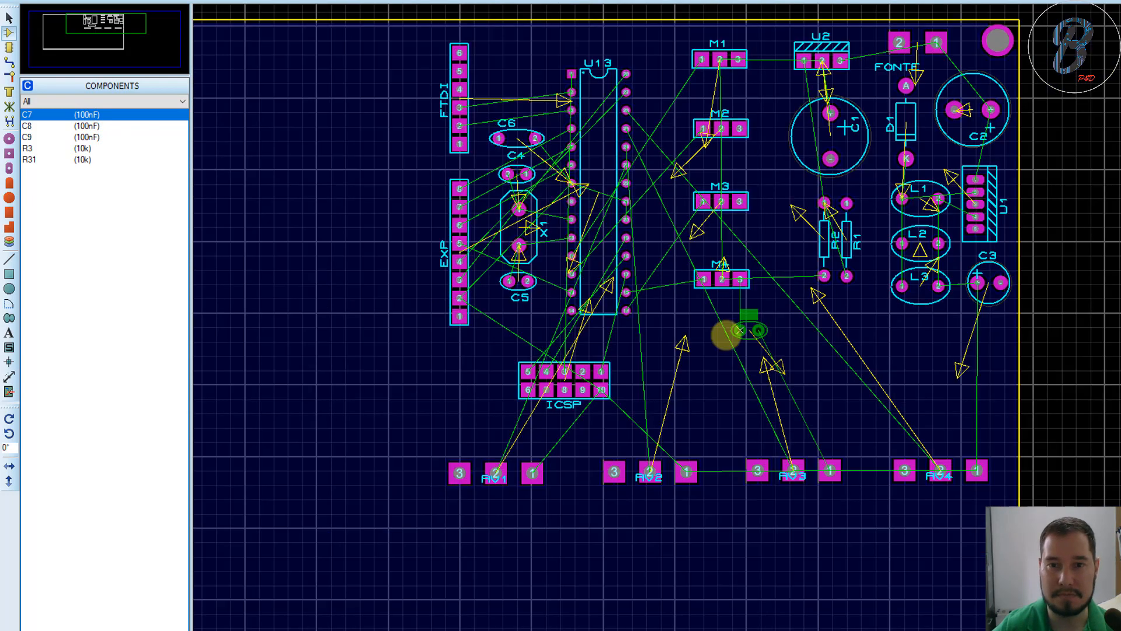
pyautogui.scroll(1, 748, 347)
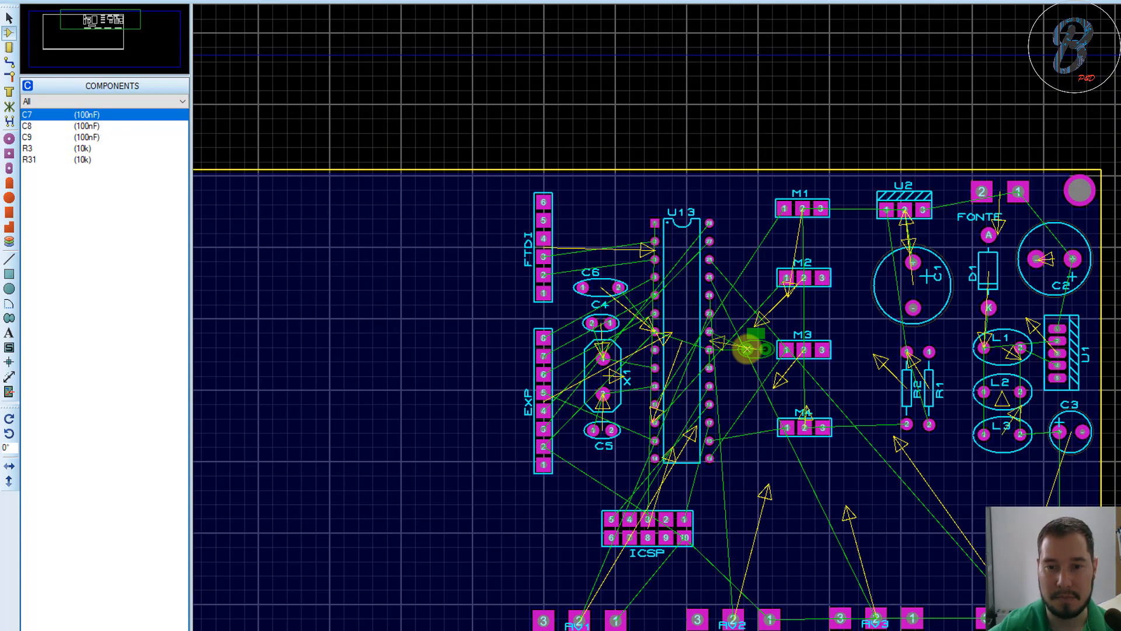
pyautogui.scroll(3, 748, 348)
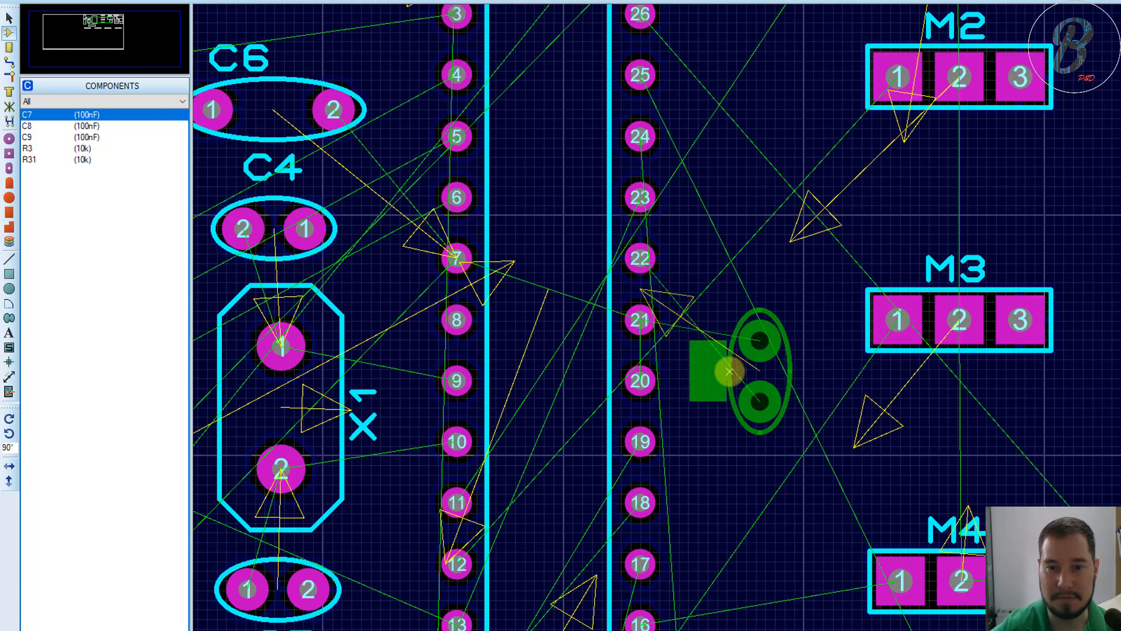
pyautogui.click(729, 372)
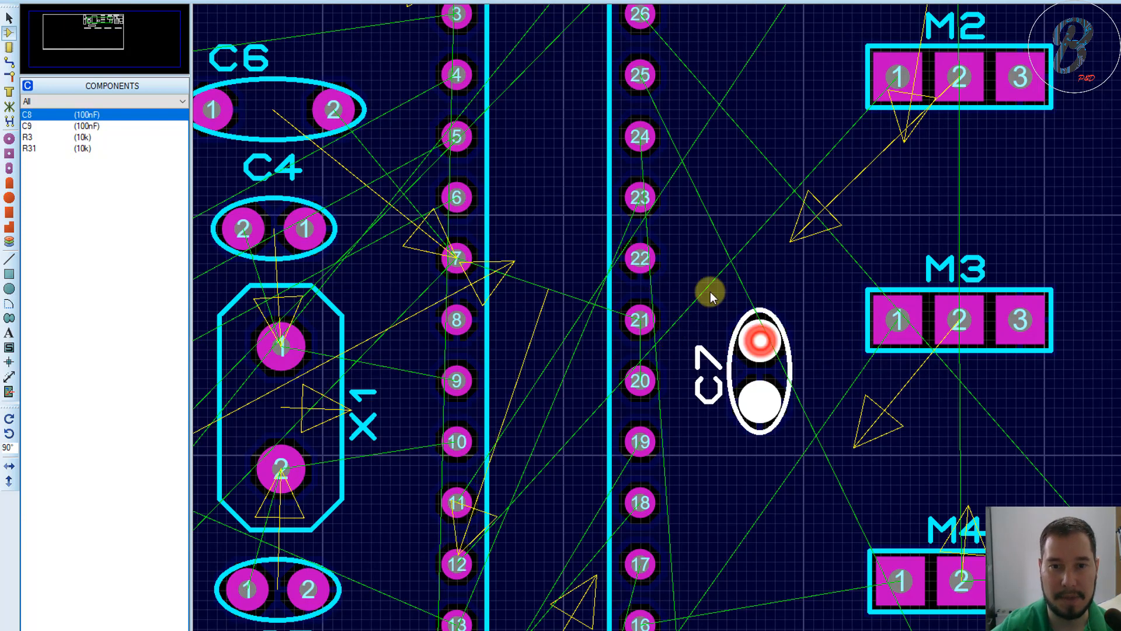
# Step: Change C7's package to a capacitor footprint with wider pad spacing, then align C7 with U13's pin 21 and move its label to its right side
pyautogui.click(640, 285)
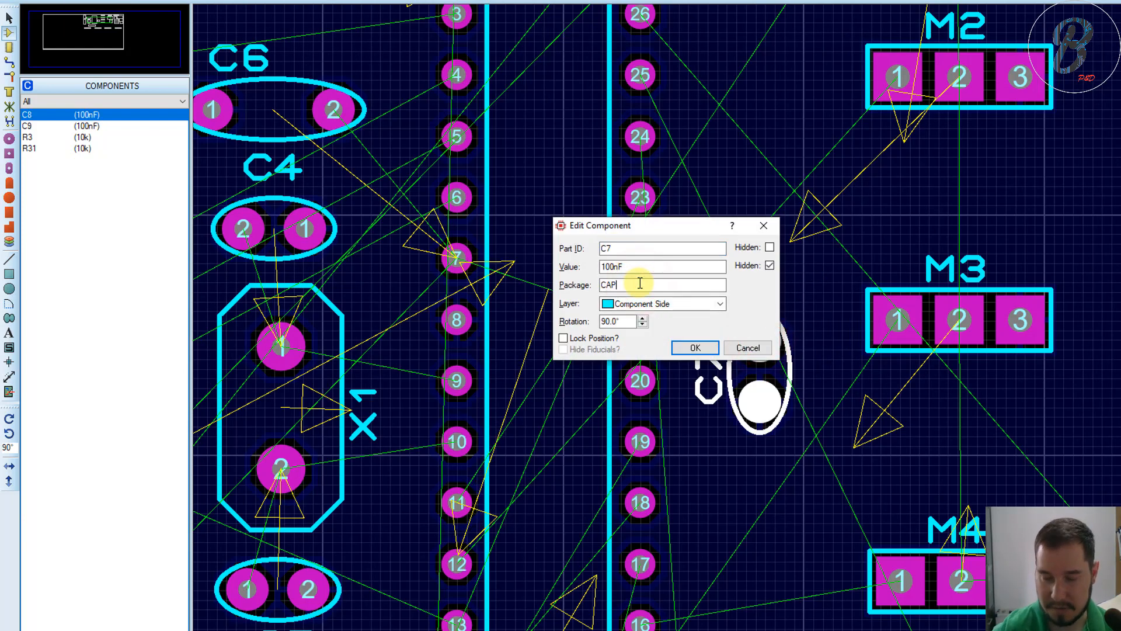
pyautogui.press('Return')
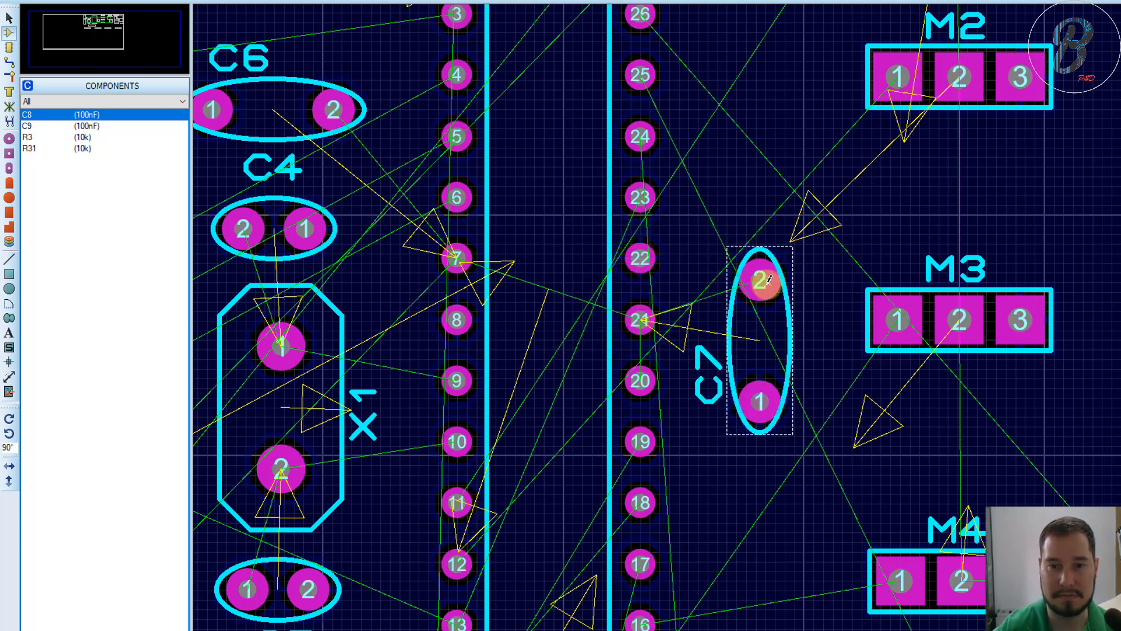
pyautogui.moveTo(758, 281); pyautogui.dragTo(763, 320)
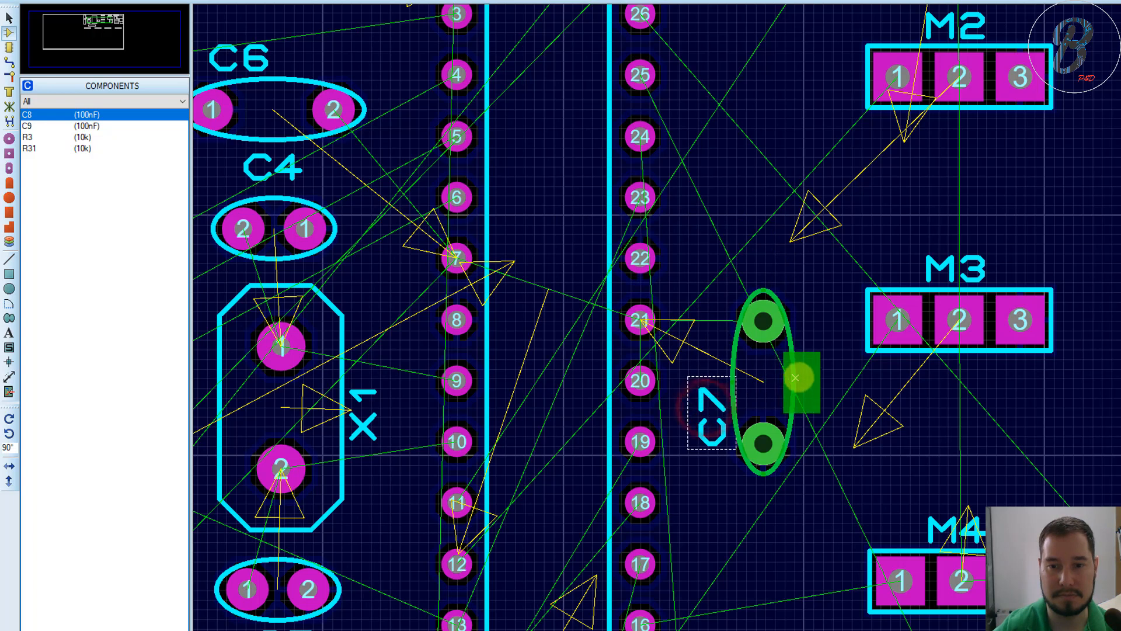
pyautogui.moveTo(806, 377); pyautogui.dragTo(806, 382)
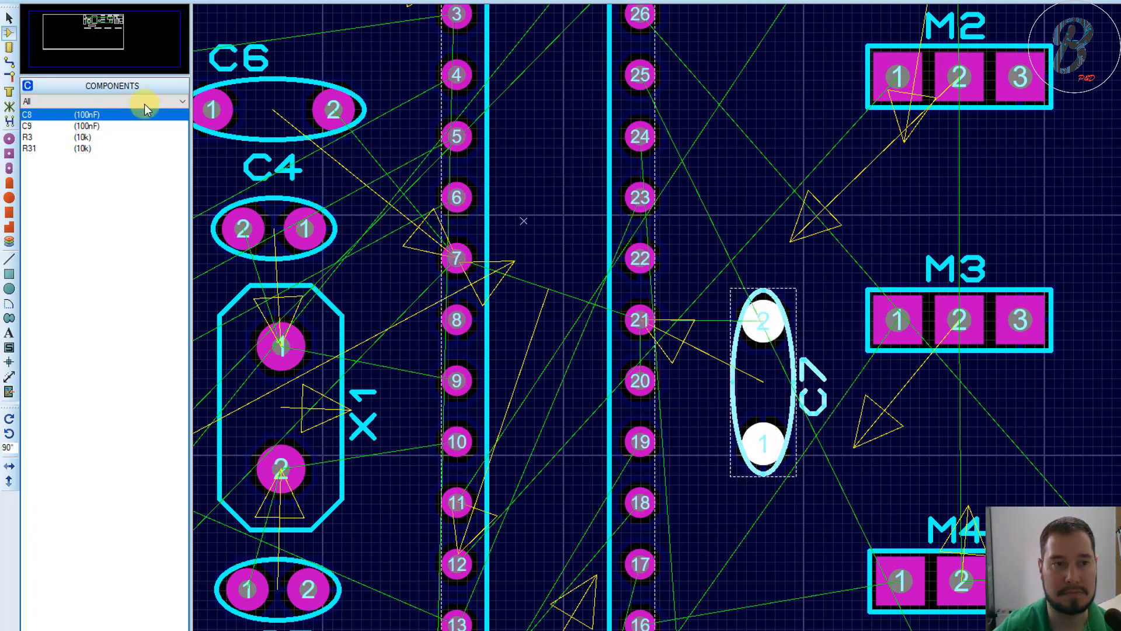
# Step: Place the 10k resistors R3 and R31 vertically at 90° side by side below M4, with R31 left of R3
pyautogui.click(82, 137)
pyautogui.click(80, 149)
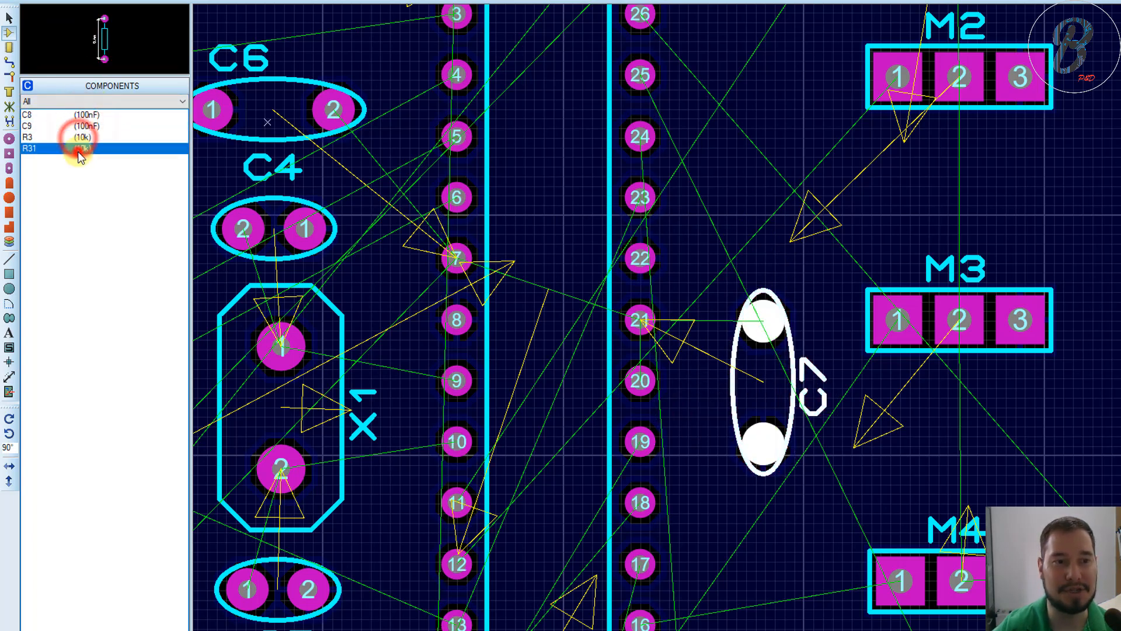
pyautogui.click(77, 137)
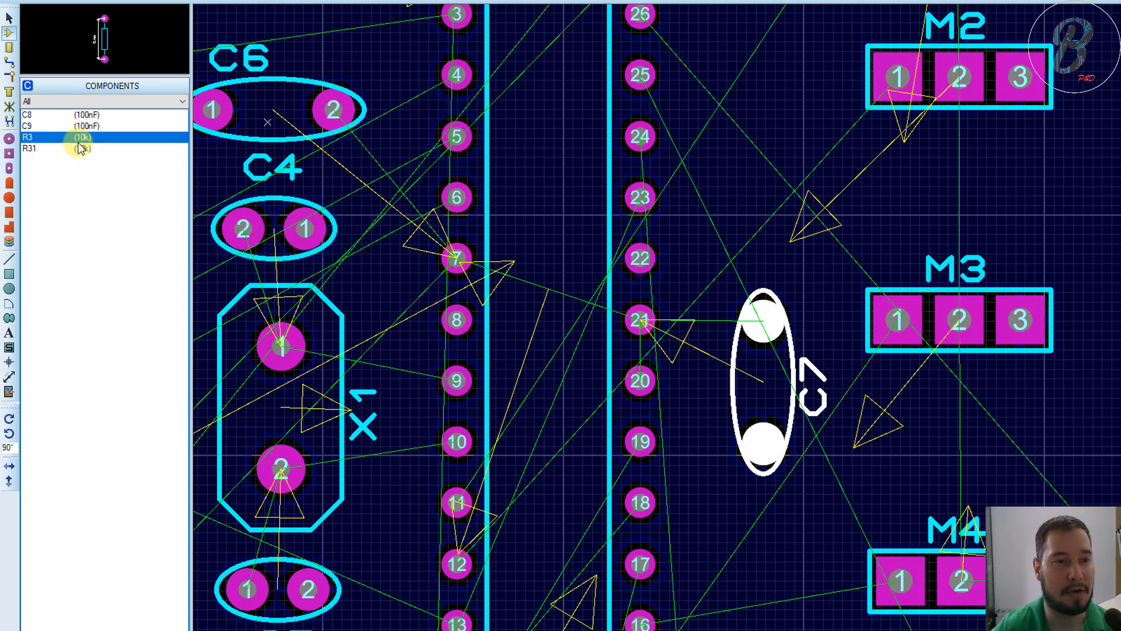
pyautogui.click(82, 147)
pyautogui.click(80, 138)
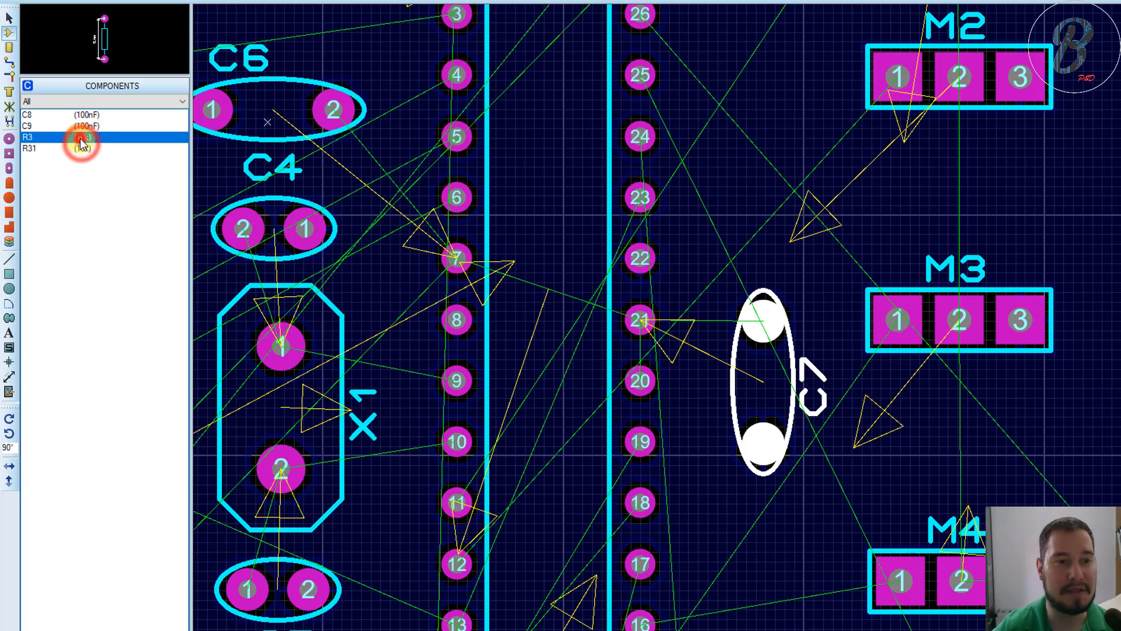
pyautogui.click(72, 150)
pyautogui.click(78, 138)
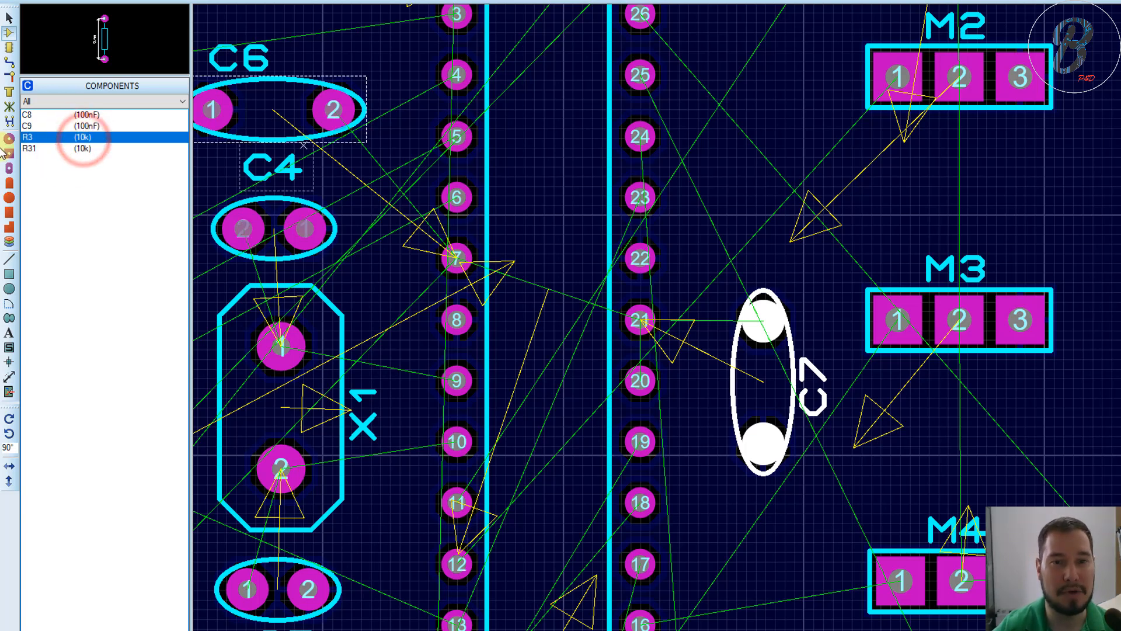
pyautogui.scroll(-3, 766, 321)
pyautogui.click(878, 460)
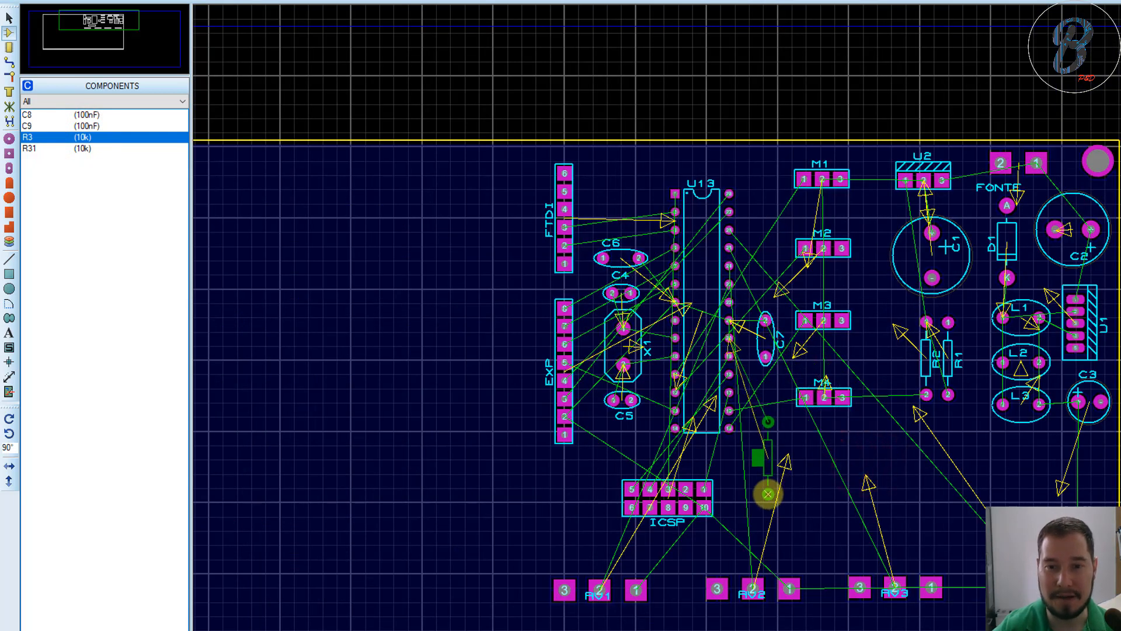
pyautogui.click(883, 507)
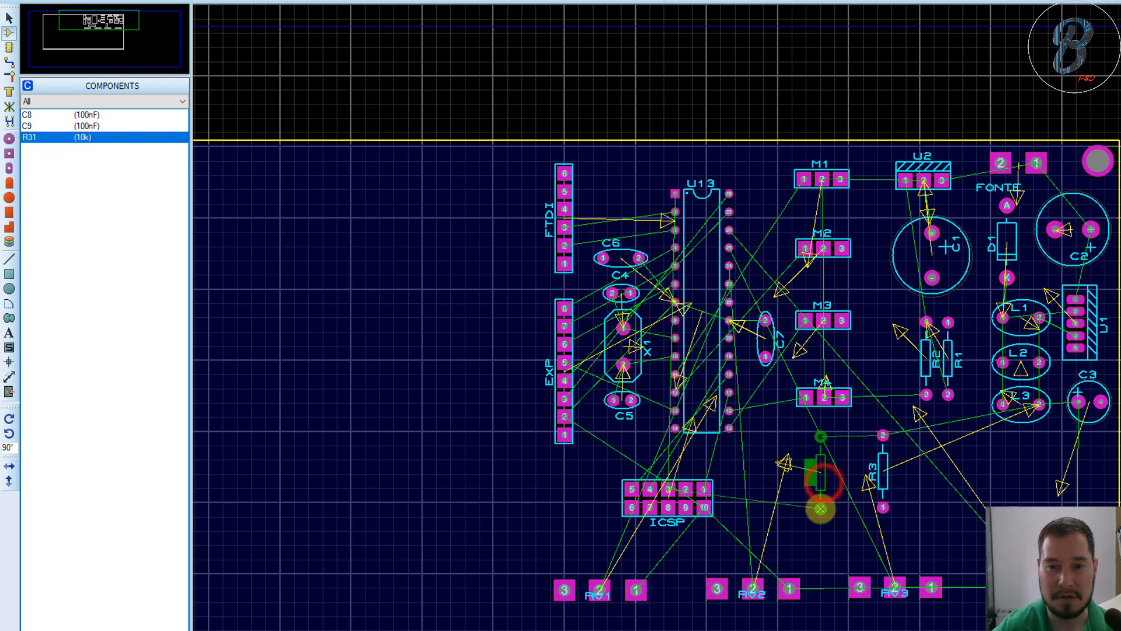
pyautogui.click(820, 512)
# Step: Show R31 in the schematic to check its connections, and return to the board layout
pyautogui.rightClick(827, 486)
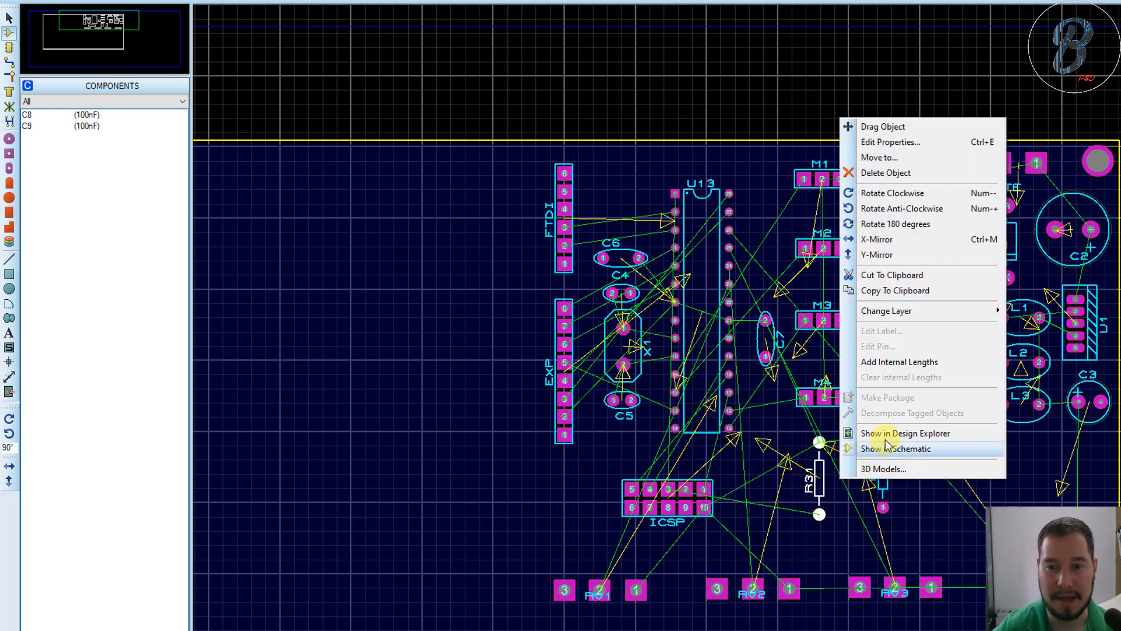
pyautogui.click(906, 448)
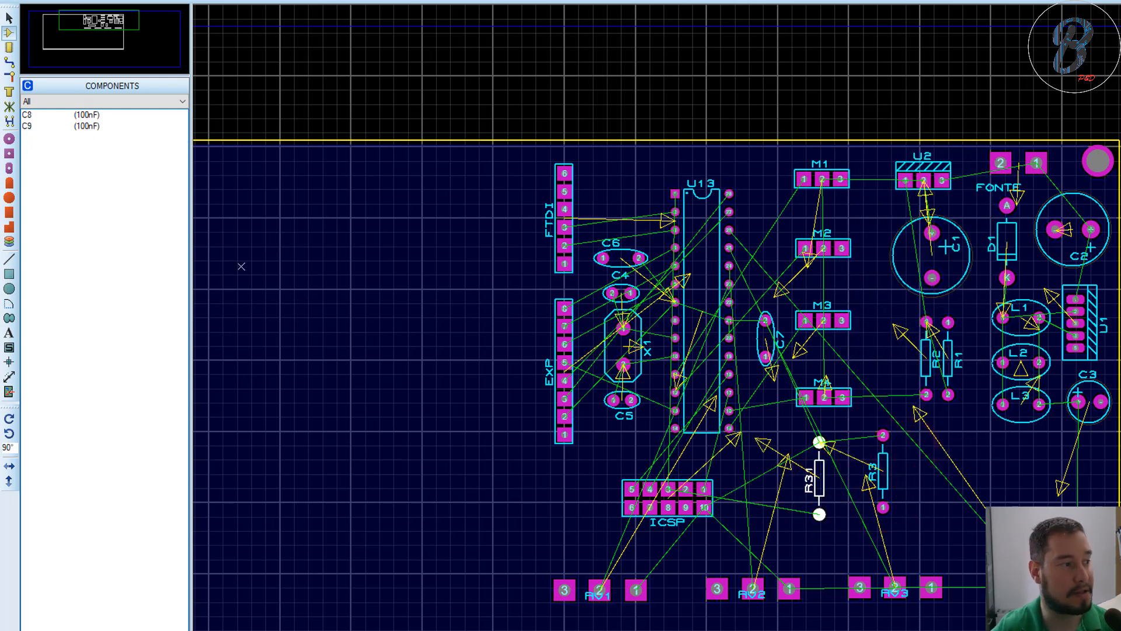
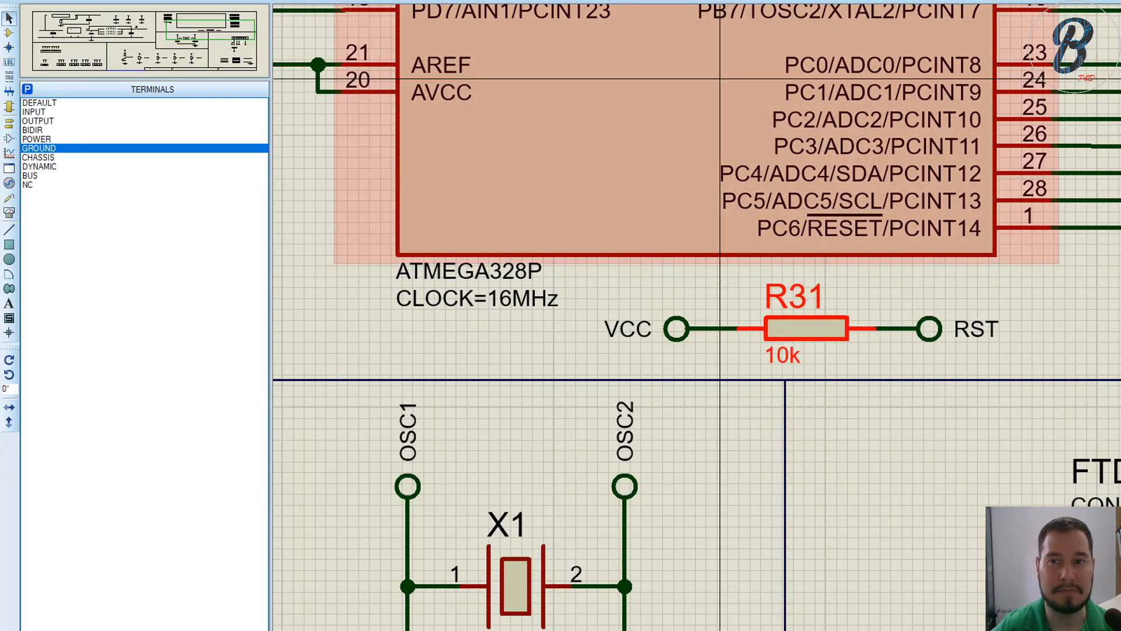
pyautogui.moveTo(720, 2); pyautogui.dragTo(0, 265)
# Step: Move R31 left and slightly down so it stands just right of the ICSP connector
pyautogui.scroll(2, 853, 403)
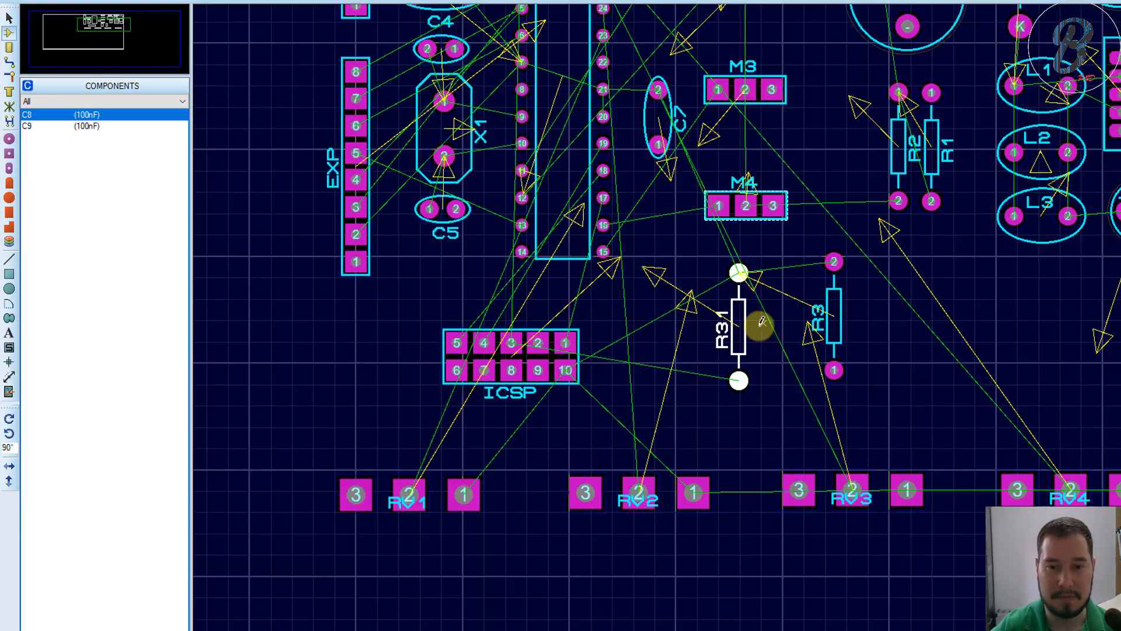
pyautogui.click(819, 490)
pyautogui.moveTo(746, 341); pyautogui.dragTo(631, 357)
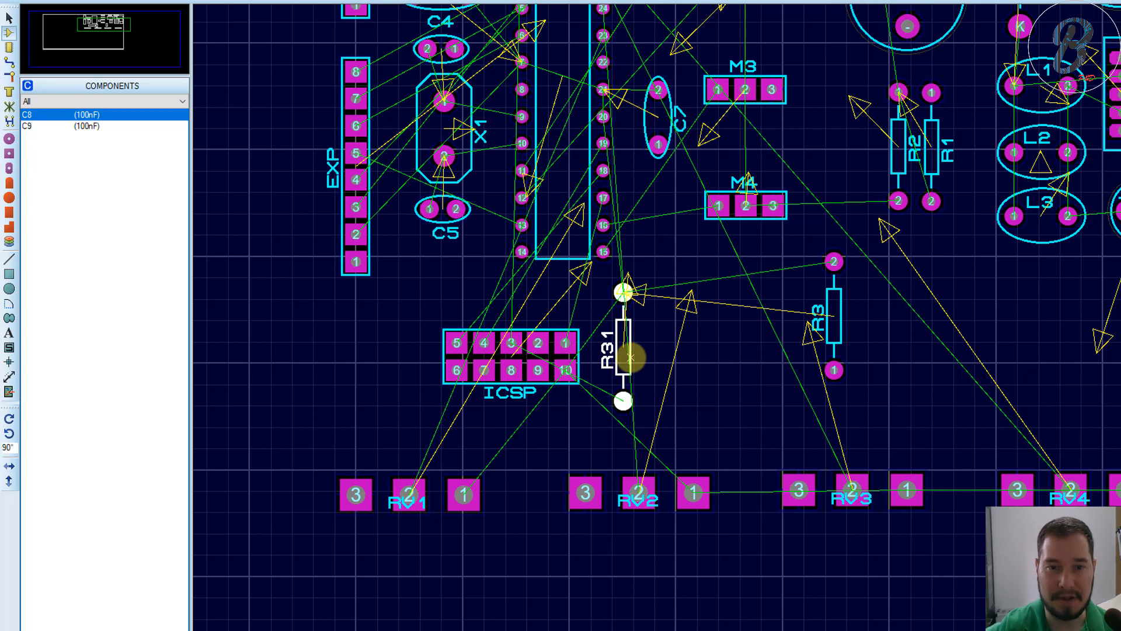
# Step: Move R31 away from the ICSP connector to the upper right of U13, between the chip and M1
pyautogui.press('KP_Add')
pyautogui.press('KP_Add')
pyautogui.scroll(-1, 657, 234)
pyautogui.scroll(1, 679, 212)
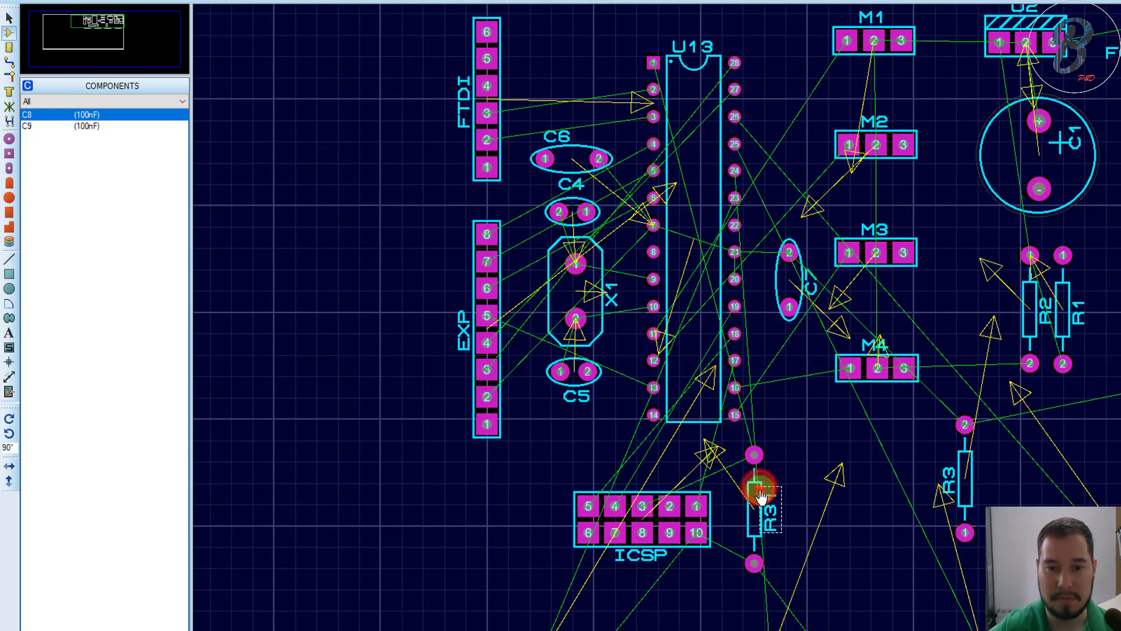
pyautogui.moveTo(759, 490); pyautogui.dragTo(787, 163)
pyautogui.doubleClick(758, 589)
pyautogui.press('Escape')
pyautogui.scroll(-1, 771, 321)
pyautogui.scroll(2, 771, 303)
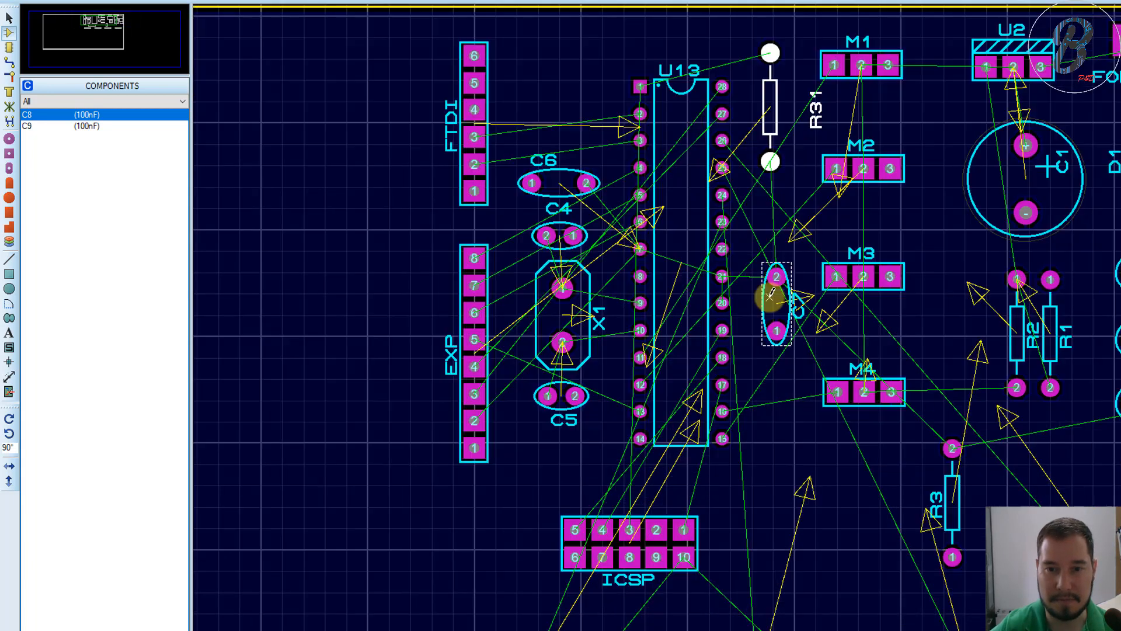
pyautogui.scroll(-1, 766, 331)
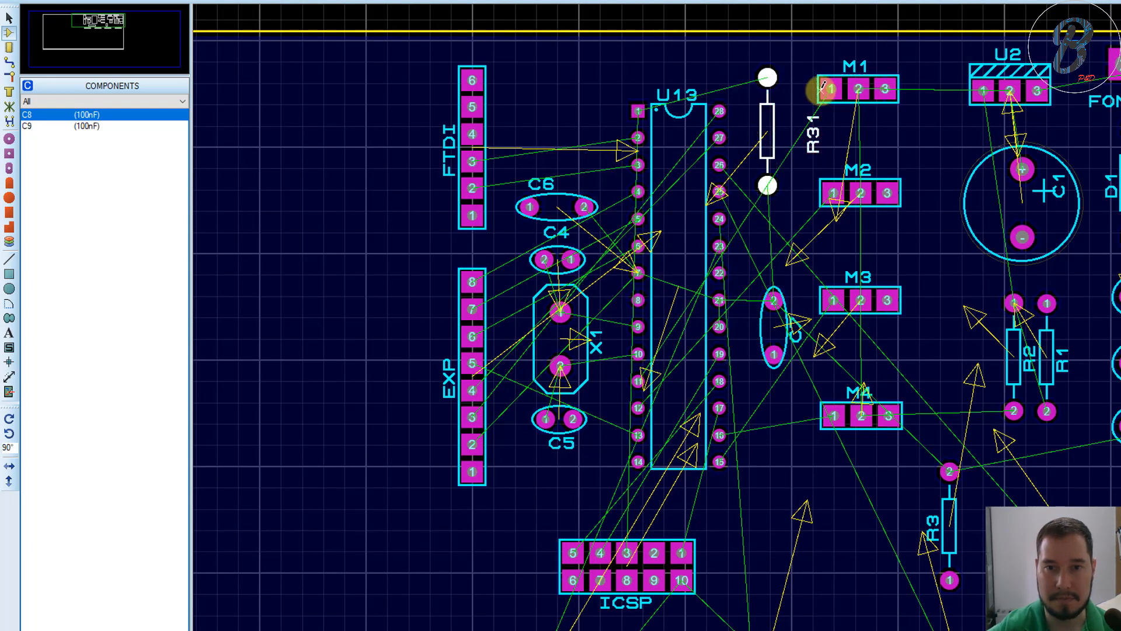
# Step: Rotate R31 to horizontal and place it centred above U13, then shift U13 slightly down to make room for it
pyautogui.press('KP_Add')
pyautogui.press('KP_Add')
pyautogui.press('KP_Add')
pyautogui.press('KP_Add')
pyautogui.press('KP_Add')
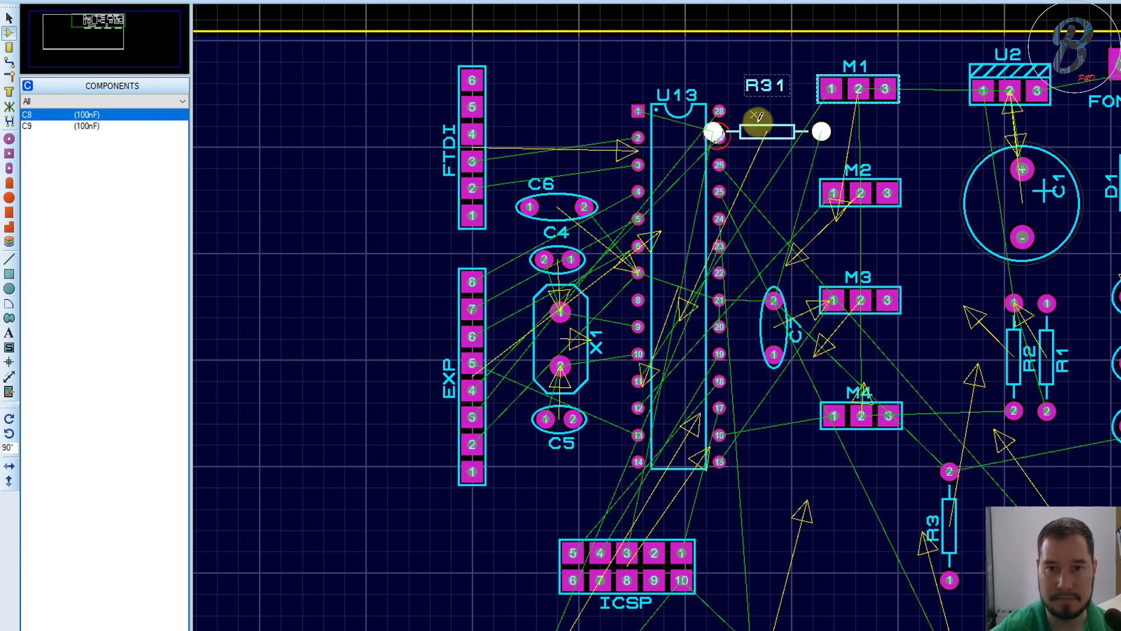
pyautogui.moveTo(773, 130)
pyautogui.mouseDown()
pyautogui.moveTo(727, 64)
pyautogui.moveTo(684, 67)
pyautogui.moveTo(683, 48)
pyautogui.moveTo(703, 112)
pyautogui.moveTo(624, 494)
pyautogui.mouseUp()
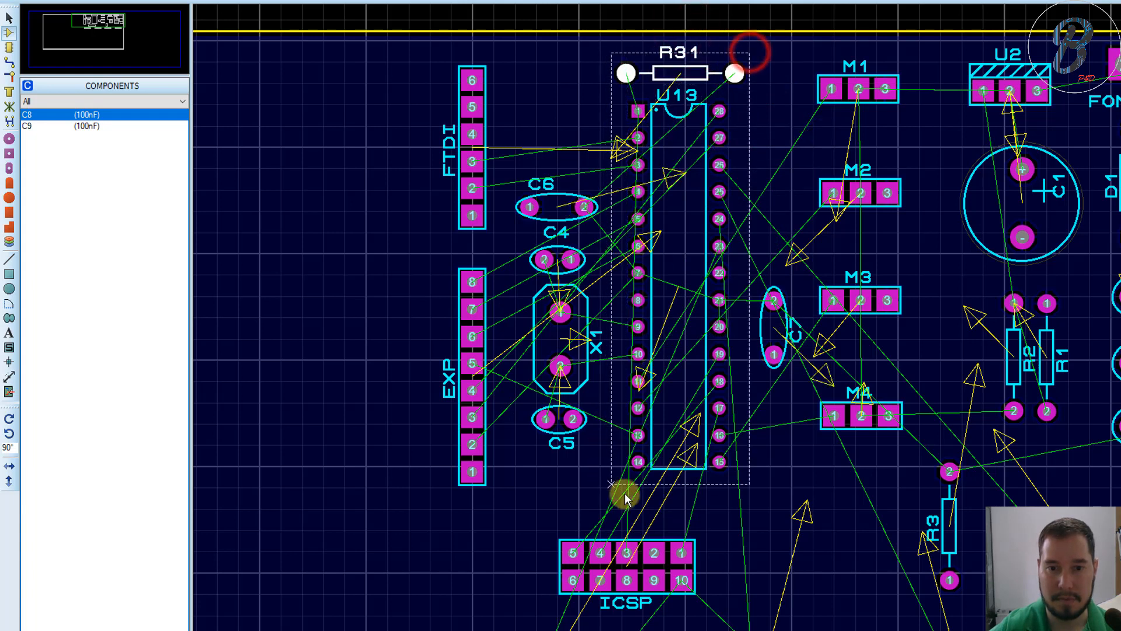
pyautogui.moveTo(695, 434); pyautogui.dragTo(695, 462)
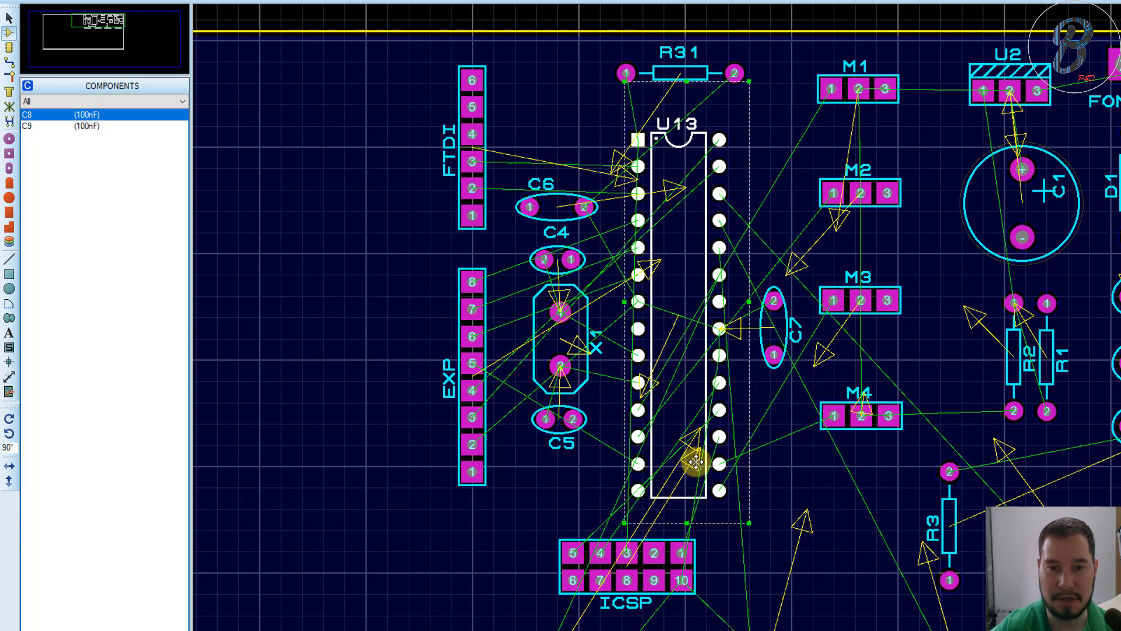
# Step: Shift C6, C4, X1 and C5 together slightly down, between U13 and the FTDI and EXP connectors
pyautogui.click(581, 127)
pyautogui.moveTo(595, 135); pyautogui.dragTo(521, 501)
pyautogui.moveTo(558, 403); pyautogui.dragTo(562, 408)
# Step: Move the ICSP connector right so it stands just below the lower-right corner of U13
pyautogui.scroll(-1, 681, 521)
pyautogui.scroll(1, 754, 309)
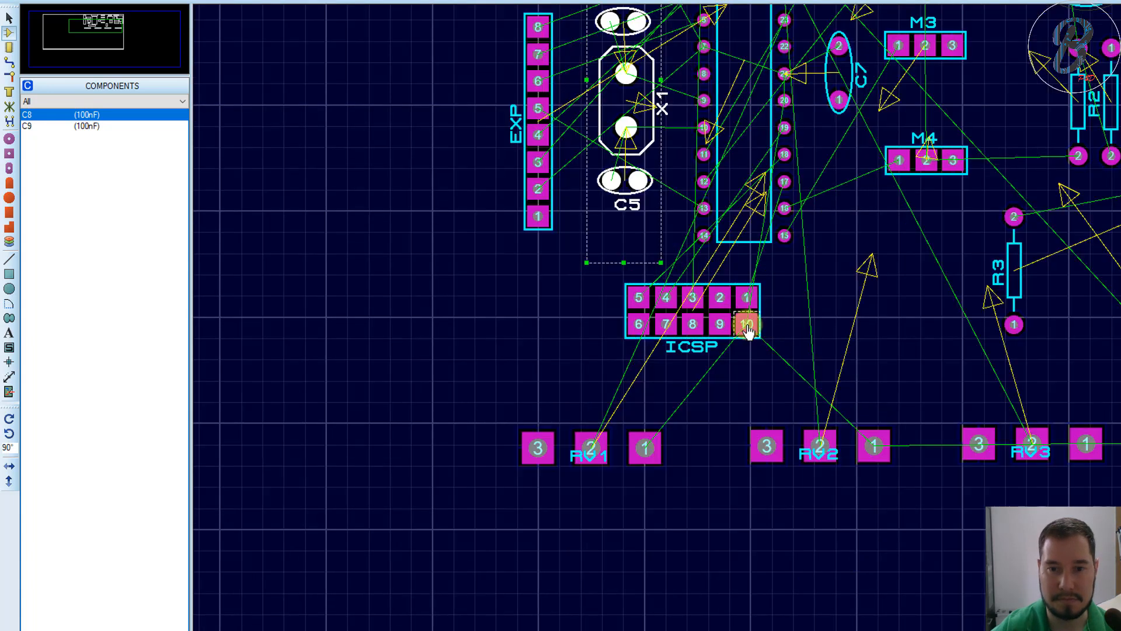
pyautogui.moveTo(748, 330); pyautogui.dragTo(858, 330)
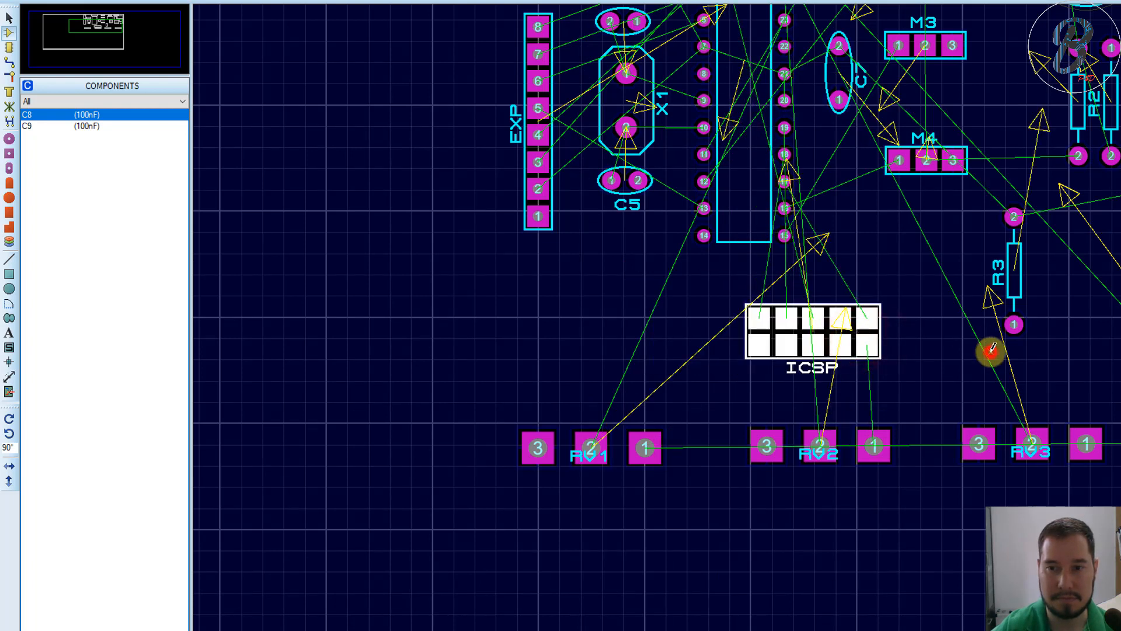
pyautogui.click(990, 351)
pyautogui.scroll(-1, 839, 265)
pyautogui.scroll(1, 838, 265)
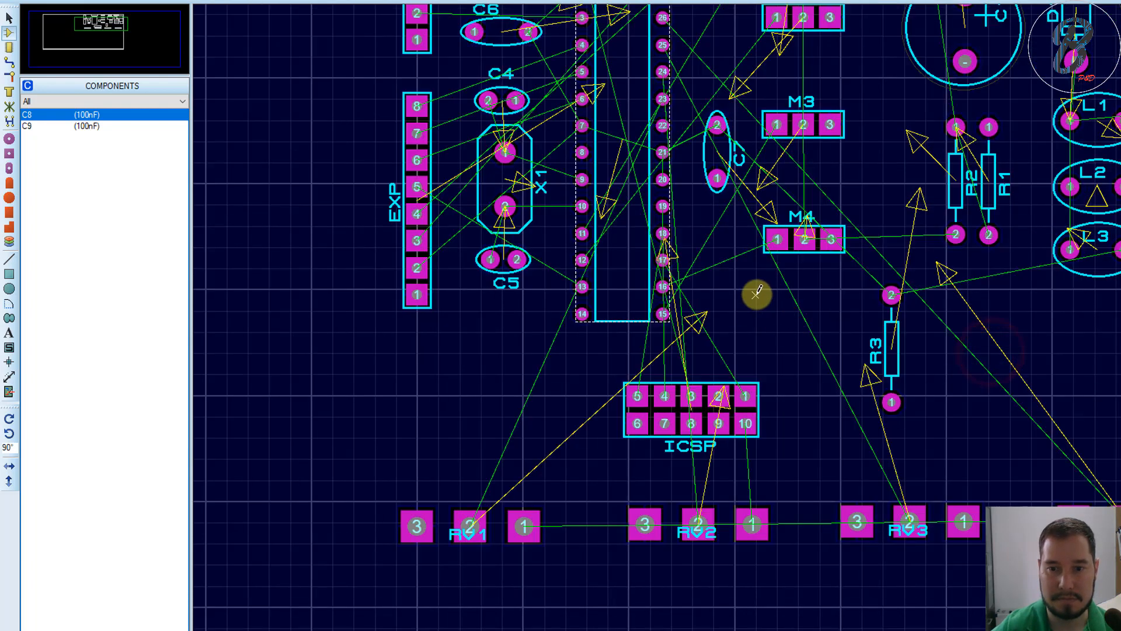
# Step: Move R3 slightly up, keeping it vertical below and to the right of M4
pyautogui.rightClick(897, 331)
pyautogui.click(952, 289)
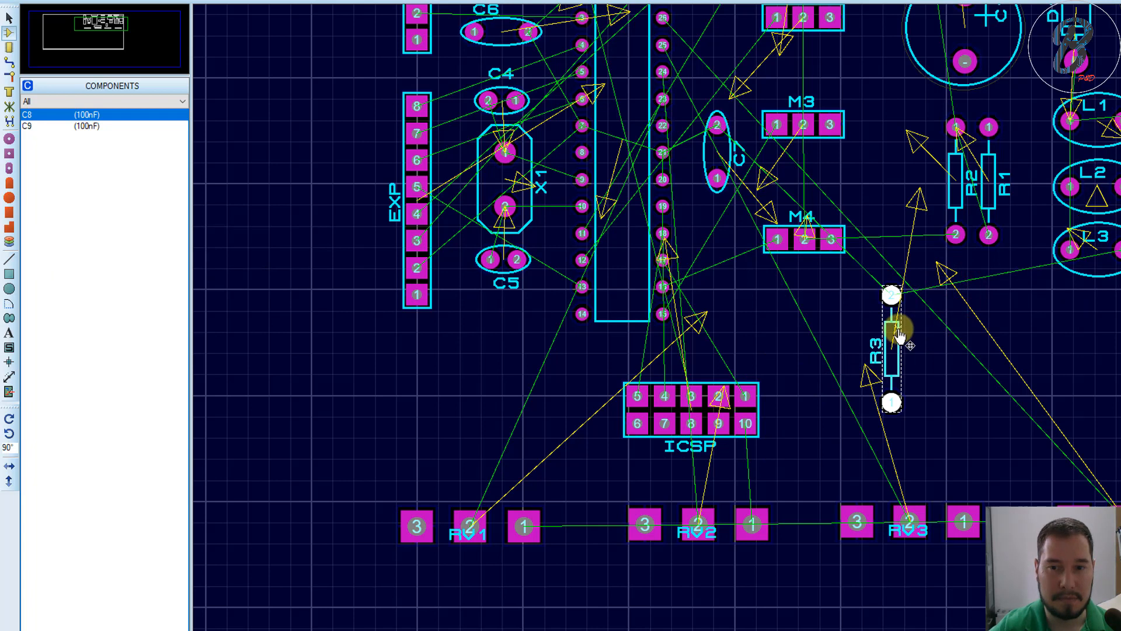
pyautogui.scroll(-2, 753, 350)
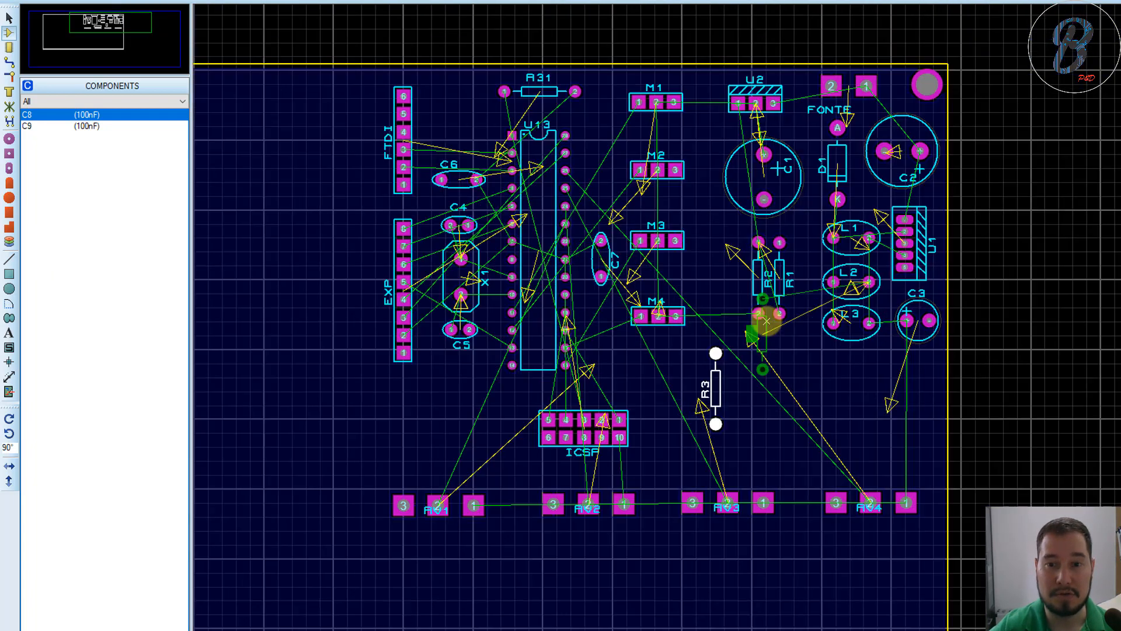
pyautogui.moveTo(766, 321); pyautogui.dragTo(720, 369)
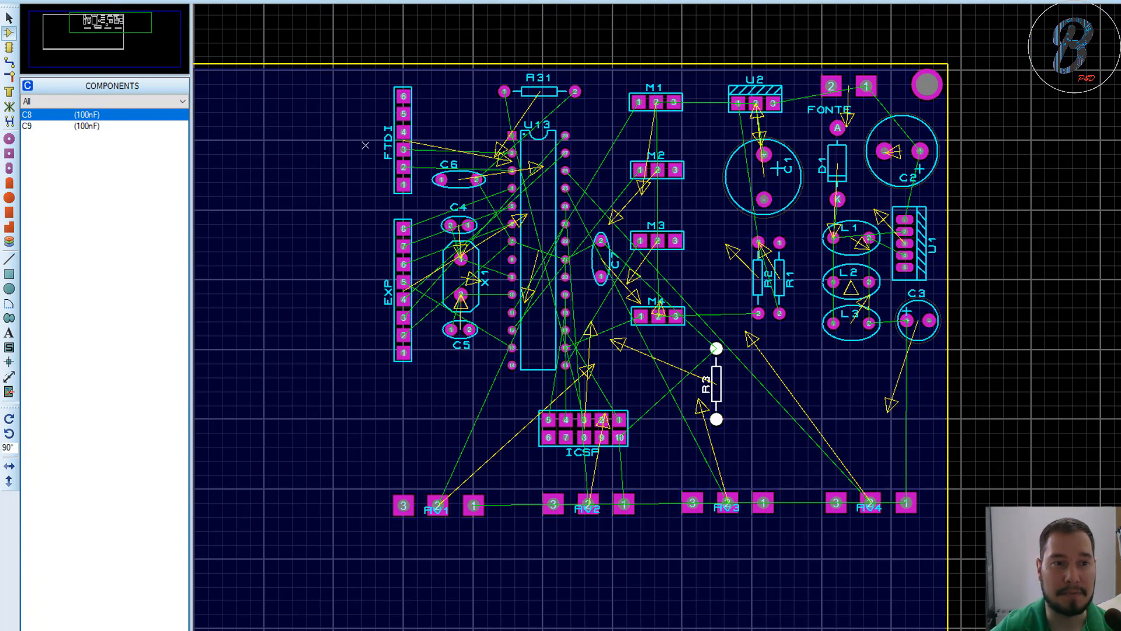
# Step: In the schematic, clear the exclusion of button B01 from the PCB layout, and return to the board layout
pyautogui.click(54, 126)
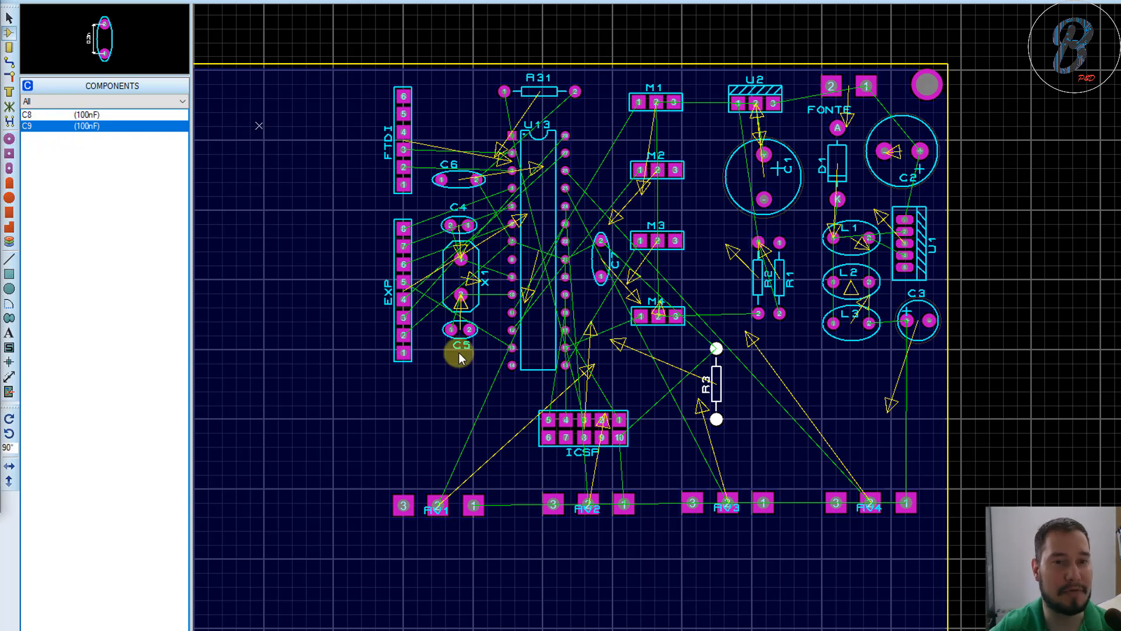
pyautogui.hotkey('alt', 'Tab')
pyautogui.scroll(-2, 920, 373)
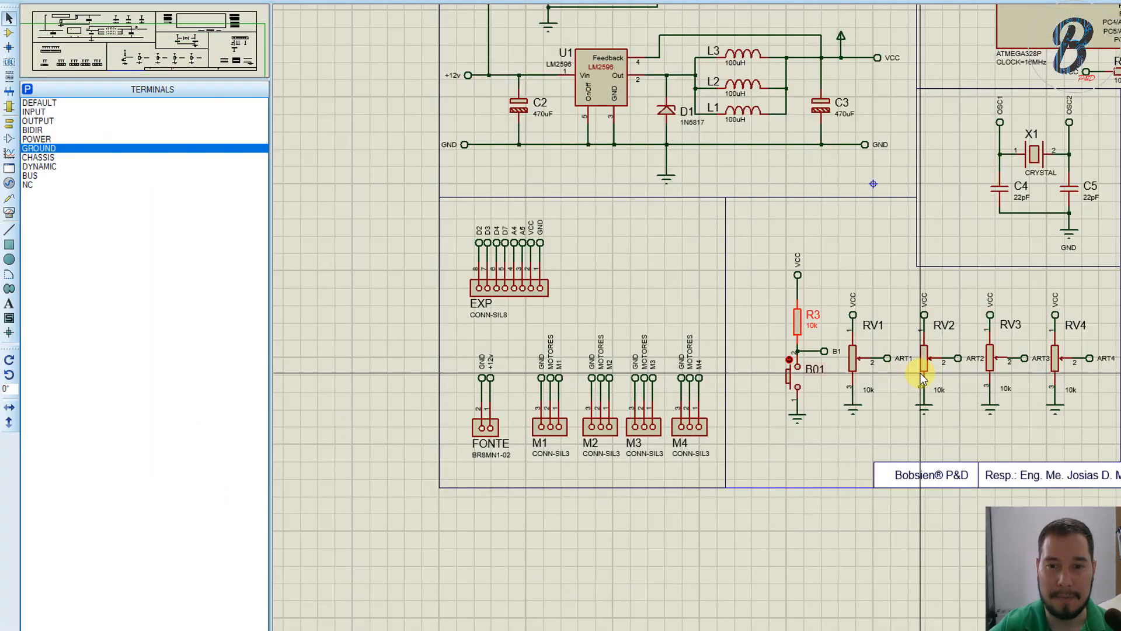
pyautogui.scroll(3, 731, 325)
pyautogui.rightClick(535, 305)
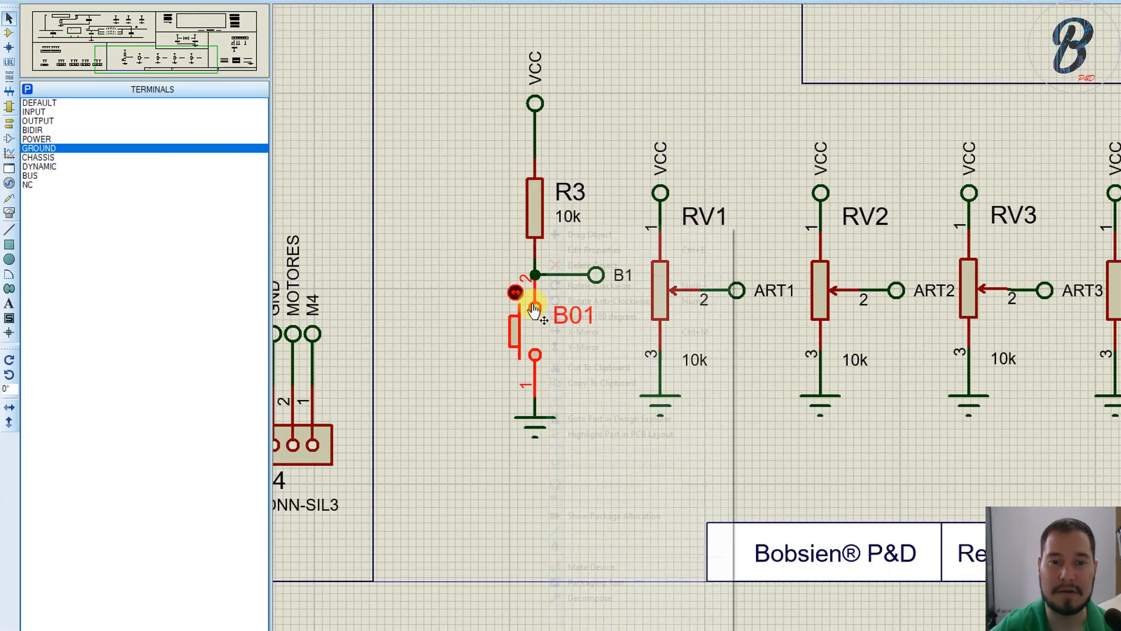
pyautogui.click(596, 254)
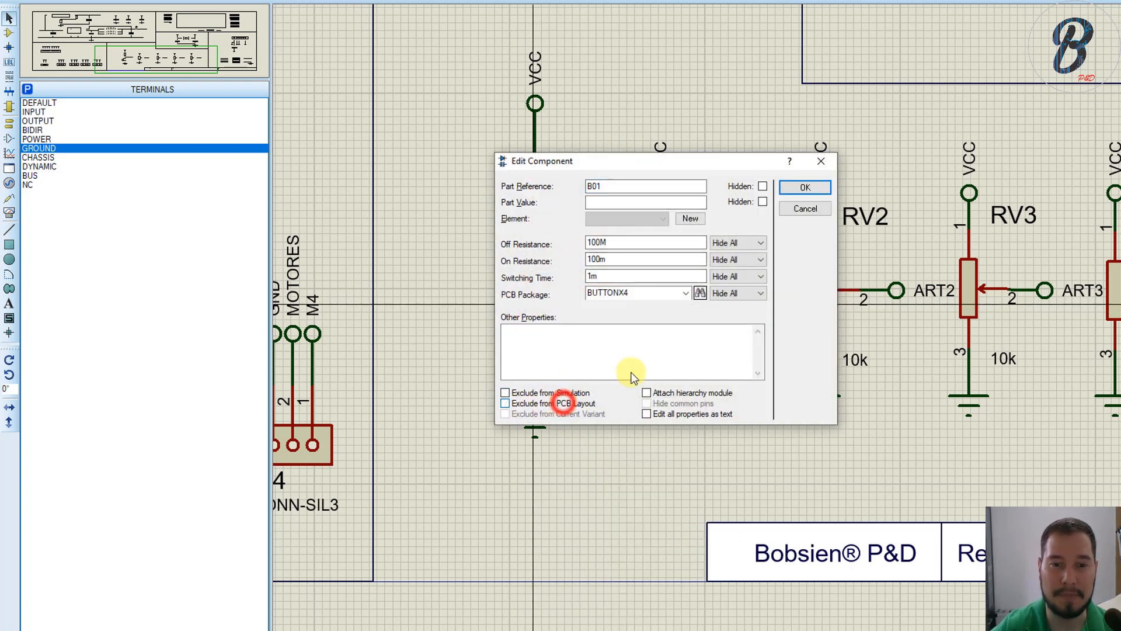
pyautogui.click(798, 188)
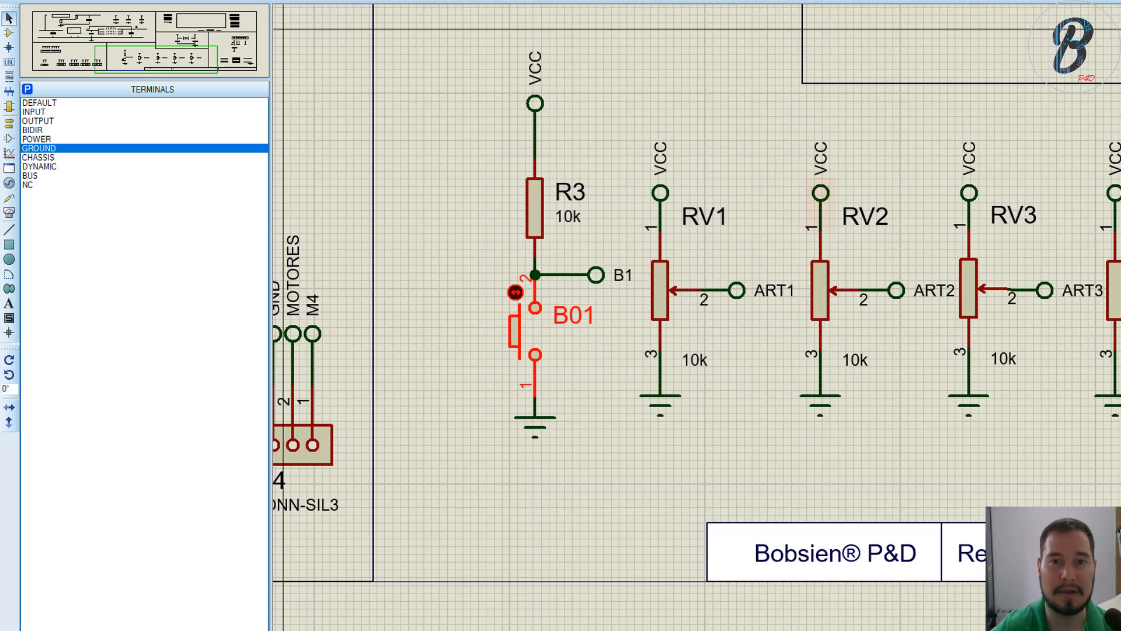
pyautogui.hotkey('alt', 'Tab')
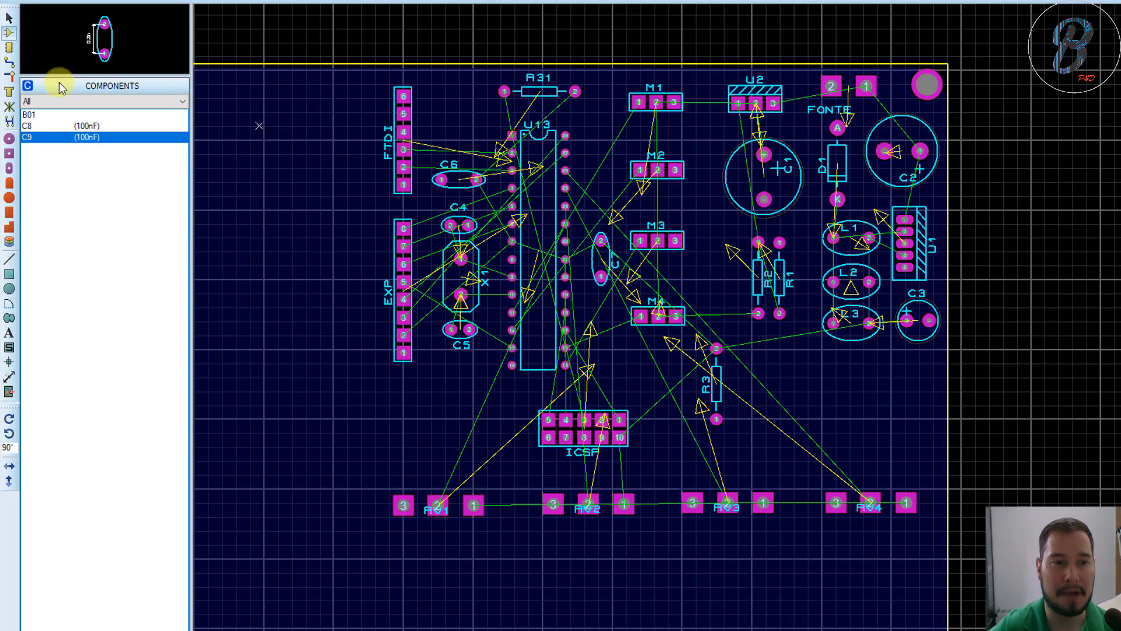
# Step: Place button B01 on the board to the right of R3, above RV3 and RV4
pyautogui.click(28, 115)
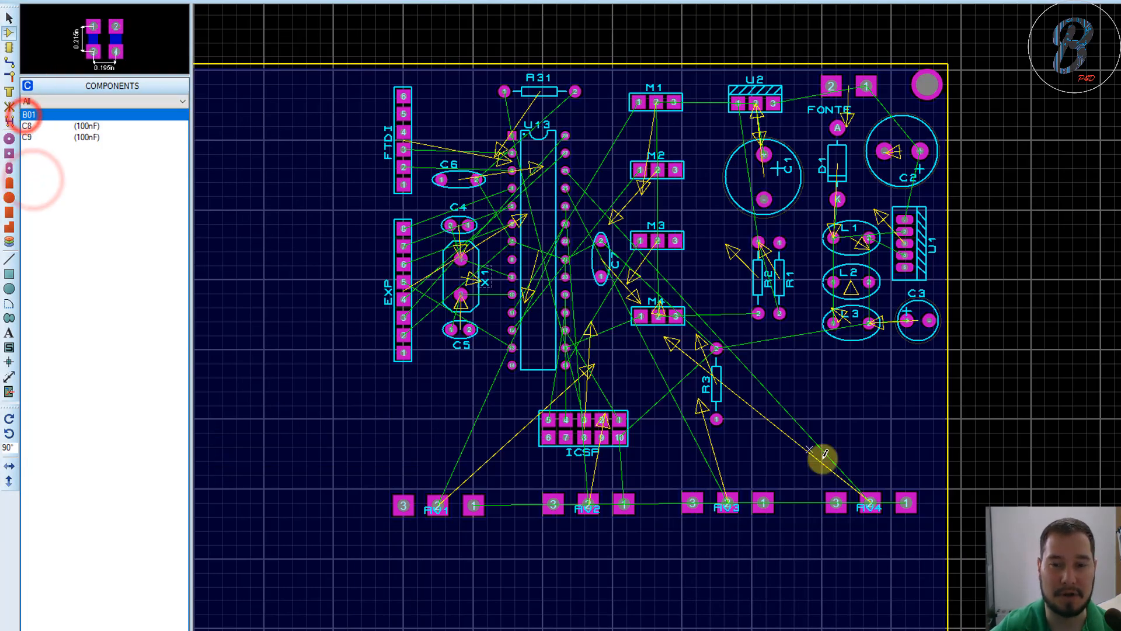
pyautogui.click(809, 426)
pyautogui.scroll(4, 759, 327)
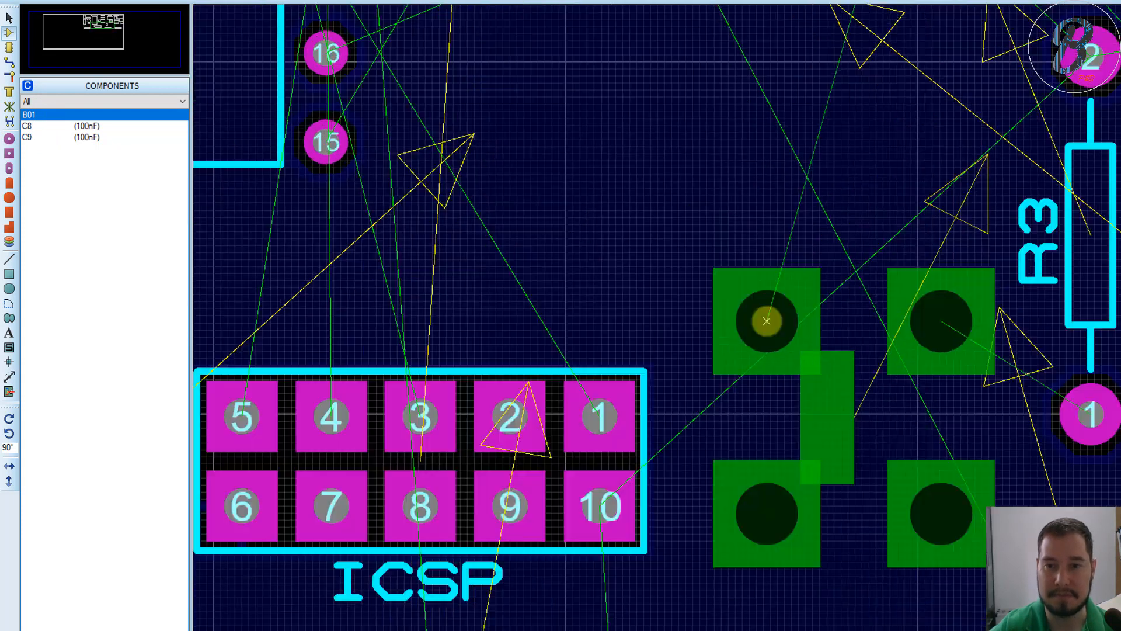
pyautogui.scroll(-3, 763, 321)
pyautogui.click(934, 280)
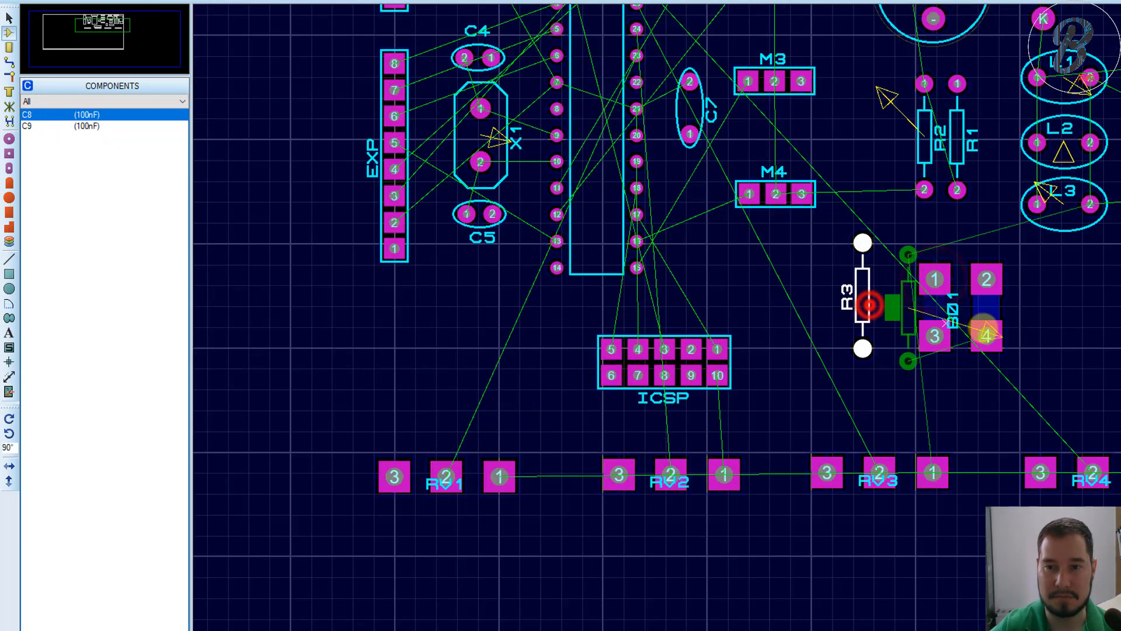
# Step: Move R3 to the right side of B01, next to its pads 2 and 4
pyautogui.moveTo(870, 312); pyautogui.dragTo(1068, 327)
pyautogui.moveTo(893, 244); pyautogui.dragTo(850, 368)
pyautogui.hotkey('ctrl', 'z')
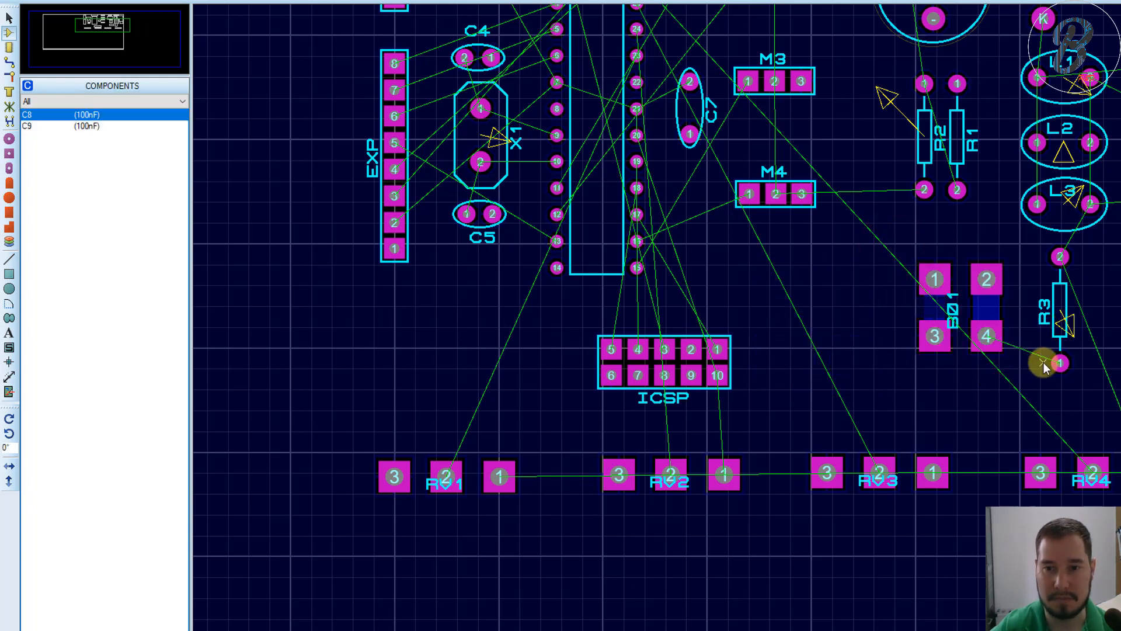
# Step: Move B01 and R3 together to the area below the EXP connector, just above RV1
pyautogui.click(9, 18)
pyautogui.moveTo(876, 237); pyautogui.dragTo(1101, 422)
pyautogui.moveTo(1071, 380)
pyautogui.mouseDown()
pyautogui.moveTo(650, 395)
pyautogui.moveTo(437, 339)
pyautogui.moveTo(590, 380)
pyautogui.moveTo(486, 360)
pyautogui.mouseUp()
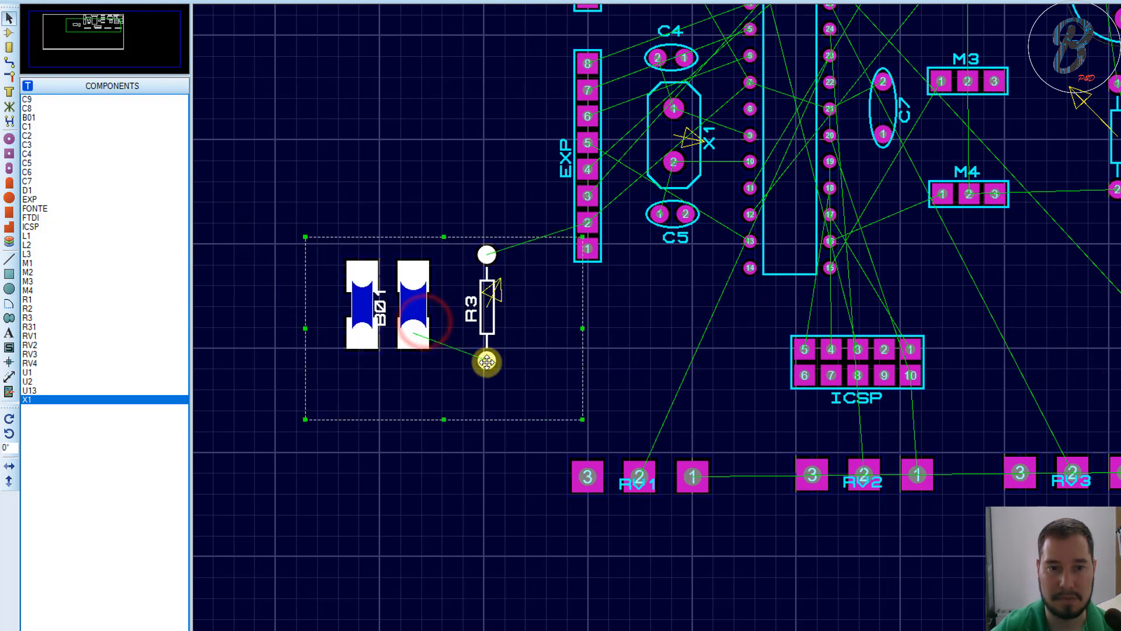
pyautogui.click(466, 499)
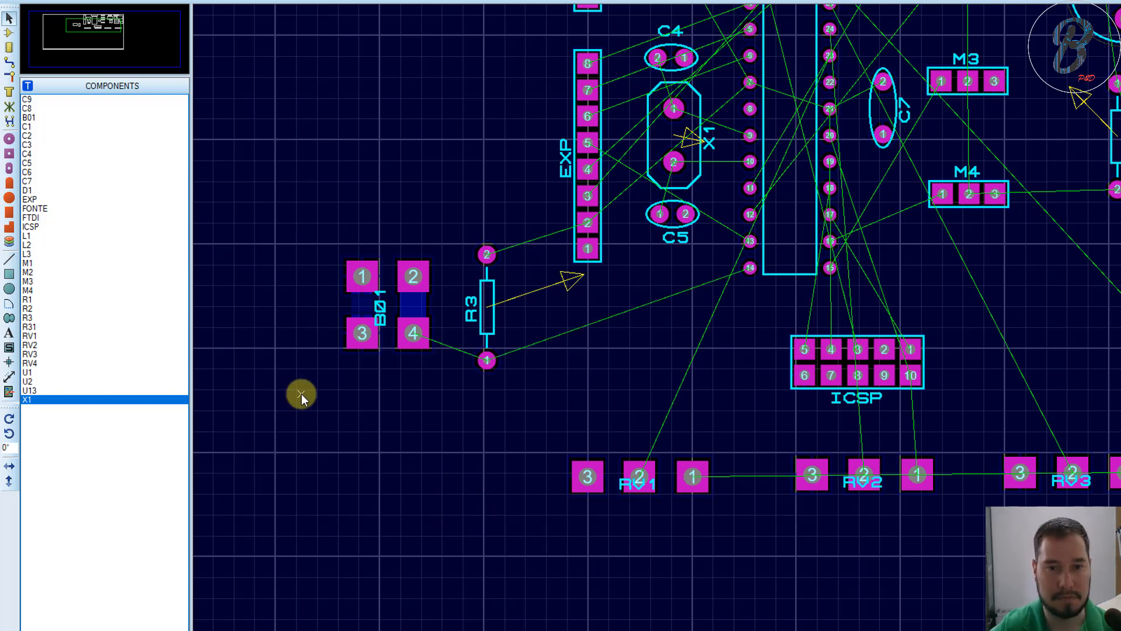
pyautogui.moveTo(290, 200); pyautogui.dragTo(539, 391)
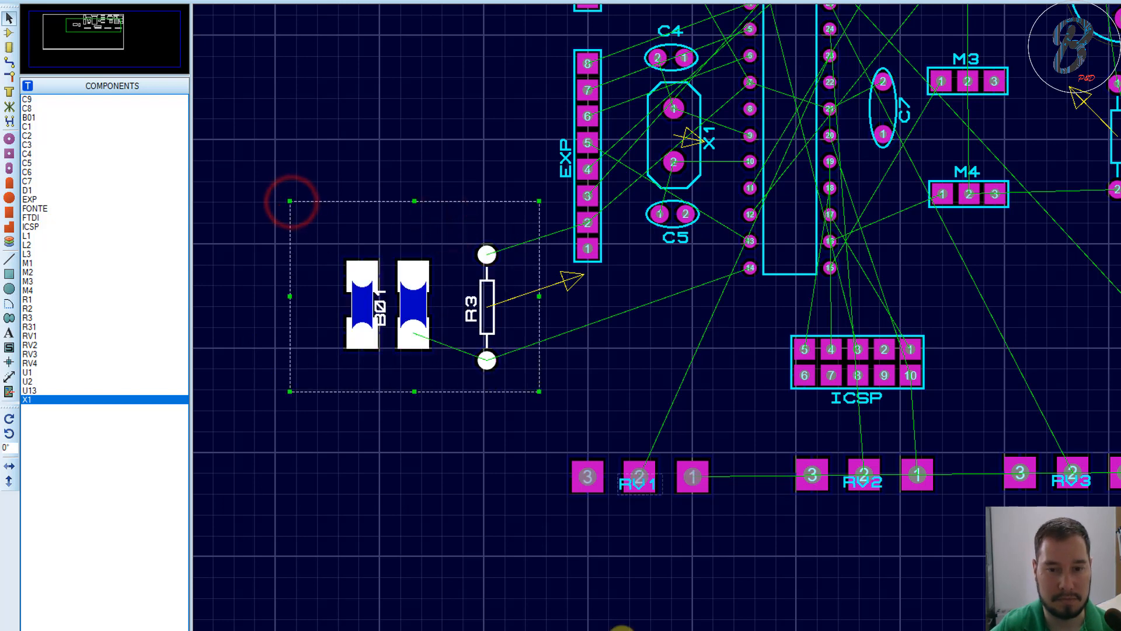
pyautogui.scroll(-1, 531, 401)
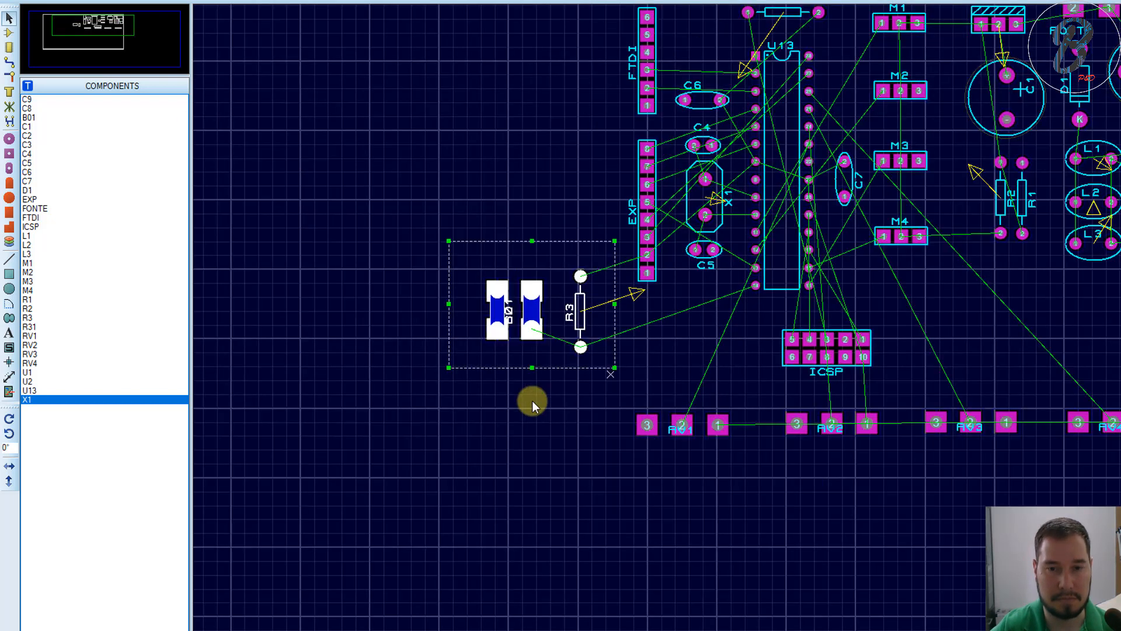
pyautogui.moveTo(449, 232); pyautogui.dragTo(649, 400)
pyautogui.moveTo(576, 342); pyautogui.dragTo(676, 378)
# Step: Move the ICSP connector further right and slightly up so it sits below M4
pyautogui.scroll(-3, 676, 378)
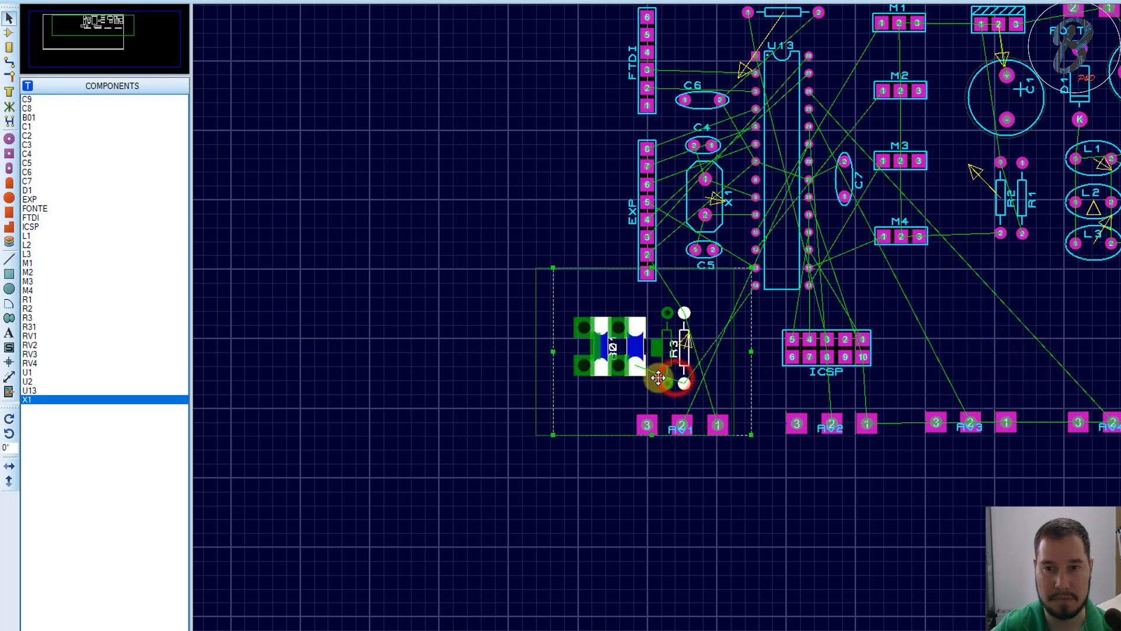
pyautogui.scroll(2, 878, 345)
pyautogui.scroll(-1, 736, 306)
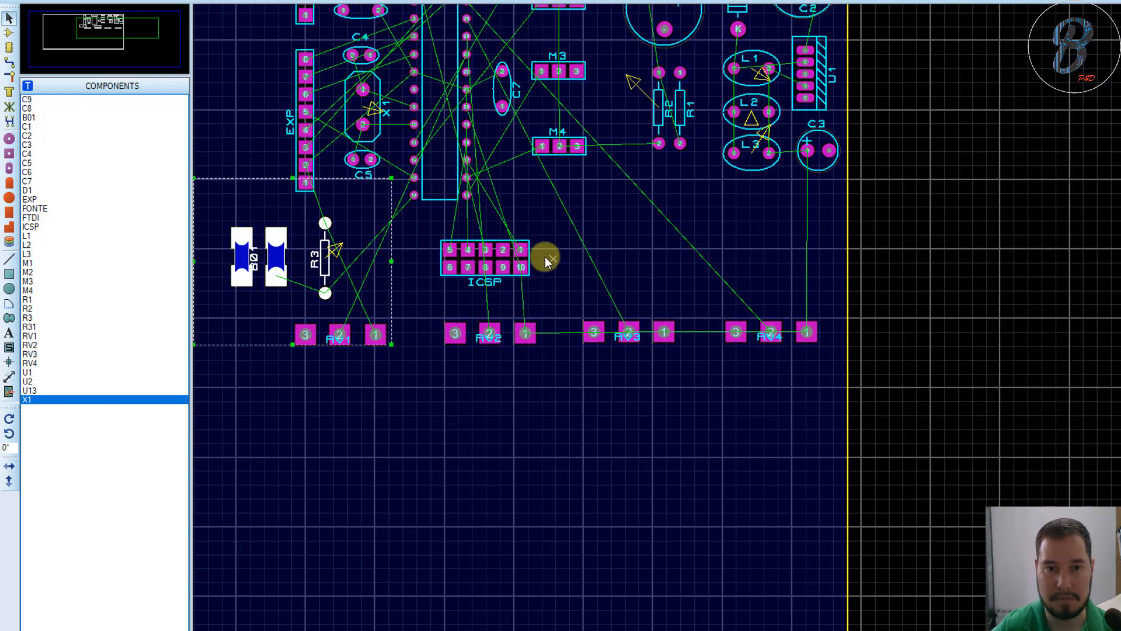
pyautogui.scroll(-1, 758, 321)
pyautogui.scroll(2, 783, 326)
pyautogui.moveTo(783, 325); pyautogui.dragTo(867, 296)
pyautogui.moveTo(867, 297); pyautogui.dragTo(890, 281)
pyautogui.doubleClick(1089, 459)
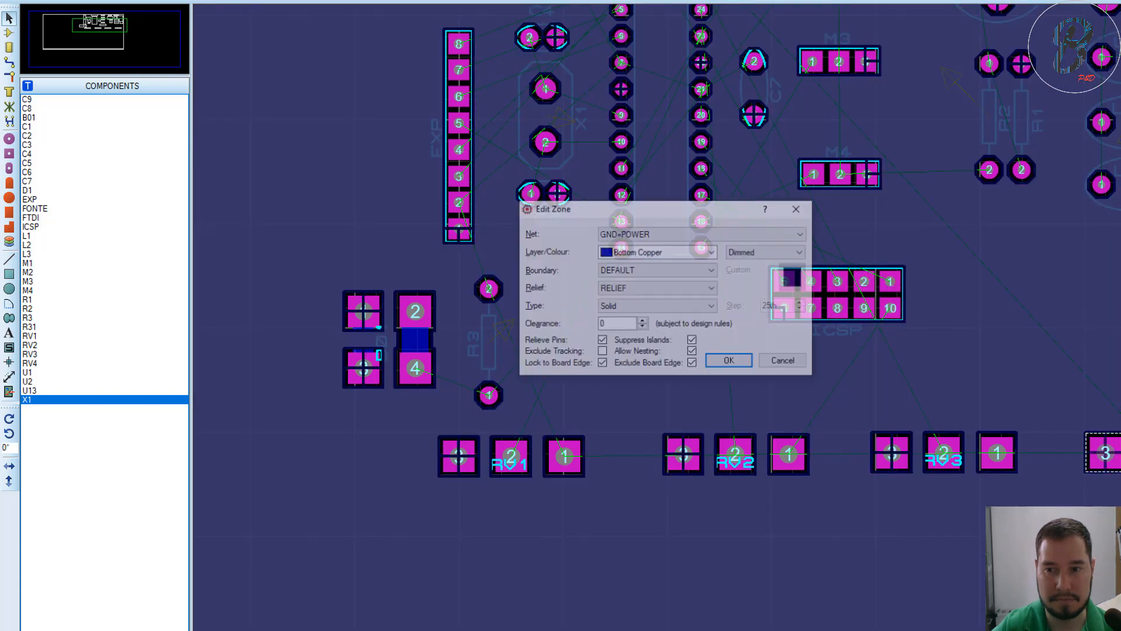
pyautogui.press('Escape')
pyautogui.press('Delete')
# Step: Shift the RV1 to RV4 row up and slightly right, and move B01 and R3 right so R3 stands directly above RV1
pyautogui.moveTo(1120, 413); pyautogui.dragTo(285, 588)
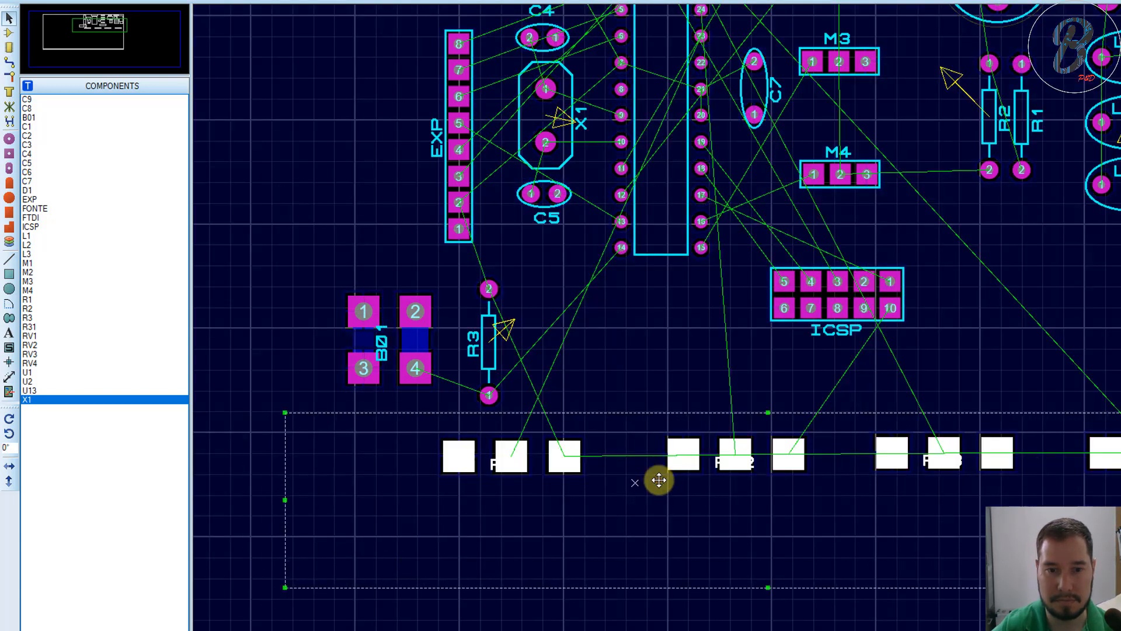
pyautogui.moveTo(684, 474); pyautogui.dragTo(670, 437)
pyautogui.moveTo(293, 257); pyautogui.dragTo(582, 418)
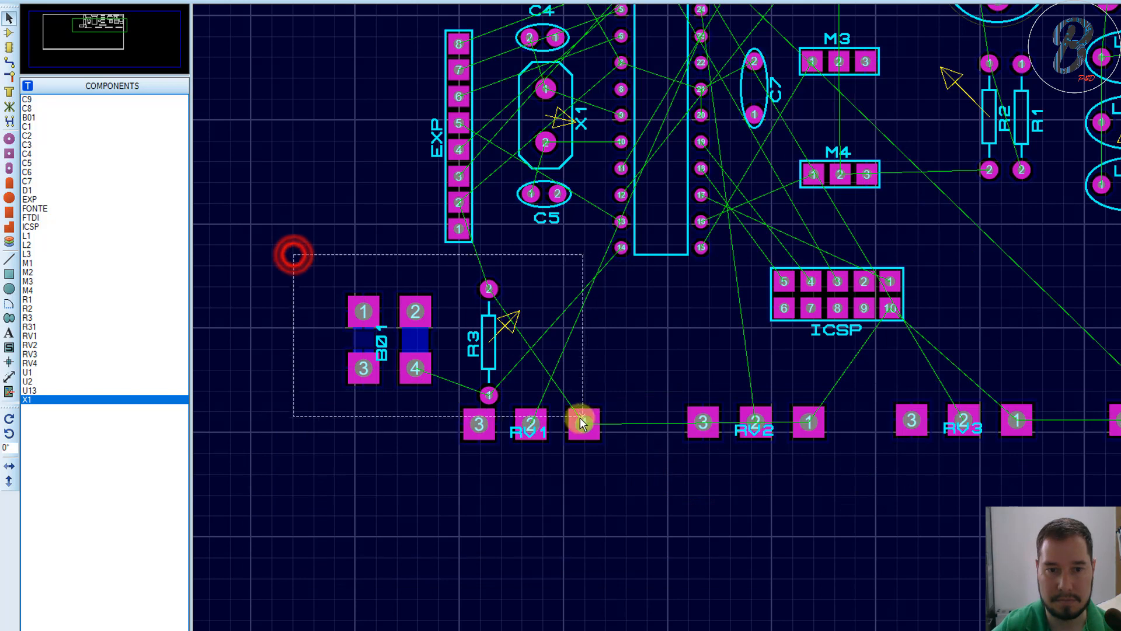
pyautogui.moveTo(478, 389); pyautogui.dragTo(519, 381)
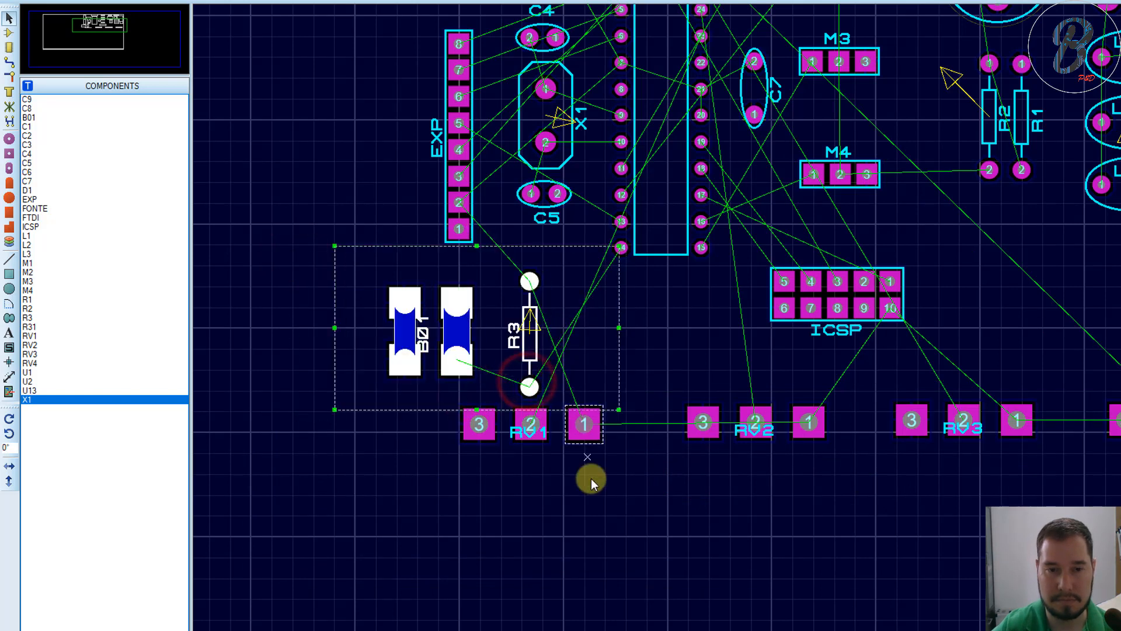
pyautogui.click(598, 495)
# Step: Examine the overall arrangement of the placed components within the board edge
pyautogui.scroll(-1, 768, 315)
pyautogui.scroll(1, 762, 391)
pyautogui.scroll(-1, 437, 211)
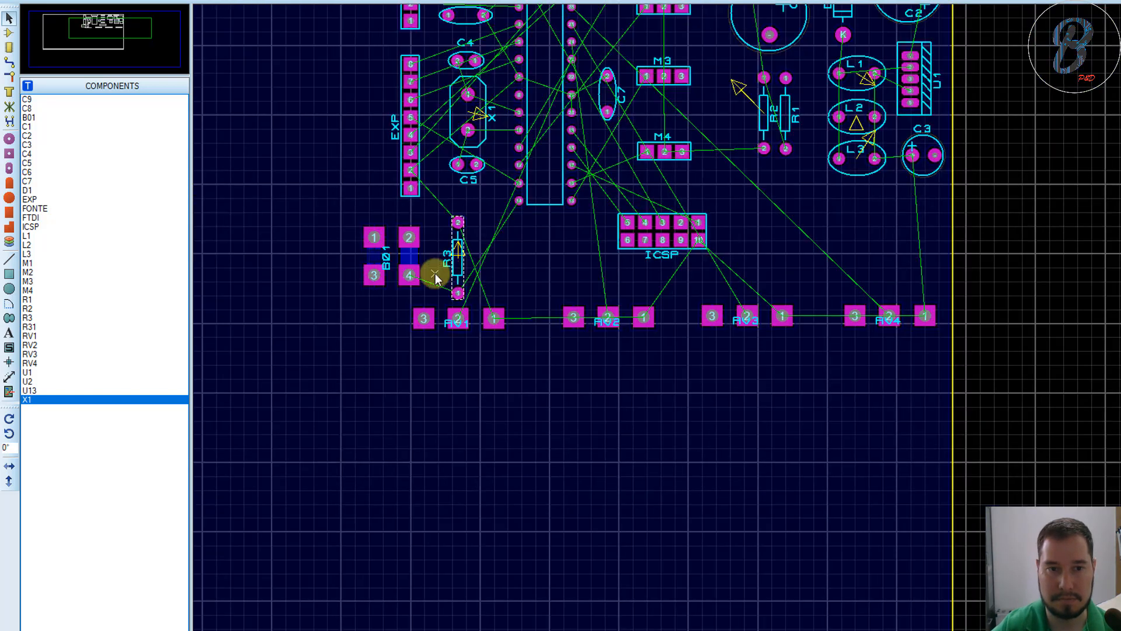
pyautogui.scroll(1, 438, 270)
pyautogui.scroll(-1, 829, 257)
pyautogui.scroll(1, 813, 280)
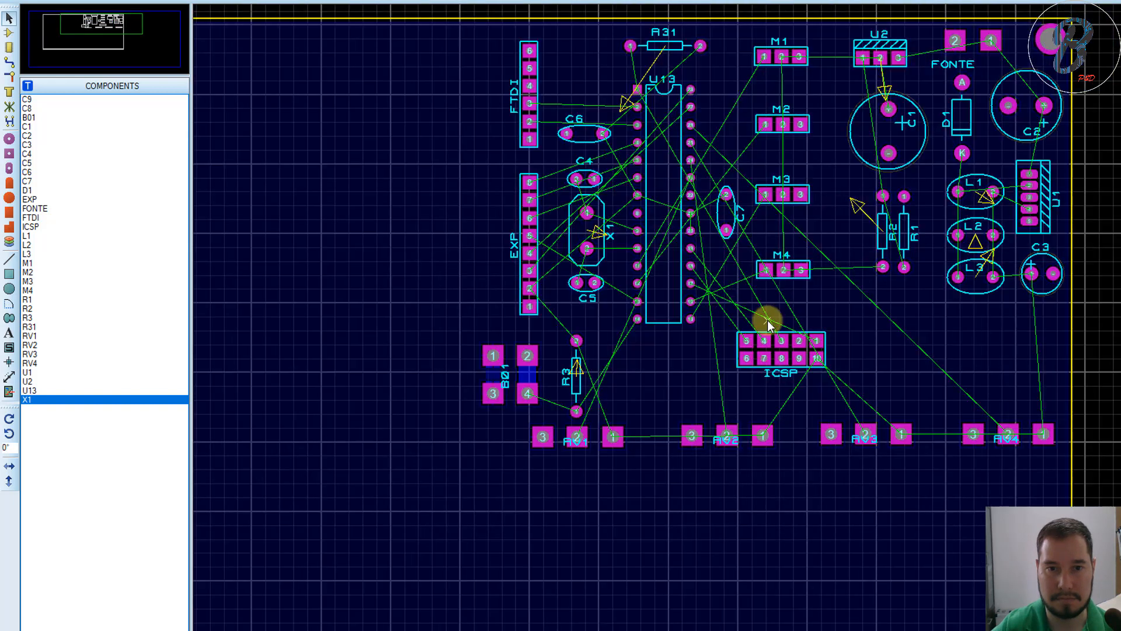
pyautogui.moveTo(494, 34); pyautogui.dragTo(632, 327)
pyautogui.click(959, 467)
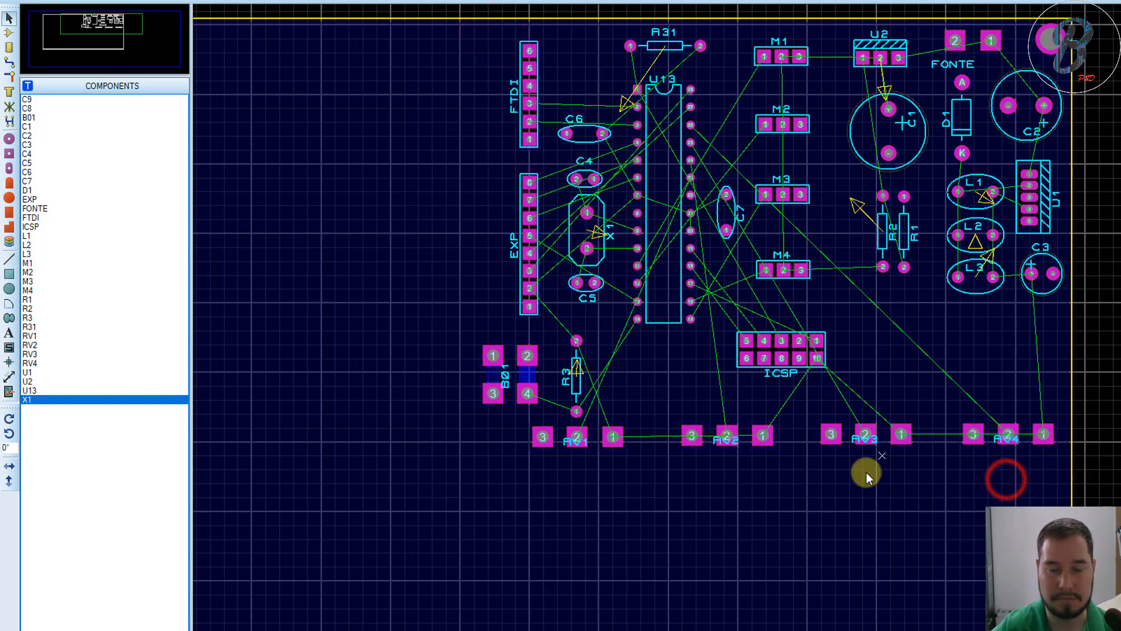
# Step: Move the reference labels of RV1, RV2, RV3 and RV4 off their pads to just above each component
pyautogui.scroll(1, 657, 436)
pyautogui.scroll(1, 714, 323)
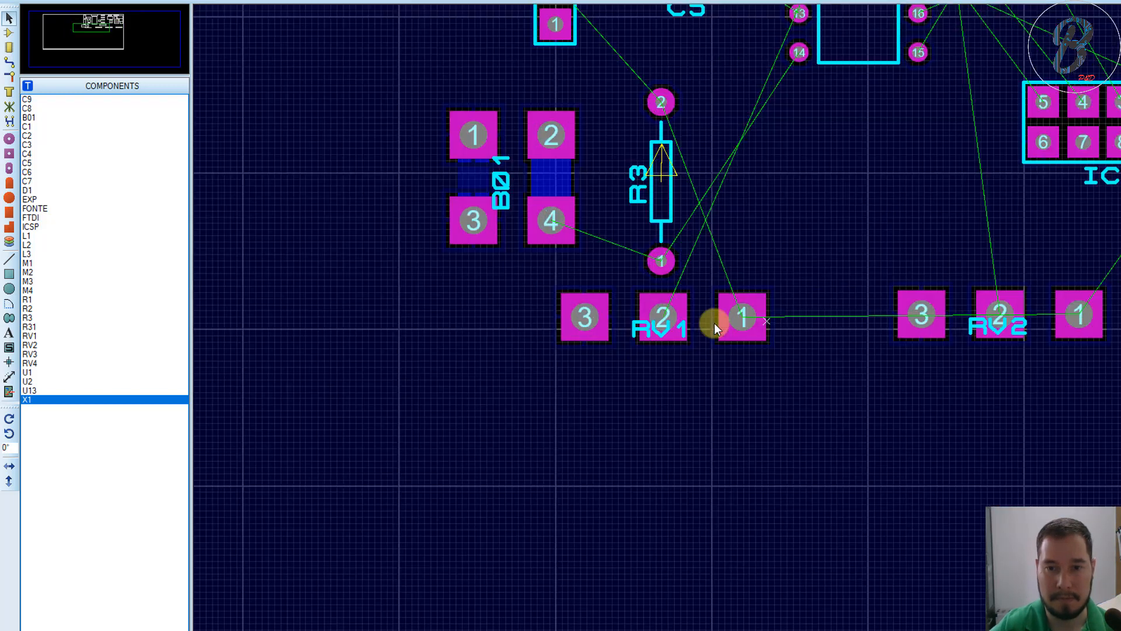
pyautogui.moveTo(746, 313); pyautogui.dragTo(745, 313)
pyautogui.scroll(-3, 901, 334)
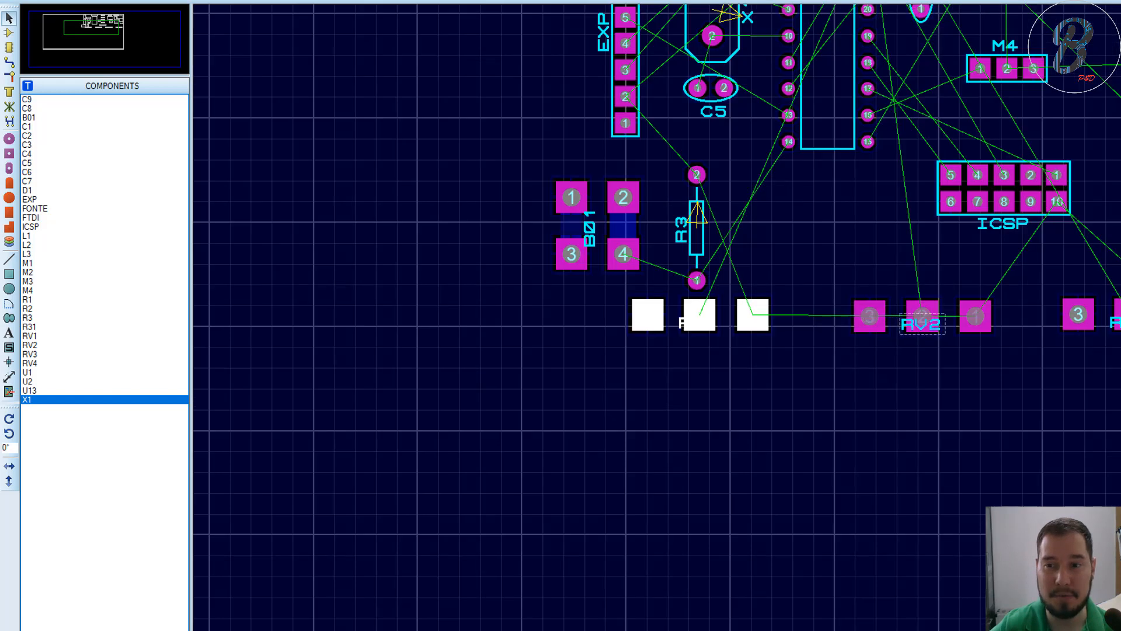
pyautogui.scroll(2, 948, 323)
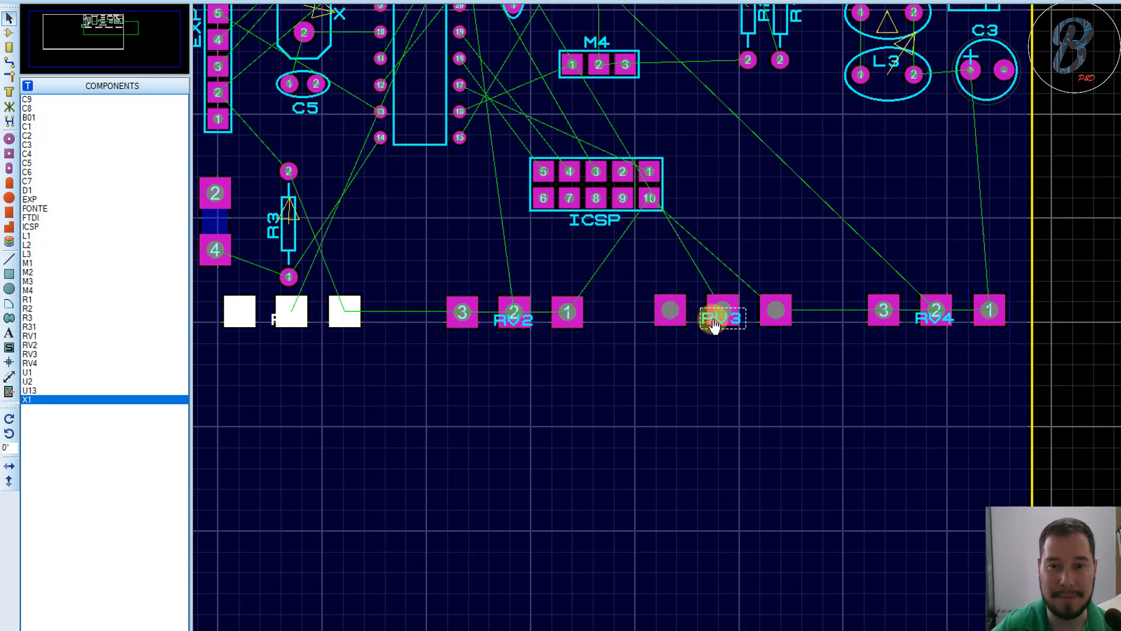
pyautogui.moveTo(713, 324)
pyautogui.mouseDown()
pyautogui.moveTo(714, 270)
pyautogui.moveTo(722, 309)
pyautogui.mouseUp()
pyautogui.click(511, 318)
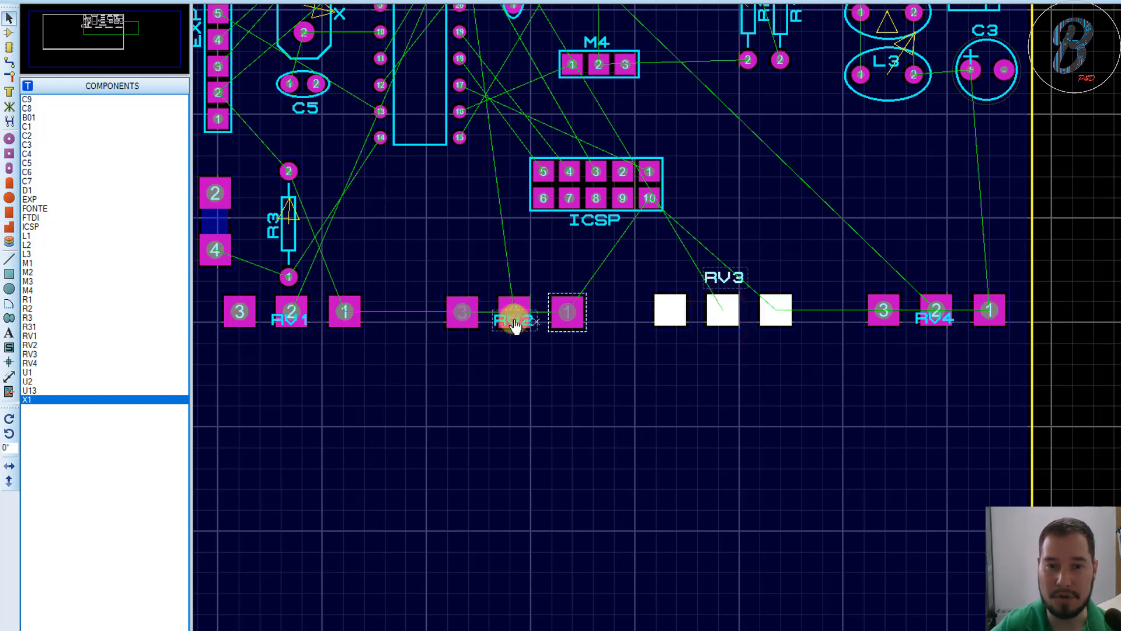
pyautogui.moveTo(532, 319); pyautogui.dragTo(530, 276)
pyautogui.click(290, 327)
pyautogui.moveTo(291, 326); pyautogui.dragTo(290, 276)
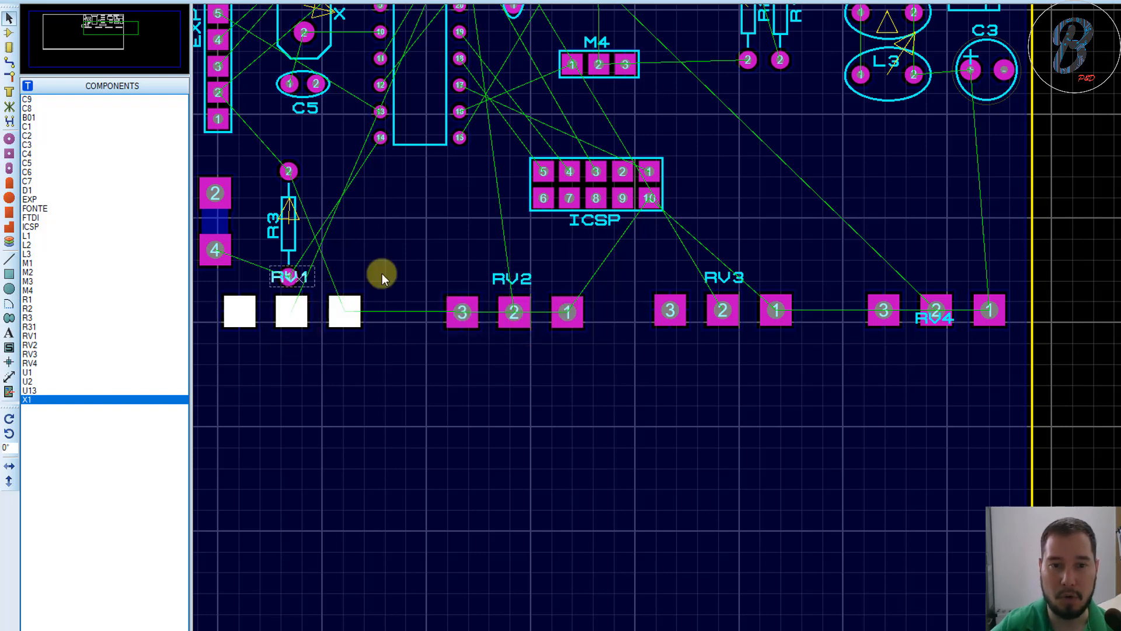
pyautogui.click(944, 318)
pyautogui.moveTo(944, 319); pyautogui.dragTo(938, 266)
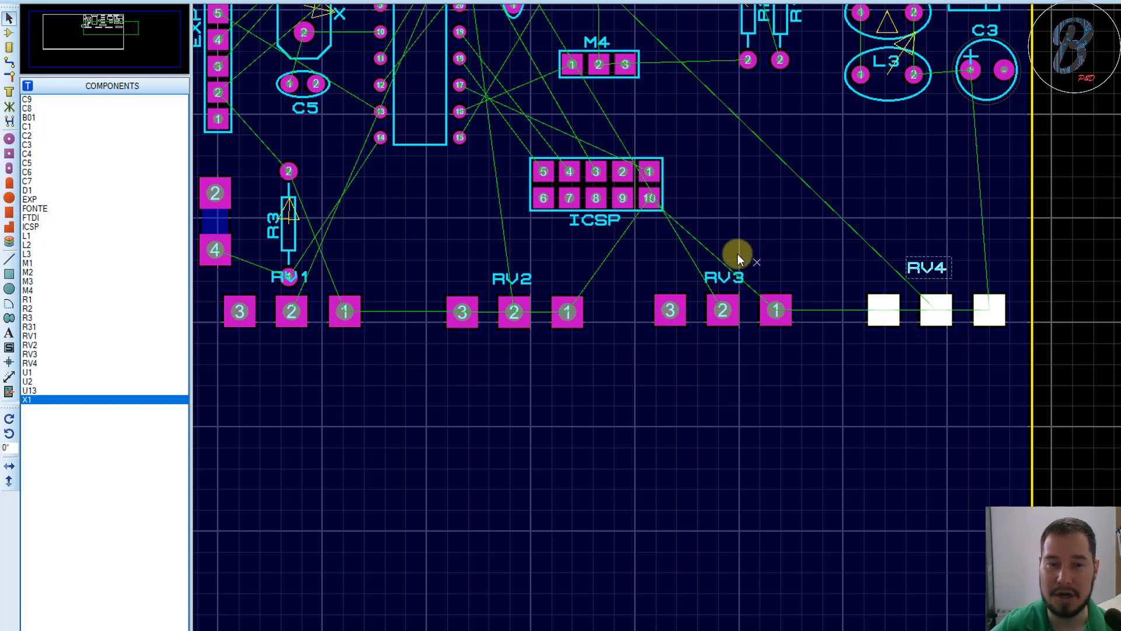
# Step: Move B01 and R3 together left of RV1 and rotate them 90° so R3 lies horizontally above B01
pyautogui.scroll(-3, 738, 257)
pyautogui.scroll(4, 551, 255)
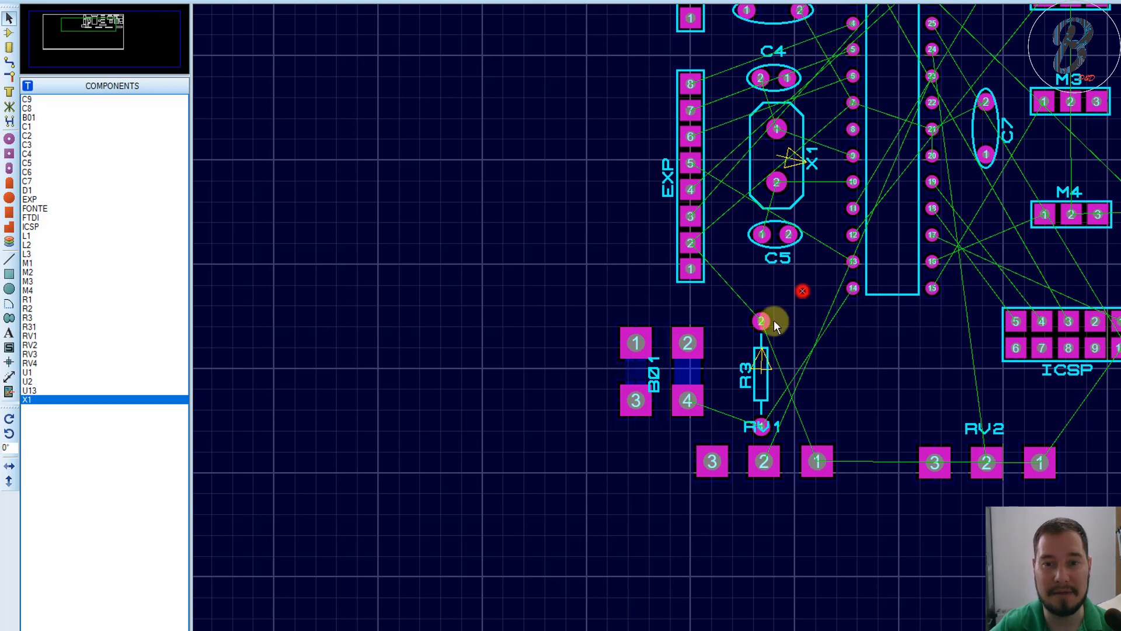
pyautogui.moveTo(802, 291); pyautogui.dragTo(591, 451)
pyautogui.moveTo(760, 399); pyautogui.dragTo(682, 428)
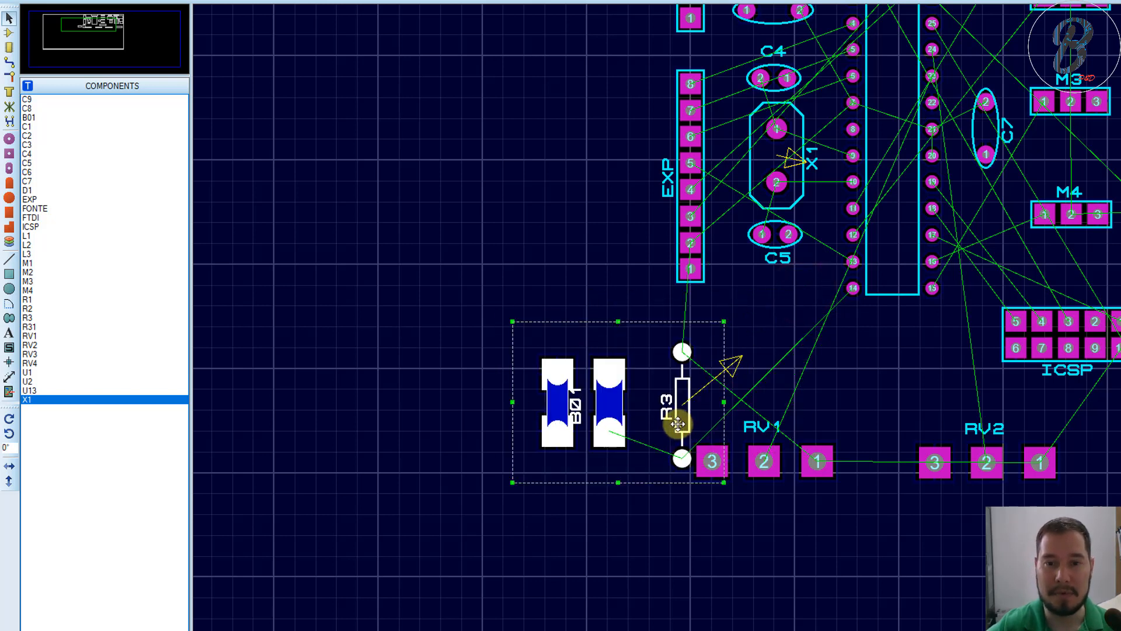
pyautogui.press('KP_Add')
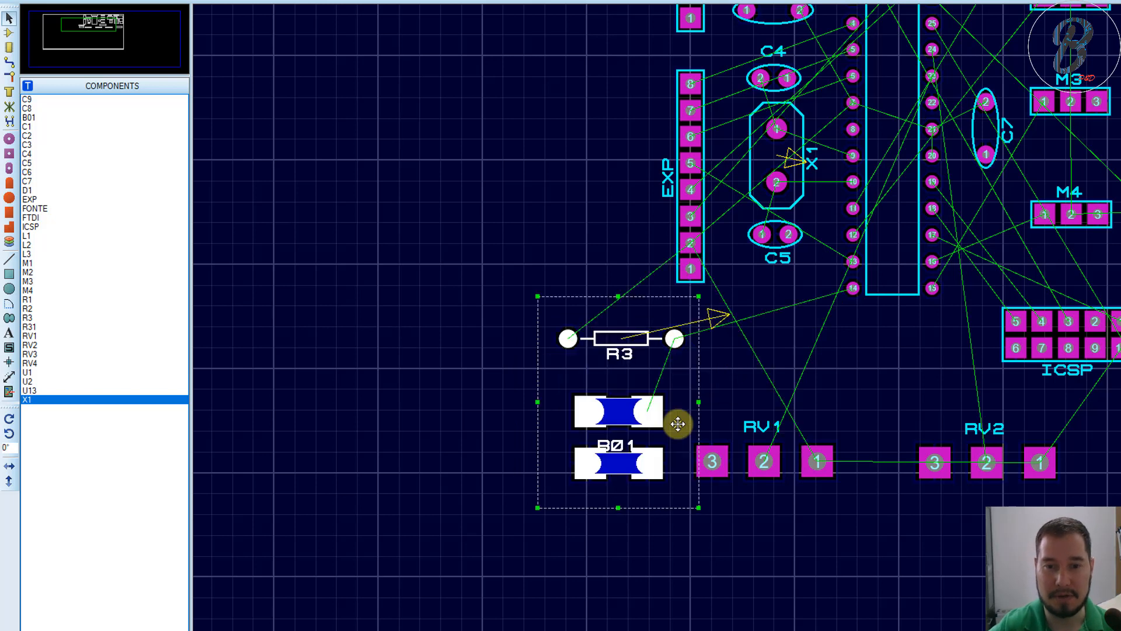
# Step: Shift the FTDI and EXP connectors with C4, C5, C6 and X1 slightly left, and the two connectors a little further left
pyautogui.scroll(-2, 770, 327)
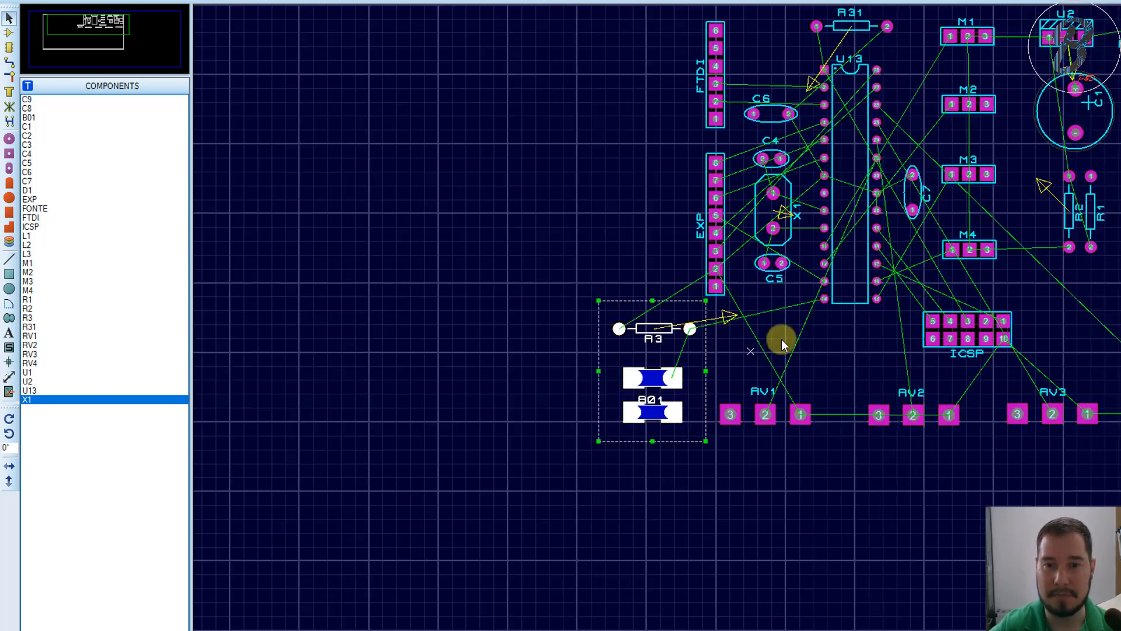
pyautogui.scroll(1, 771, 318)
pyautogui.scroll(1, 819, 303)
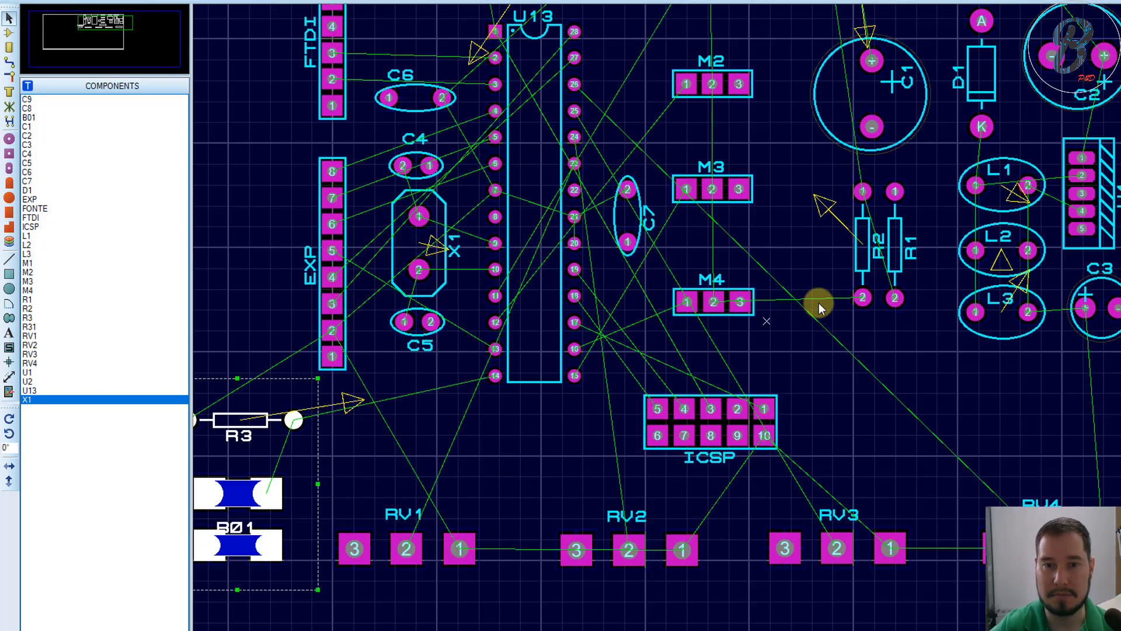
pyautogui.scroll(-1, 819, 303)
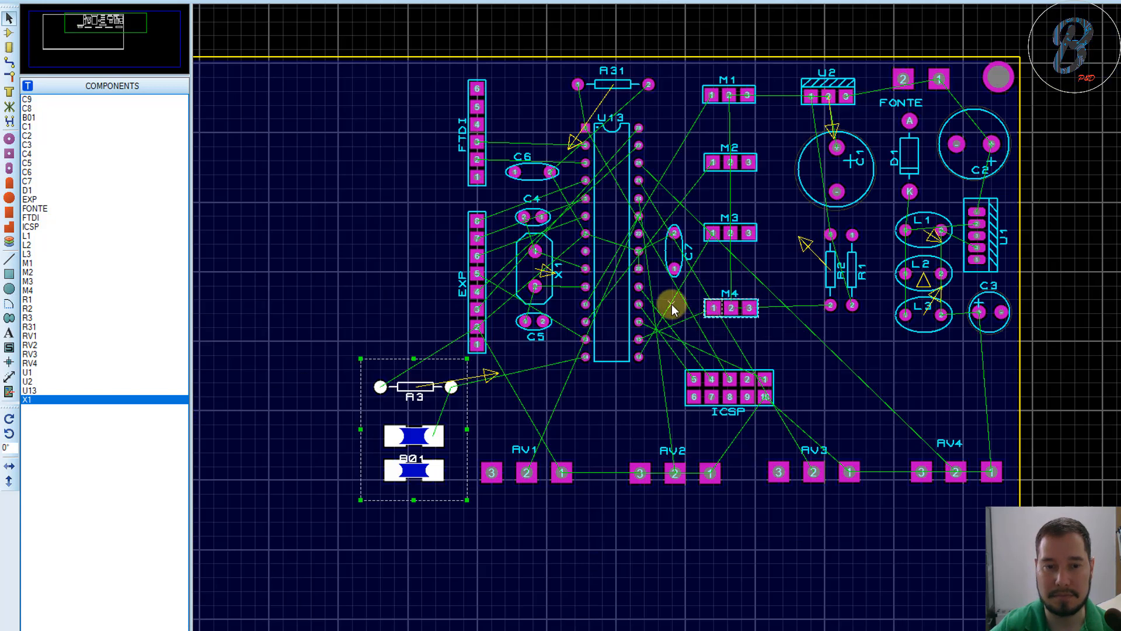
pyautogui.click(715, 537)
pyautogui.moveTo(383, 33); pyautogui.dragTo(571, 384)
pyautogui.moveTo(540, 364); pyautogui.dragTo(521, 365)
pyautogui.click(610, 536)
pyautogui.moveTo(413, 46); pyautogui.dragTo(461, 380)
pyautogui.click(1081, 281)
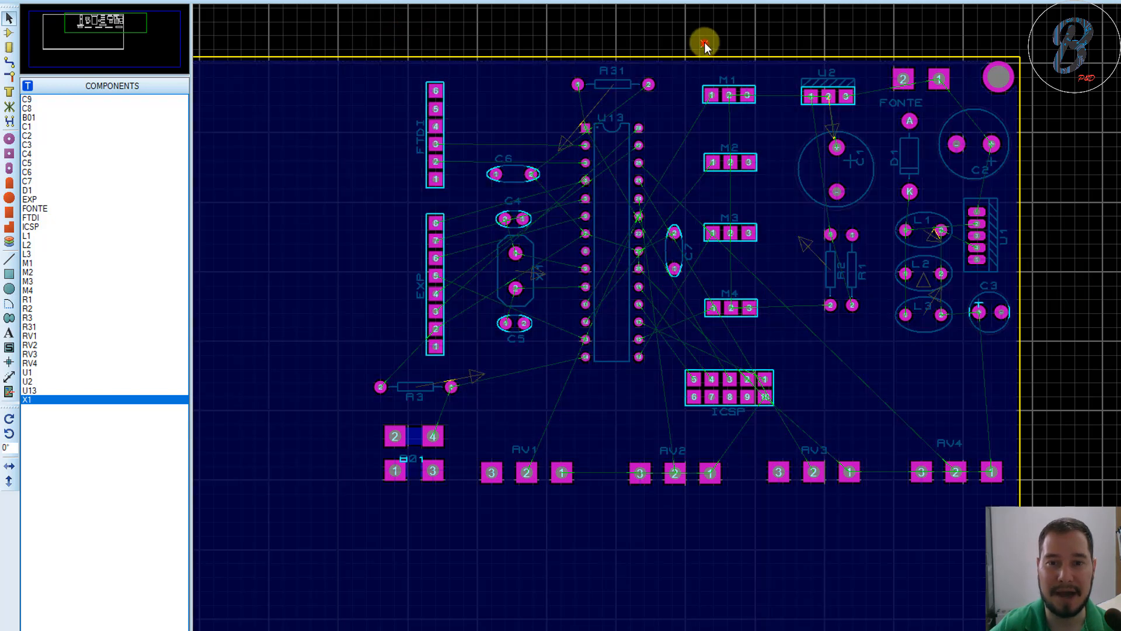
# Step: Shift U13, R31 and C7 together slightly left, away from the M1 to M4 connectors
pyautogui.moveTo(705, 43); pyautogui.dragTo(477, 426)
pyautogui.moveTo(586, 383); pyautogui.dragTo(579, 383)
pyautogui.click(1113, 378)
pyautogui.scroll(-2, 708, 261)
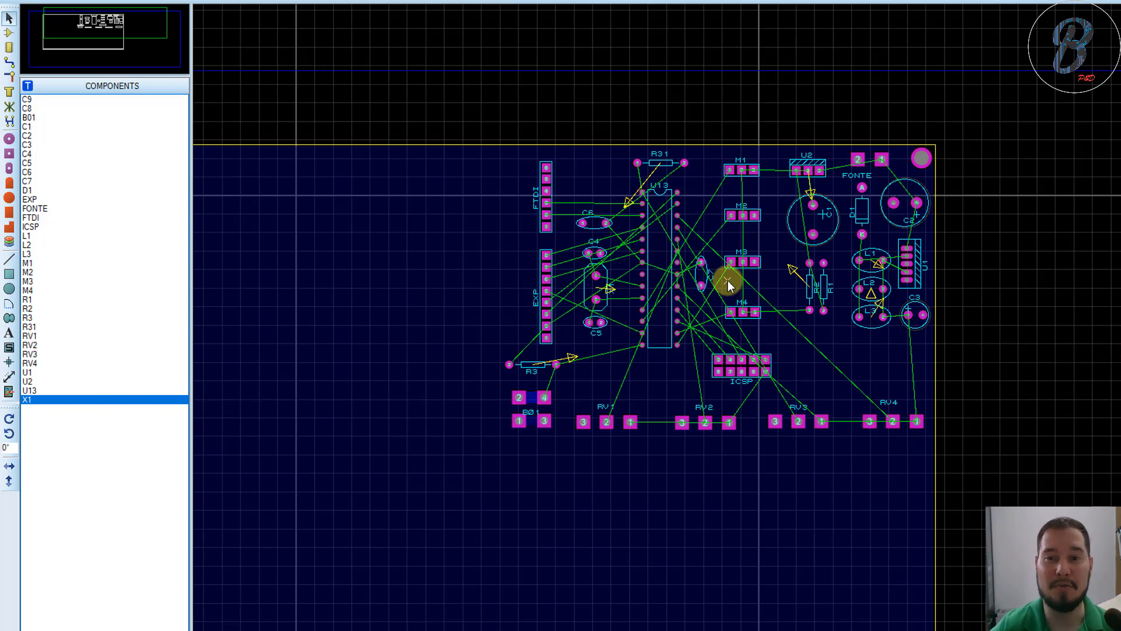
pyautogui.moveTo(1021, 181); pyautogui.dragTo(841, 222)
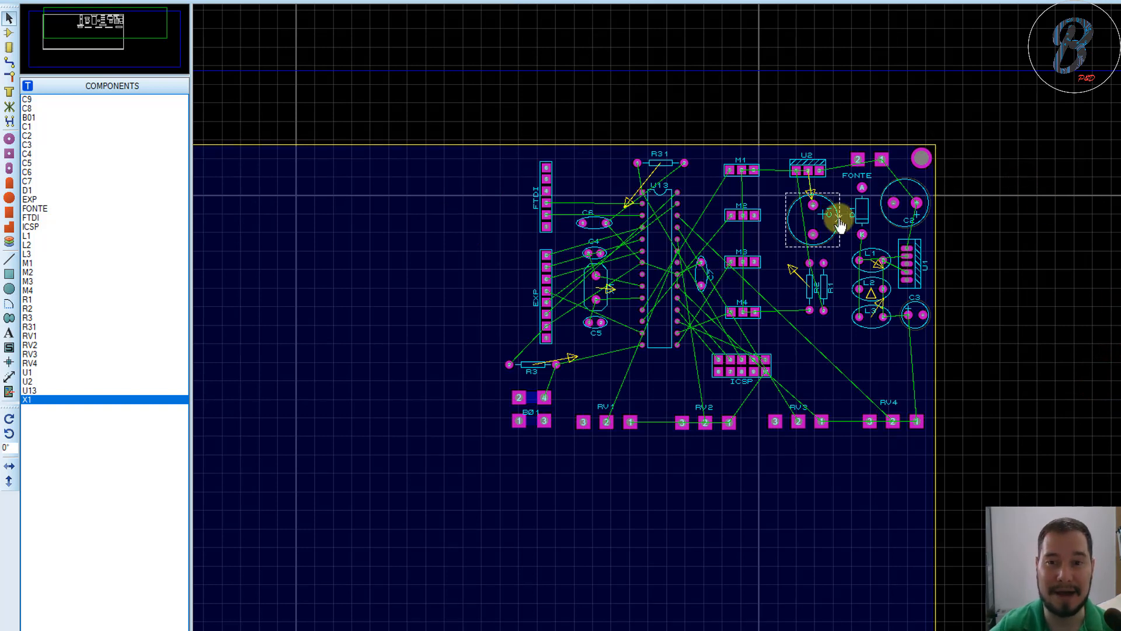
pyautogui.scroll(1, 840, 222)
pyautogui.scroll(-2, 766, 320)
pyautogui.scroll(2, 774, 370)
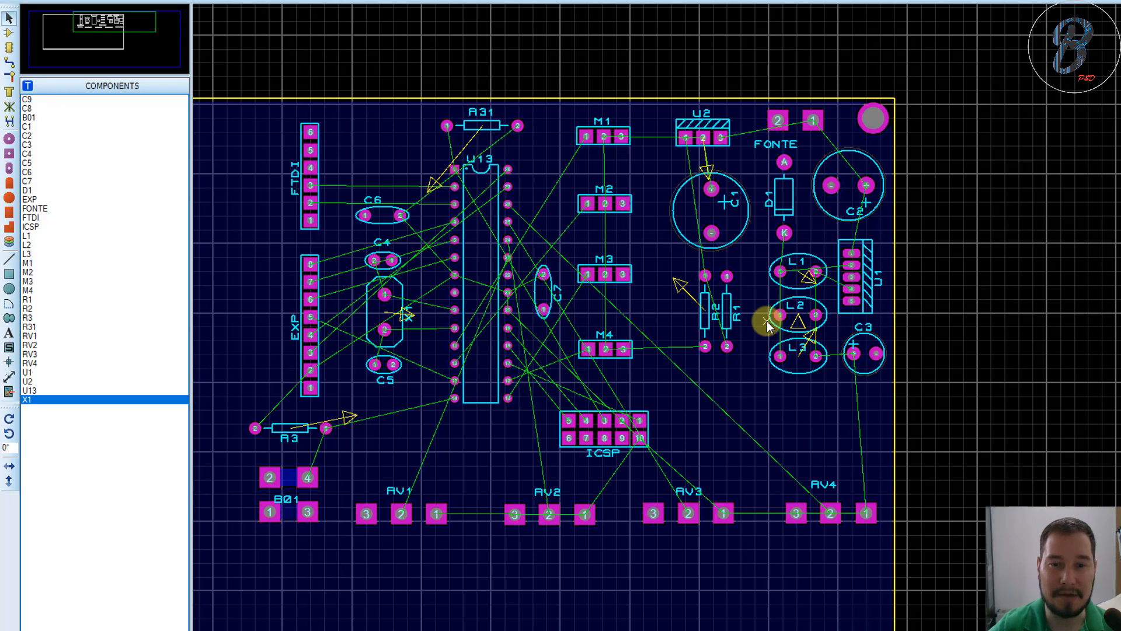
# Step: Shift U2, C1, R1 and R2 together slightly toward the FONTE connector, and move R31 closer to U13
pyautogui.scroll(1, 767, 326)
pyautogui.scroll(-1, 768, 325)
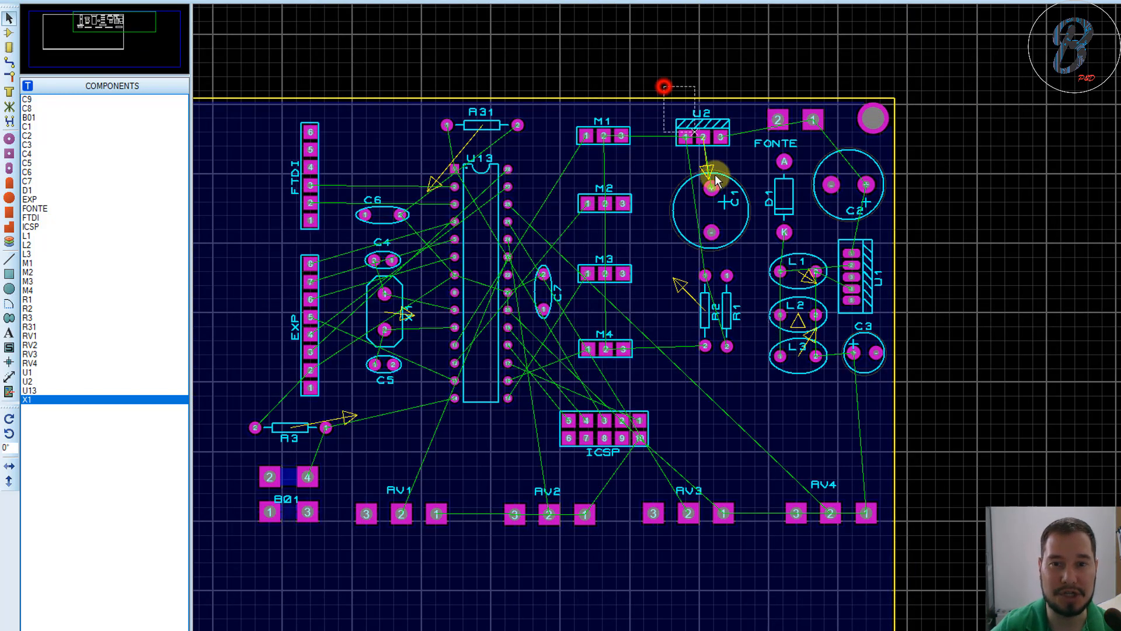
pyautogui.moveTo(717, 181); pyautogui.dragTo(759, 408)
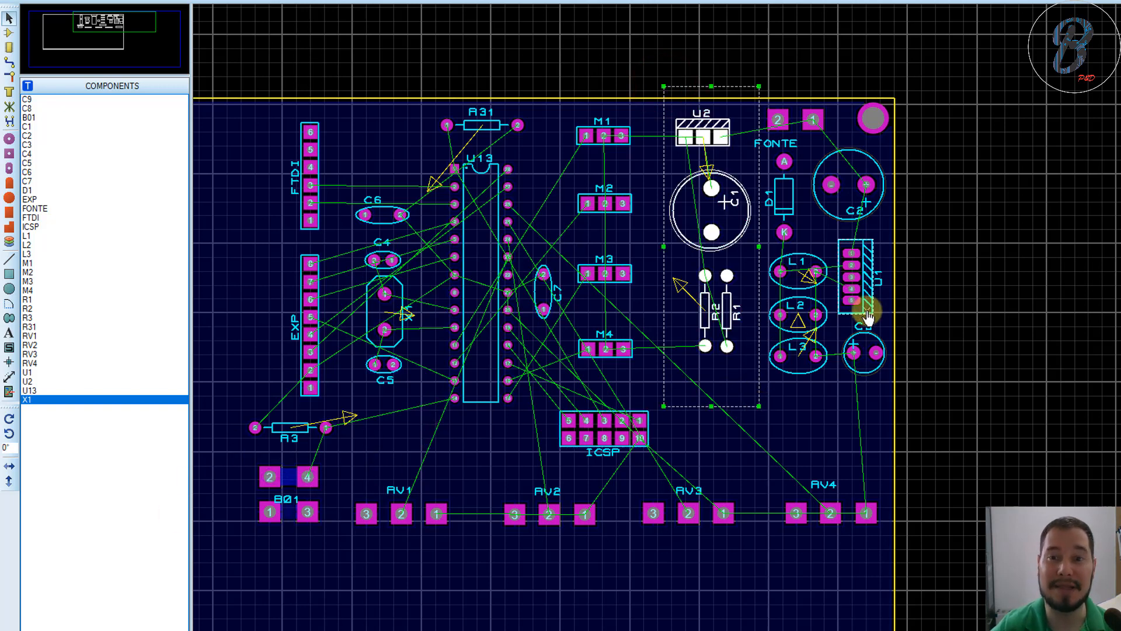
pyautogui.scroll(3, 711, 232)
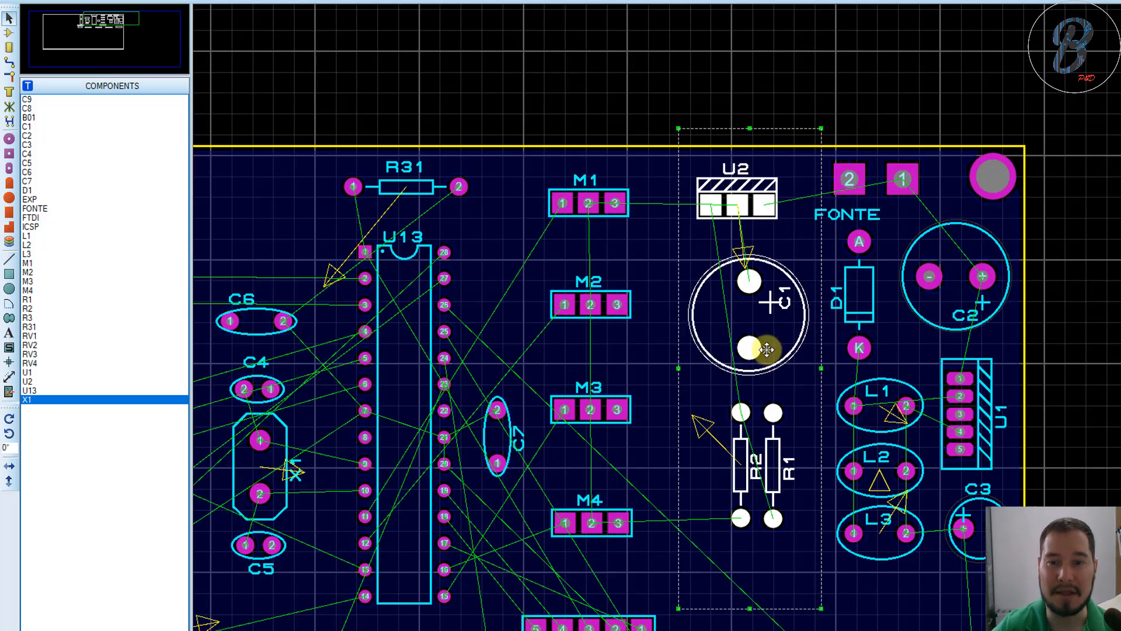
pyautogui.moveTo(767, 349); pyautogui.dragTo(777, 347)
pyautogui.click(613, 94)
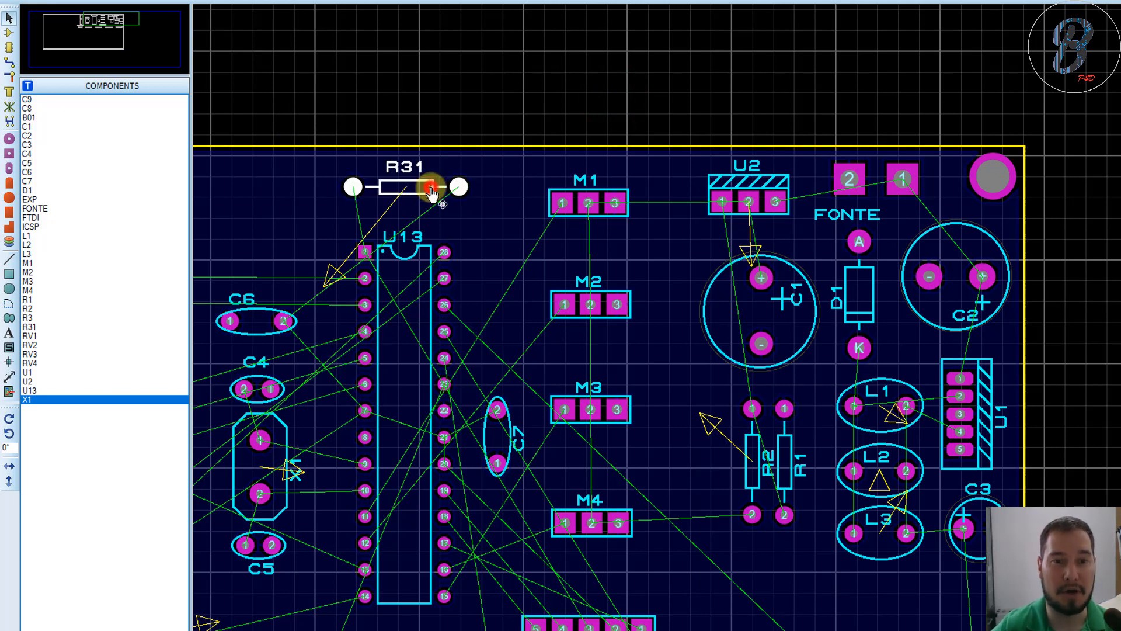
pyautogui.moveTo(430, 192); pyautogui.dragTo(428, 205)
pyautogui.click(433, 93)
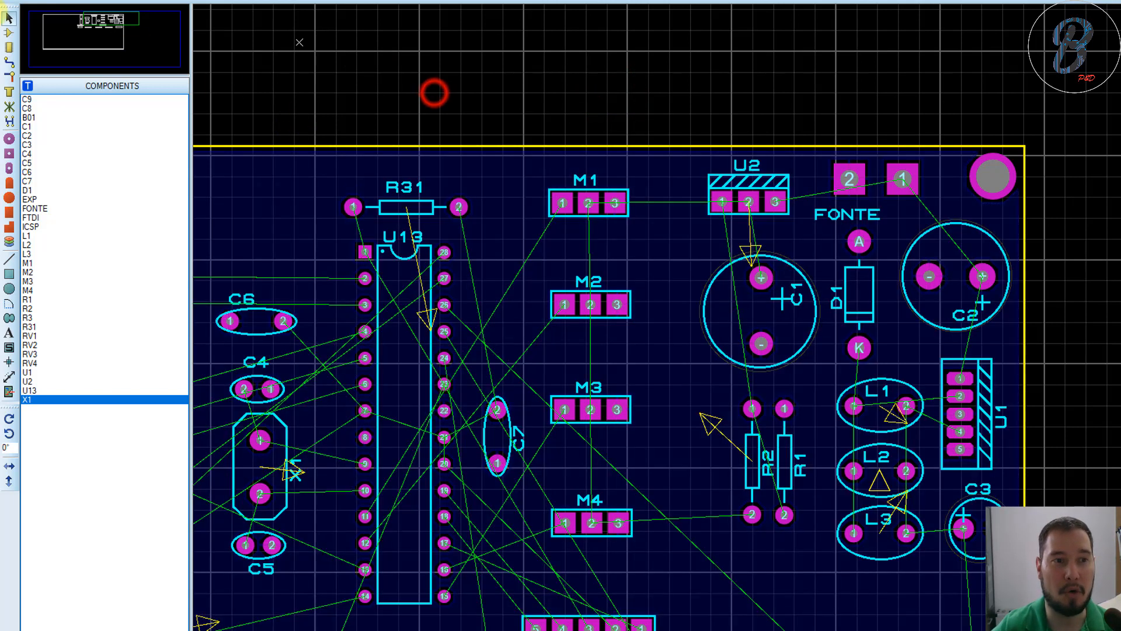
pyautogui.click(8, 33)
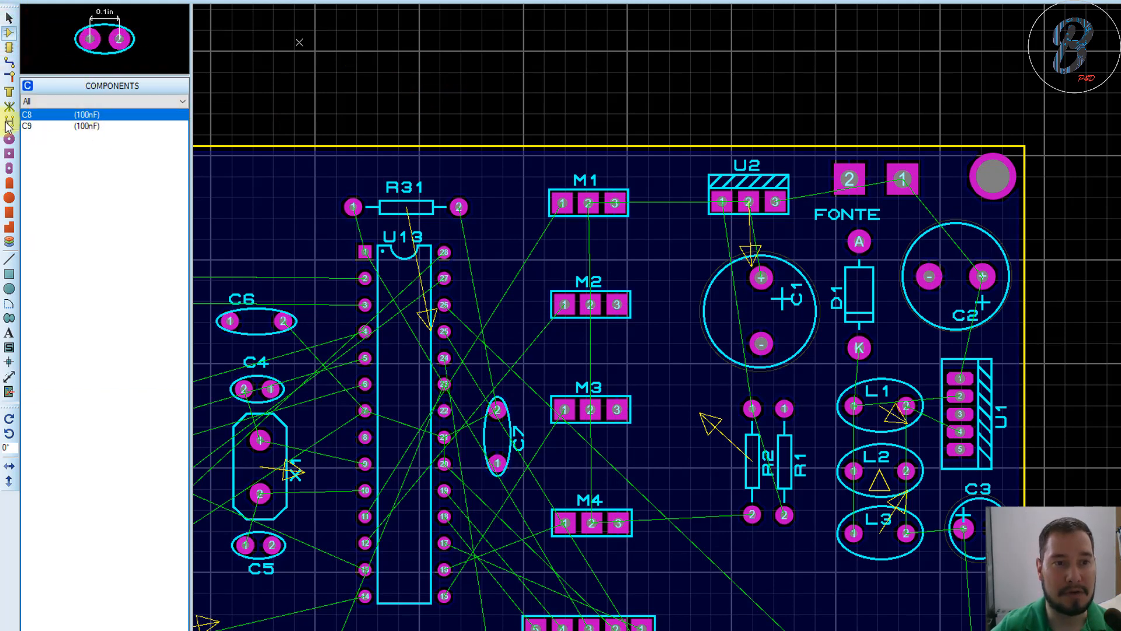
pyautogui.hotkey('alt', 'o')
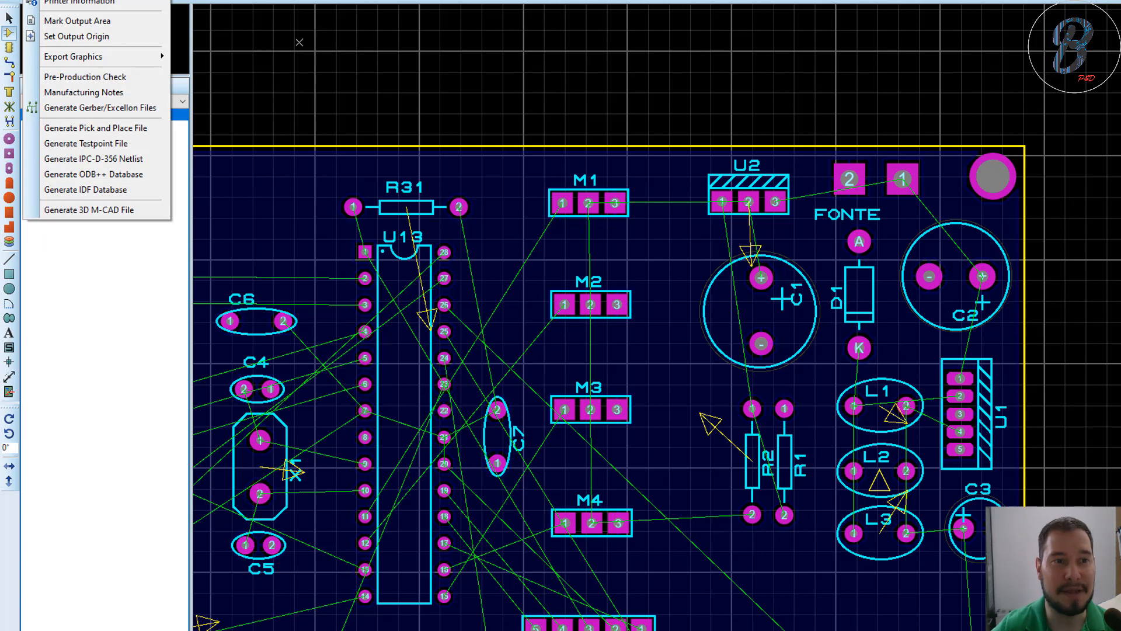
pyautogui.click(9, 18)
pyautogui.click(9, 18)
pyautogui.hotkey('alt', 't')
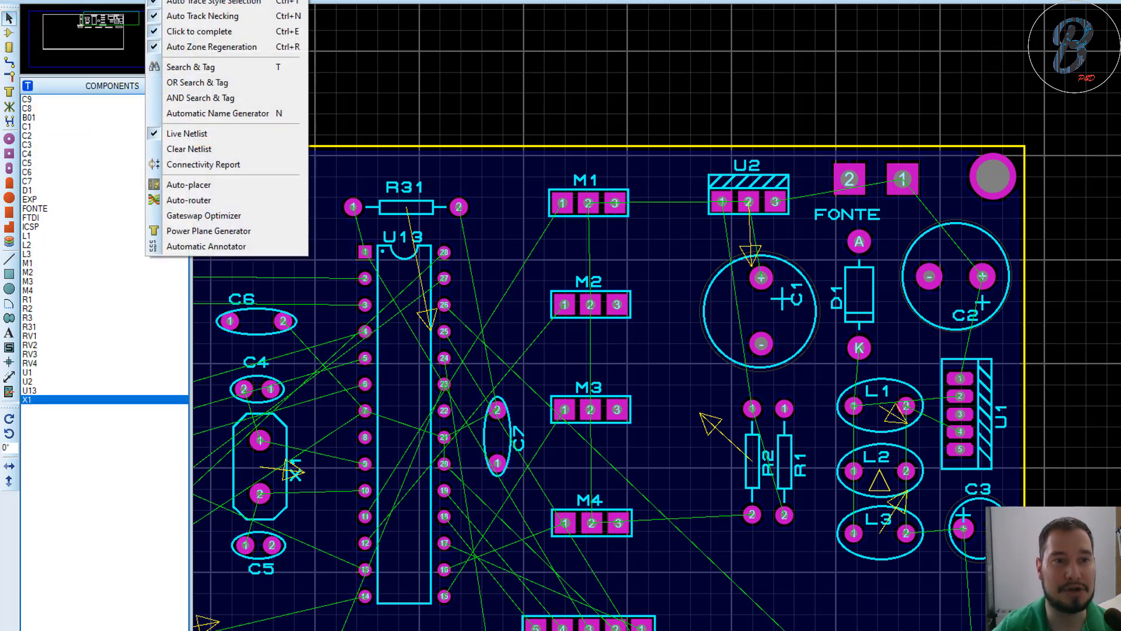
pyautogui.press('Escape')
# Step: Route a DEFAULT-style trace from pad 1 of FONTE around to the positive pad of C2
pyautogui.click(9, 61)
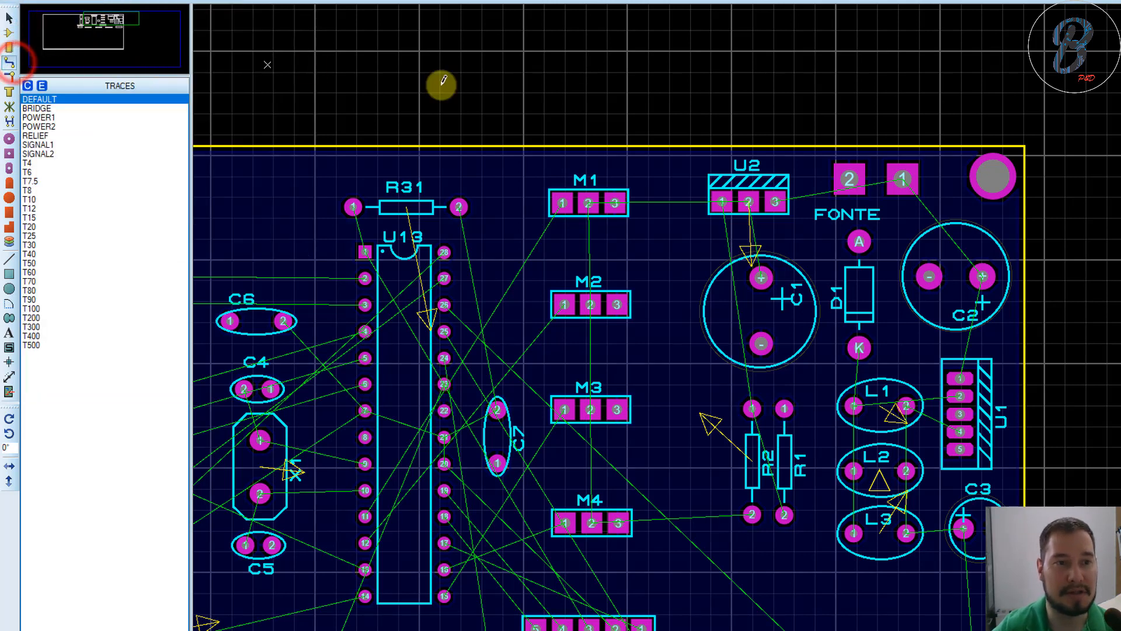
pyautogui.scroll(-1, 921, 256)
pyautogui.scroll(1, 971, 385)
pyautogui.scroll(-1, 766, 320)
pyautogui.scroll(2, 709, 298)
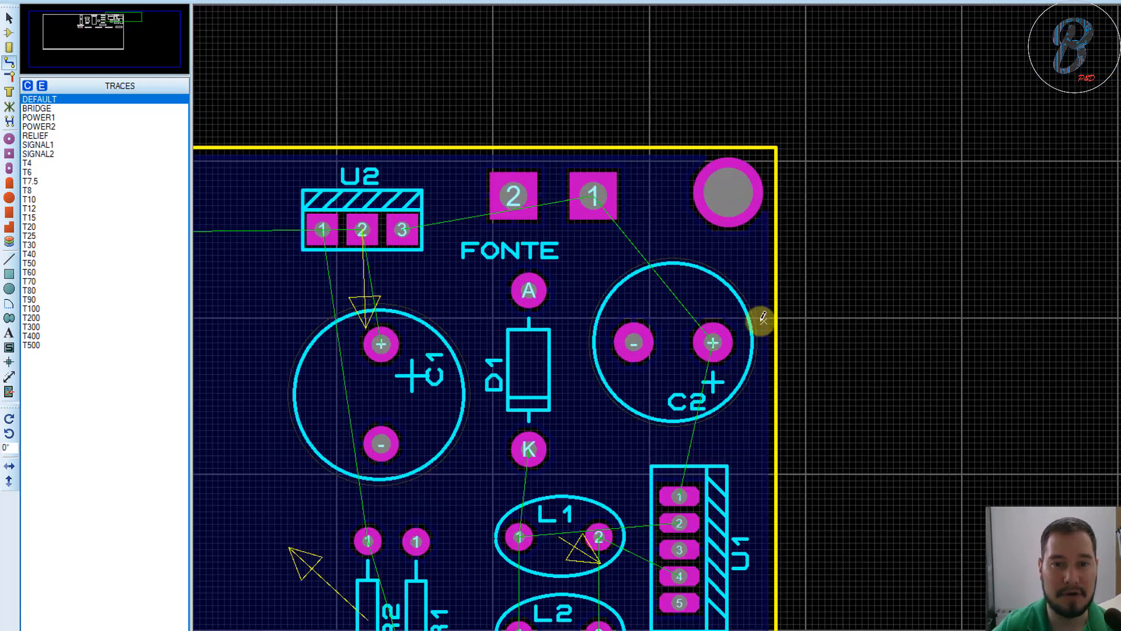
pyautogui.click(593, 188)
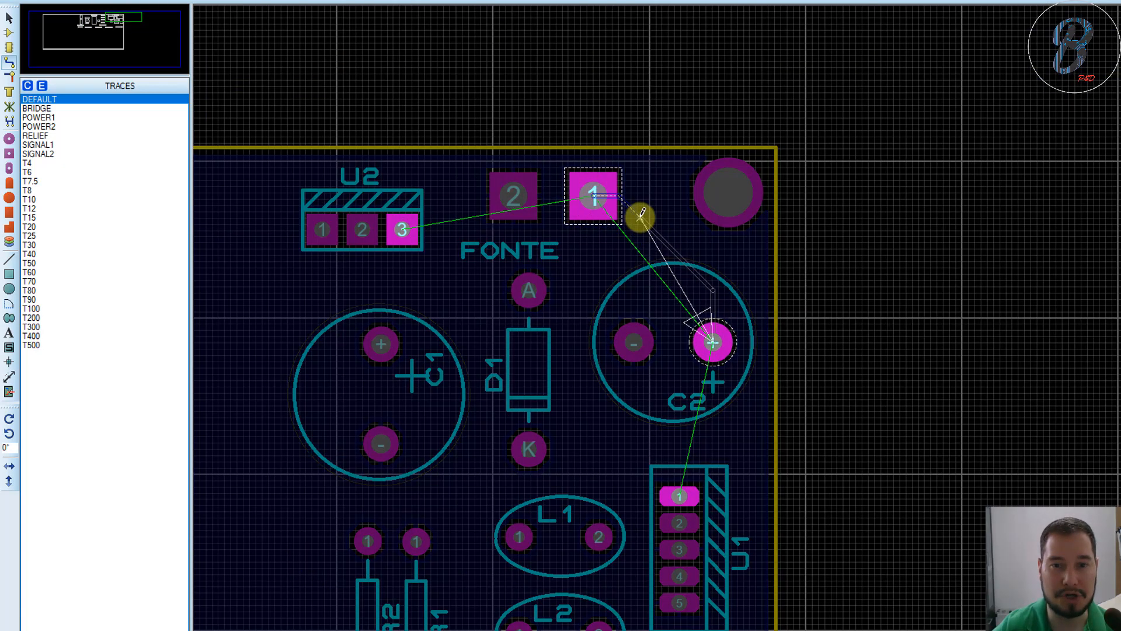
pyautogui.click(616, 270)
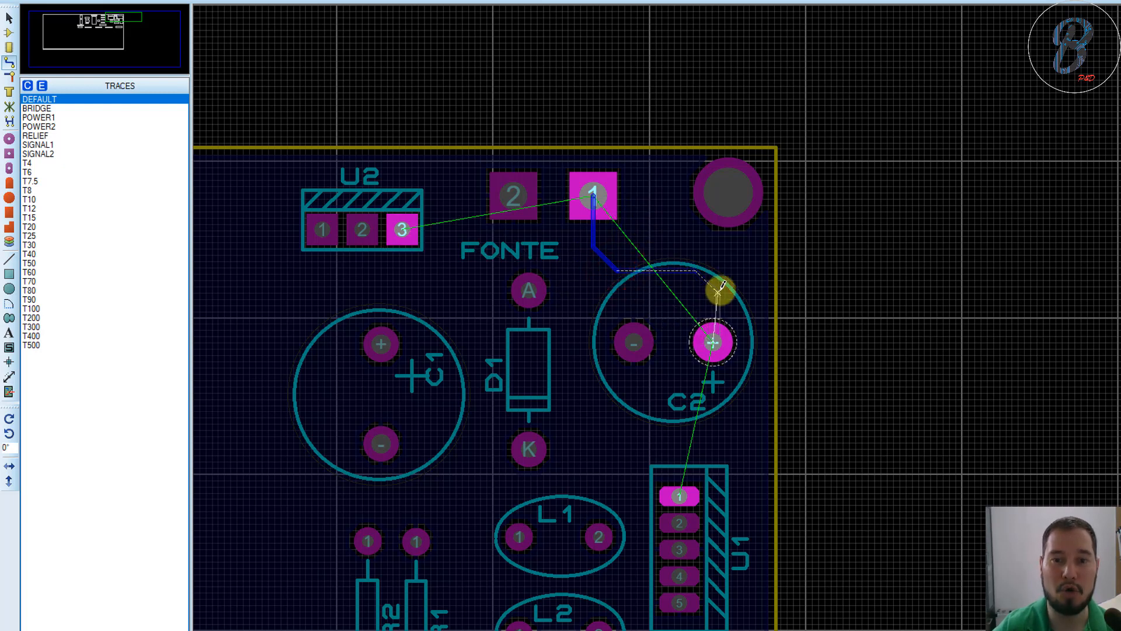
pyautogui.click(719, 340)
# Step: Route a trace from the positive pad of C2 to pin 1 of U1
pyautogui.scroll(-2, 771, 321)
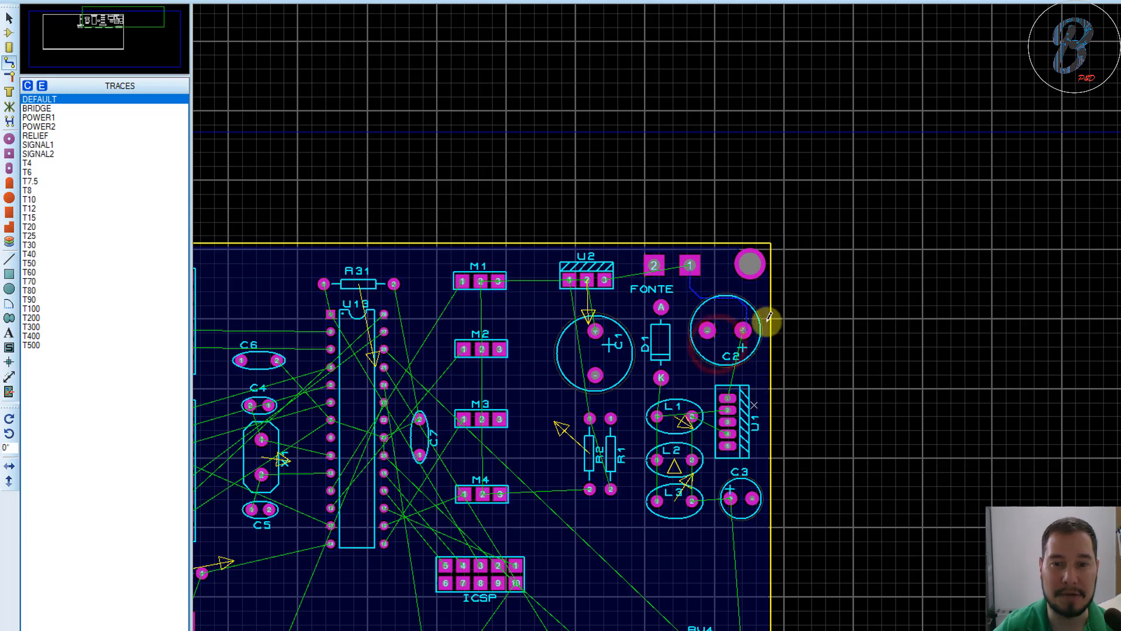
pyautogui.scroll(2, 757, 274)
pyautogui.click(741, 151)
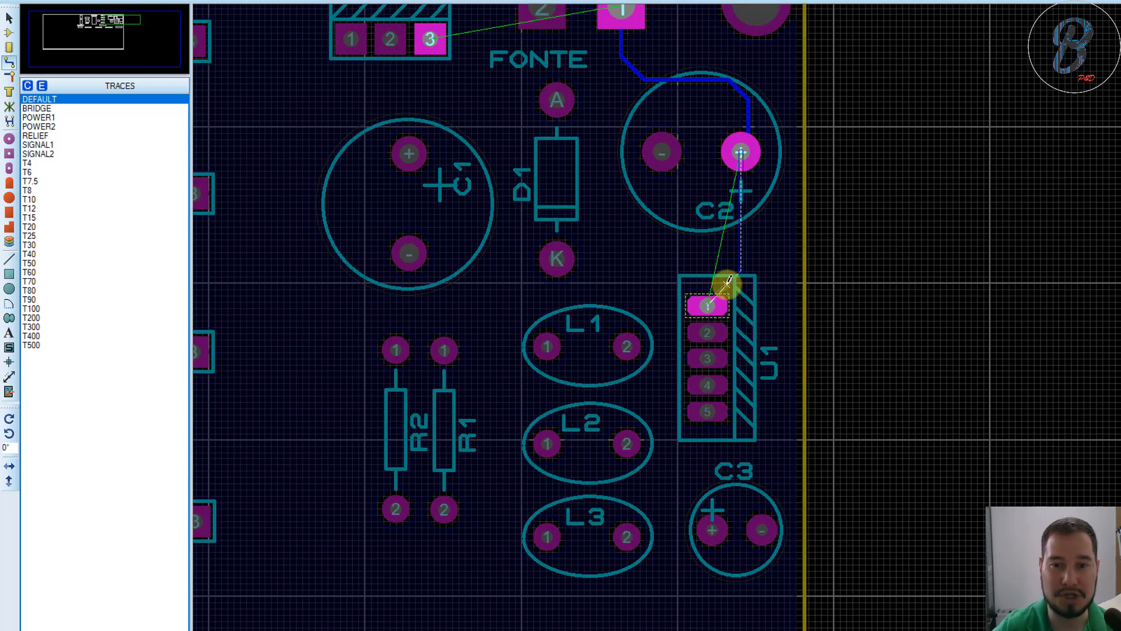
pyautogui.click(708, 253)
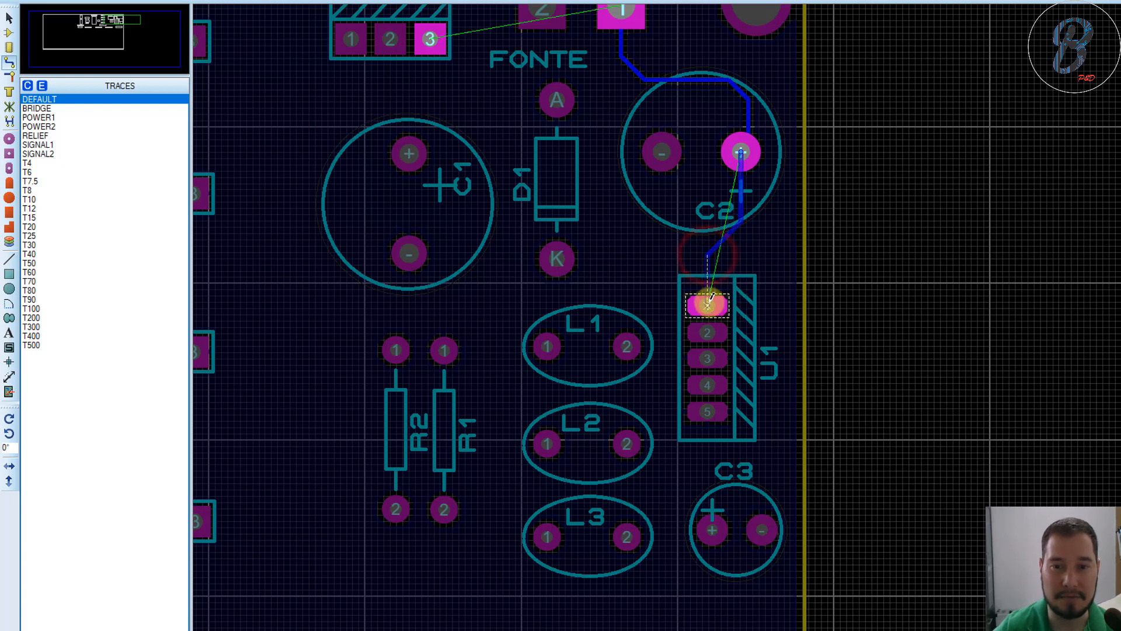
pyautogui.click(710, 305)
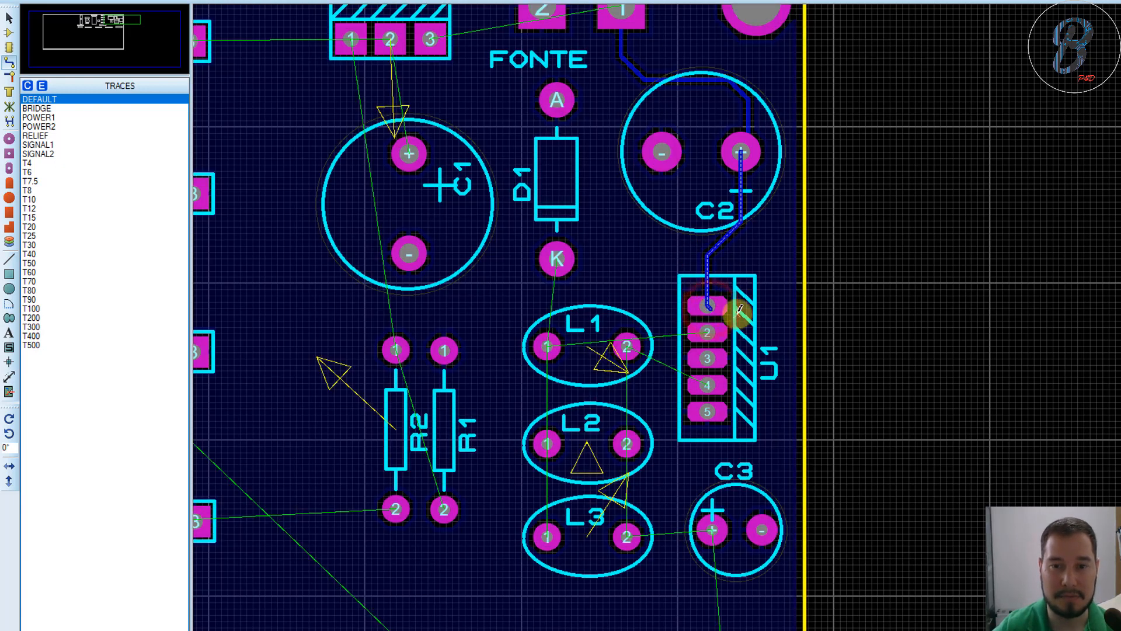
pyautogui.scroll(-1, 739, 309)
pyautogui.scroll(2, 768, 315)
pyautogui.click(773, 296)
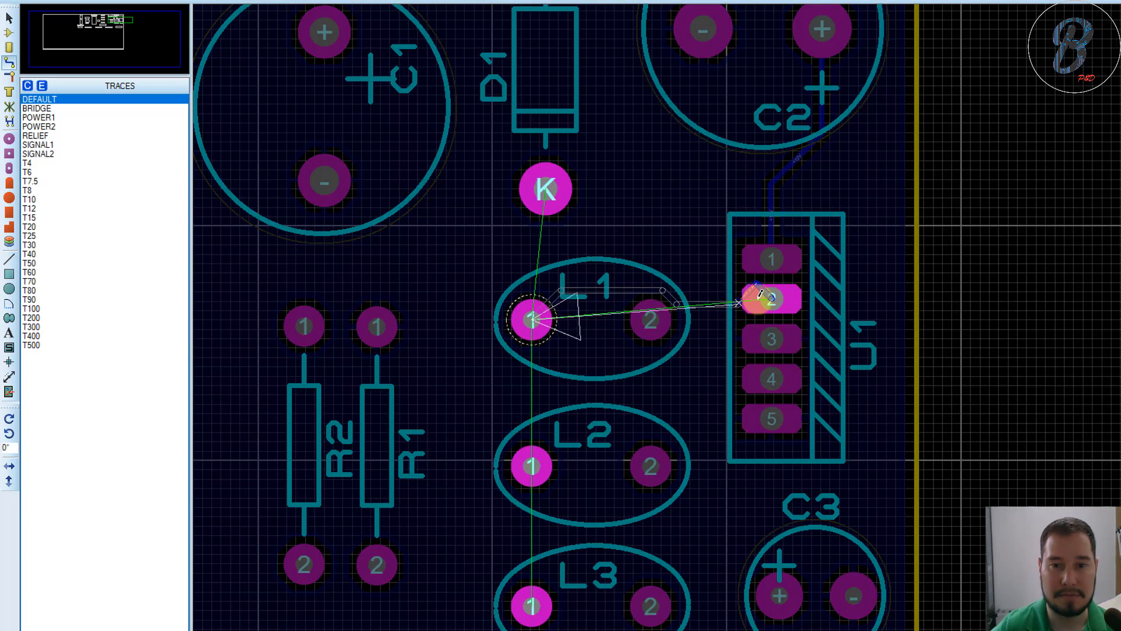
pyautogui.rightClick(746, 296)
pyautogui.scroll(-1, 701, 319)
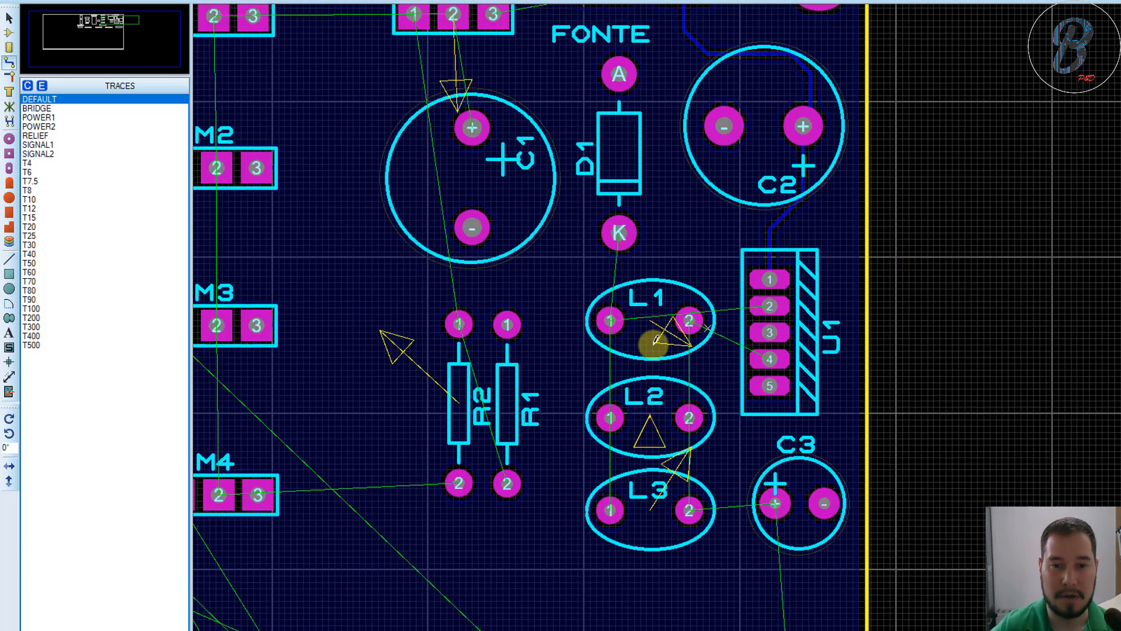
# Step: Rotate inductors L1, L2 and L3 by 180 degrees each so their pads 1 face U1
pyautogui.click(9, 19)
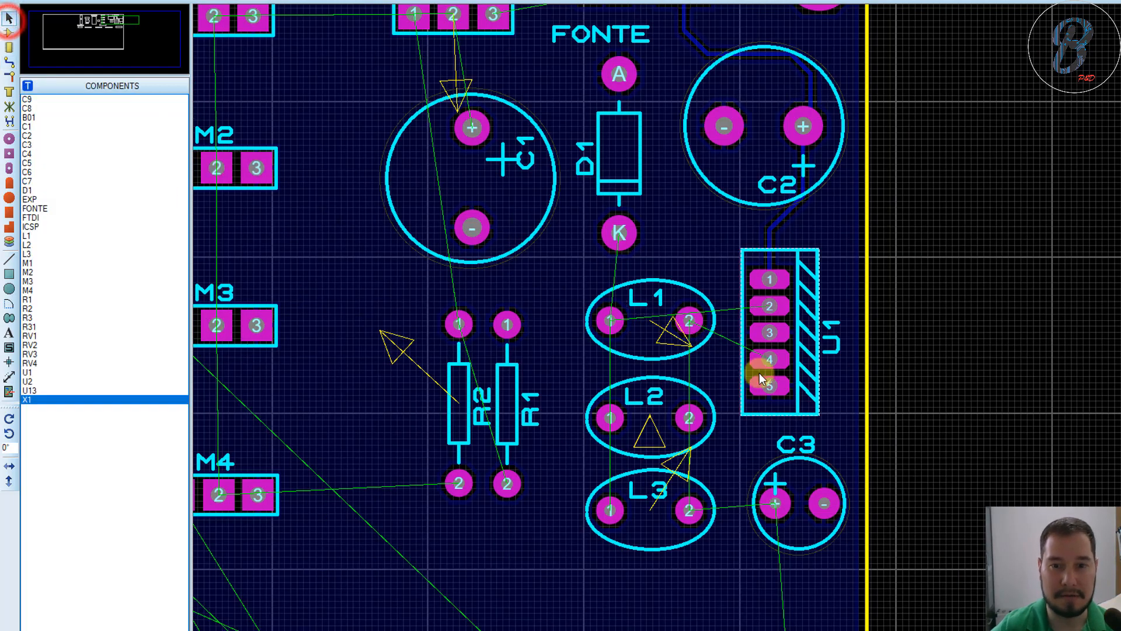
pyautogui.click(689, 321)
pyautogui.press('KP_Add')
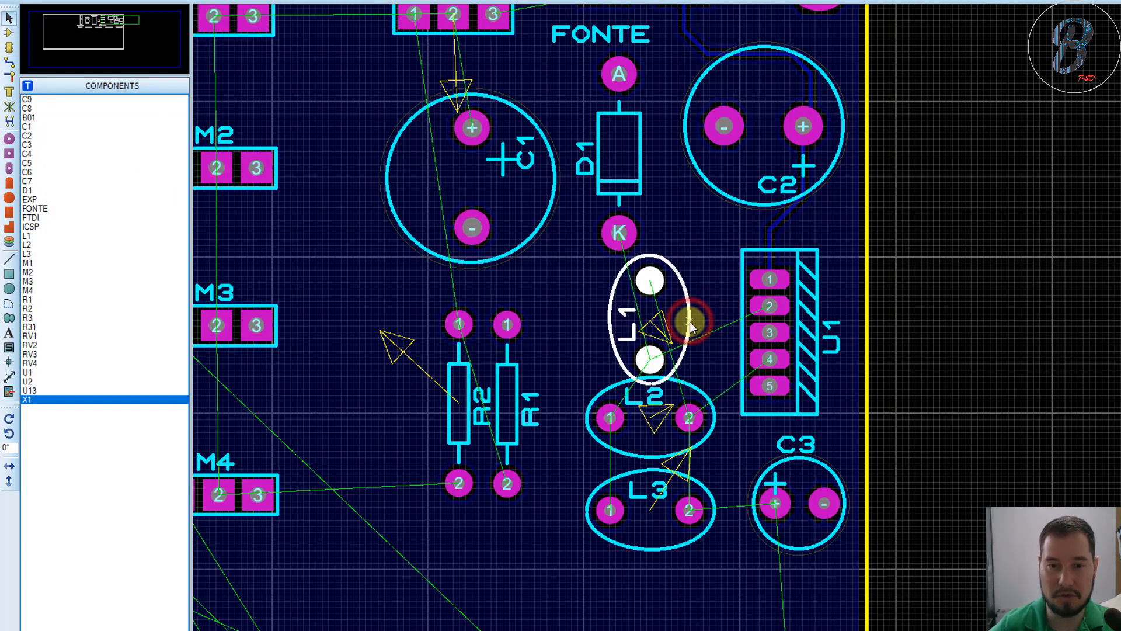
pyautogui.press('KP_Add')
pyautogui.click(689, 418)
pyautogui.press('KP_Add')
pyautogui.press('KP_Add')
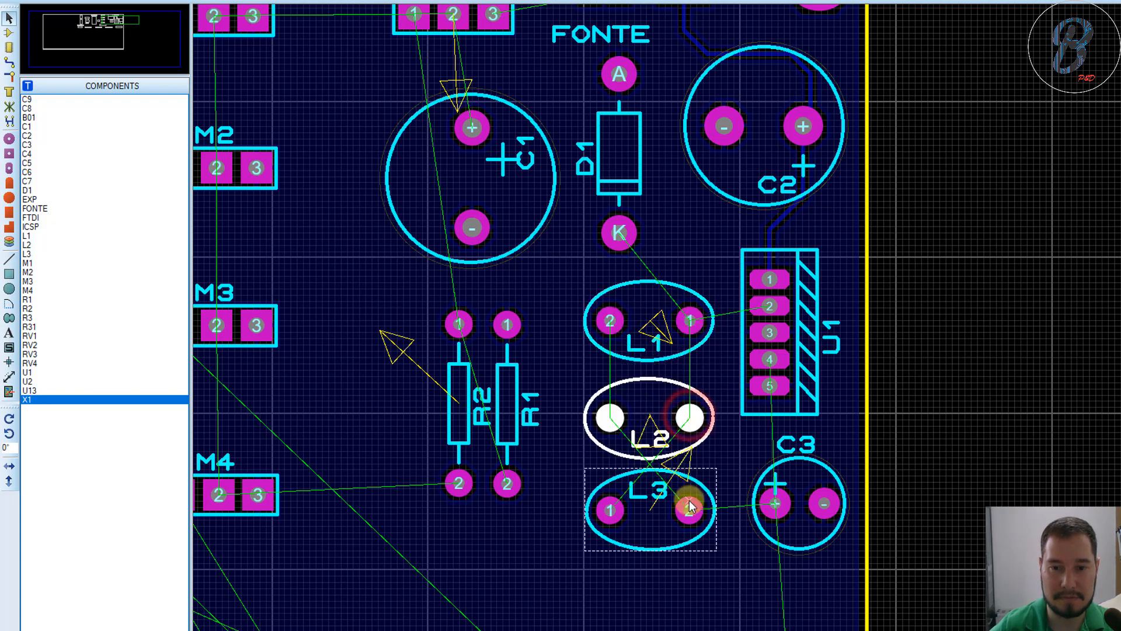
pyautogui.click(688, 510)
pyautogui.press('KP_Add')
pyautogui.press('KP_Add')
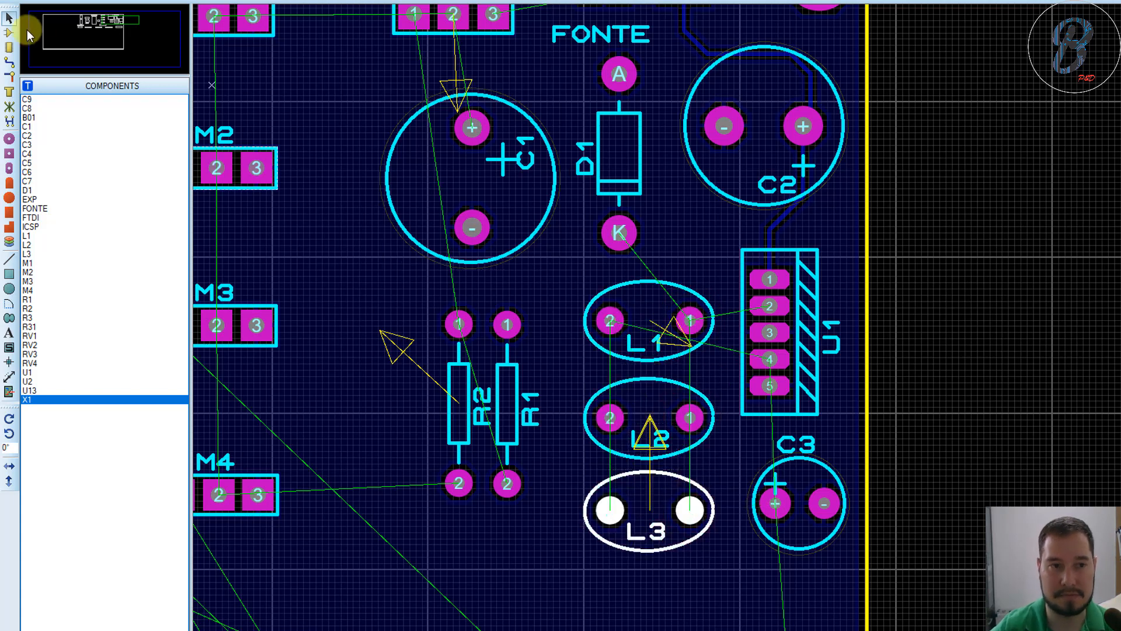
# Step: Route a DEFAULT-style trace from pin 2 of U1 to pad 1 of L1
pyautogui.click(9, 63)
pyautogui.scroll(1, 753, 374)
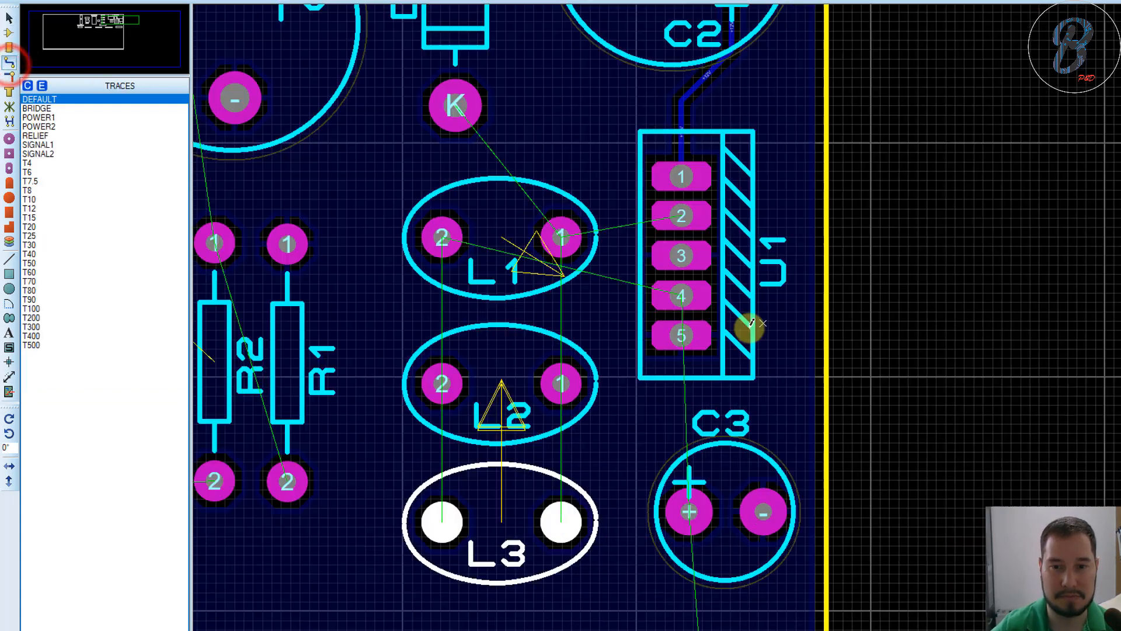
pyautogui.click(681, 213)
pyautogui.click(560, 238)
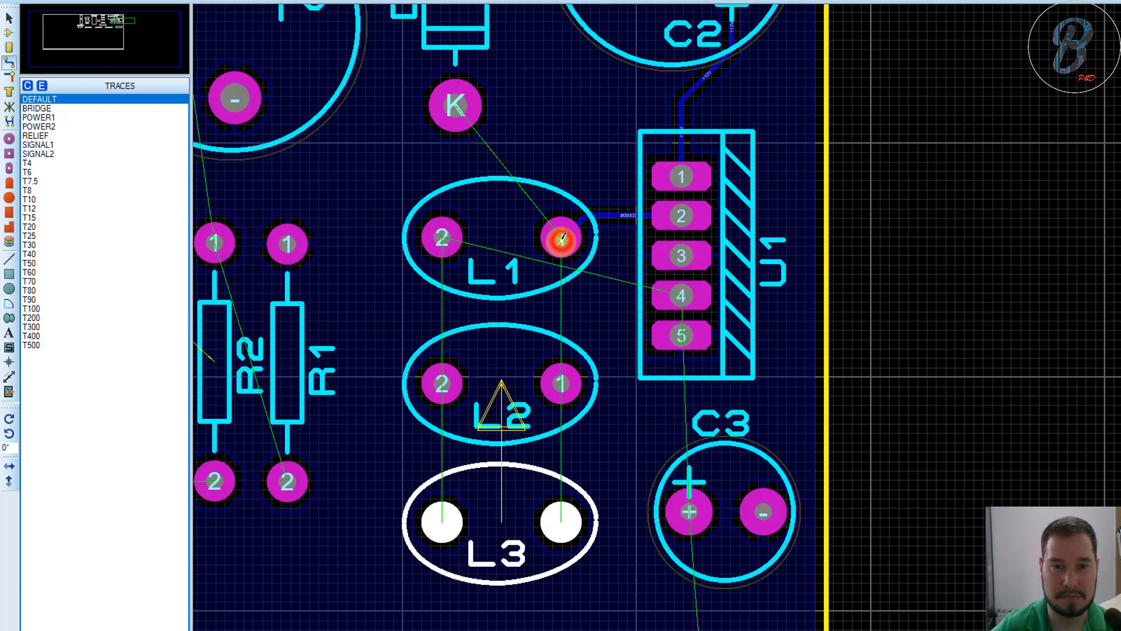
# Step: Route a trace from the K pad of diode D1 to pad 1 of L1
pyautogui.click(555, 164)
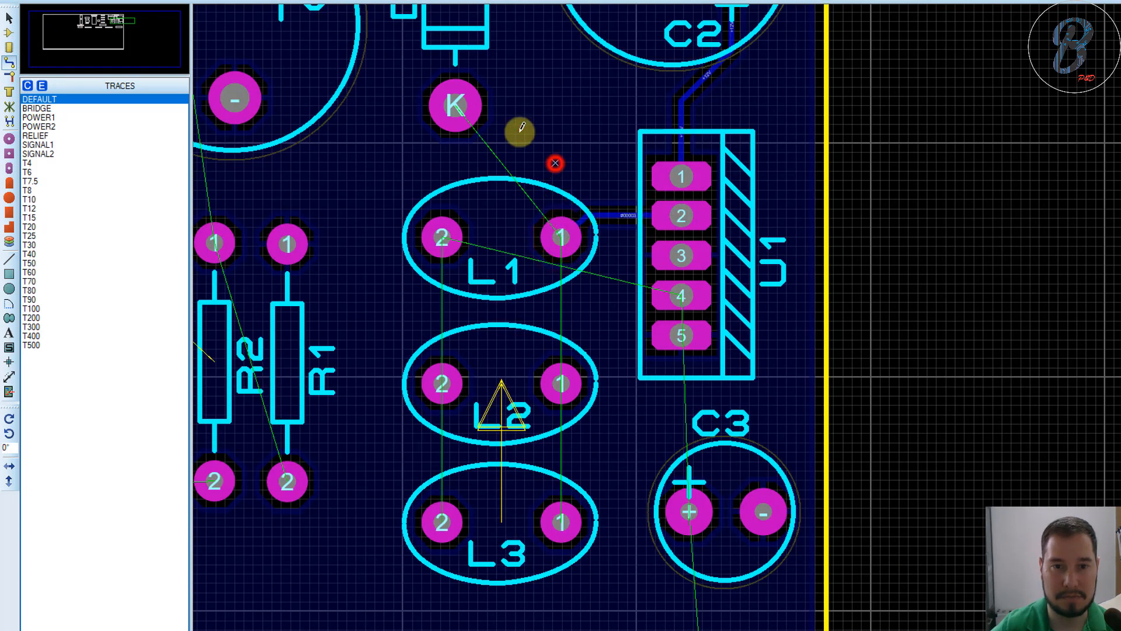
pyautogui.click(456, 104)
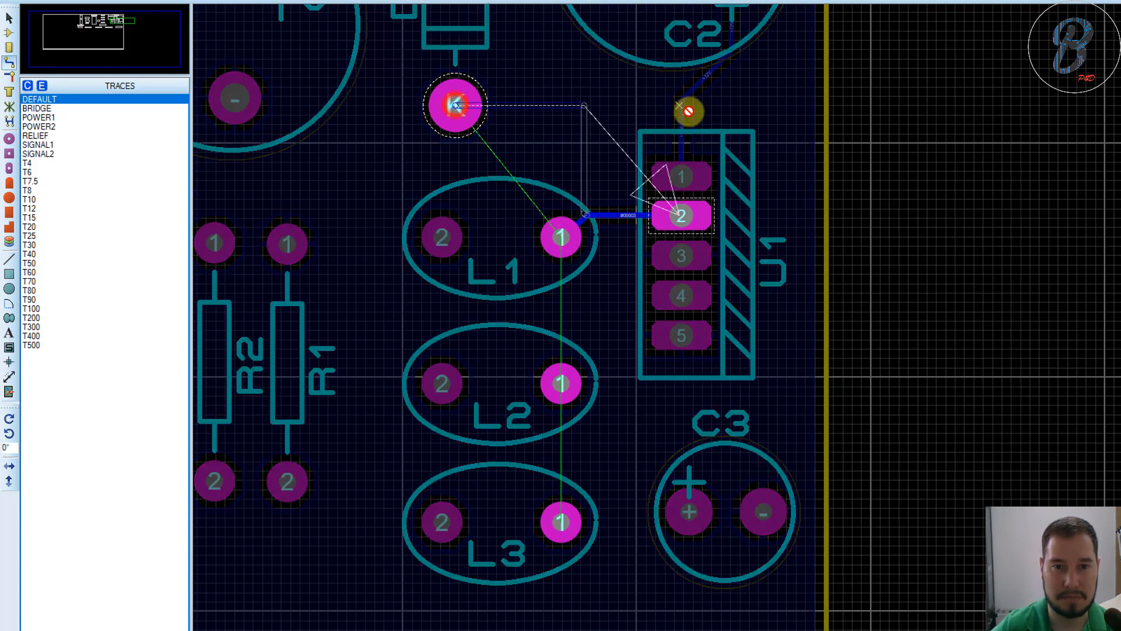
pyautogui.click(561, 146)
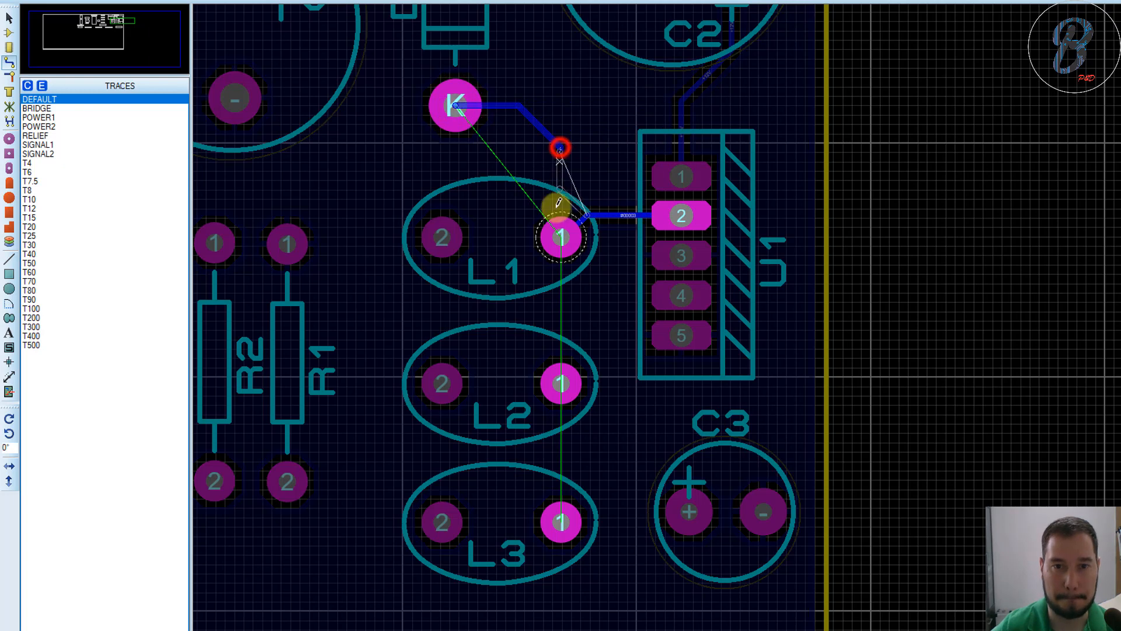
pyautogui.click(562, 235)
# Step: Connect pad 1 of L1 to pad 1 of L2 and on to pad 1 of L3 with straight traces
pyautogui.click(561, 235)
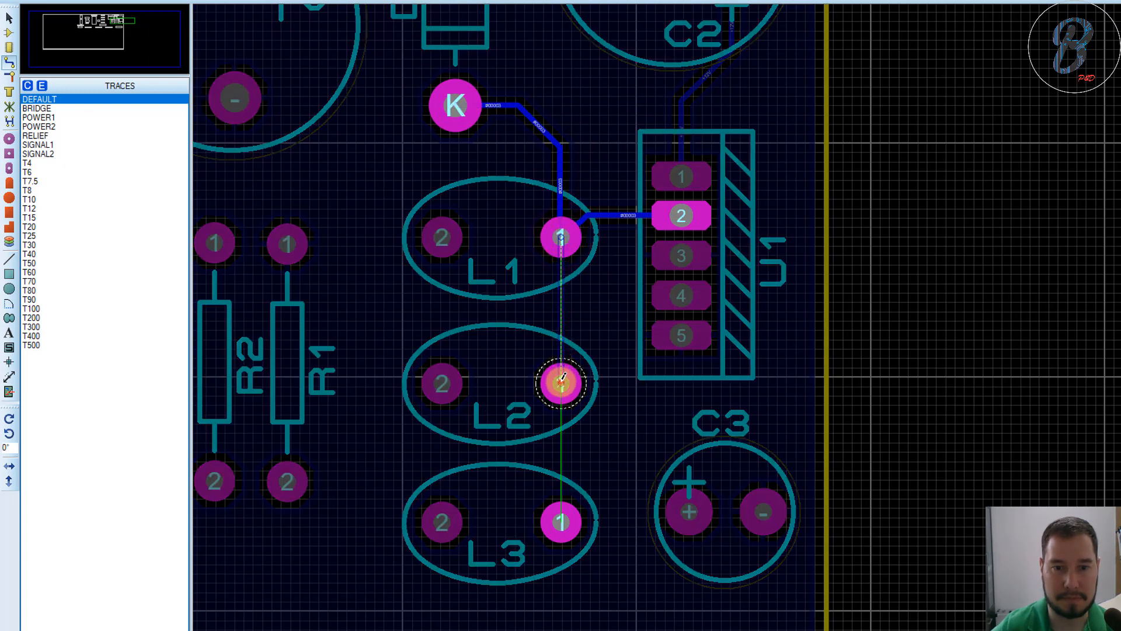
pyautogui.click(561, 381)
pyautogui.click(561, 381)
pyautogui.click(560, 521)
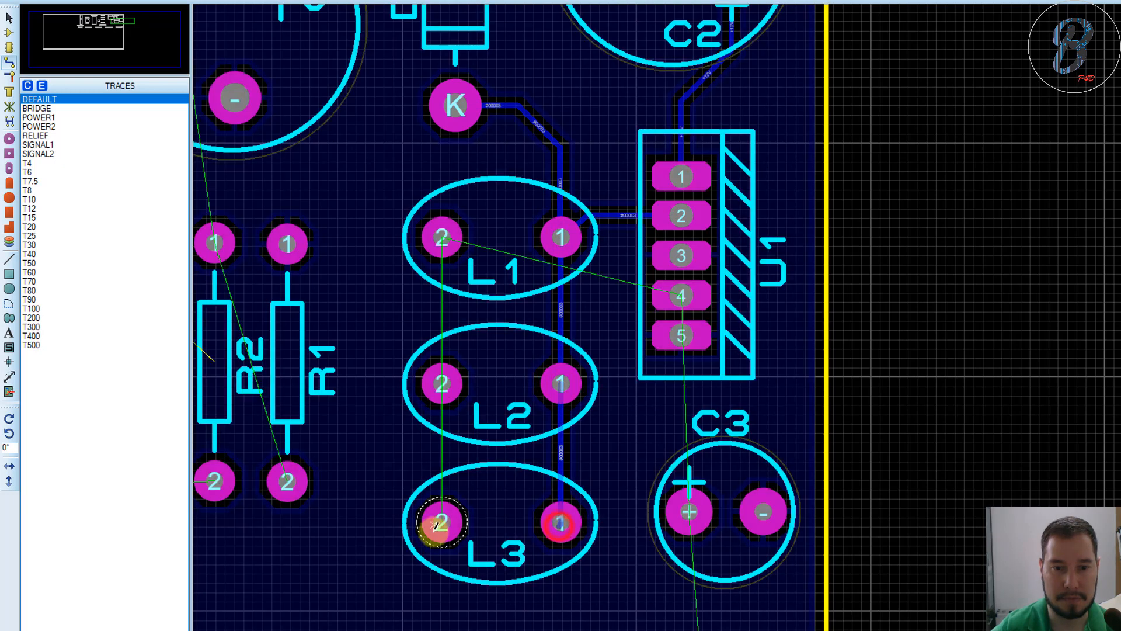
# Step: Connect pad 2 of L3 to pad 2 of L2 and on to pad 2 of L1 with straight traces
pyautogui.click(441, 521)
pyautogui.click(442, 383)
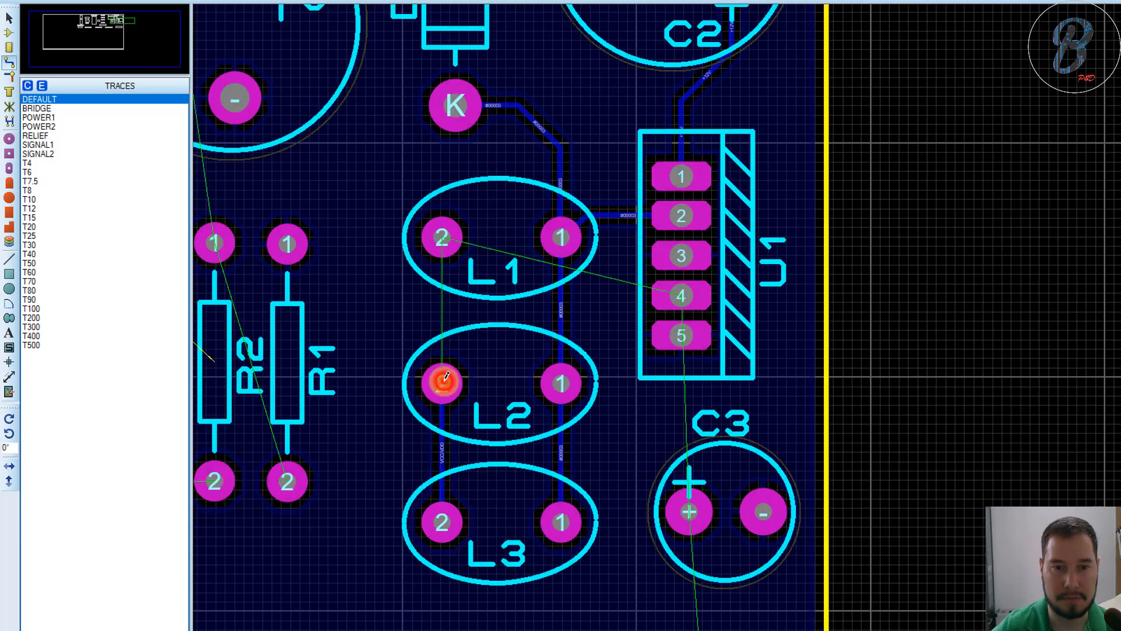
pyautogui.click(441, 383)
pyautogui.click(444, 236)
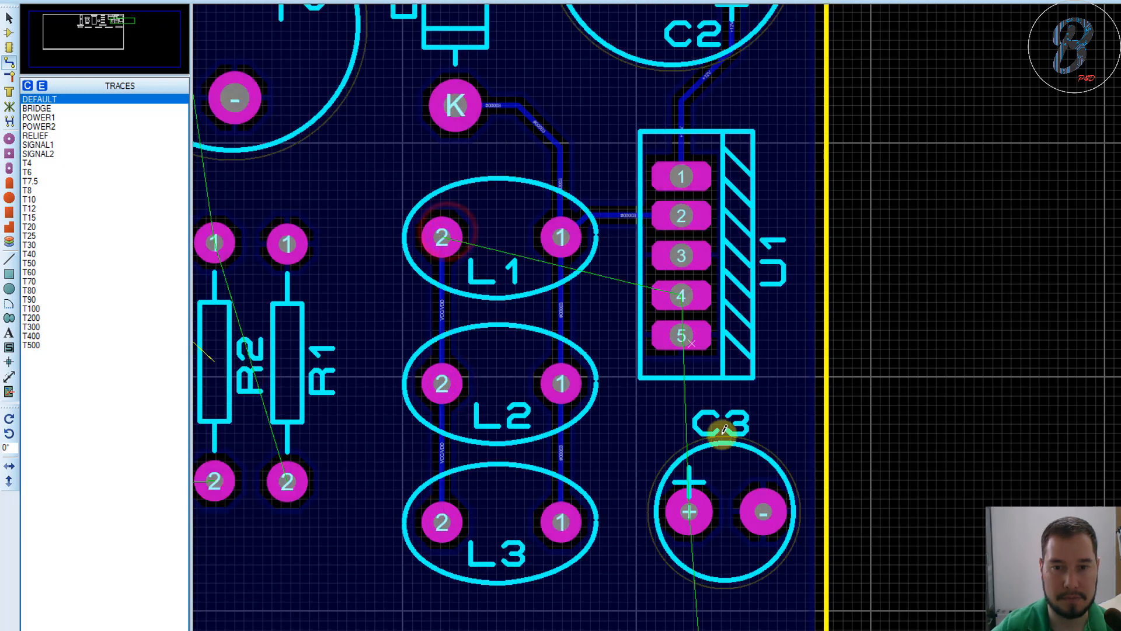
# Step: Route a trace from the positive pad of C3 around the outer side of U1 to its pin 4
pyautogui.click(690, 505)
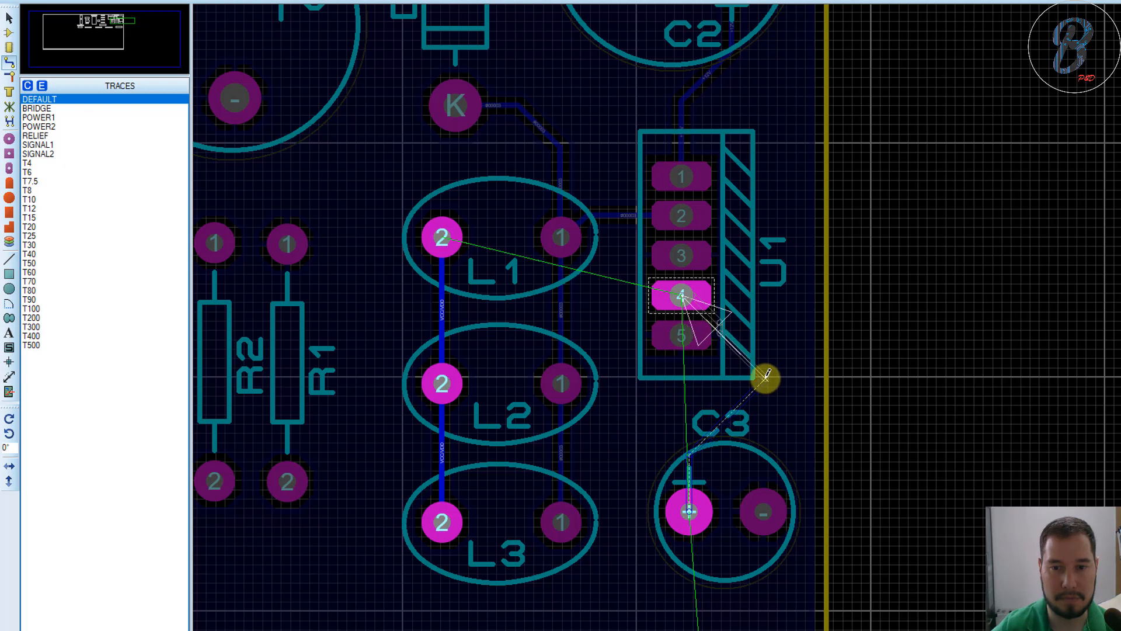
pyautogui.click(766, 376)
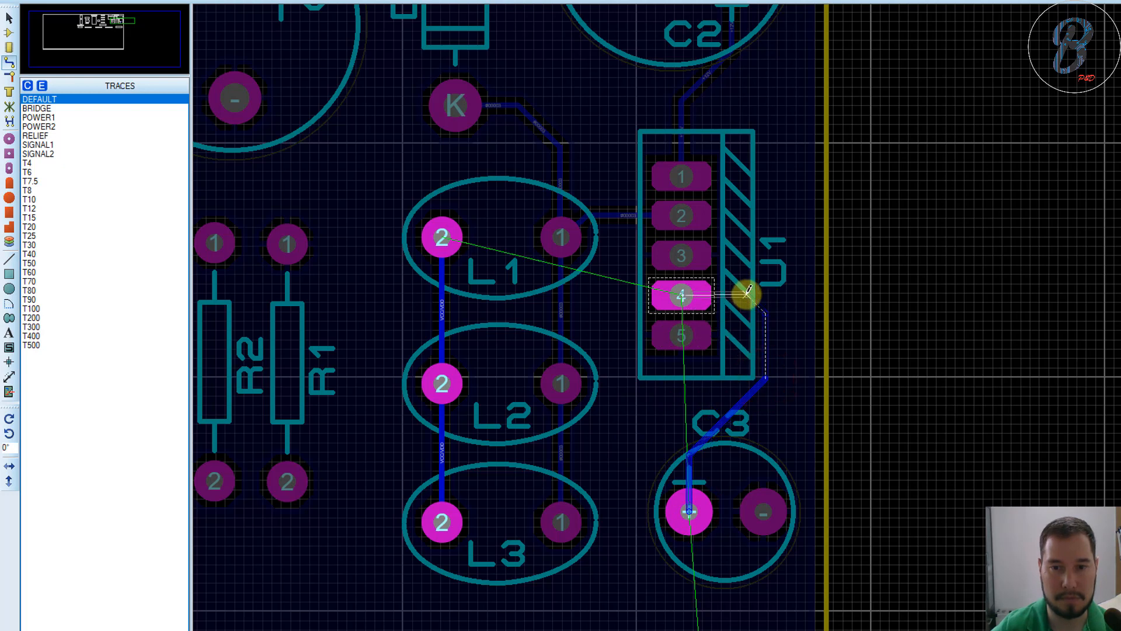
pyautogui.click(685, 290)
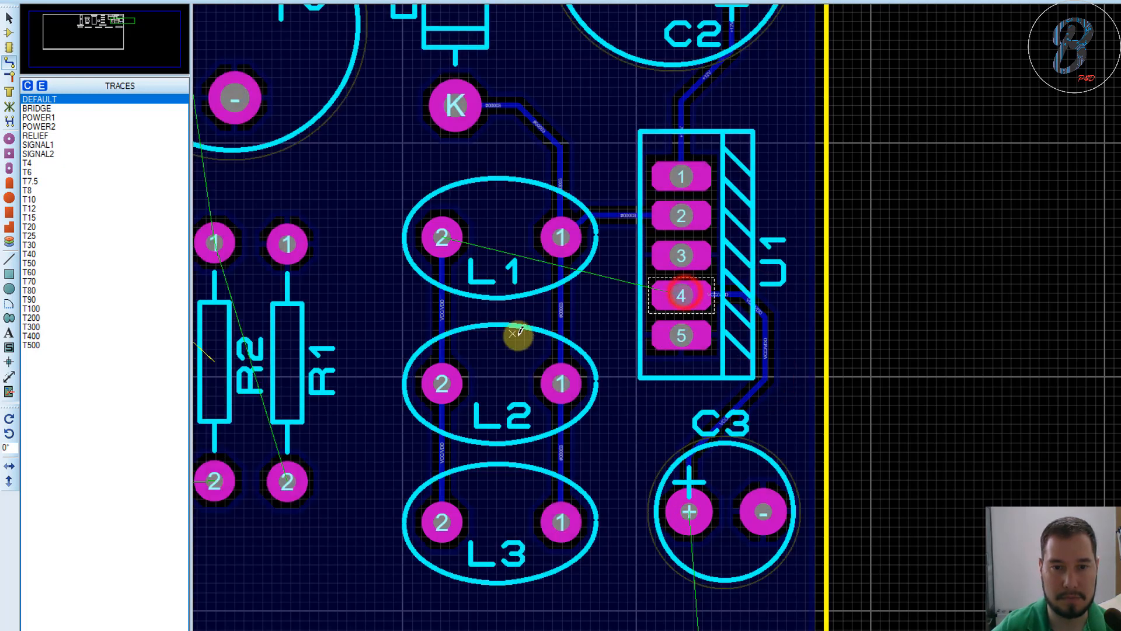
pyautogui.scroll(-3, 475, 301)
pyautogui.scroll(3, 771, 300)
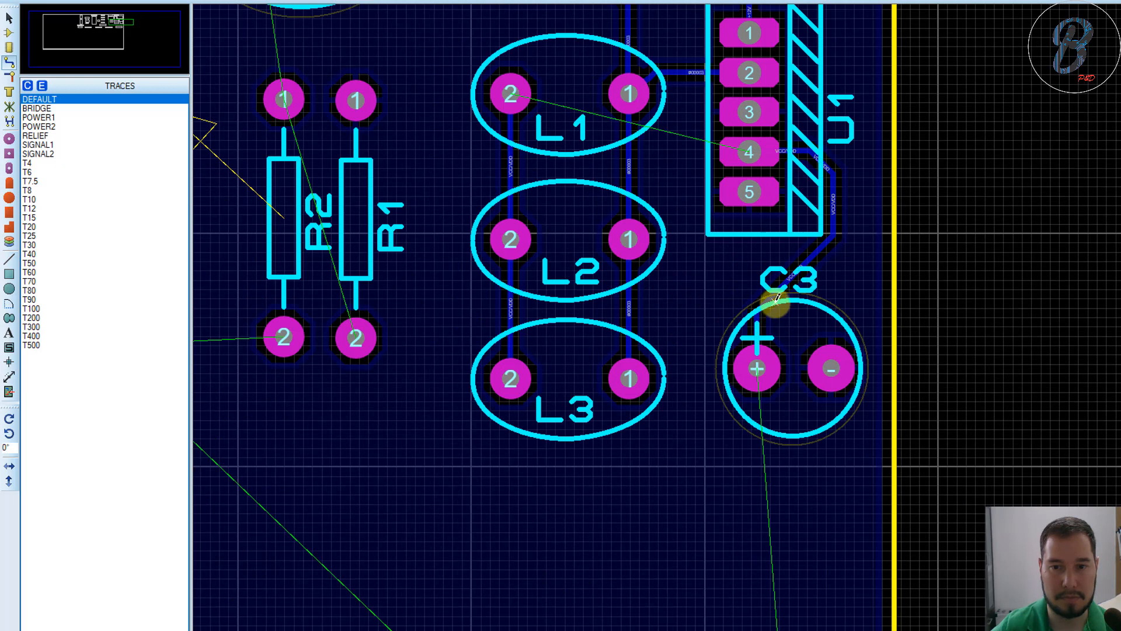
# Step: Route a trace from the positive pad of C3 around below L3 to pad 2 of L3
pyautogui.click(758, 368)
pyautogui.click(725, 495)
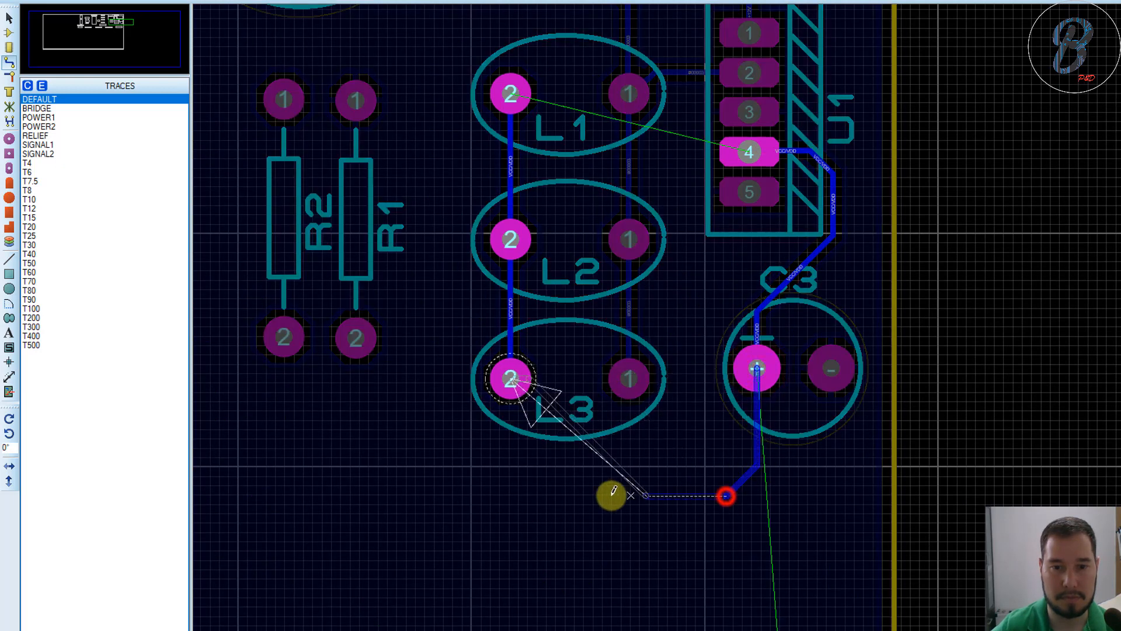
pyautogui.click(518, 464)
pyautogui.click(512, 377)
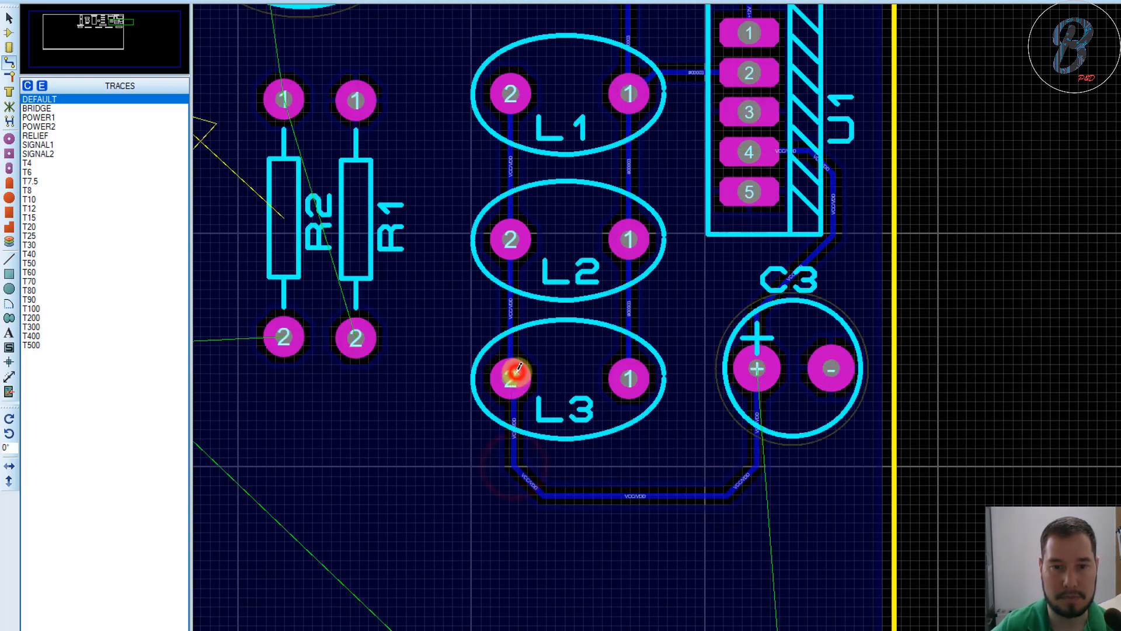
# Step: Try trace style T40 on the +12V trace between the FONTE connector and C2's positive pad
pyautogui.scroll(-3, 769, 138)
pyautogui.scroll(3, 766, 315)
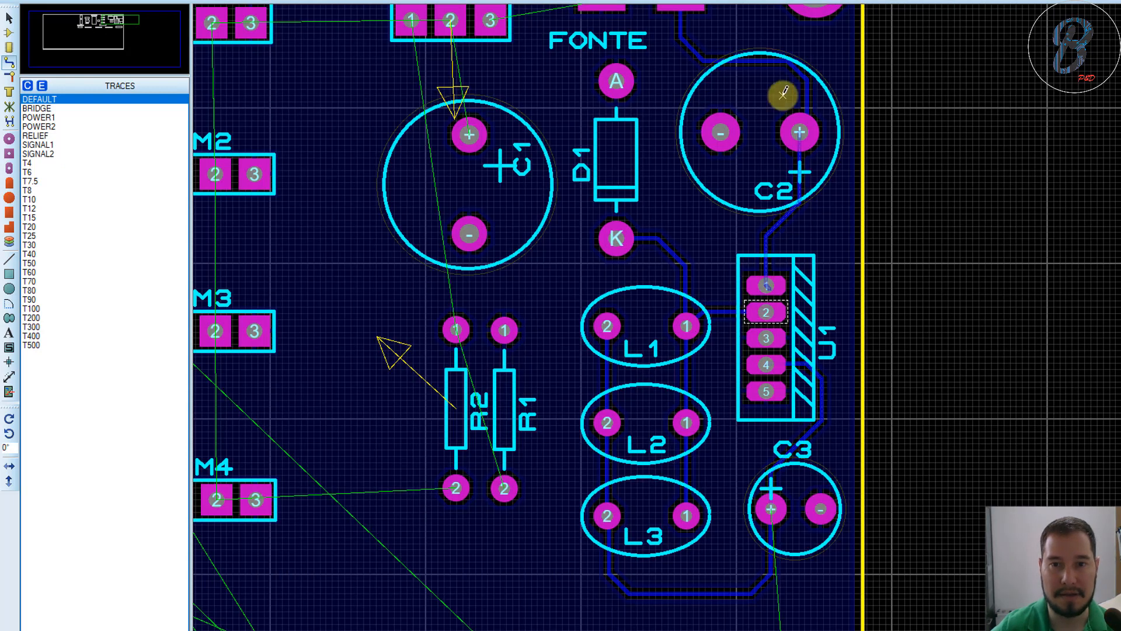
pyautogui.rightClick(709, 51)
pyautogui.click(786, 212)
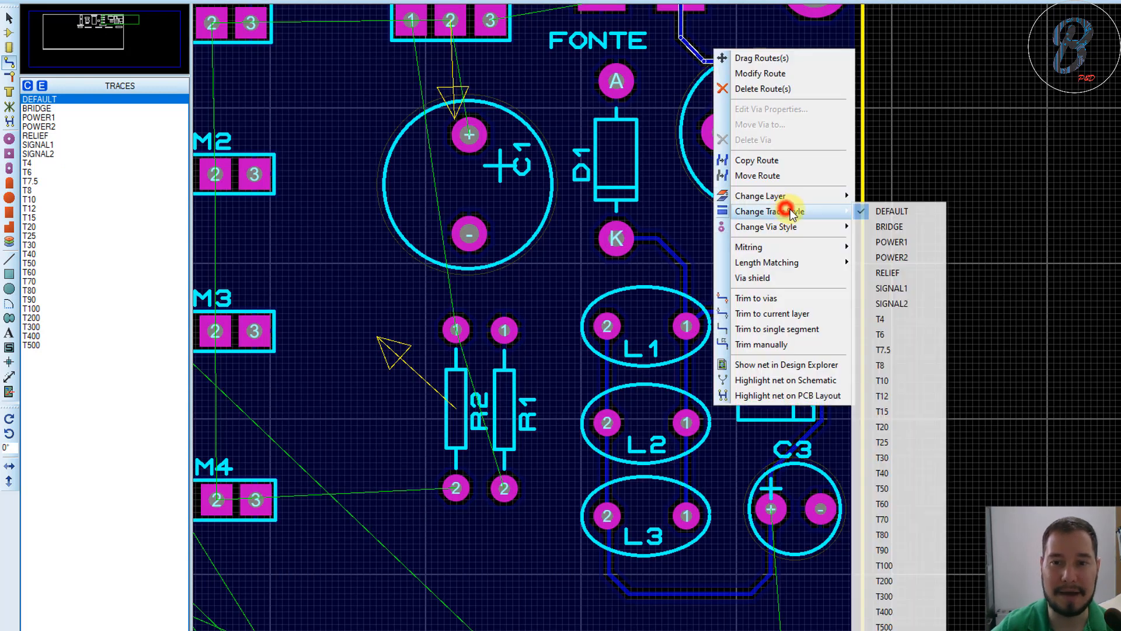
pyautogui.click(905, 480)
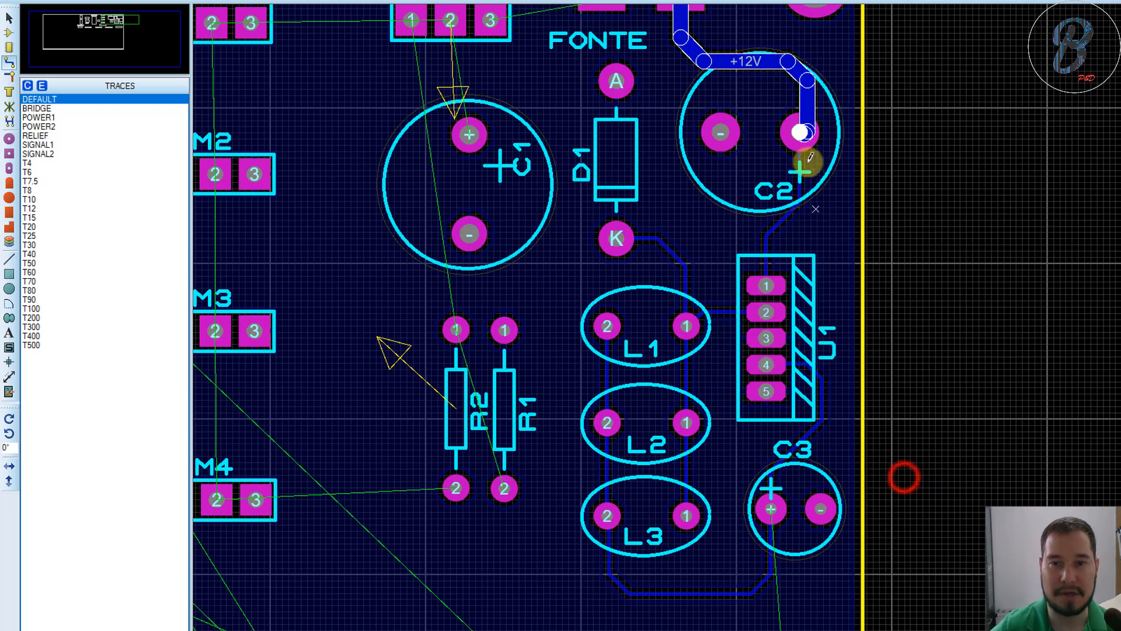
# Step: Set the +12V trace from the FONTE connector to C2 to style T80 and the trace from C2 to U1 pin 1 to T70
pyautogui.rightClick(753, 61)
pyautogui.click(824, 217)
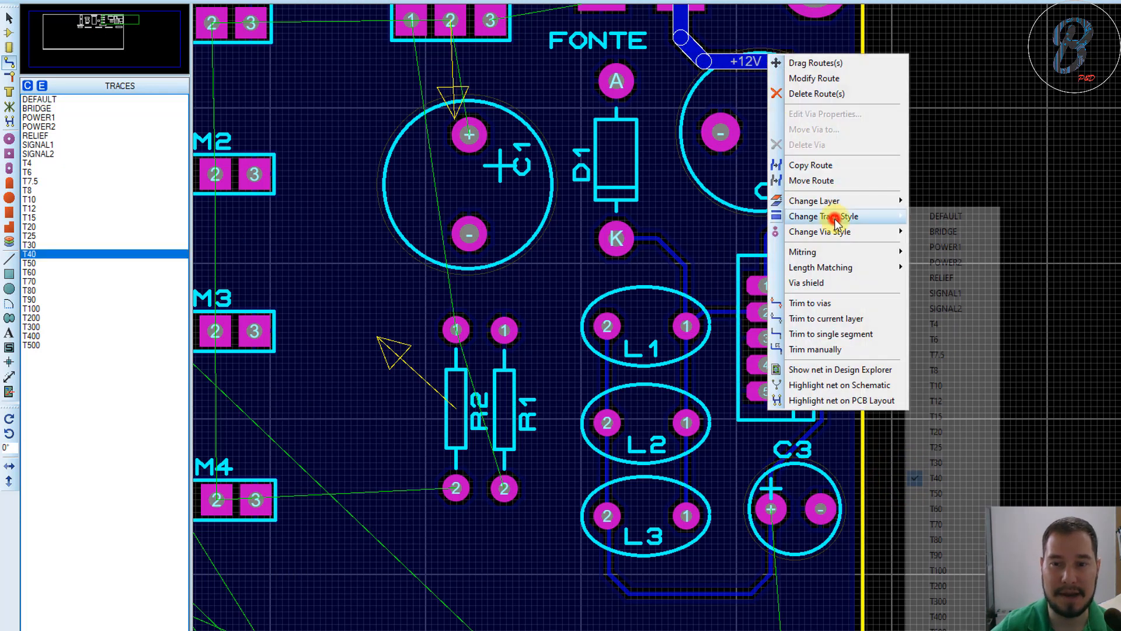
pyautogui.click(946, 539)
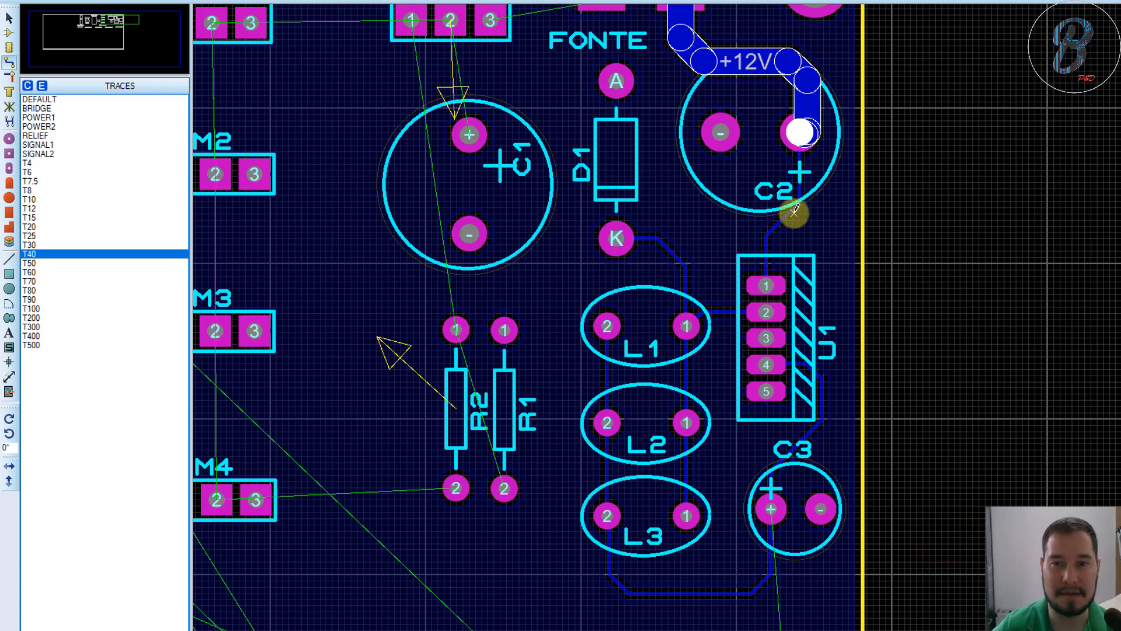
pyautogui.rightClick(794, 212)
pyautogui.click(884, 366)
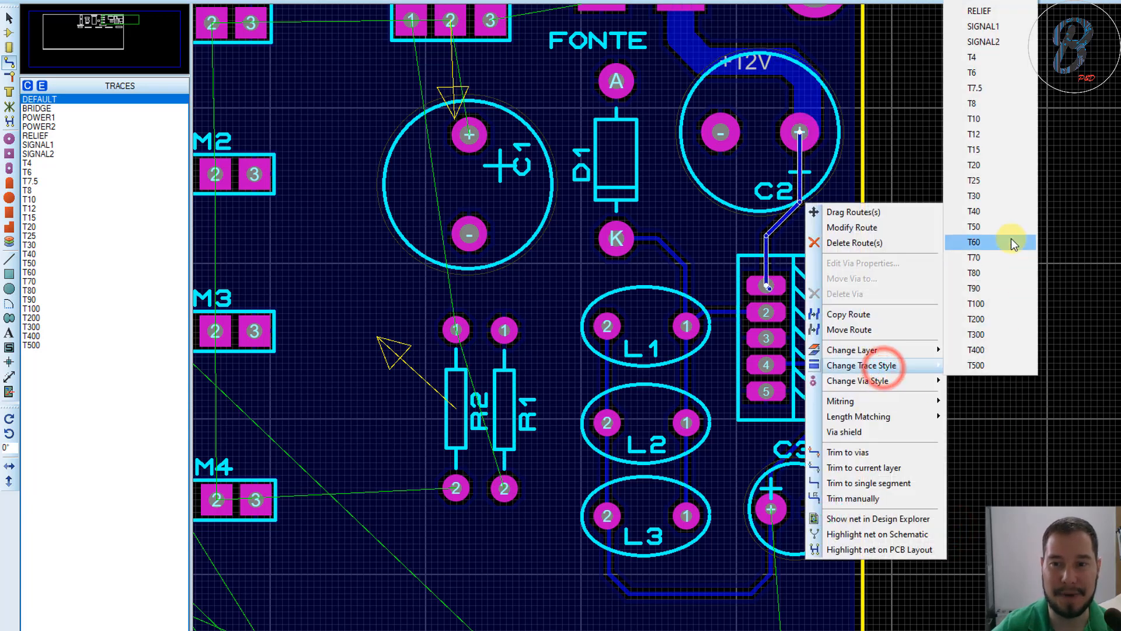
pyautogui.click(1007, 260)
# Step: Pull the end of the widened trace at U1 pin 1 back, away from pin 2
pyautogui.scroll(-2, 883, 277)
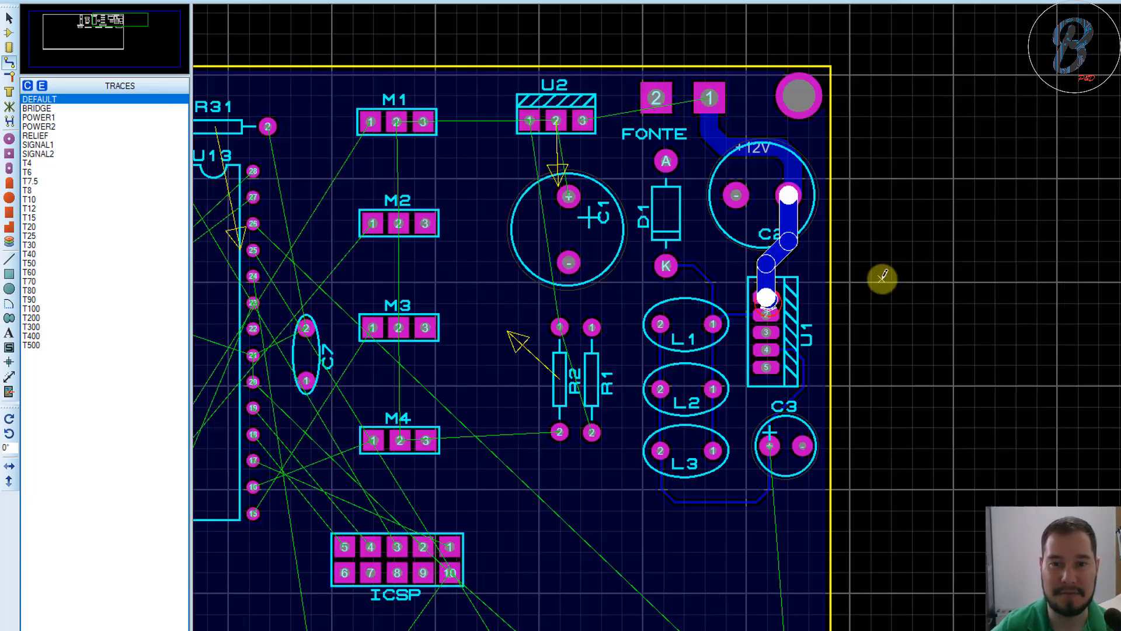
pyautogui.scroll(2, 882, 277)
pyautogui.click(821, 321)
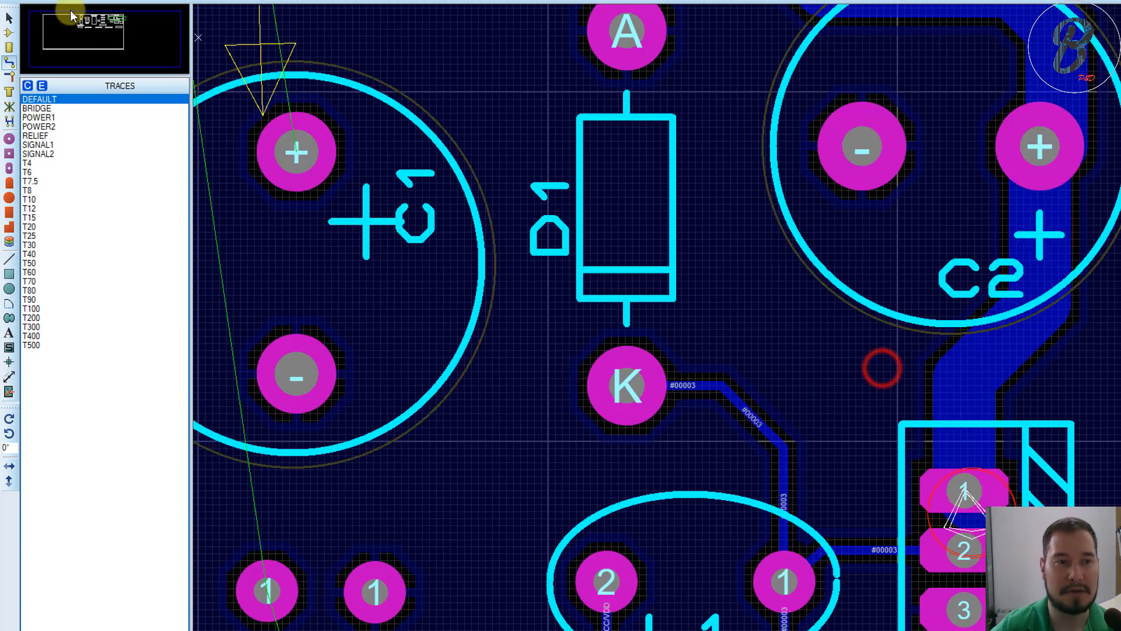
pyautogui.click(9, 20)
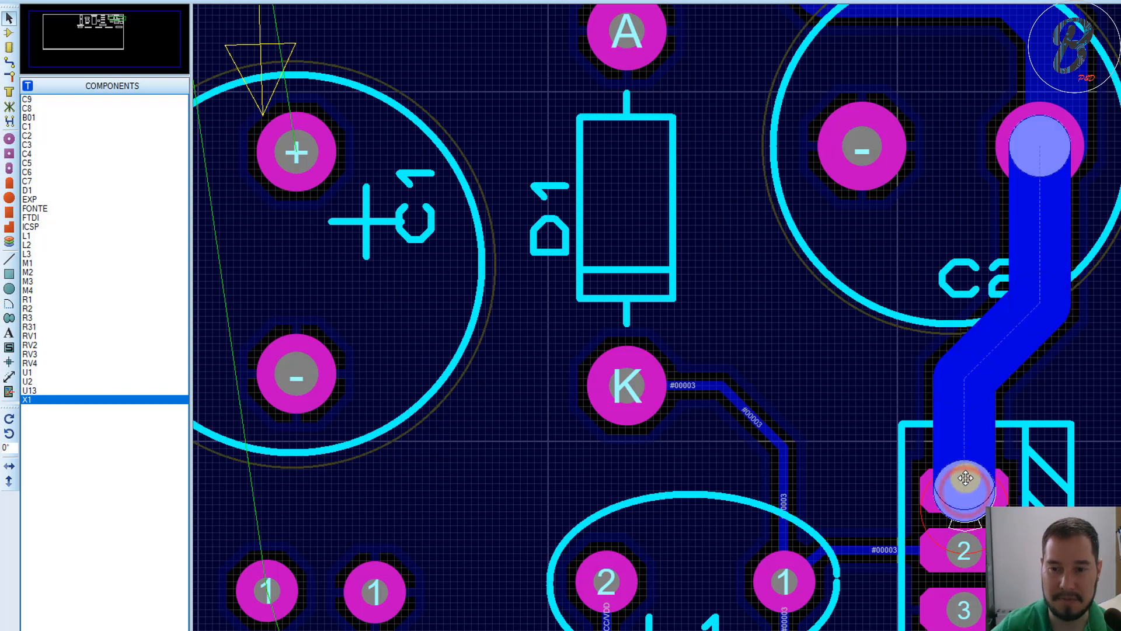
pyautogui.click(967, 497)
pyautogui.scroll(2, 972, 496)
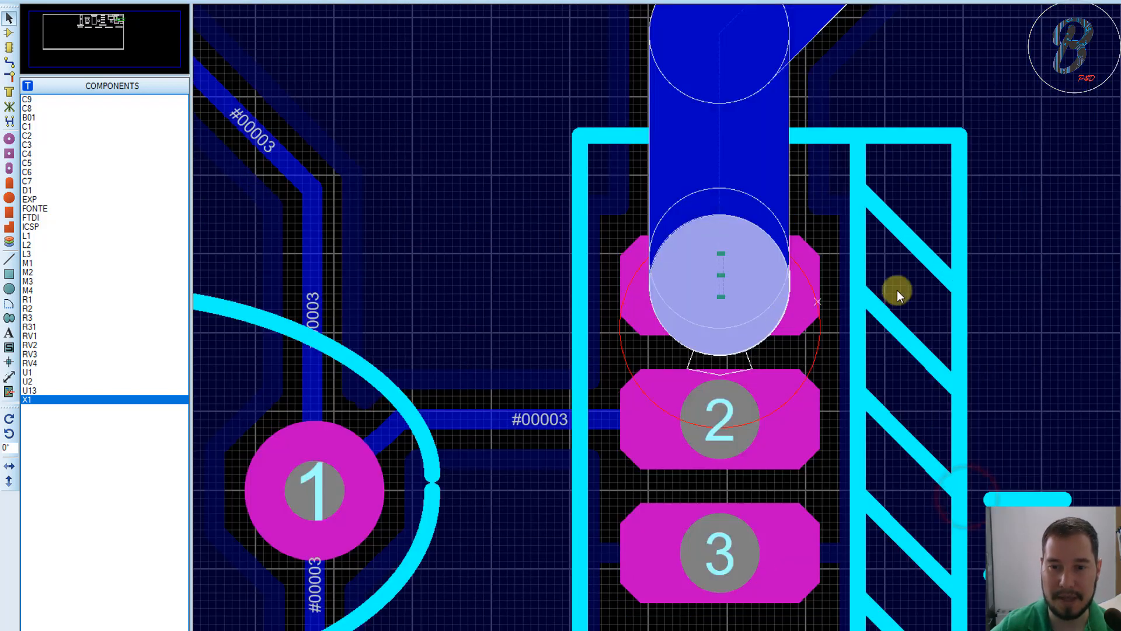
pyautogui.click(720, 278)
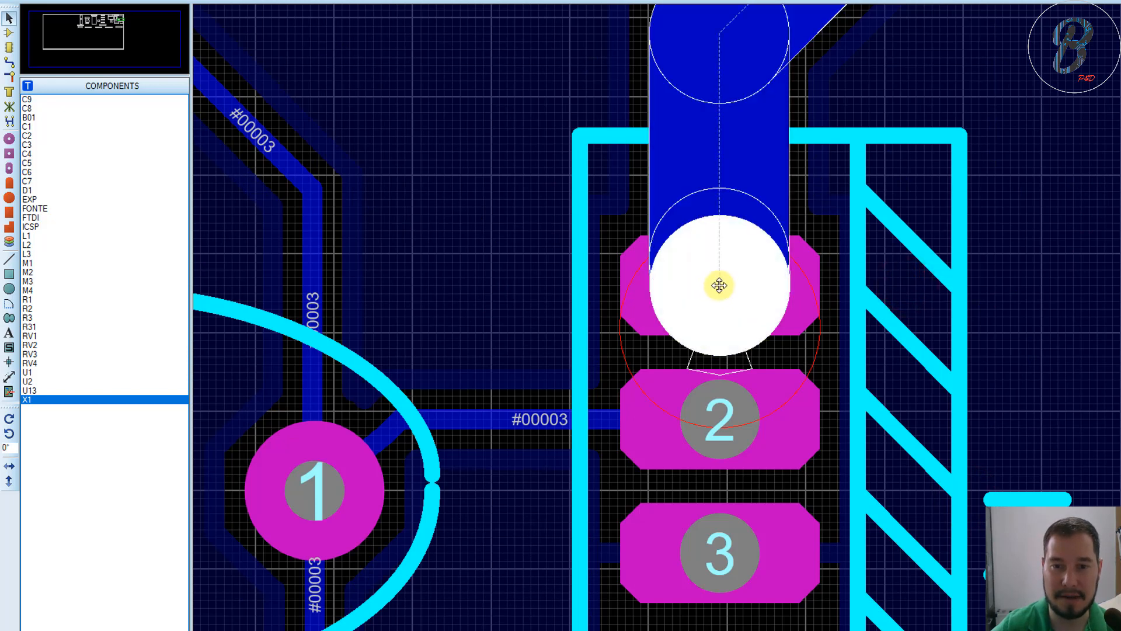
pyautogui.moveTo(719, 285); pyautogui.dragTo(718, 257)
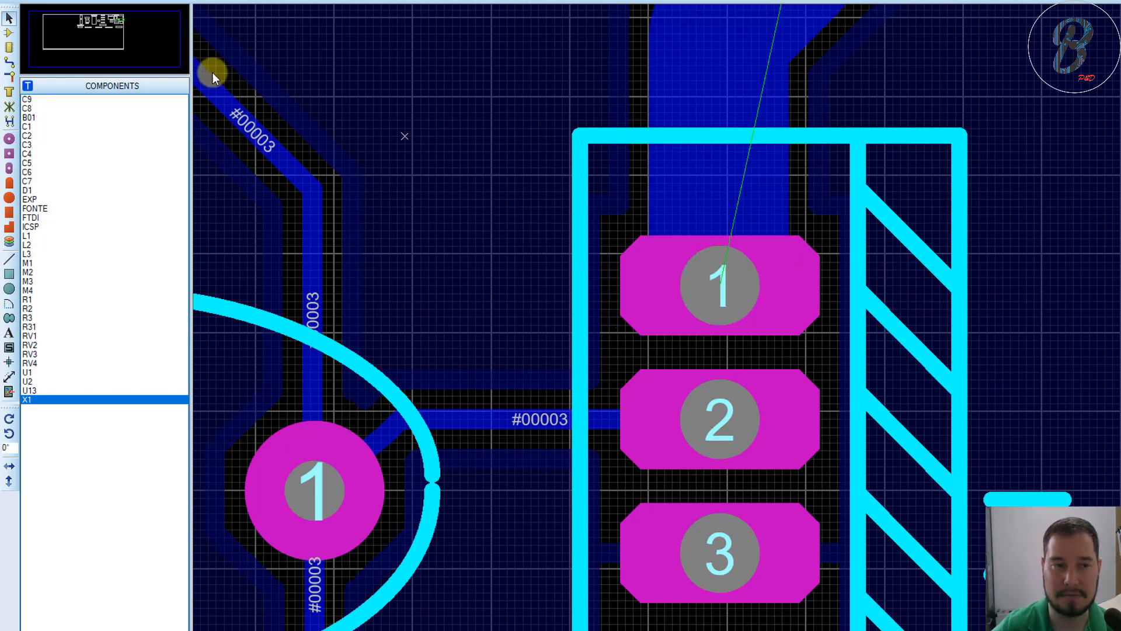
# Step: Route a short straight trace from U1 pin 1 to the end of the wide trace coming from C2
pyautogui.click(10, 62)
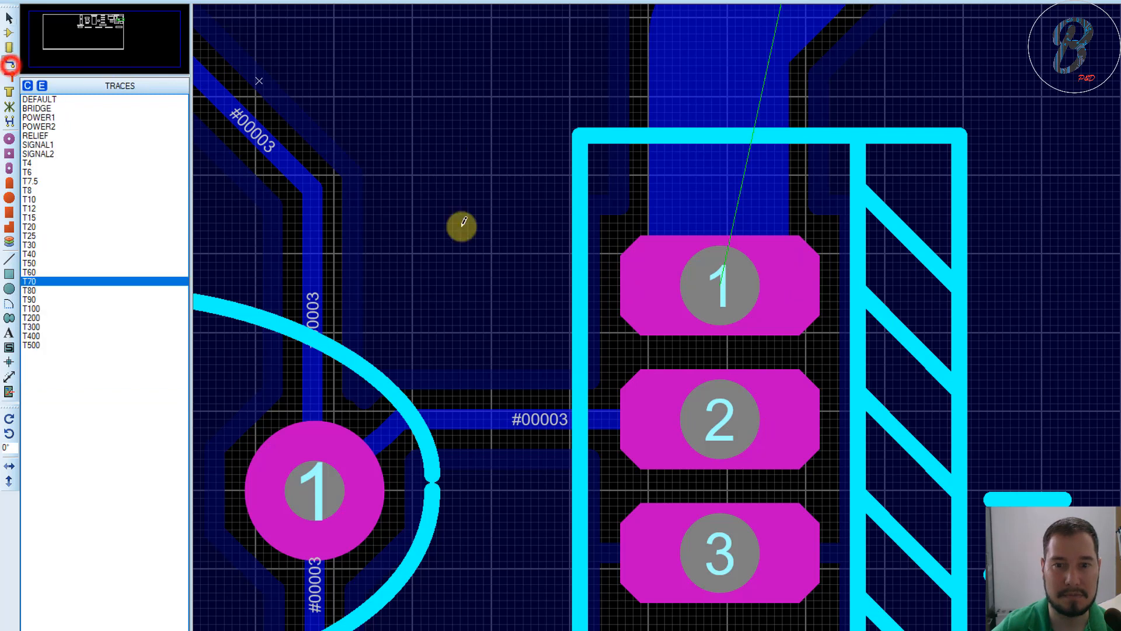
pyautogui.click(721, 283)
pyautogui.click(720, 228)
# Step: Set the traces from pad 1 of L1 to U1 pin 2 and to the K pad of D1 to trace style T60
pyautogui.scroll(-2, 766, 322)
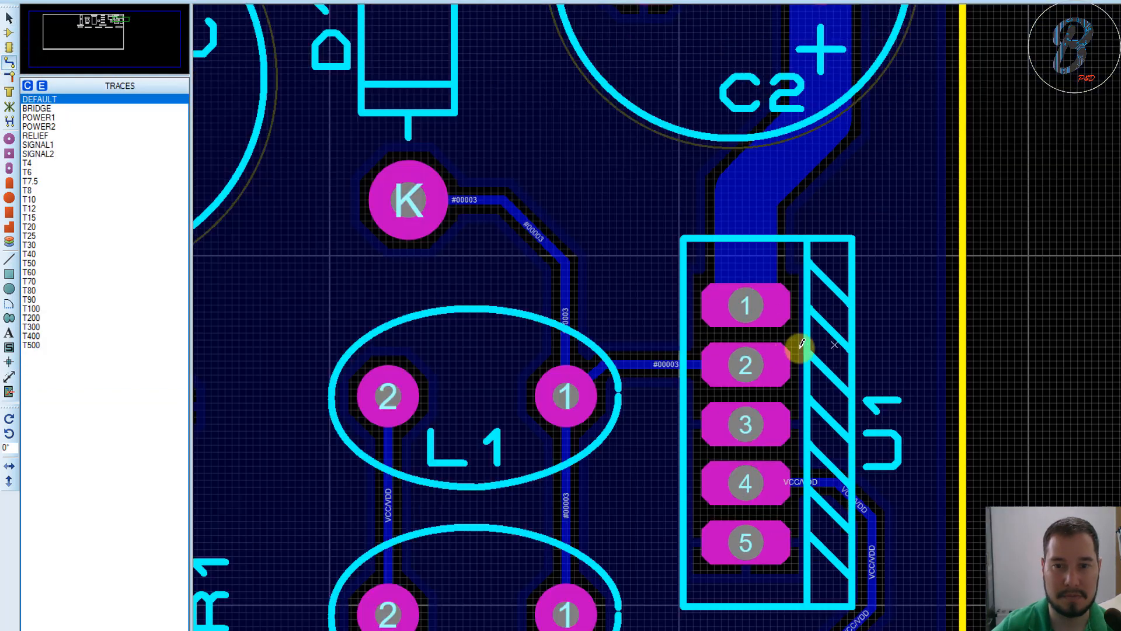
pyautogui.scroll(1, 679, 344)
pyautogui.rightClick(750, 339)
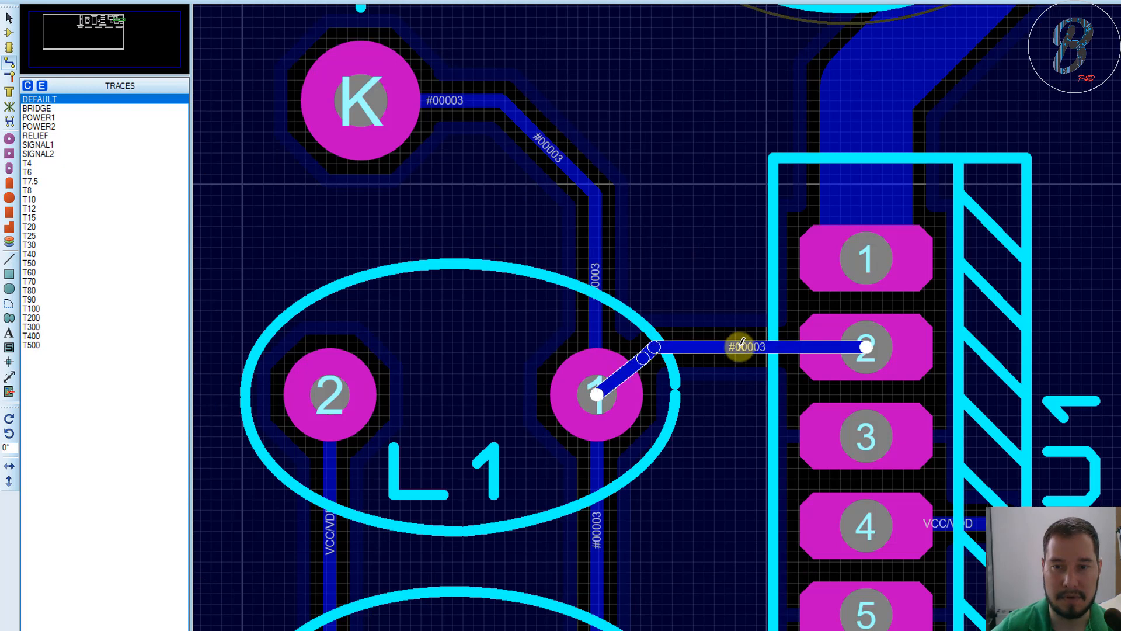
pyautogui.click(806, 144)
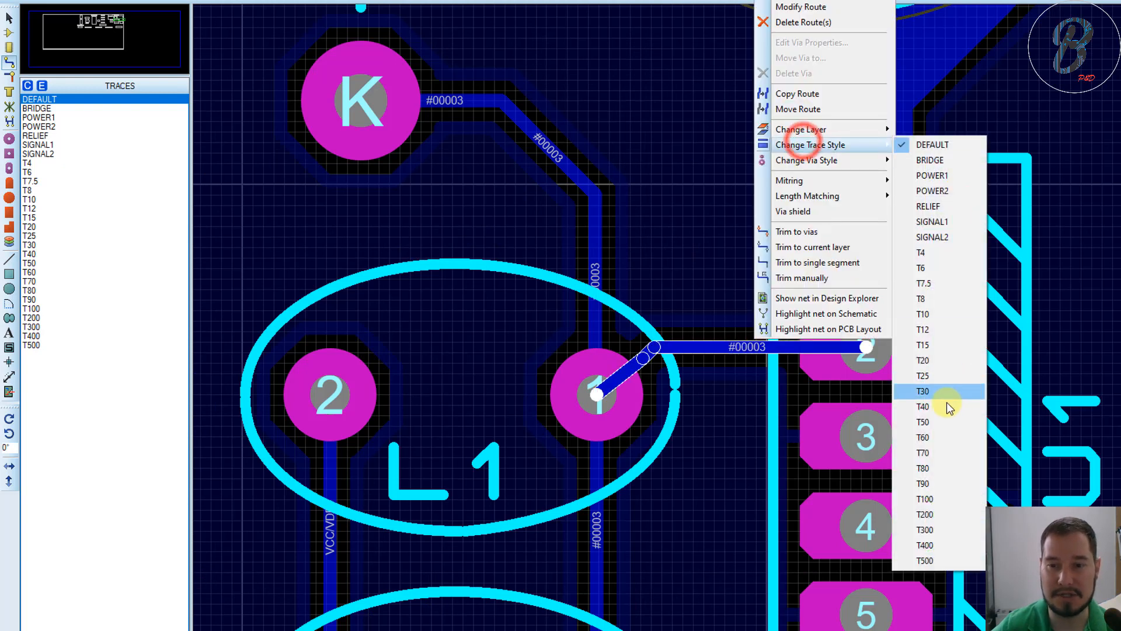
pyautogui.click(938, 435)
pyautogui.click(1024, 337)
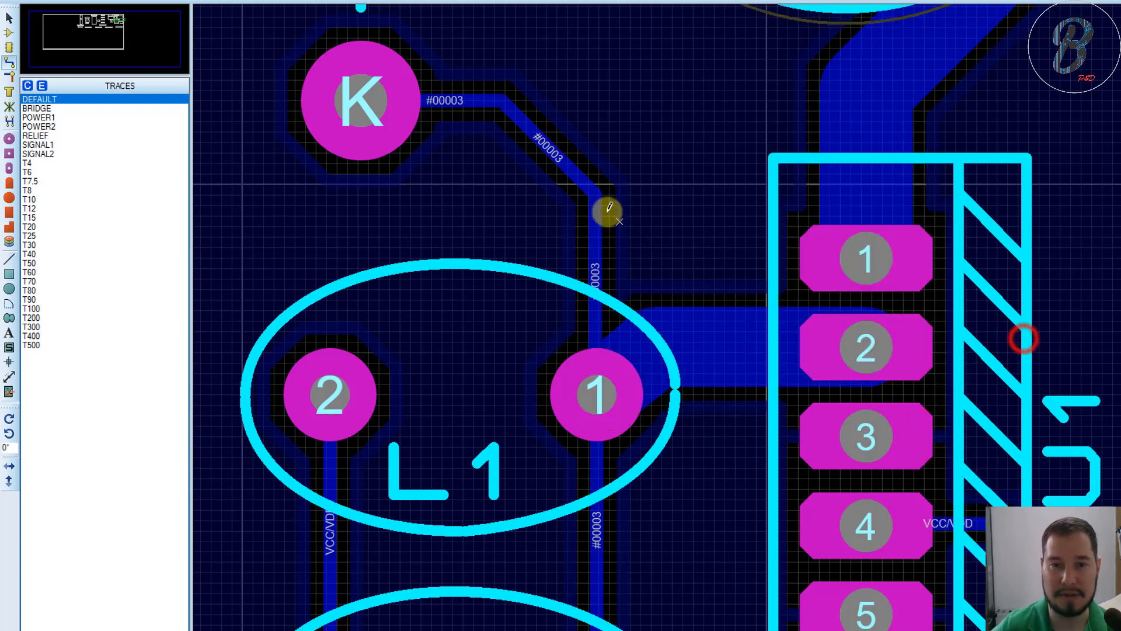
pyautogui.rightClick(595, 201)
pyautogui.moveTo(713, 367)
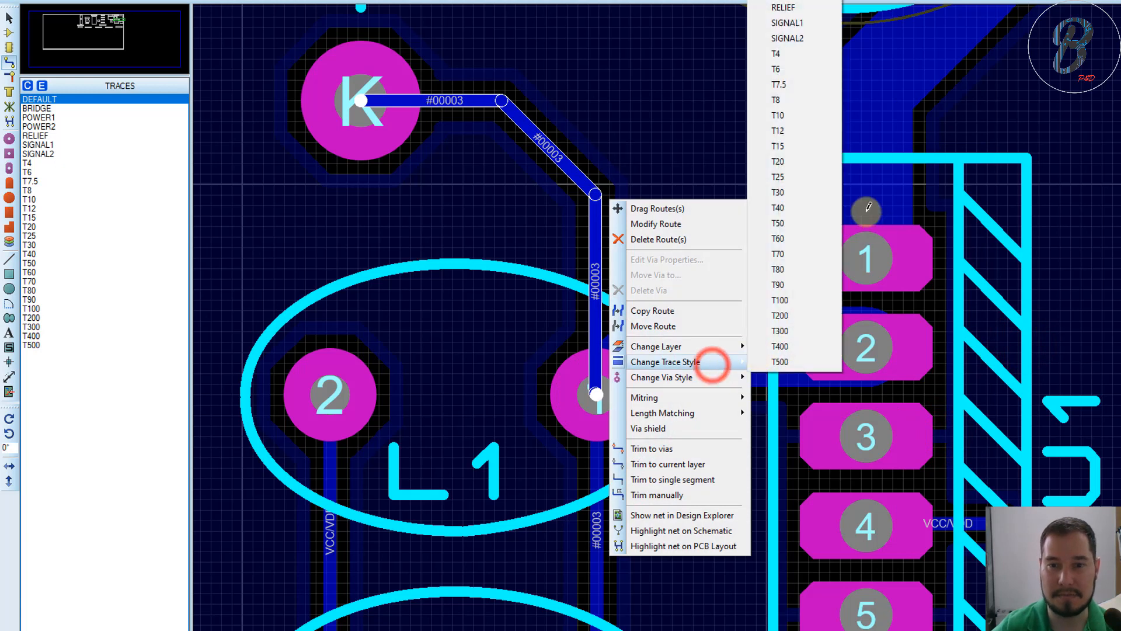
pyautogui.click(801, 240)
# Step: Set the two traces joining pad 1 of L1, L2 and L3 to trace style T60
pyautogui.scroll(-1, 708, 367)
pyautogui.scroll(-1, 709, 368)
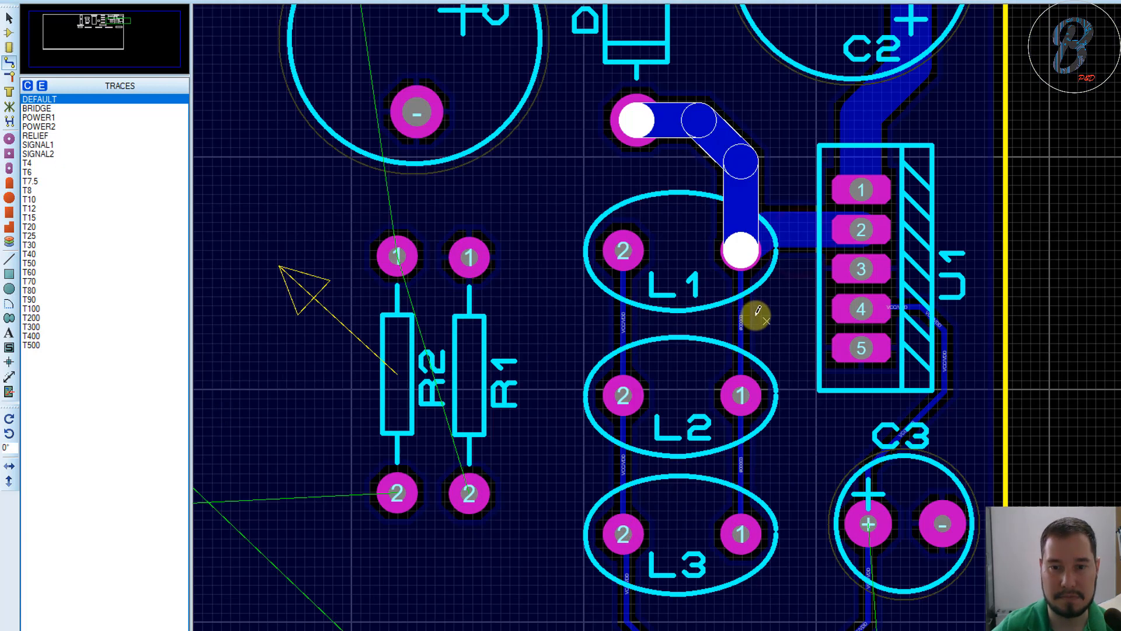
pyautogui.rightClick(741, 302)
pyautogui.click(829, 457)
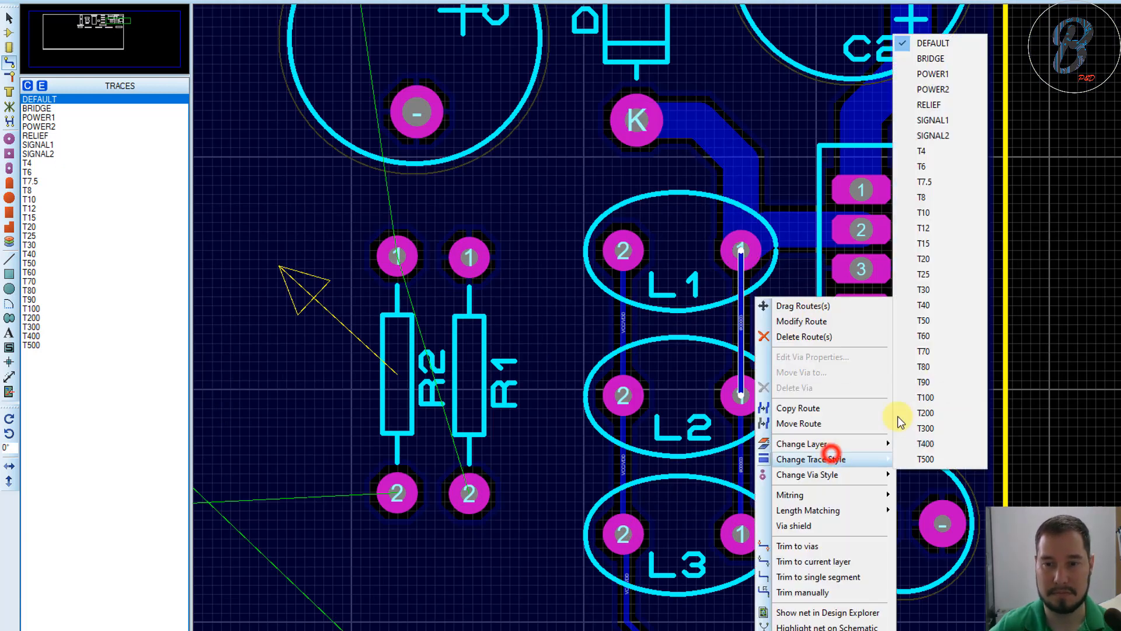
pyautogui.click(946, 334)
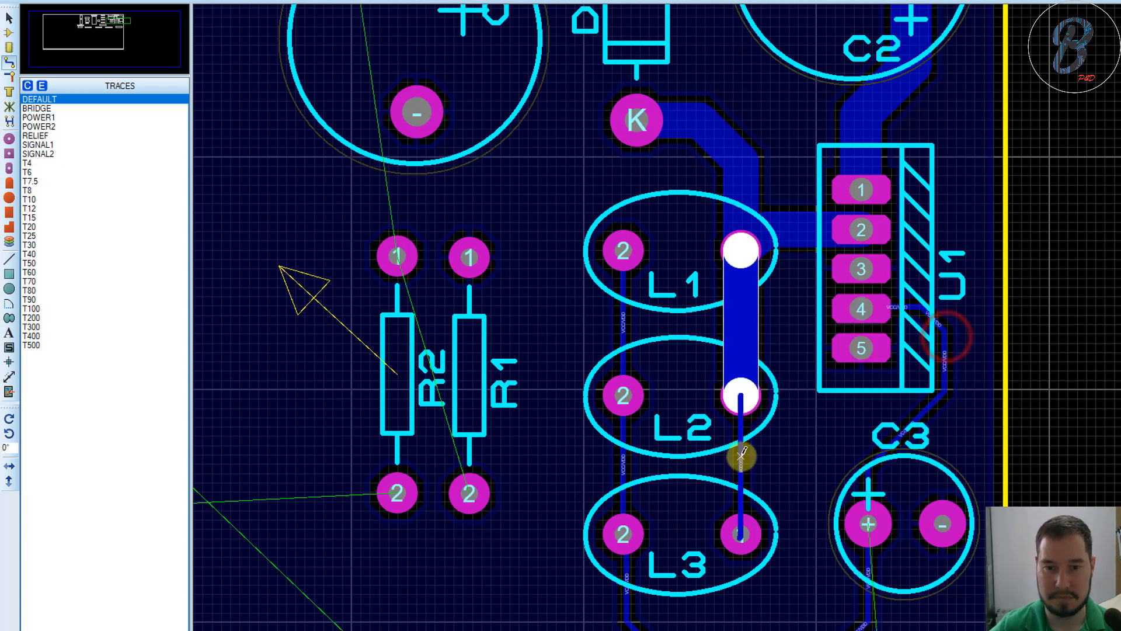
pyautogui.rightClick(741, 458)
pyautogui.click(839, 255)
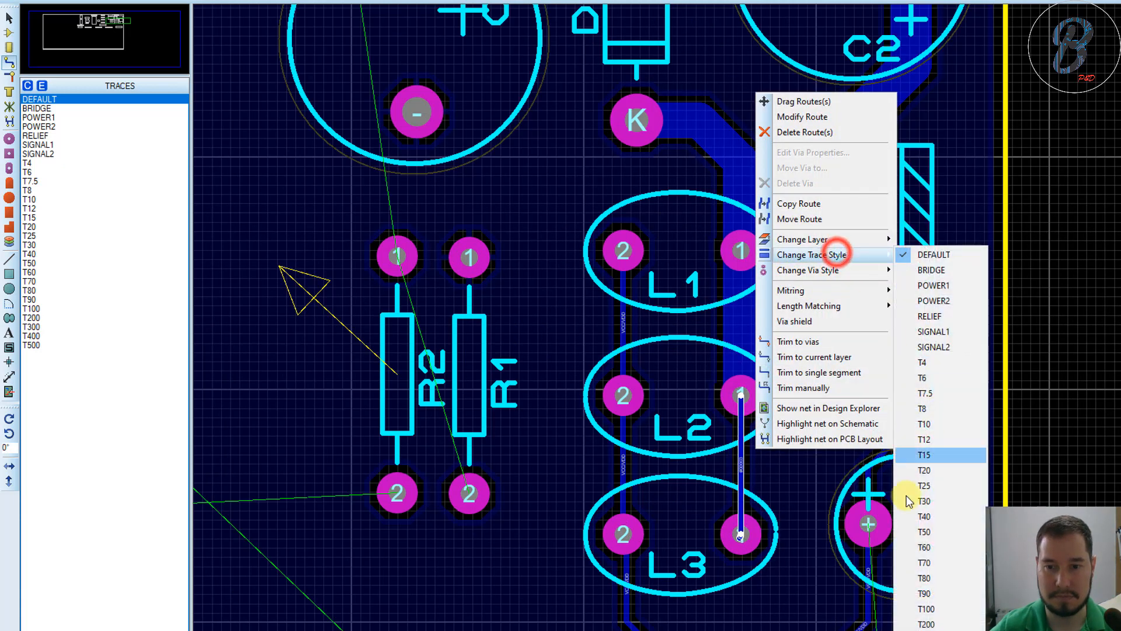
pyautogui.click(931, 545)
# Step: Set the two traces joining pad 2 of L1, L2 and L3 to trace style T60
pyautogui.rightClick(624, 309)
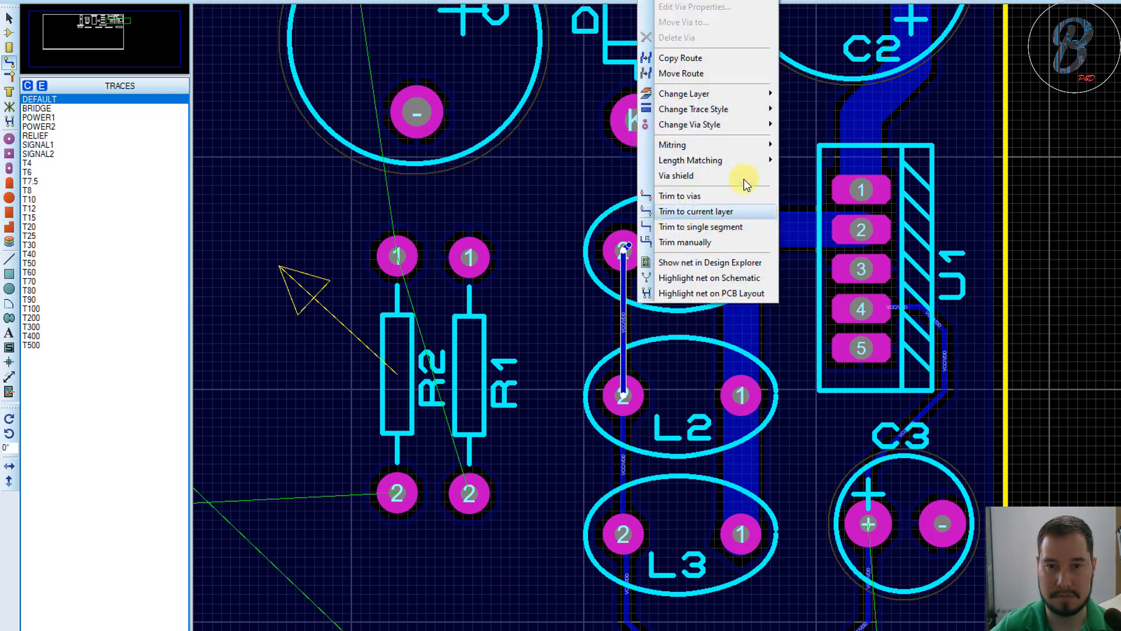
pyautogui.click(728, 110)
pyautogui.click(806, 416)
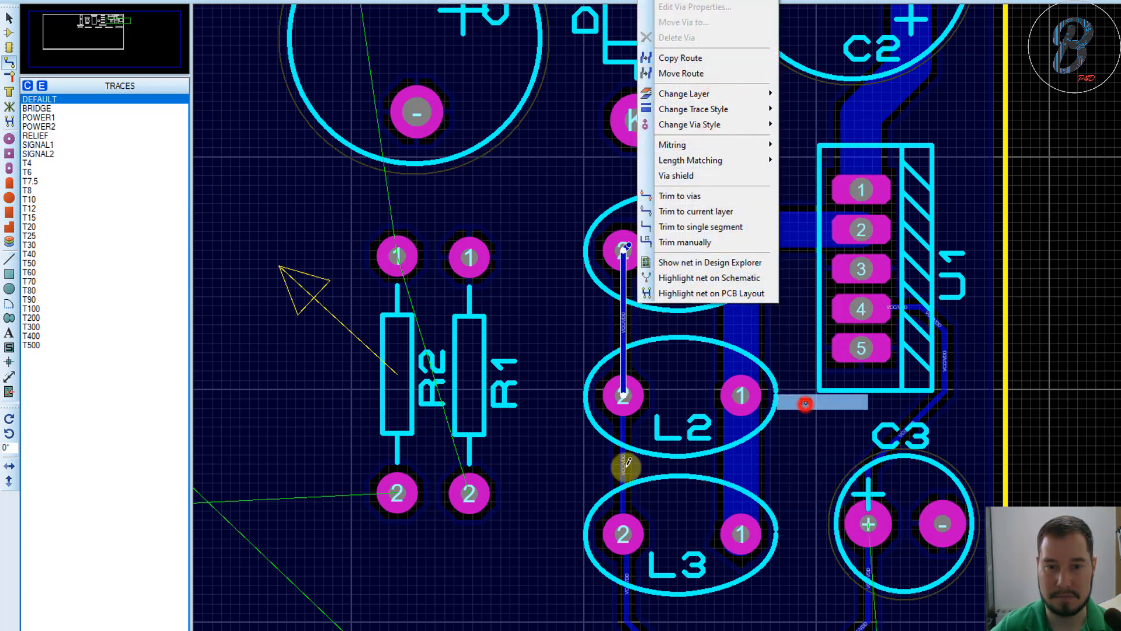
pyautogui.rightClick(624, 462)
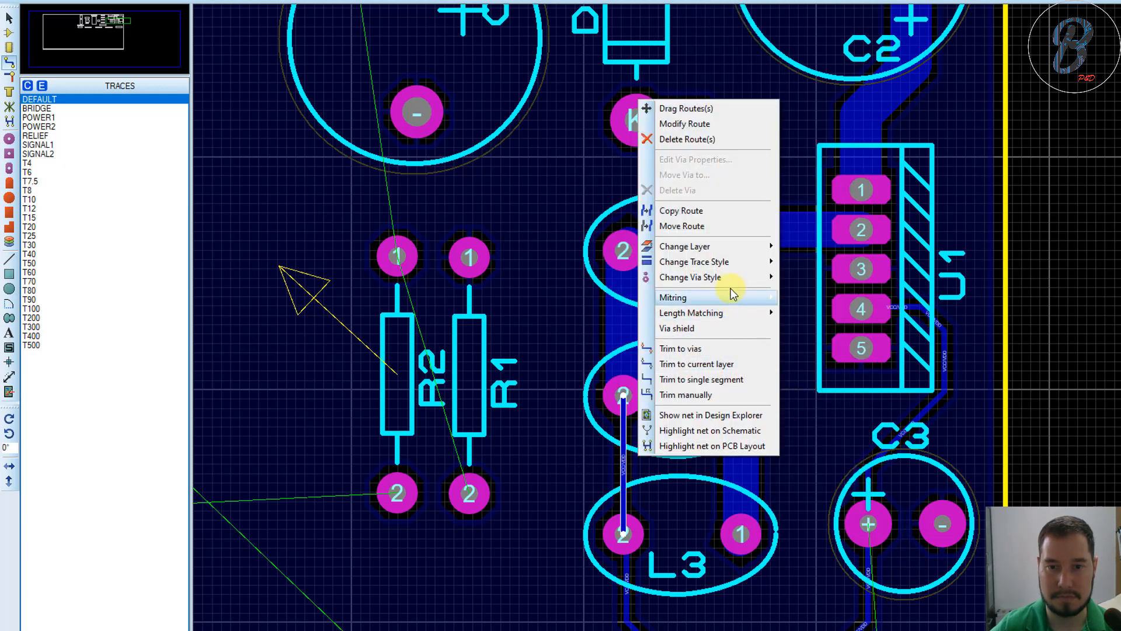
pyautogui.click(721, 264)
pyautogui.click(818, 554)
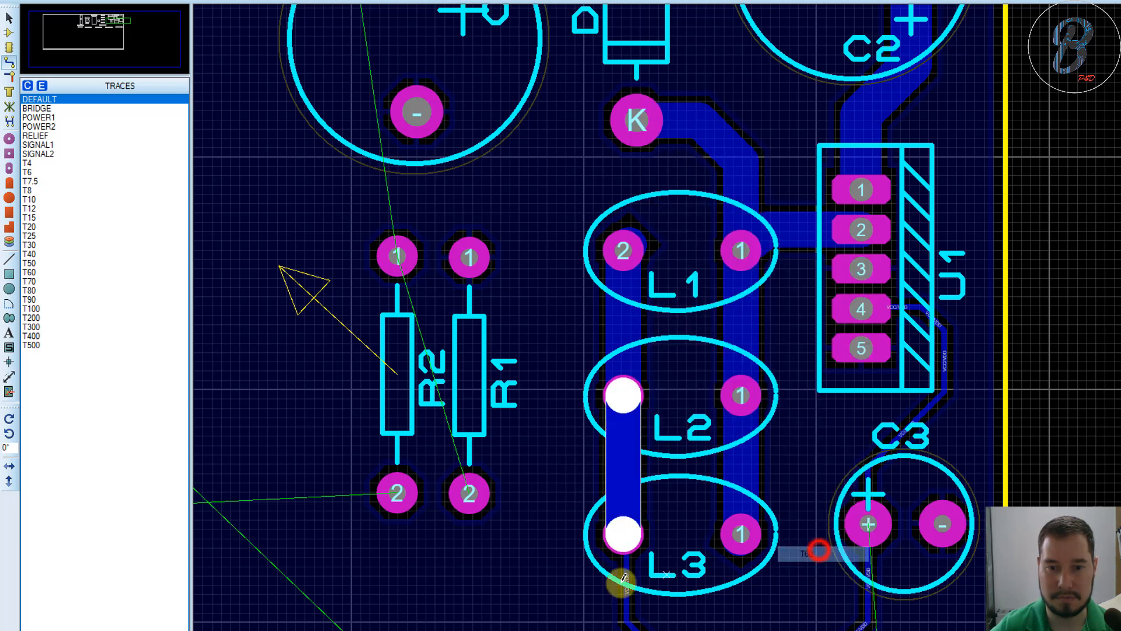
# Step: Set the trace from pad 2 of L3 to the positive pad of C3 to trace style T60
pyautogui.rightClick(626, 575)
pyautogui.click(740, 379)
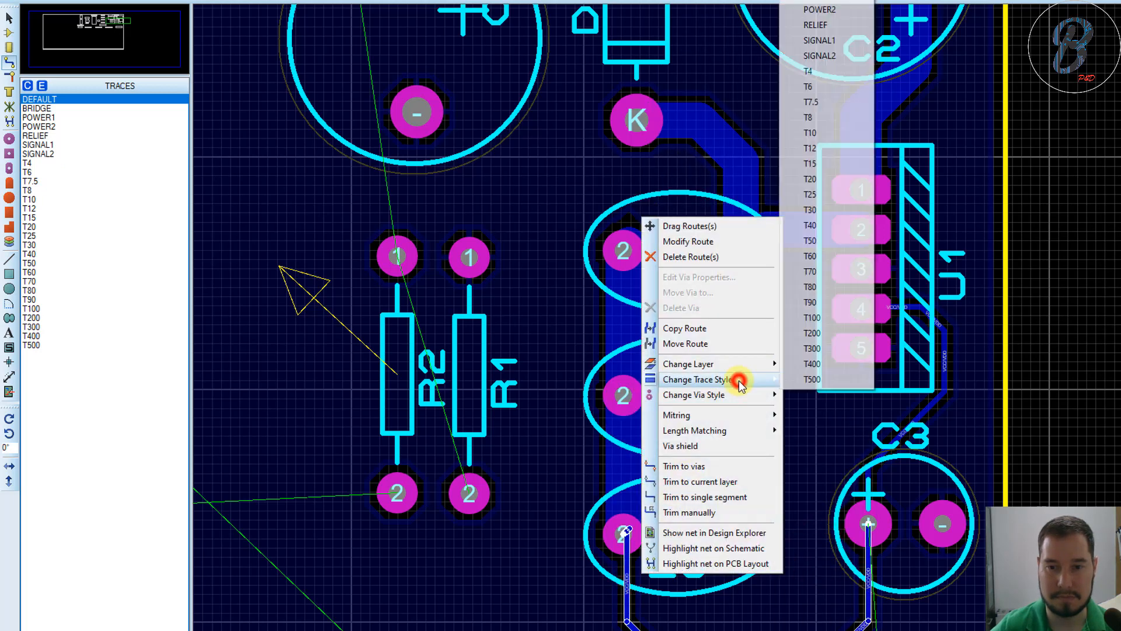
pyautogui.click(832, 257)
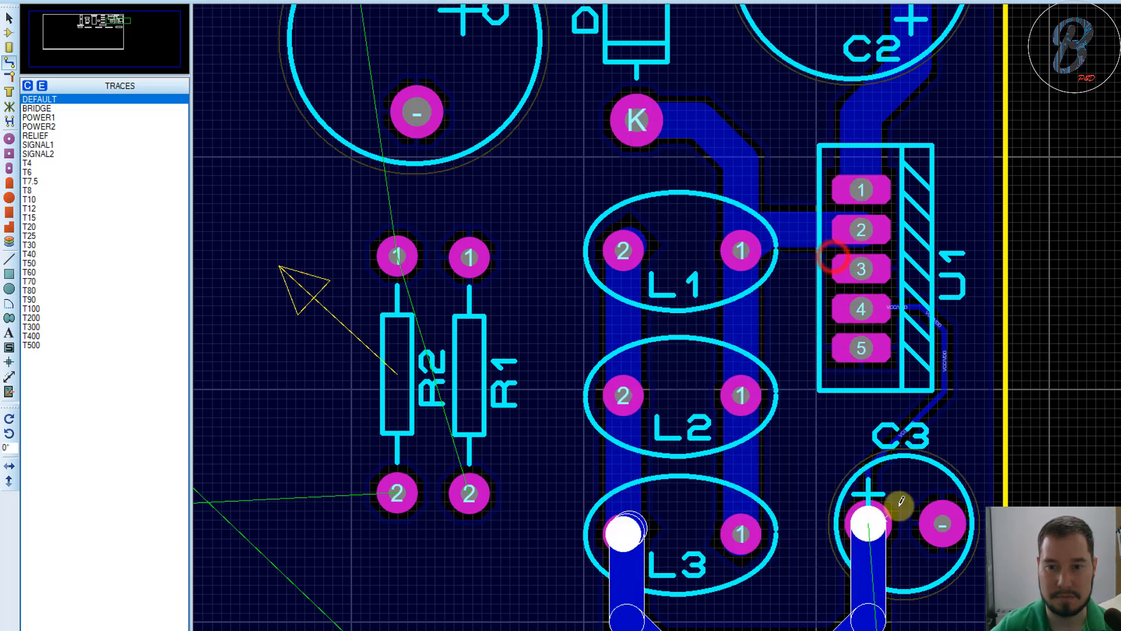
# Step: Try trace style T60 on the trace from the positive pad of C3 to U1 pin 4
pyautogui.rightClick(915, 418)
pyautogui.click(982, 221)
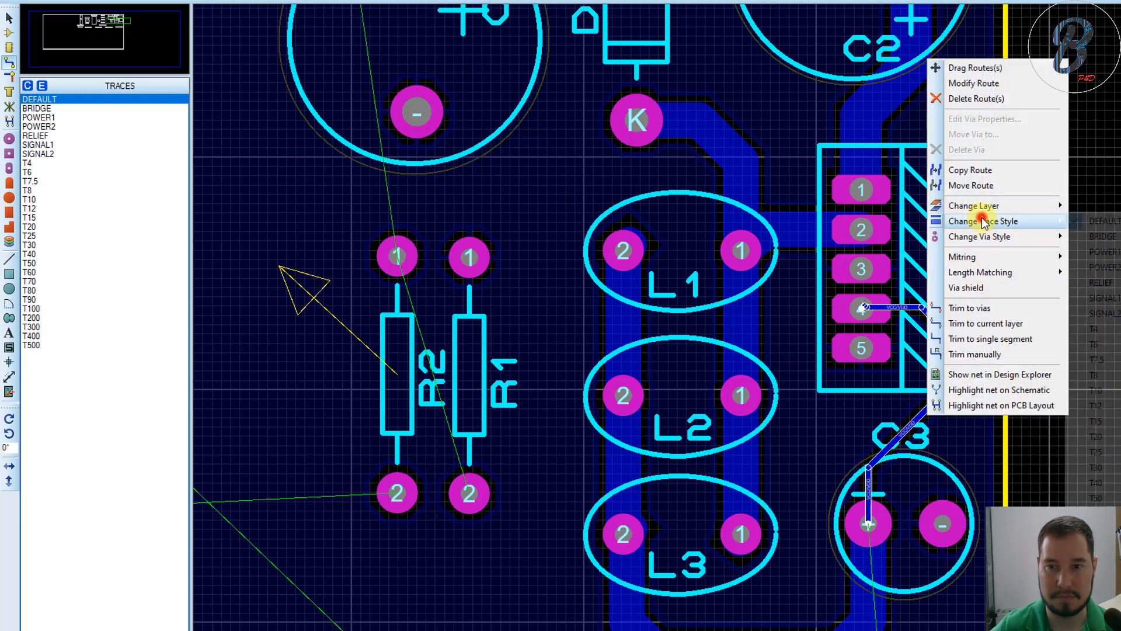
pyautogui.click(1094, 467)
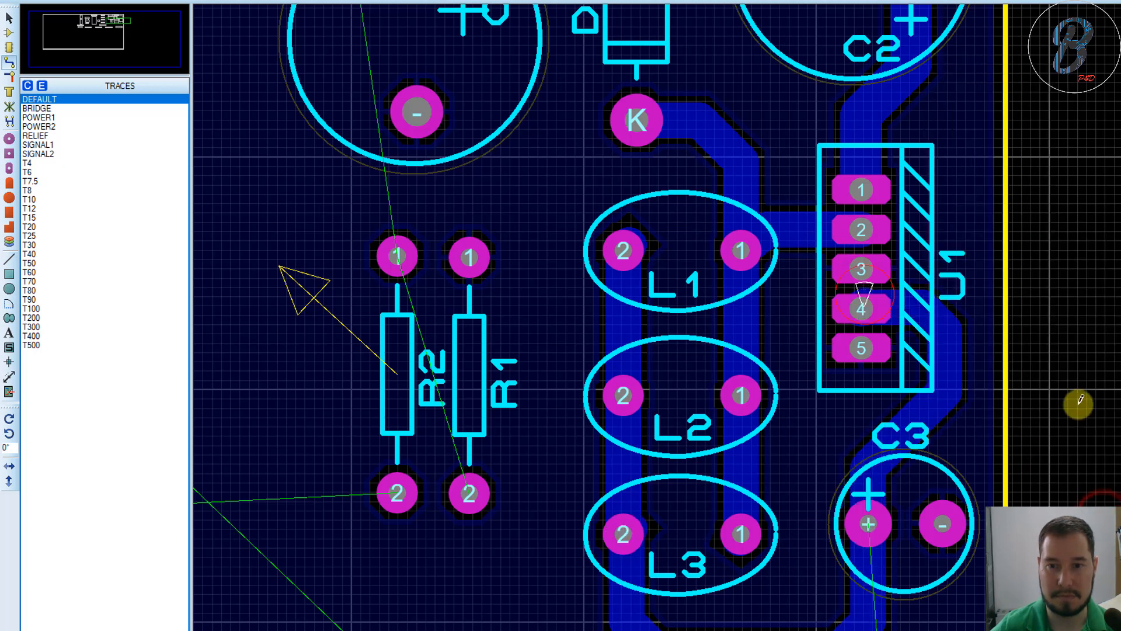
# Step: Set the trace from U1 pin 4 to the positive pad of C3 to trace style T50
pyautogui.scroll(-1, 914, 347)
pyautogui.scroll(1, 914, 347)
pyautogui.scroll(1, 671, 260)
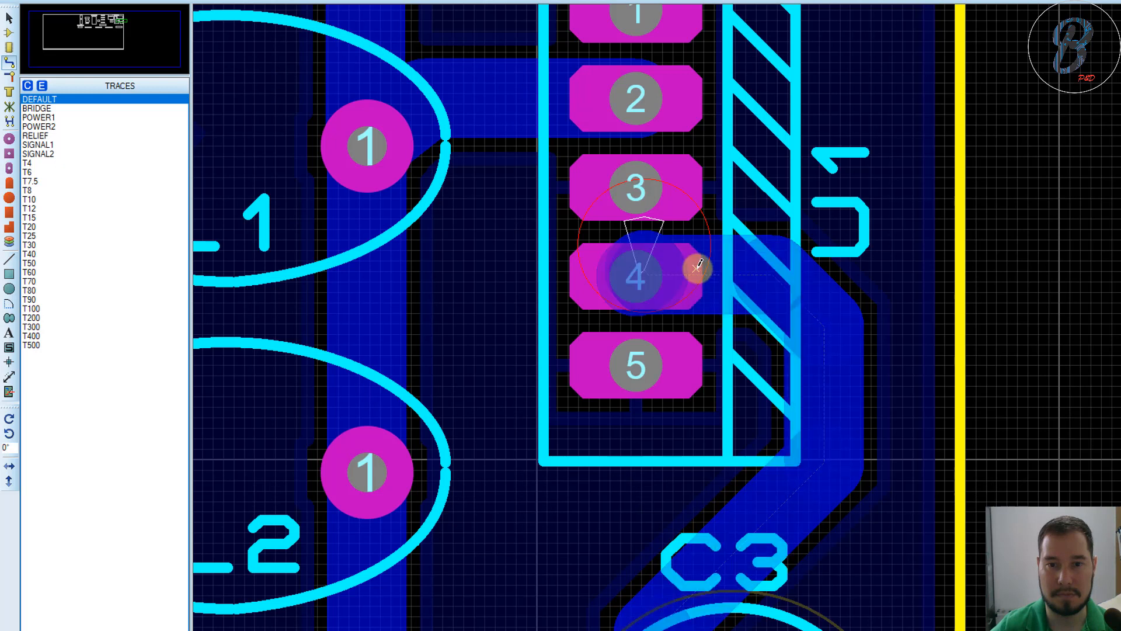
pyautogui.rightClick(708, 269)
pyautogui.click(810, 429)
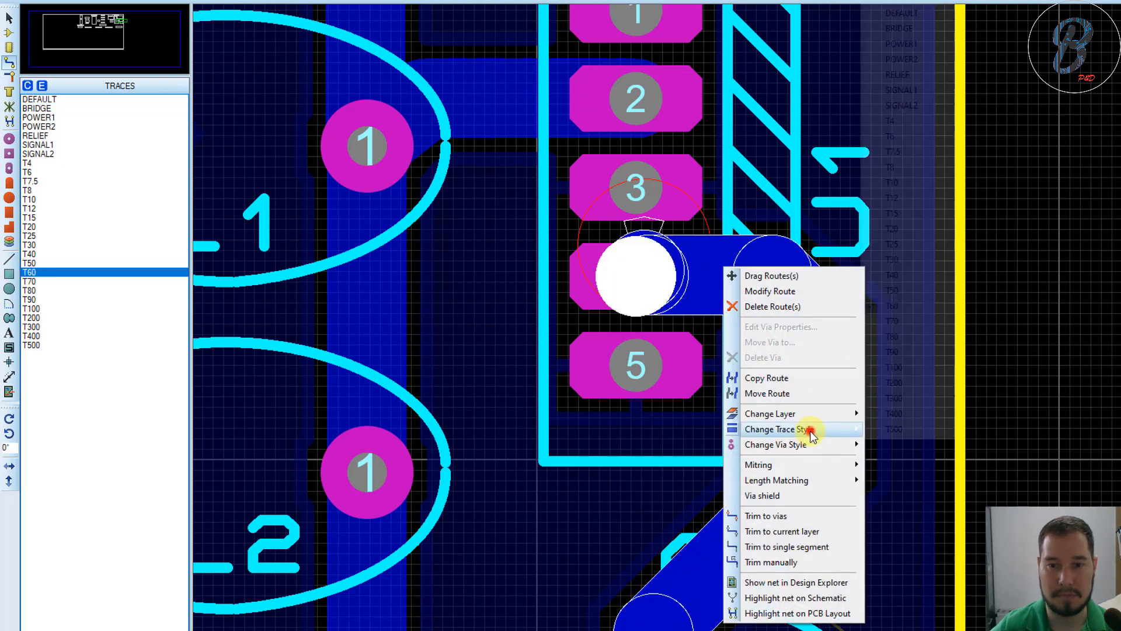
pyautogui.click(892, 290)
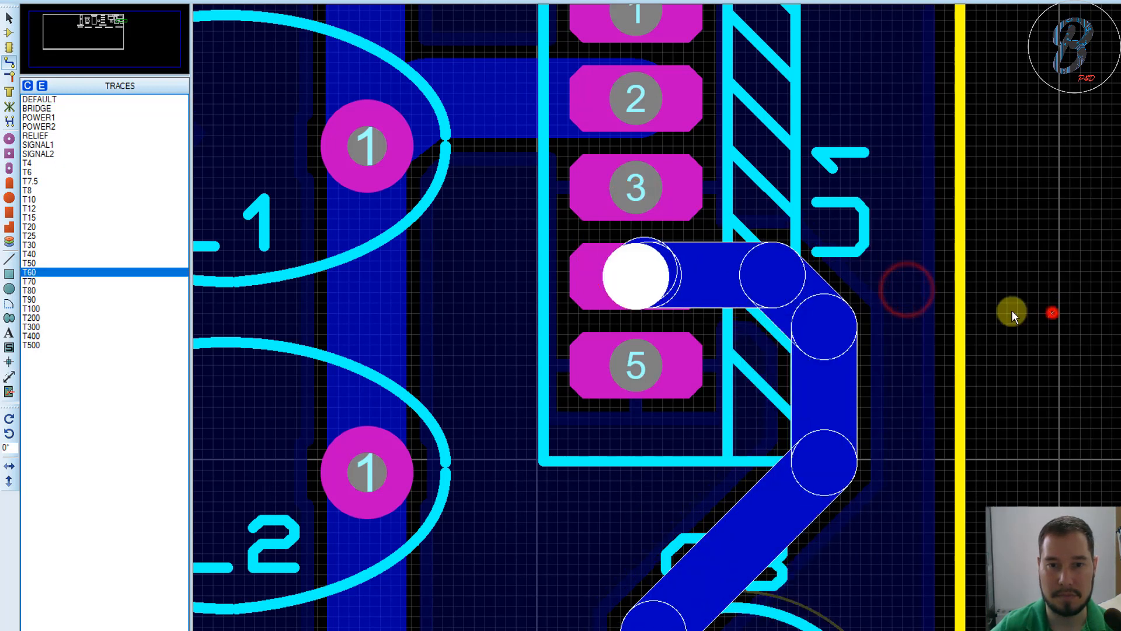
# Step: Route a trace from pad 1 of RV4 up to the thick VCC/VDD trace just below C3
pyautogui.scroll(-1, 812, 306)
pyautogui.scroll(-2, 811, 306)
pyautogui.scroll(-1, 818, 450)
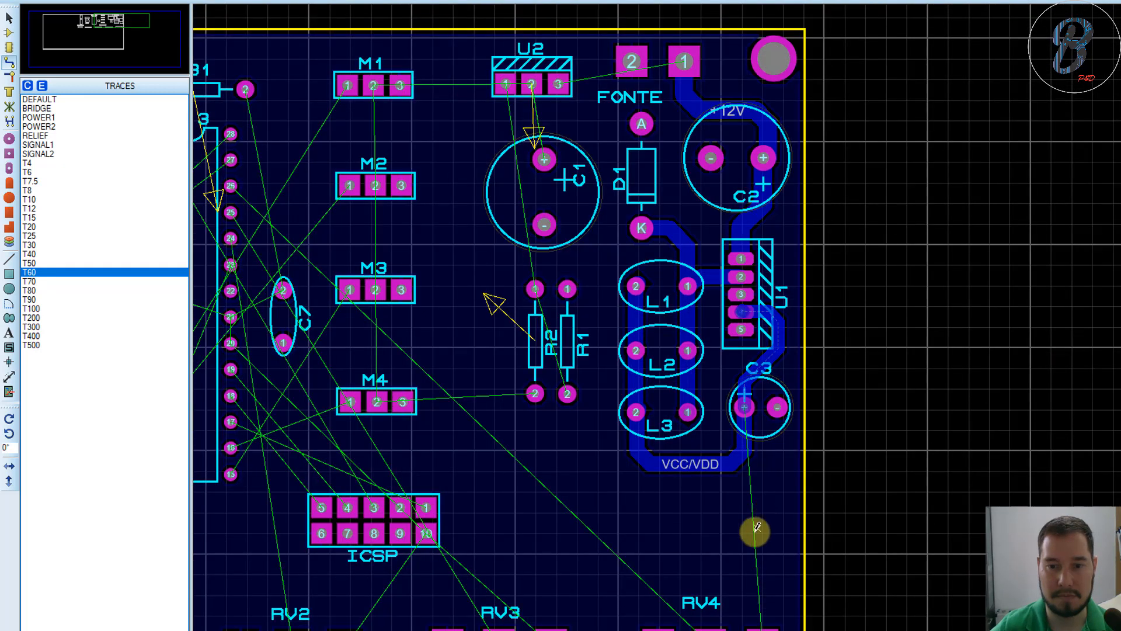
pyautogui.scroll(1, 753, 531)
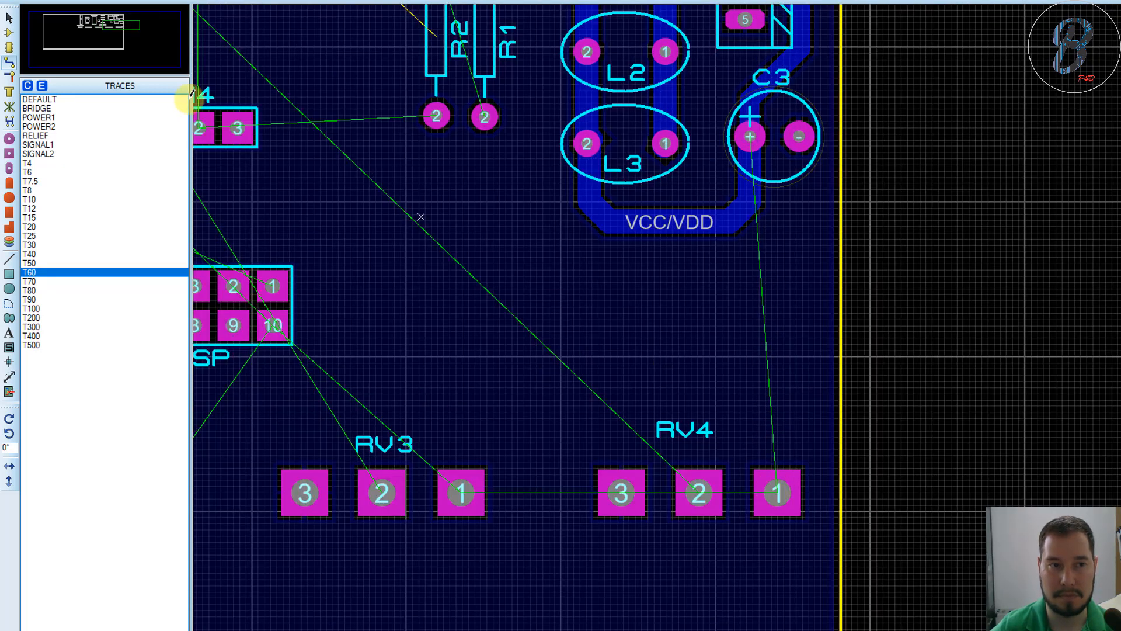
pyautogui.click(7, 21)
pyautogui.scroll(-2, 413, 463)
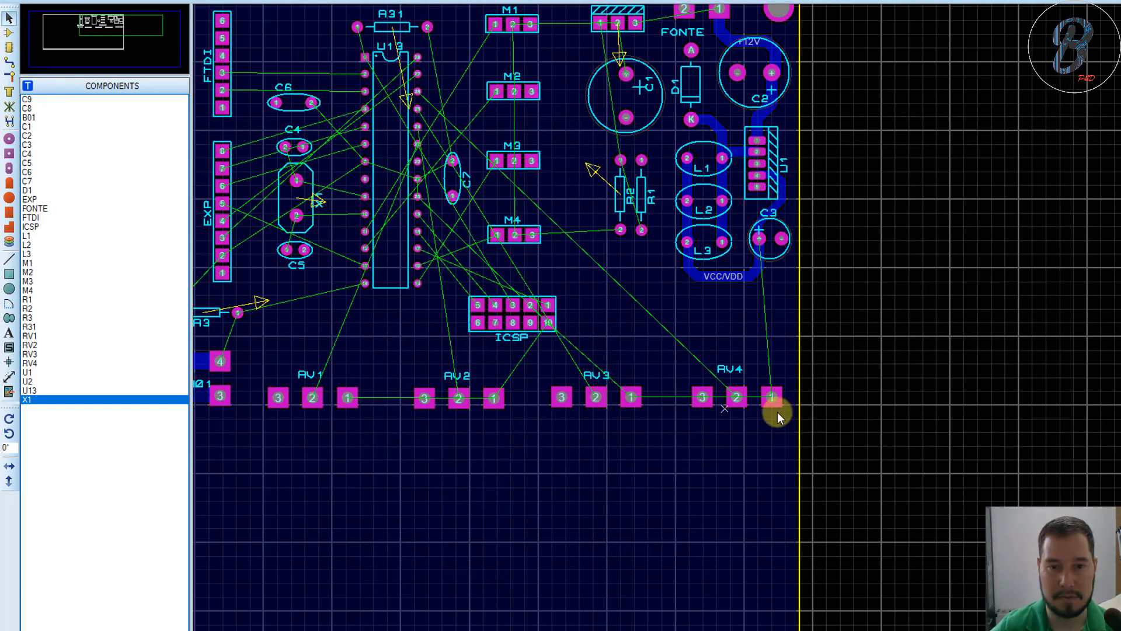
pyautogui.scroll(-3, 752, 306)
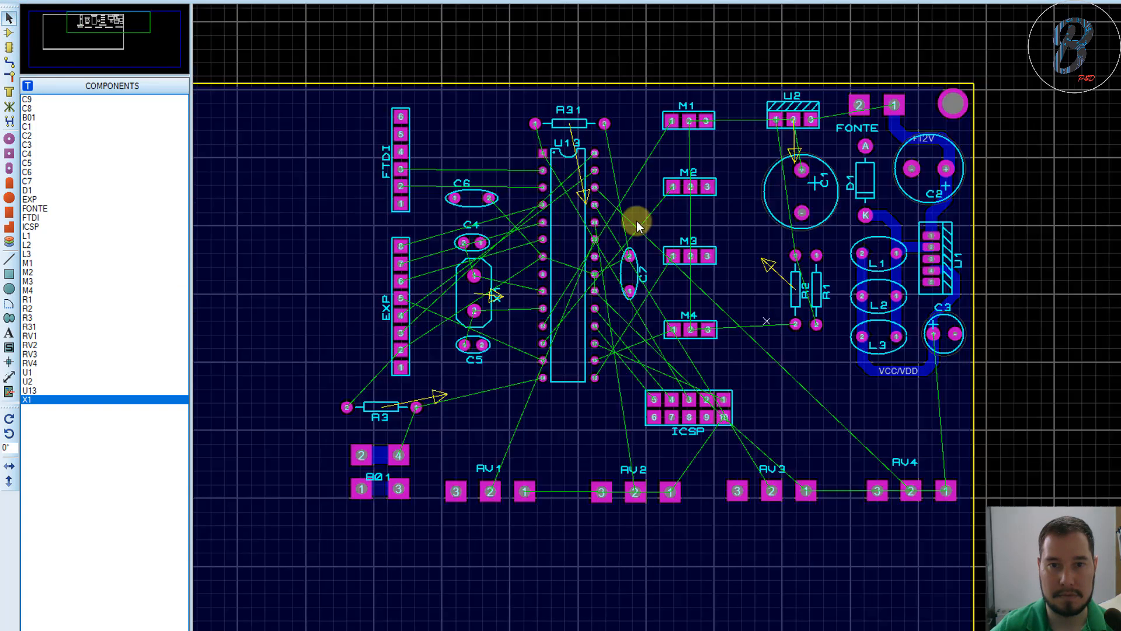
pyautogui.scroll(3, 855, 363)
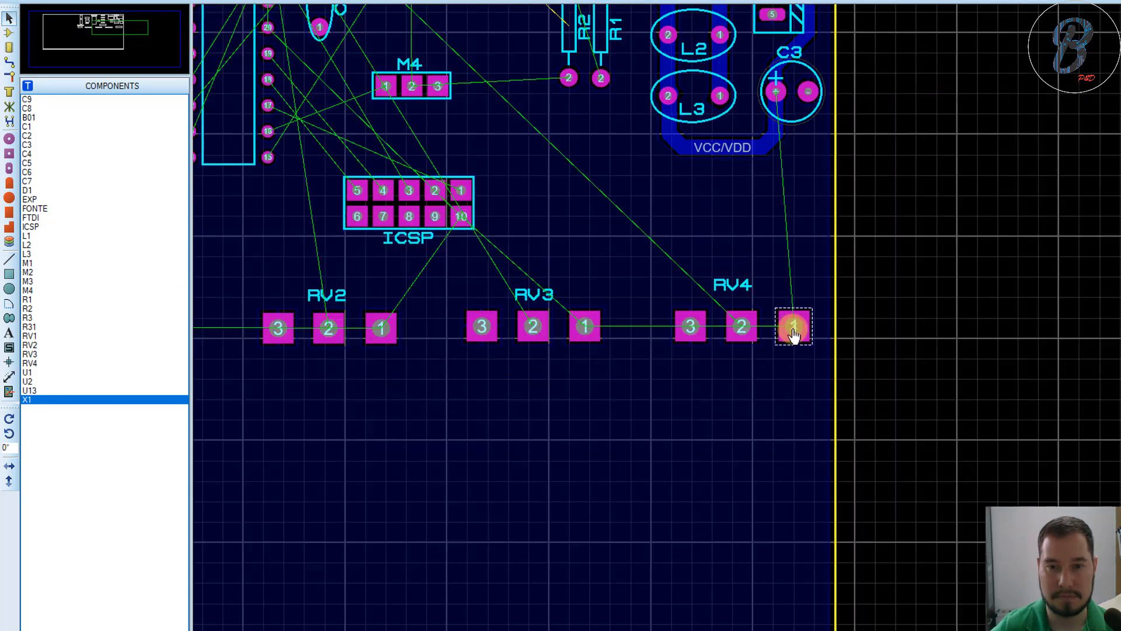
pyautogui.click(8, 61)
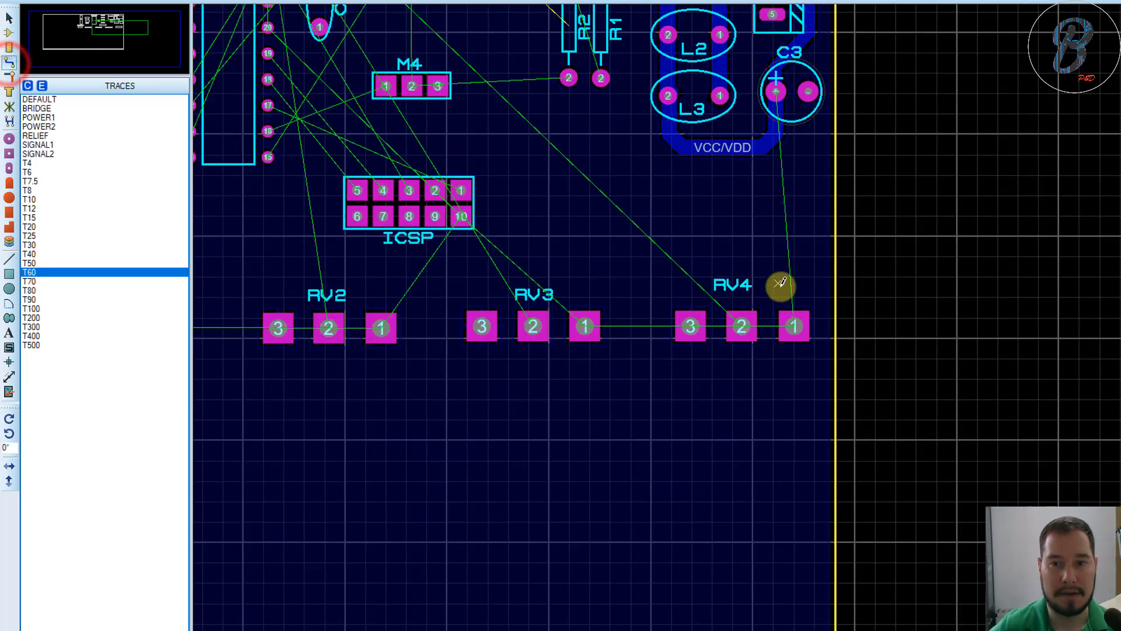
pyautogui.click(795, 324)
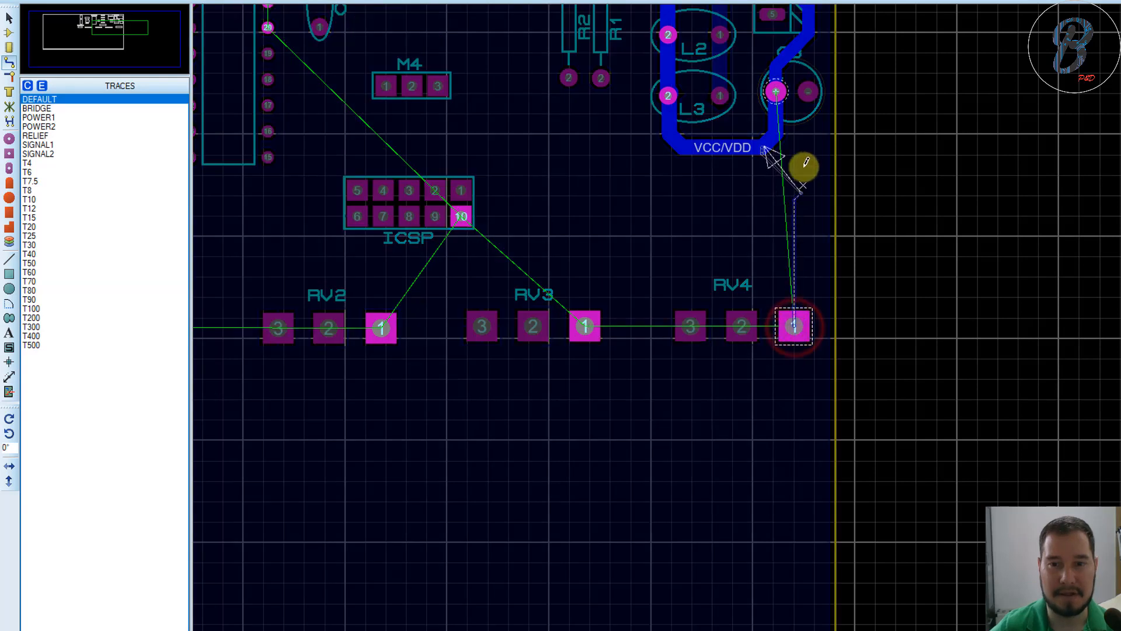
pyautogui.click(770, 139)
# Step: Route a VCC/VDD trace from pad 1 of RV4, running below the potentiometer pads, to pad 1 of RV1
pyautogui.scroll(2, 796, 327)
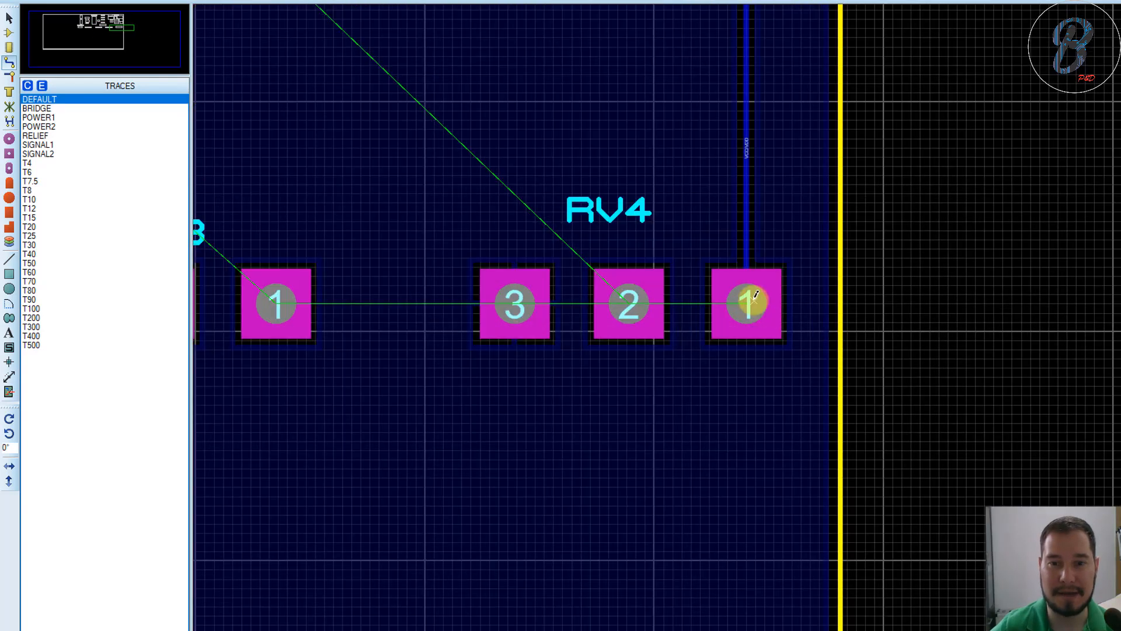
pyautogui.click(746, 301)
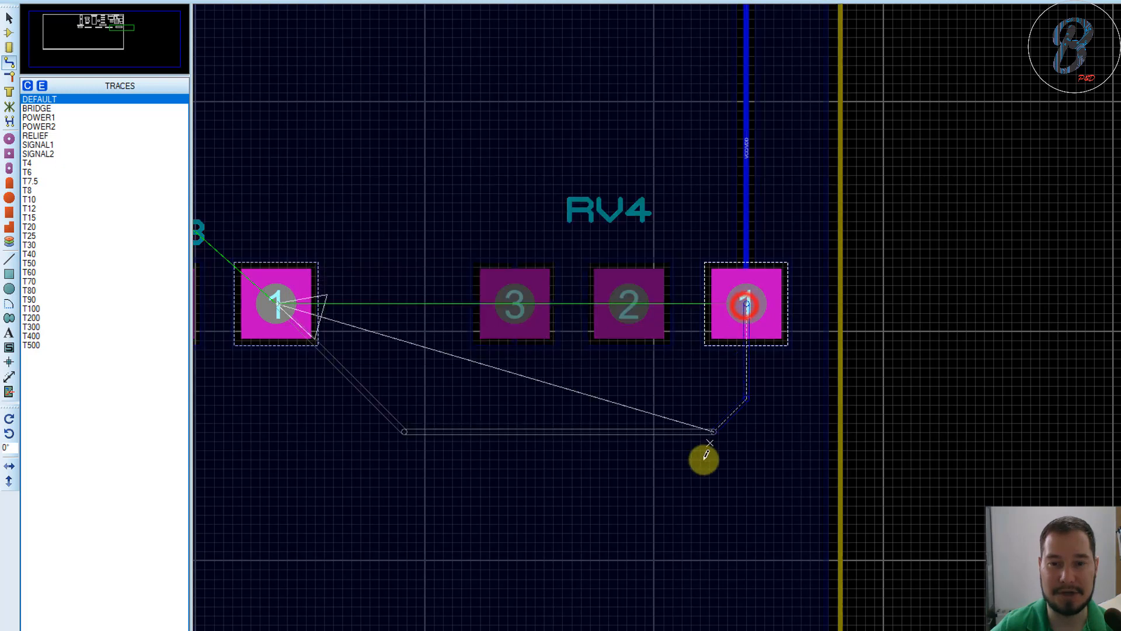
pyautogui.click(716, 383)
pyautogui.scroll(-3, 575, 349)
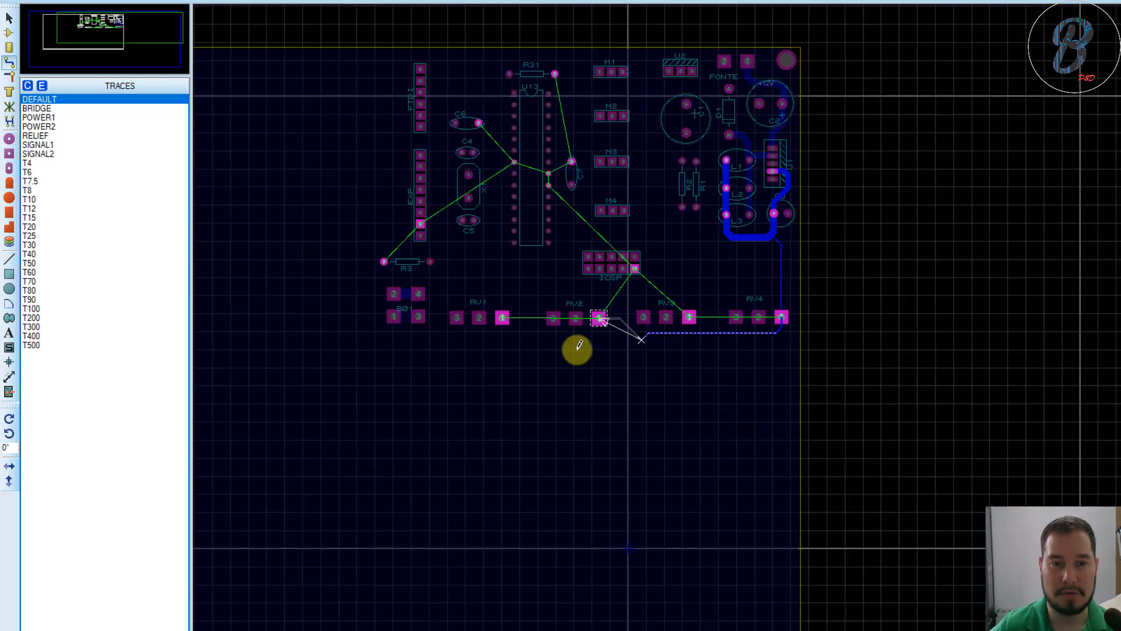
pyautogui.scroll(1, 476, 345)
pyautogui.scroll(3, 814, 301)
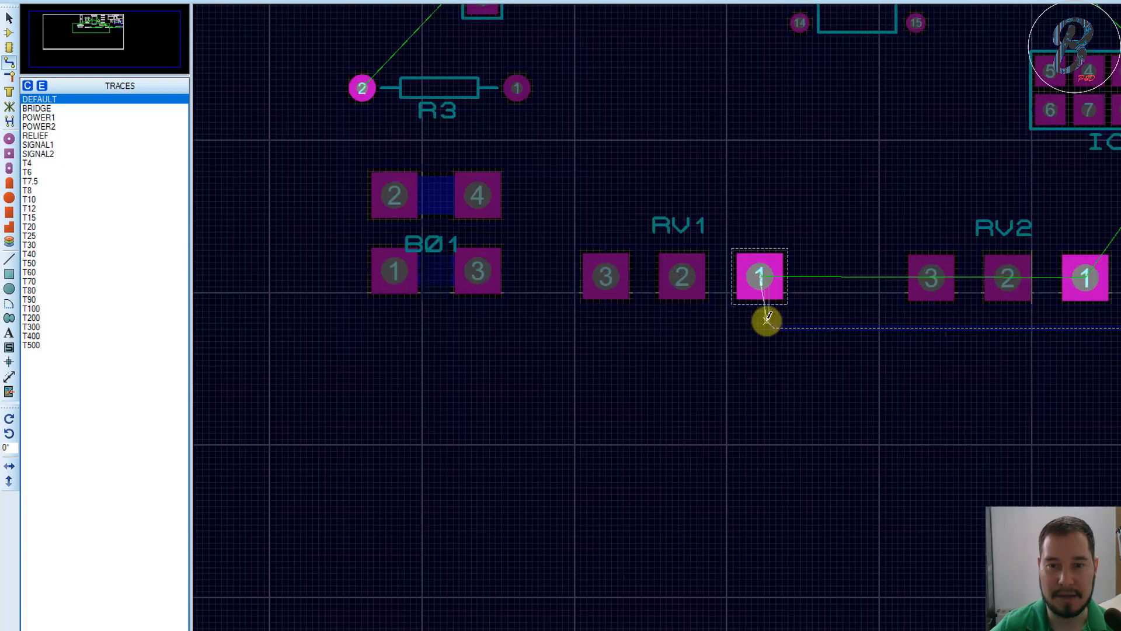
pyautogui.click(753, 309)
pyautogui.click(758, 253)
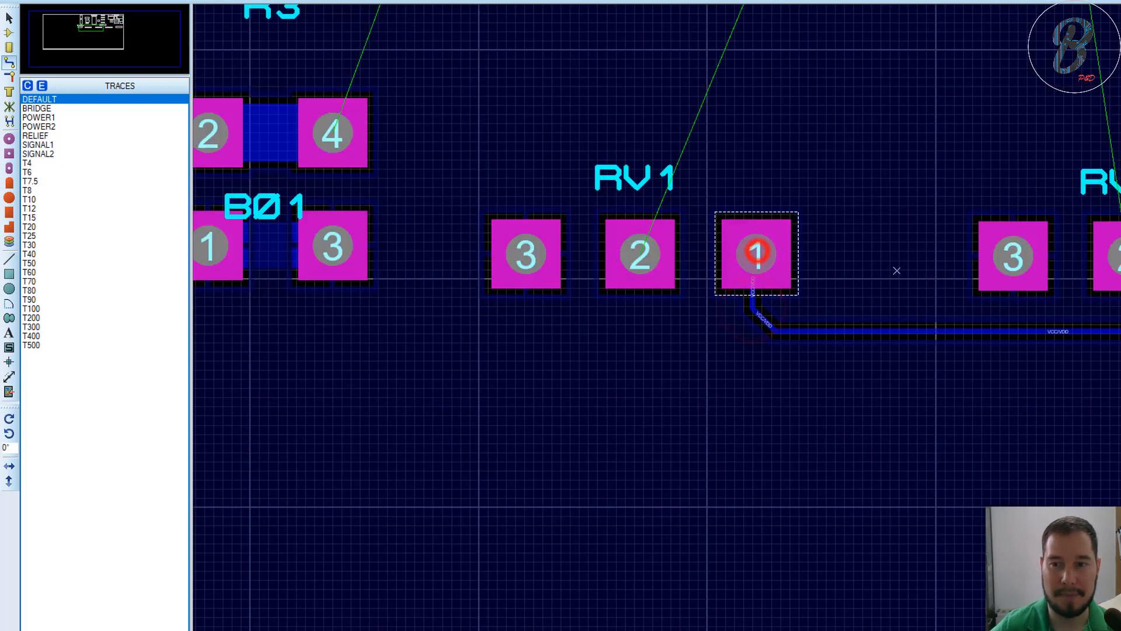
# Step: Connect pad 1 of RV2 and pad 1 of RV3 straight down to the horizontal VCC/VDD trace
pyautogui.press('F5')
pyautogui.click(786, 247)
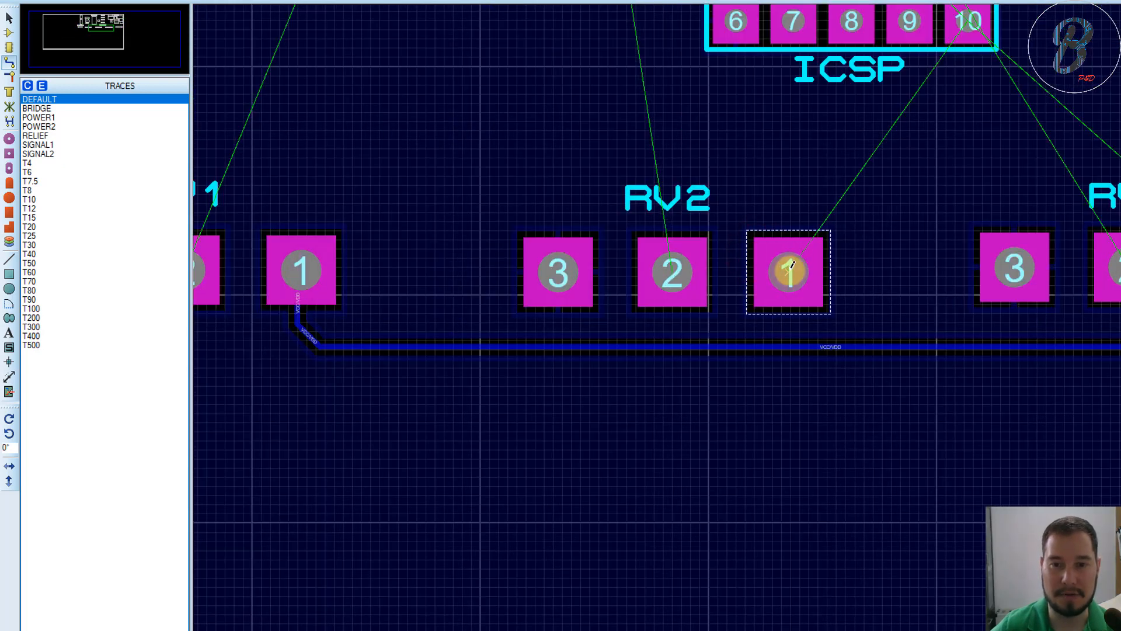
pyautogui.click(792, 266)
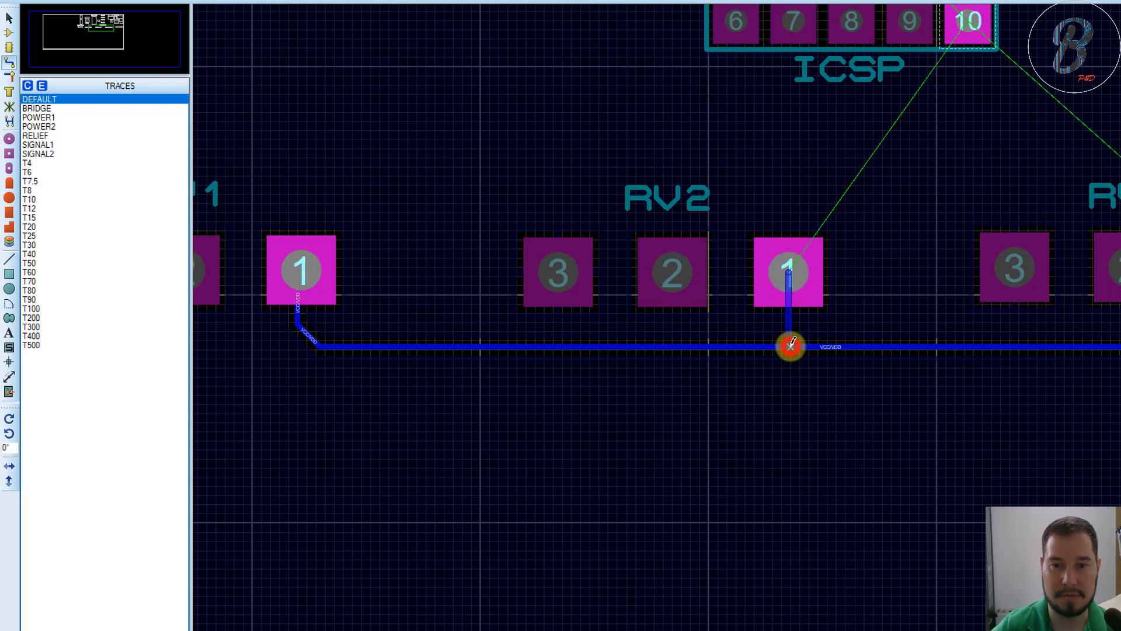
pyautogui.press('F5')
pyautogui.click(824, 257)
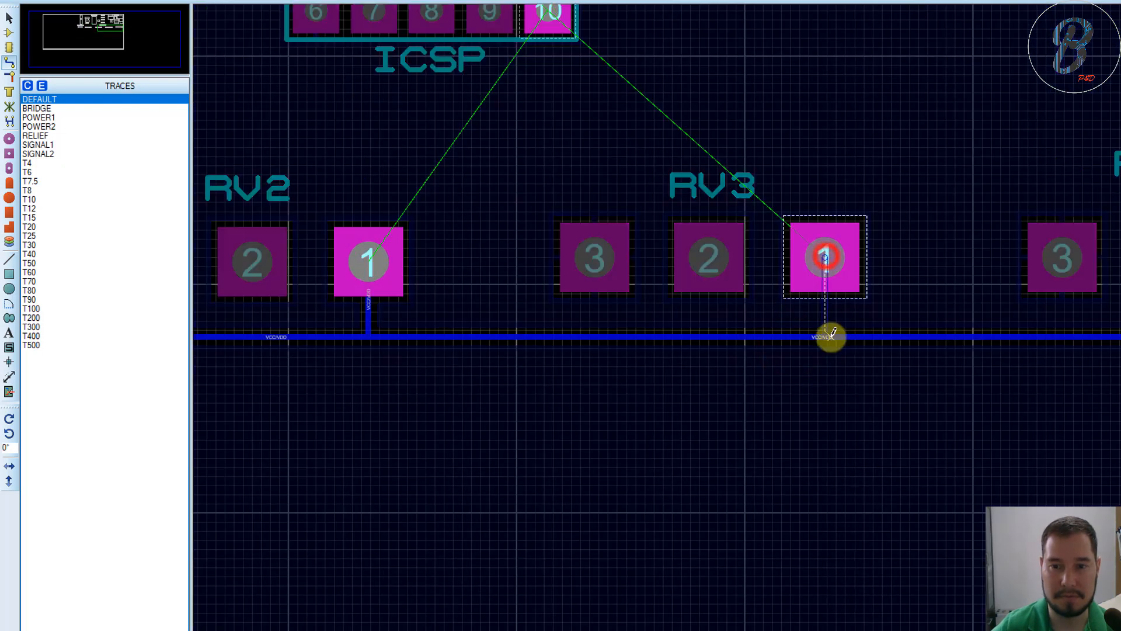
pyautogui.click(824, 336)
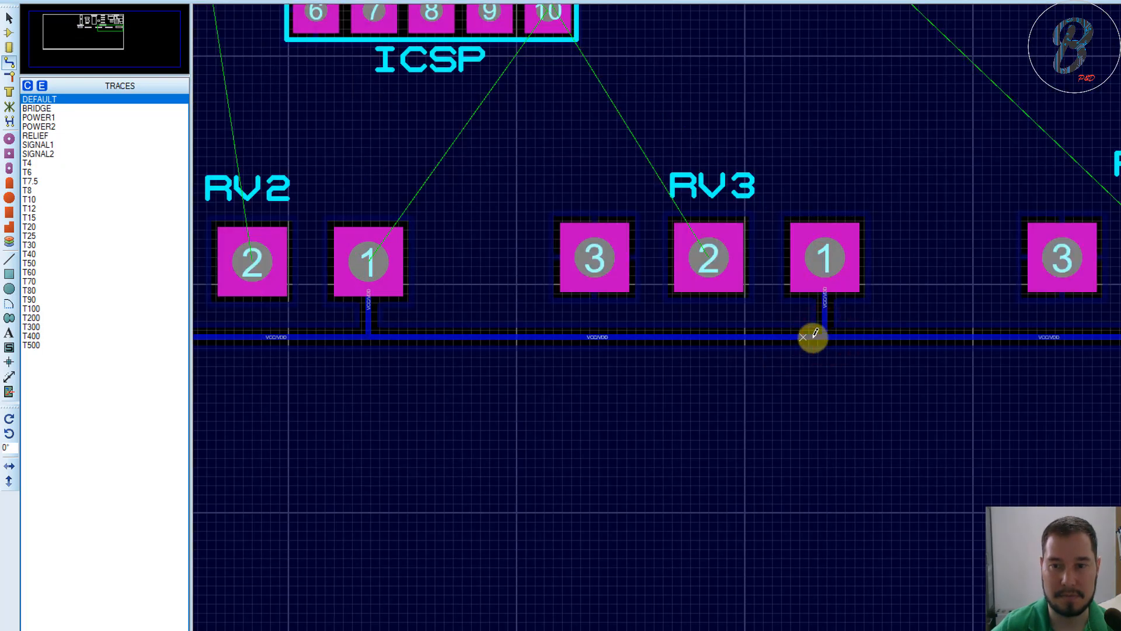
# Step: Set the VCC/VDD traces from below C3 to pad 1 of RV4 and onward to the RV3 junction to trace style T30
pyautogui.scroll(-3, 813, 338)
pyautogui.scroll(2, 757, 255)
pyautogui.rightClick(753, 246)
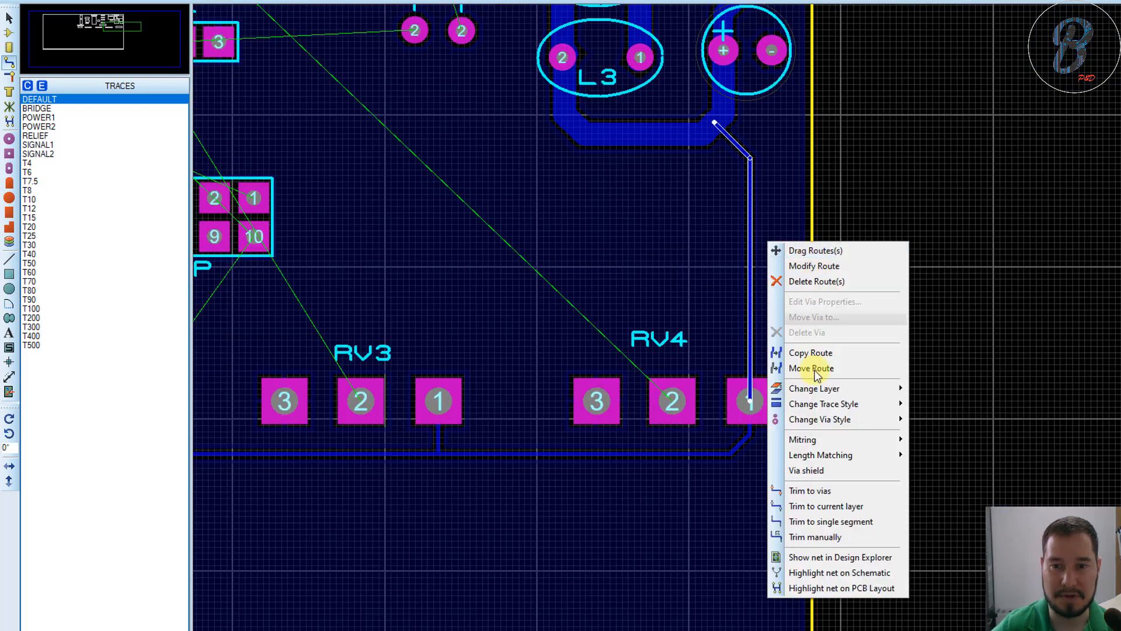
pyautogui.click(824, 404)
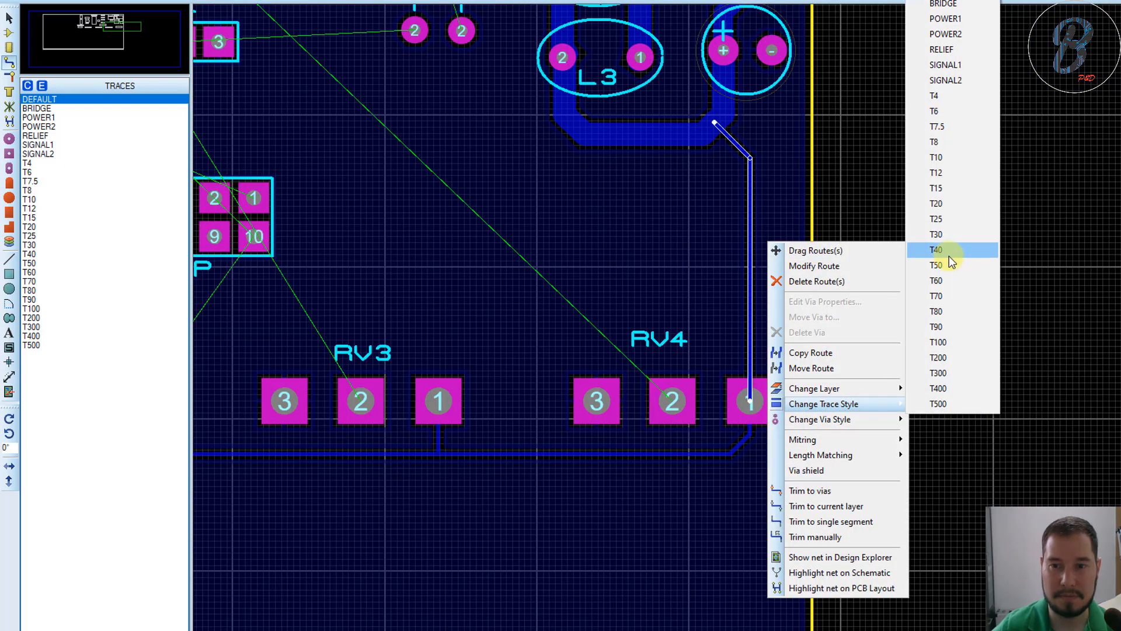
pyautogui.click(938, 249)
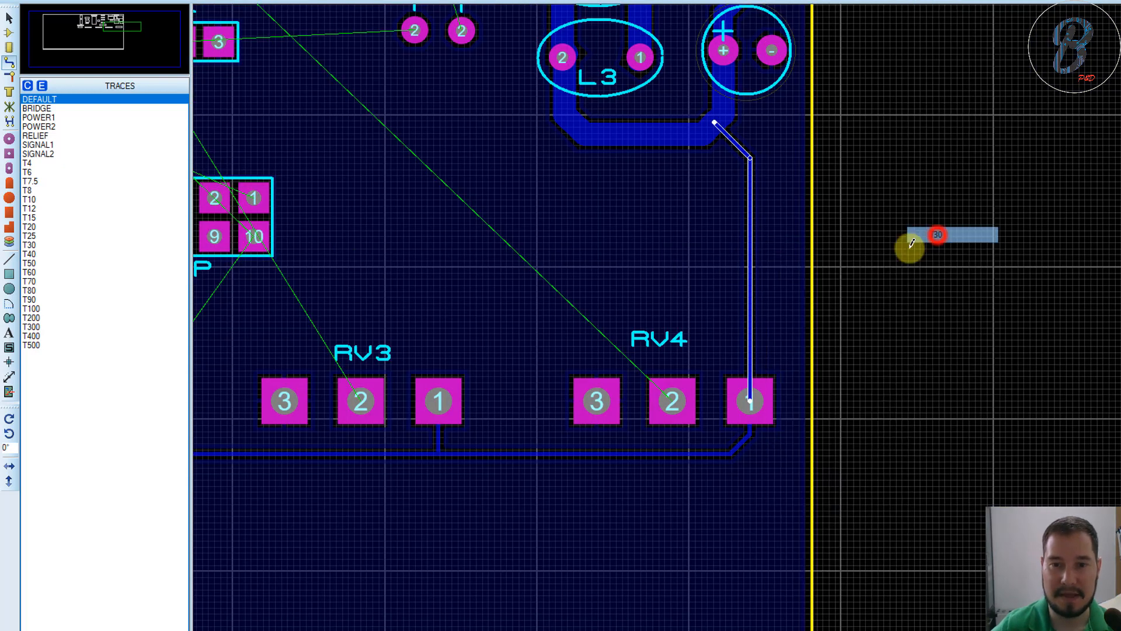
pyautogui.rightClick(741, 450)
pyautogui.click(835, 248)
pyautogui.click(929, 487)
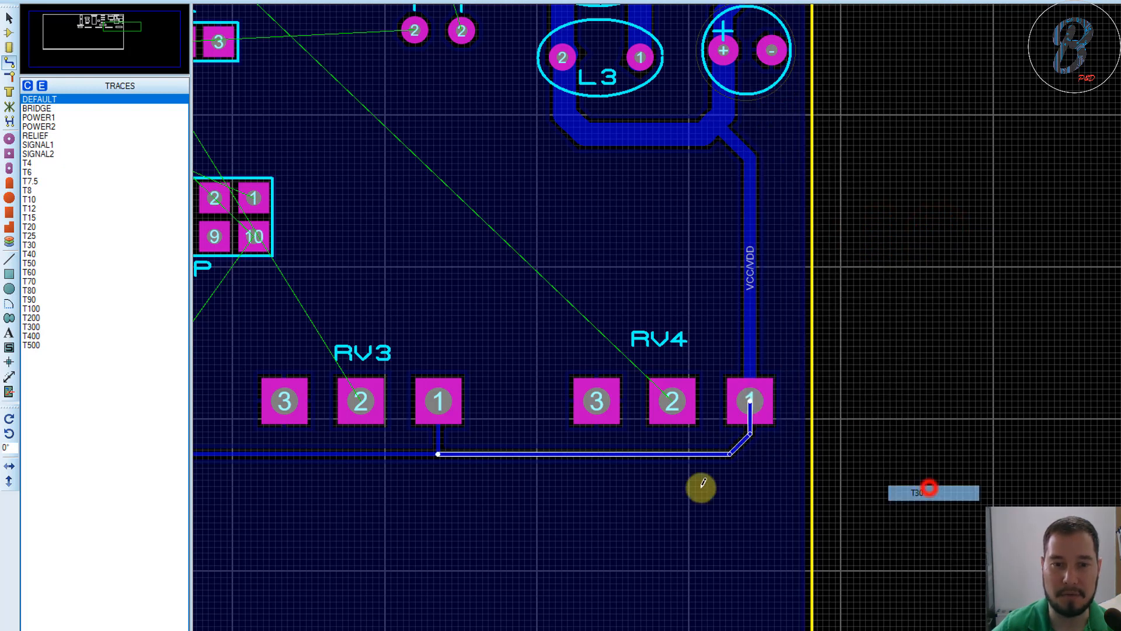
# Step: Set the horizontal trace between the RV3 and RV2 junctions and the short branch to pad 1 of RV3 to trace style T30
pyautogui.rightClick(407, 442)
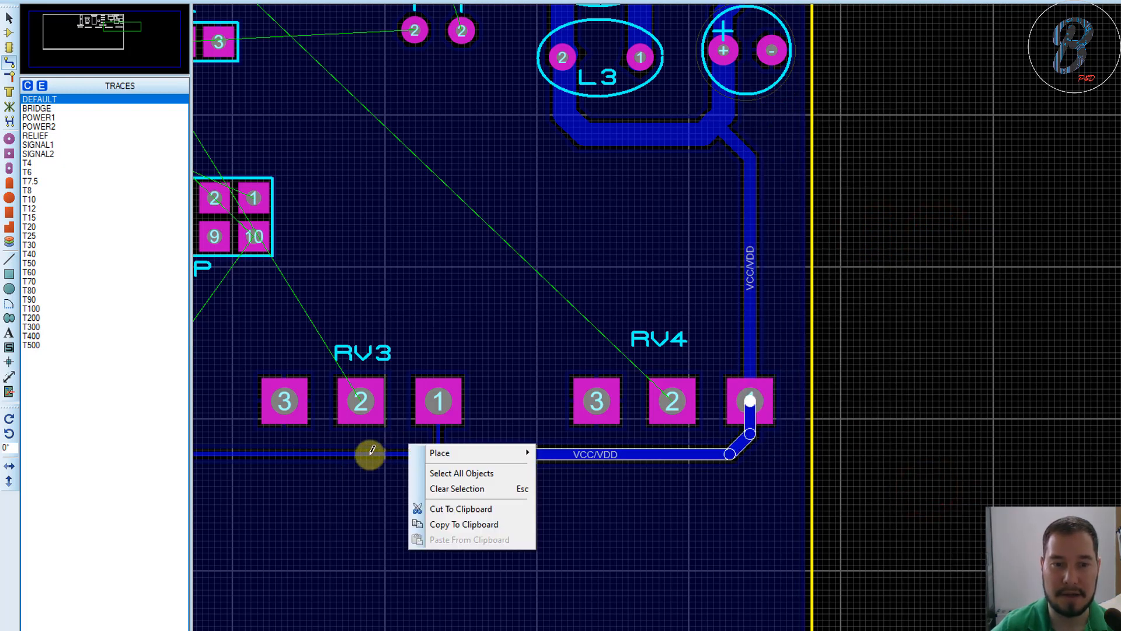
pyautogui.rightClick(369, 453)
pyautogui.rightClick(370, 452)
pyautogui.click(476, 252)
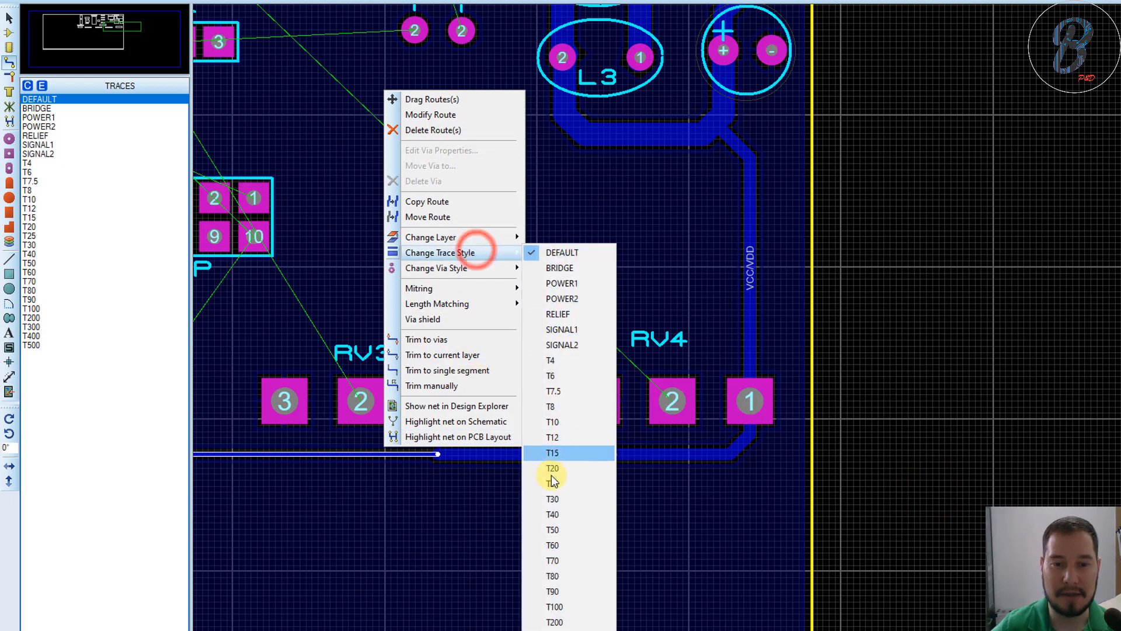
pyautogui.click(571, 500)
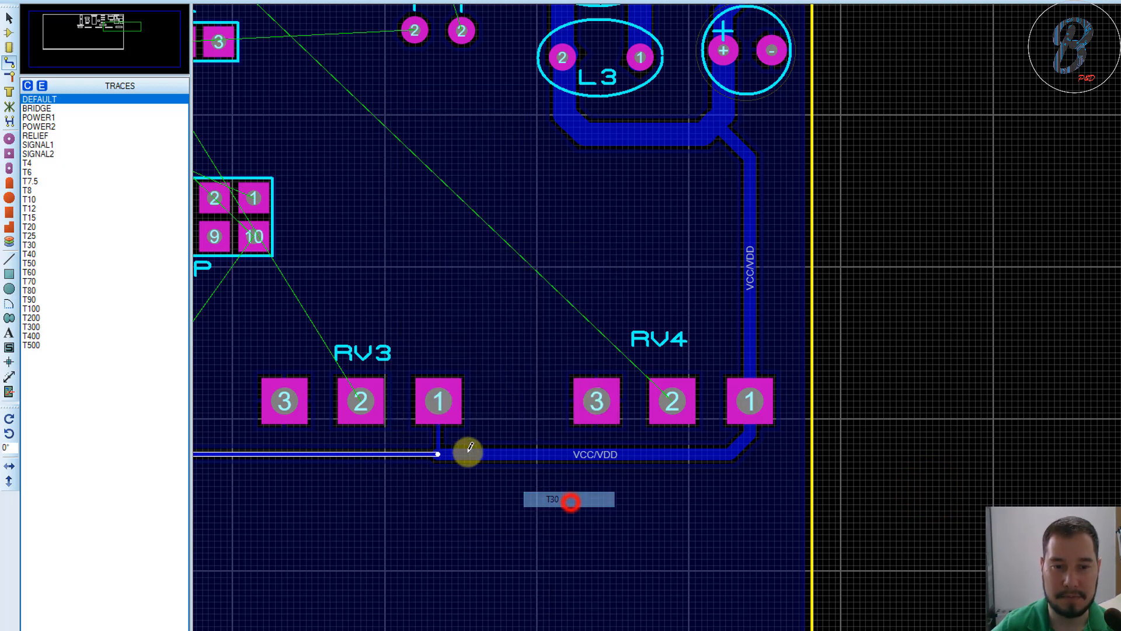
pyautogui.rightClick(438, 422)
pyautogui.moveTo(531, 230)
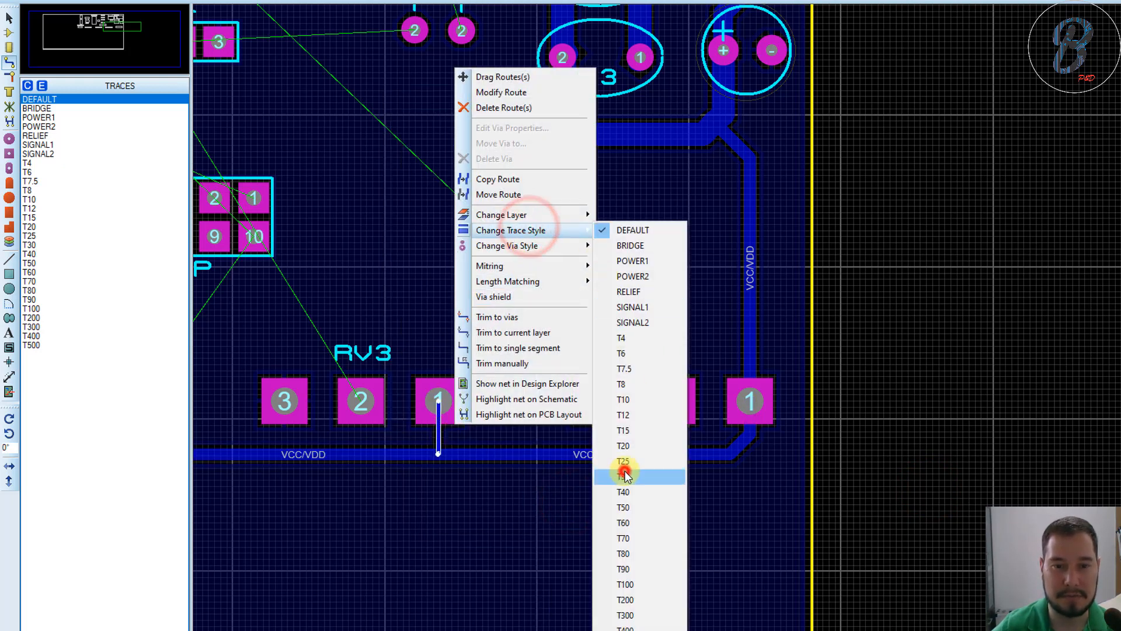
pyautogui.click(624, 470)
# Step: Set the trace from the RV2 junction to pad 1 of RV1 and the short branch to pad 1 of RV2 to trace style T30
pyautogui.scroll(-2, 622, 366)
pyautogui.scroll(3, 399, 381)
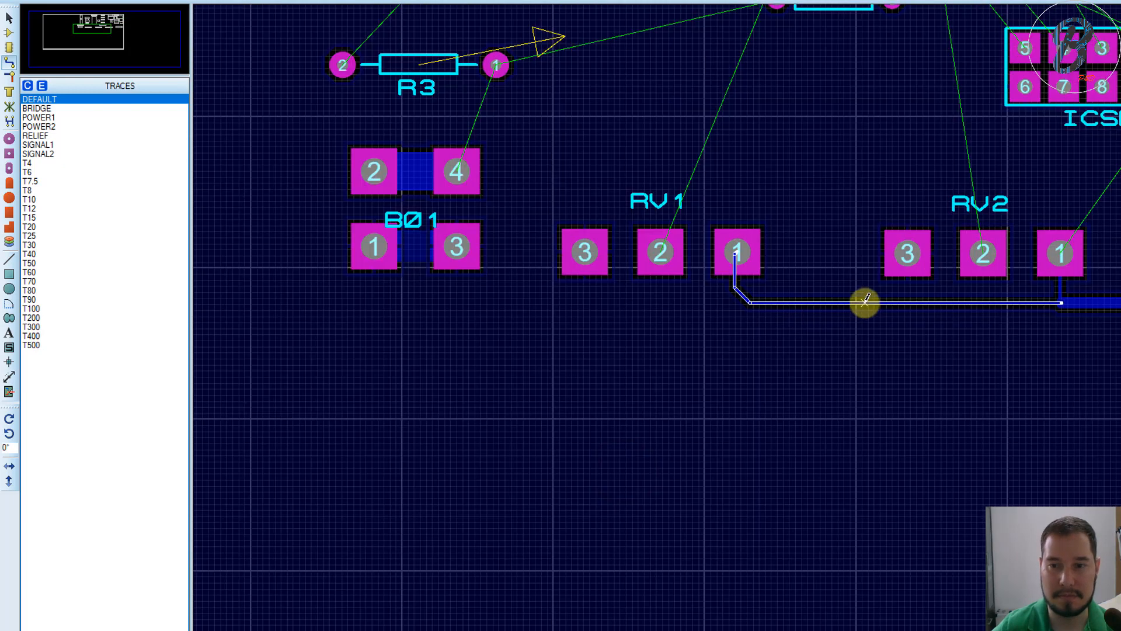
pyautogui.rightClick(865, 302)
pyautogui.click(932, 460)
pyautogui.click(1086, 288)
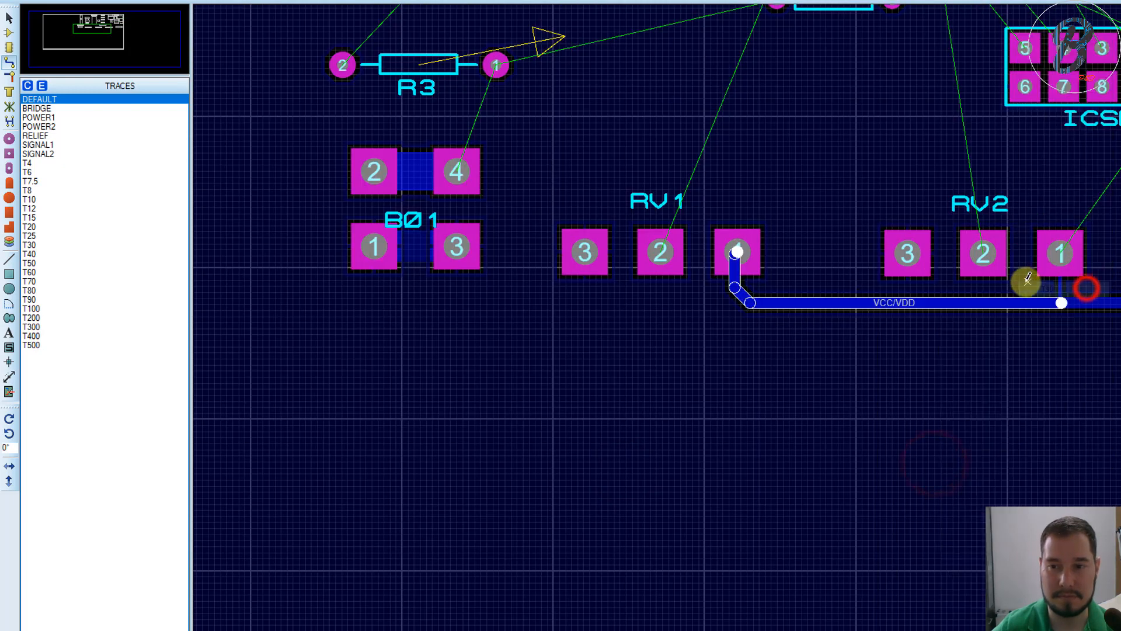
pyautogui.rightClick(1061, 292)
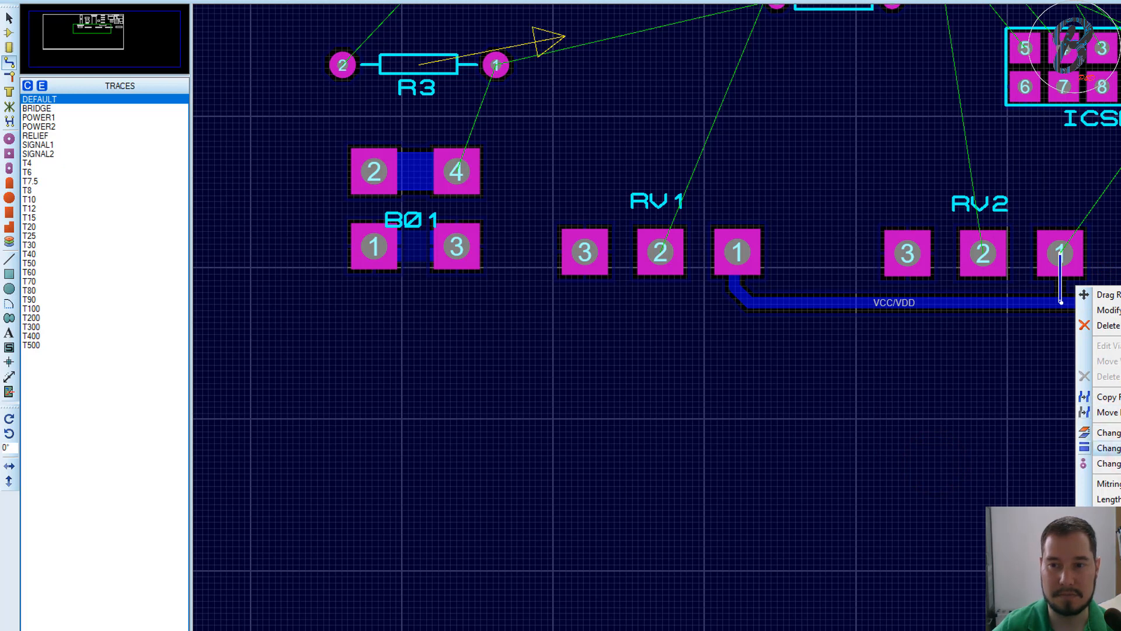
pyautogui.click(1006, 180)
# Step: Route a trace from pin 2 of U2 to the positive pad of C1
pyautogui.scroll(-4, 918, 250)
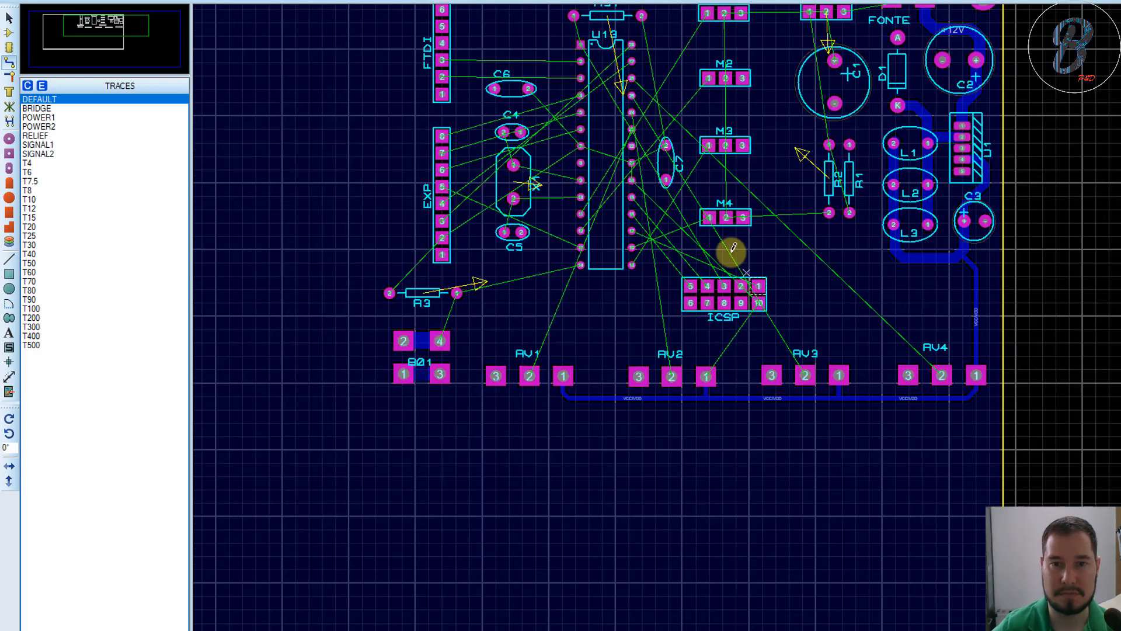
pyautogui.scroll(-1, 734, 248)
pyautogui.scroll(4, 645, 212)
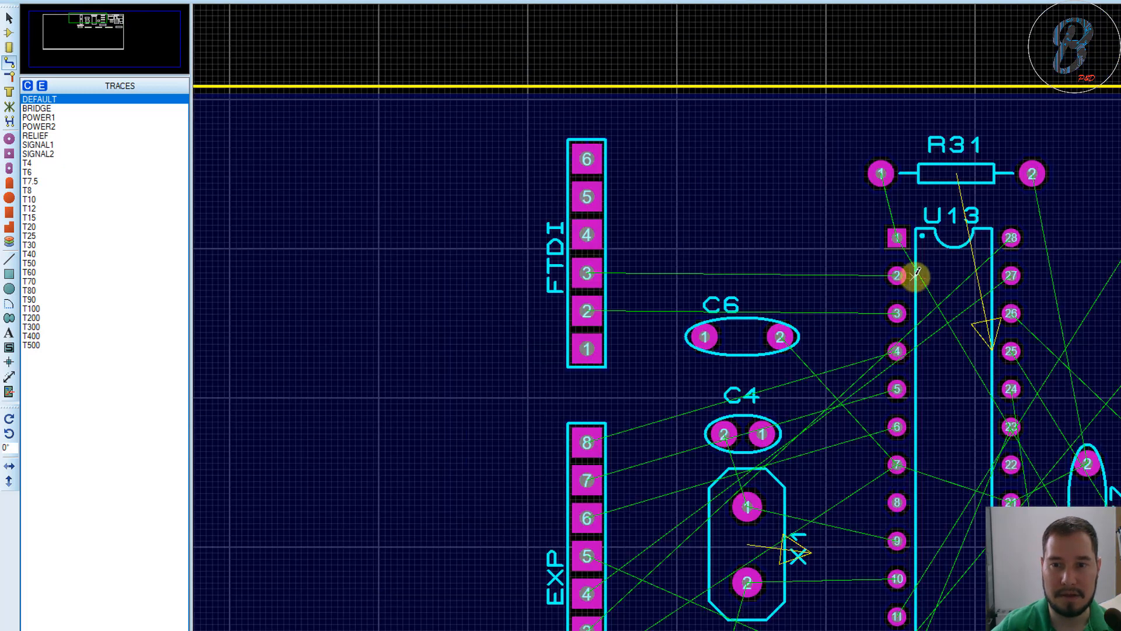
pyautogui.scroll(-2, 773, 320)
pyautogui.scroll(2, 783, 317)
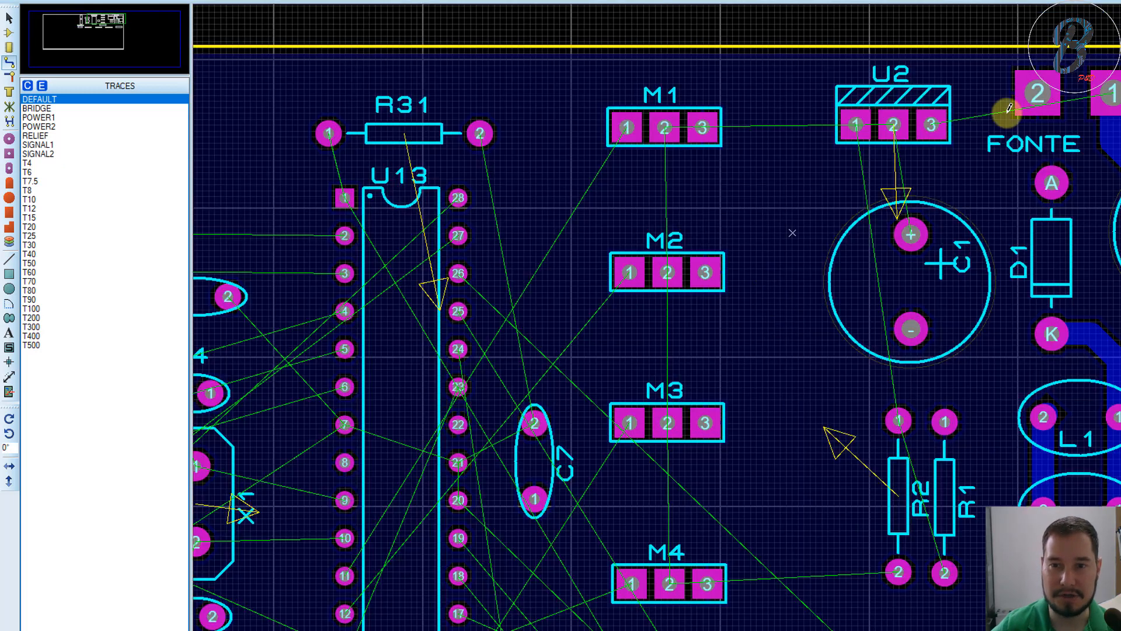
pyautogui.click(892, 122)
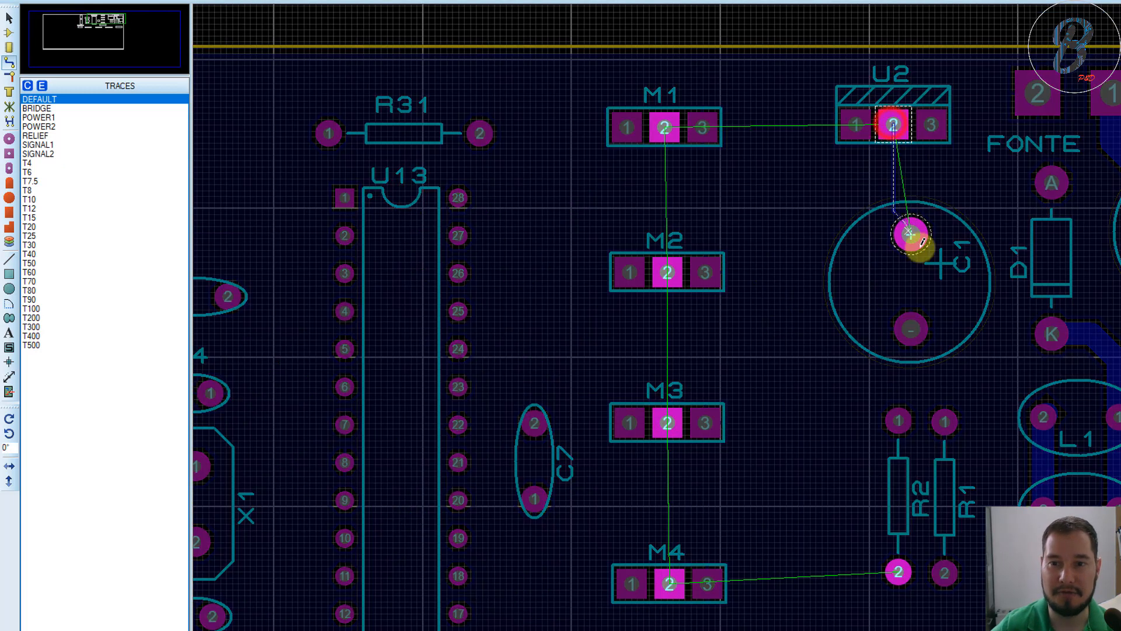
pyautogui.click(910, 234)
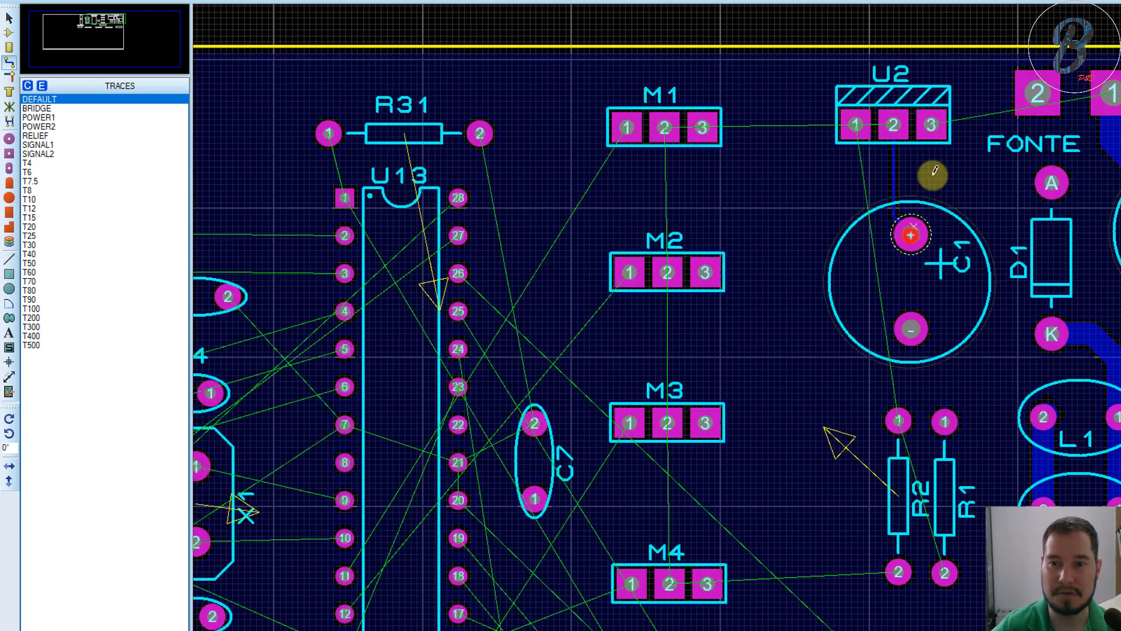
# Step: Route a trace from pin 3 of U2 to the +12V trace below pad 1 of FONTE and widen it with a thicker trace style
pyautogui.click(932, 122)
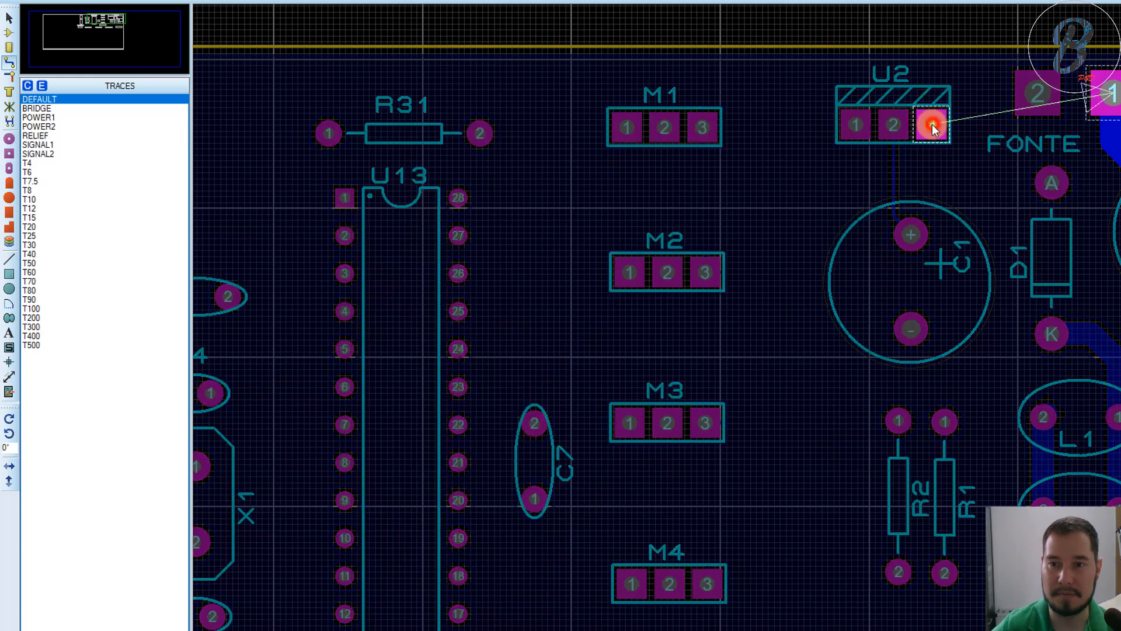
pyautogui.click(1108, 134)
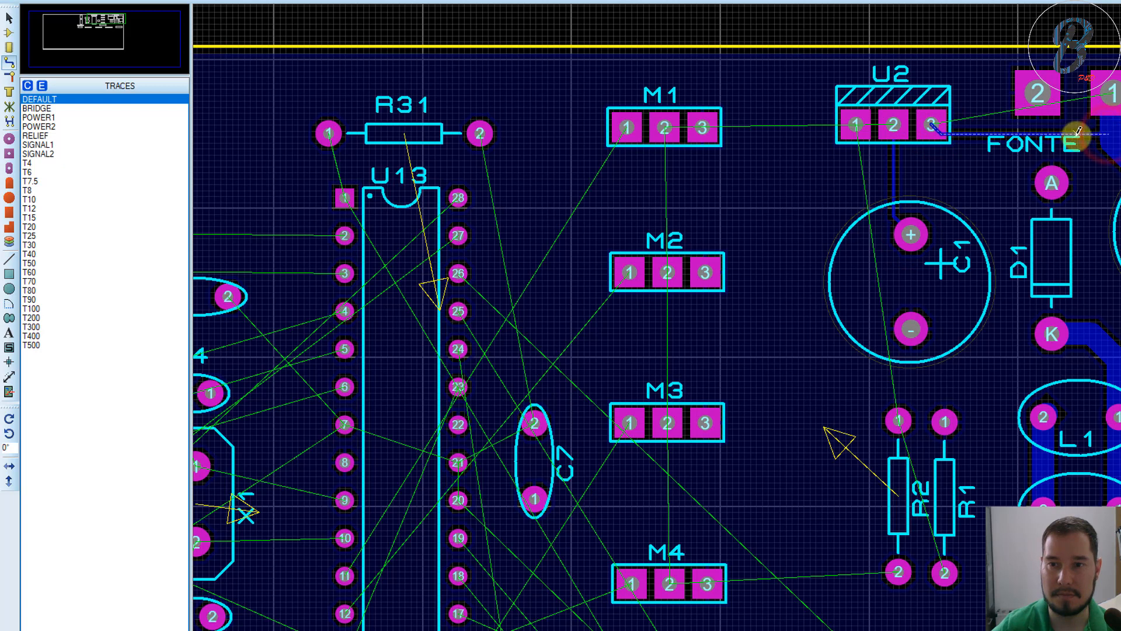
pyautogui.rightClick(1089, 131)
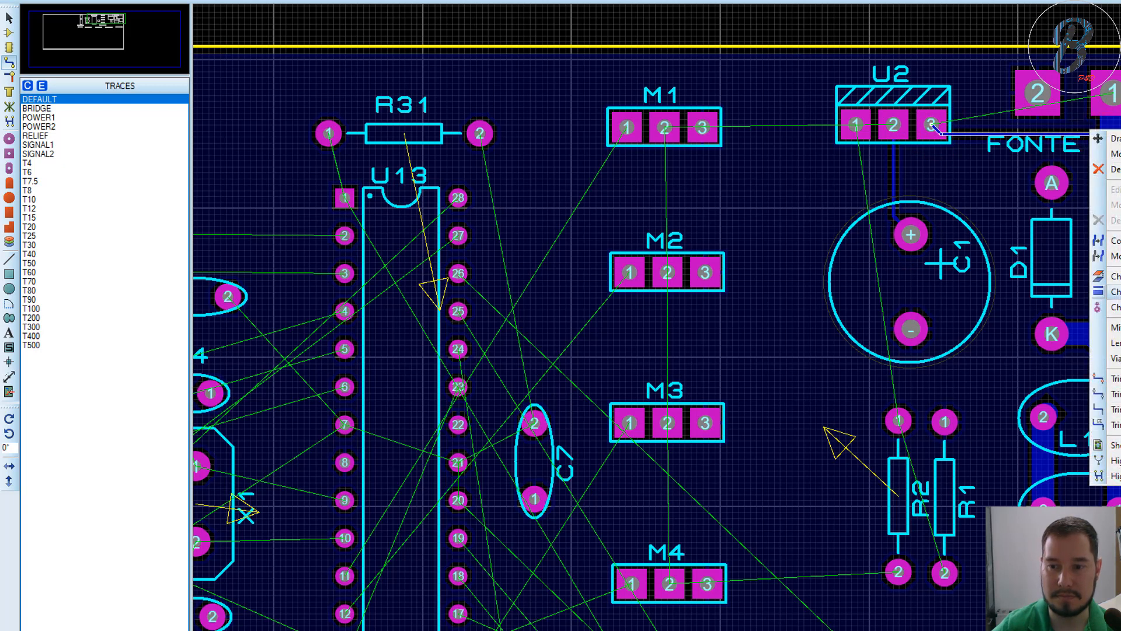
pyautogui.click(1115, 342)
pyautogui.click(988, 221)
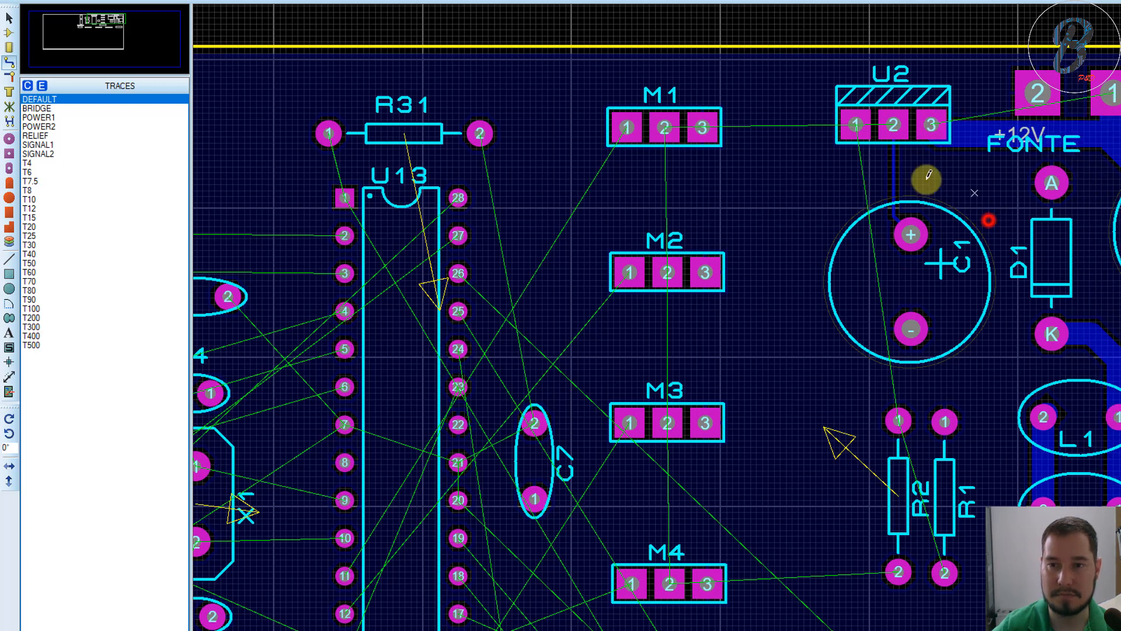
# Step: Set the trace from pin 2 of U2 to the positive pad of C1 to trace style T70
pyautogui.scroll(1, 953, 181)
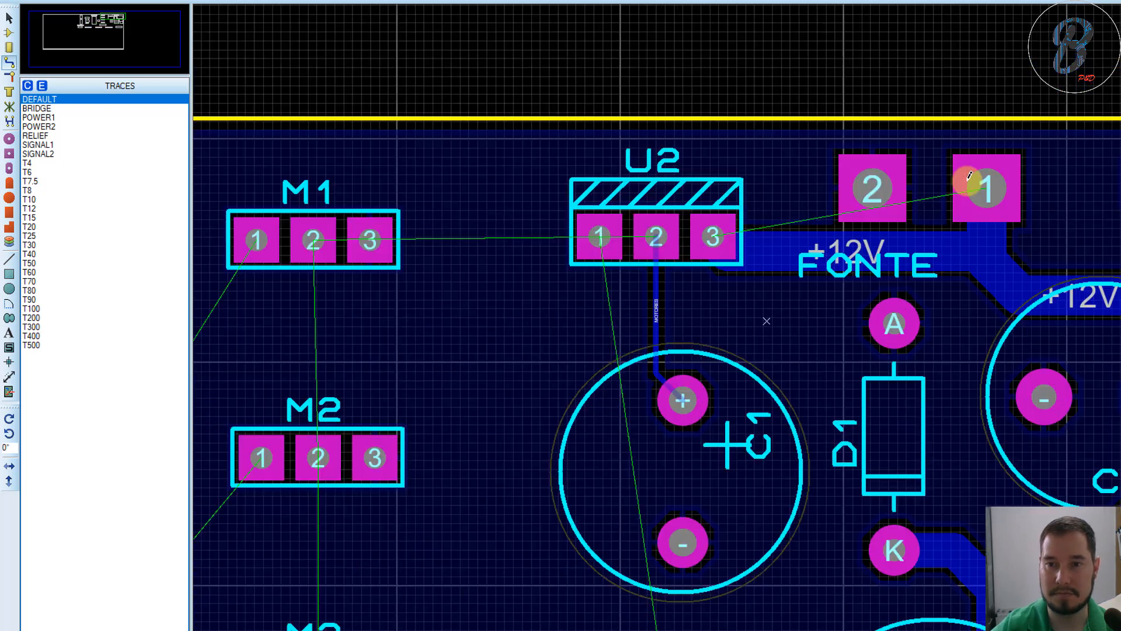
pyautogui.scroll(1, 715, 313)
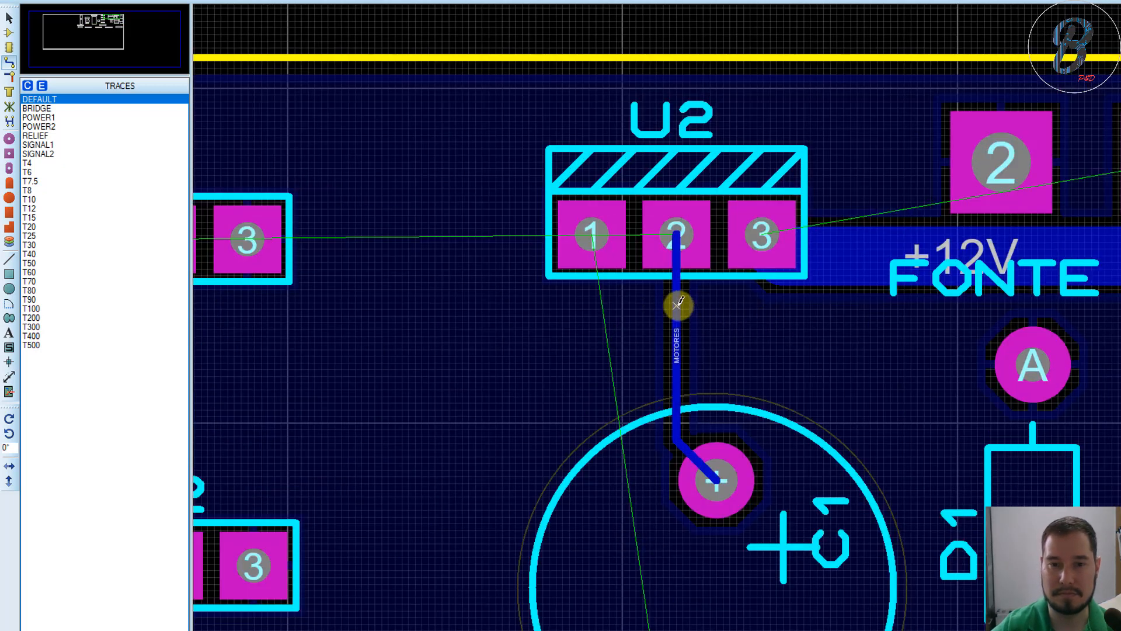
pyautogui.rightClick(677, 304)
pyautogui.click(794, 462)
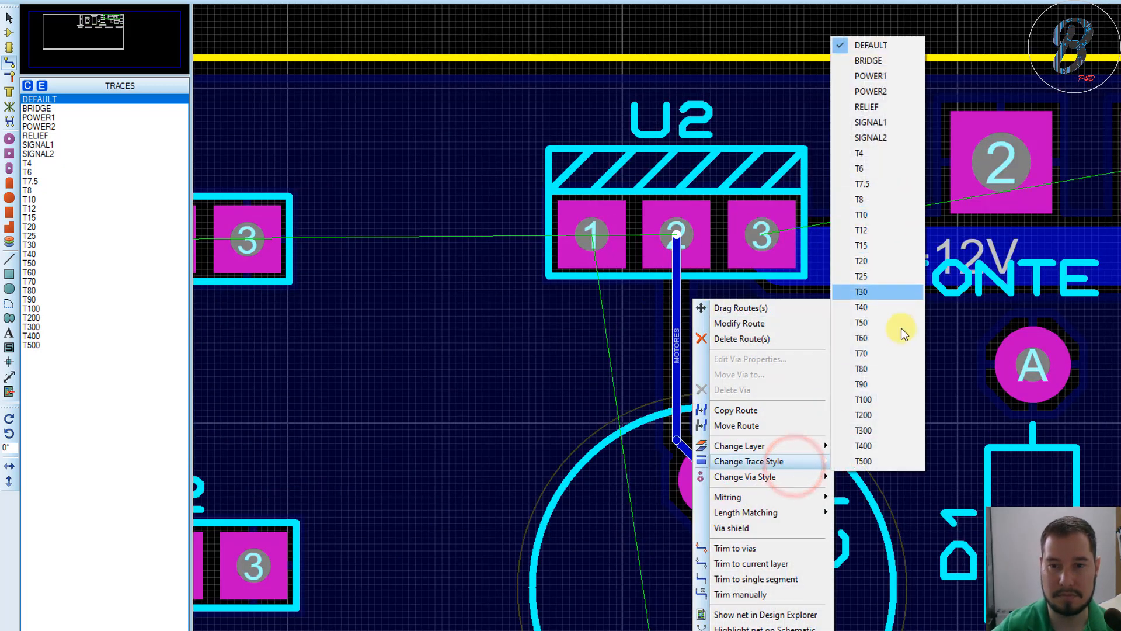
pyautogui.click(864, 354)
pyautogui.scroll(-2, 721, 465)
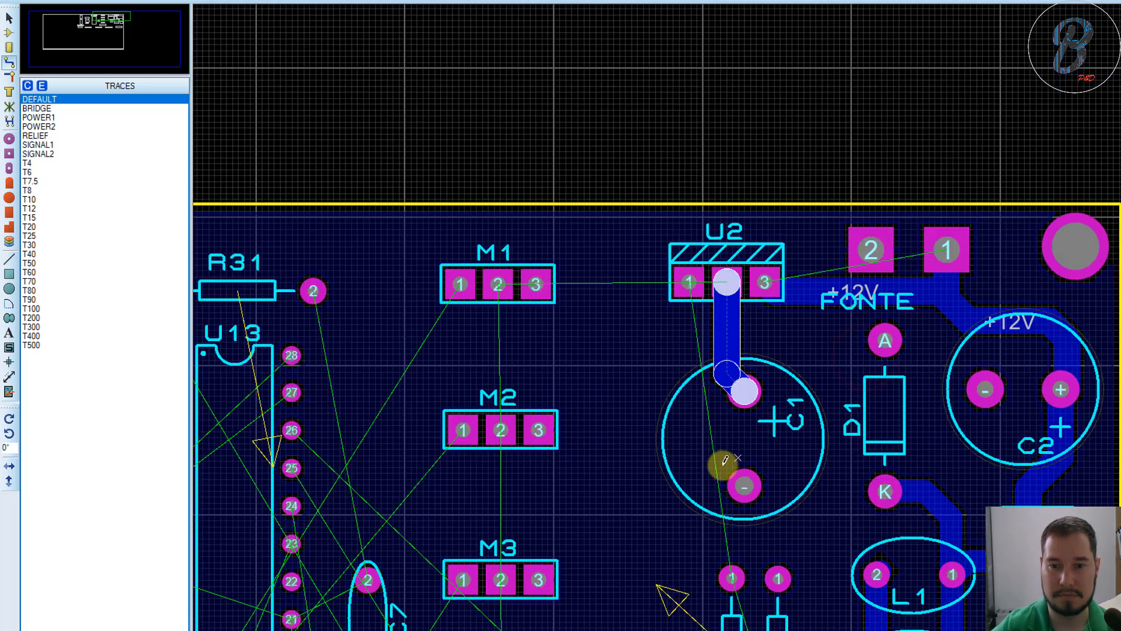
pyautogui.click(720, 465)
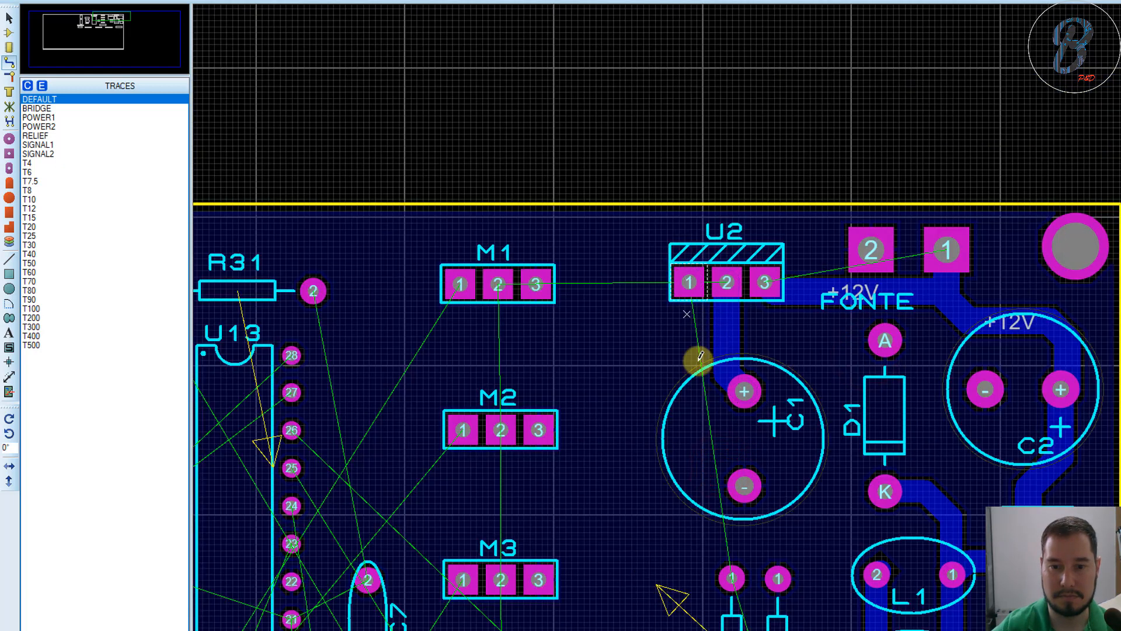
# Step: Route a trace from the positive pad of C1 to pin 2 of M1
pyautogui.scroll(-1, 700, 355)
pyautogui.scroll(2, 753, 430)
pyautogui.scroll(-1, 783, 303)
pyautogui.scroll(1, 781, 292)
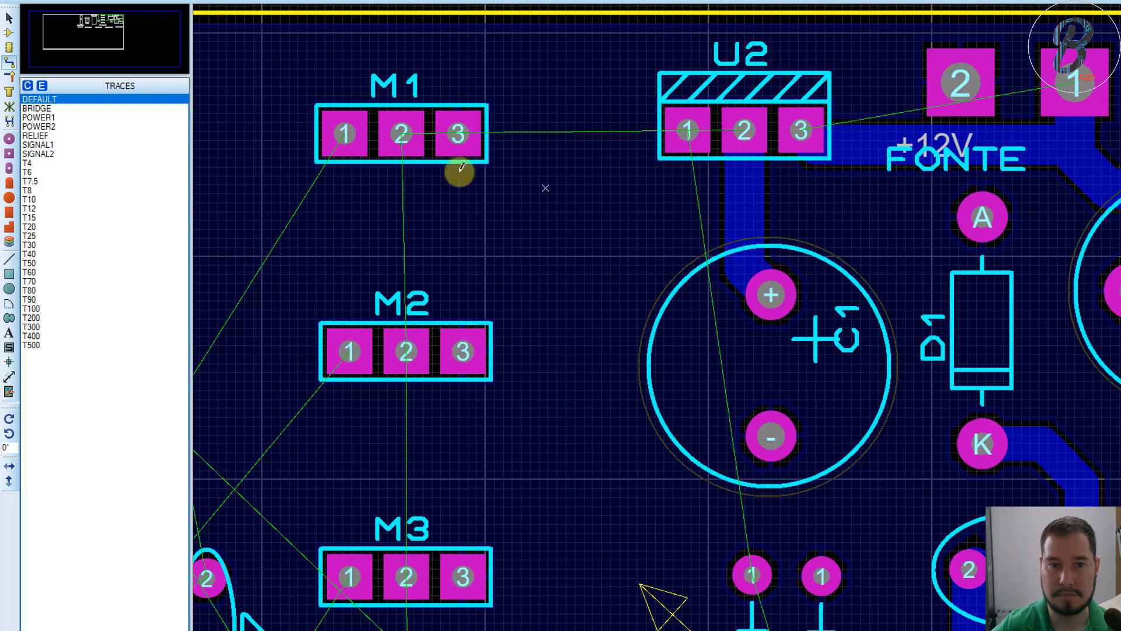
pyautogui.click(769, 294)
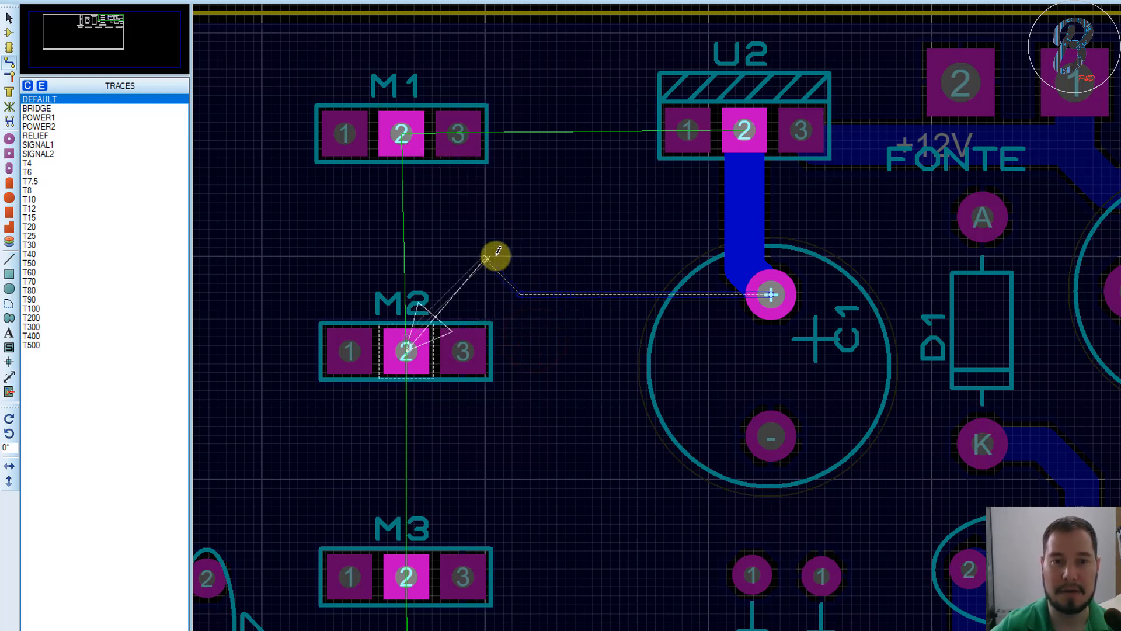
pyautogui.click(496, 256)
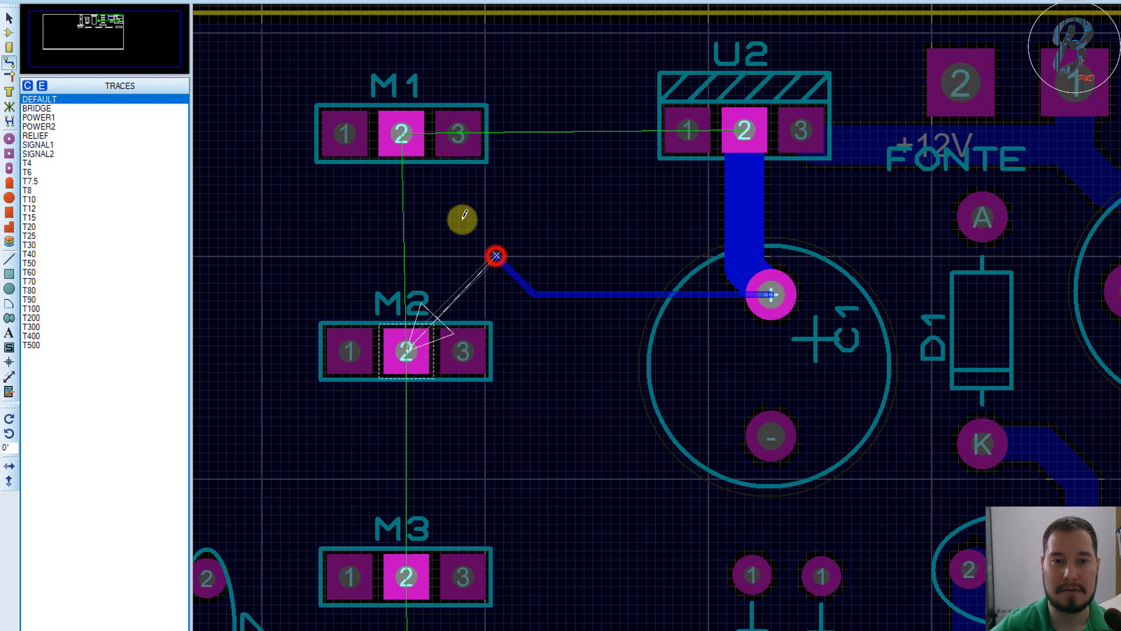
pyautogui.click(404, 209)
pyautogui.click(401, 134)
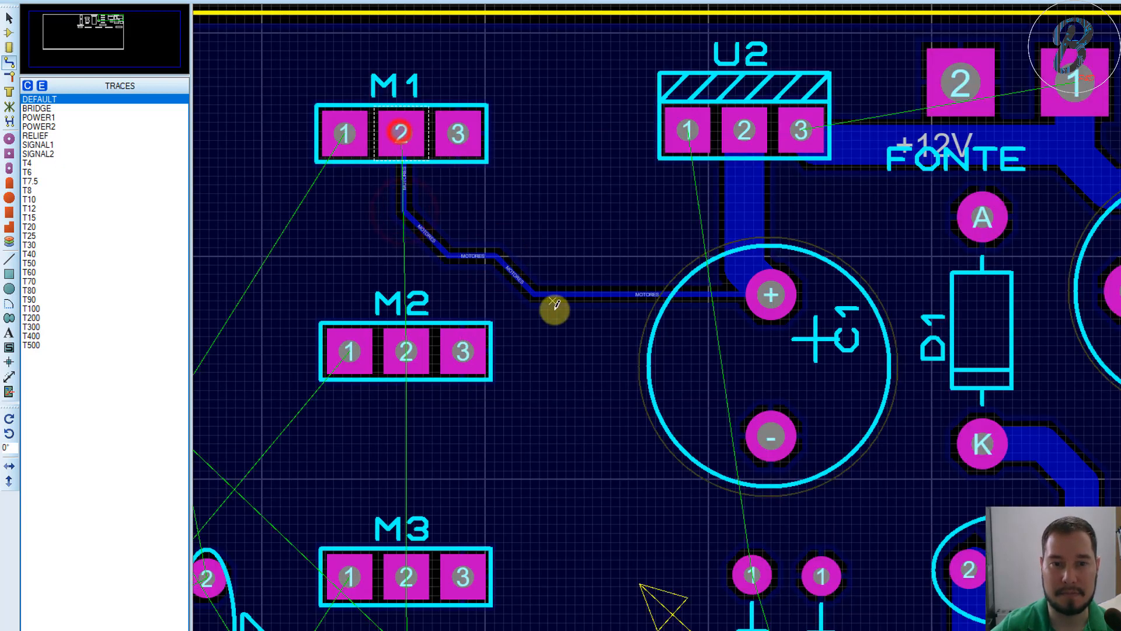
# Step: Route a branch from the corner of the C1–M1 trace down to pin 2 of M4
pyautogui.click(533, 294)
pyautogui.scroll(-1, 519, 385)
pyautogui.moveTo(520, 385)
pyautogui.mouseDown(button='middle')
pyautogui.moveTo(661, 398)
pyautogui.moveTo(766, 328)
pyautogui.mouseUp(button='middle')
pyautogui.scroll(1, 765, 330)
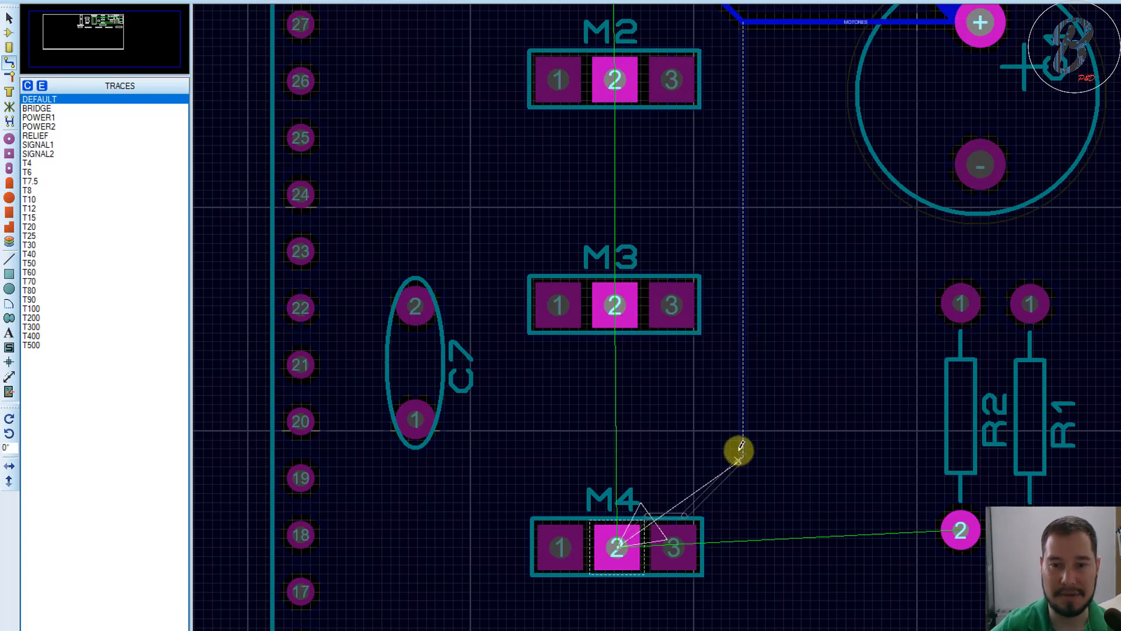
pyautogui.click(718, 446)
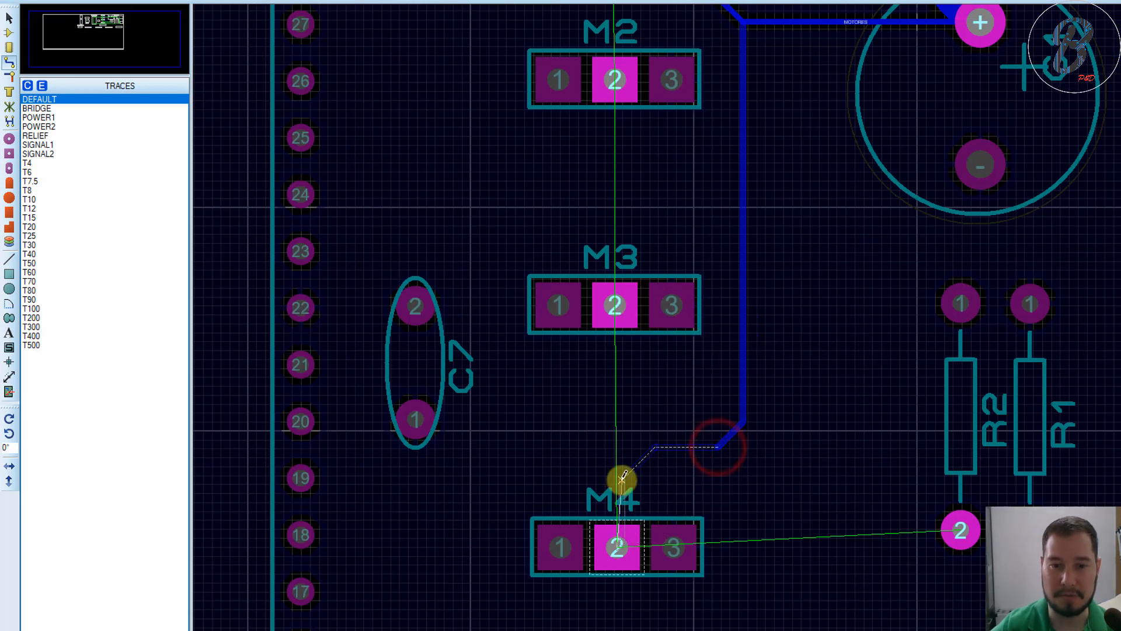
pyautogui.click(620, 532)
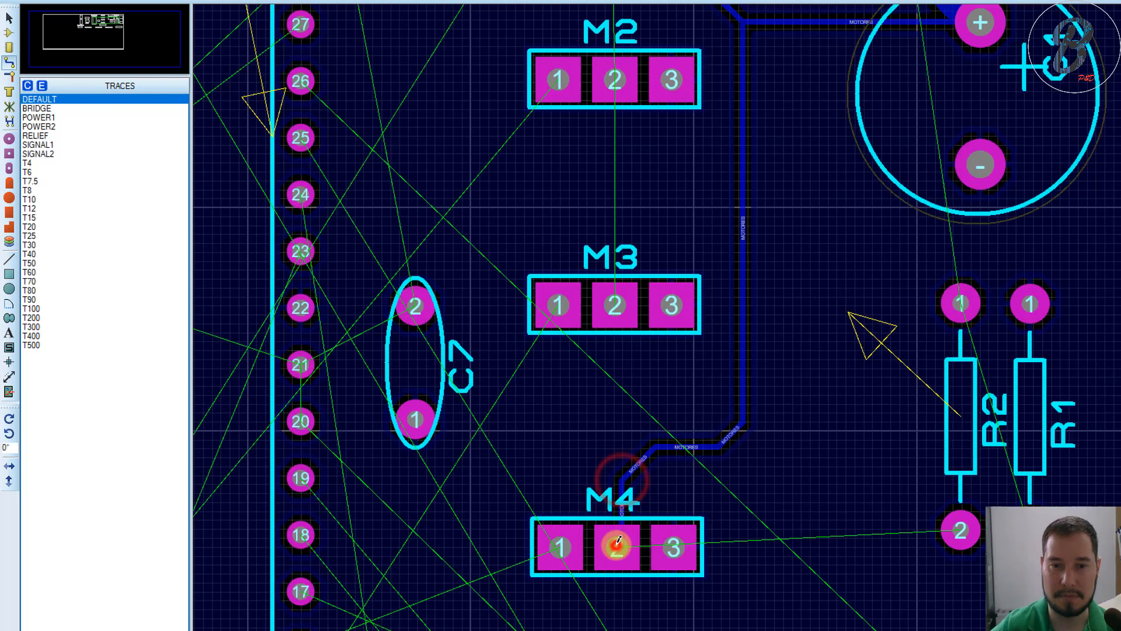
# Step: Route pin 2 of M3 to the vertical MOTORES trace and pin 2 of M2 to that trace's upper junction
pyautogui.click(615, 302)
pyautogui.click(647, 218)
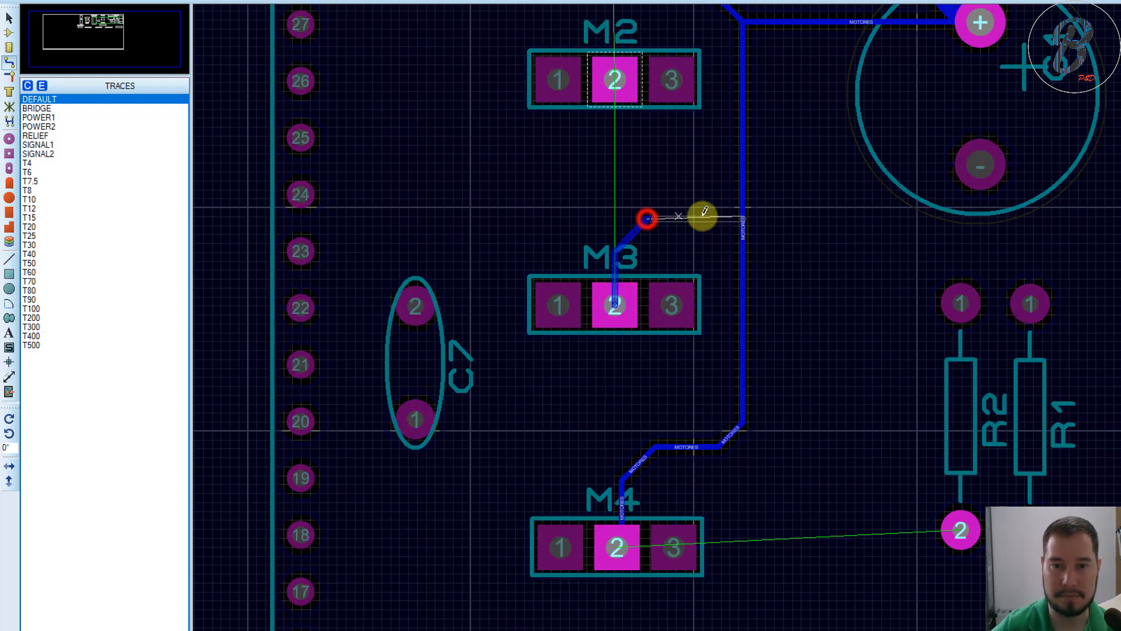
pyautogui.click(744, 216)
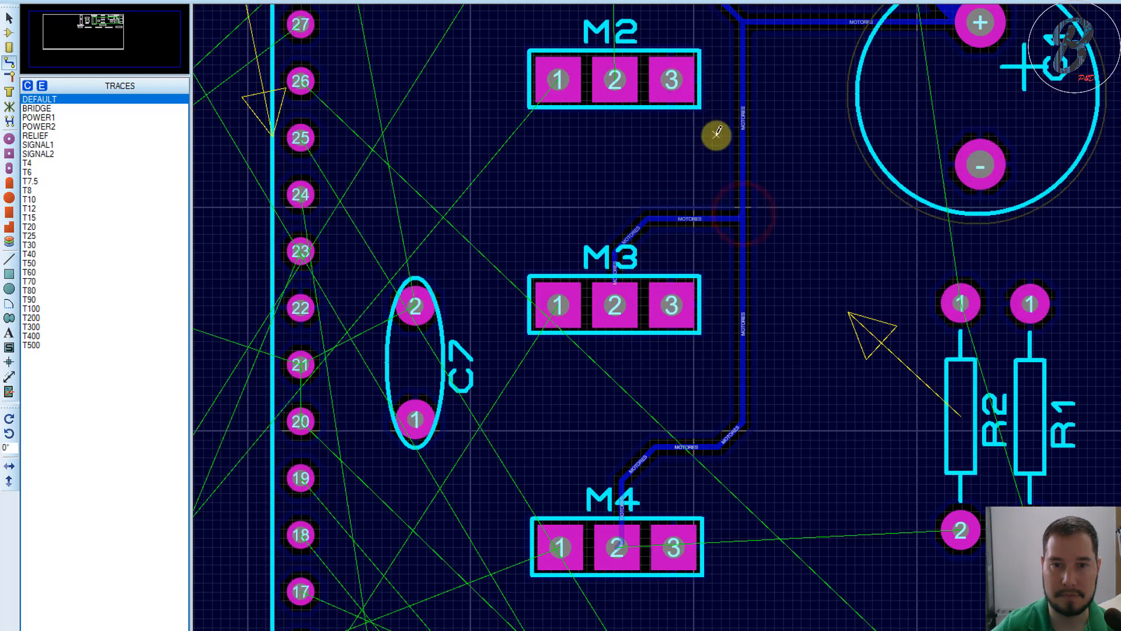
pyautogui.scroll(1, 700, 123)
pyautogui.scroll(-1, 700, 124)
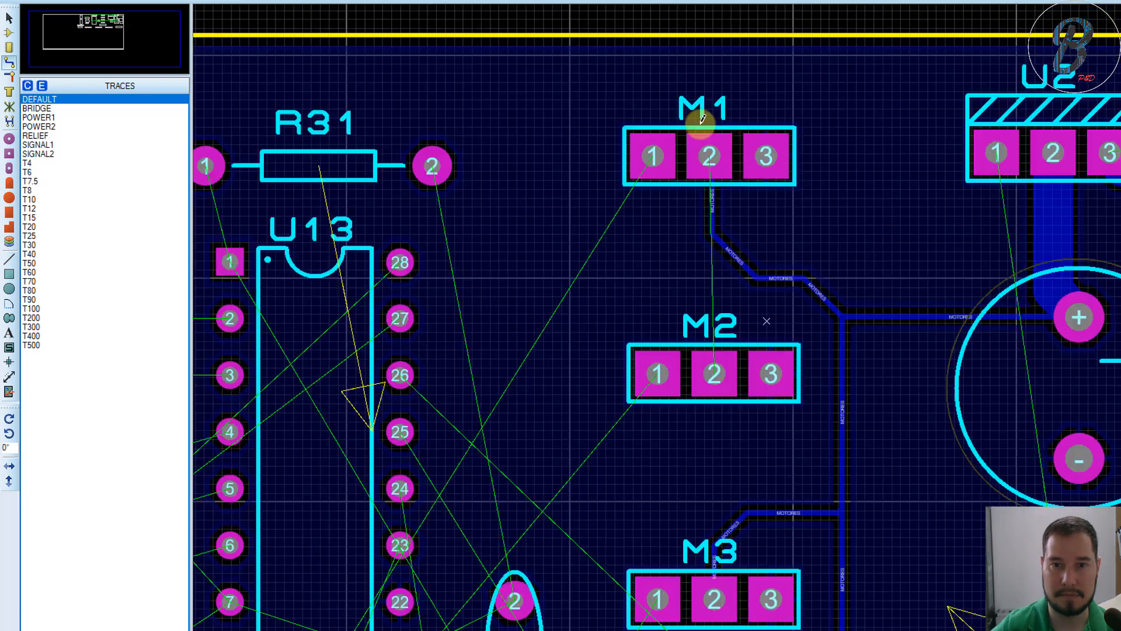
pyautogui.click(713, 369)
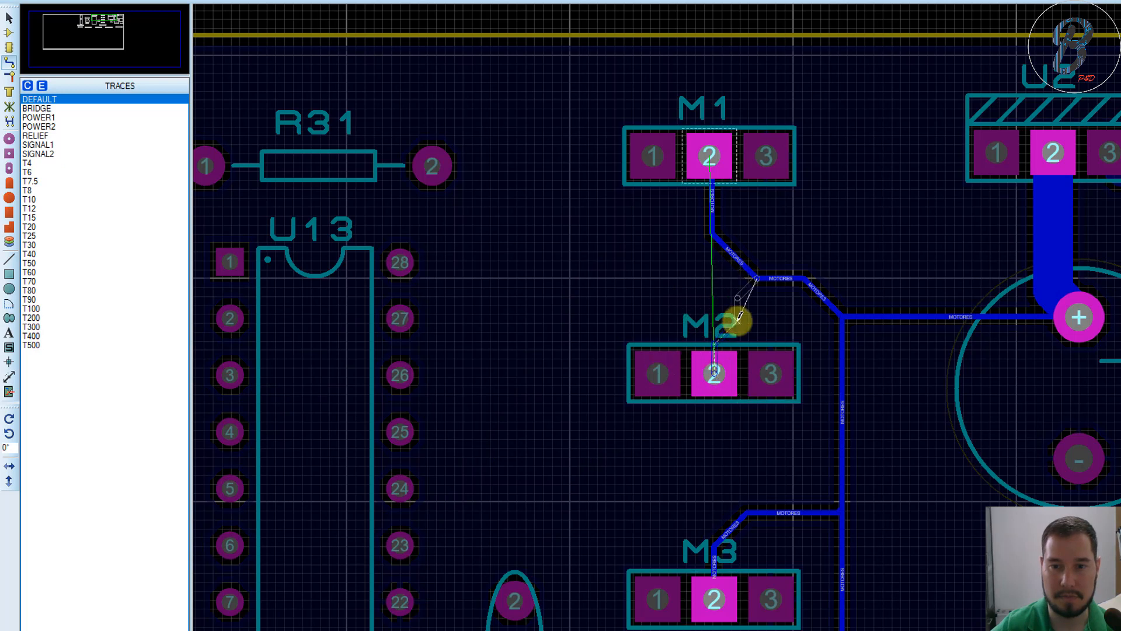
pyautogui.click(739, 319)
pyautogui.click(842, 315)
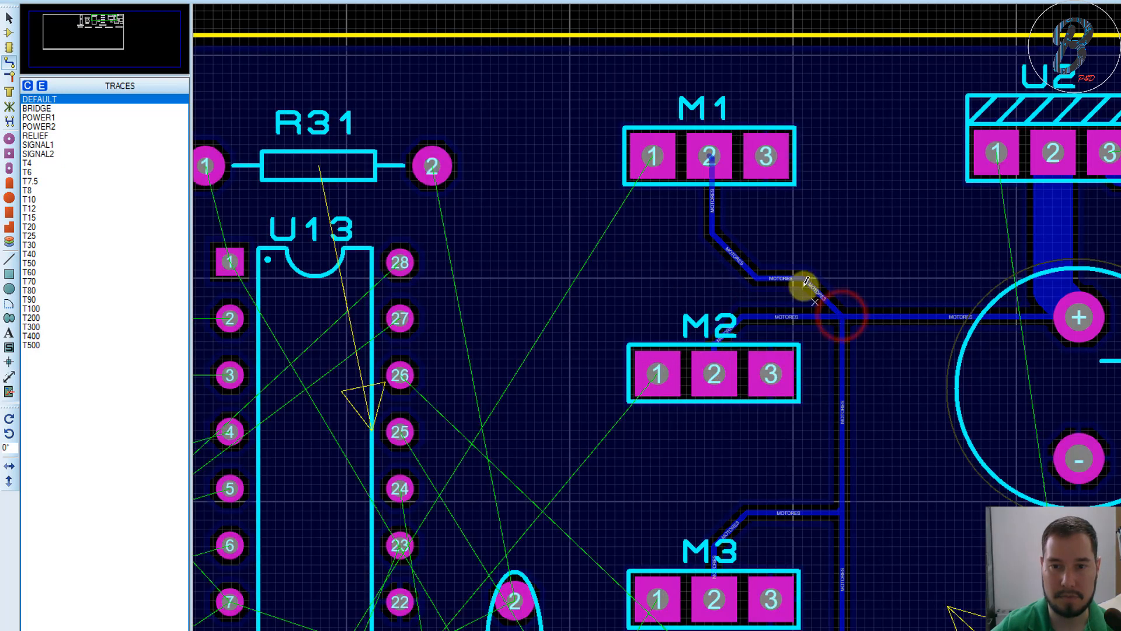
# Step: Set the traces from pin 2 of M1 and pin 2 of M2 to their shared junction to trace style T60
pyautogui.rightClick(810, 284)
pyautogui.click(909, 440)
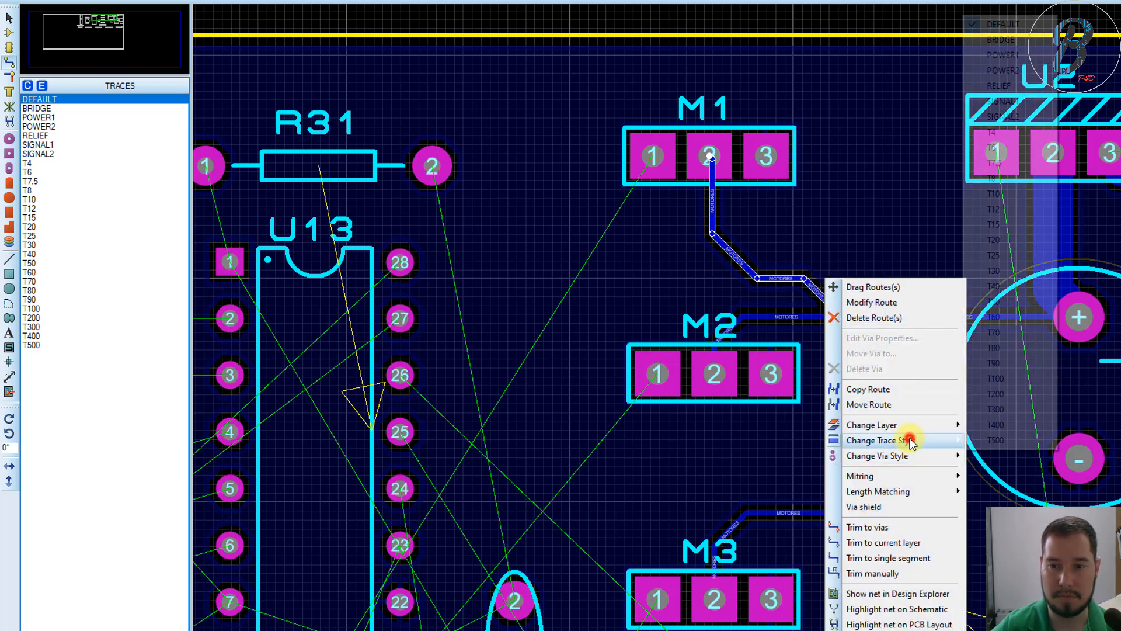
pyautogui.click(1010, 303)
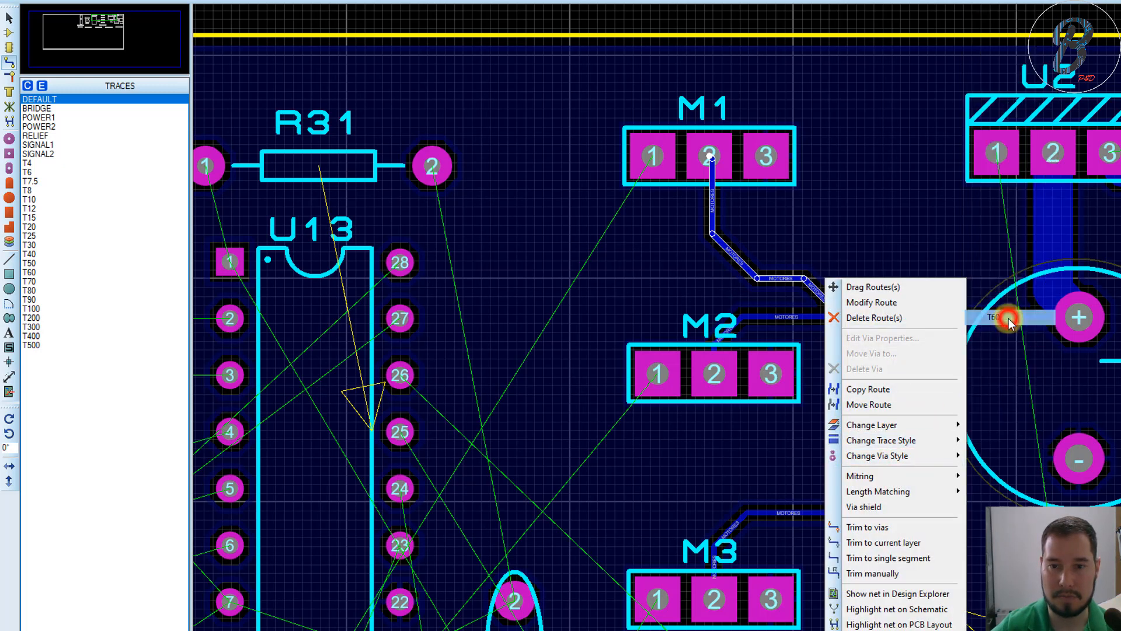
pyautogui.rightClick(797, 317)
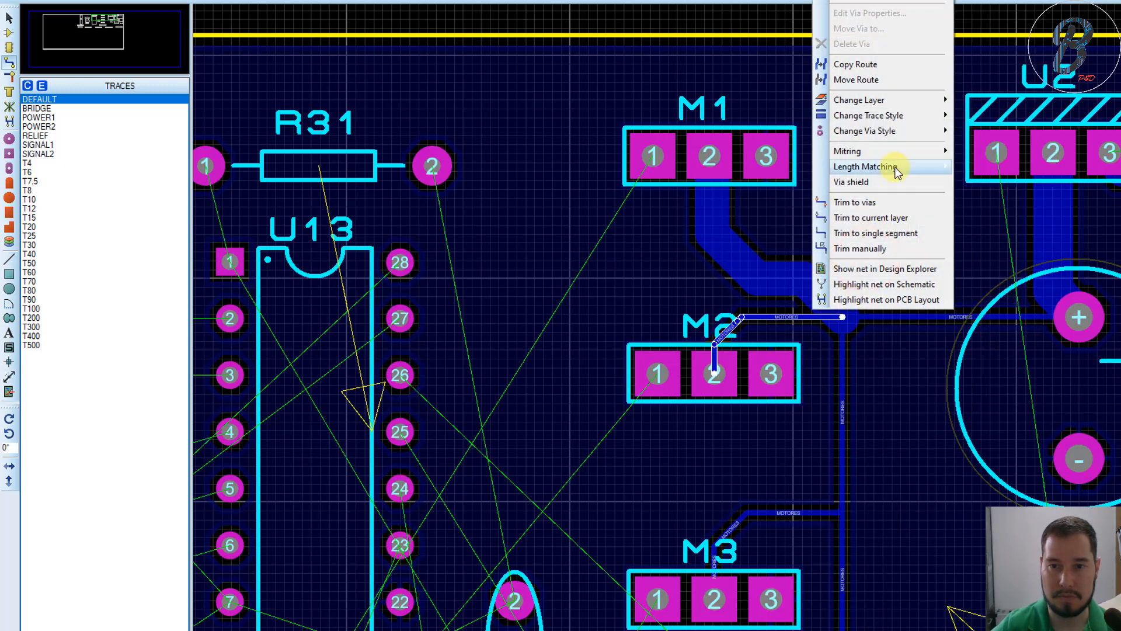
pyautogui.click(894, 116)
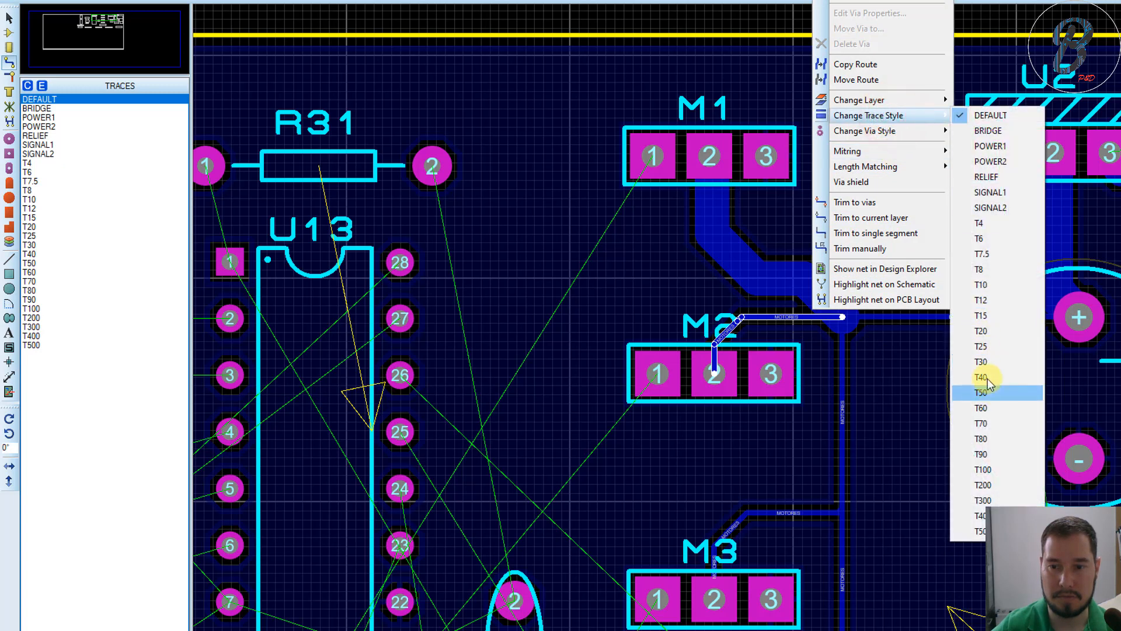
pyautogui.click(988, 405)
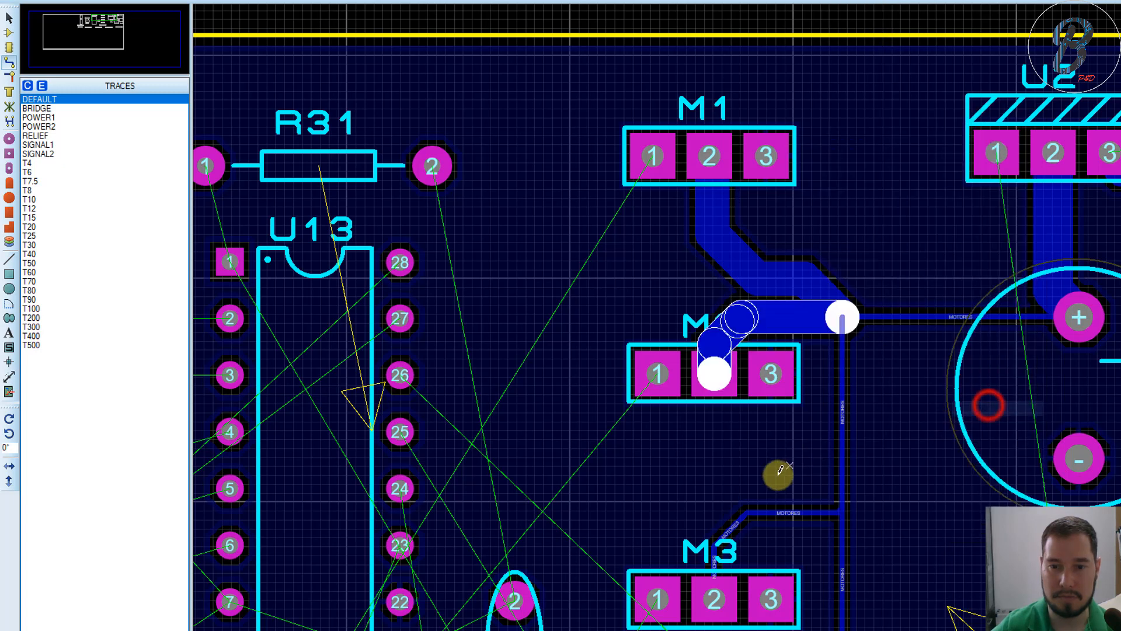
# Step: Set the branch to pin 2 of M3 and the trace from the M3 junction to pin 2 of M4 to trace style T60
pyautogui.rightClick(800, 510)
pyautogui.click(924, 311)
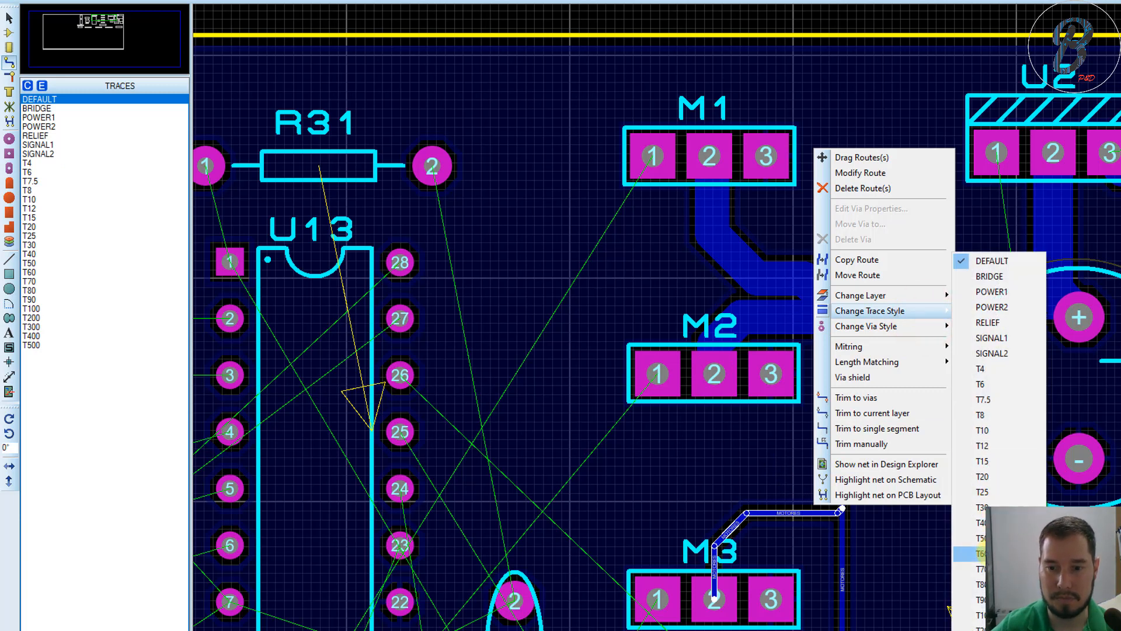
pyautogui.click(981, 553)
pyautogui.scroll(-4, 763, 322)
pyautogui.scroll(3, 728, 359)
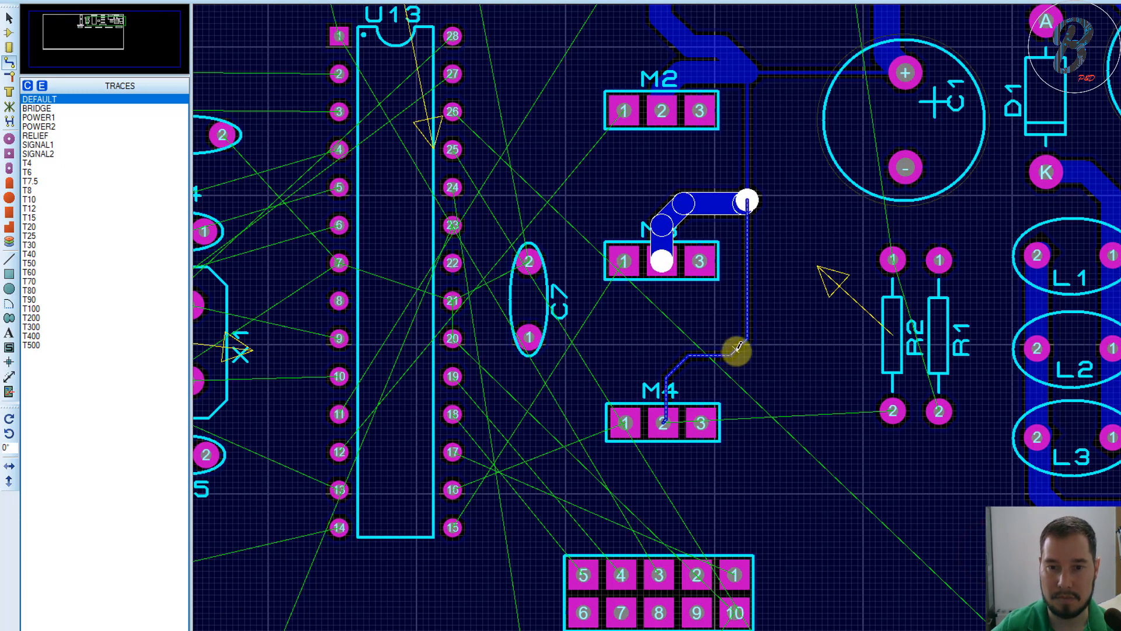
pyautogui.rightClick(737, 349)
pyautogui.click(839, 150)
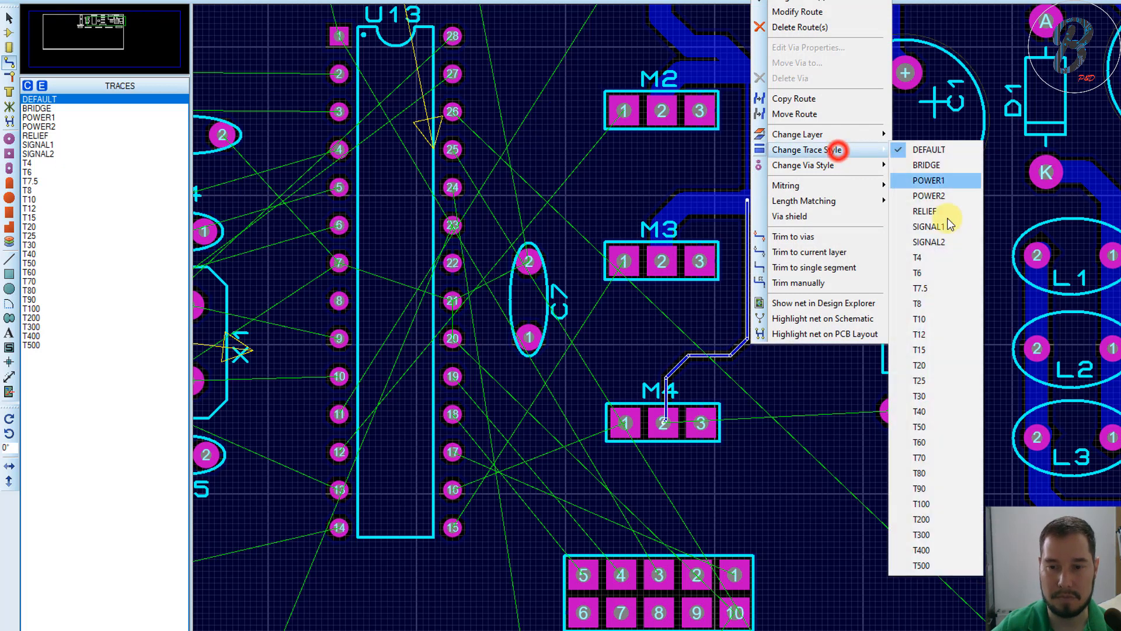
pyautogui.click(932, 427)
# Step: Set the vertical MOTORES segment between the M2 and M3 junctions to trace style T60
pyautogui.rightClick(750, 121)
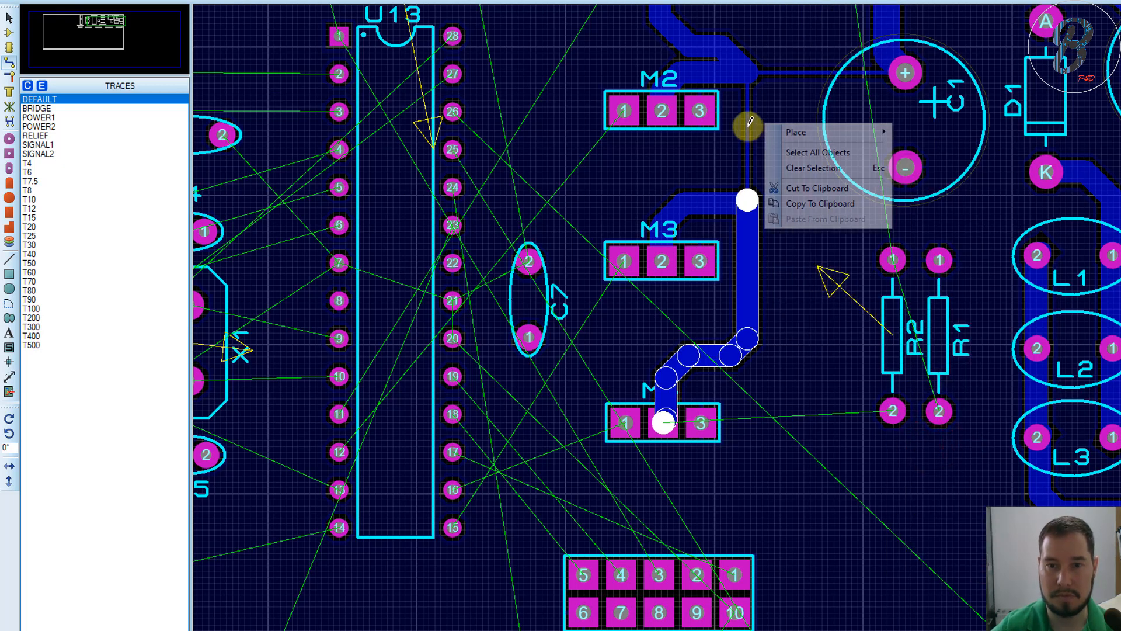
pyautogui.click(747, 122)
pyautogui.rightClick(748, 119)
pyautogui.click(812, 281)
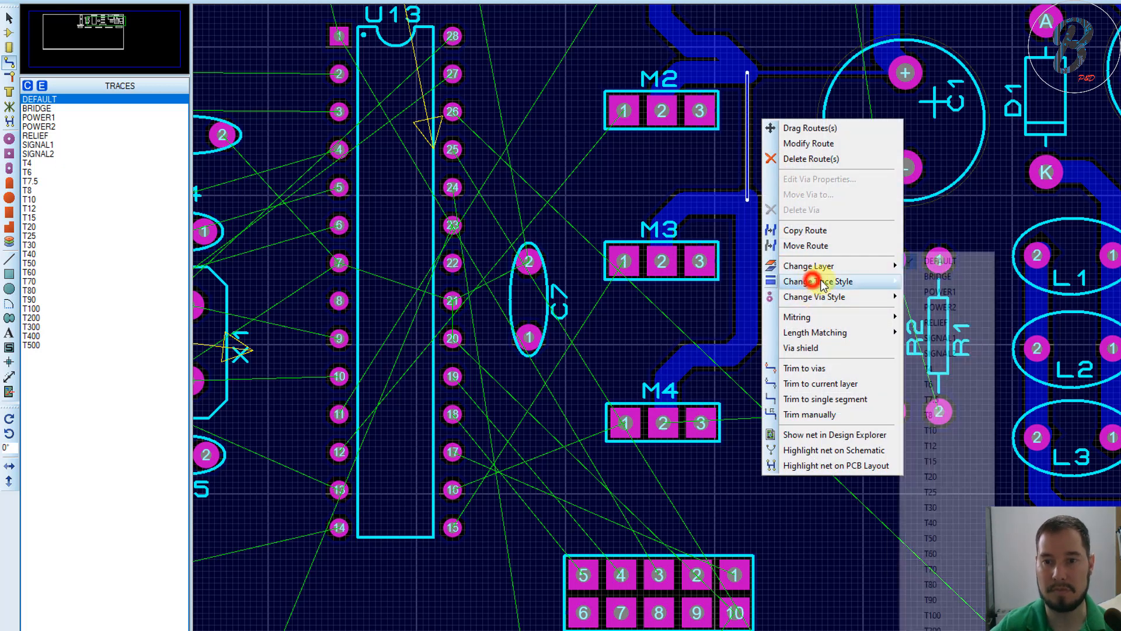
pyautogui.click(930, 538)
# Step: Set the horizontal MOTORES trace from the M2 junction to the positive pad of C1 to trace style T100
pyautogui.scroll(2, 770, 331)
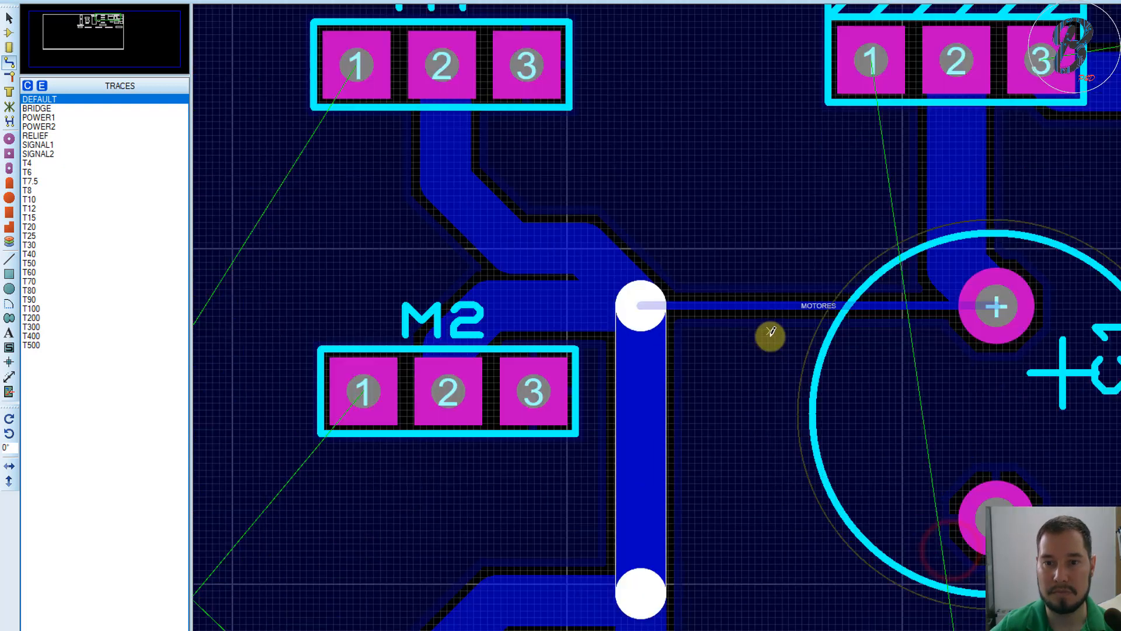
pyautogui.rightClick(785, 305)
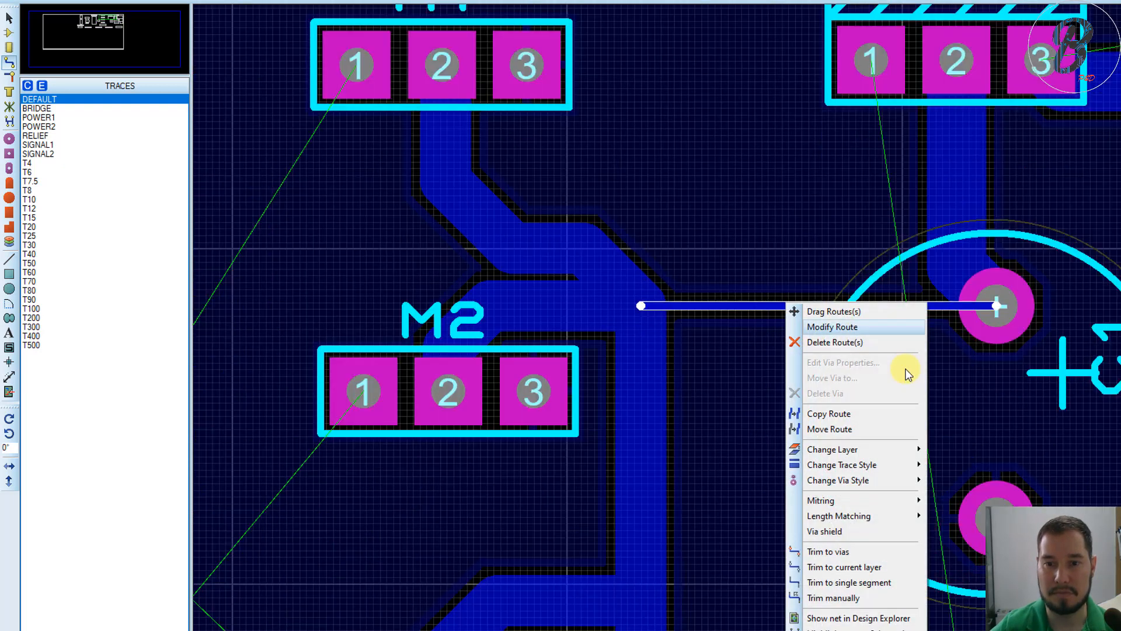
pyautogui.click(875, 465)
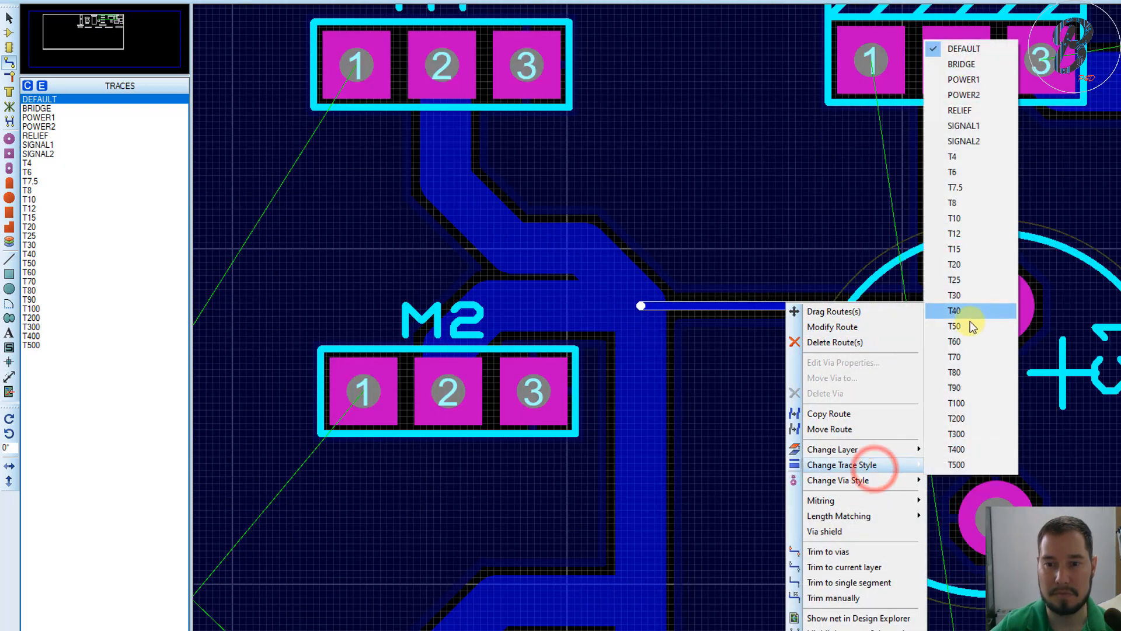
pyautogui.click(956, 406)
pyautogui.click(778, 209)
pyautogui.scroll(-2, 770, 318)
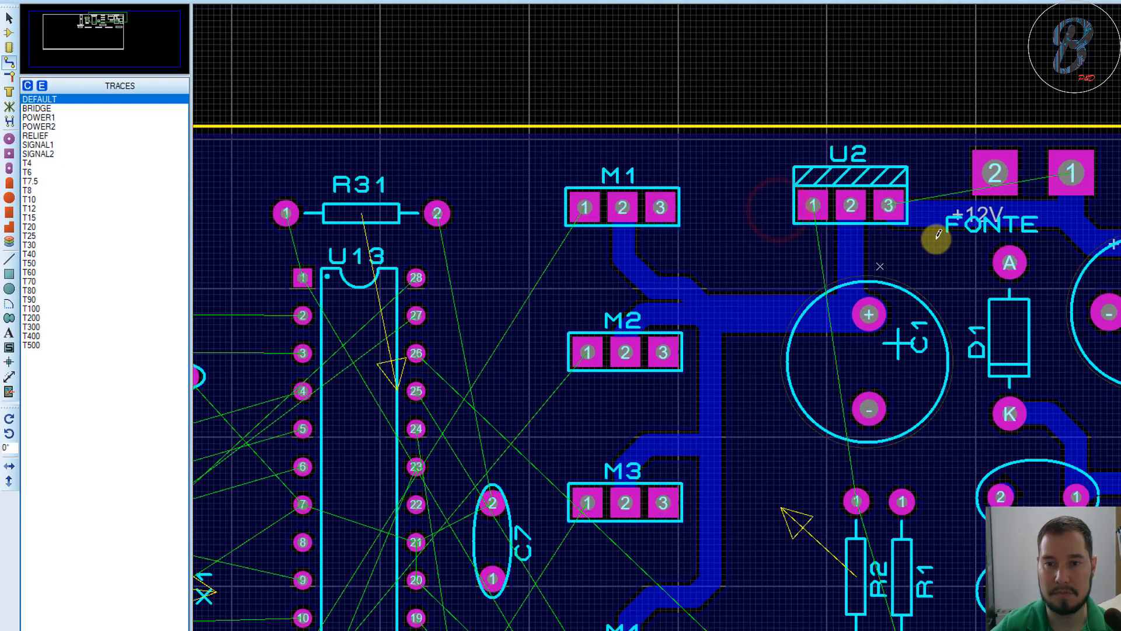
# Step: Route a top-copper trace from pin 2 of R2 to a via on the MOTORES trace near the M4 branch
pyautogui.scroll(2, 963, 225)
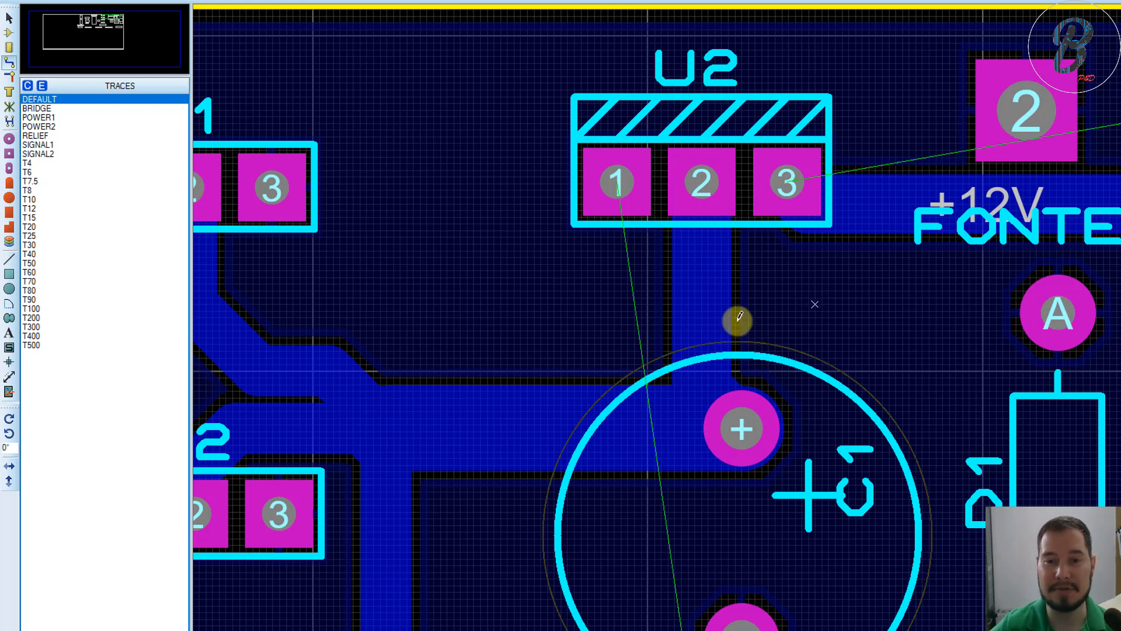
pyautogui.scroll(-1, 847, 382)
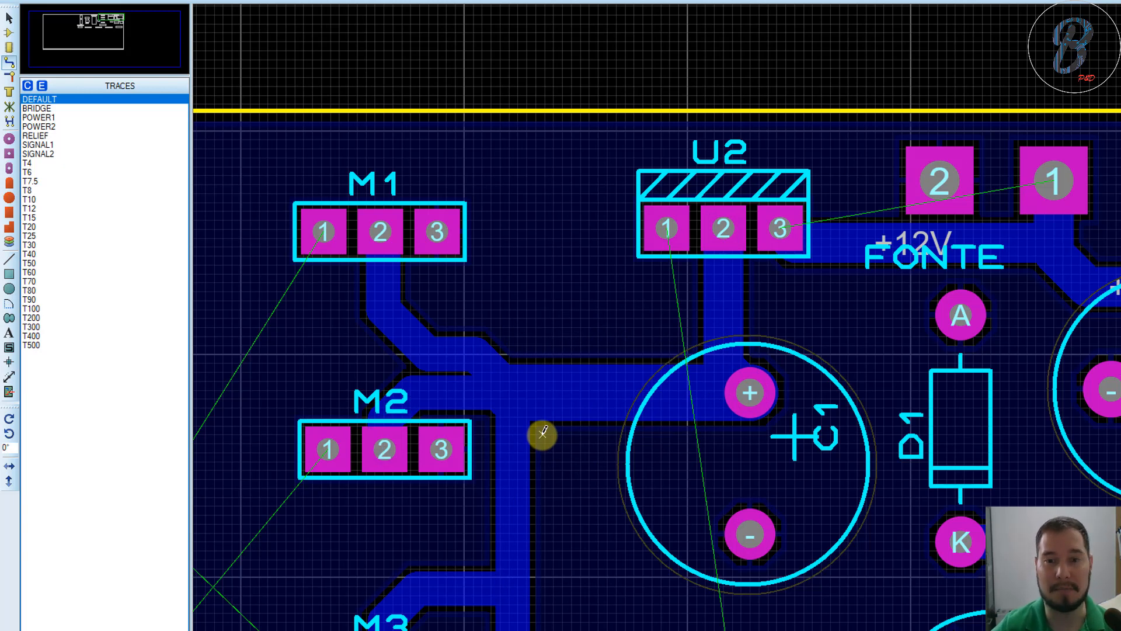
pyautogui.scroll(-1, 672, 357)
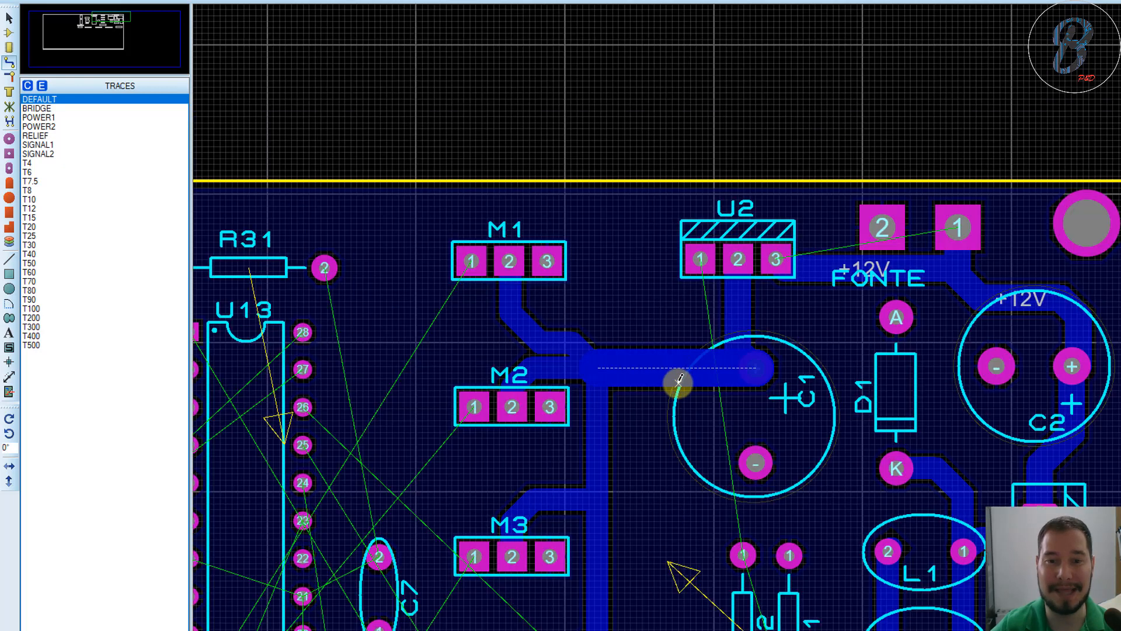
pyautogui.scroll(-1, 734, 462)
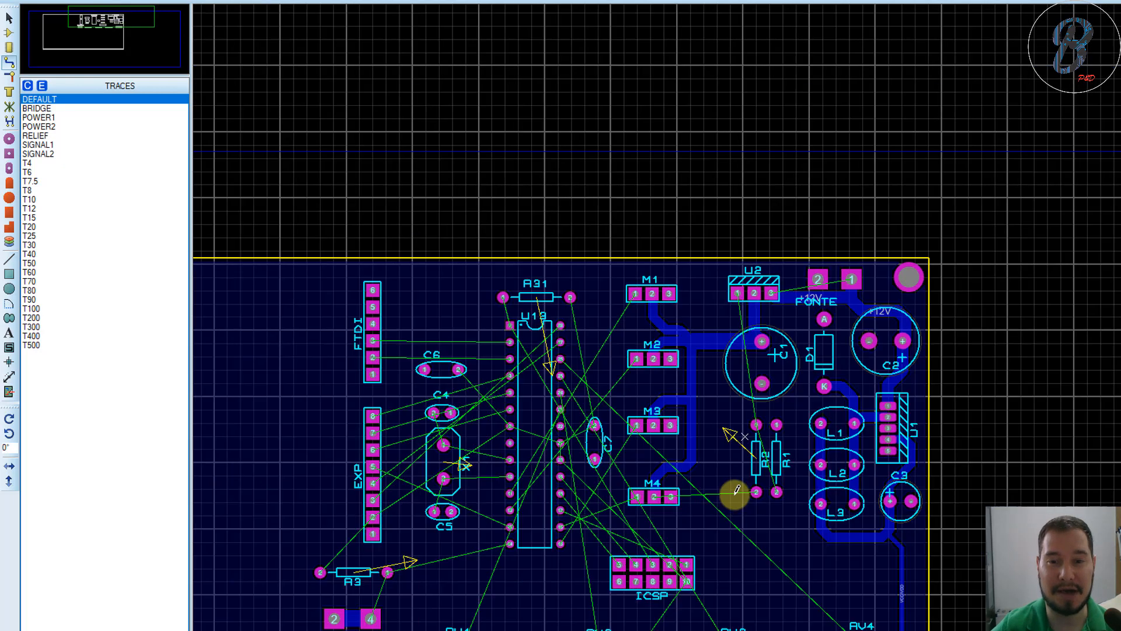
pyautogui.scroll(2, 768, 320)
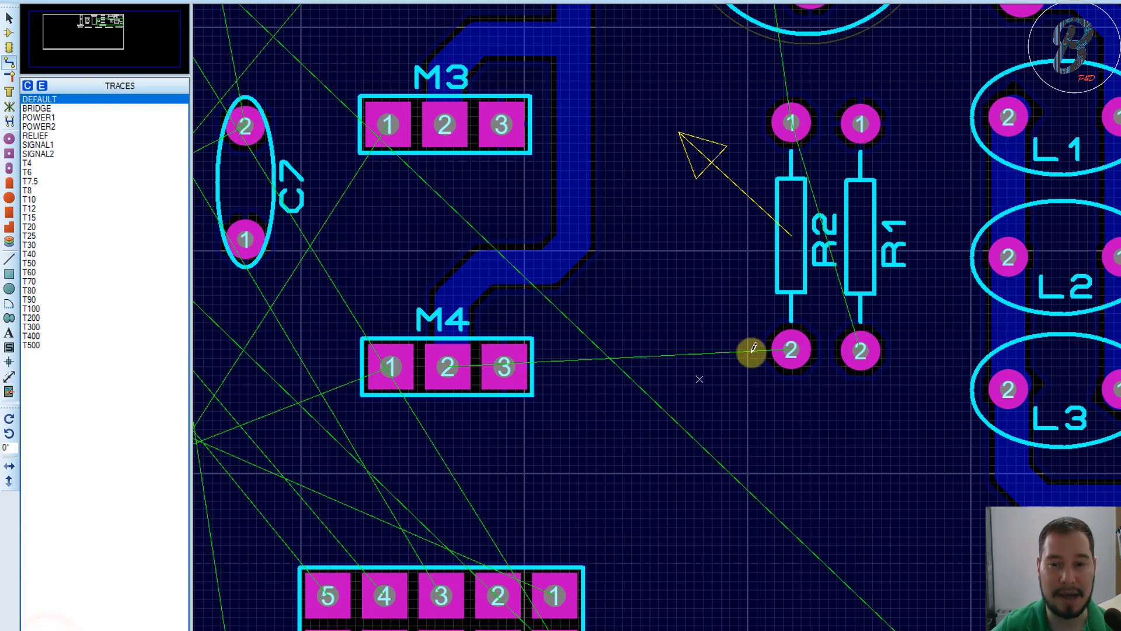
pyautogui.click(791, 349)
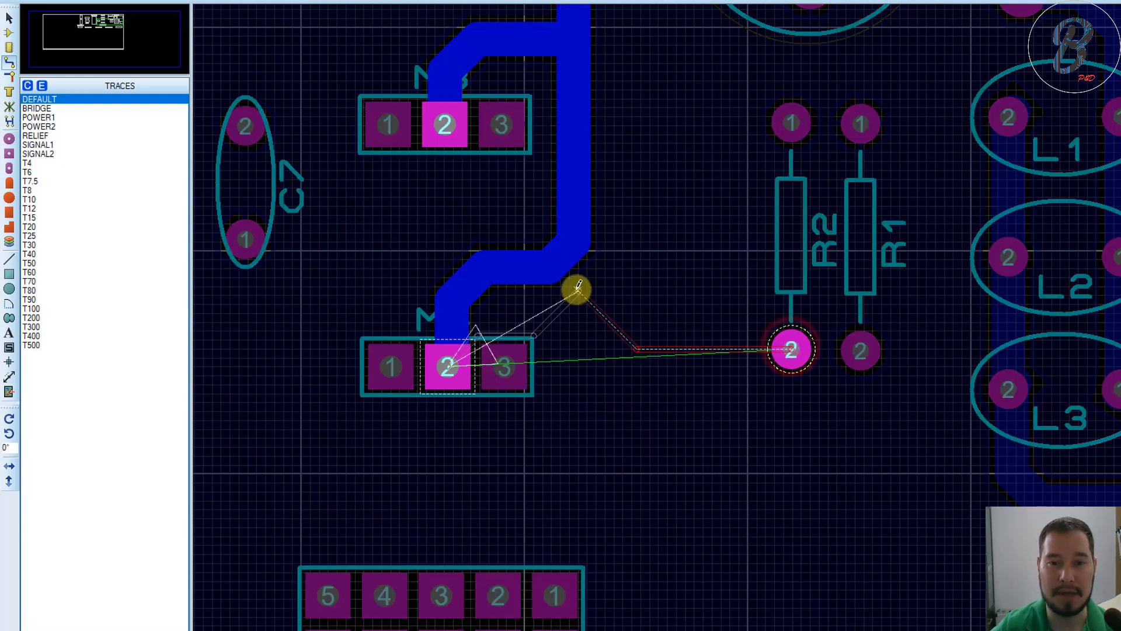
pyautogui.click(556, 262)
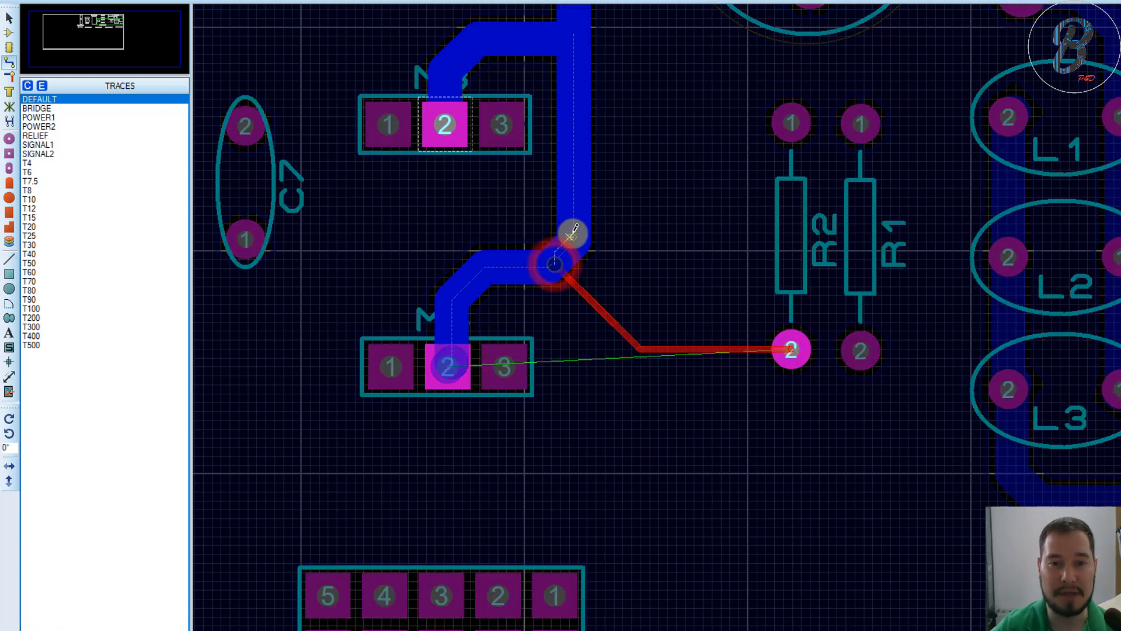
pyautogui.click(574, 221)
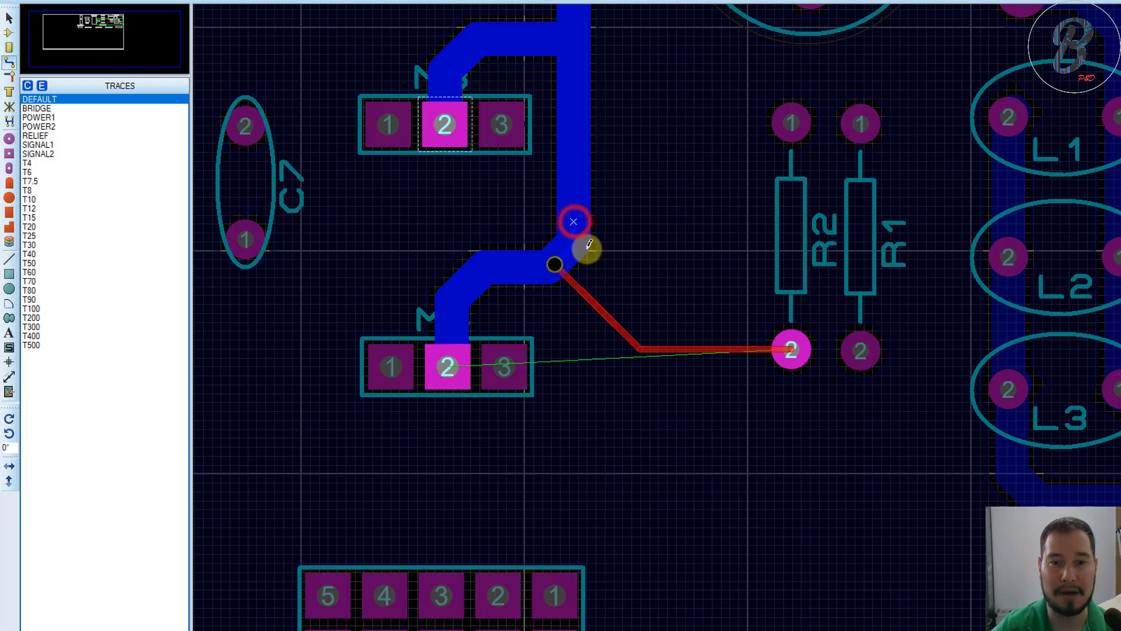
pyautogui.rightClick(576, 203)
# Step: Route a trace from pin 1 of R2 to pin 1 of U2, changing from bottom to top copper through a via beside C1
pyautogui.scroll(-3, 701, 289)
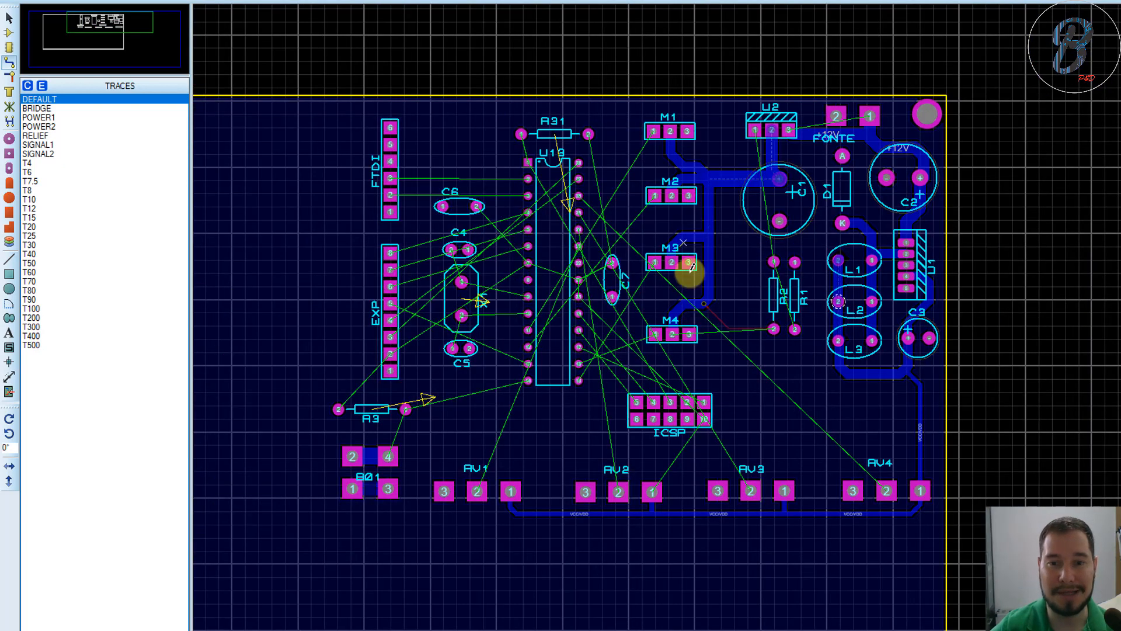
pyautogui.scroll(3, 757, 256)
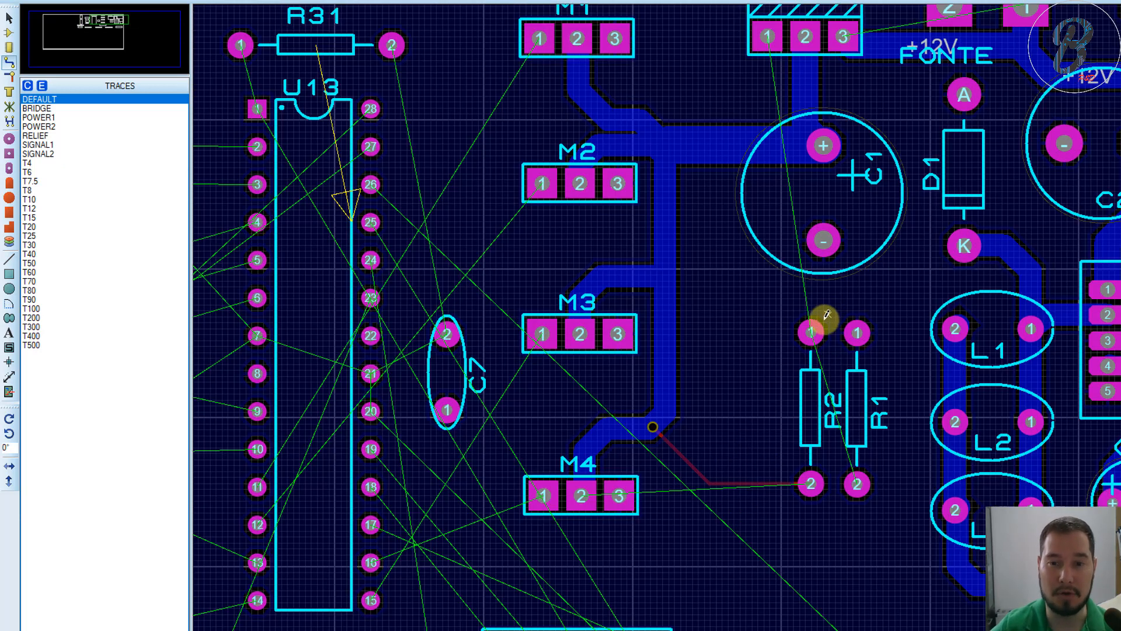
pyautogui.moveTo(810, 331); pyautogui.dragTo(761, 304)
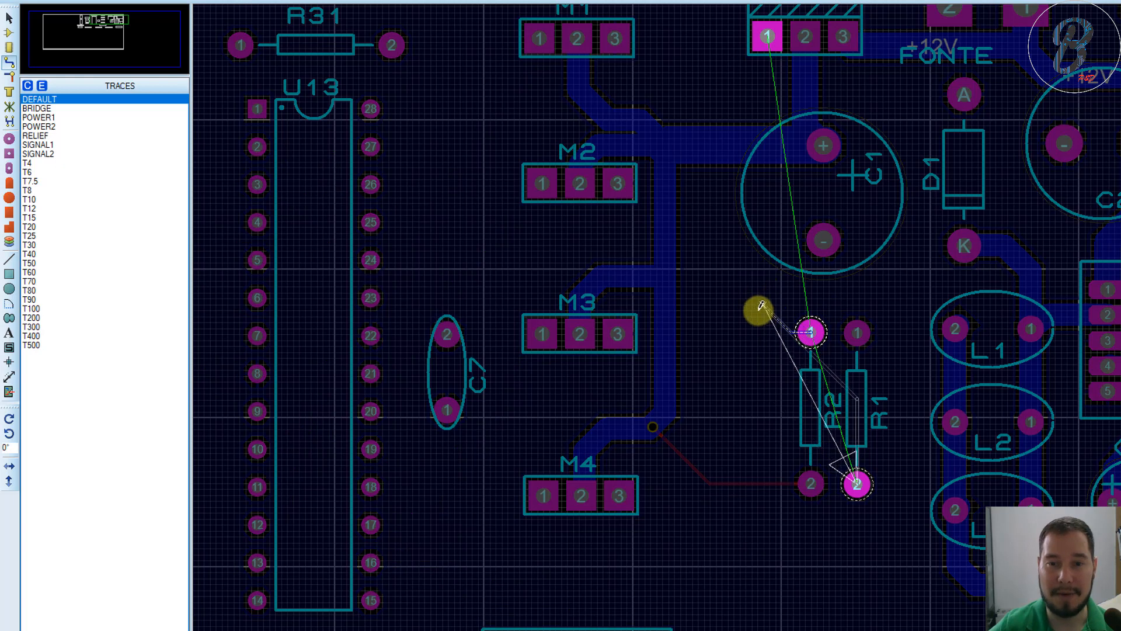
pyautogui.click(763, 308)
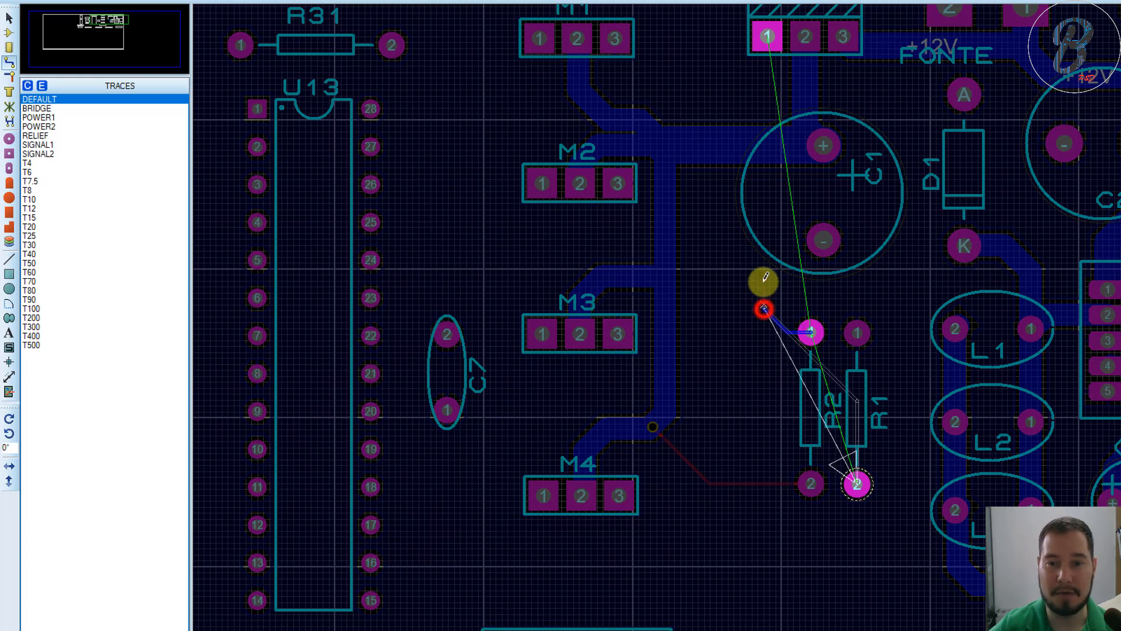
pyautogui.click(763, 221)
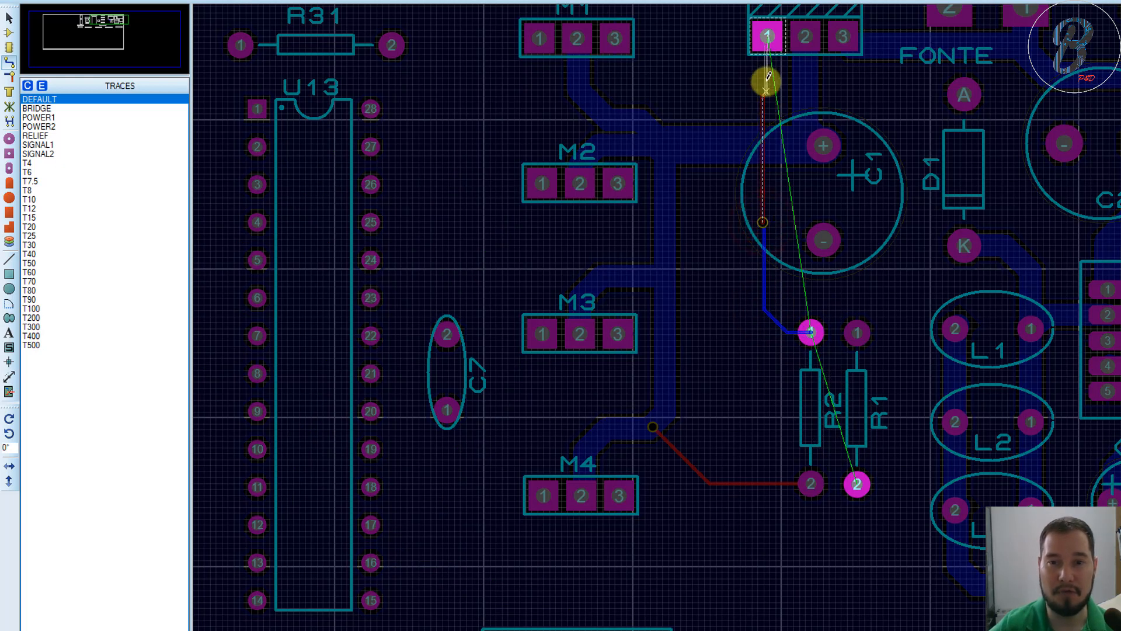
pyautogui.click(766, 37)
pyautogui.scroll(-2, 812, 386)
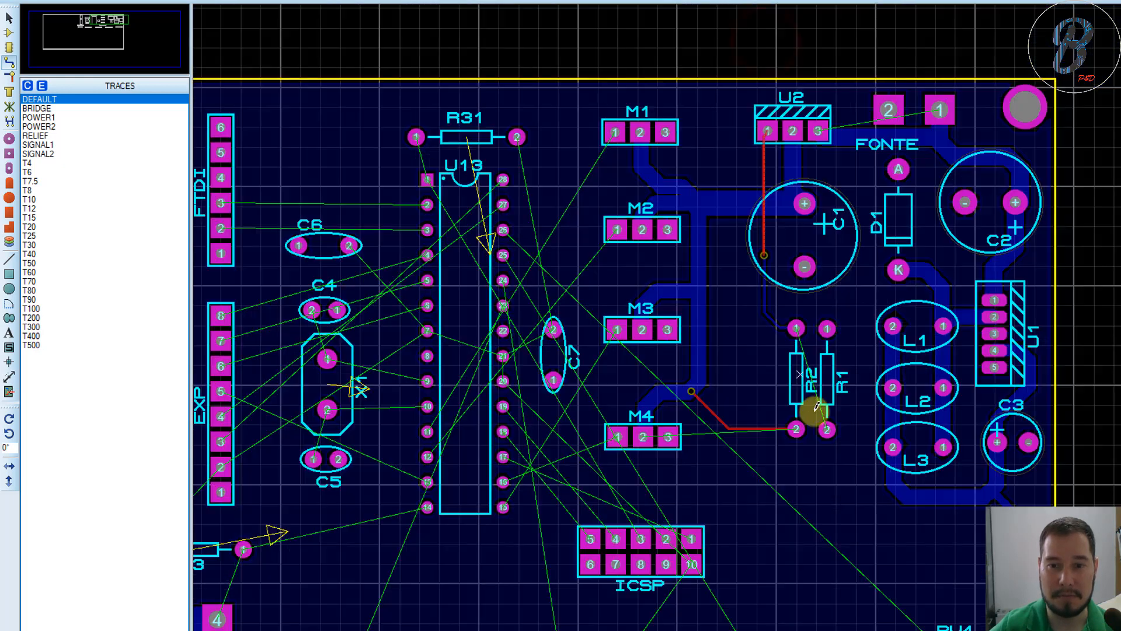
# Step: Route a top-copper trace from pin 1 of R2 across to pin 2 of R1
pyautogui.scroll(3, 780, 339)
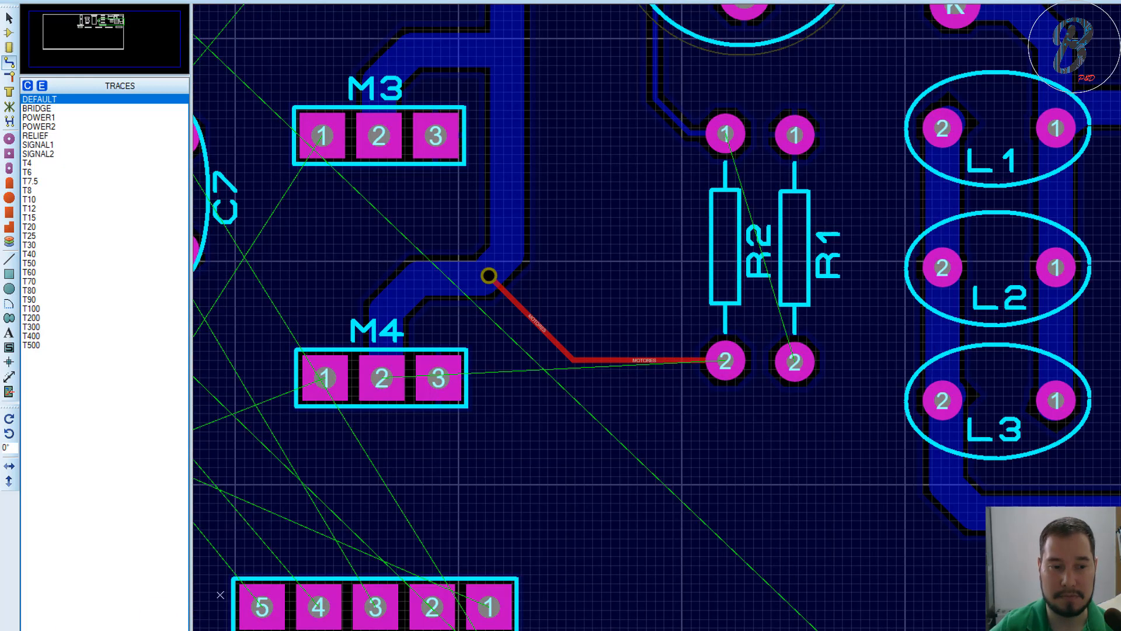
pyautogui.click(50, 629)
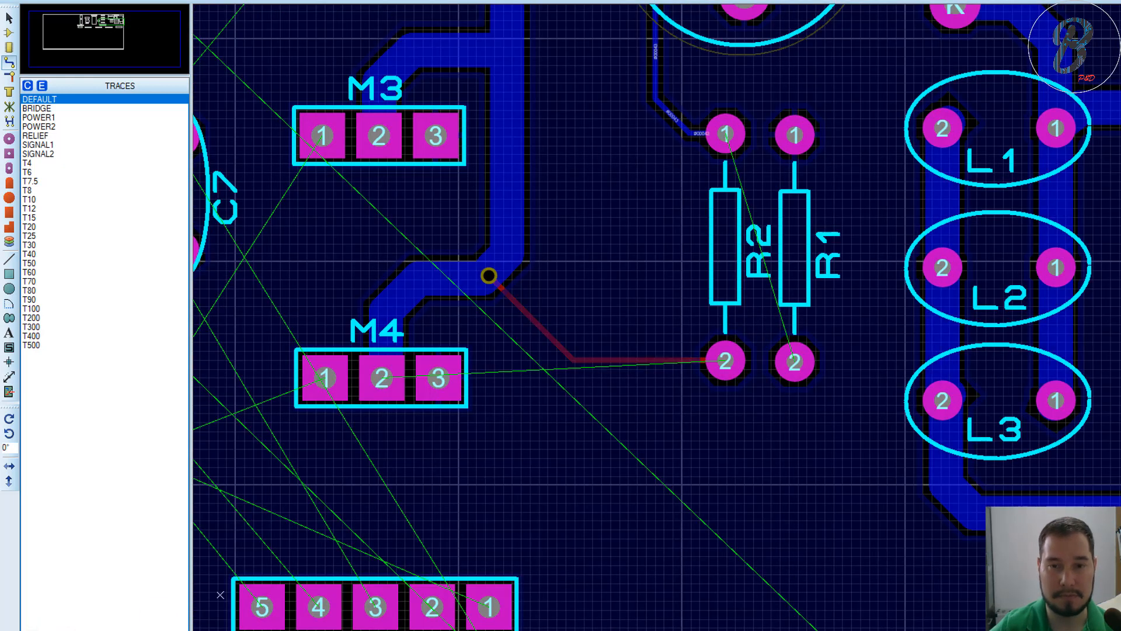
pyautogui.click(725, 134)
pyautogui.click(741, 248)
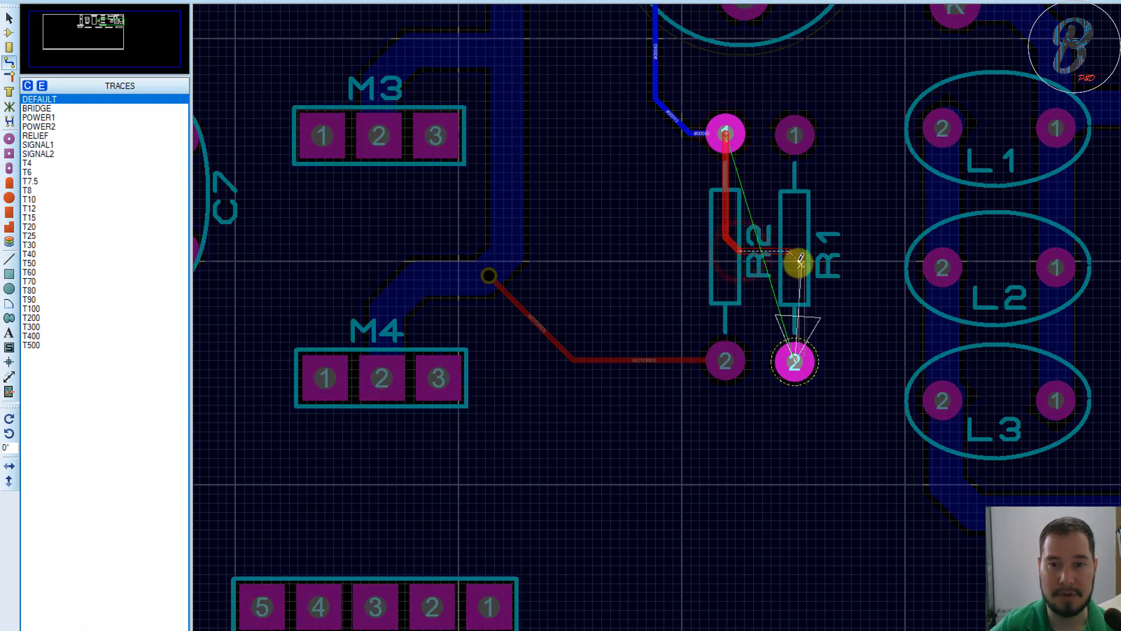
pyautogui.click(795, 361)
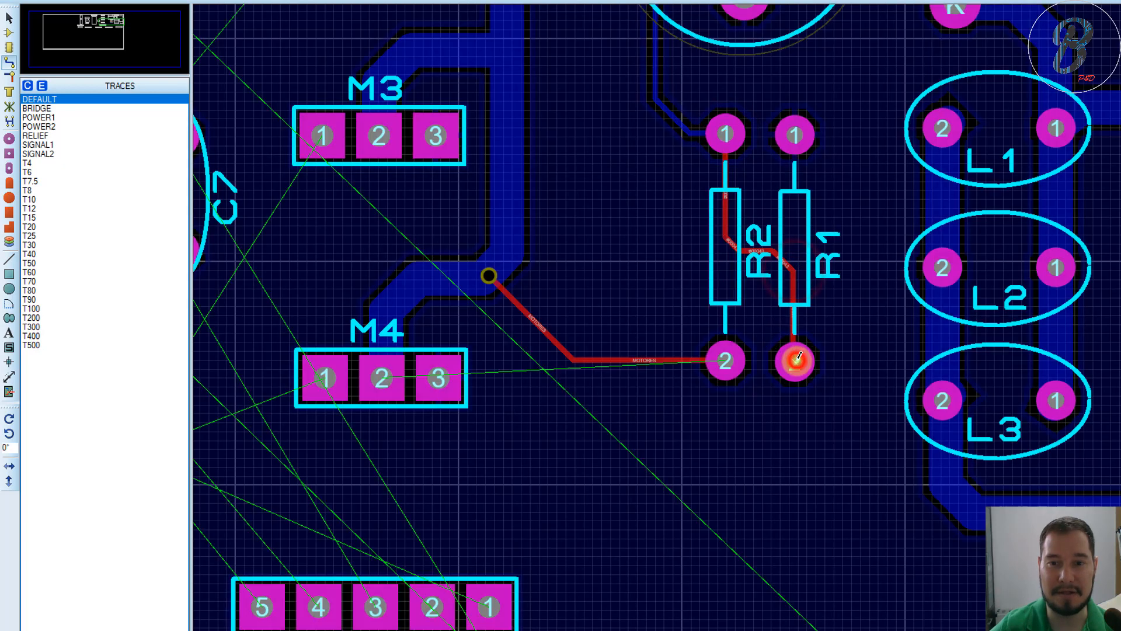
# Step: Examine the remaining unrouted connections around U13, the M1 to M4 connectors, ICSP and the RV1 to RV4 potentiometers
pyautogui.scroll(-2, 794, 360)
pyautogui.scroll(1, 768, 320)
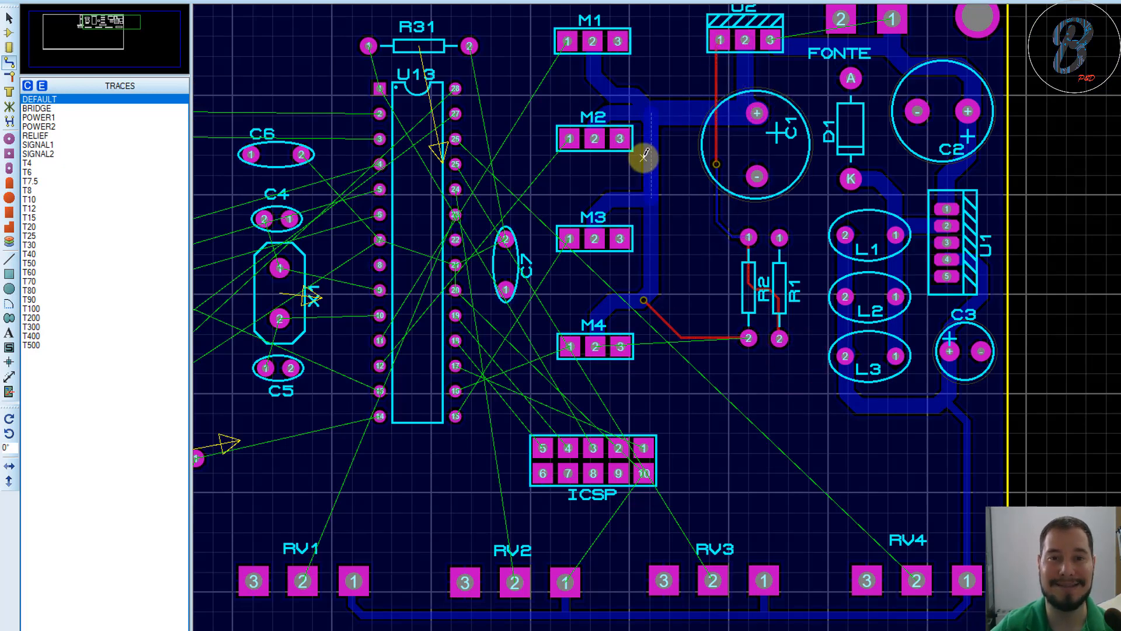
pyautogui.scroll(1, 643, 156)
pyautogui.scroll(-1, 646, 151)
pyautogui.scroll(1, 751, 340)
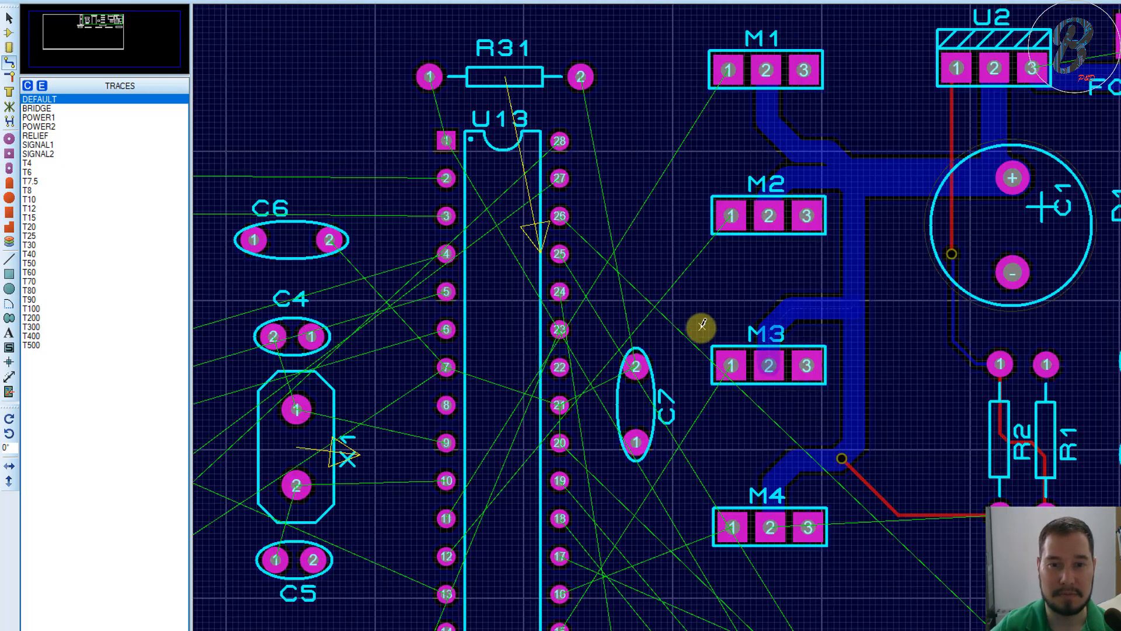
pyautogui.scroll(1, 689, 375)
pyautogui.scroll(-2, 767, 317)
pyautogui.scroll(-2, 816, 363)
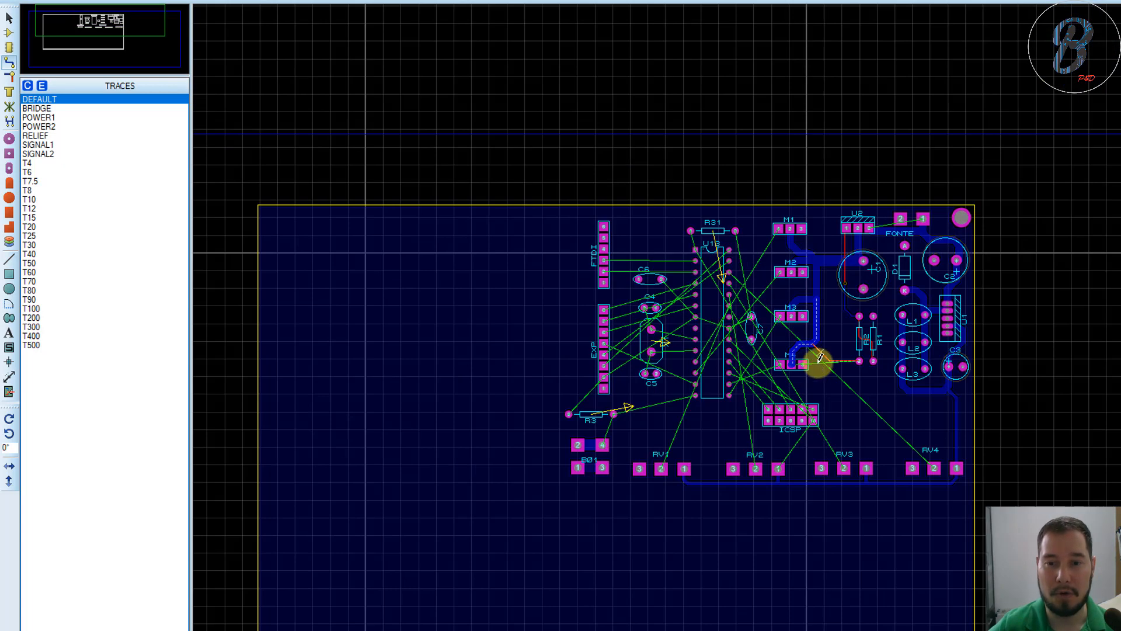
pyautogui.scroll(1, 765, 333)
pyautogui.scroll(1, 771, 335)
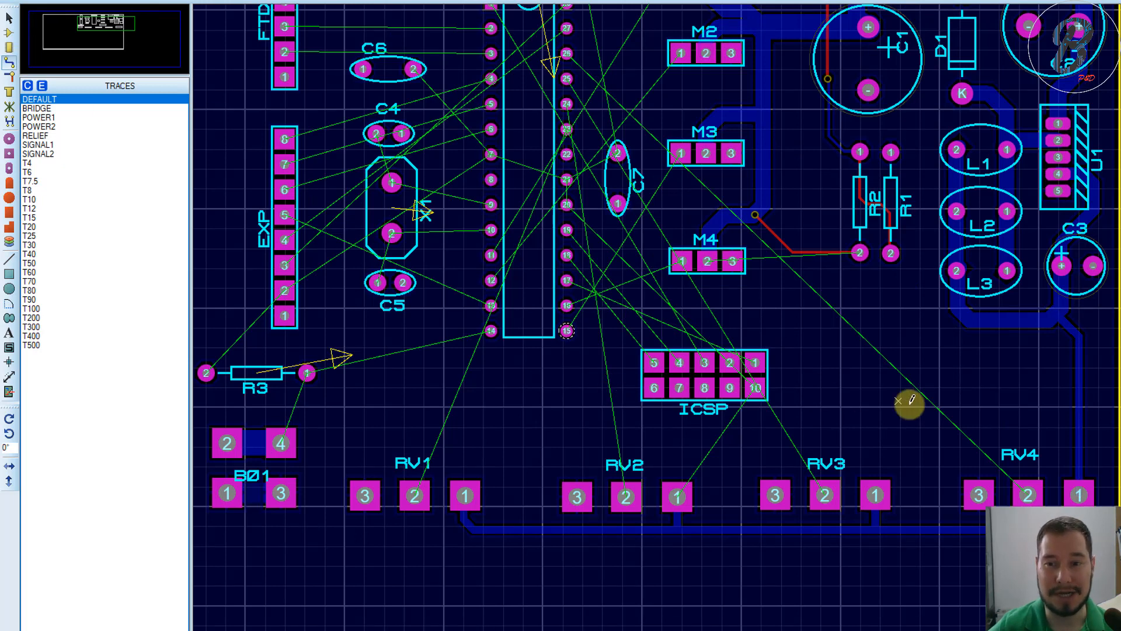
pyautogui.scroll(-1, 862, 387)
pyautogui.scroll(1, 829, 362)
pyautogui.scroll(-1, 817, 350)
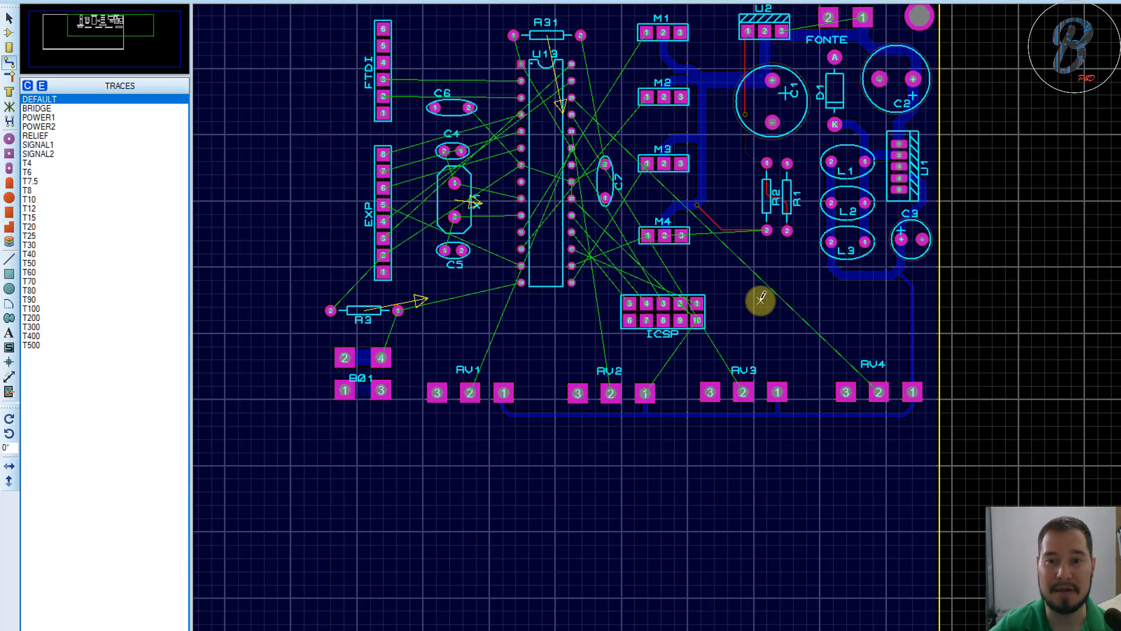
pyautogui.scroll(1, 823, 304)
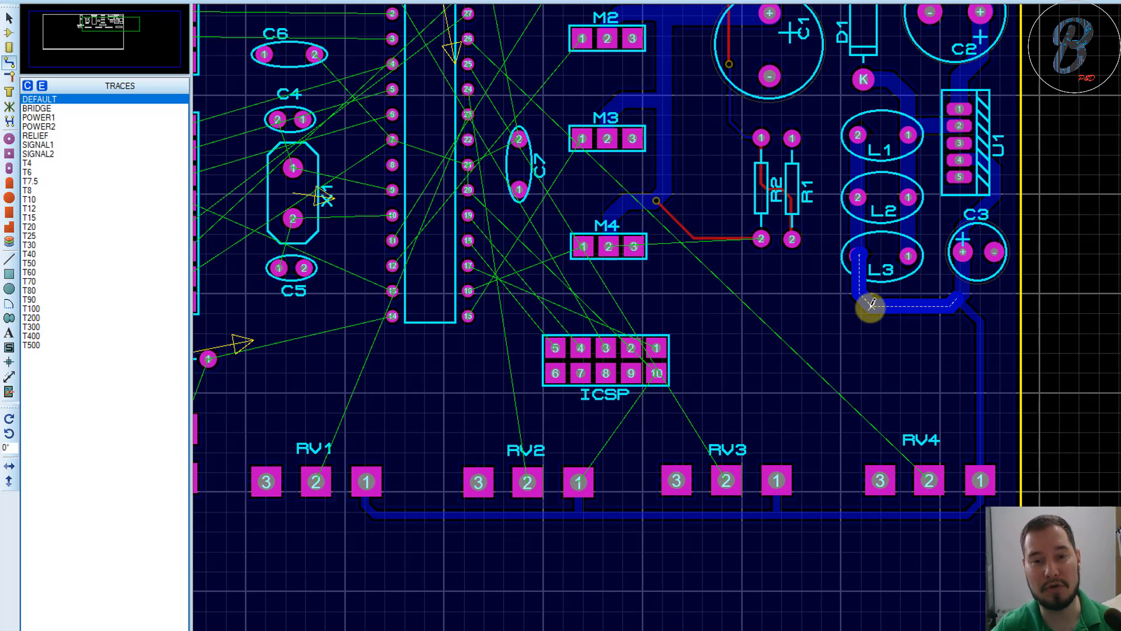
pyautogui.click(397, 62)
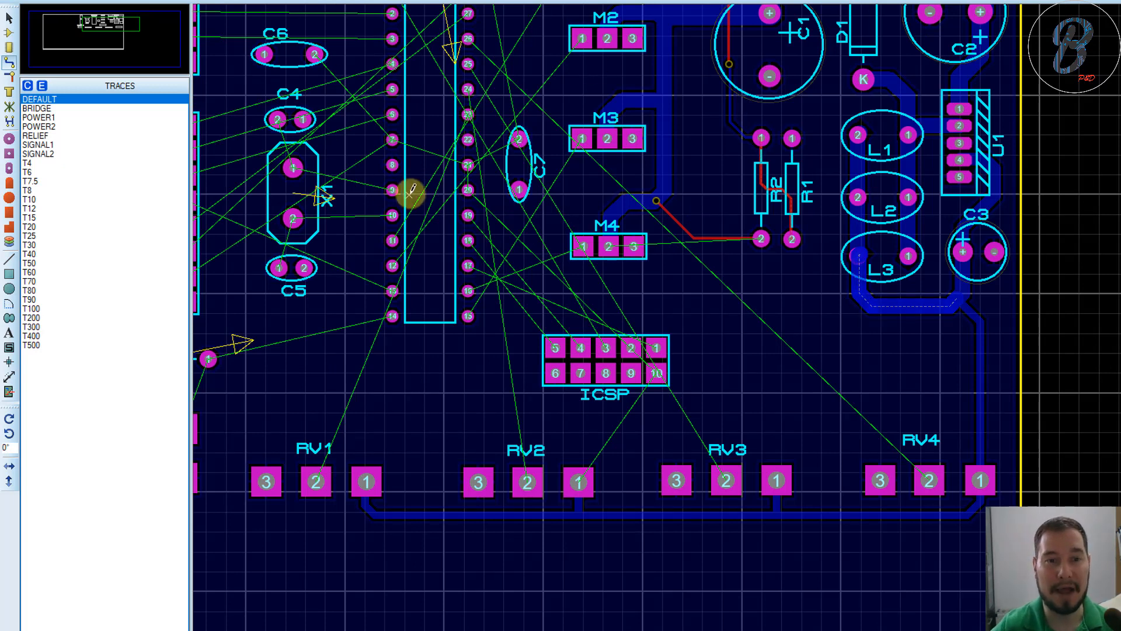
pyautogui.click(471, 183)
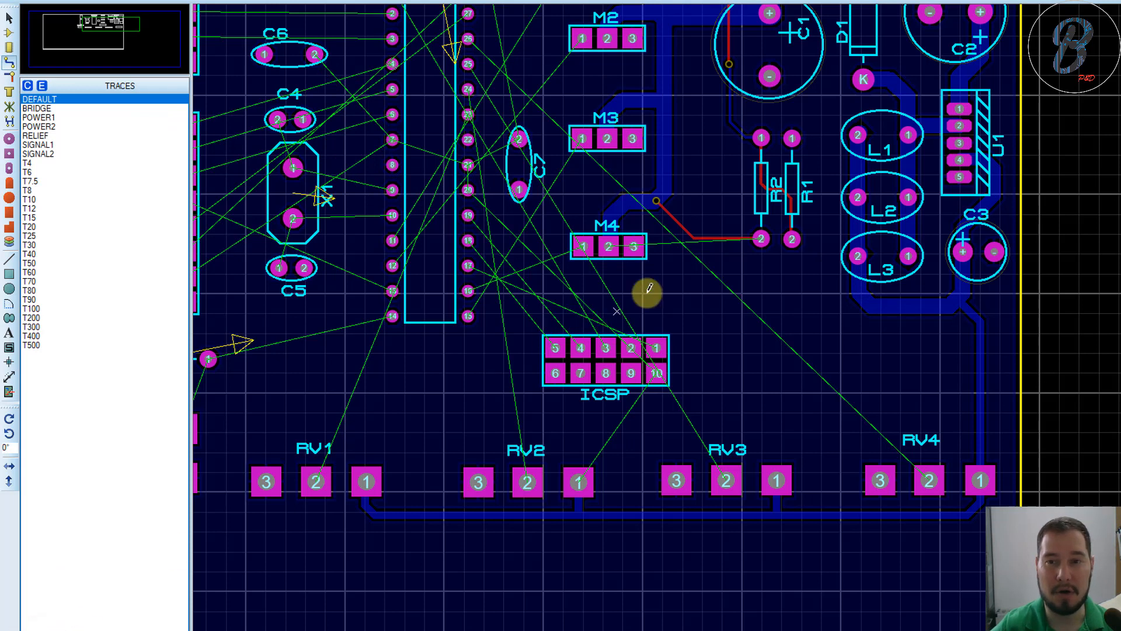
pyautogui.scroll(-1, 813, 303)
pyautogui.scroll(1, 816, 338)
pyautogui.click(790, 302)
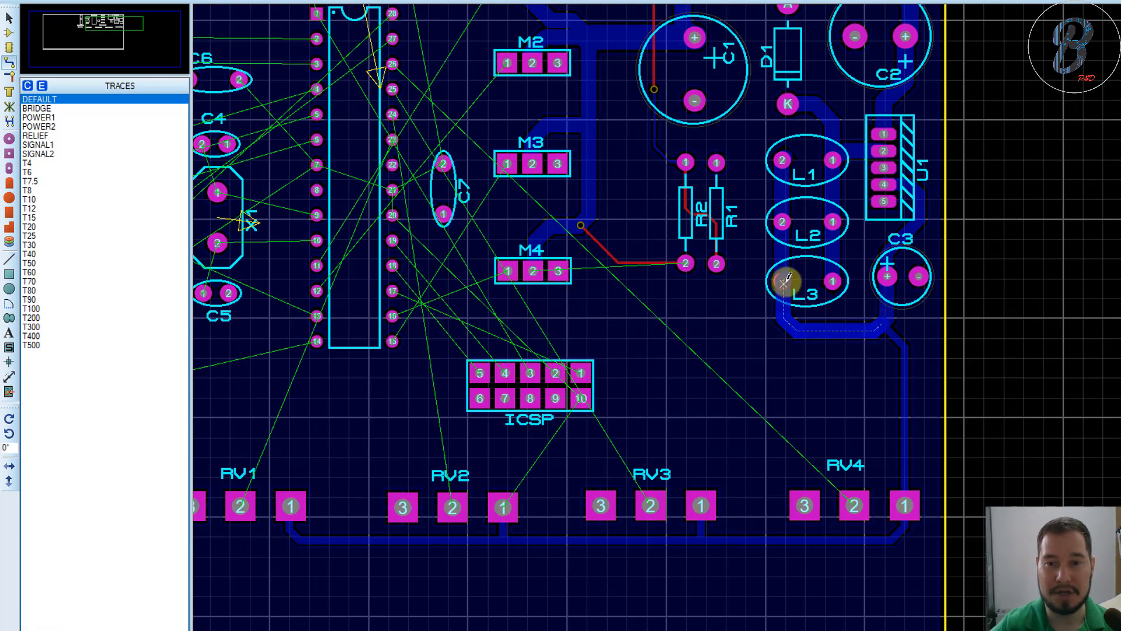
pyautogui.click(782, 221)
pyautogui.click(783, 156)
pyautogui.click(784, 157)
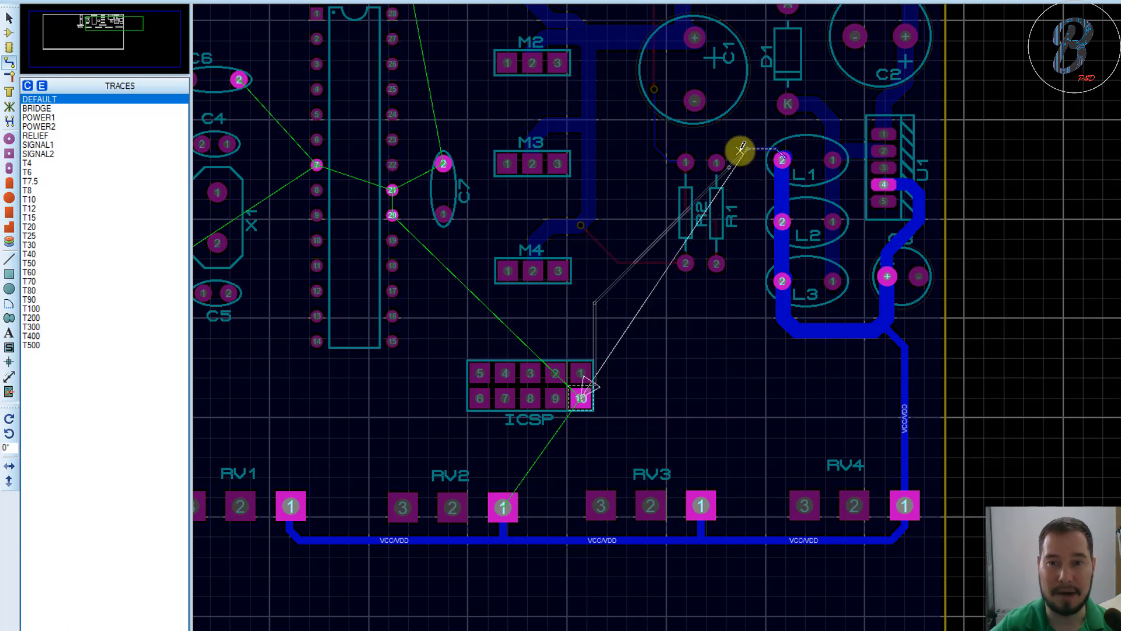
pyautogui.press('Escape')
pyautogui.moveTo(774, 147); pyautogui.dragTo(765, 320, button='middle')
pyautogui.scroll(2, 766, 320)
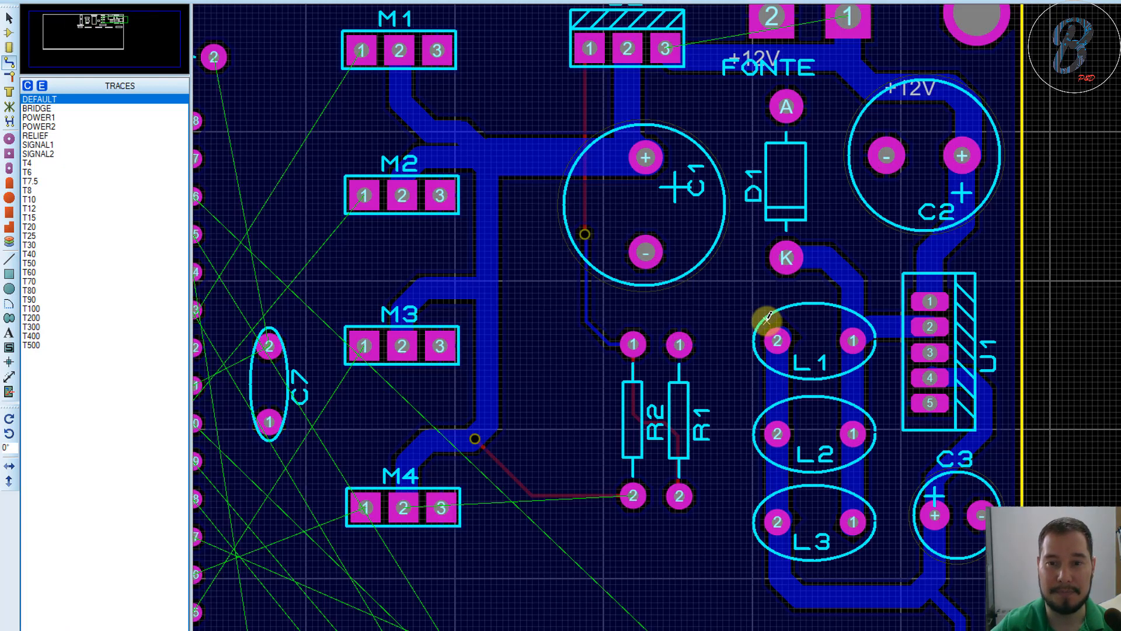
pyautogui.scroll(-2, 767, 321)
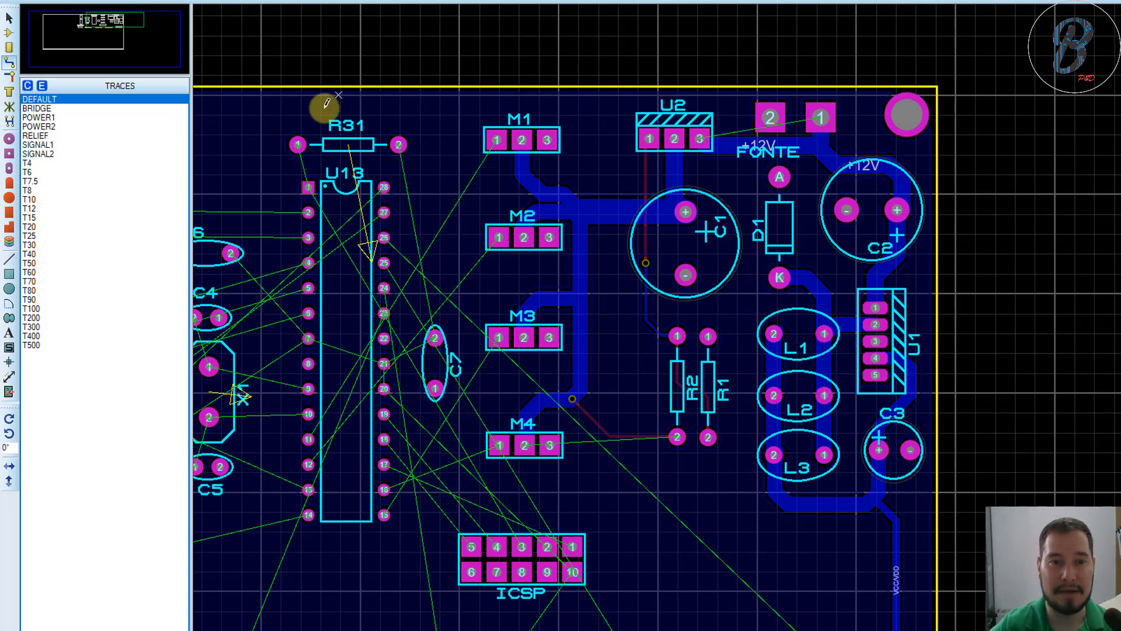
pyautogui.scroll(-2, 762, 251)
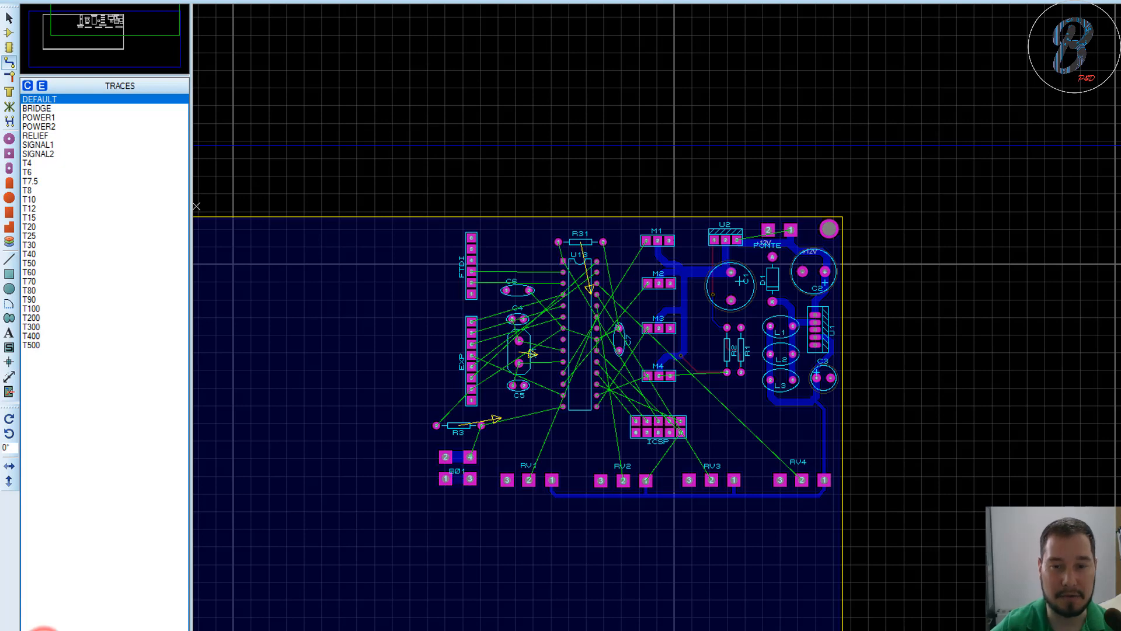
pyautogui.scroll(2, 771, 326)
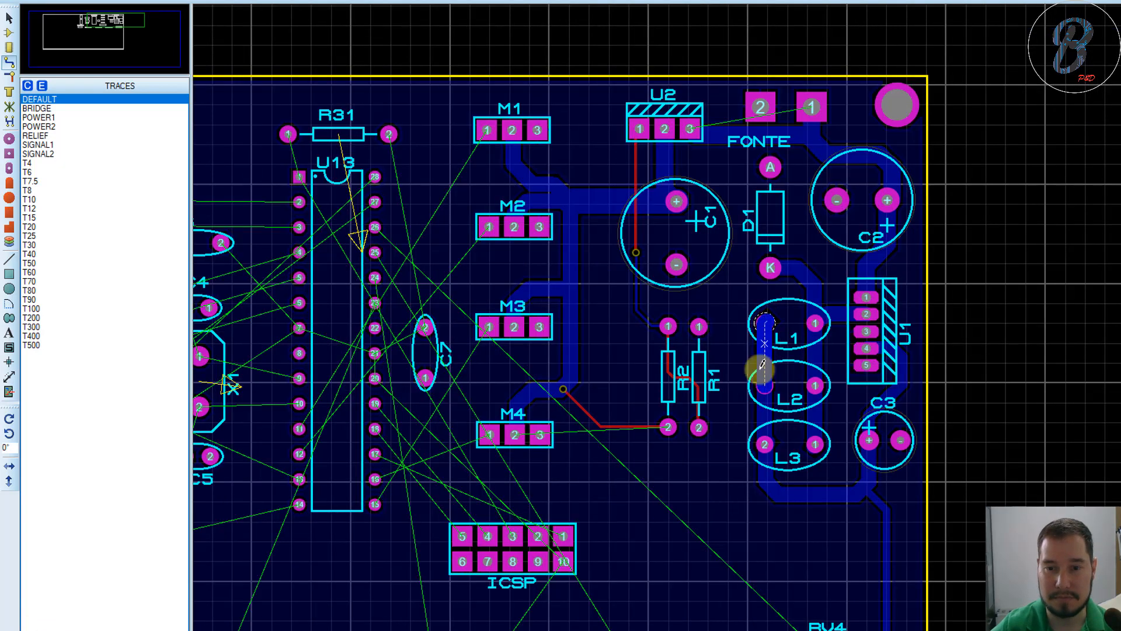
# Step: Start a top-copper trace at pin 2 of L1, running below C1 and up between M1 and U2 towards the board's upper edge
pyautogui.click(766, 382)
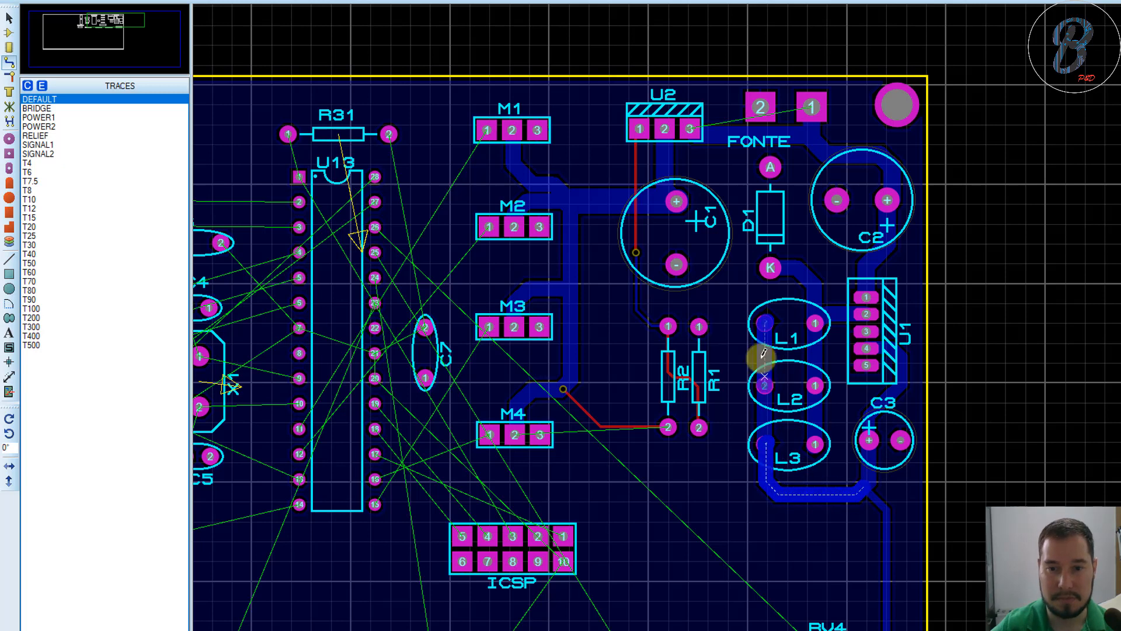
pyautogui.click(765, 321)
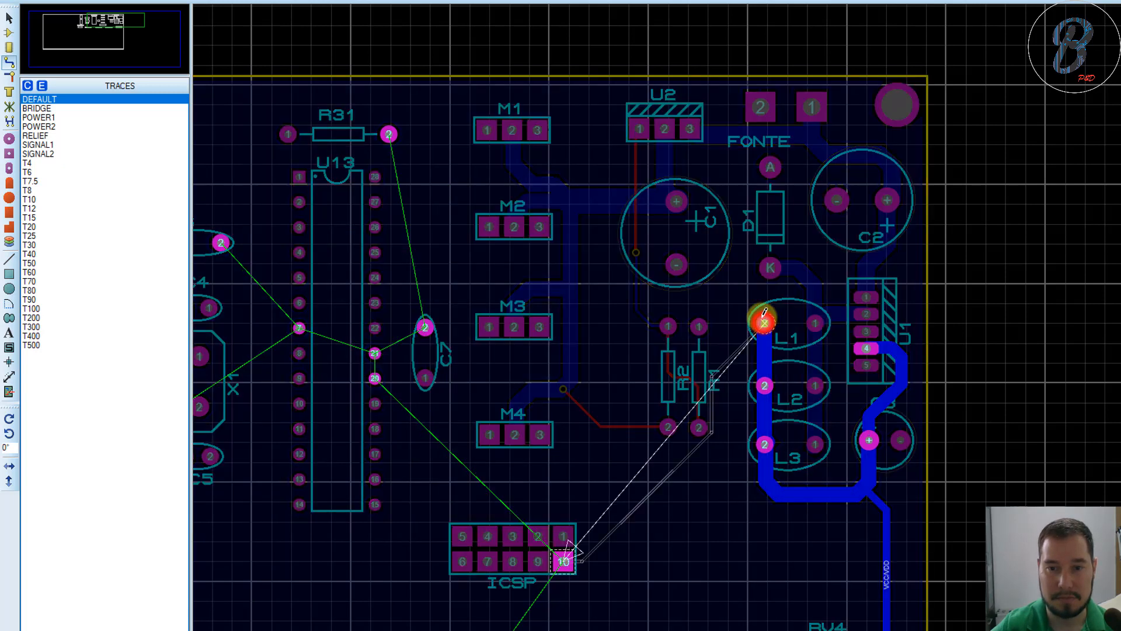
pyautogui.scroll(-2, 758, 302)
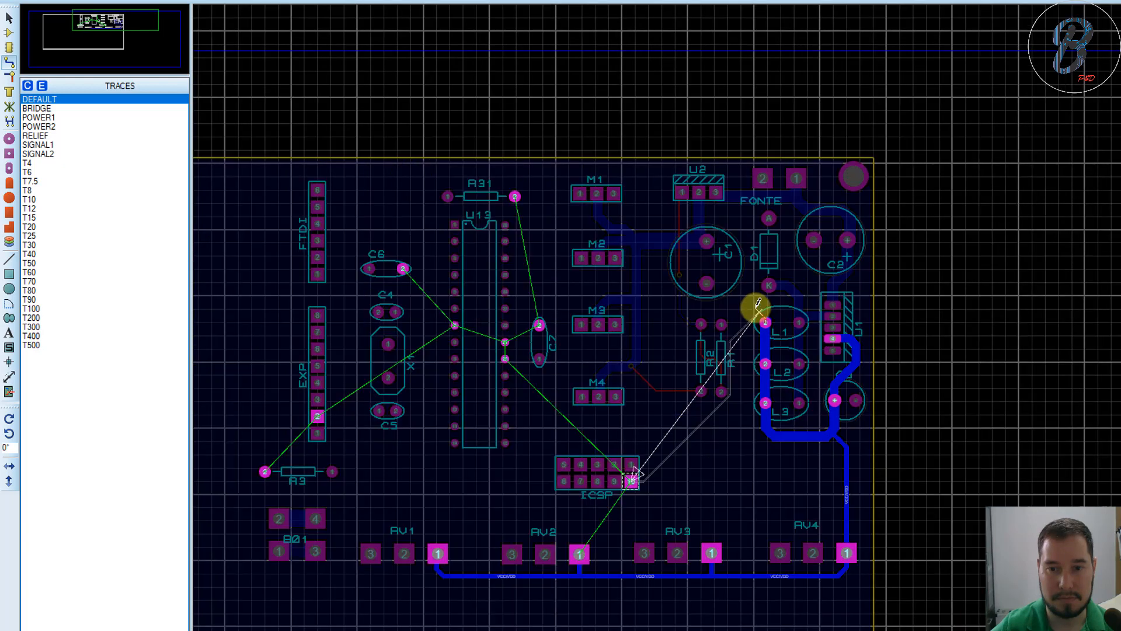
pyautogui.scroll(2, 758, 303)
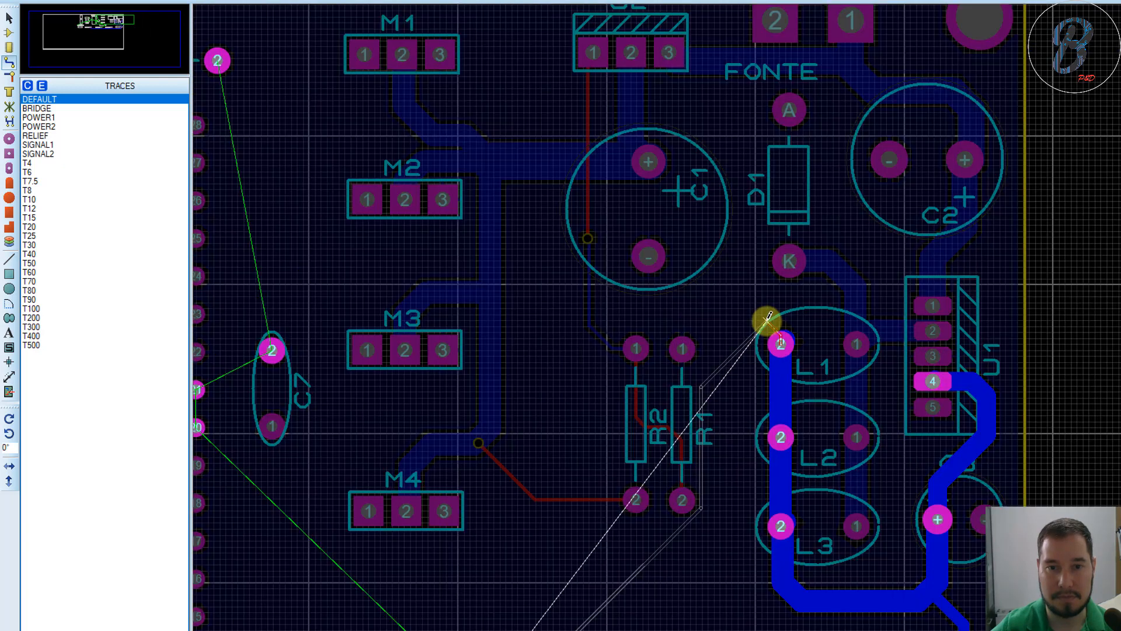
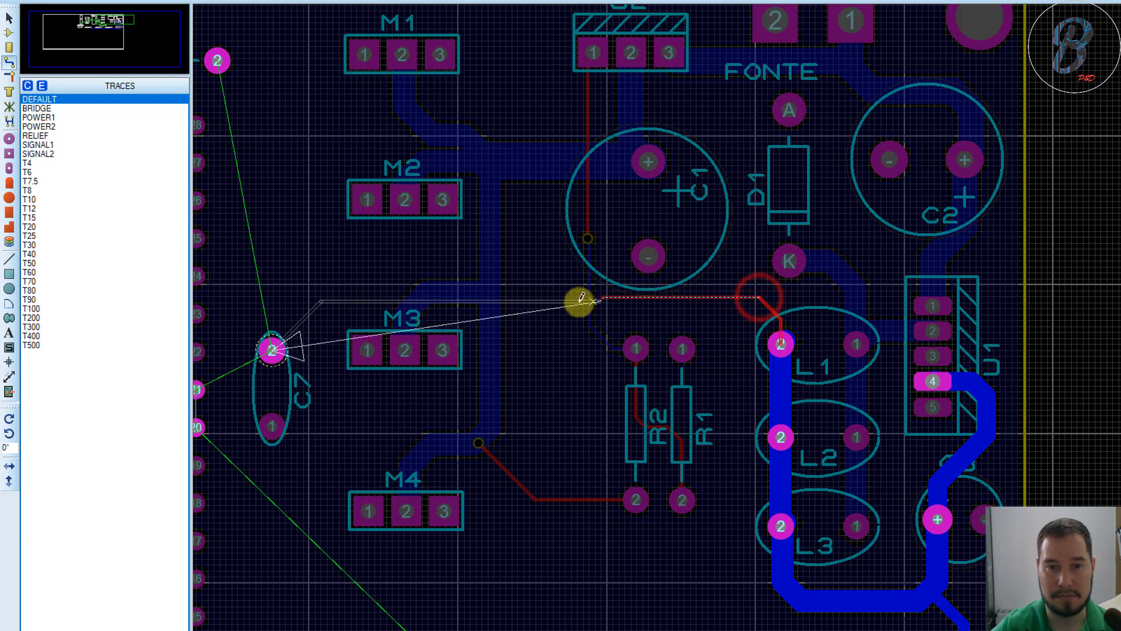
pyautogui.click(536, 275)
pyautogui.scroll(-2, 518, 203)
pyautogui.scroll(4, 769, 283)
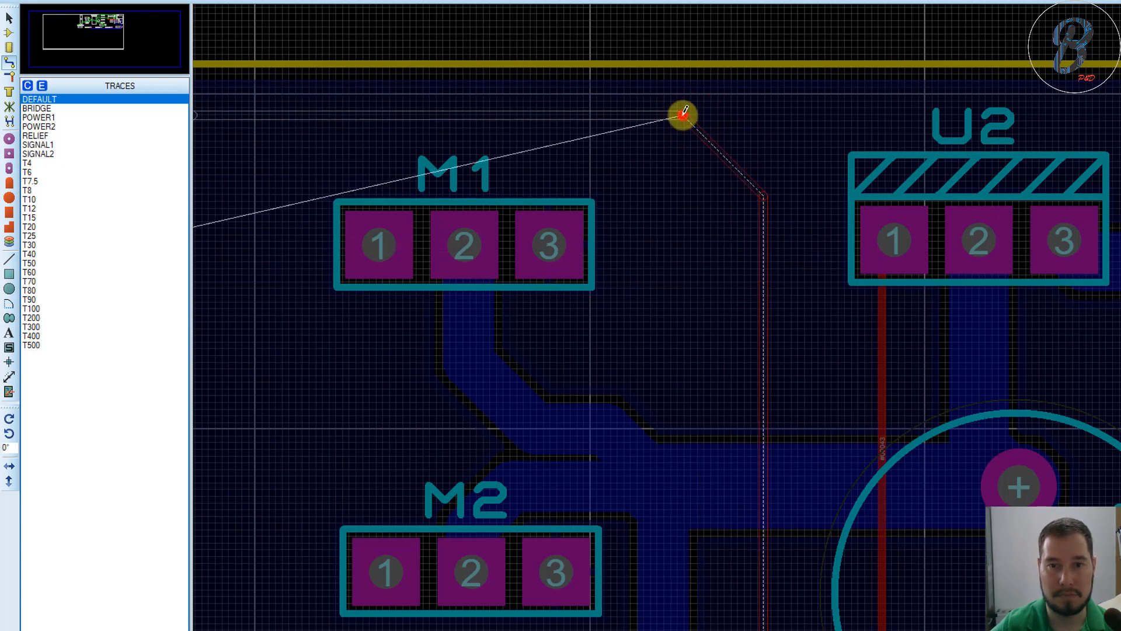
pyautogui.click(682, 115)
# Step: Continue the trace along the board's upper edge, around the outside of the FTDI and EXP connectors, and end it at pin 2 of R3
pyautogui.scroll(-3, 683, 117)
pyautogui.scroll(1, 623, 295)
pyautogui.scroll(-1, 768, 320)
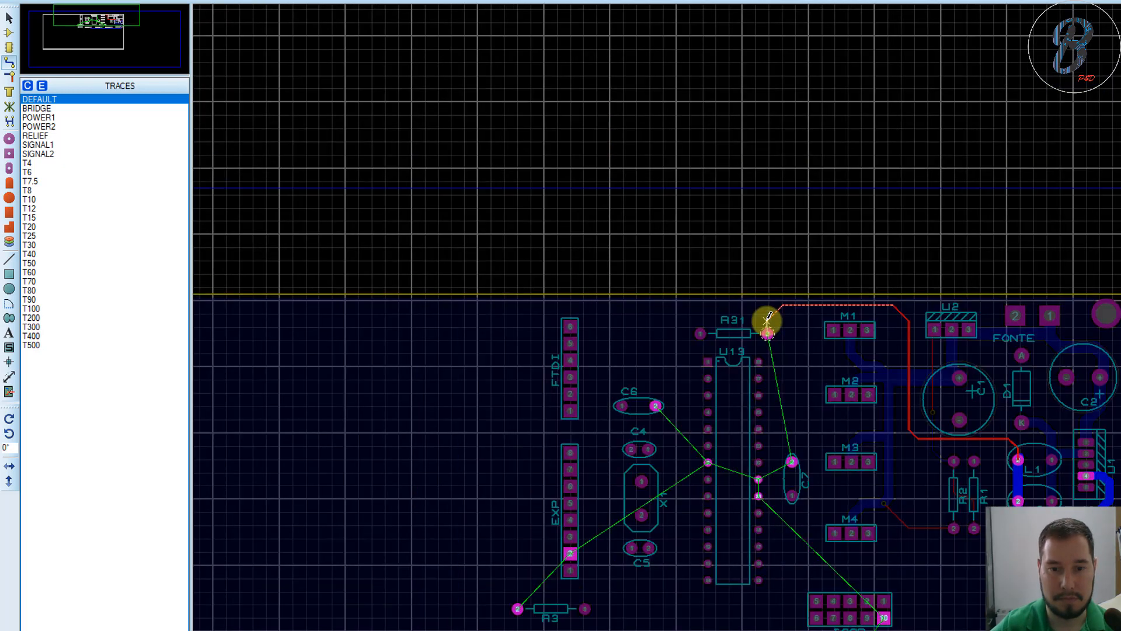
pyautogui.scroll(-1, 767, 320)
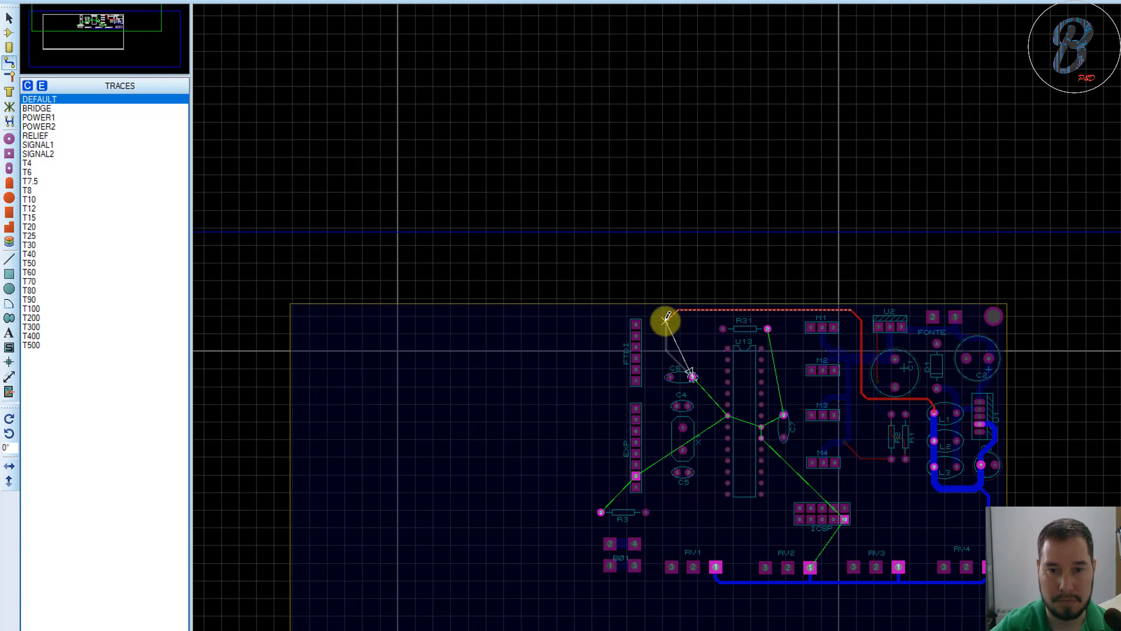
pyautogui.click(602, 325)
pyautogui.scroll(-1, 590, 500)
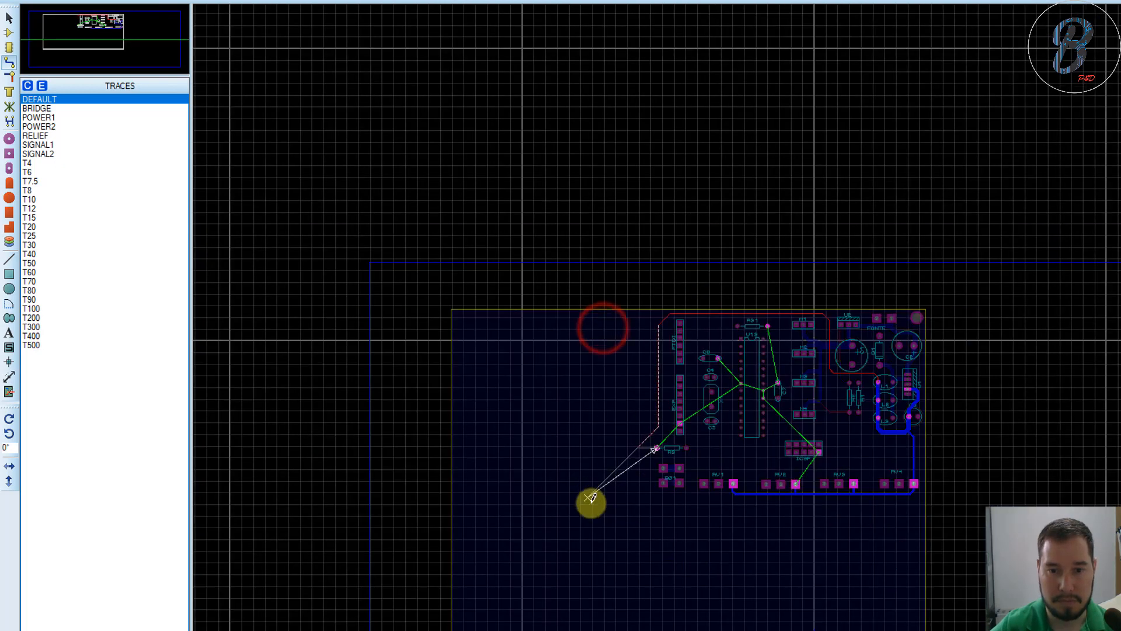
pyautogui.scroll(2, 818, 271)
pyautogui.scroll(2, 781, 277)
pyautogui.scroll(-1, 777, 298)
pyautogui.scroll(-1, 773, 320)
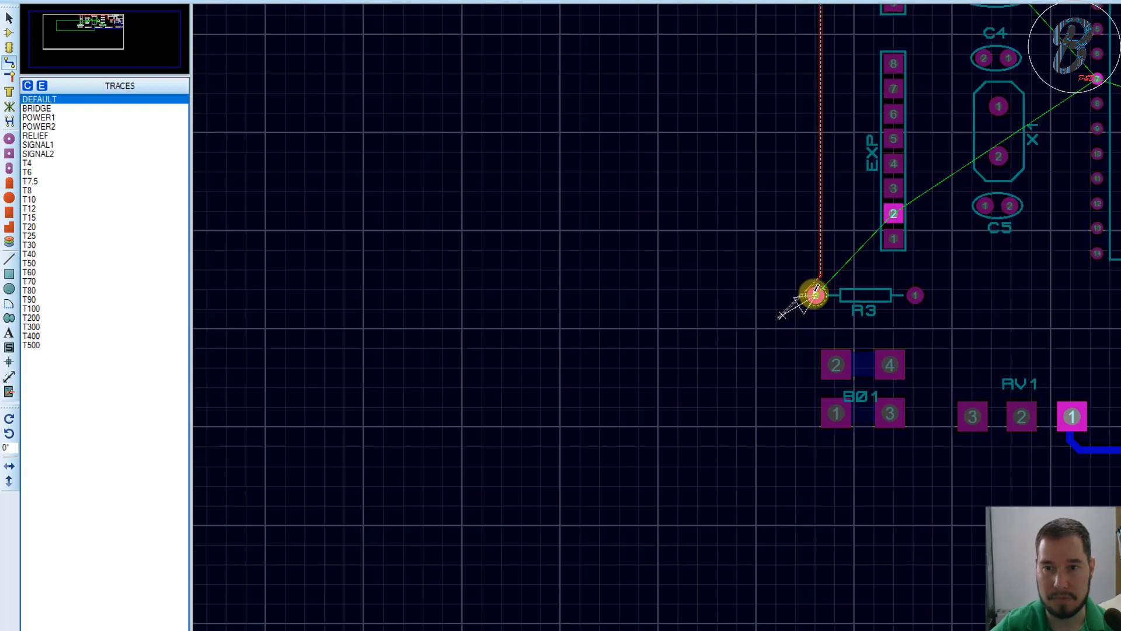
pyautogui.scroll(1, 767, 318)
pyautogui.click(754, 340)
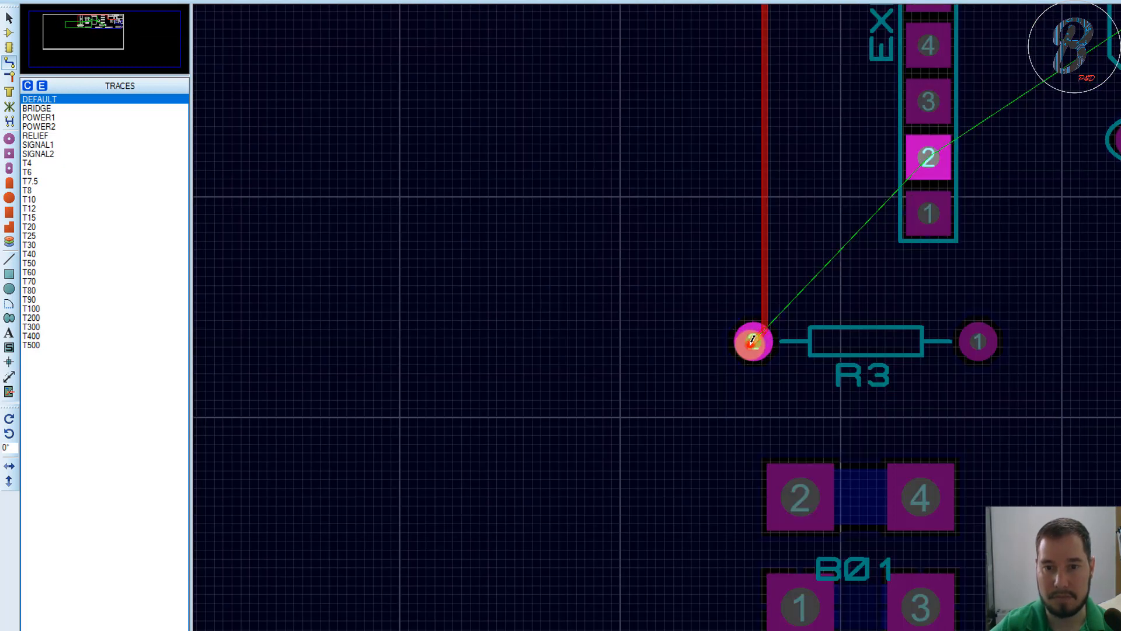
# Step: Change the trace style of the top-copper route between L1 and R3 to T70
pyautogui.scroll(-2, 752, 340)
pyautogui.rightClick(765, 187)
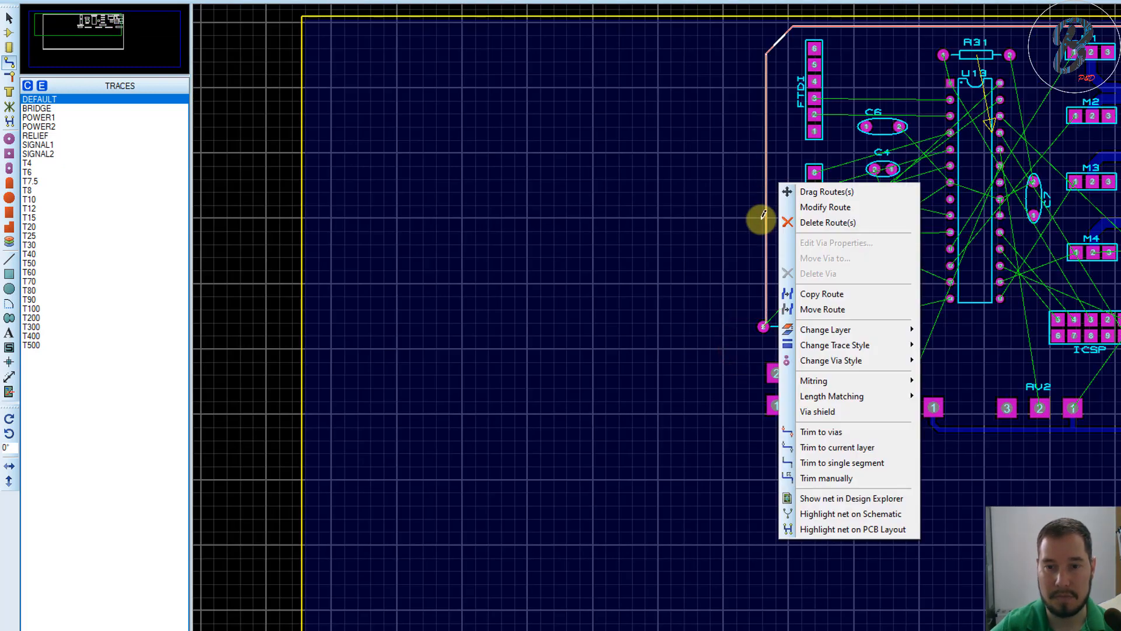
pyautogui.click(856, 345)
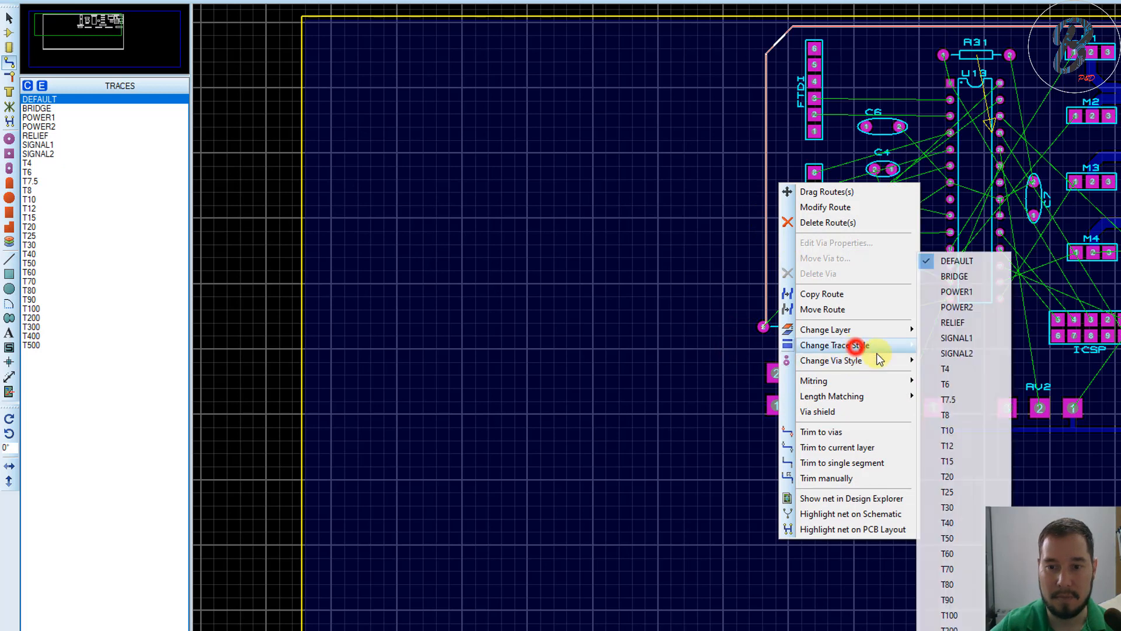
pyautogui.click(963, 572)
pyautogui.scroll(-3, 578, 356)
pyautogui.scroll(5, 773, 295)
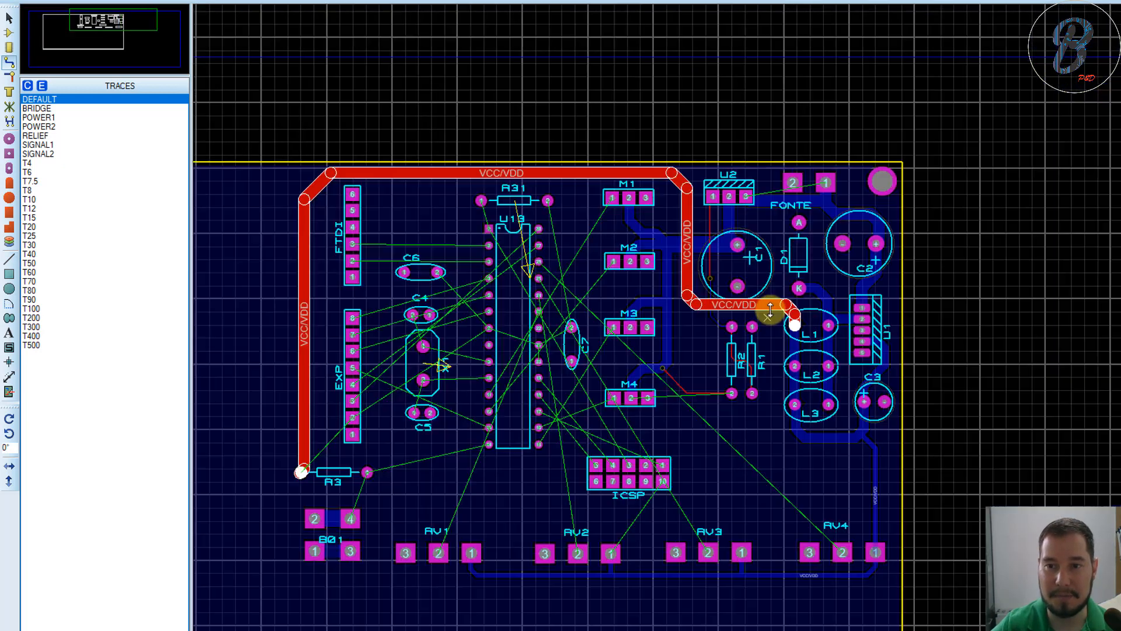
# Step: Place the 100nF capacitor C8 rotated -90° between FTDI and R31, with pin 1 on the upper VCC/VDD trace
pyautogui.scroll(-3, 621, 393)
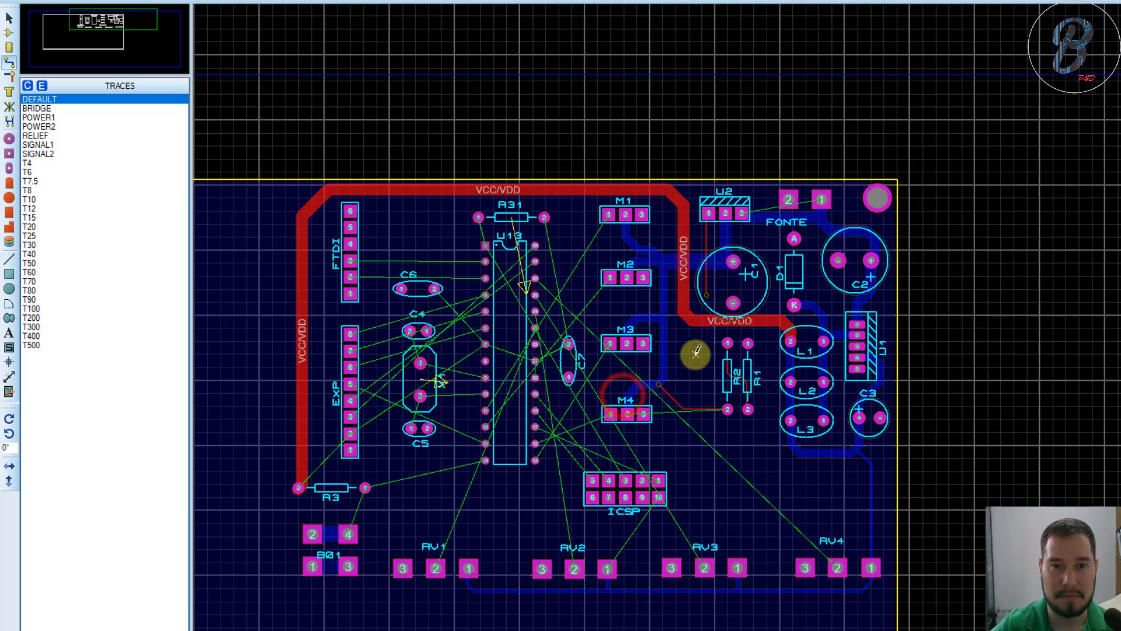
pyautogui.scroll(2, 754, 359)
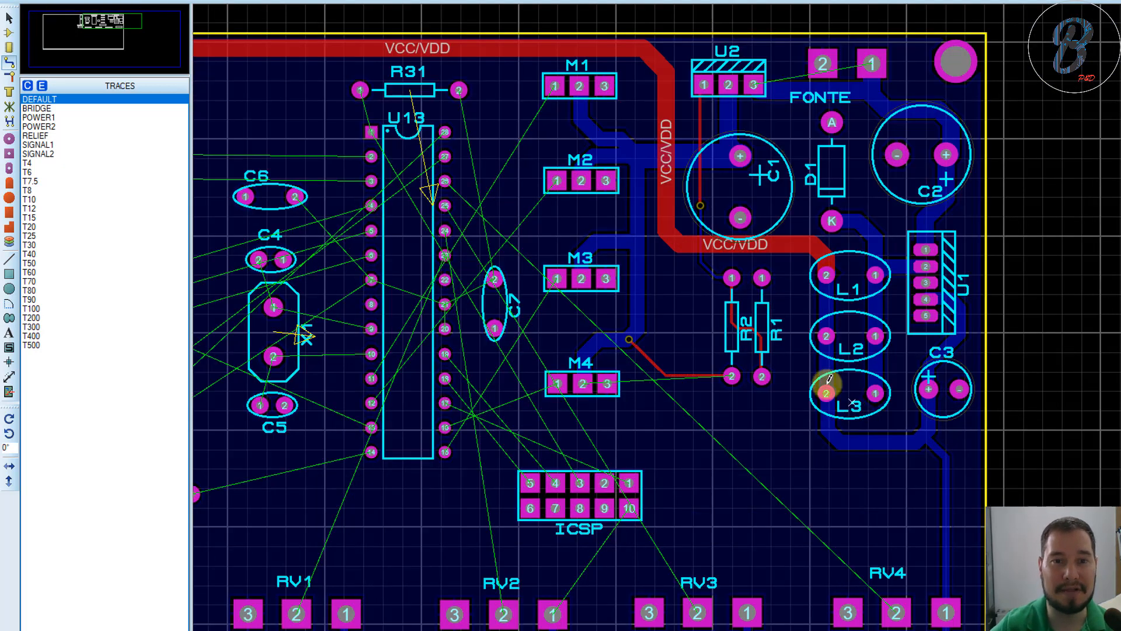
pyautogui.scroll(-2, 638, 243)
pyautogui.scroll(2, 766, 330)
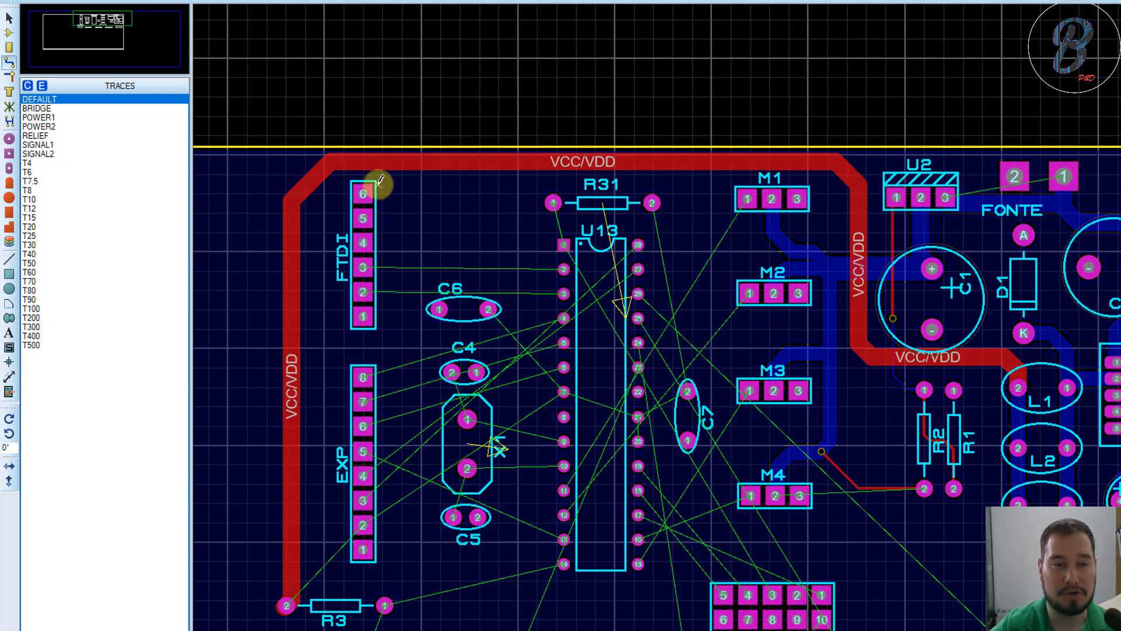
pyautogui.click(10, 33)
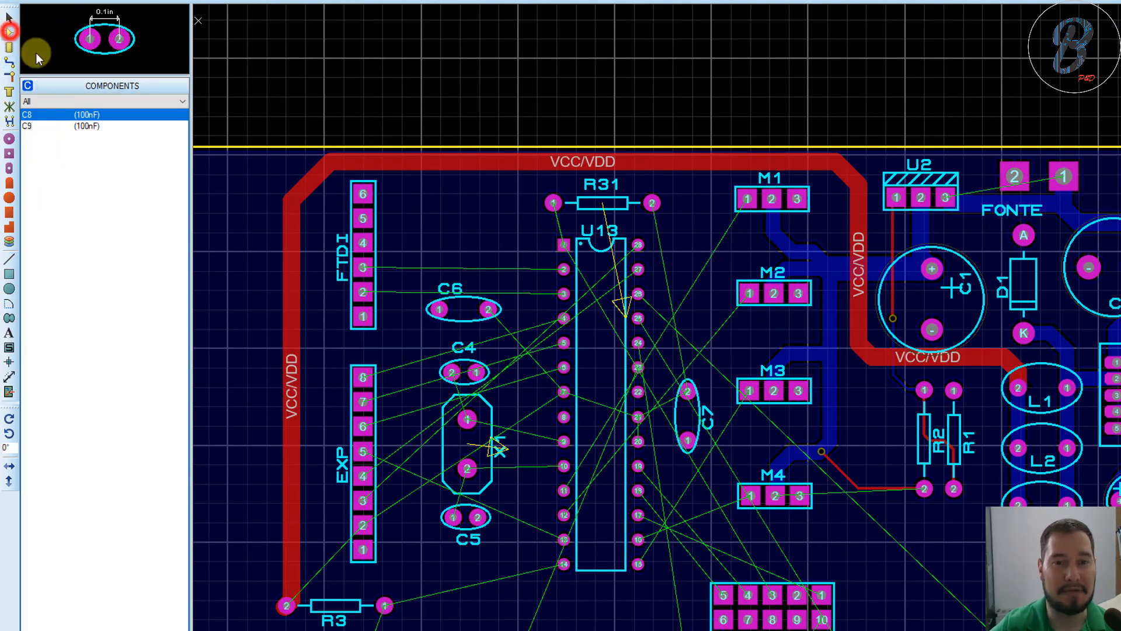
pyautogui.click(78, 117)
pyautogui.click(484, 214)
pyautogui.press('KP_Subtract')
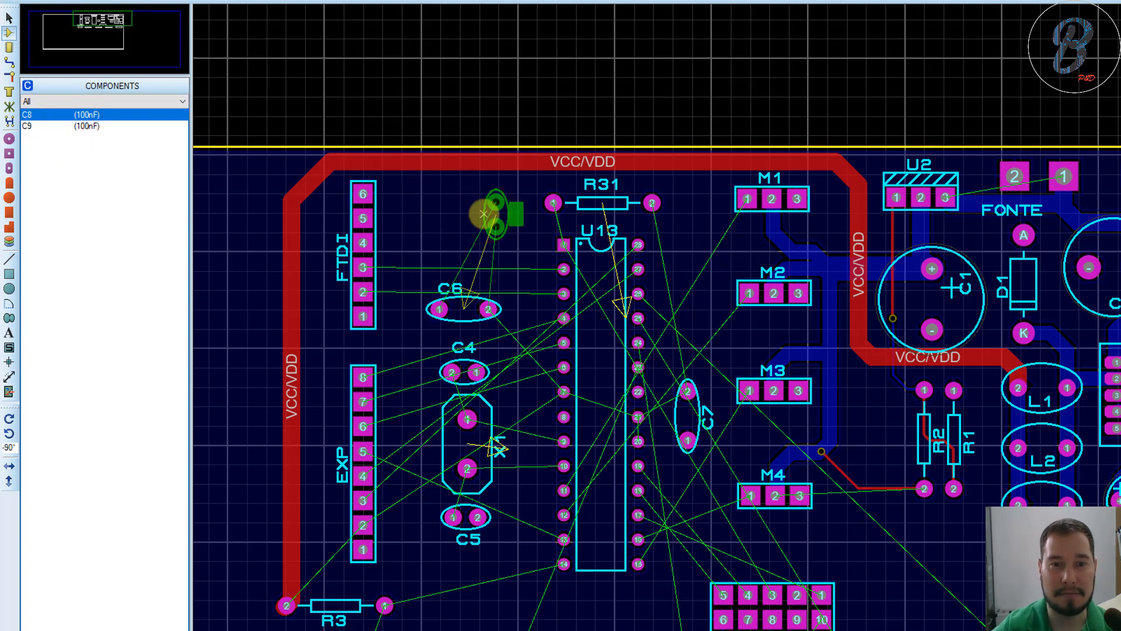
pyautogui.scroll(2, 484, 213)
pyautogui.press('KP_Subtract')
pyautogui.press('KP_Subtract')
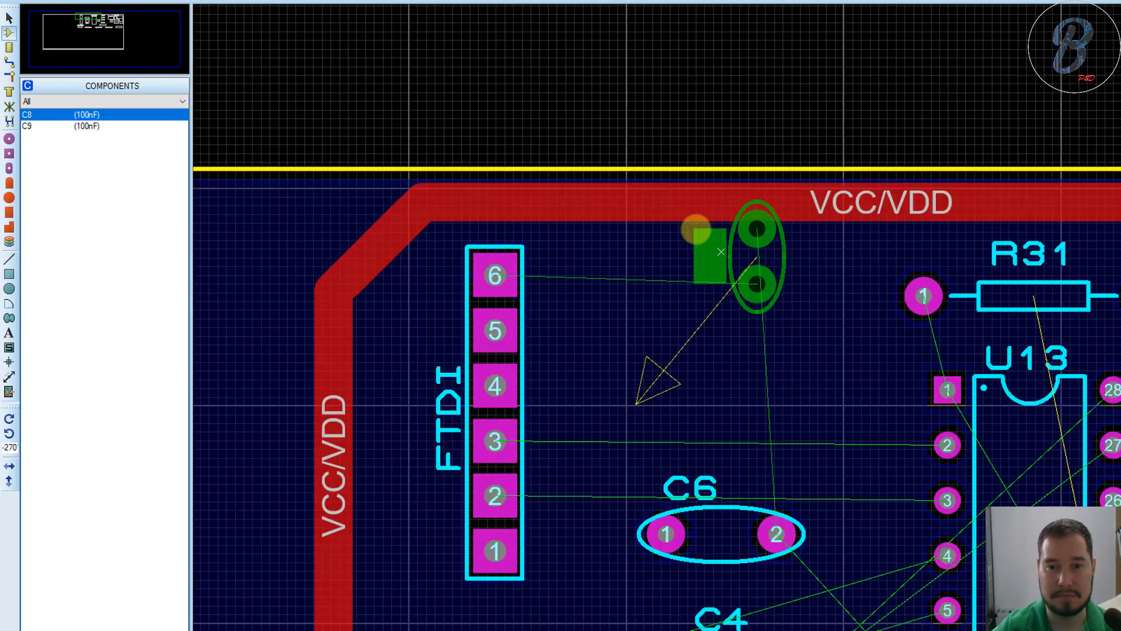
pyautogui.press('KP_Add')
pyautogui.press('KP_Add')
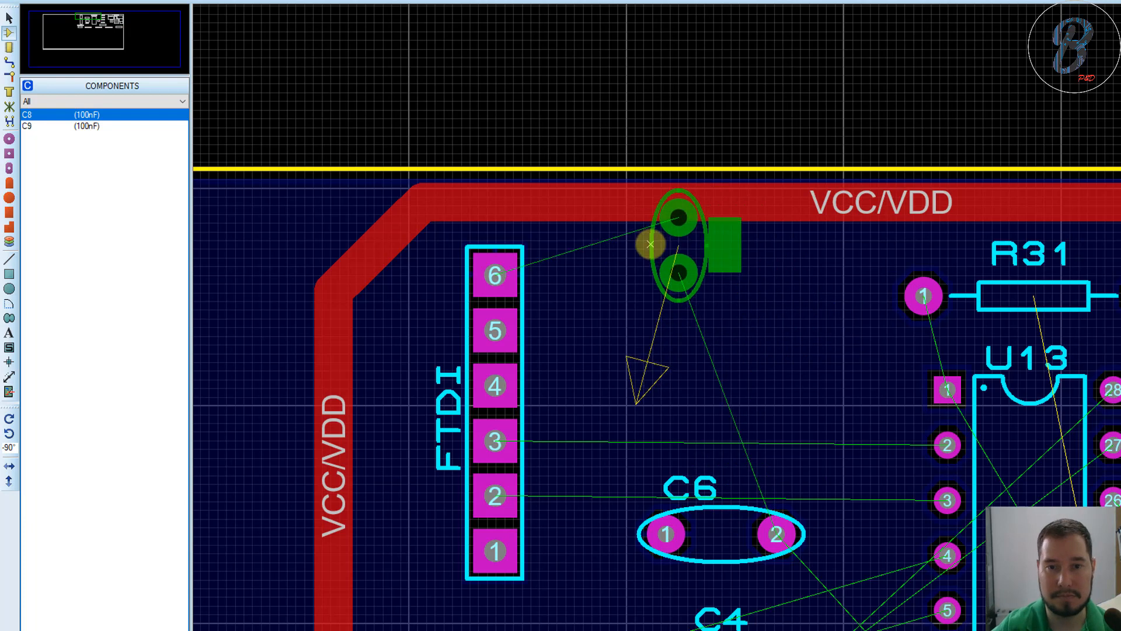
pyautogui.click(636, 234)
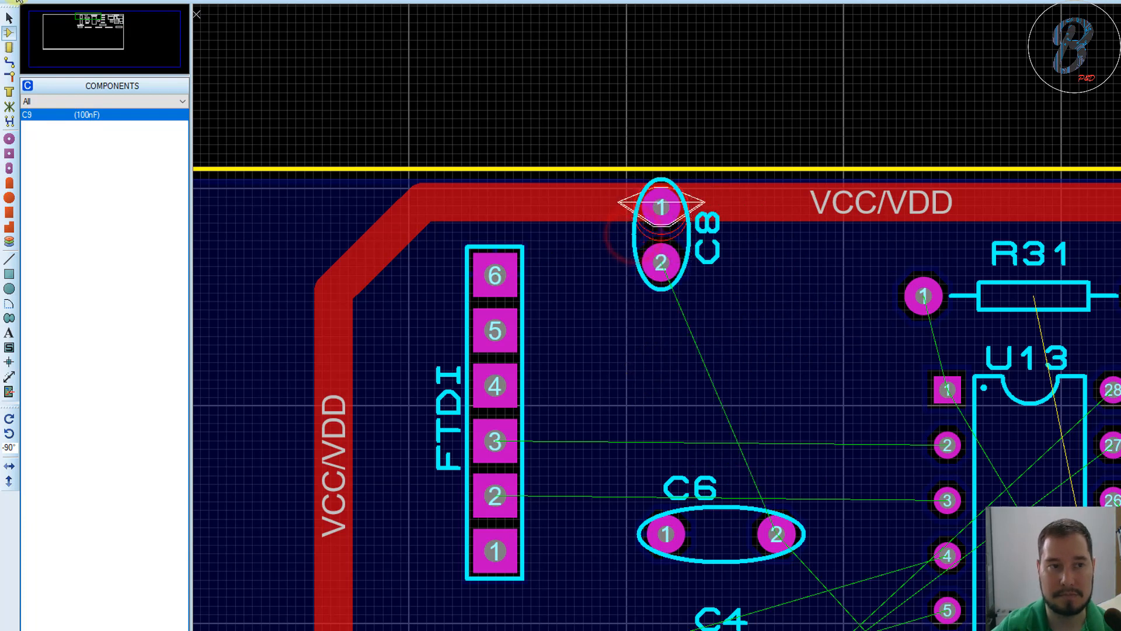
# Step: Rotate C8 by 180° and change its package to a capacitor footprint with 0.2in pin spacing
pyautogui.click(10, 20)
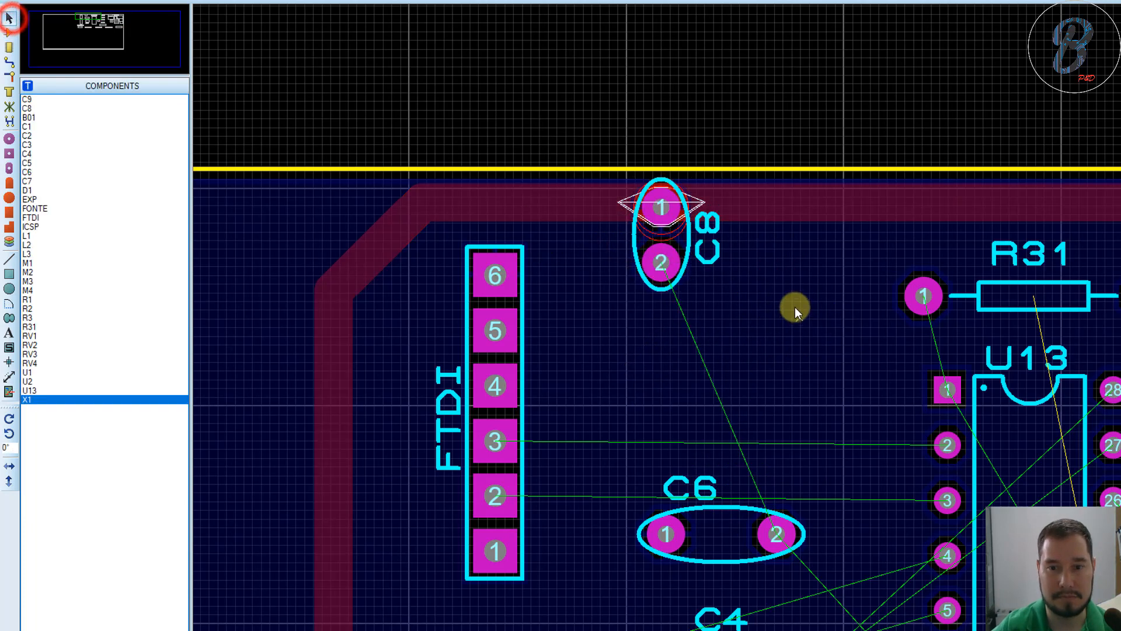
pyautogui.click(661, 263)
pyautogui.press('KP_Add')
pyautogui.press('KP_Add')
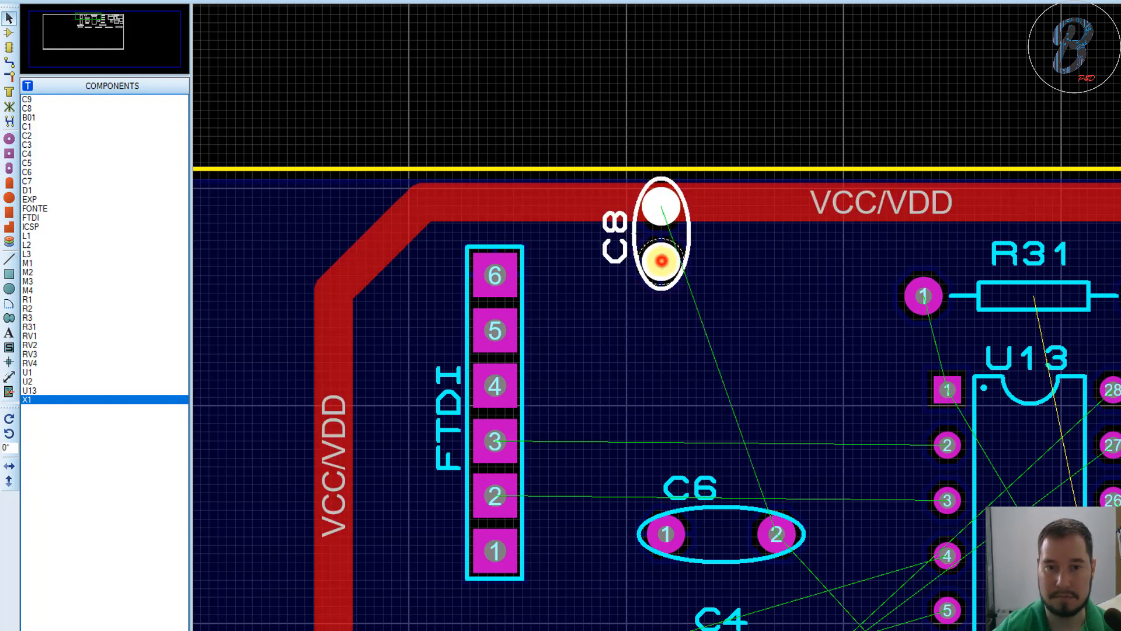
pyautogui.doubleClick(661, 261)
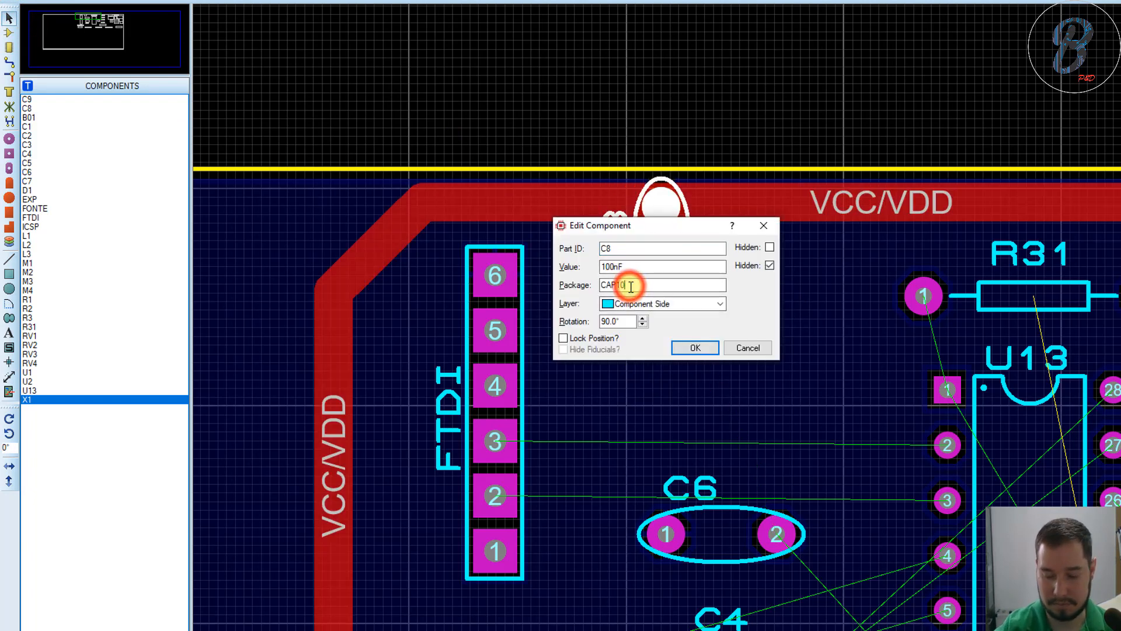
pyautogui.press('Return')
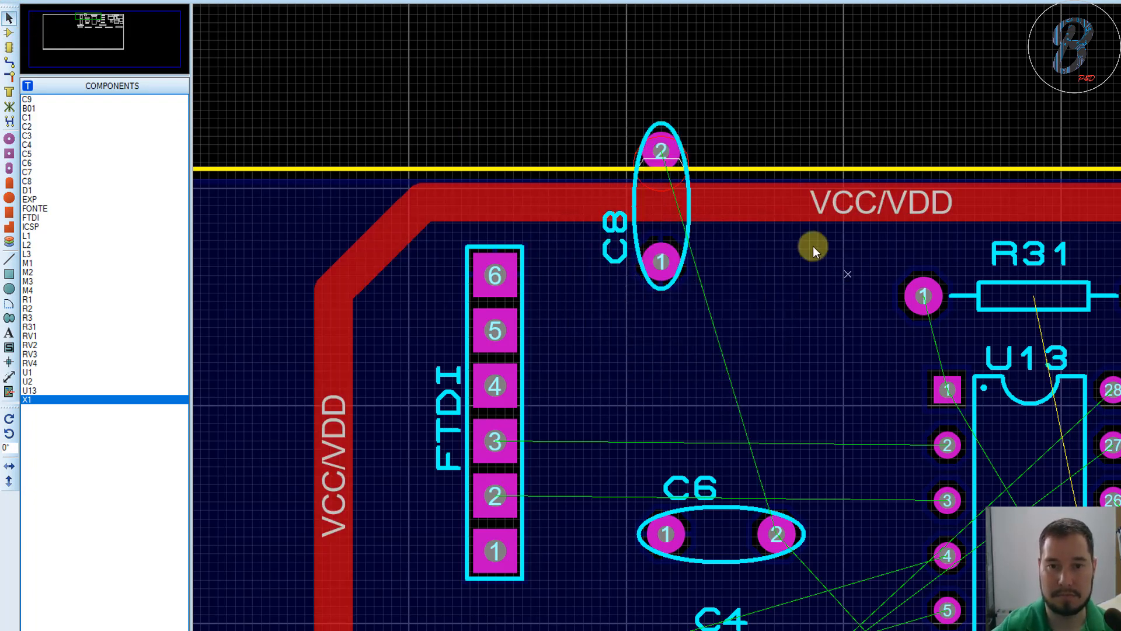
# Step: Move C8 down inside the board outline so that pin 2 sits on the upper VCC/VDD trace
pyautogui.moveTo(661, 267); pyautogui.dragTo(679, 312)
pyautogui.click(777, 68)
pyautogui.scroll(-5, 769, 320)
pyautogui.scroll(4, 802, 404)
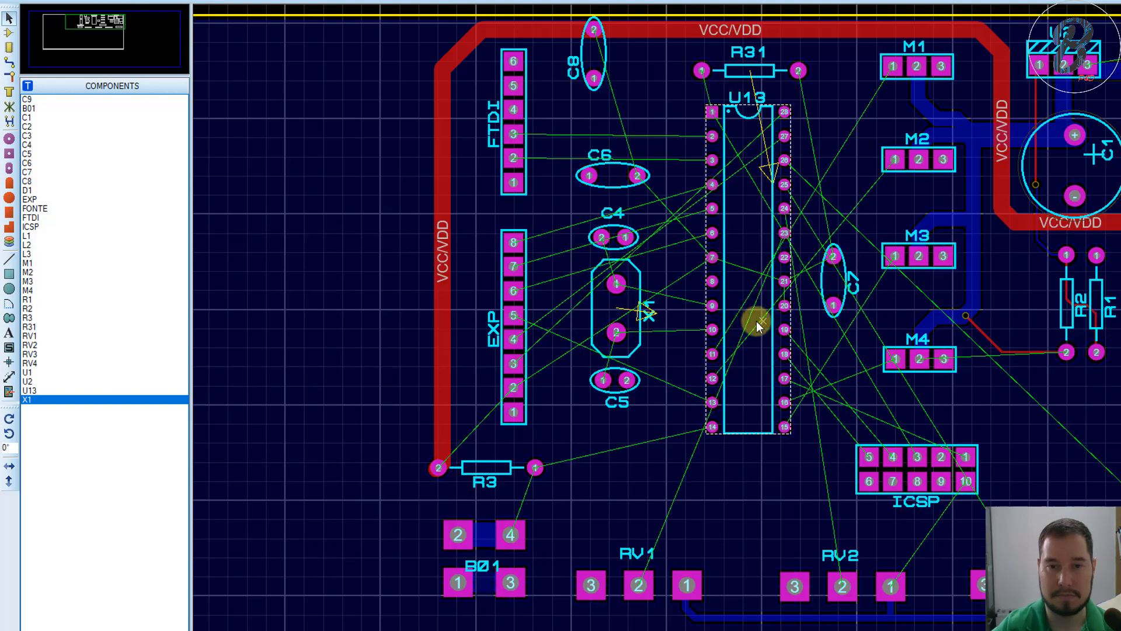
# Step: Place the 100nF capacitor C9 rotated -90° between the vertical VCC/VDD trace and the EXP connector, above R3
pyautogui.click(10, 21)
pyautogui.click(10, 35)
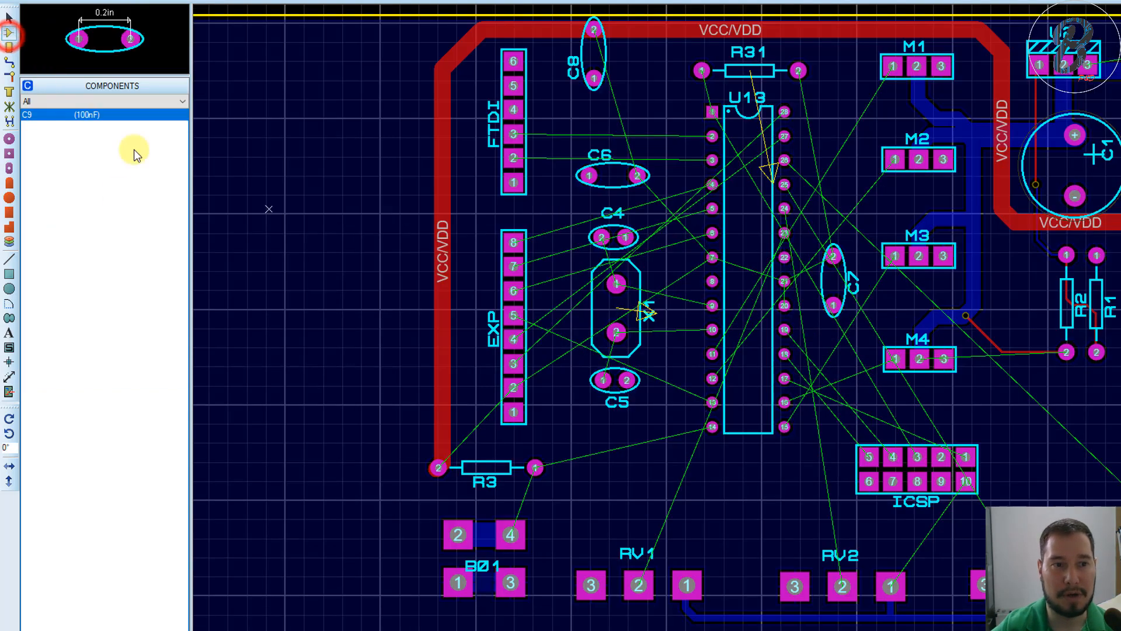
pyautogui.moveTo(280, 305); pyautogui.dragTo(441, 441)
pyautogui.press('KP_Subtract')
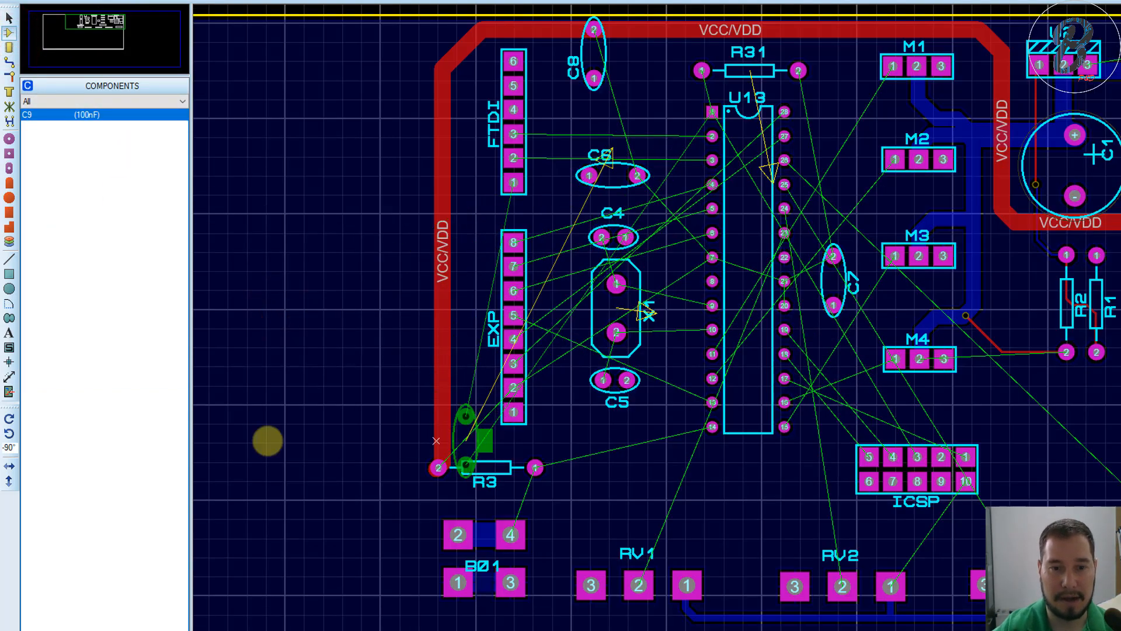
pyautogui.scroll(2, 312, 383)
pyautogui.click(814, 321)
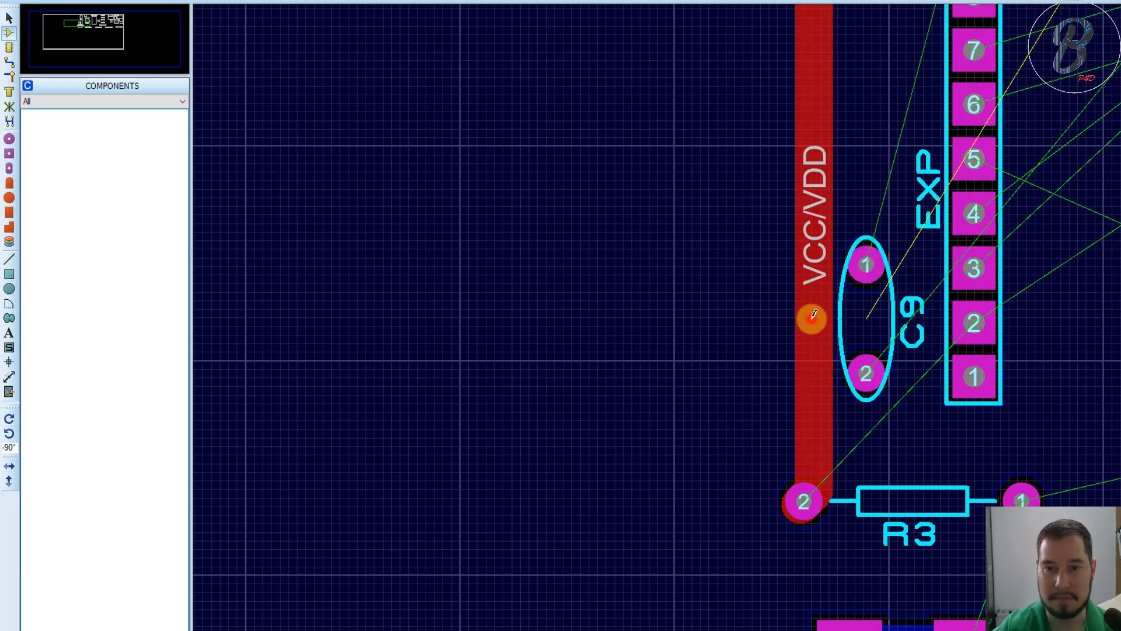
pyautogui.scroll(-3, 899, 289)
pyautogui.scroll(2, 768, 318)
pyautogui.scroll(1, 768, 318)
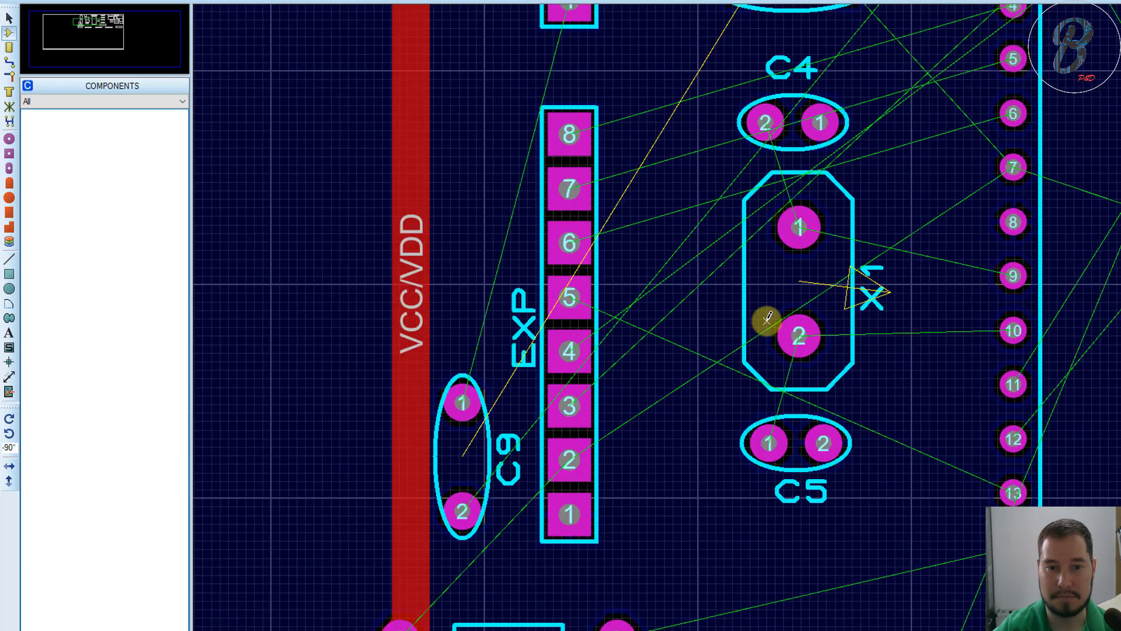
# Step: Move the C9 reference label from beside the capacitor to just above its pin 1
pyautogui.click(514, 455)
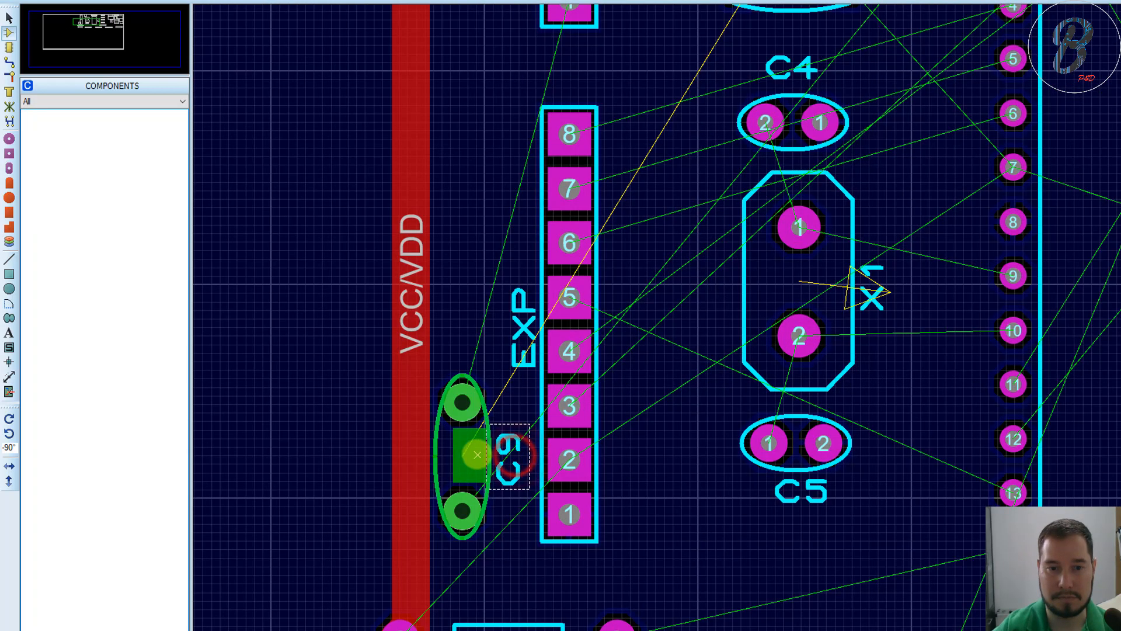
pyautogui.moveTo(515, 455); pyautogui.dragTo(454, 323)
pyautogui.scroll(-3, 654, 397)
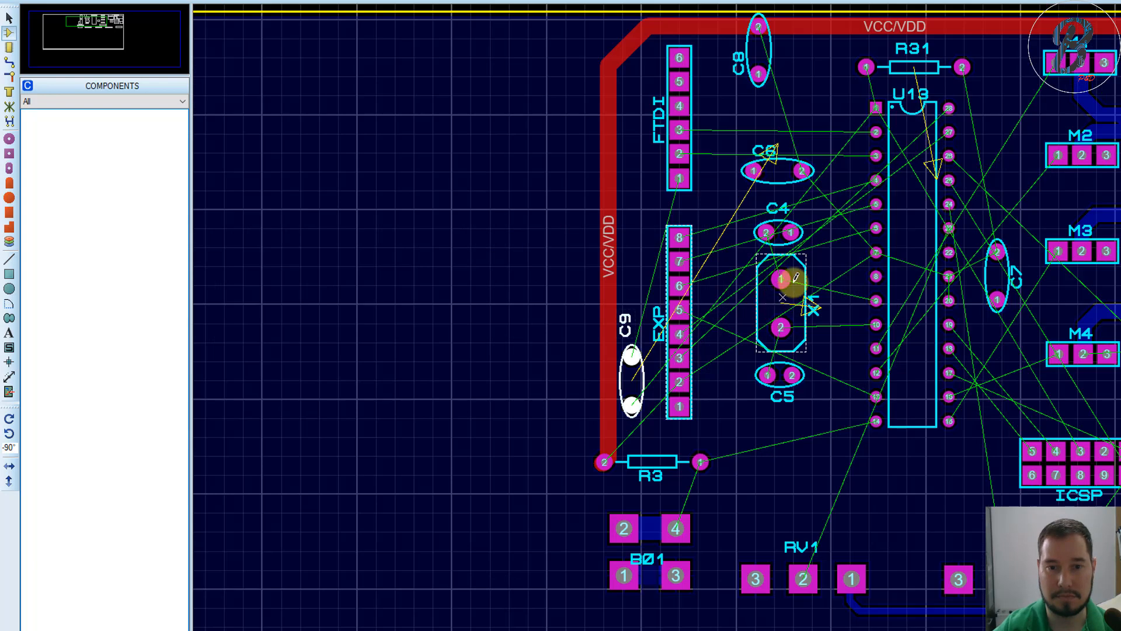
pyautogui.scroll(1, 783, 283)
pyautogui.click(757, 297)
# Step: Route a DEFAULT-width trace from C8 pin 2 onto the upper VCC/VDD trace
pyautogui.scroll(1, 931, 161)
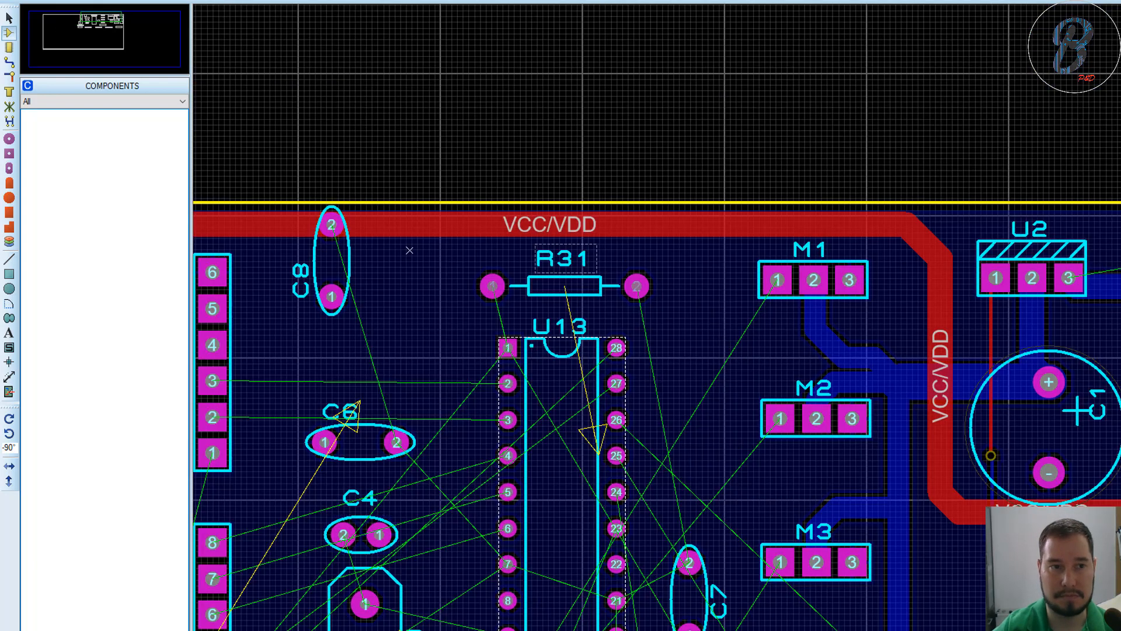
pyautogui.click(9, 62)
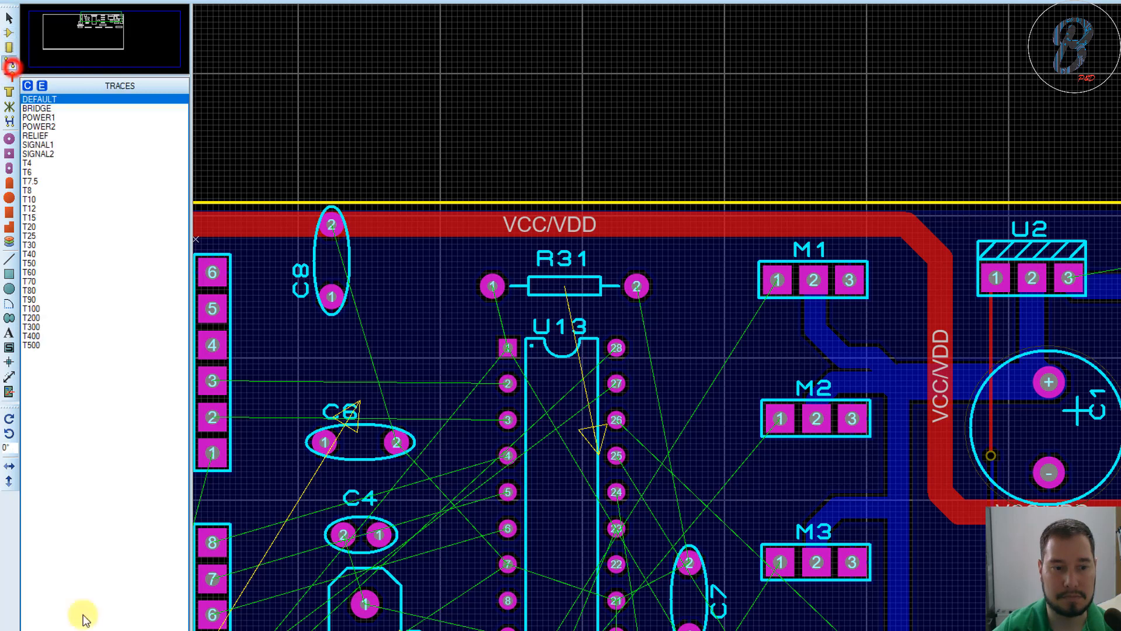
pyautogui.click(332, 224)
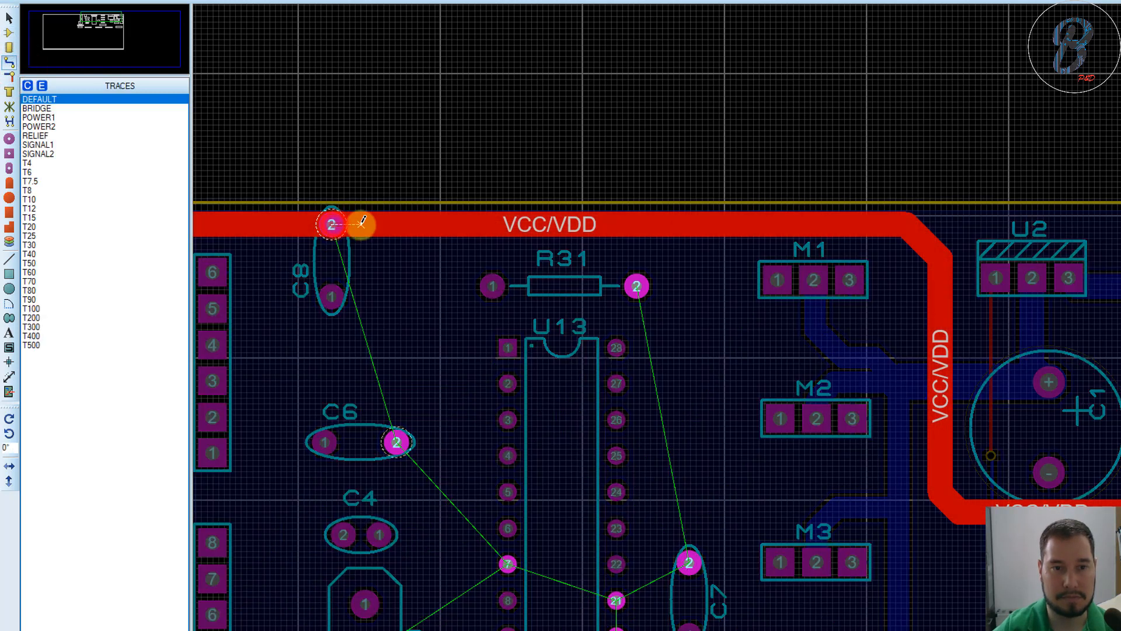
pyautogui.click(362, 226)
pyautogui.moveTo(330, 252); pyautogui.dragTo(761, 308, button='middle')
pyautogui.scroll(-2, 733, 419)
pyautogui.scroll(4, 689, 523)
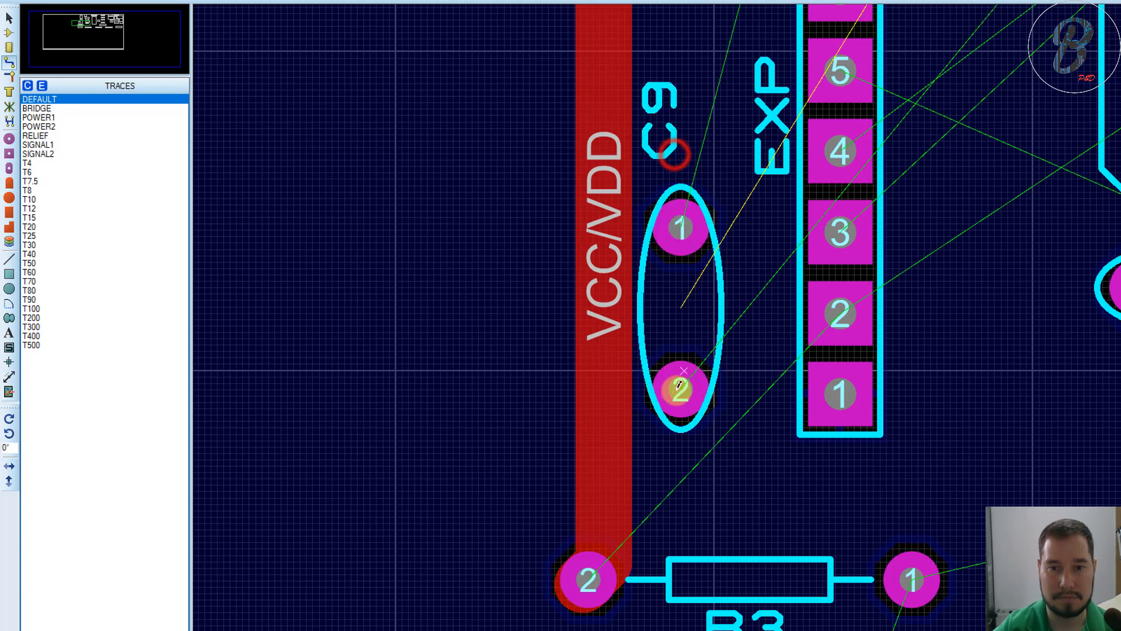
pyautogui.click(681, 387)
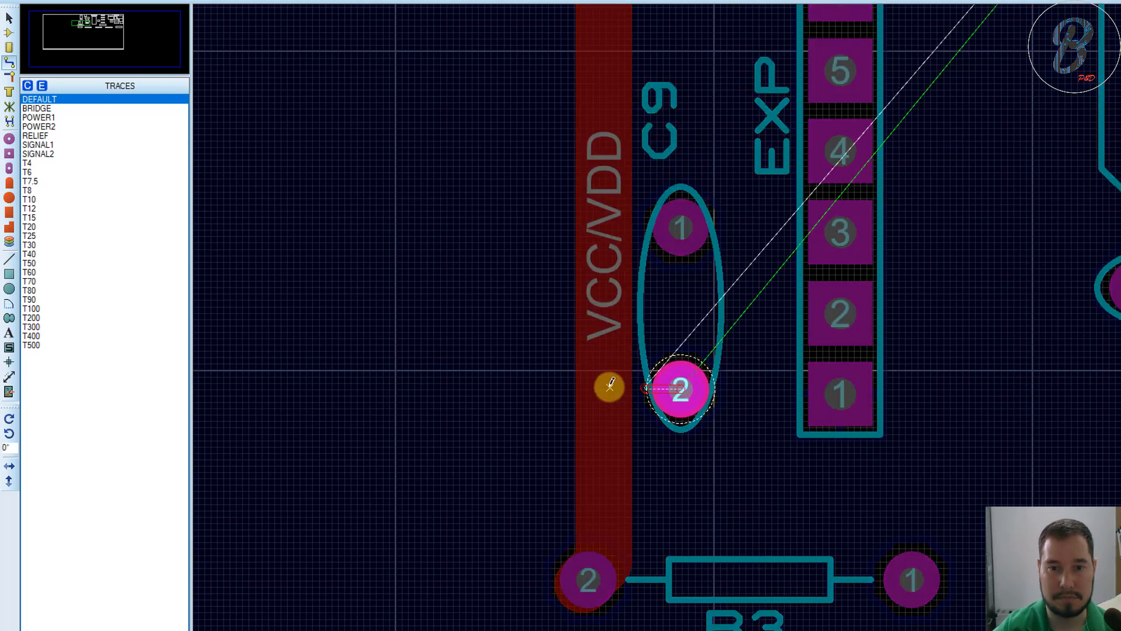
pyautogui.rightClick(684, 379)
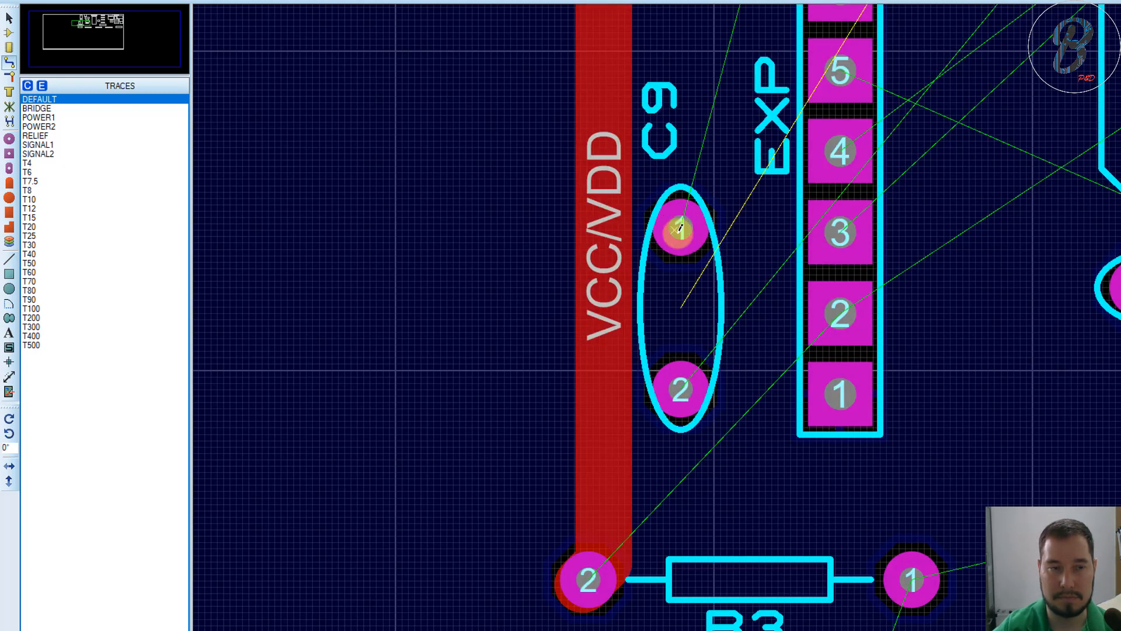
# Step: Move C9 away from the vertical VCC/VDD trace to the space between the FTDI connector and C6
pyautogui.click(9, 19)
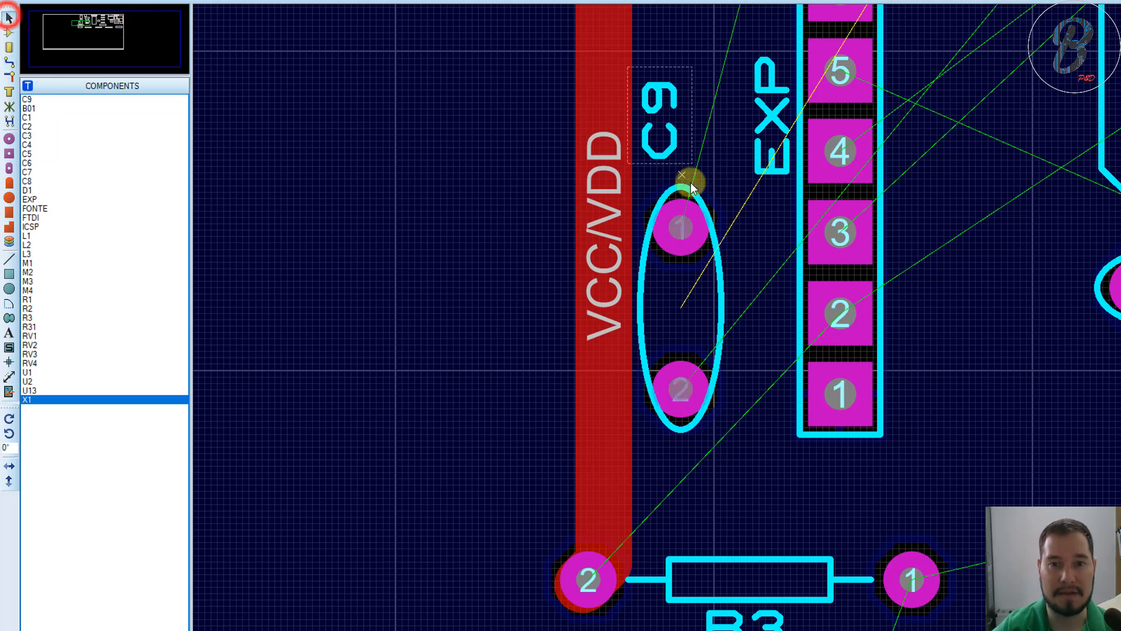
pyautogui.click(682, 222)
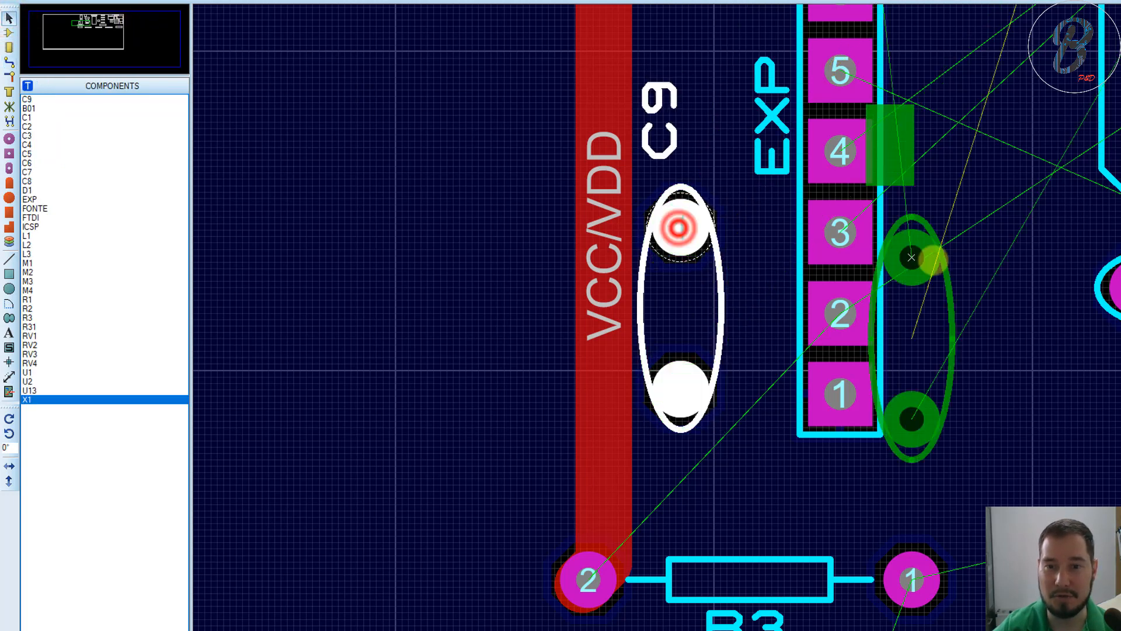
pyautogui.scroll(-2, 679, 228)
pyautogui.scroll(2, 829, 312)
pyautogui.scroll(-1, 747, 327)
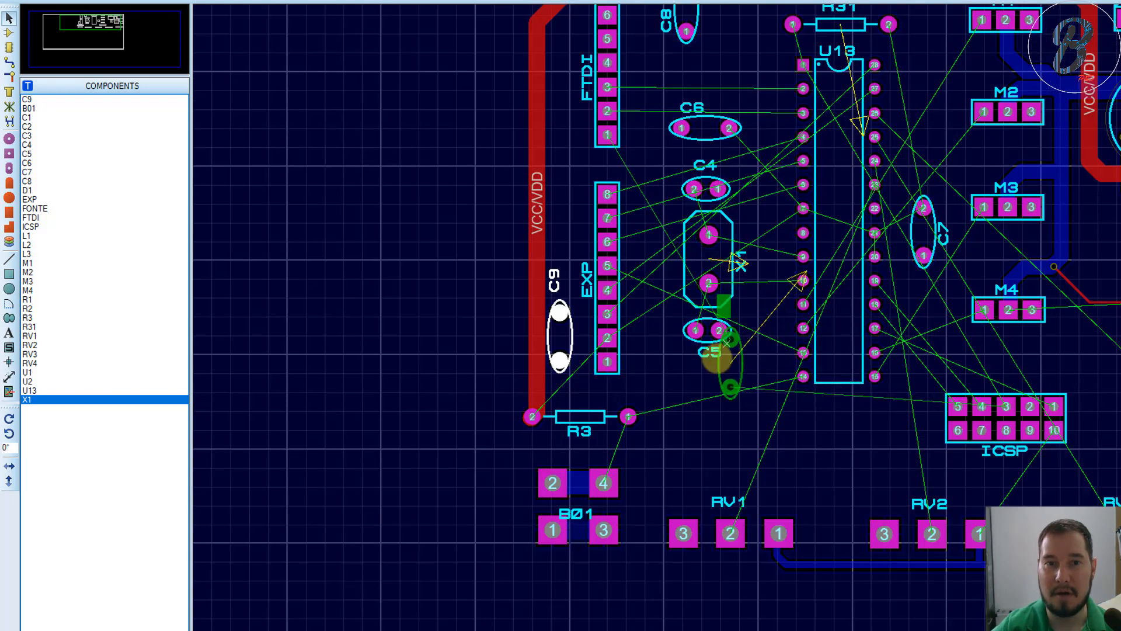
pyautogui.moveTo(702, 374); pyautogui.dragTo(648, 86)
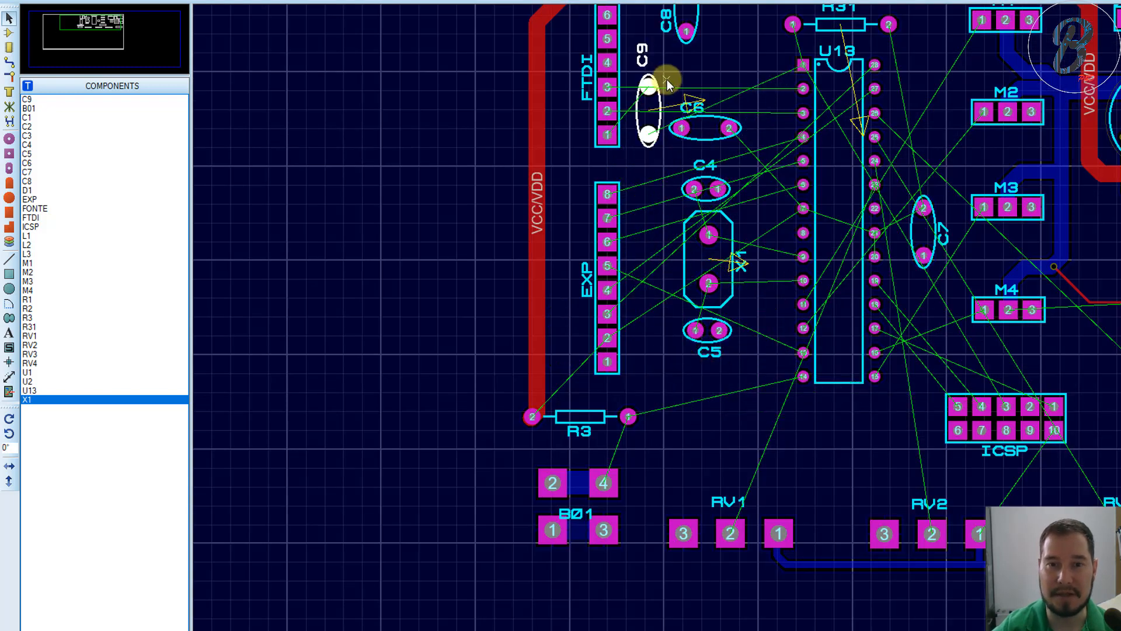
# Step: Try C9 rotated by 180° beside the FTDI connector, then return it to its previous orientation
pyautogui.press('KP_Add')
pyautogui.press('KP_Add')
pyautogui.scroll(-1, 670, 80)
pyautogui.scroll(1, 693, 158)
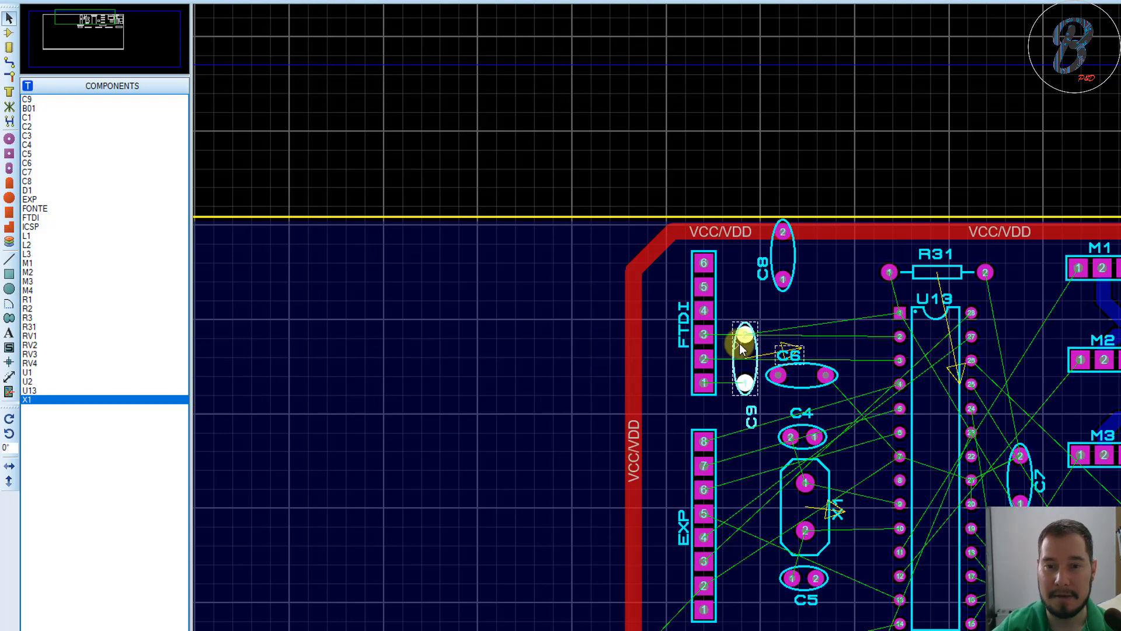
pyautogui.scroll(2, 768, 322)
pyautogui.press('KP_Add')
pyautogui.press('KP_Add')
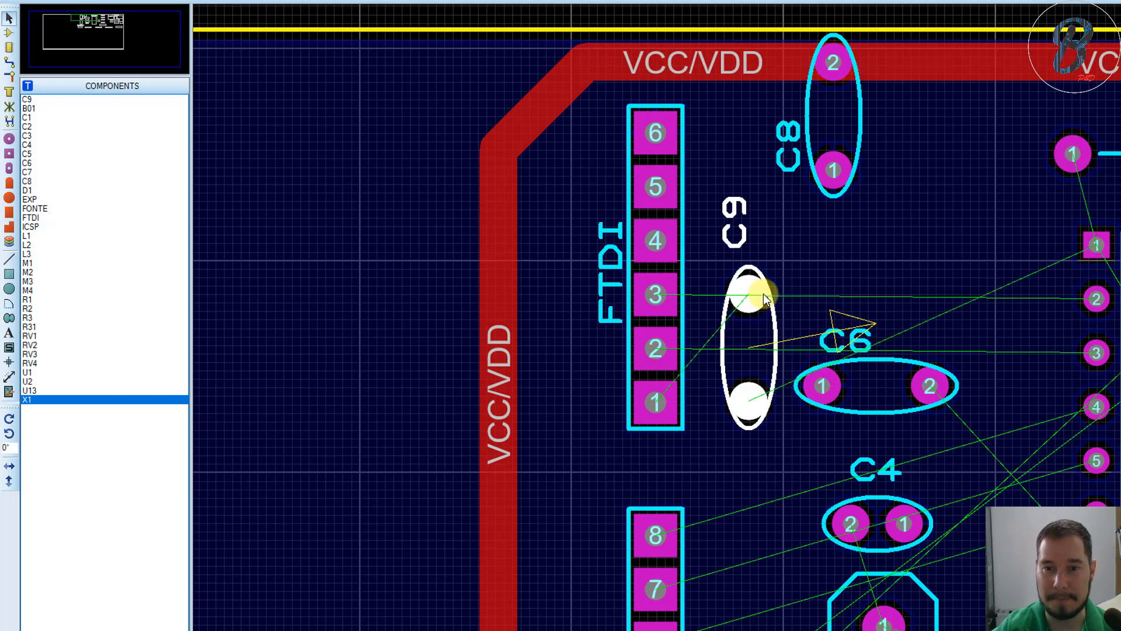
# Step: Rotate C9 to horizontal, place it directly above C6 with pin 2 facing U13, and put the C6 label left of C6
pyautogui.press('KP_Add')
pyautogui.moveTo(801, 345); pyautogui.dragTo(936, 290)
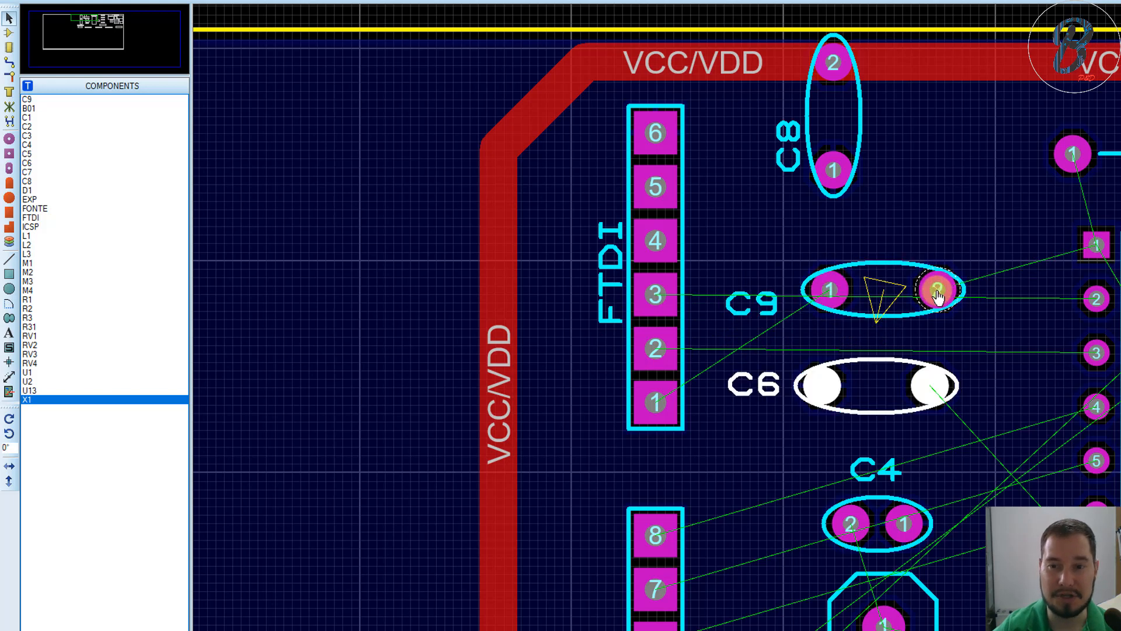
pyautogui.click(937, 291)
pyautogui.moveTo(935, 291); pyautogui.dragTo(931, 317)
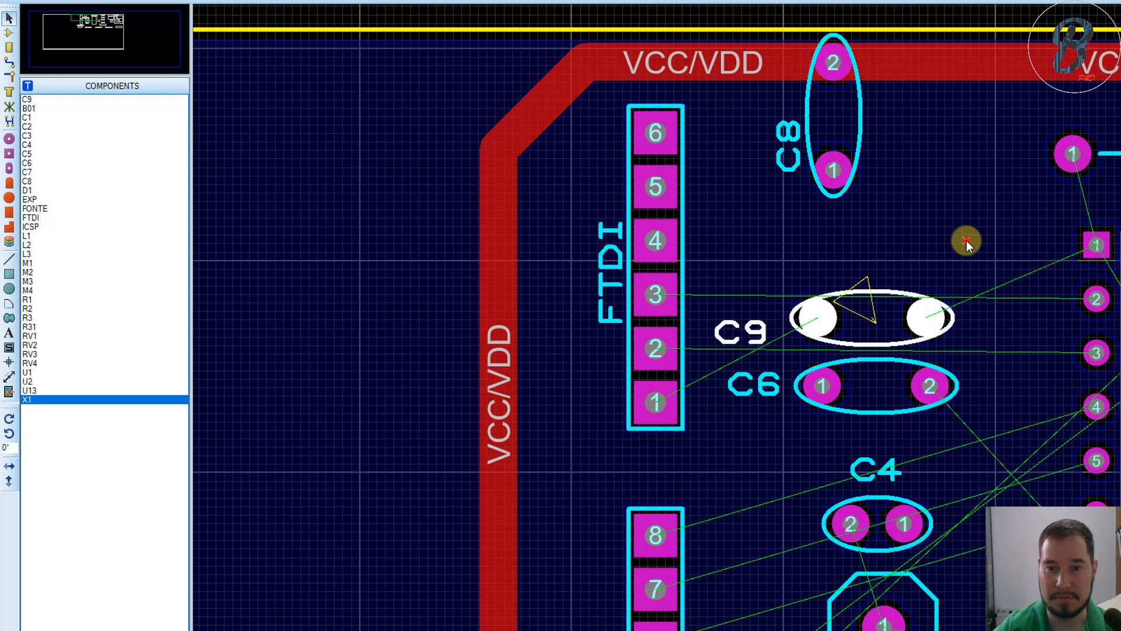
pyautogui.click(966, 241)
# Step: Align the C9 reference label beside C9's pin 1, above the C6 label
pyautogui.click(754, 334)
pyautogui.moveTo(754, 332); pyautogui.dragTo(763, 317)
pyautogui.click(942, 254)
# Step: Route a DEFAULT-width trace on the red copper layer from U13 pin 1 to R31 pin 1
pyautogui.scroll(-3, 941, 275)
pyautogui.scroll(2, 734, 327)
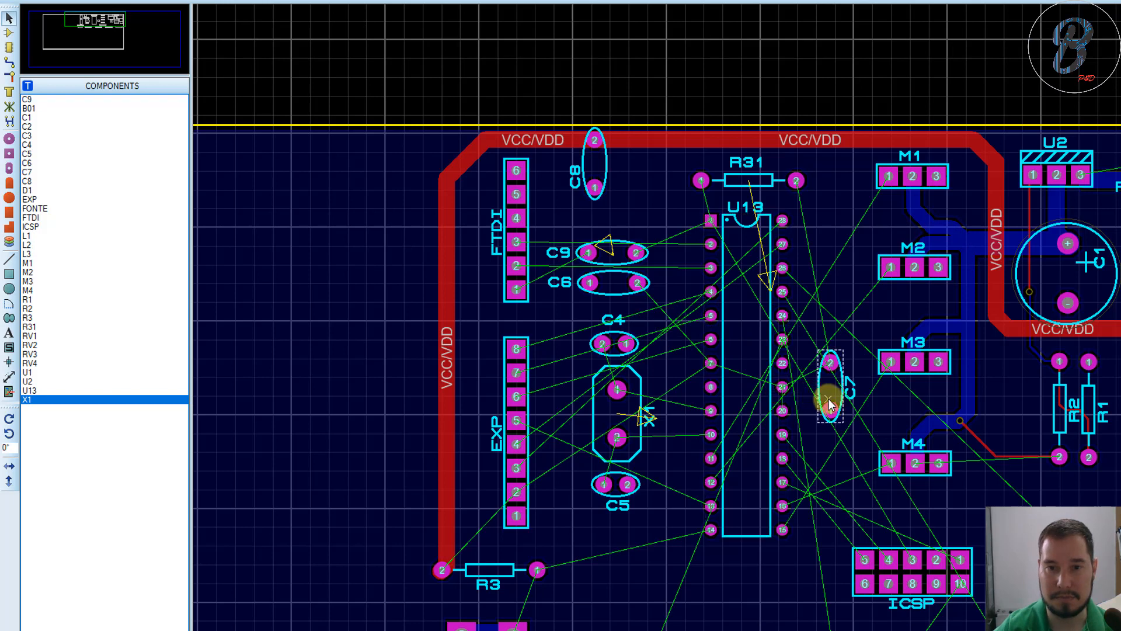
pyautogui.scroll(1, 828, 398)
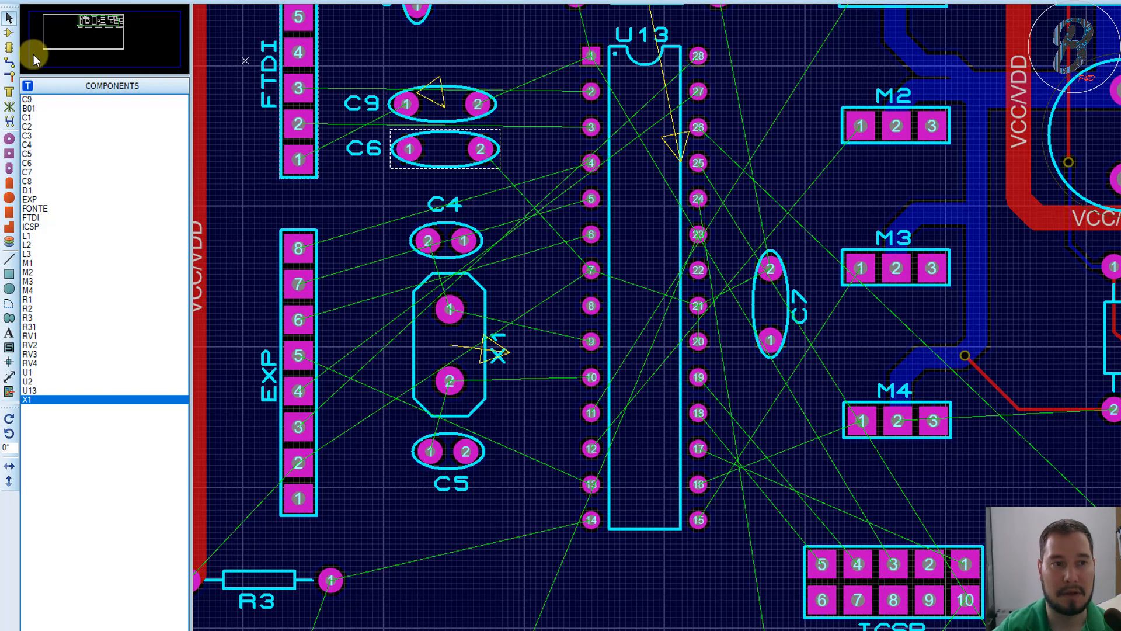
pyautogui.click(9, 63)
pyautogui.scroll(1, 580, 124)
pyautogui.scroll(-1, 766, 318)
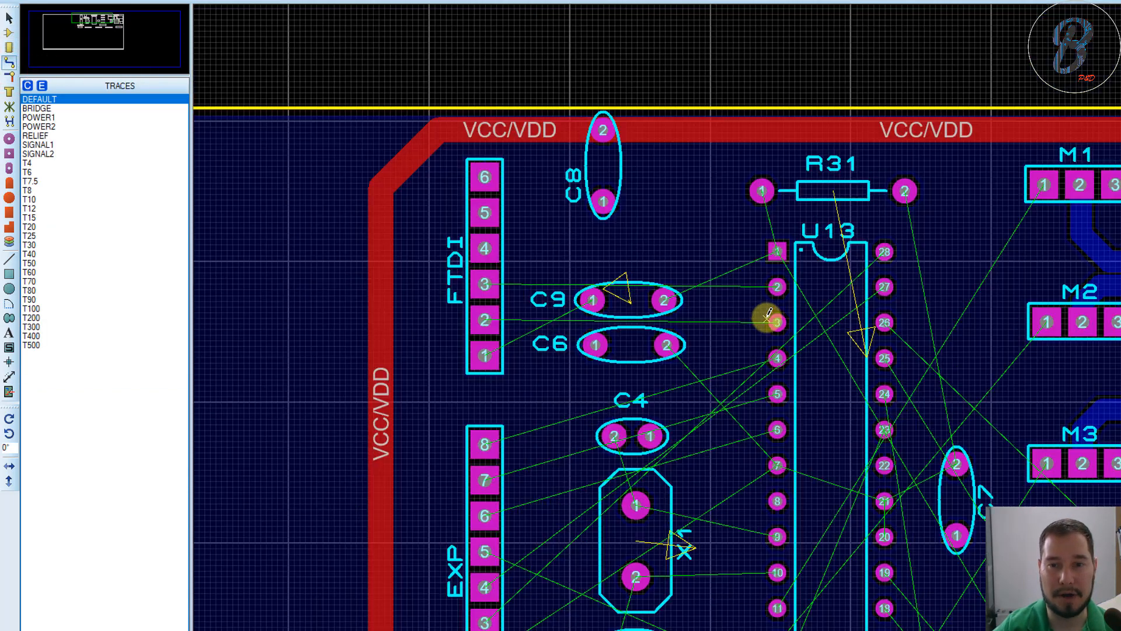
pyautogui.scroll(1, 766, 317)
pyautogui.scroll(1, 738, 280)
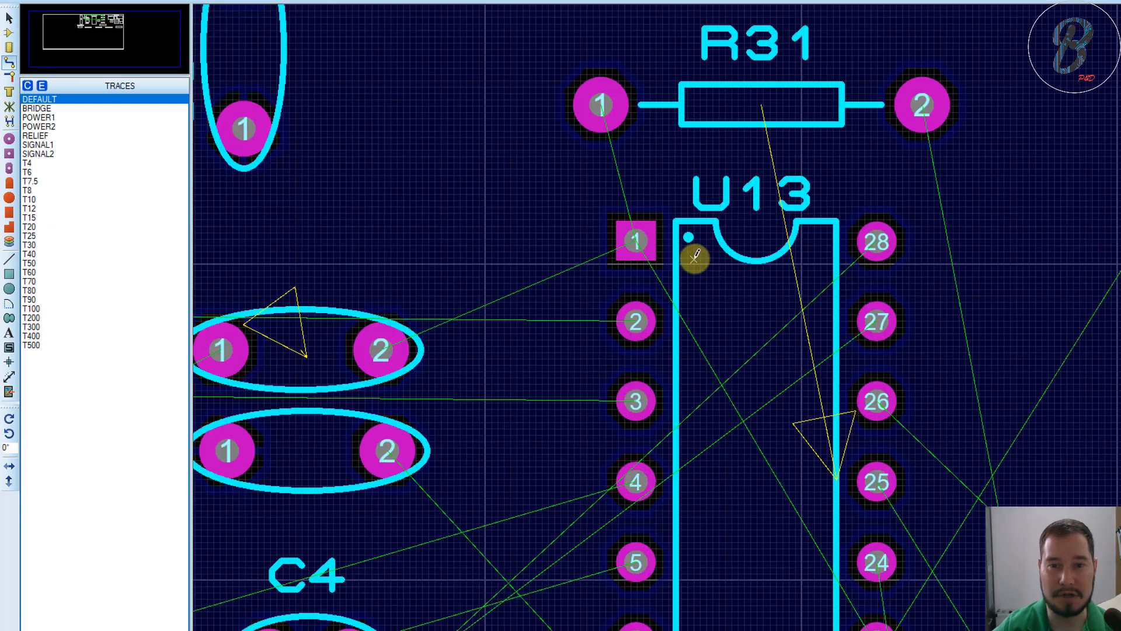
pyautogui.click(636, 241)
pyautogui.click(601, 105)
# Step: Route the OSC2 net on the blue copper layer from C5 pin 1 to X1 pin 2 and on to U13 pin 10
pyautogui.scroll(-1, 958, 346)
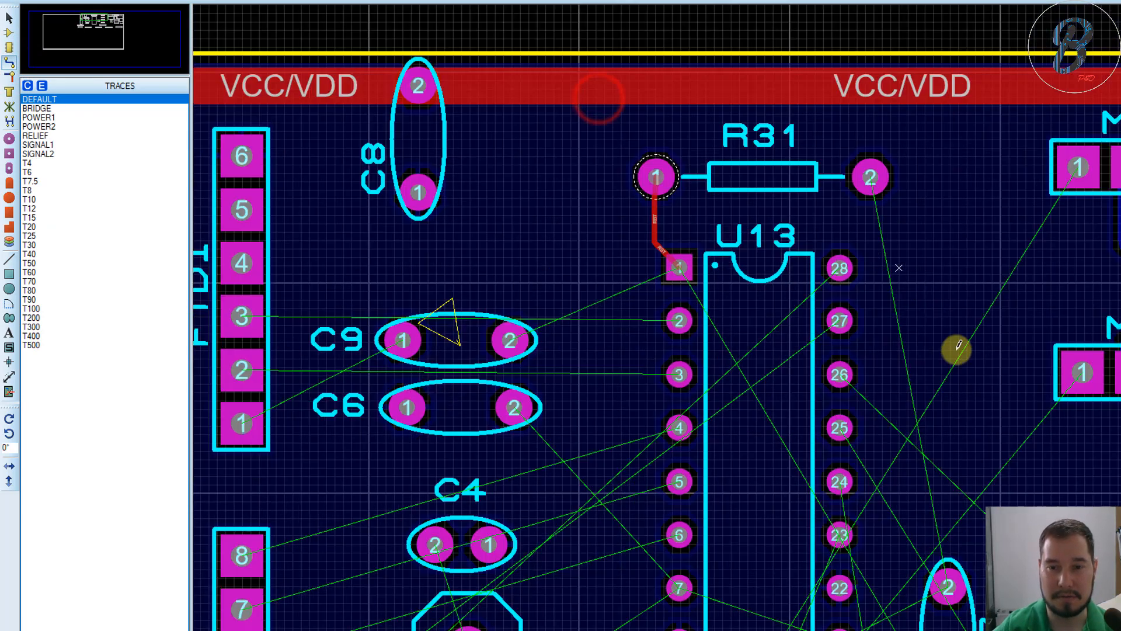
pyautogui.scroll(-1, 681, 405)
pyautogui.scroll(2, 750, 365)
pyautogui.scroll(-2, 743, 340)
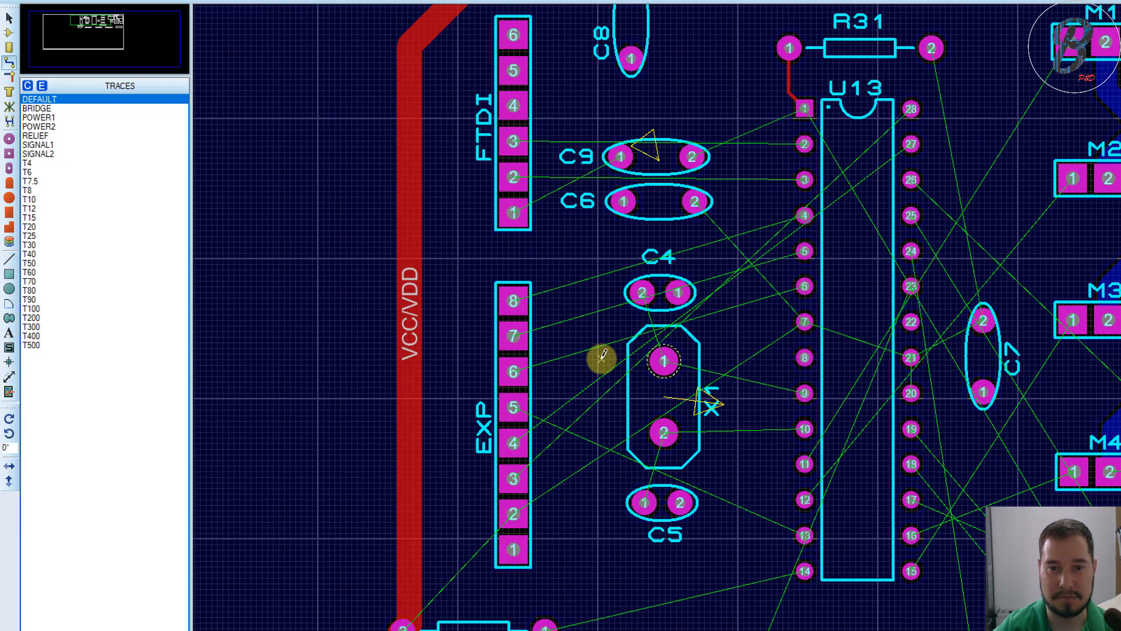
pyautogui.scroll(1, 533, 387)
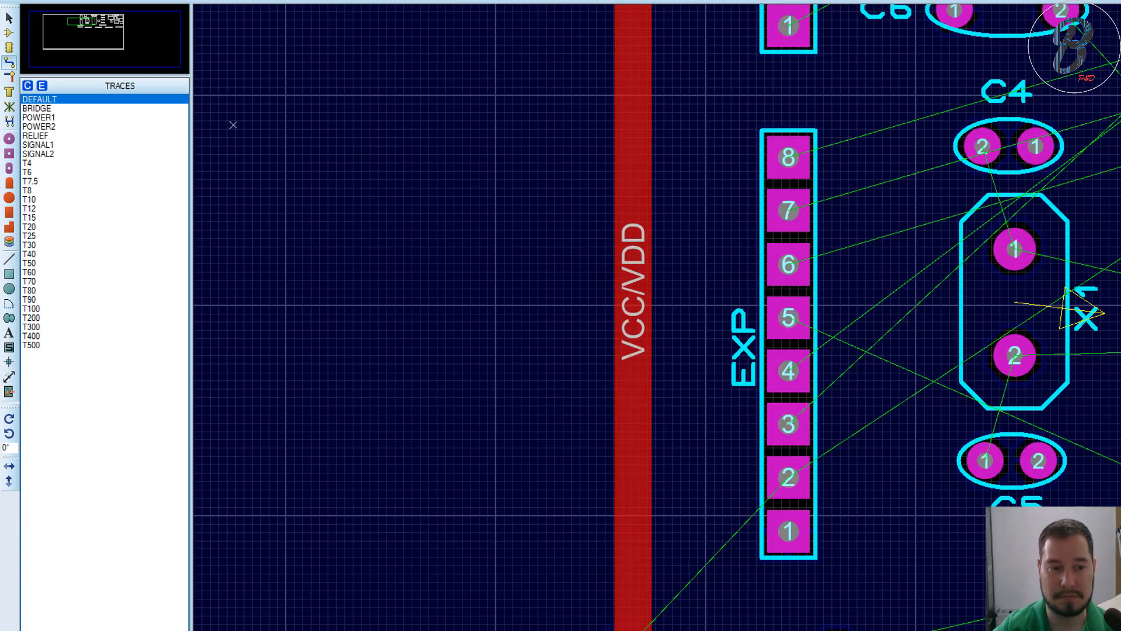
pyautogui.press('F5')
pyautogui.scroll(1, 763, 318)
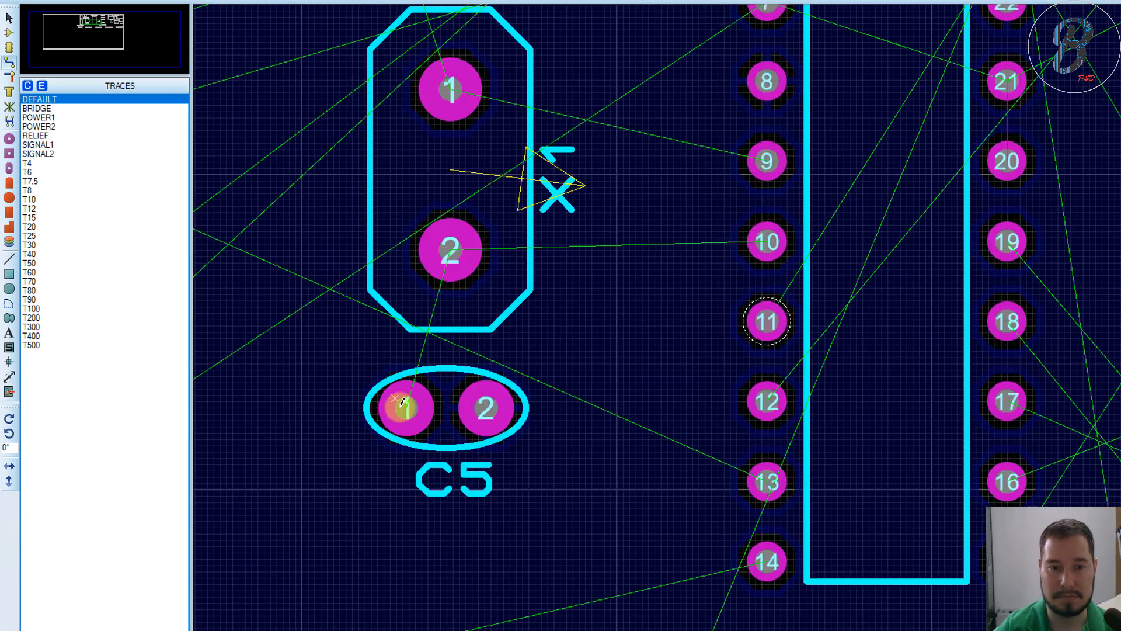
pyautogui.click(407, 402)
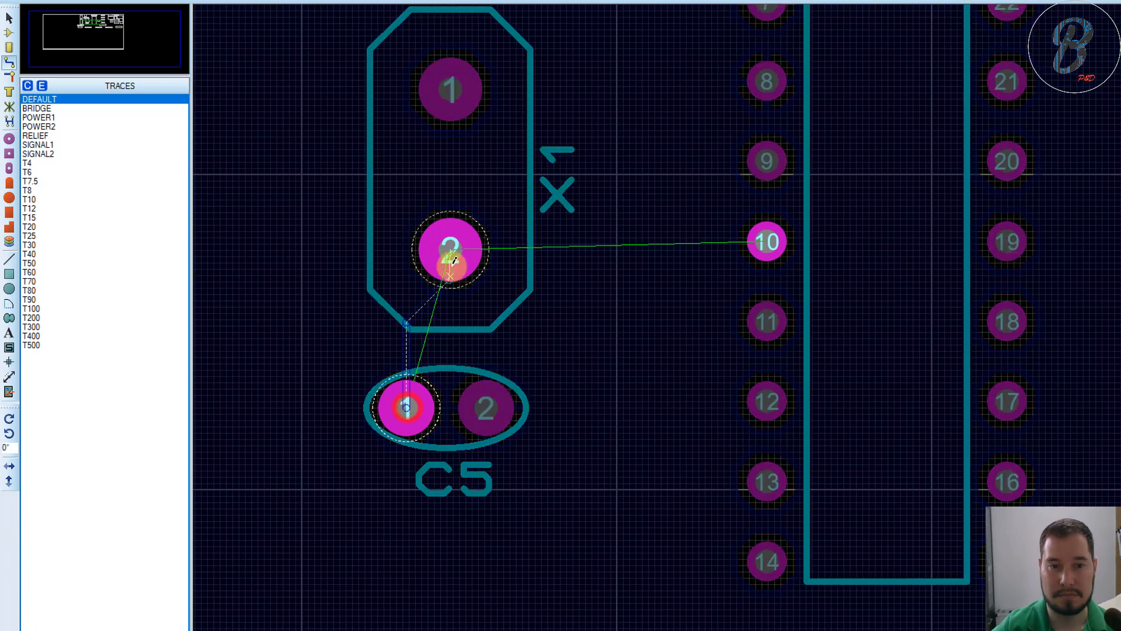
pyautogui.click(449, 250)
pyautogui.click(449, 249)
pyautogui.click(770, 238)
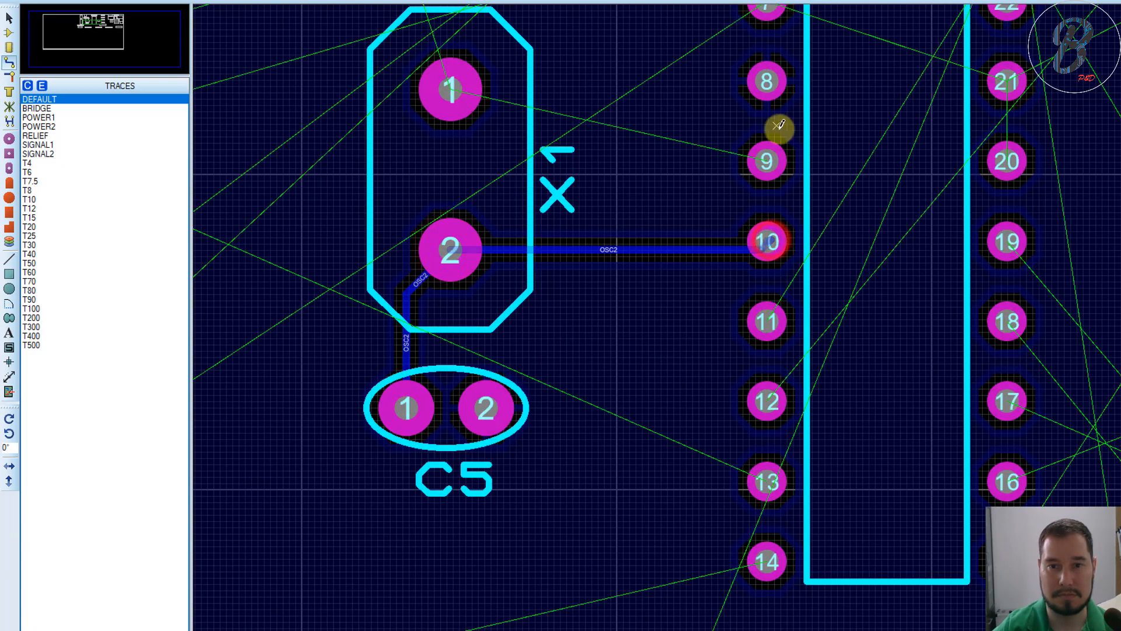
# Step: Route the OSC1 net from U13 pin 9 to X1 pin 1 and from there to C4 pin 2
pyautogui.click(766, 161)
pyautogui.click(449, 105)
pyautogui.scroll(1, 449, 104)
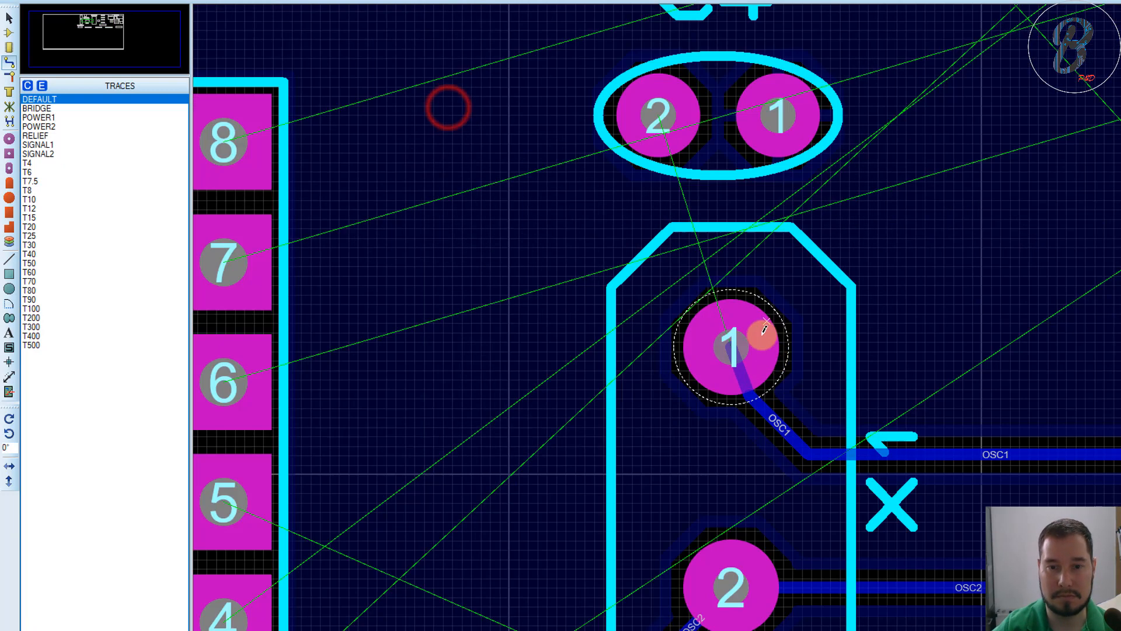
pyautogui.click(730, 344)
pyautogui.click(657, 111)
# Step: Route a trace on the blue copper layer from B01 pin 4 to R3 pin 1
pyautogui.scroll(-5, 766, 318)
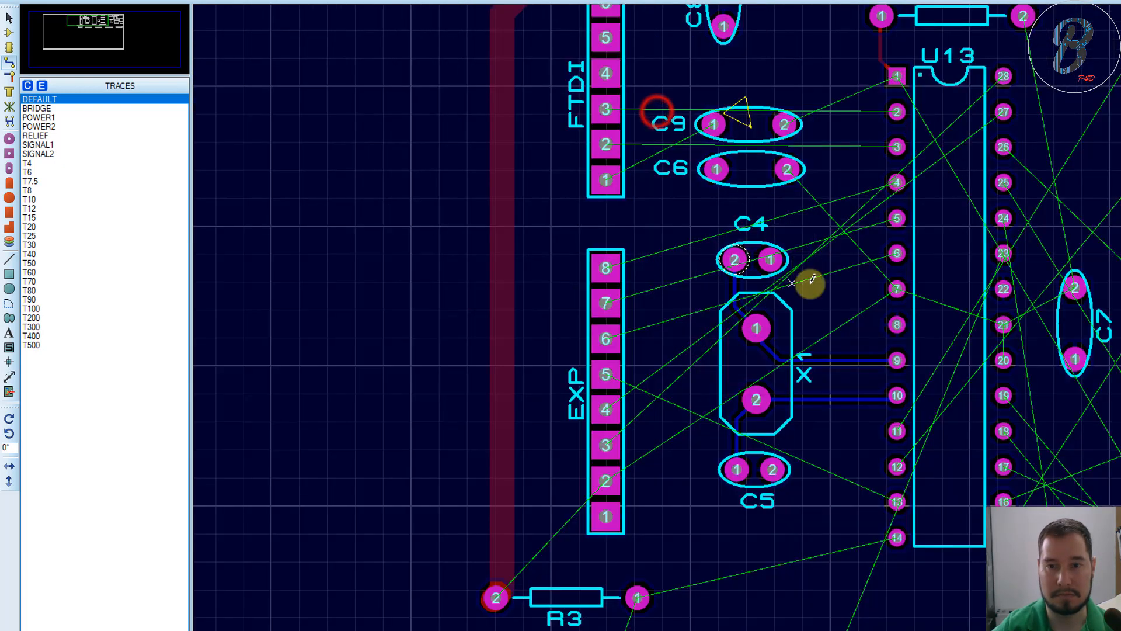
pyautogui.scroll(1, 768, 327)
pyautogui.scroll(1, 481, 498)
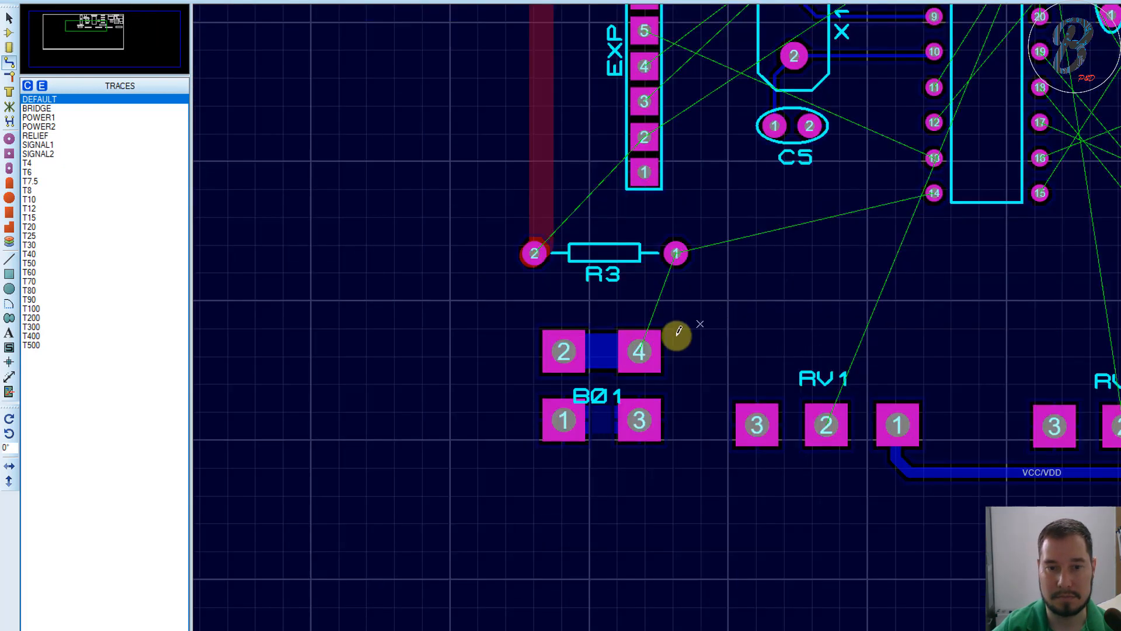
pyautogui.click(640, 350)
pyautogui.click(642, 341)
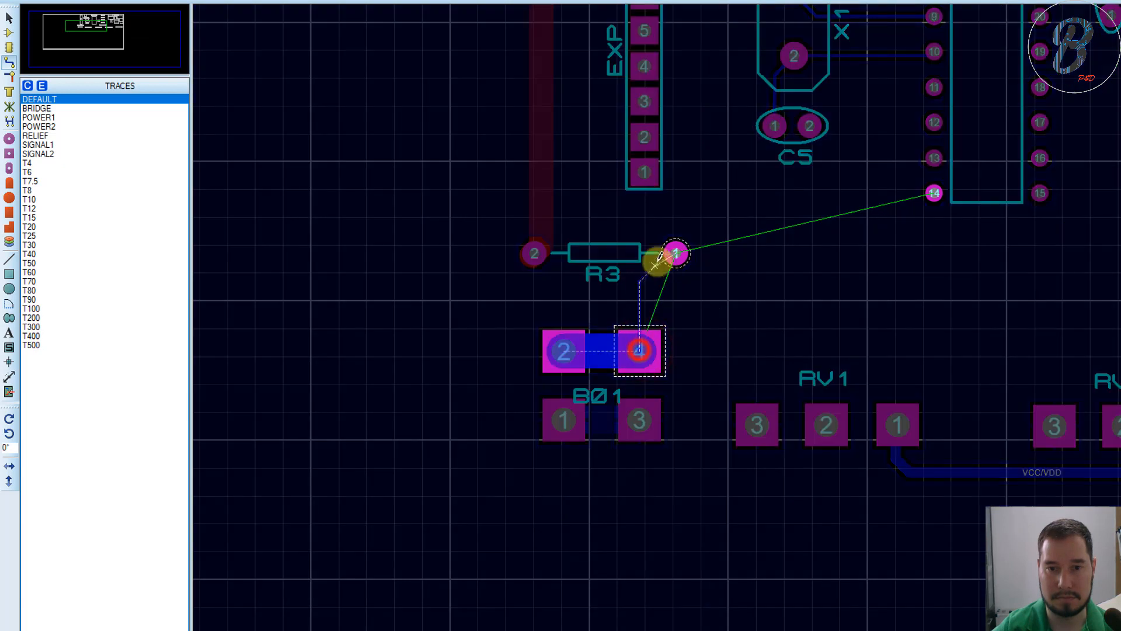
pyautogui.click(672, 249)
# Step: Route VCC/VDD from U13 pin 20 to pin 21, then from pin 21 to both C7 pin 2 and U13 pin 7
pyautogui.scroll(-3, 674, 252)
pyautogui.scroll(1, 768, 318)
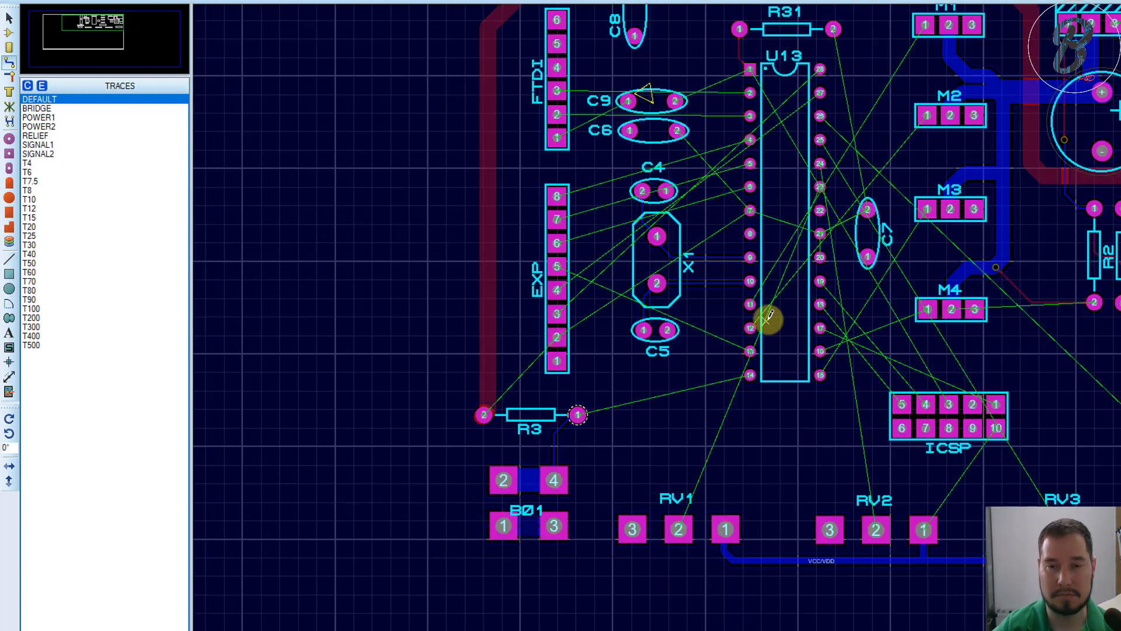
pyautogui.scroll(3, 870, 282)
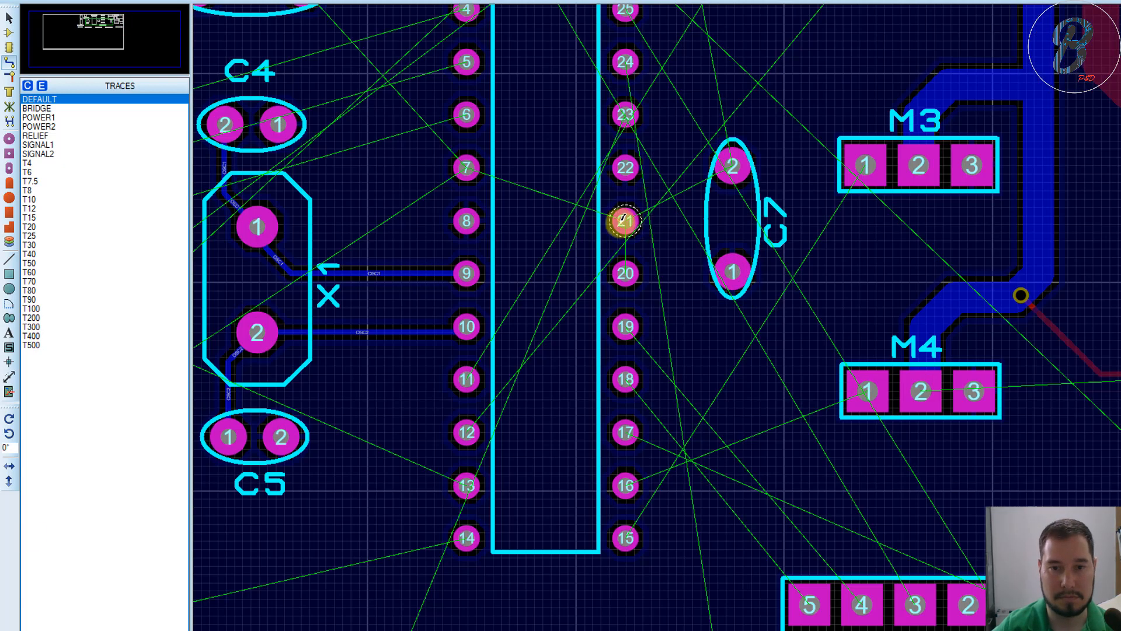
pyautogui.click(625, 274)
pyautogui.click(625, 220)
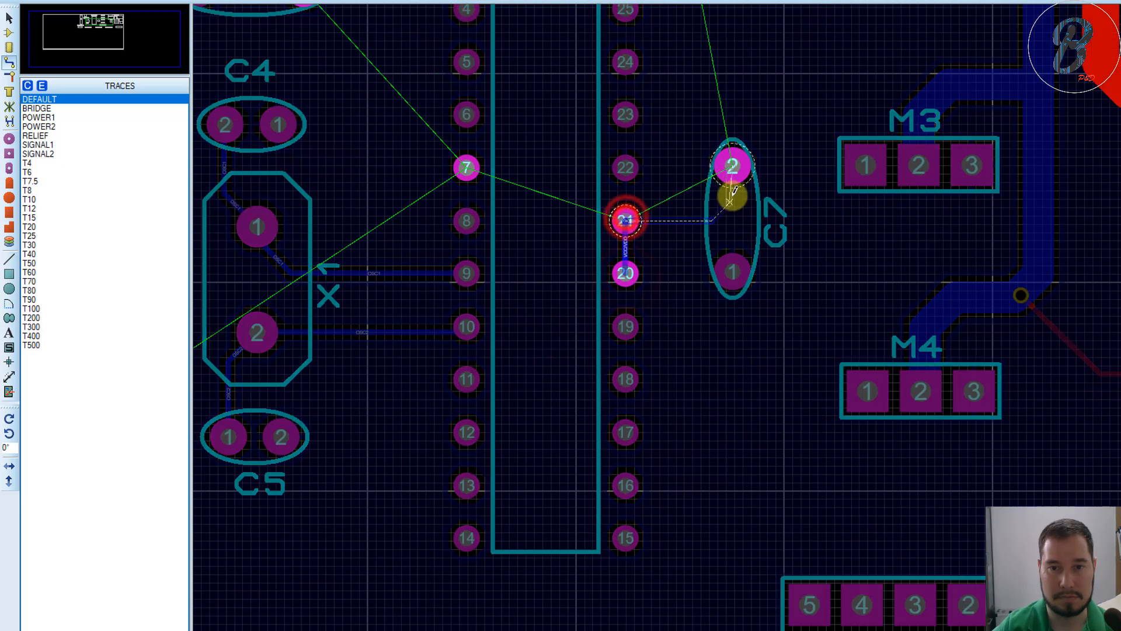
pyautogui.click(732, 165)
pyautogui.click(626, 221)
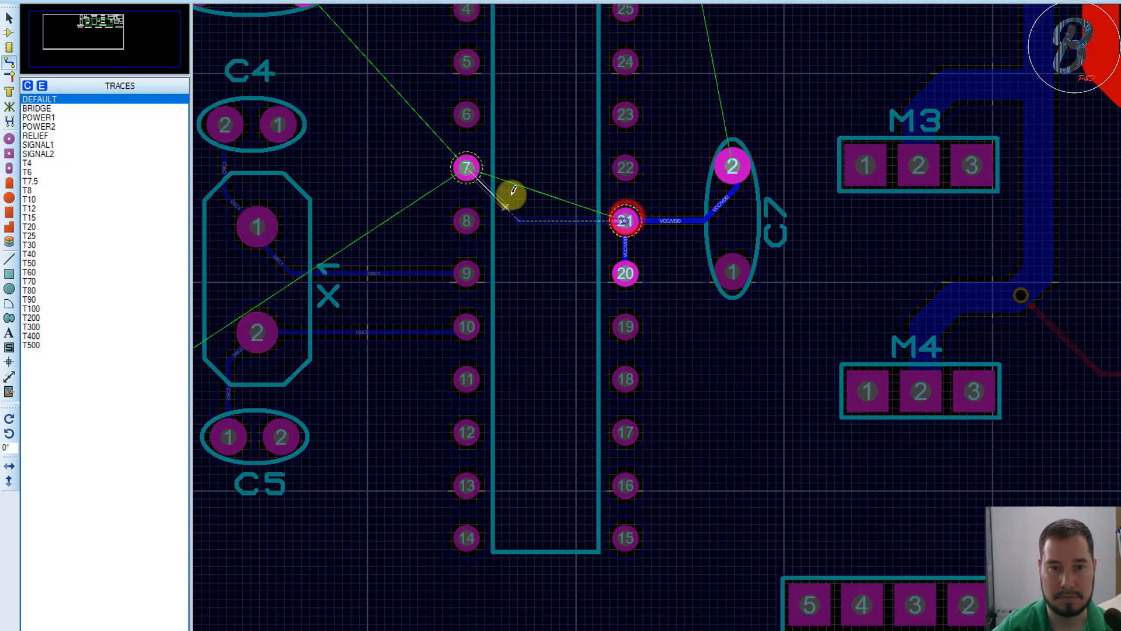
pyautogui.click(466, 168)
pyautogui.scroll(-2, 464, 169)
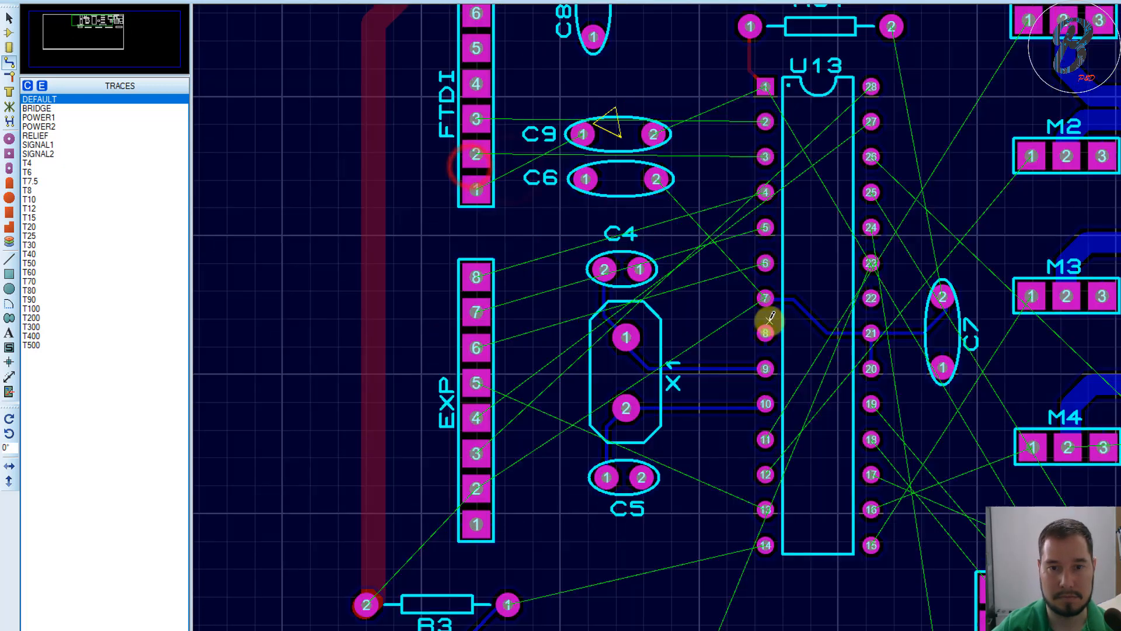
# Step: Route a trace on the blue copper layer from EXP pin 8 to U13 pin 4, passing between C6 and C4
pyautogui.scroll(1, 769, 317)
pyautogui.scroll(-1, 734, 332)
pyautogui.scroll(1, 671, 275)
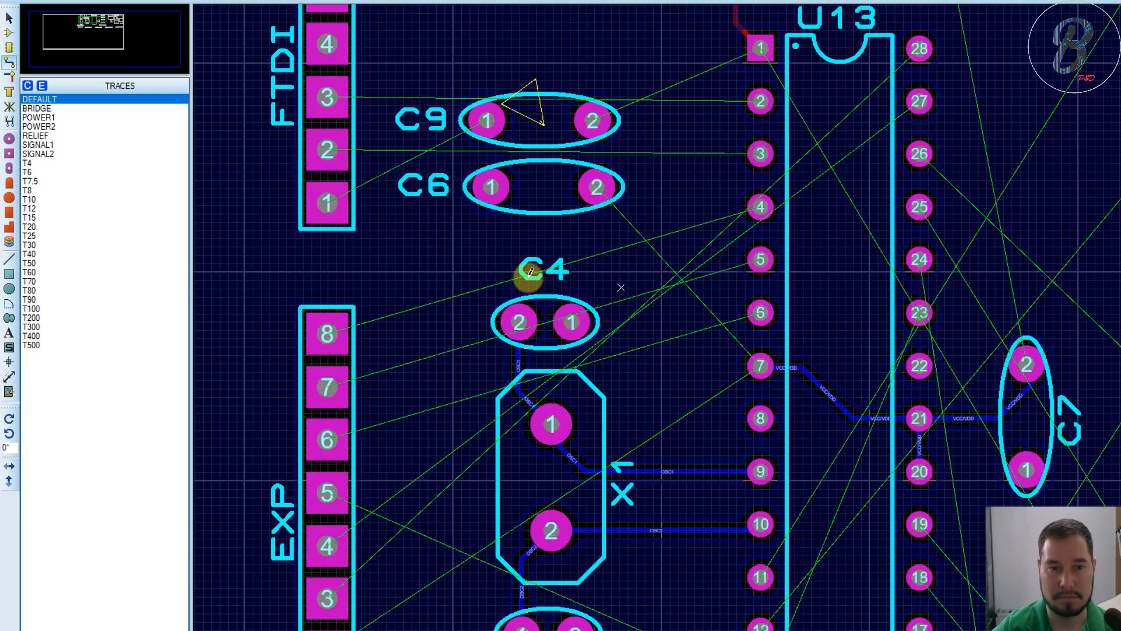
pyautogui.click(326, 333)
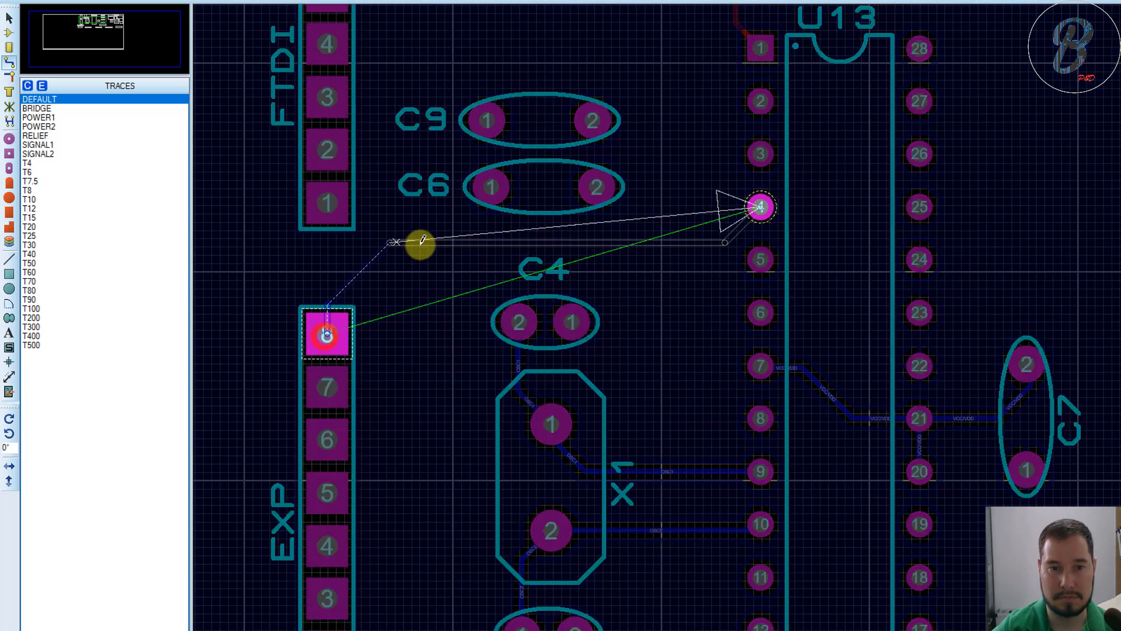
pyautogui.click(450, 252)
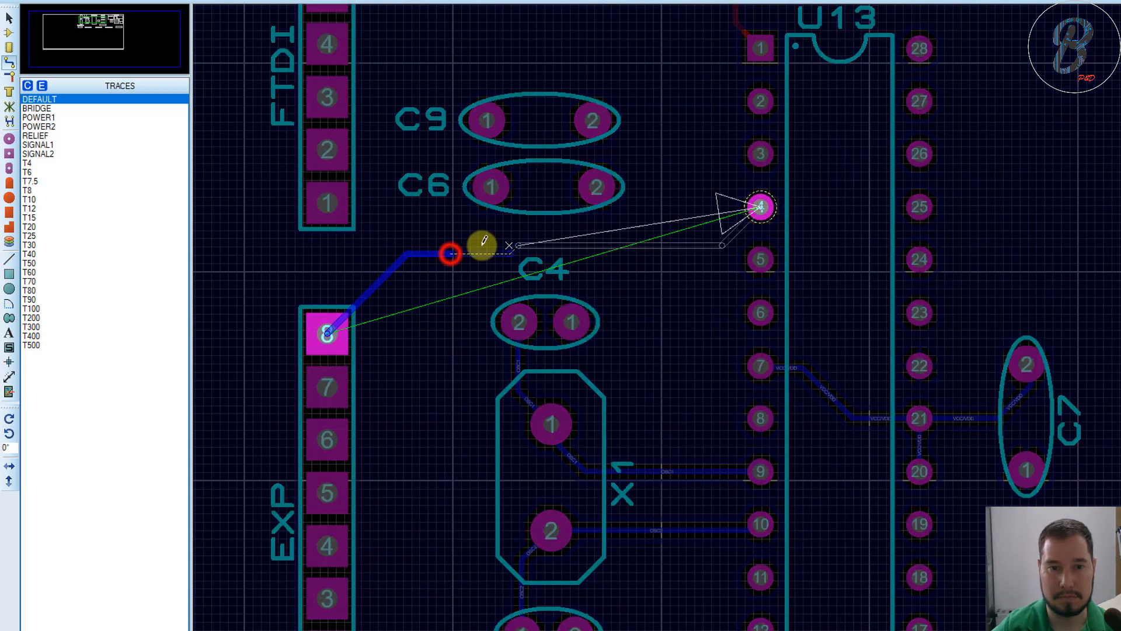
pyautogui.click(398, 309)
pyautogui.click(438, 223)
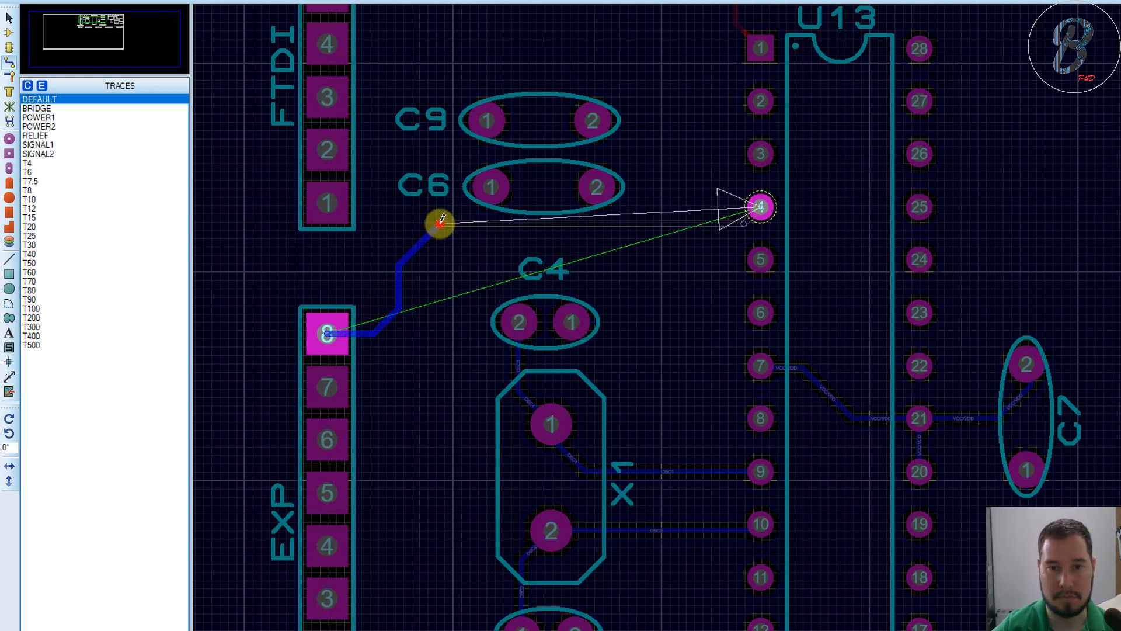
pyautogui.click(719, 207)
pyautogui.click(781, 206)
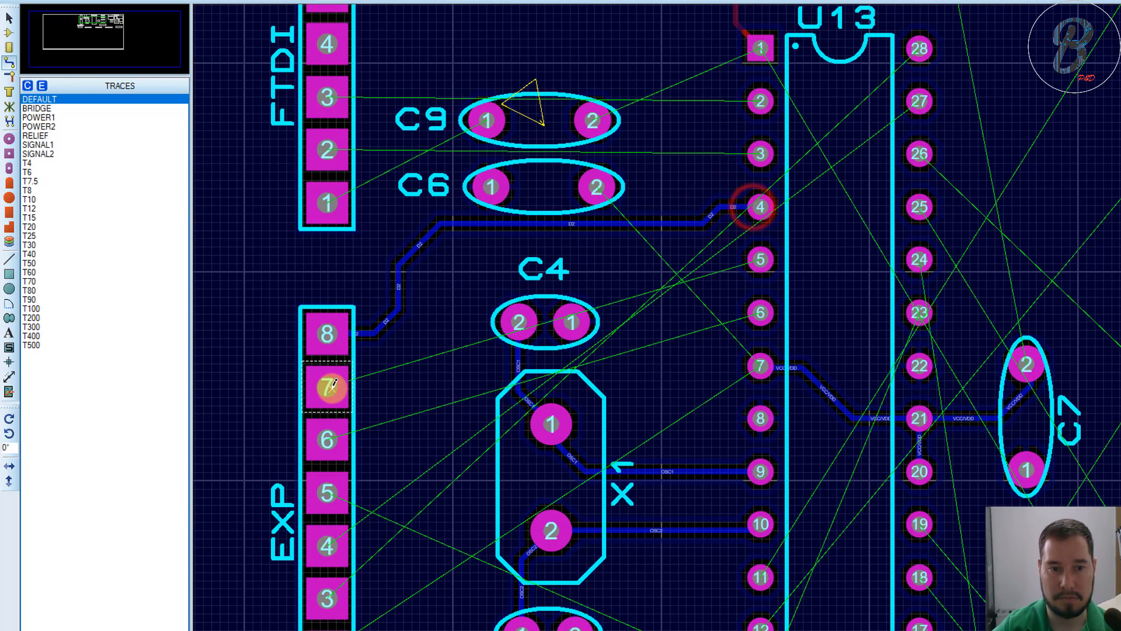
# Step: Route a trace on the blue copper layer from EXP pin 7 to U13 pin 5, parallel to the pin 8 trace
pyautogui.click(327, 387)
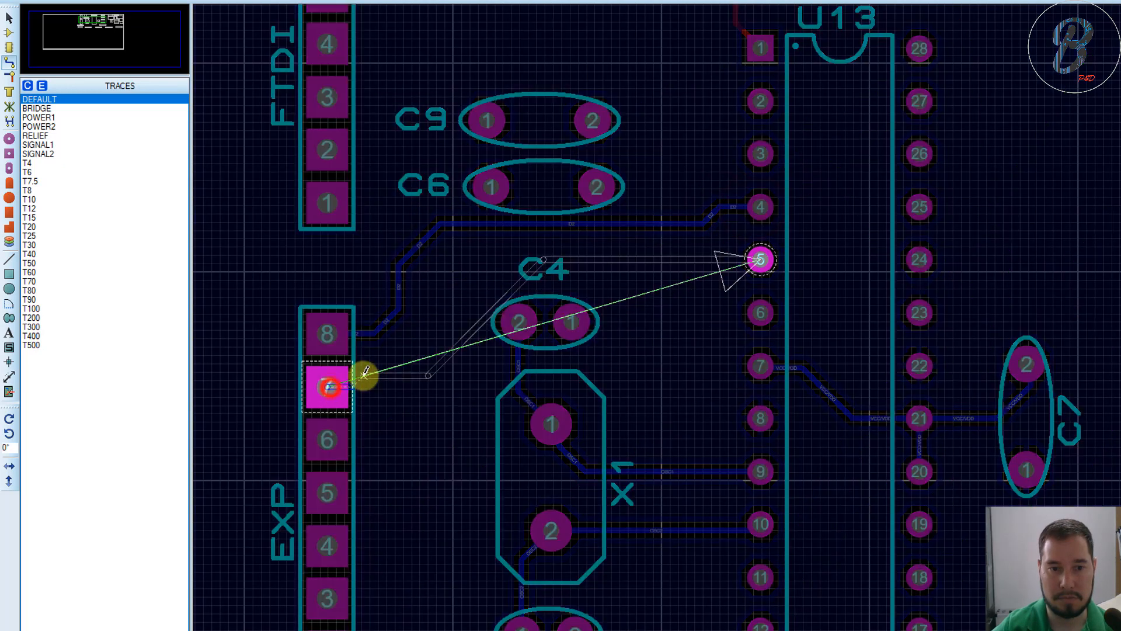
pyautogui.click(412, 282)
pyautogui.click(439, 243)
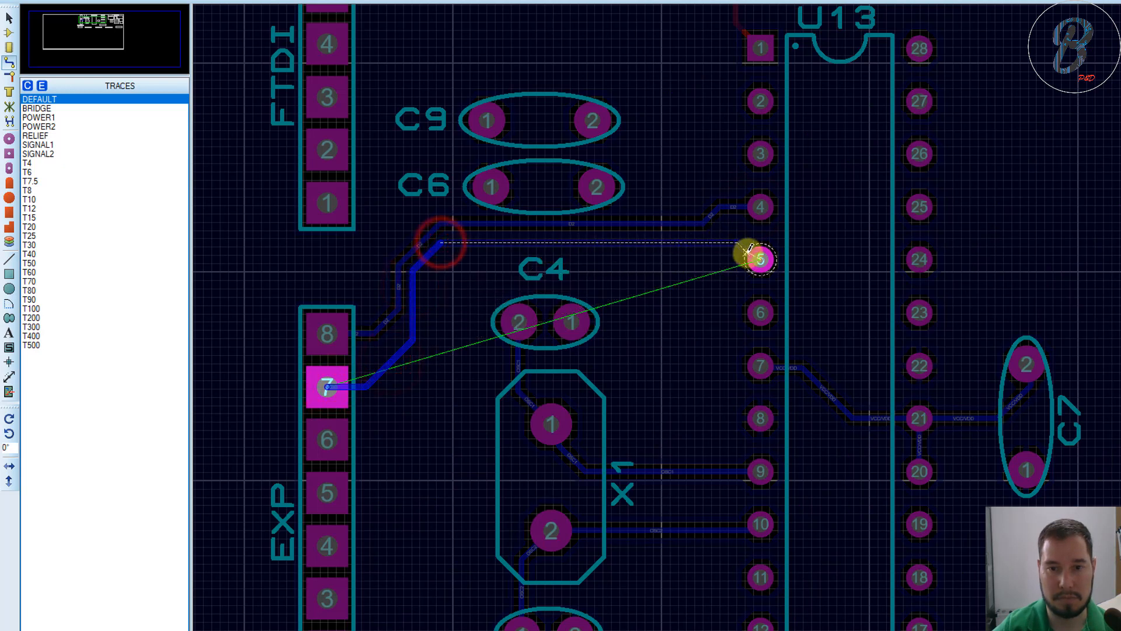
pyautogui.click(754, 256)
# Step: Route a trace on the blue copper layer from EXP pin 6 to U13 pin 6, passing above C4
pyautogui.click(327, 440)
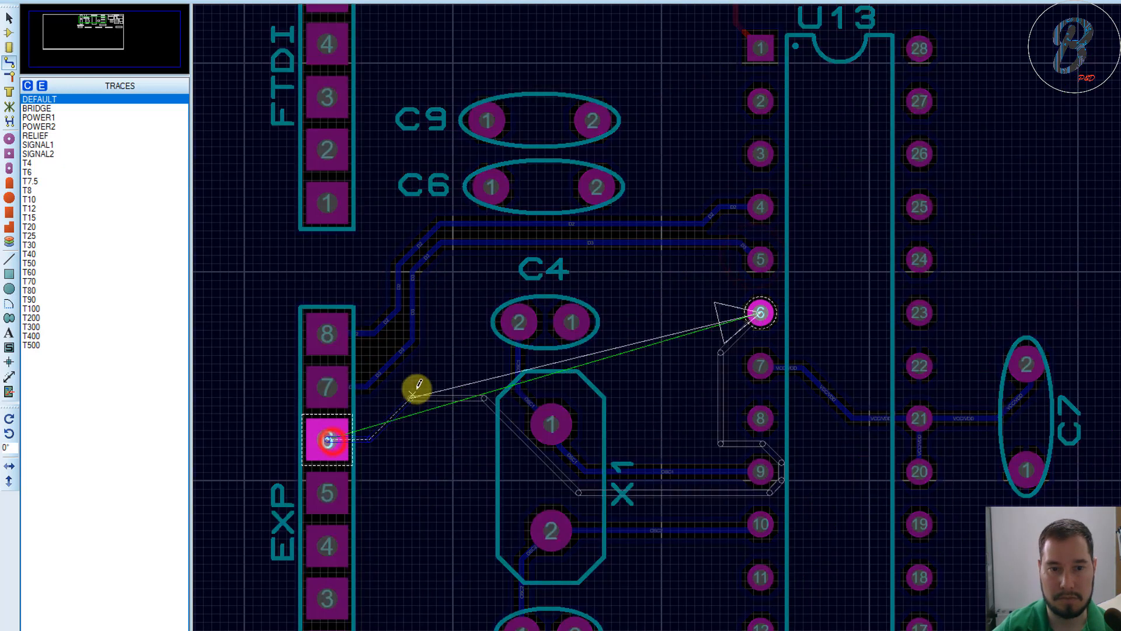
pyautogui.click(422, 359)
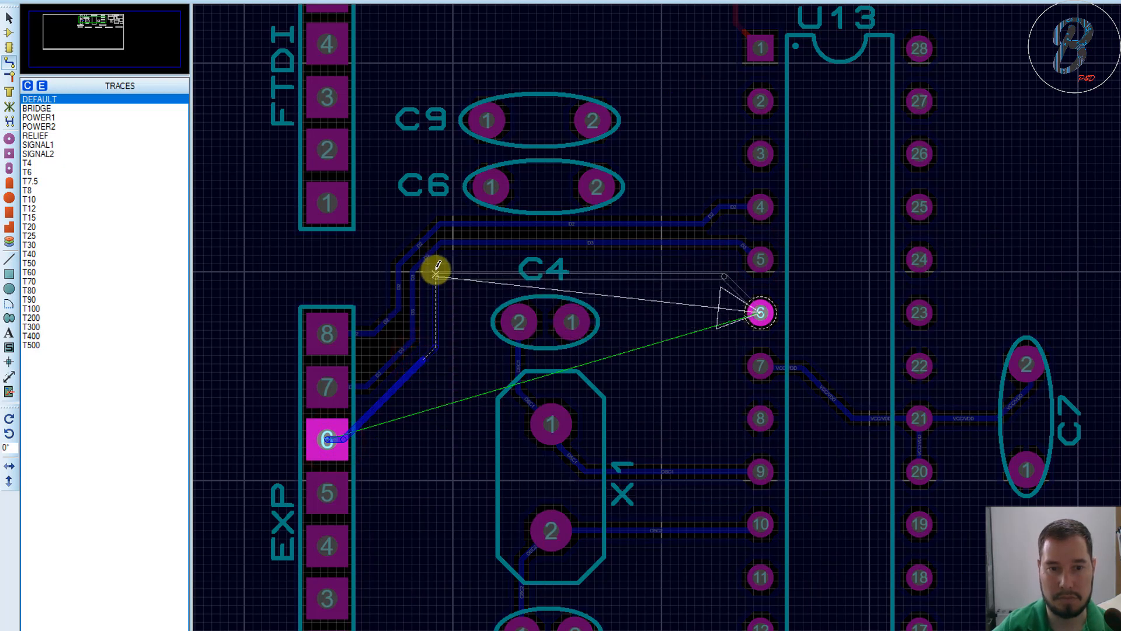
pyautogui.click(430, 278)
pyautogui.click(460, 250)
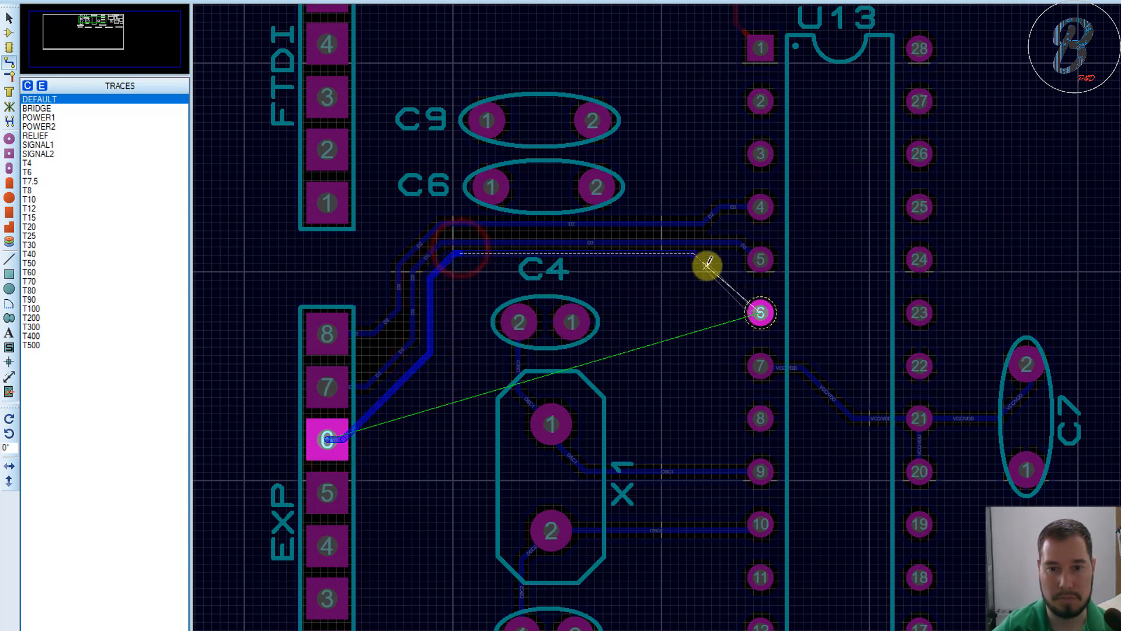
pyautogui.click(707, 264)
pyautogui.click(724, 312)
pyautogui.click(759, 312)
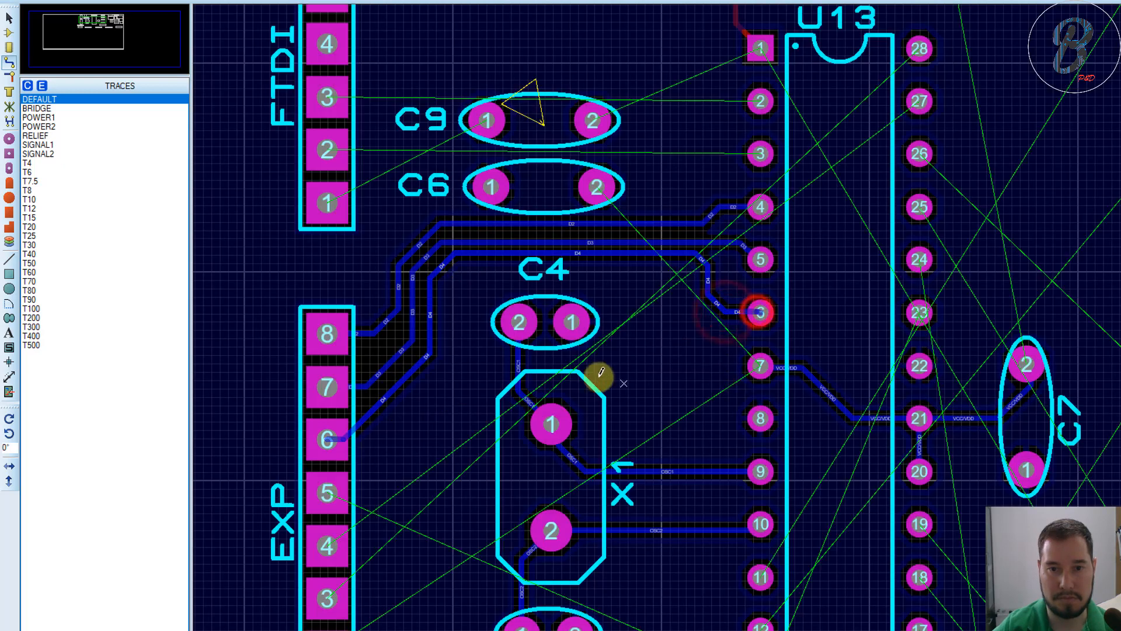
# Step: Examine the remaining unrouted connections of the EXP and FTDI headers to U13
pyautogui.moveTo(598, 376); pyautogui.dragTo(769, 321, button='middle')
pyautogui.moveTo(1043, 318); pyautogui.dragTo(764, 321, button='middle')
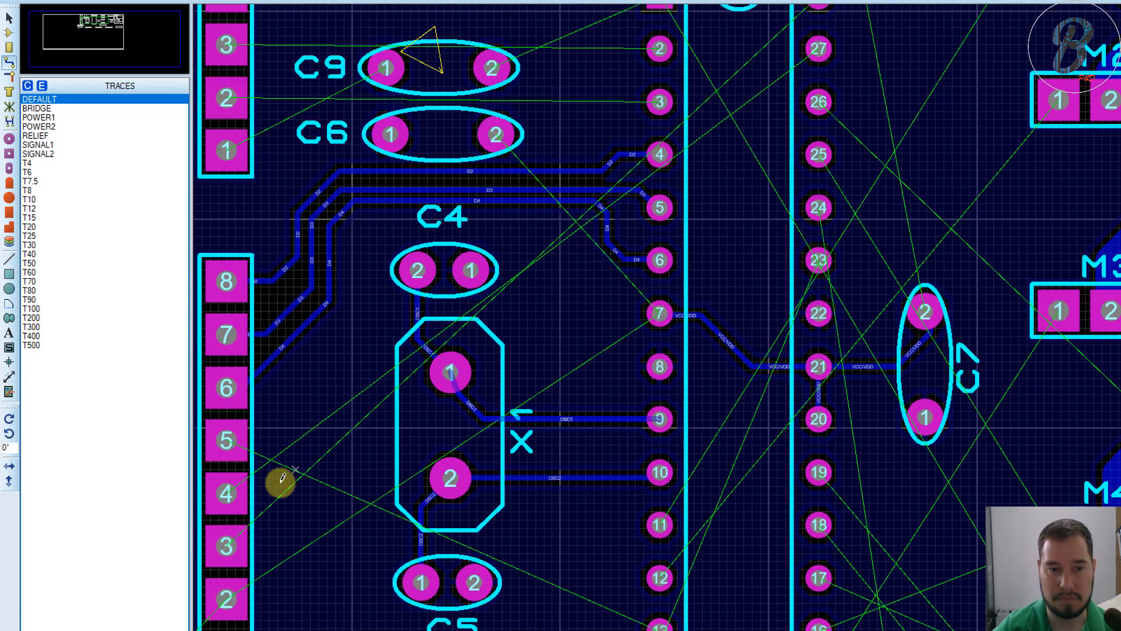
pyautogui.moveTo(262, 518); pyautogui.dragTo(470, 285, button='middle')
pyautogui.click(433, 259)
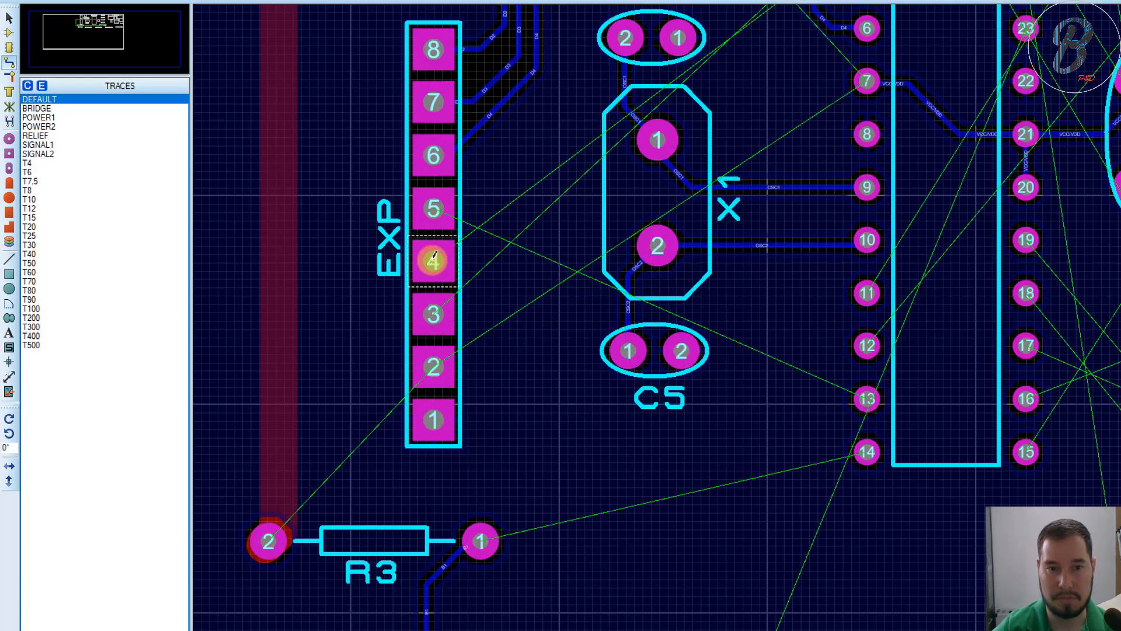
pyautogui.moveTo(774, 144); pyautogui.dragTo(766, 321, button='middle')
pyautogui.scroll(-1, 774, 201)
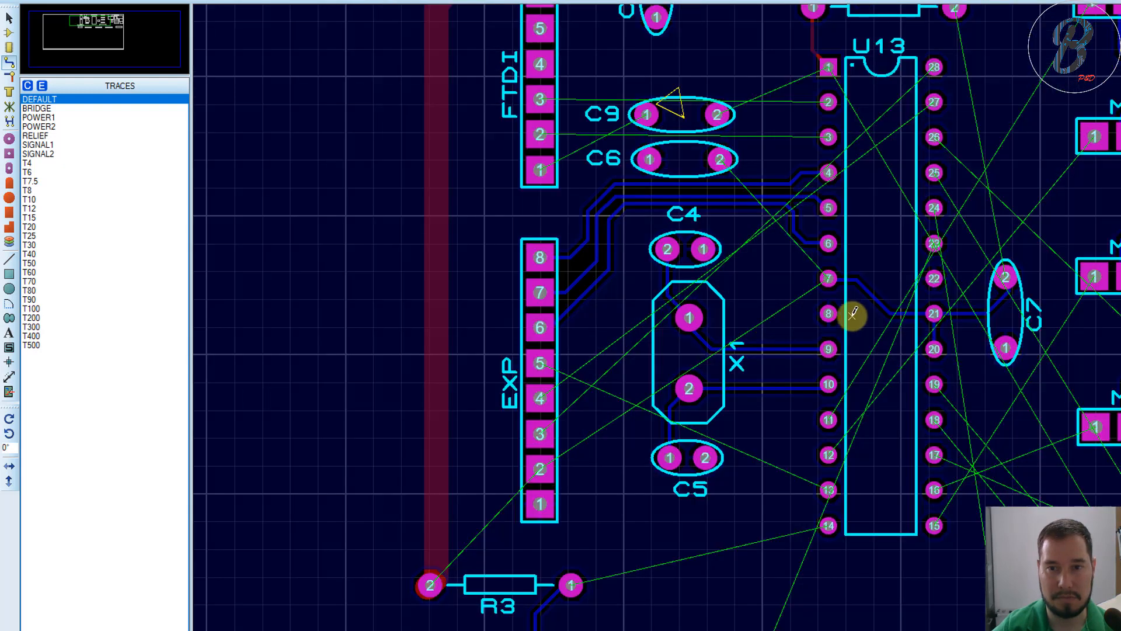
pyautogui.scroll(1, 853, 315)
pyautogui.scroll(-1, 818, 352)
pyautogui.scroll(1, 778, 168)
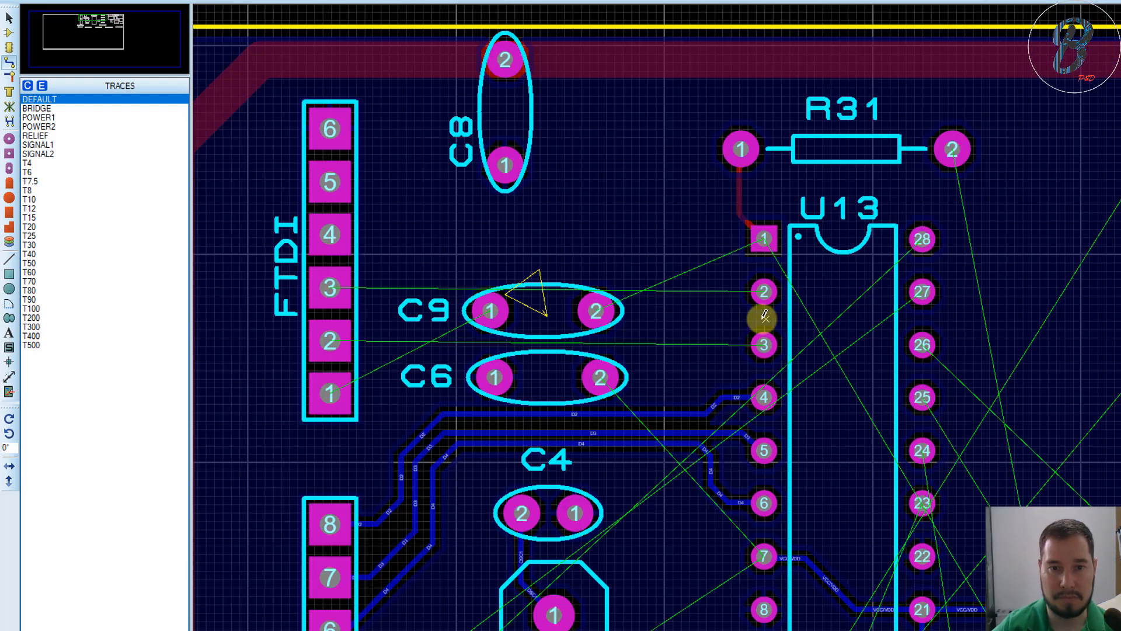
# Step: Route blue copper traces from FTDI pin 3 to U13 pin 2 and from FTDI pin 2 to U13 pin 3
pyautogui.click(328, 283)
pyautogui.click(416, 264)
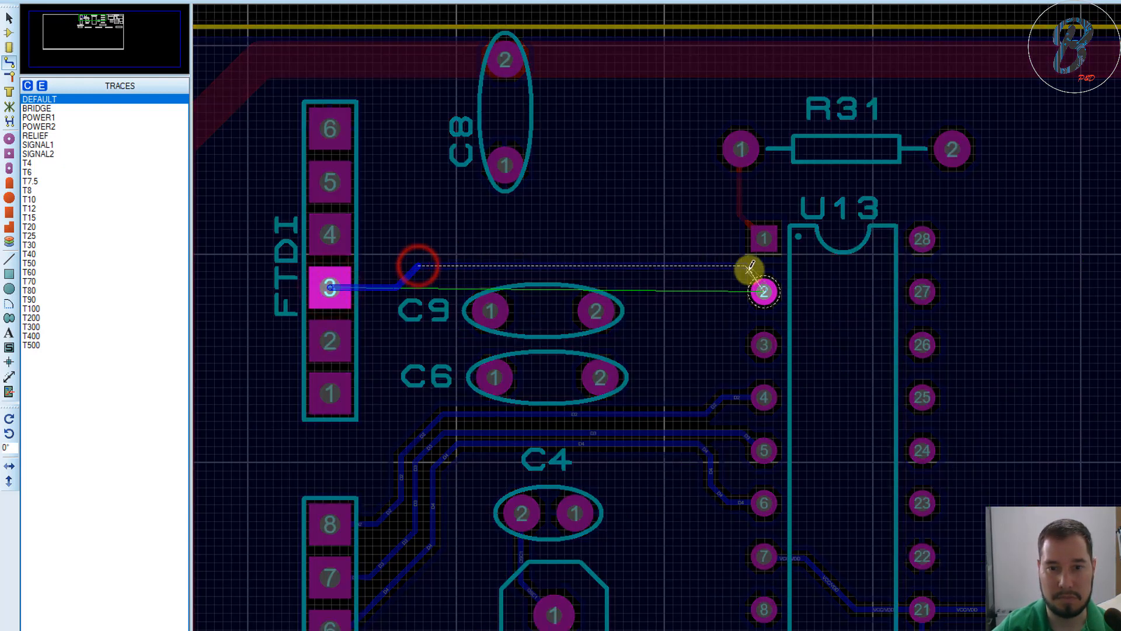
pyautogui.click(764, 290)
pyautogui.click(331, 341)
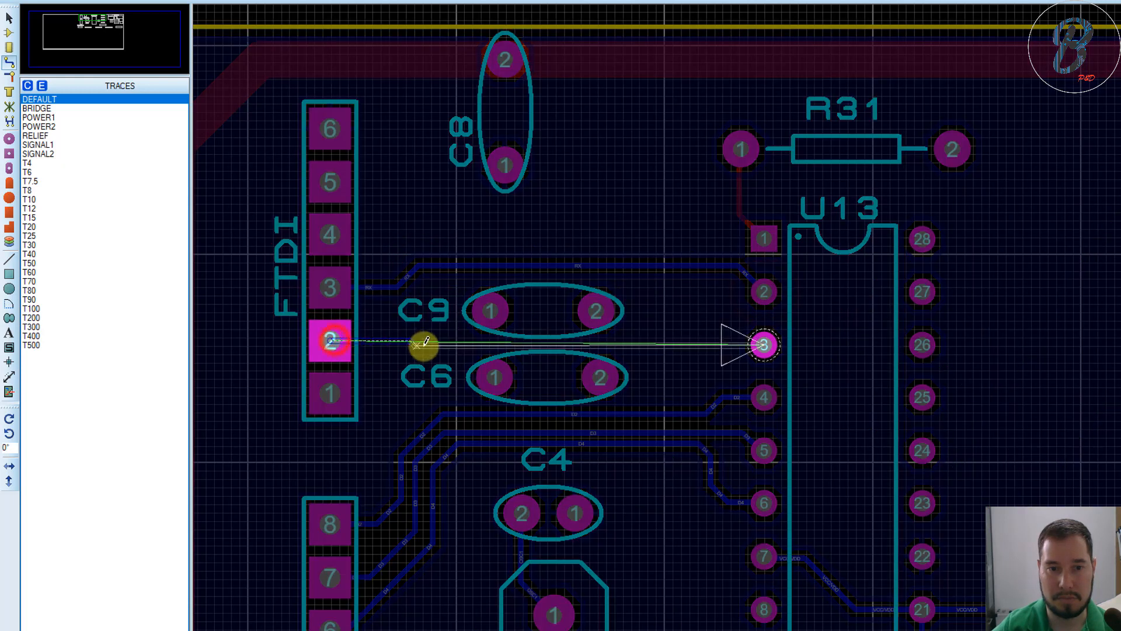
pyautogui.click(467, 345)
pyautogui.click(763, 345)
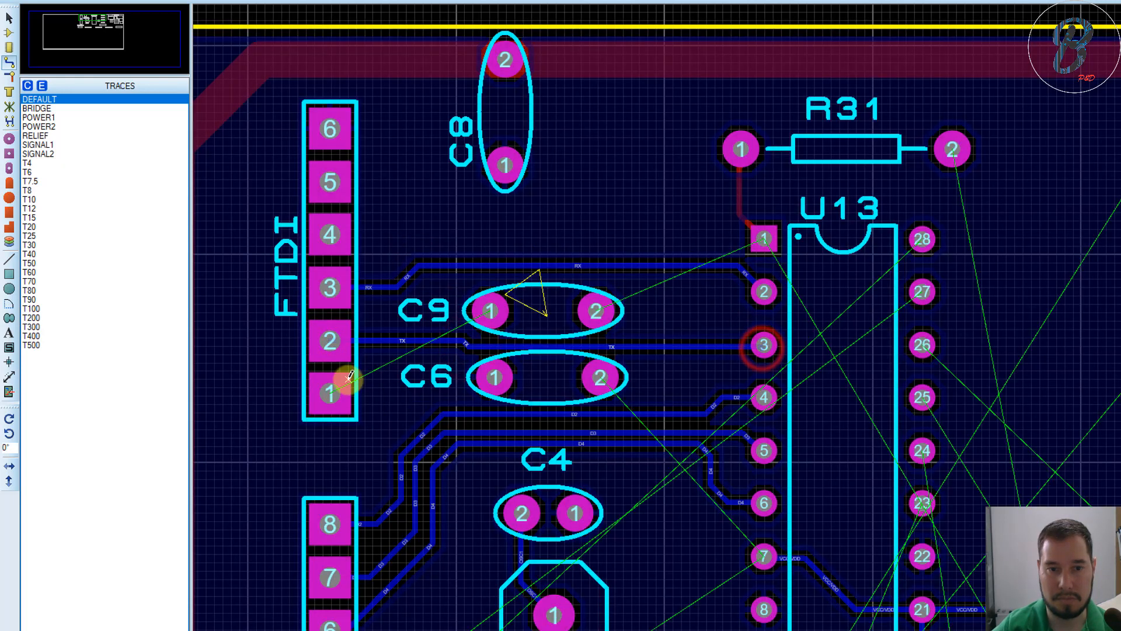
# Step: Route a trace on the red copper layer from C9 pin 1 to FTDI pin 1
pyautogui.click(491, 311)
pyautogui.click(419, 345)
pyautogui.click(408, 391)
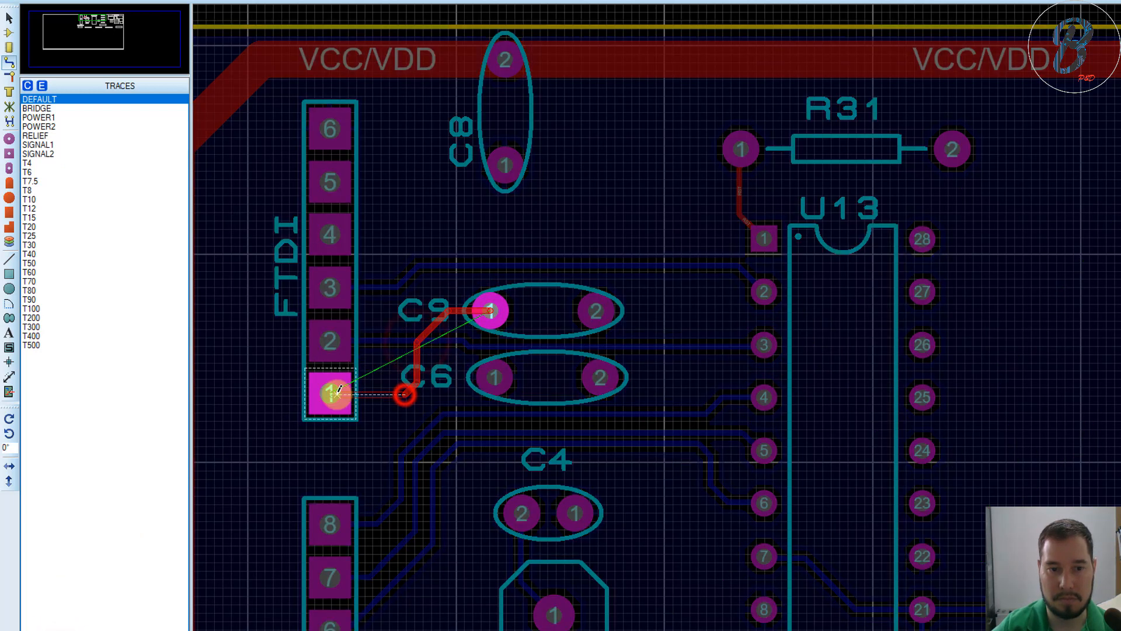
pyautogui.click(330, 393)
# Step: Route a trace on the red copper layer from C9 pin 2 to U13 pin 1
pyautogui.click(599, 310)
pyautogui.click(696, 282)
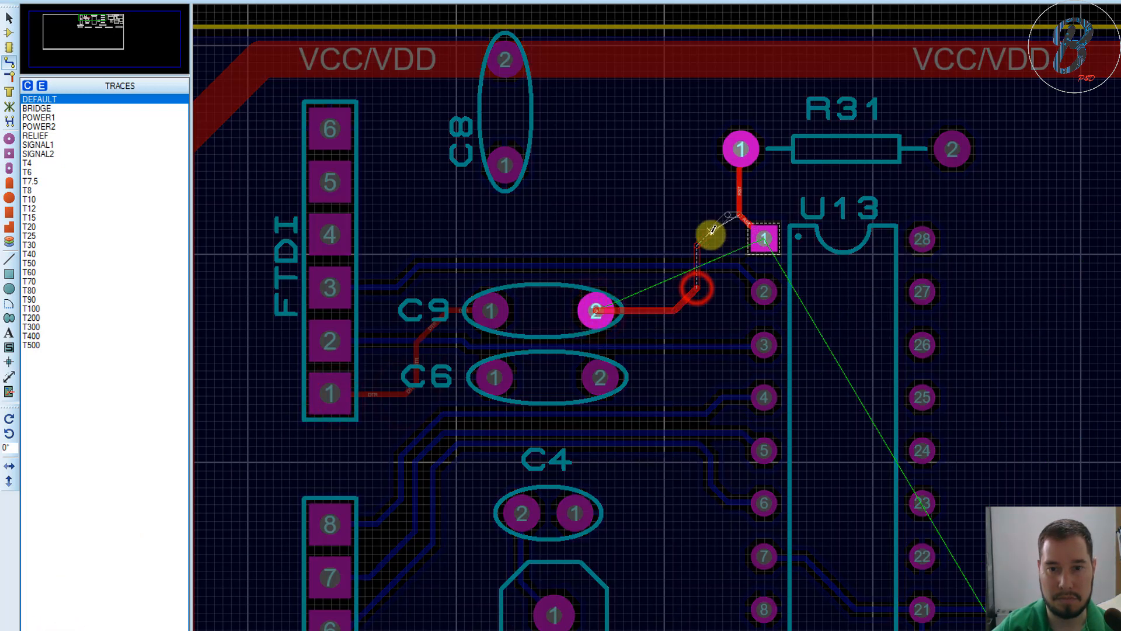
pyautogui.click(711, 242)
pyautogui.click(765, 239)
# Step: Change the blue VCC/VDD traces joining U13 pins 7, 21 and 20 and C7 pin 2 to a much wider trace style
pyautogui.scroll(-3, 768, 236)
pyautogui.scroll(3, 829, 437)
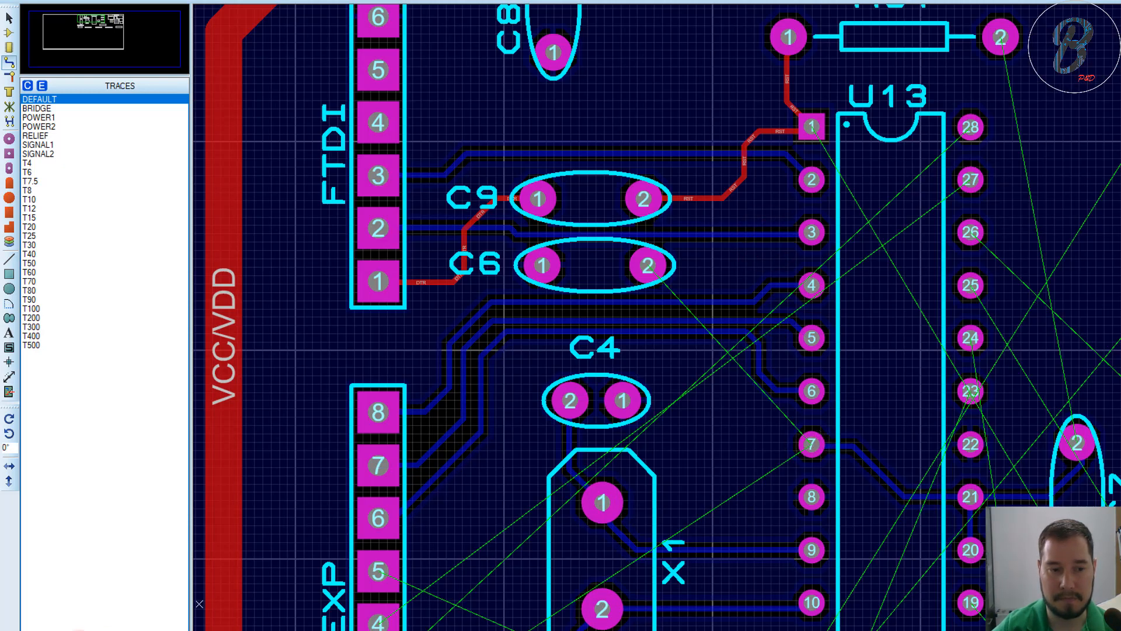
pyautogui.click(79, 630)
pyautogui.rightClick(868, 453)
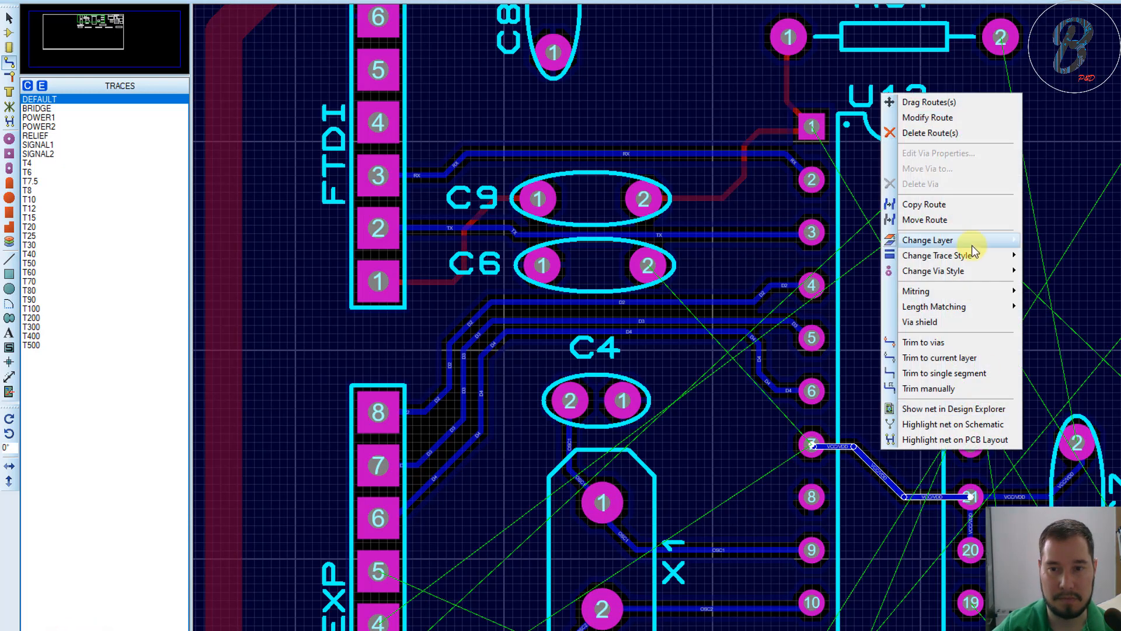
pyautogui.moveTo(971, 253)
pyautogui.click(1039, 293)
pyautogui.rightClick(1048, 495)
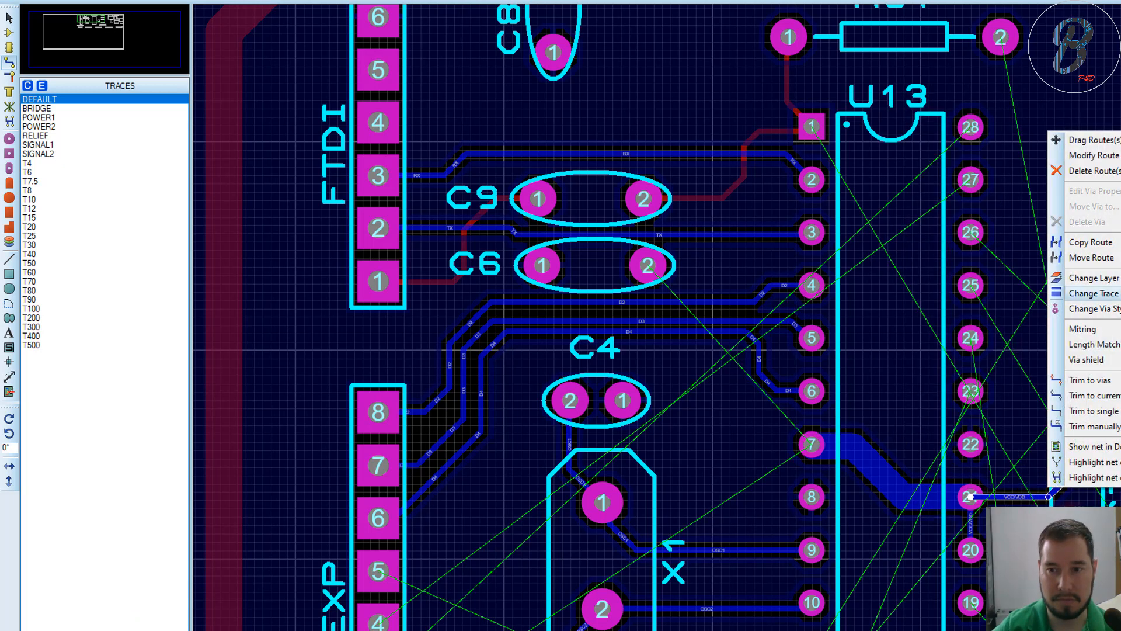
pyautogui.click(970, 521)
pyautogui.rightClick(970, 521)
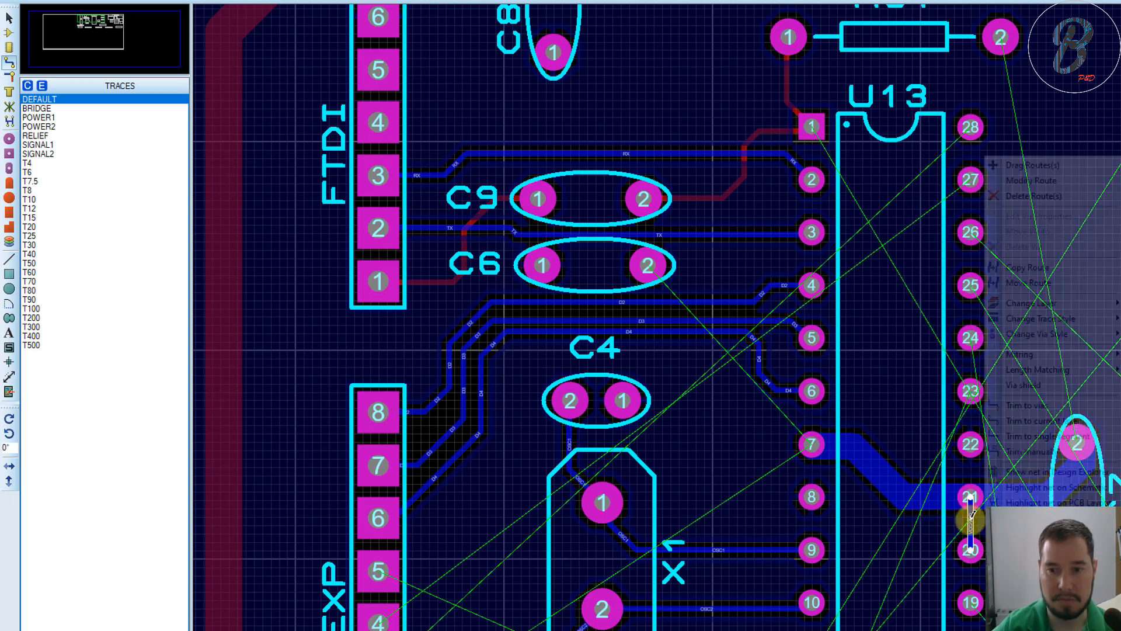
pyautogui.click(1119, 359)
pyautogui.click(849, 398)
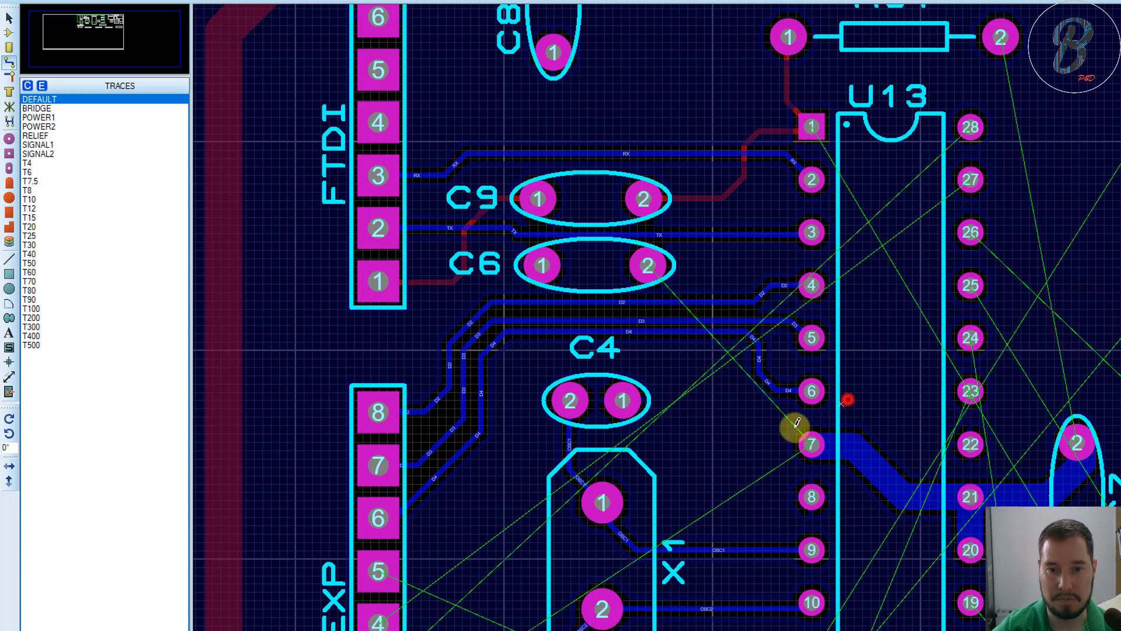
# Step: Route VCC/VDD on the red copper layer from U13 pin 7 between C6 and C4 to the wide vertical VCC/VDD trace
pyautogui.scroll(-1, 756, 415)
pyautogui.scroll(1, 767, 320)
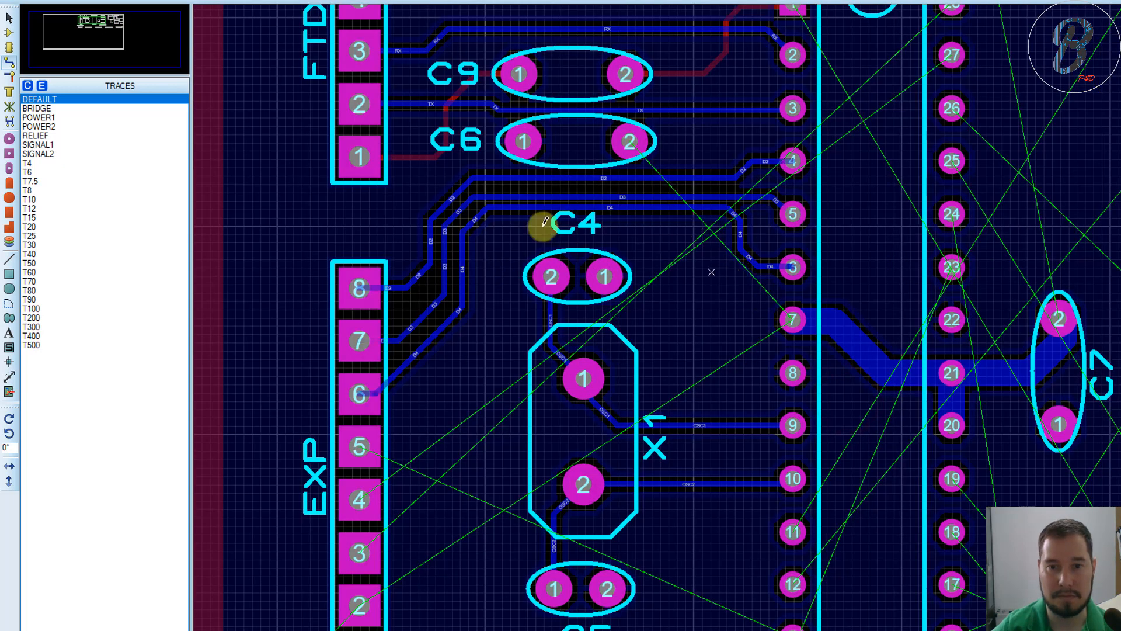
pyautogui.click(792, 319)
pyautogui.click(702, 299)
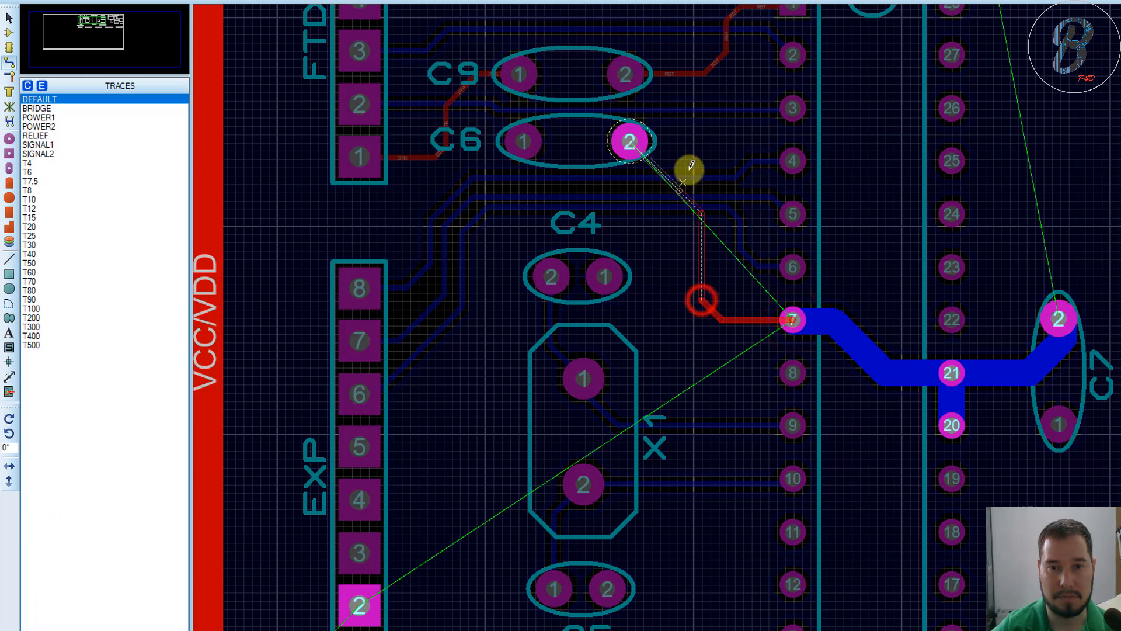
pyautogui.click(675, 138)
pyautogui.moveTo(737, 207); pyautogui.dragTo(687, 193)
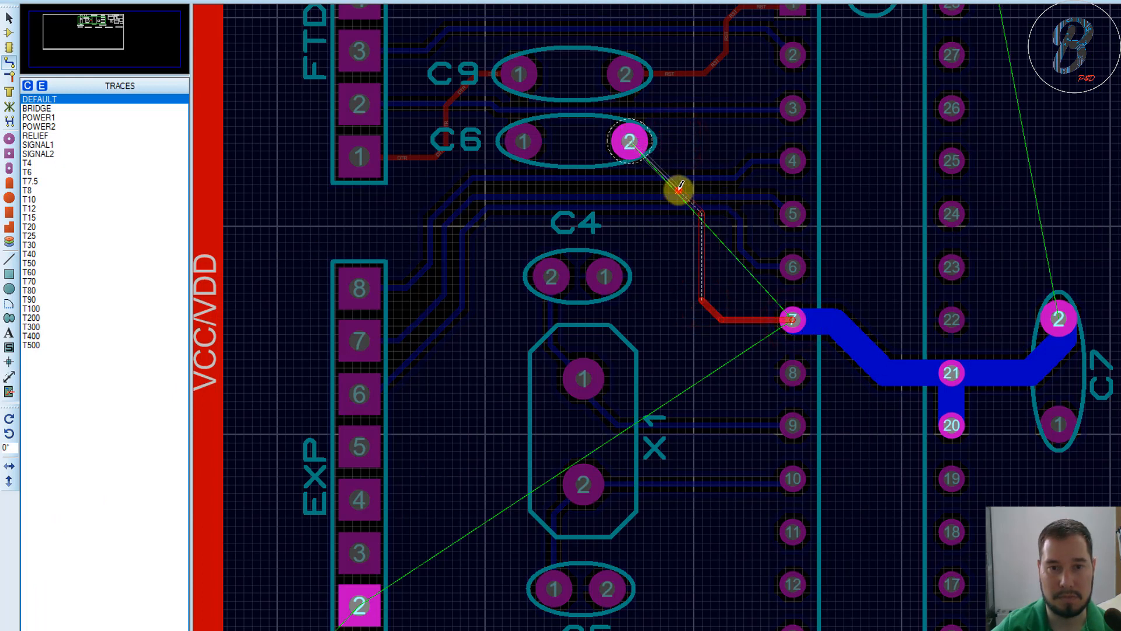
pyautogui.click(677, 188)
pyautogui.click(401, 216)
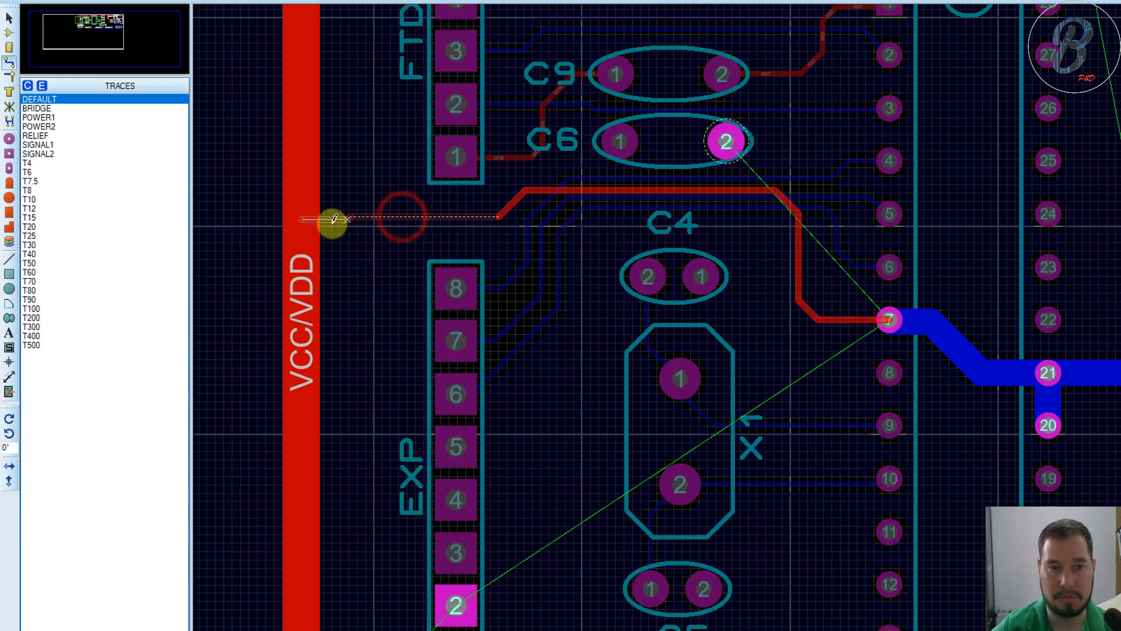
pyautogui.click(302, 214)
# Step: Change the red VCC/VDD trace between U13 pin 7 and the vertical supply trace to a wider trace style
pyautogui.rightClick(405, 215)
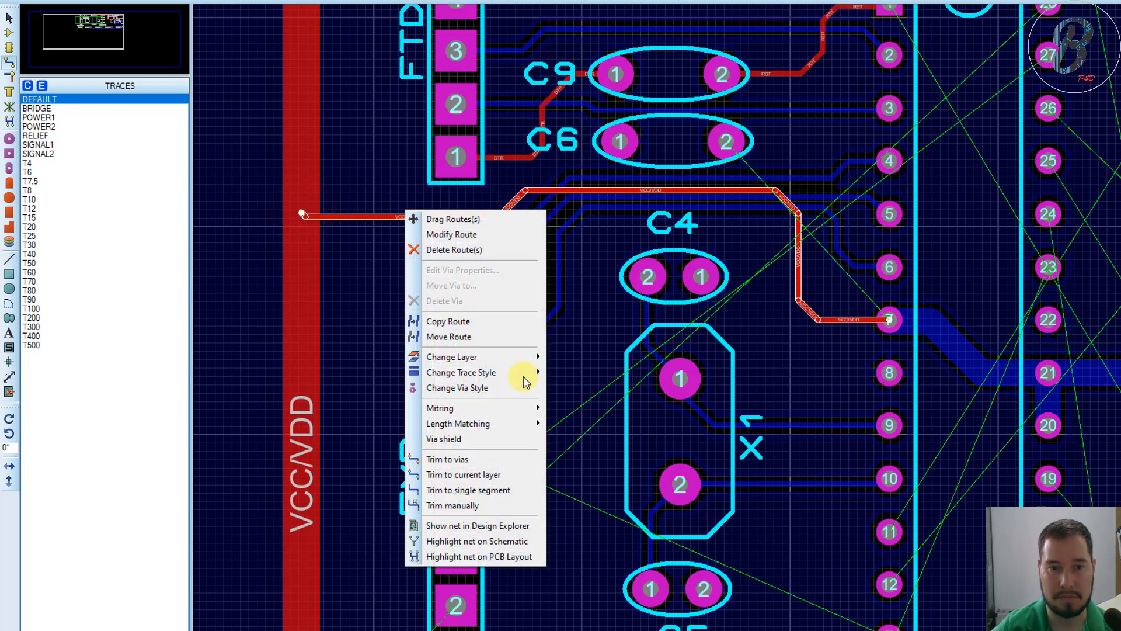
pyautogui.click(524, 374)
pyautogui.click(593, 237)
pyautogui.click(786, 142)
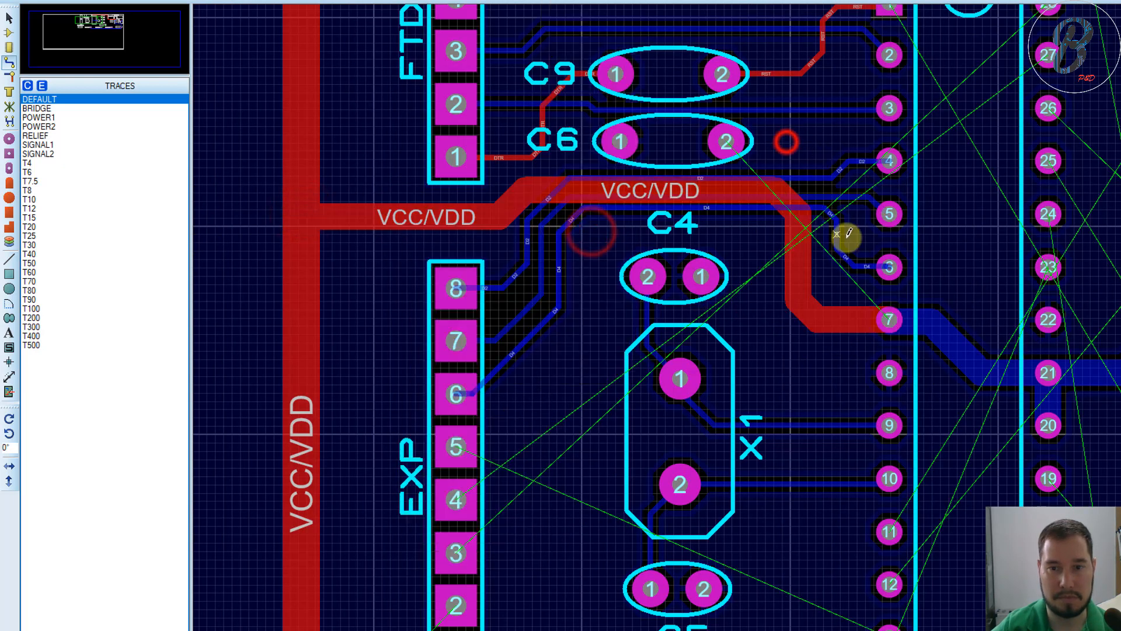
# Step: Route a red trace from C6 pin 2 to the wide VCC/VDD trace below it and give it a wider trace style
pyautogui.click(725, 143)
pyautogui.click(723, 188)
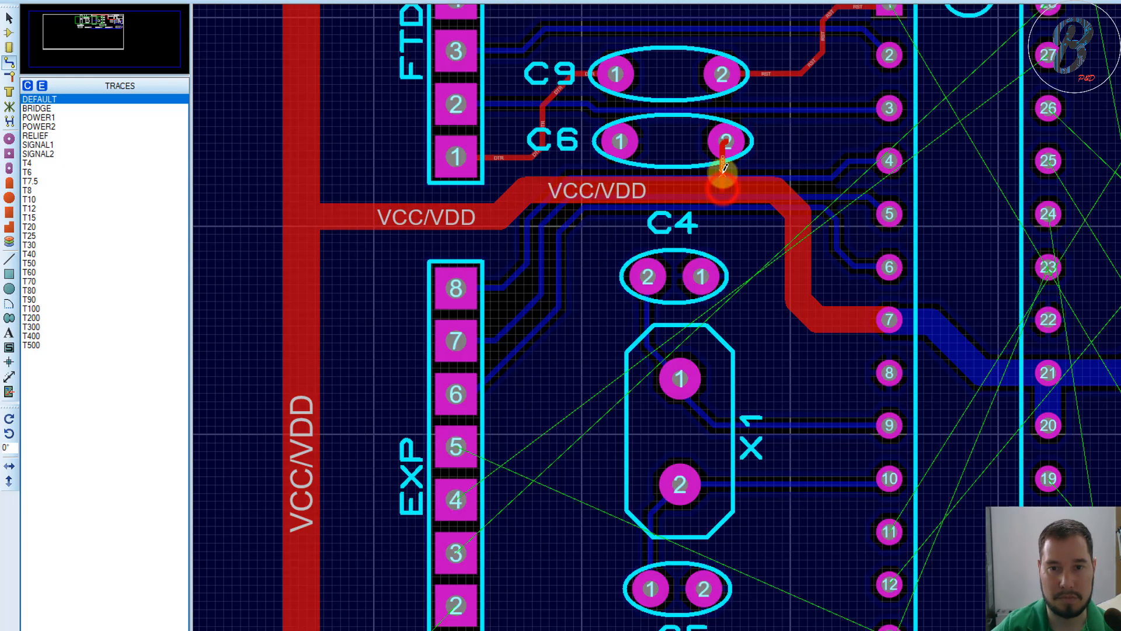
pyautogui.rightClick(724, 168)
pyautogui.click(774, 328)
pyautogui.click(927, 532)
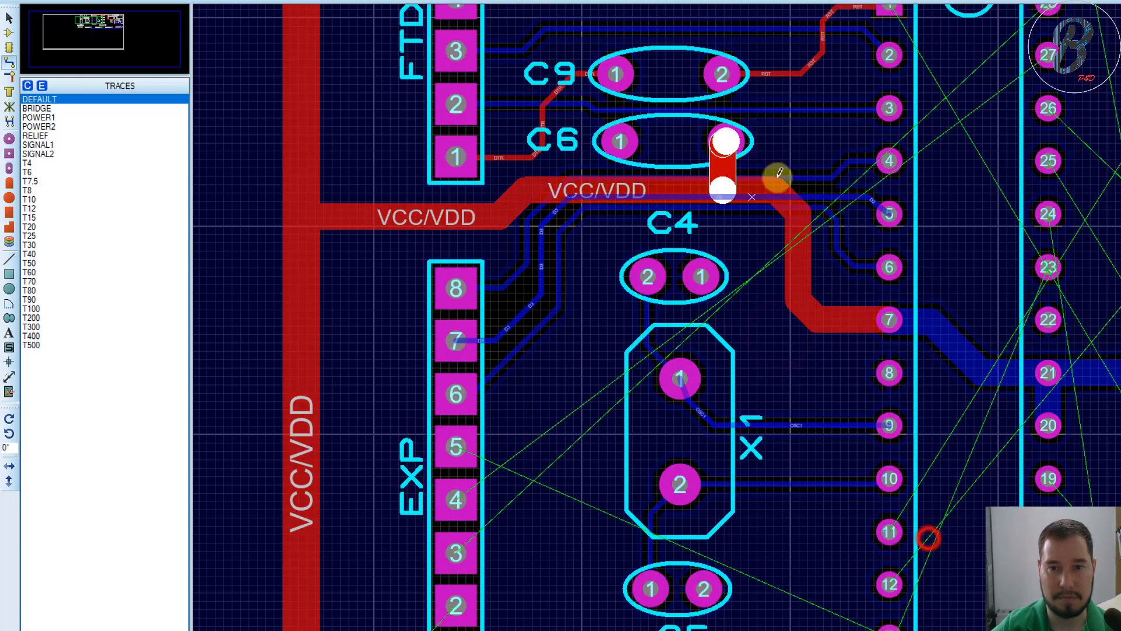
pyautogui.scroll(-4, 779, 173)
pyautogui.scroll(3, 832, 344)
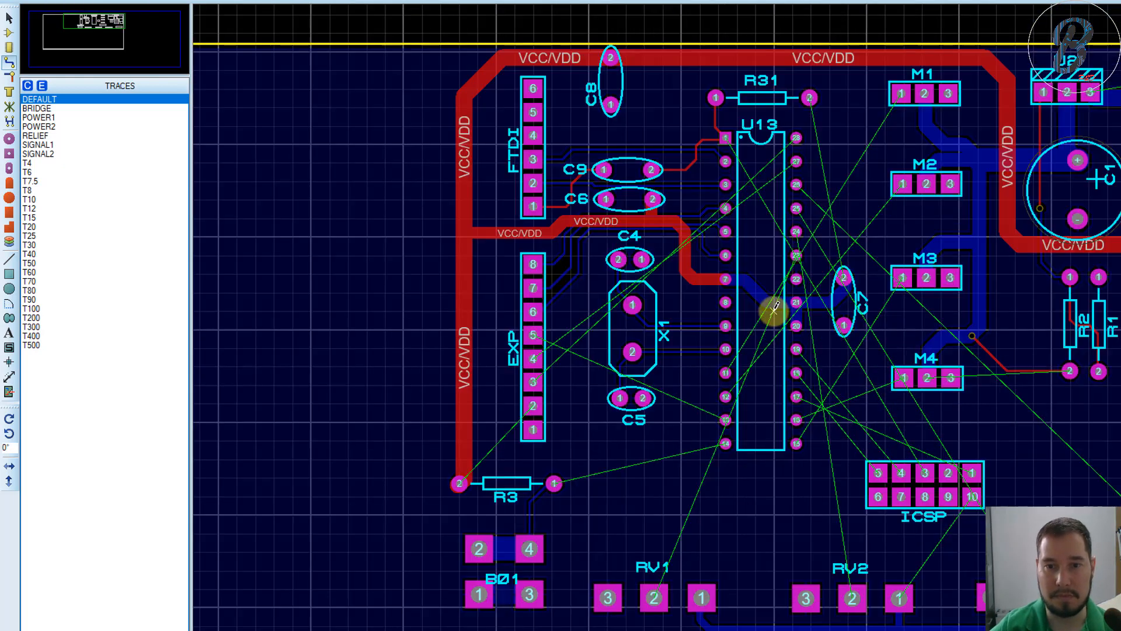
pyautogui.scroll(1, 775, 308)
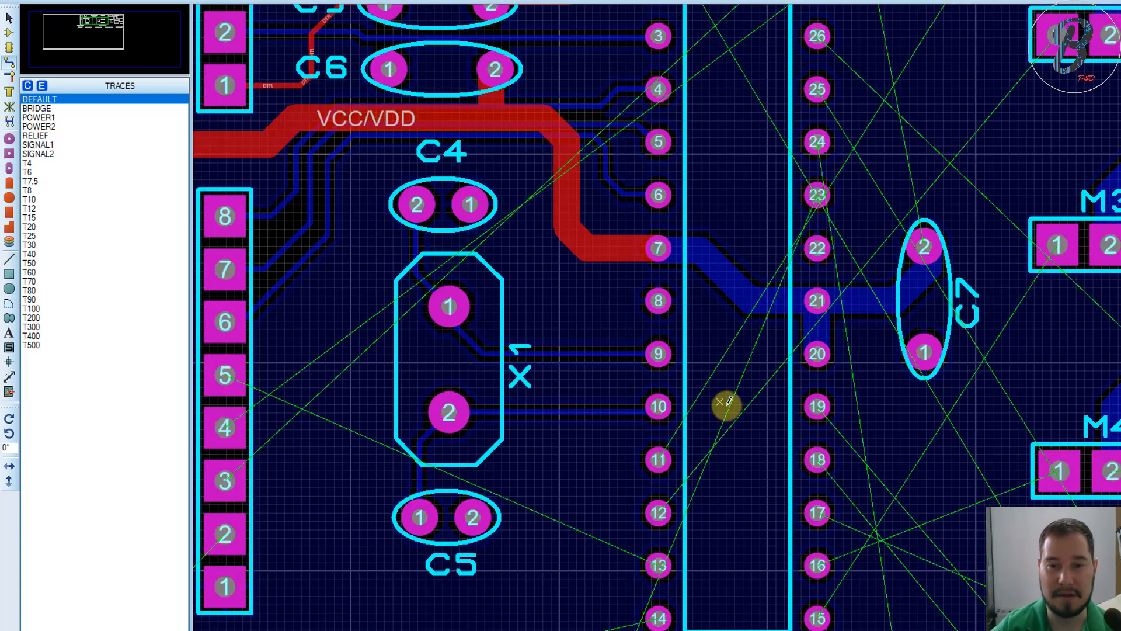
# Step: Route a blue trace from ICSP pin 5 up around U13 pins 16 and 17 to U13 pin 18
pyautogui.scroll(-2, 759, 379)
pyautogui.scroll(1, 763, 325)
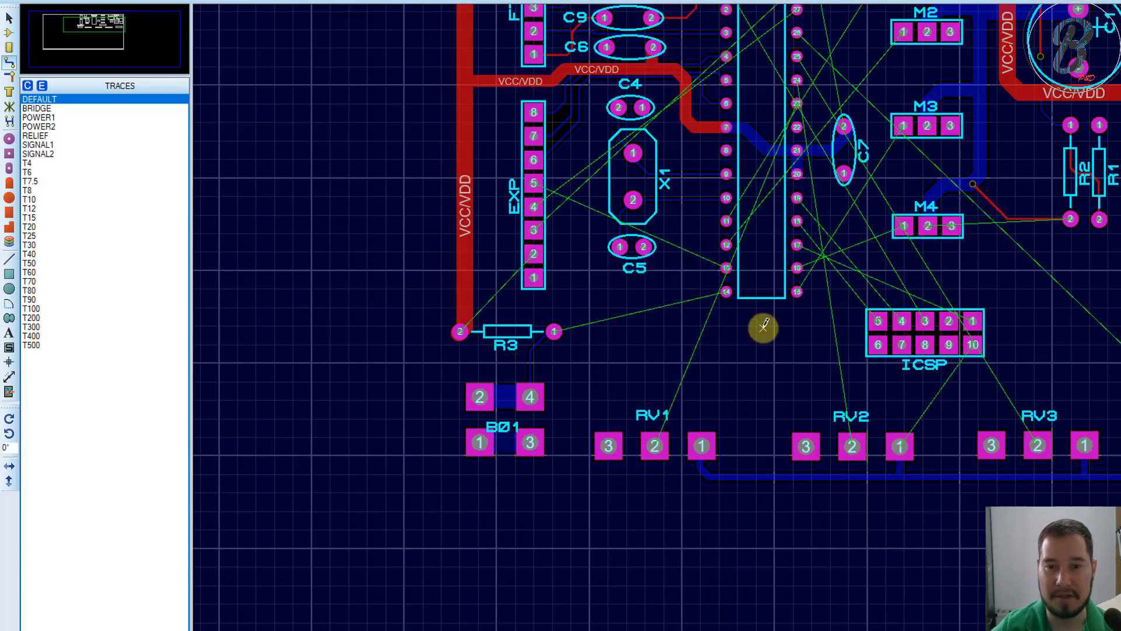
pyautogui.scroll(2, 912, 274)
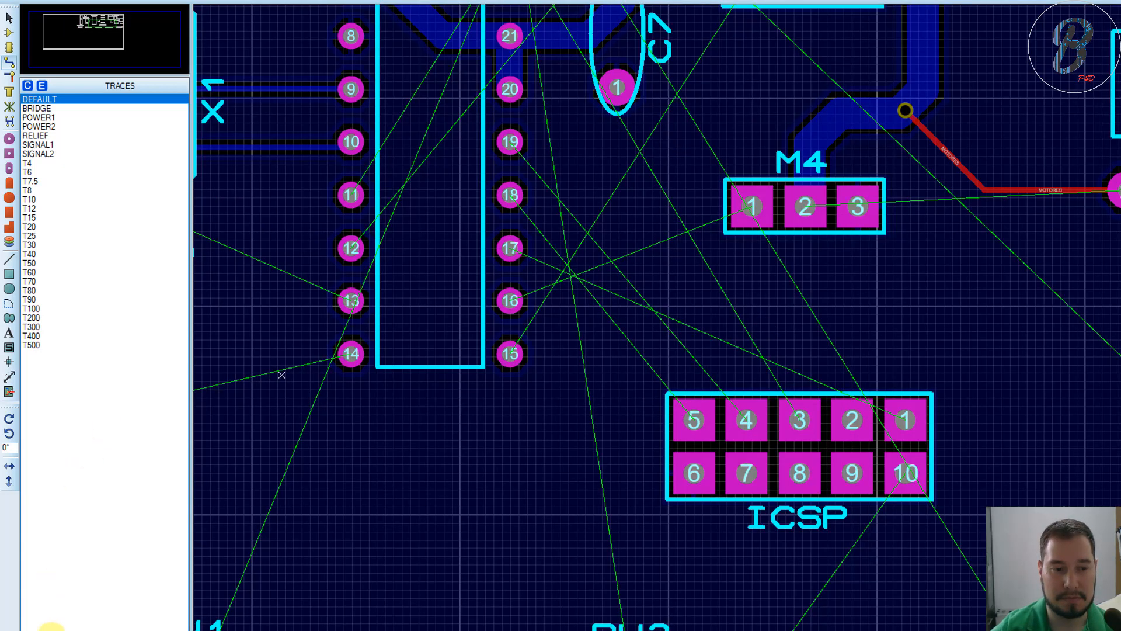
pyautogui.click(575, 362)
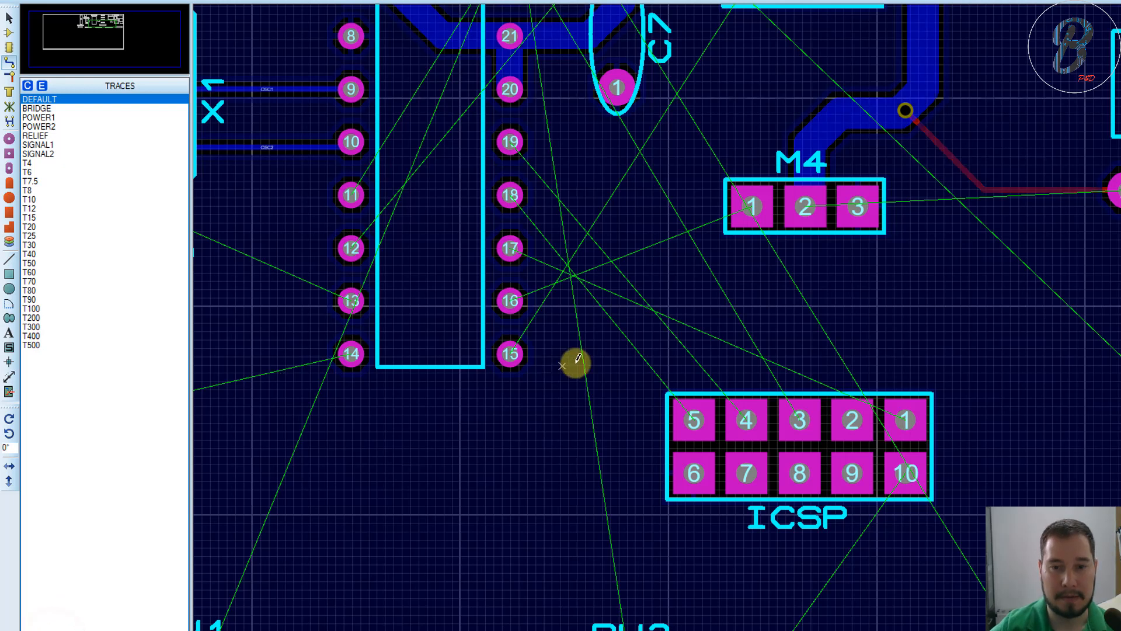
pyautogui.click(695, 418)
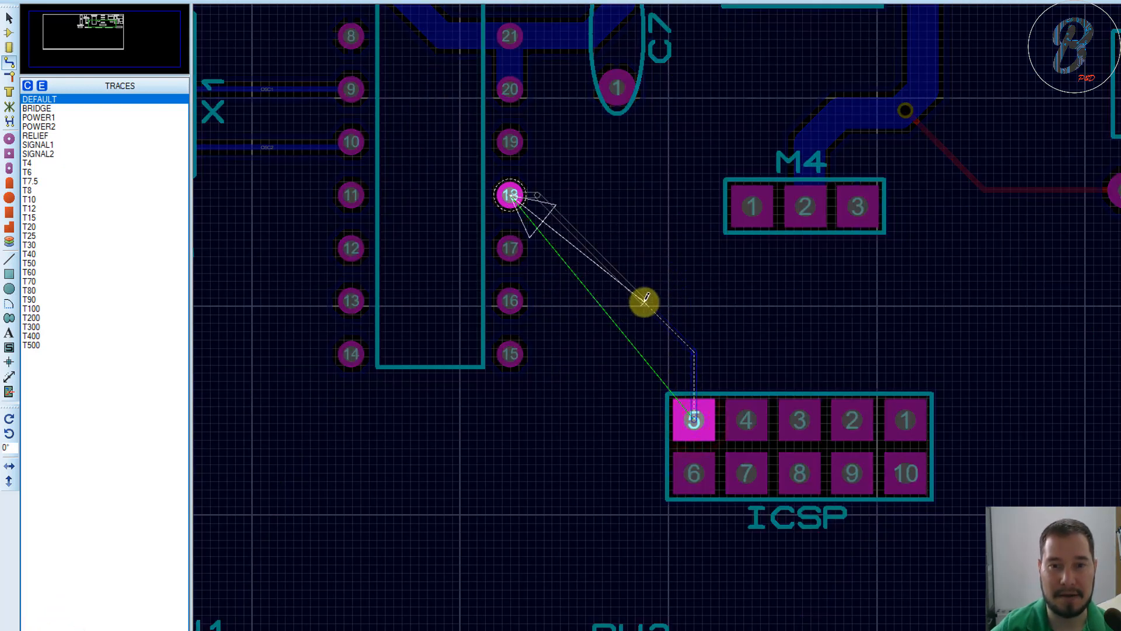
pyautogui.click(655, 322)
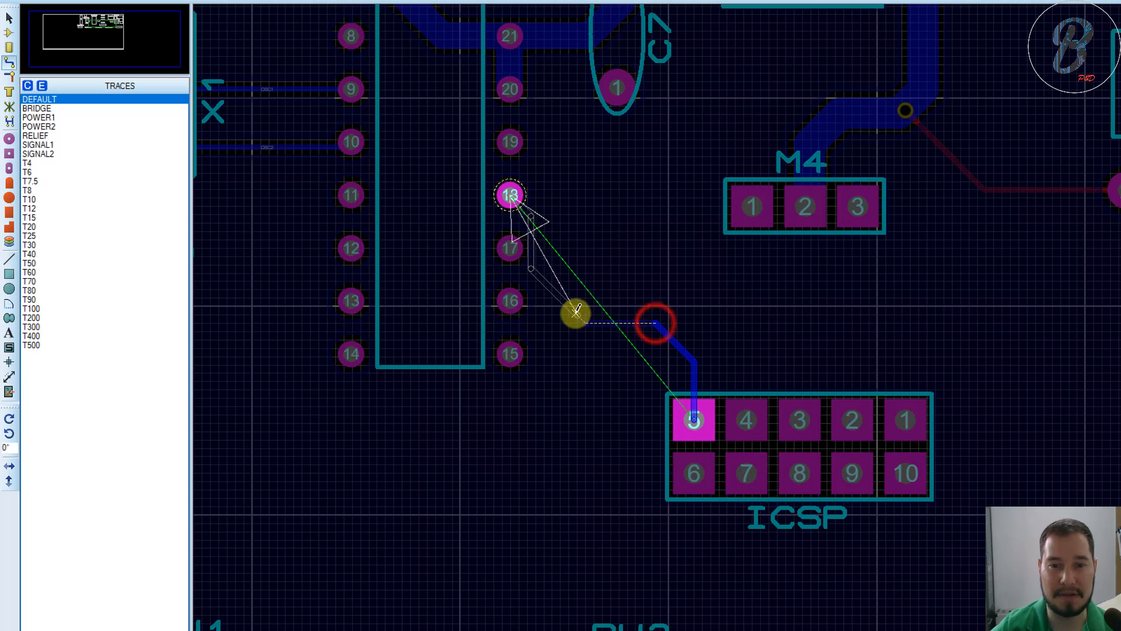
pyautogui.click(582, 305)
pyautogui.click(566, 192)
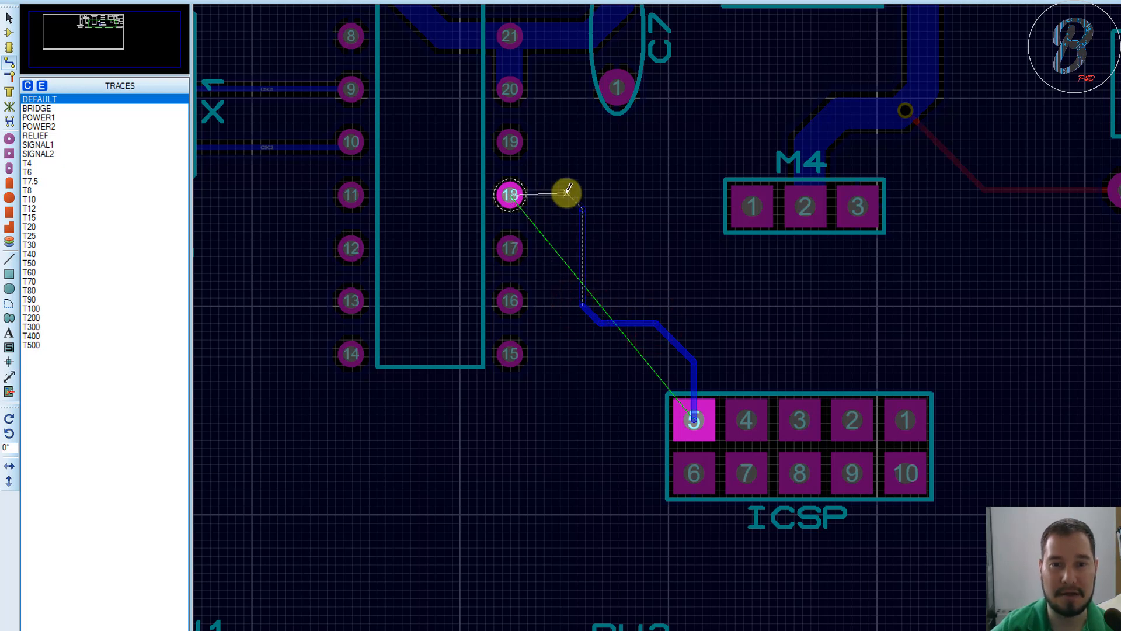
pyautogui.click(510, 194)
# Step: Route a blue trace from U13 pin 19 to ICSP pin 4, running outside the pin 18 trace
pyautogui.click(509, 142)
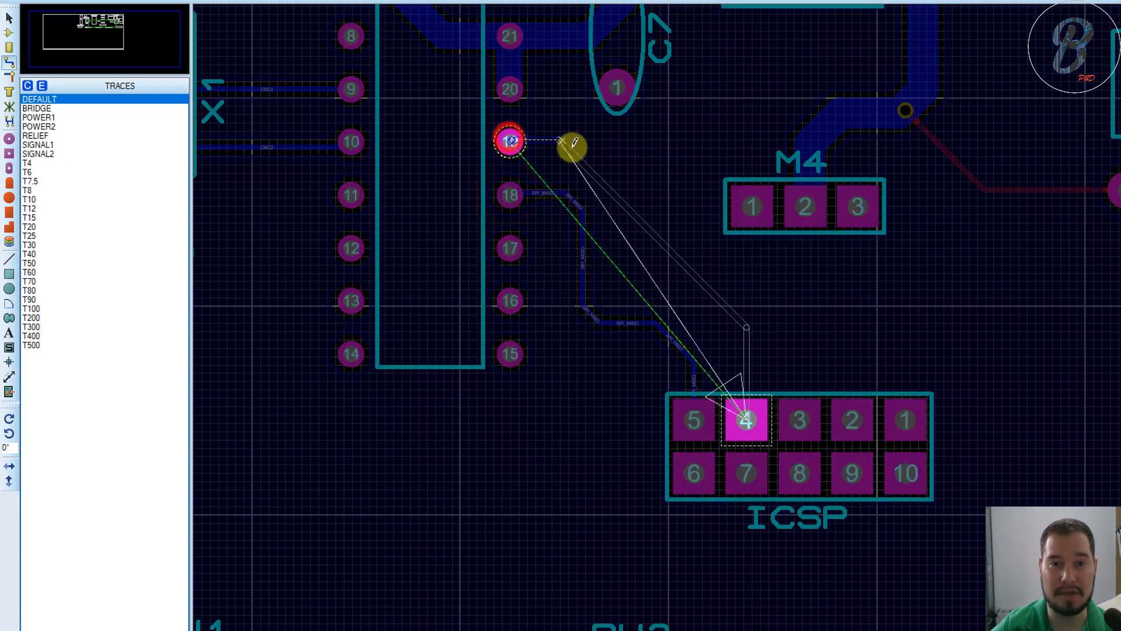
pyautogui.click(602, 164)
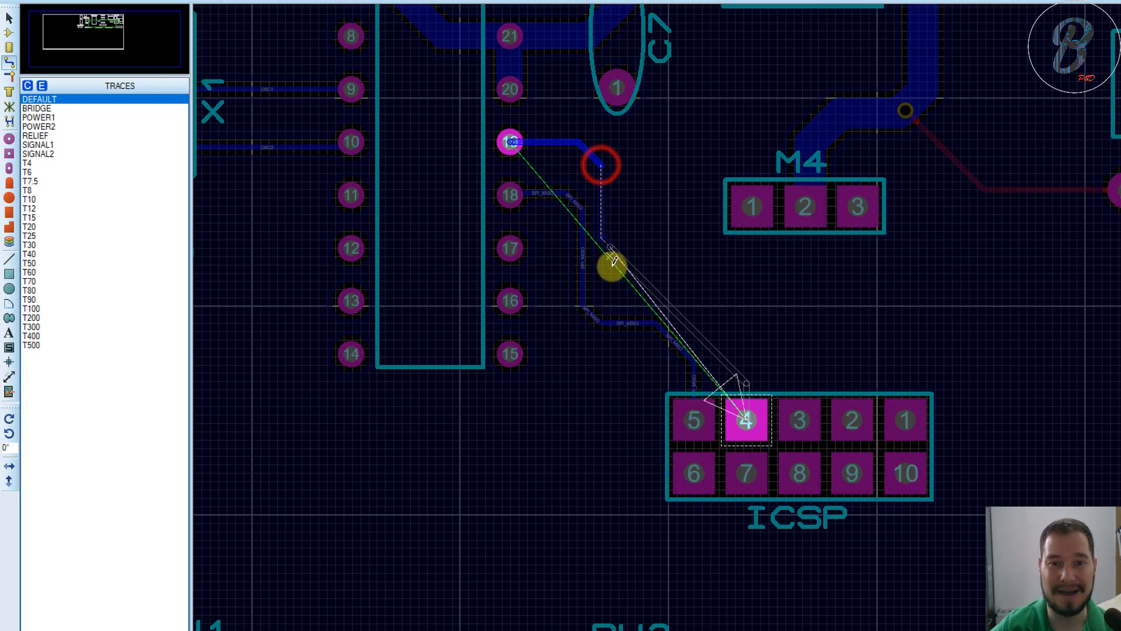
pyautogui.click(619, 294)
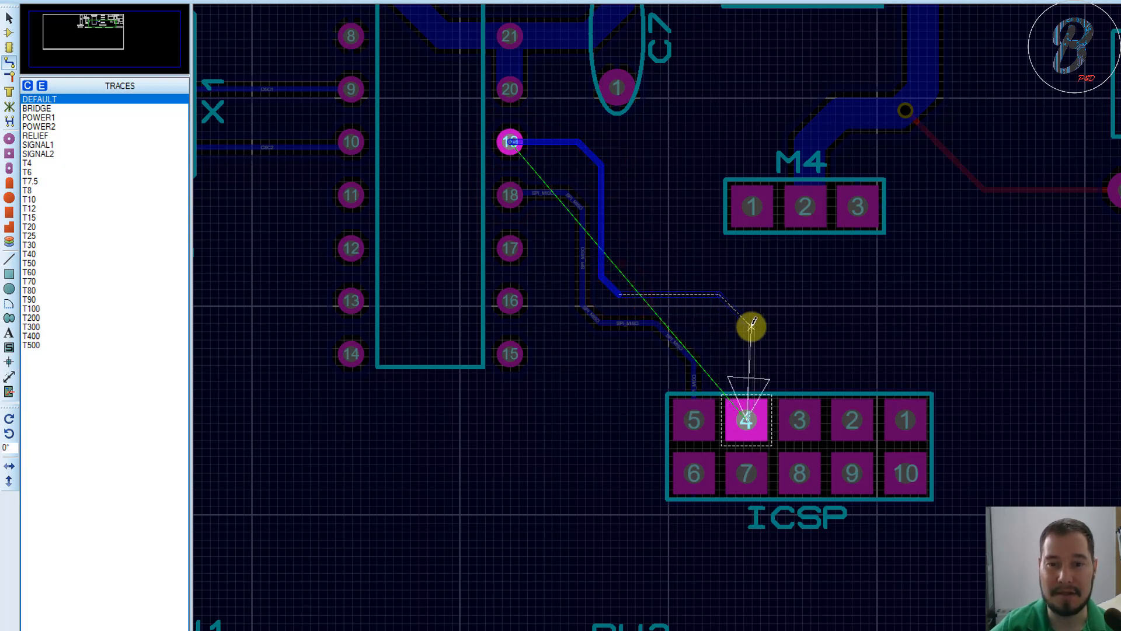
pyautogui.click(748, 424)
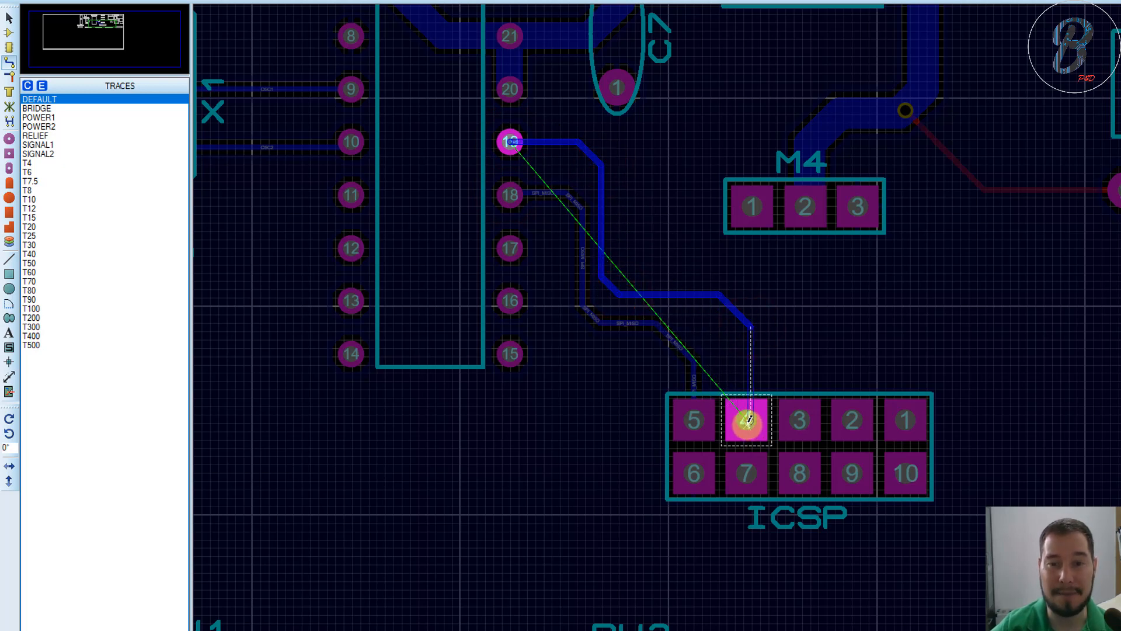
# Step: Route ICSP pin 1 toward U13 pin 17 in blue, using two vias and a red section to cross the pin 18 and 19 traces
pyautogui.scroll(-2, 779, 328)
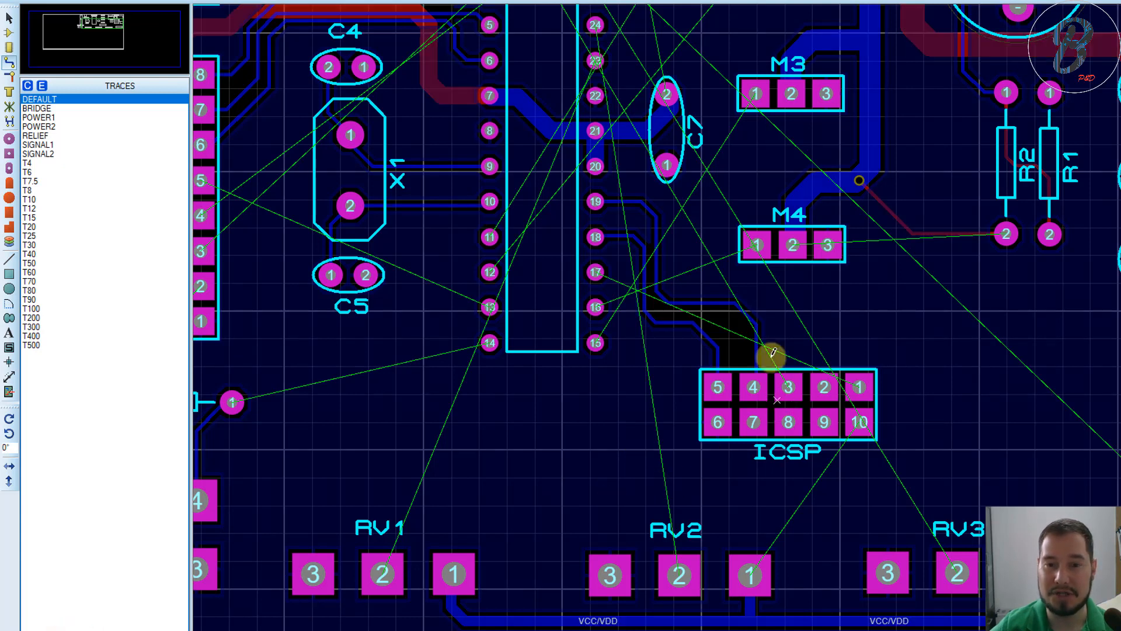
pyautogui.click(861, 384)
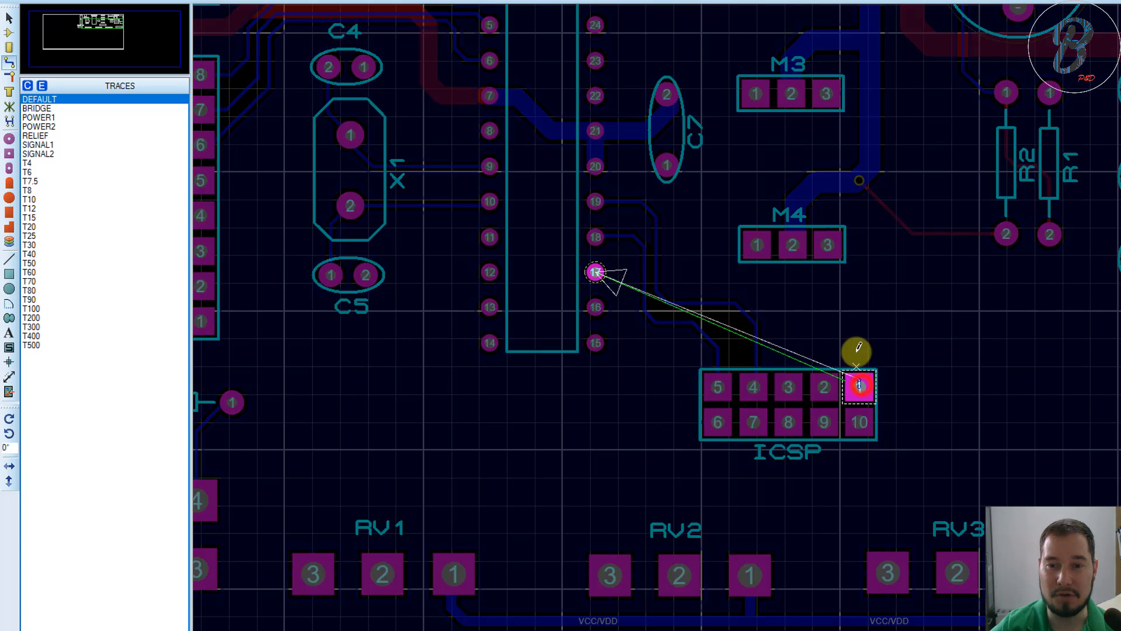
pyautogui.click(841, 323)
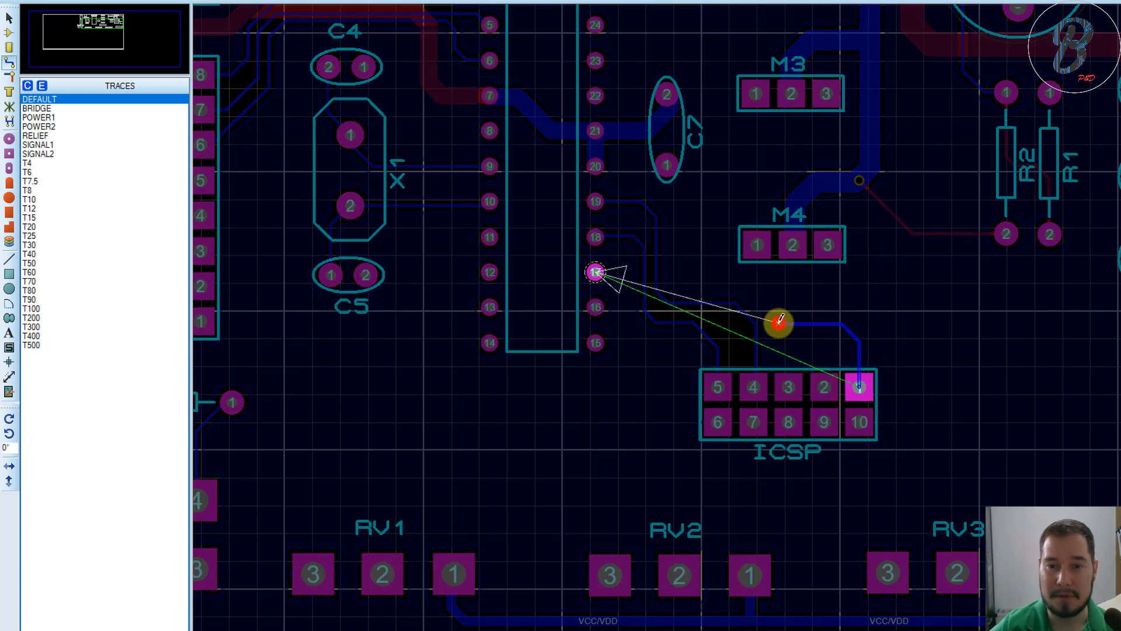
pyautogui.click(780, 322)
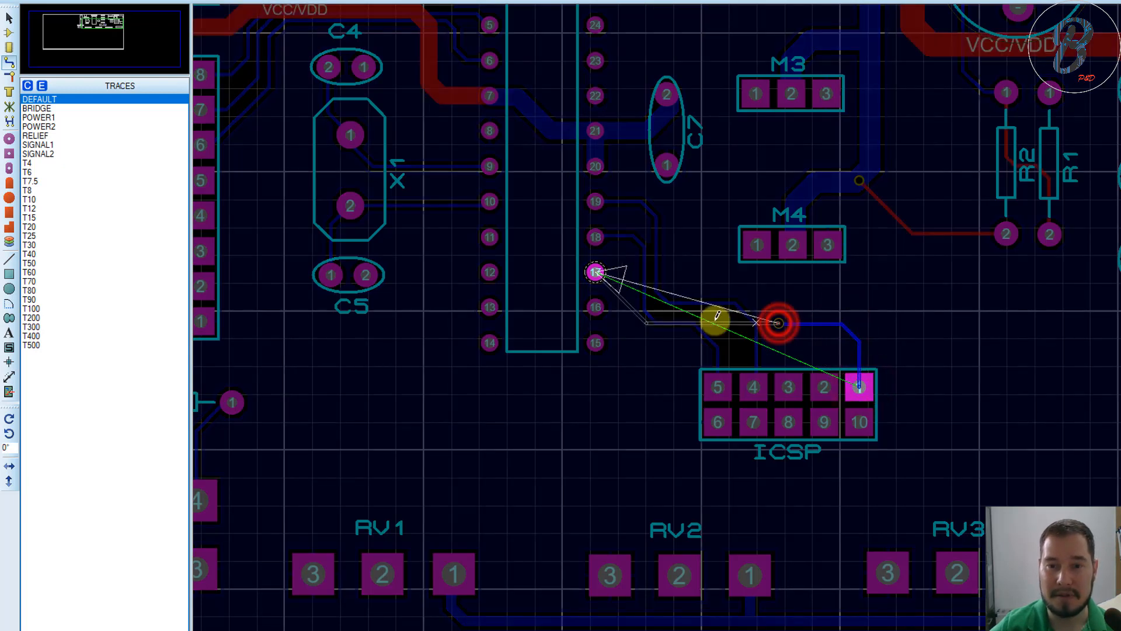
pyautogui.click(670, 339)
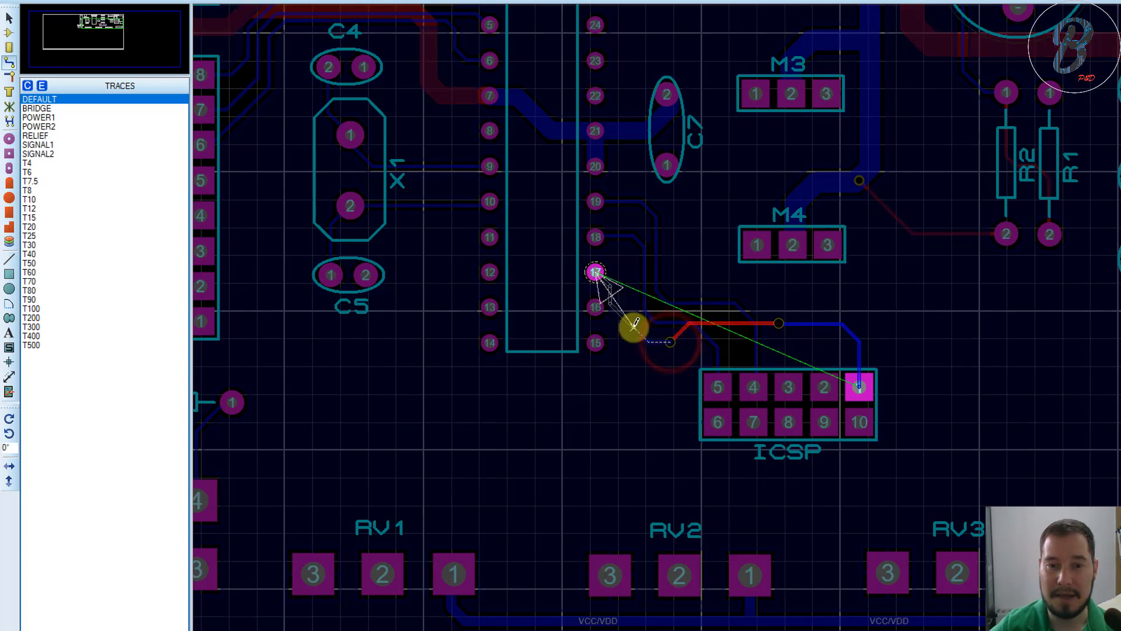
pyautogui.click(635, 327)
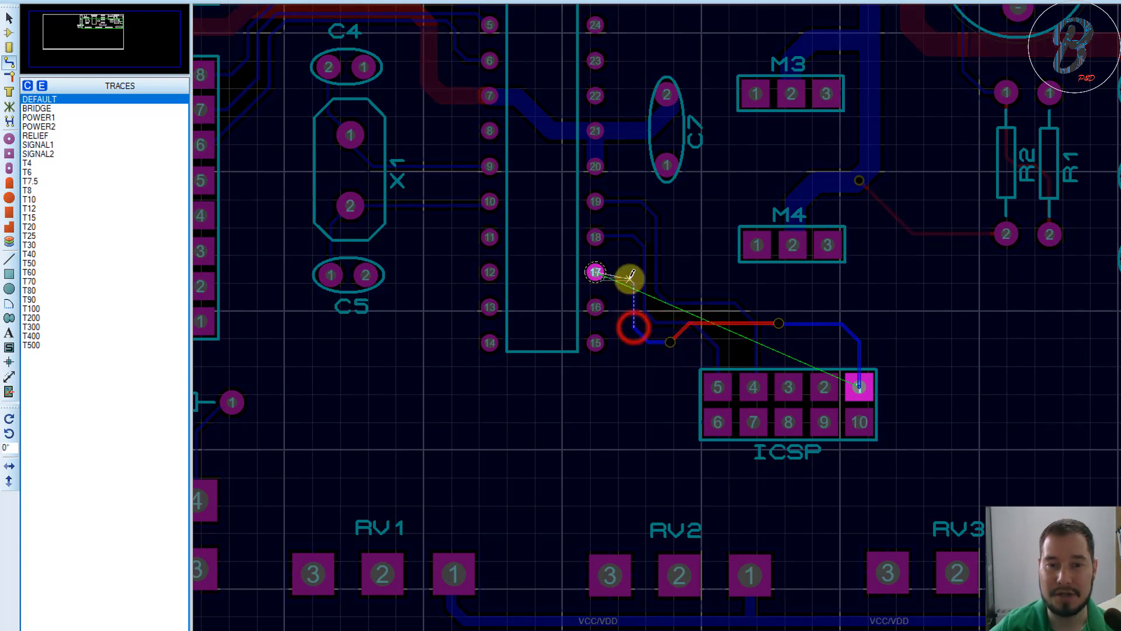
# Step: Finish the trace coming from ICSP pin 1 at pin 17 of U13
pyautogui.click(594, 271)
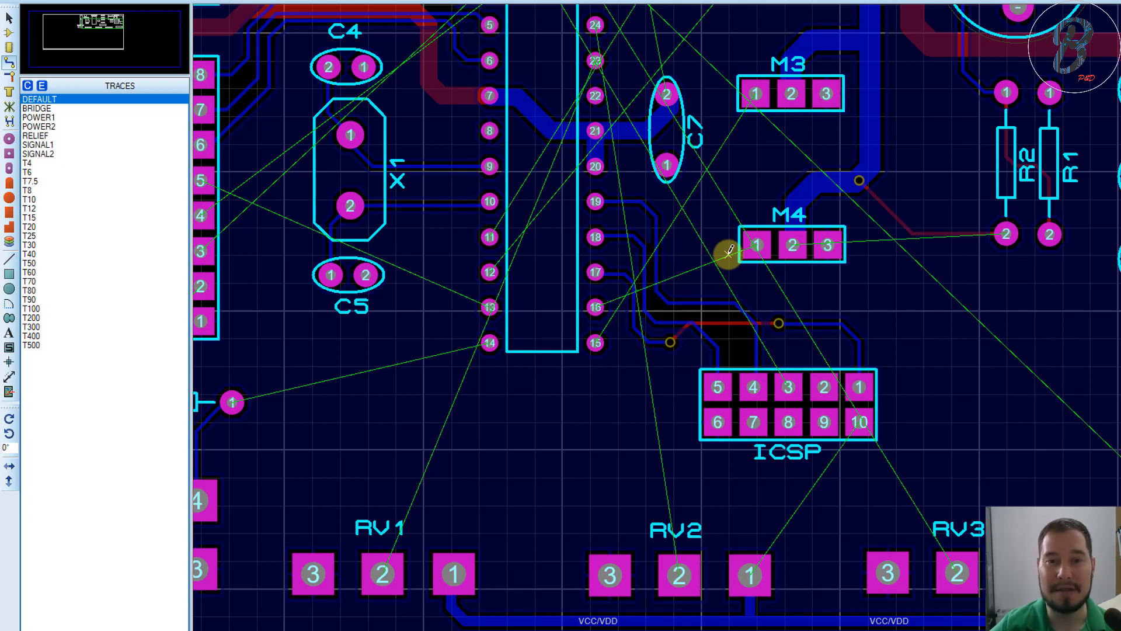
pyautogui.scroll(-2, 728, 251)
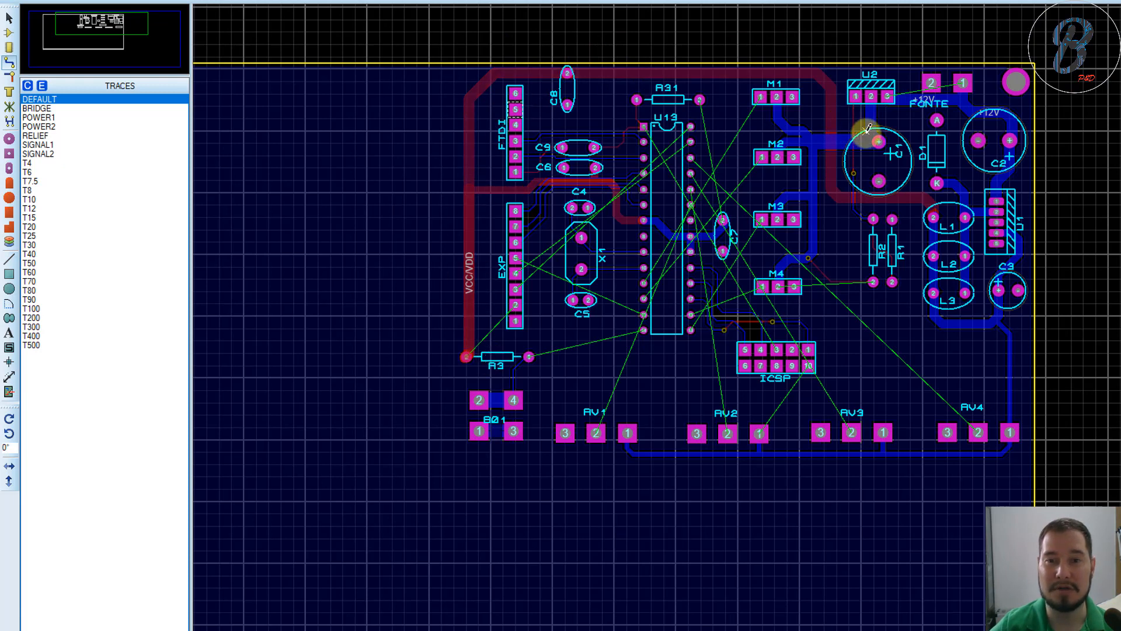
pyautogui.scroll(3, 765, 320)
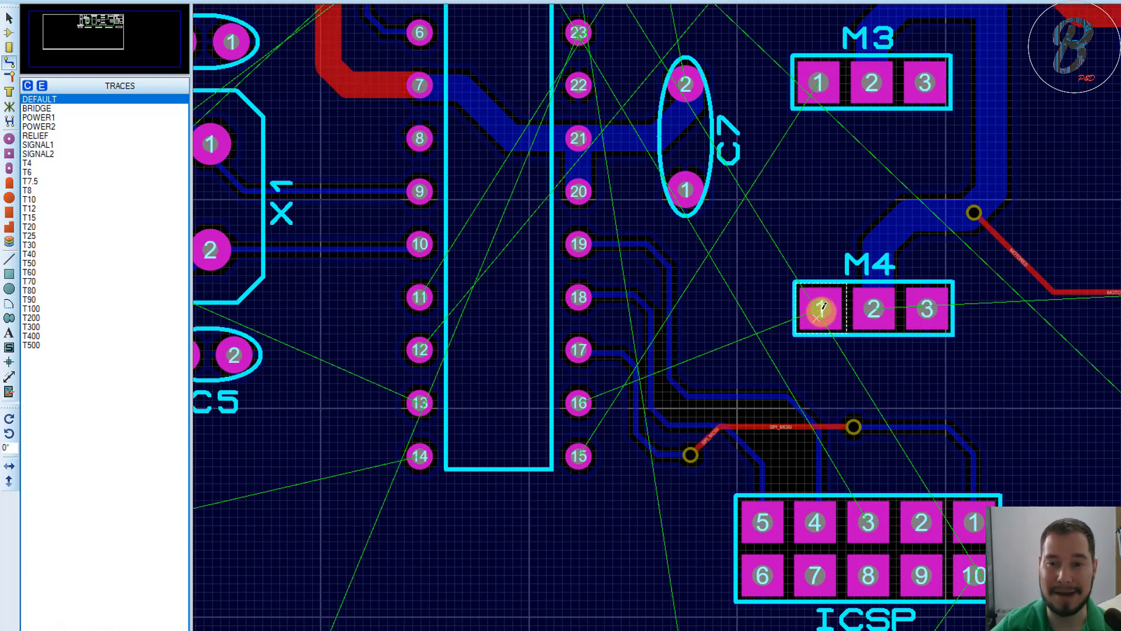
pyautogui.scroll(-3, 821, 304)
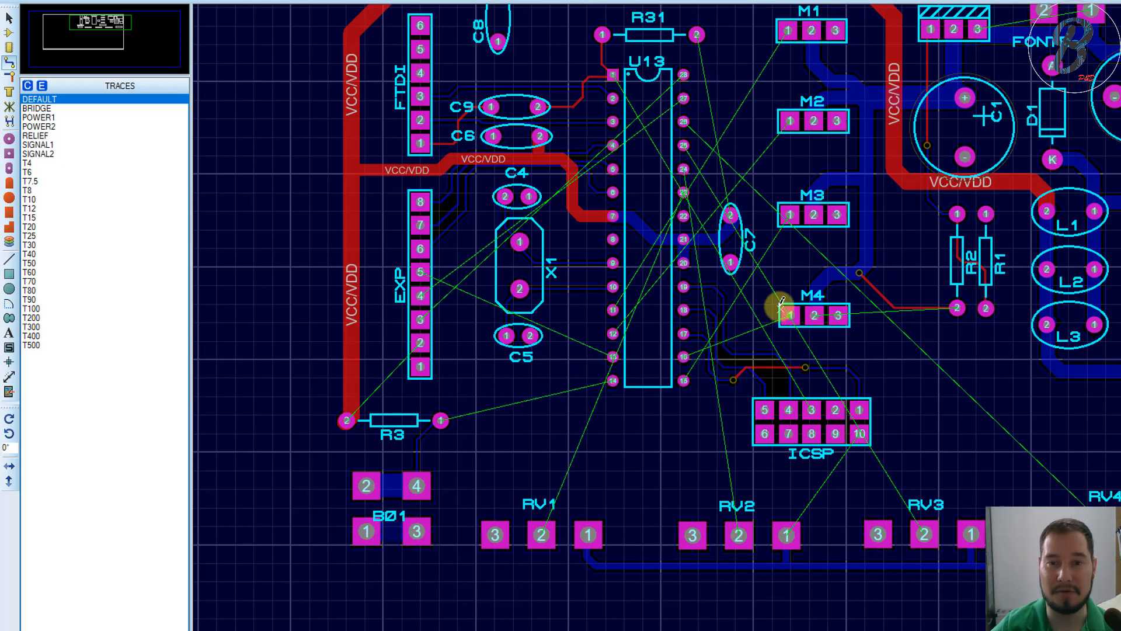
pyautogui.scroll(-2, 791, 270)
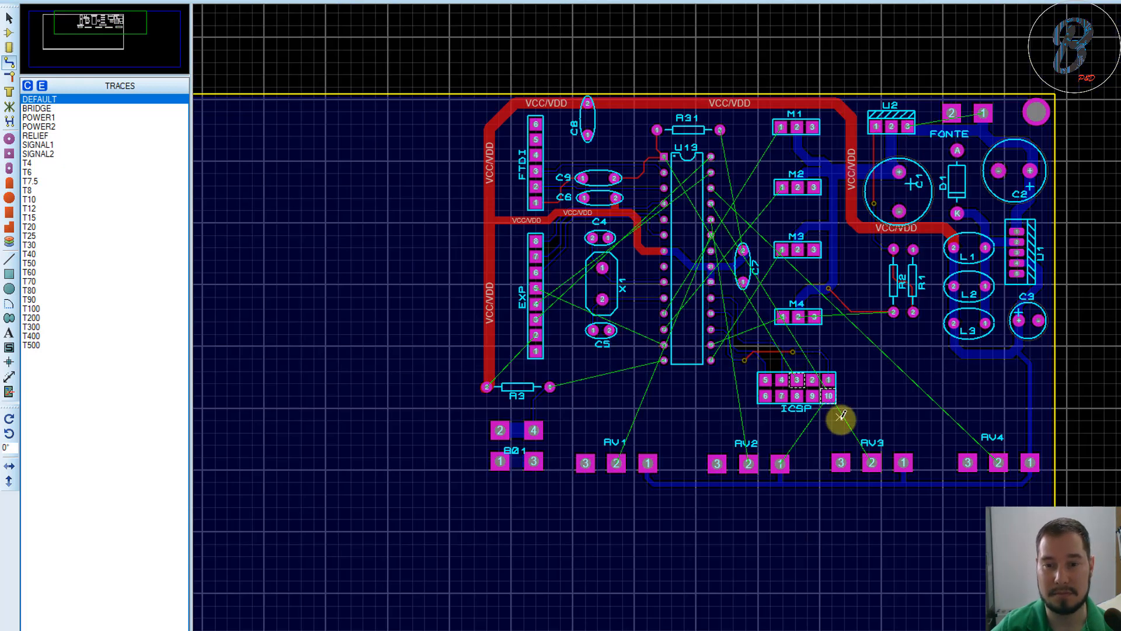
pyautogui.scroll(2, 840, 416)
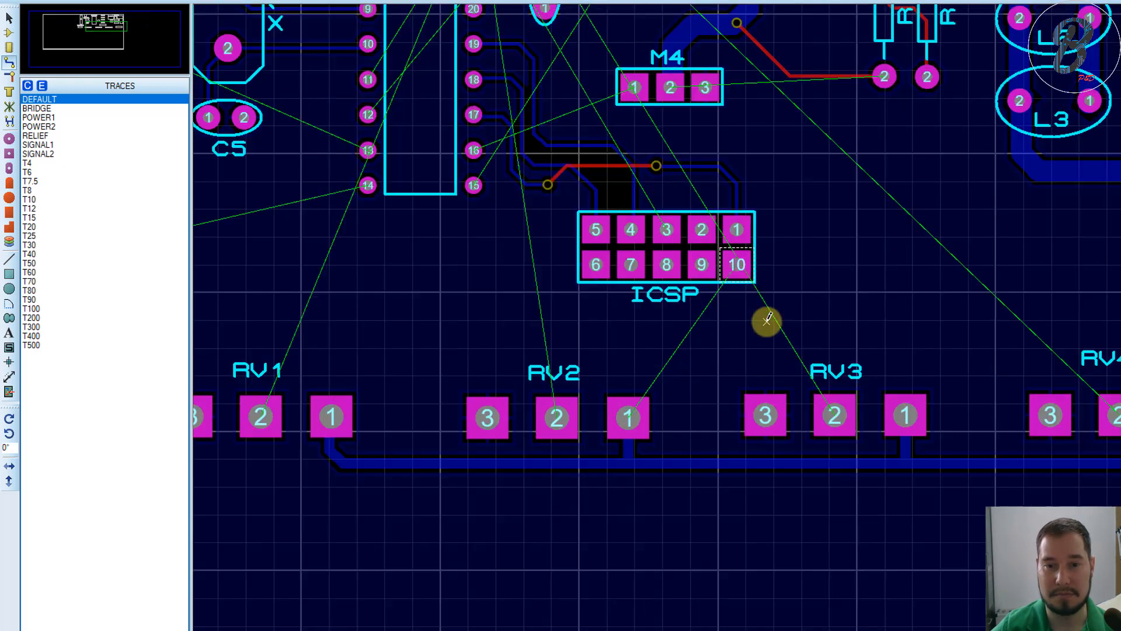
pyautogui.click(737, 261)
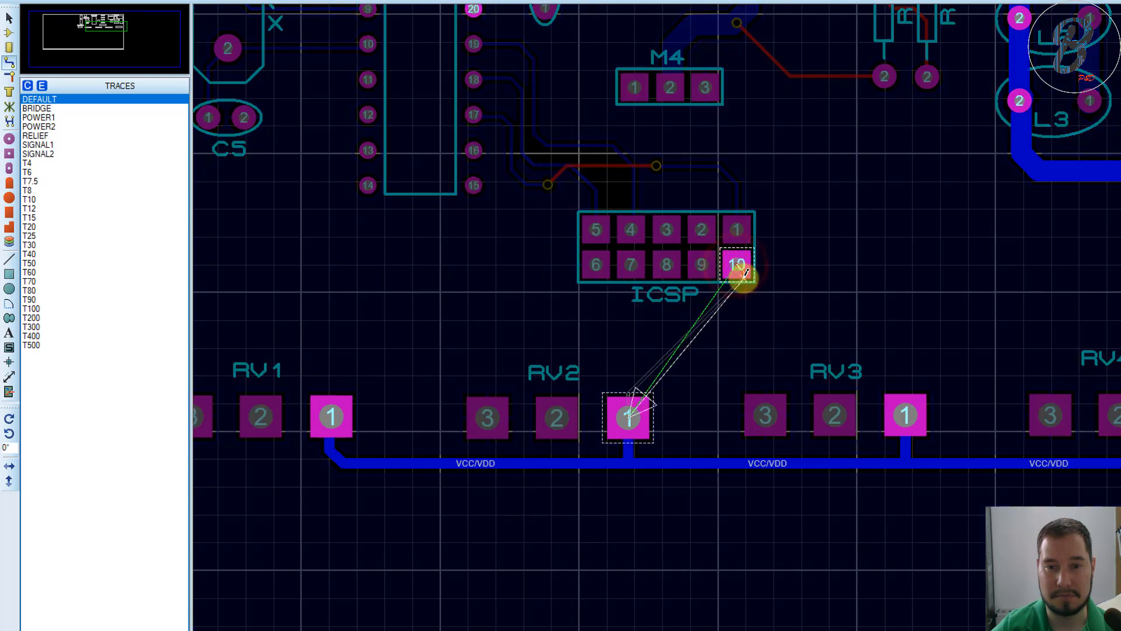
pyautogui.scroll(2, 746, 272)
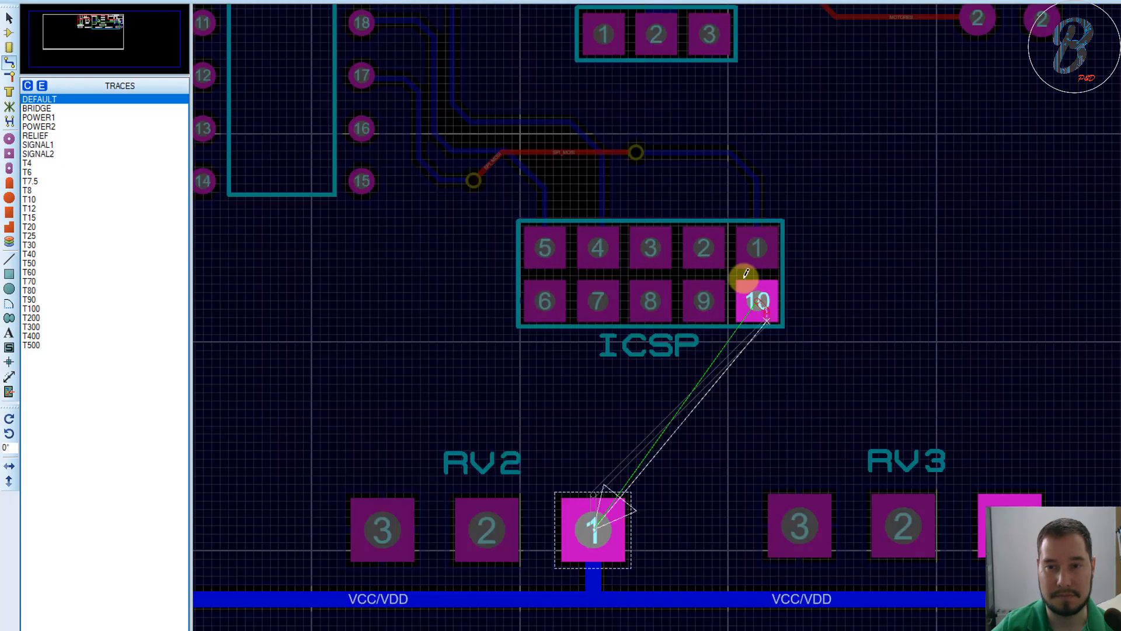
pyautogui.press('Escape')
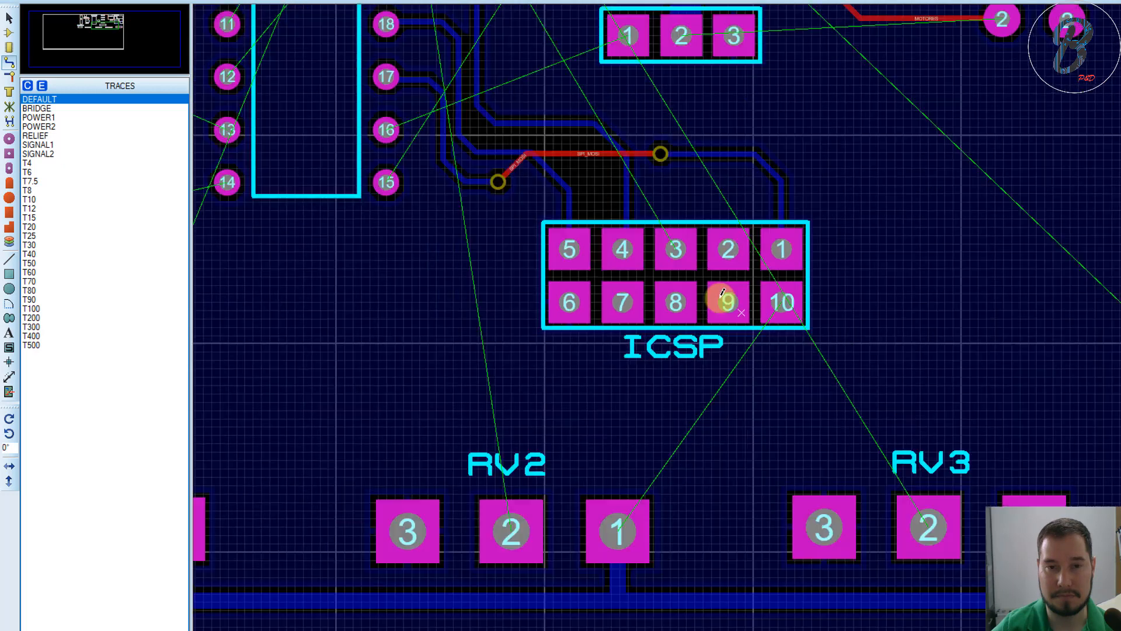
# Step: Examine the remaining unrouted connections around U13, ICSP and the M1 to M4 headers
pyautogui.scroll(-3, 723, 295)
pyautogui.scroll(2, 719, 282)
pyautogui.scroll(-2, 715, 283)
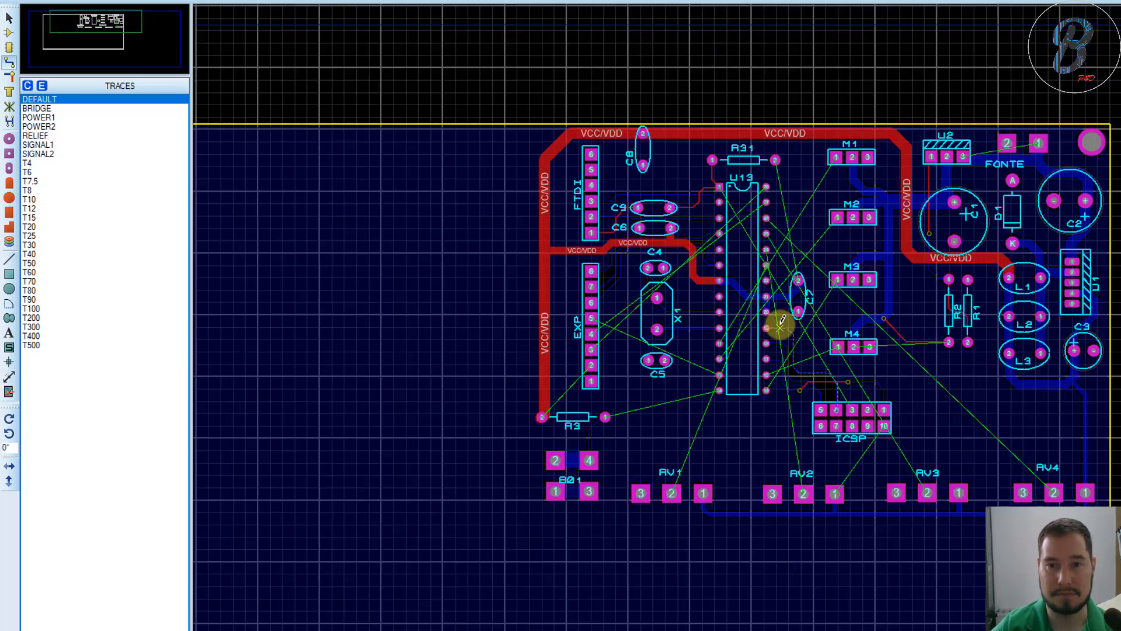
pyautogui.scroll(3, 928, 347)
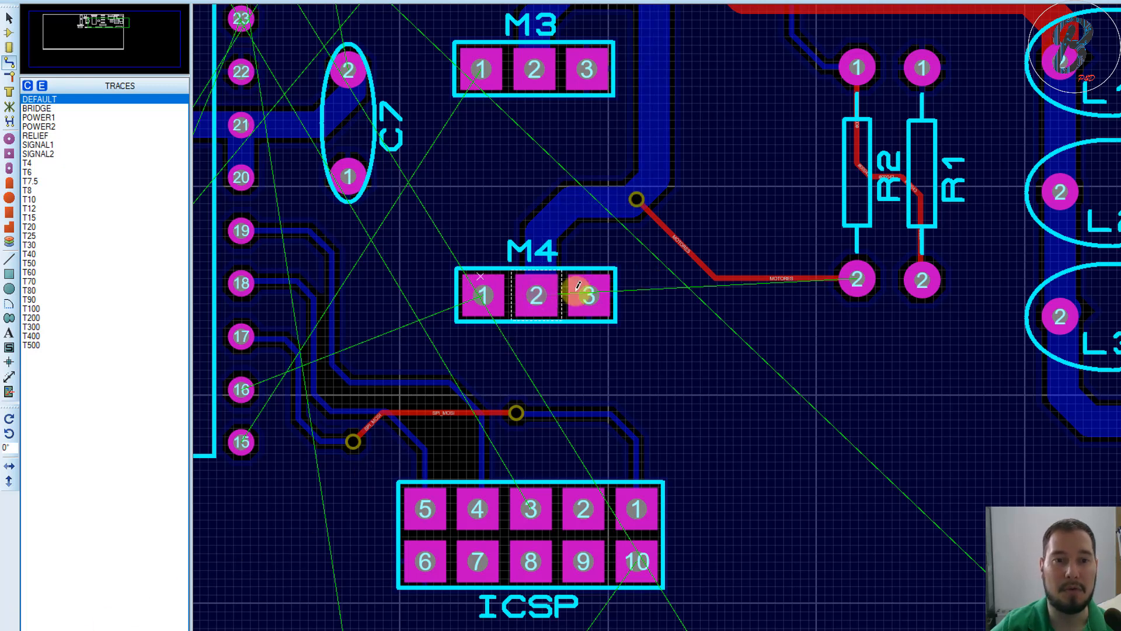
pyautogui.scroll(-3, 582, 291)
pyautogui.scroll(1, 553, 217)
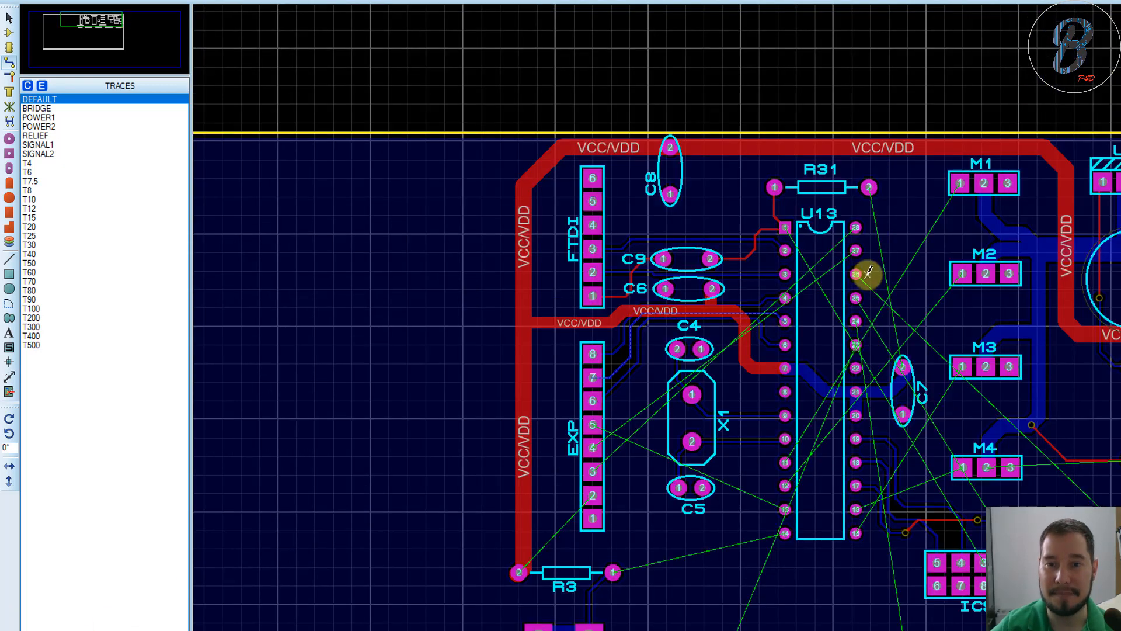
pyautogui.scroll(1, 866, 272)
pyautogui.scroll(-1, 779, 393)
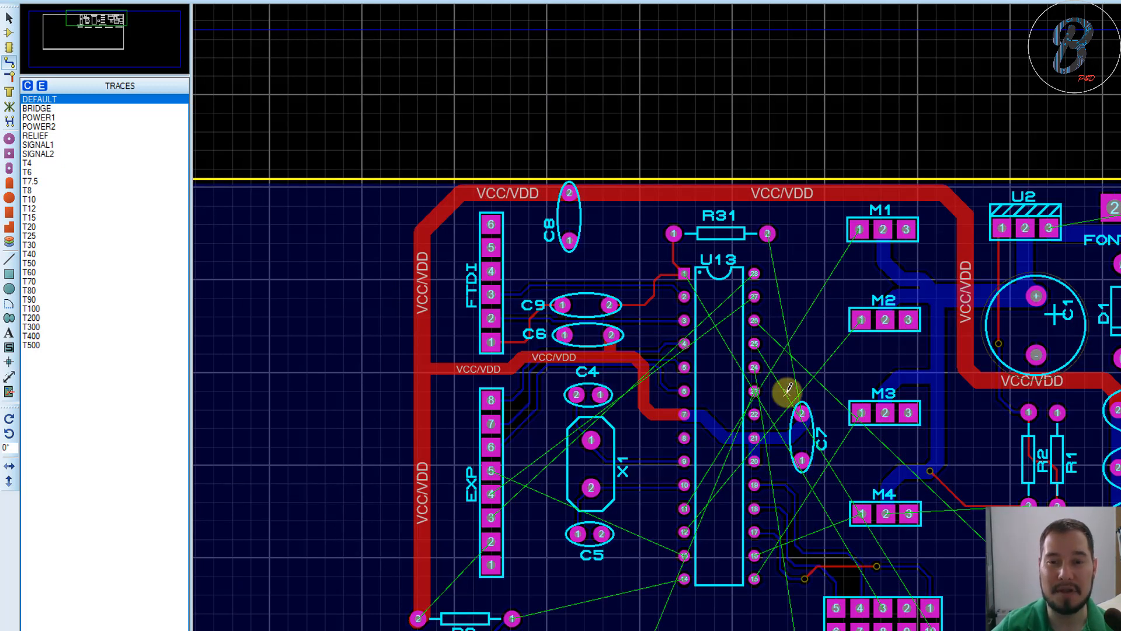
# Step: Route R3 pin 1 to U13 pin 14, switching from the blue to the red copper layer through a via midway
pyautogui.scroll(1, 726, 503)
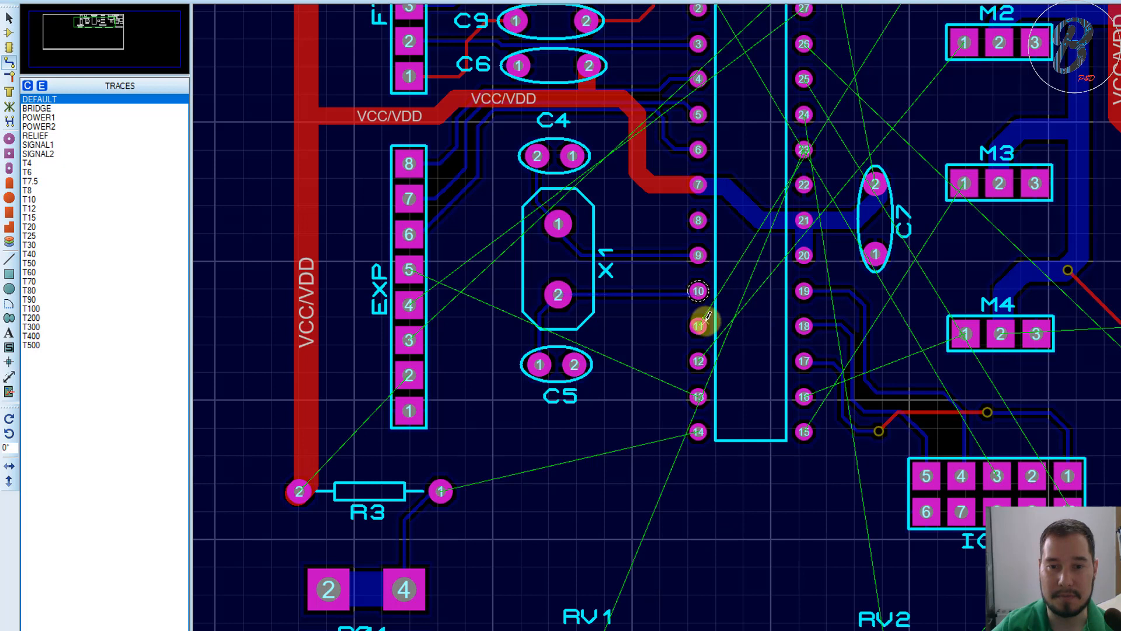
pyautogui.click(699, 431)
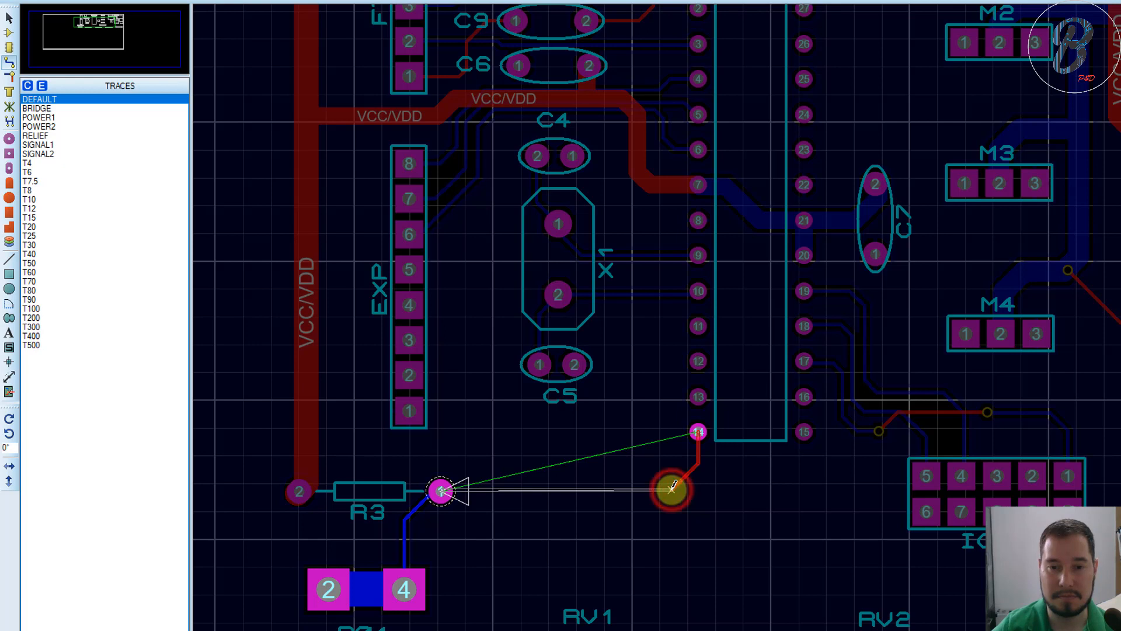
pyautogui.press('Escape')
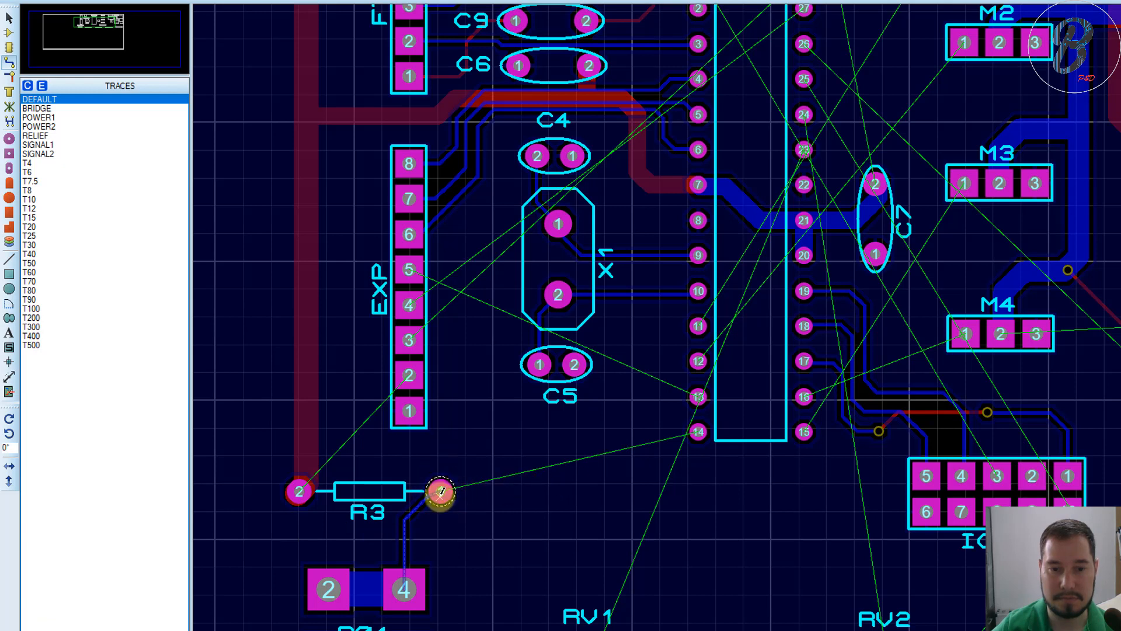
pyautogui.click(440, 491)
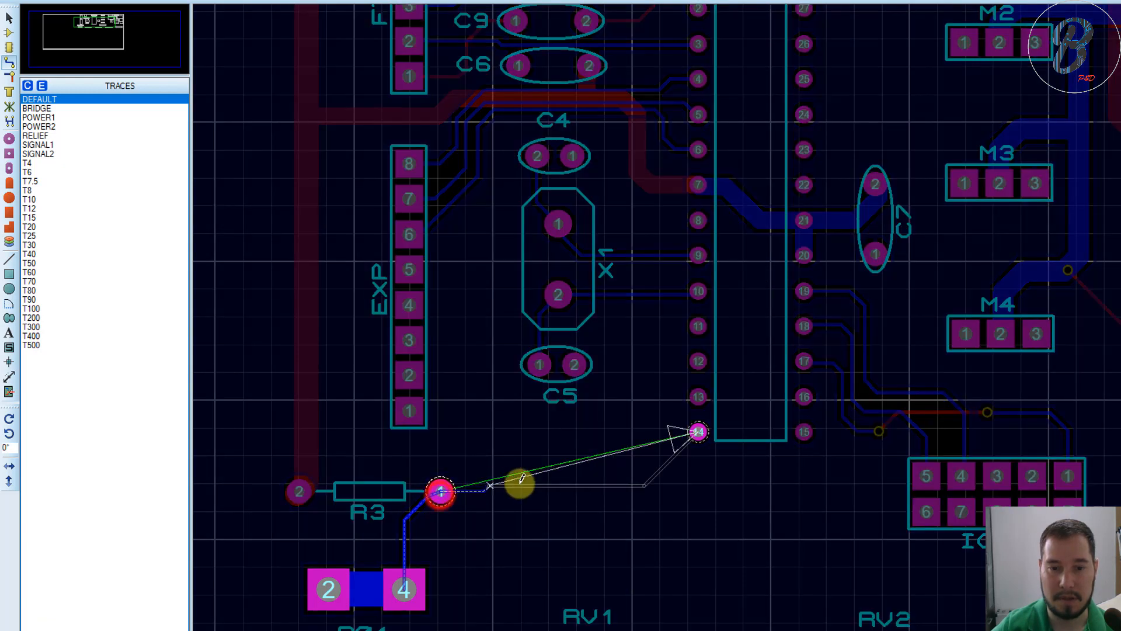
pyautogui.doubleClick(596, 490)
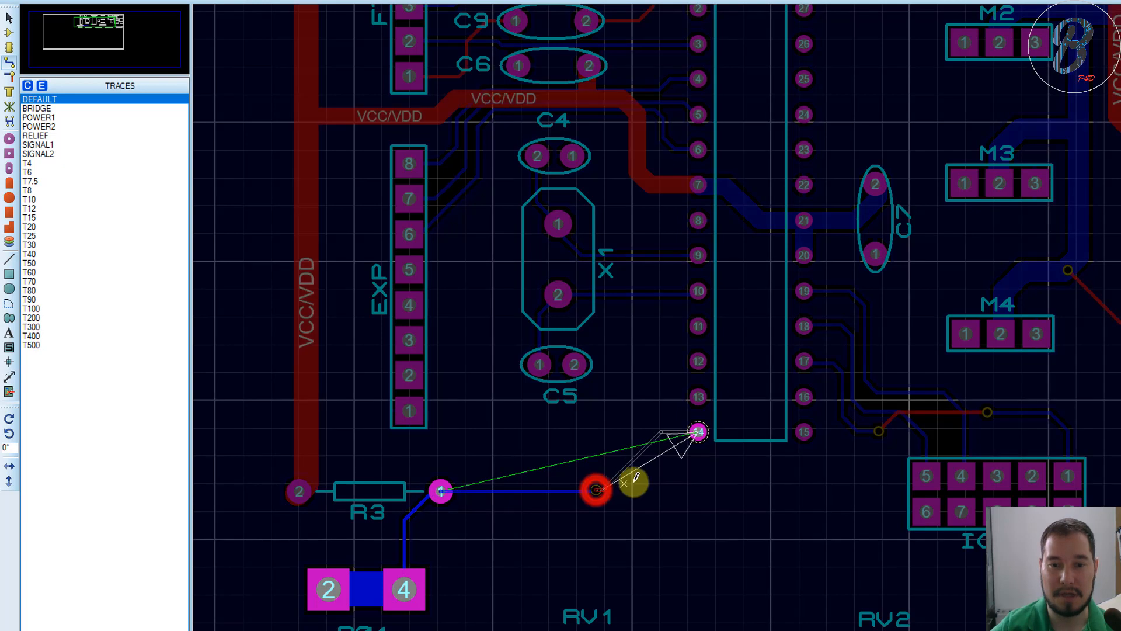
pyautogui.click(699, 432)
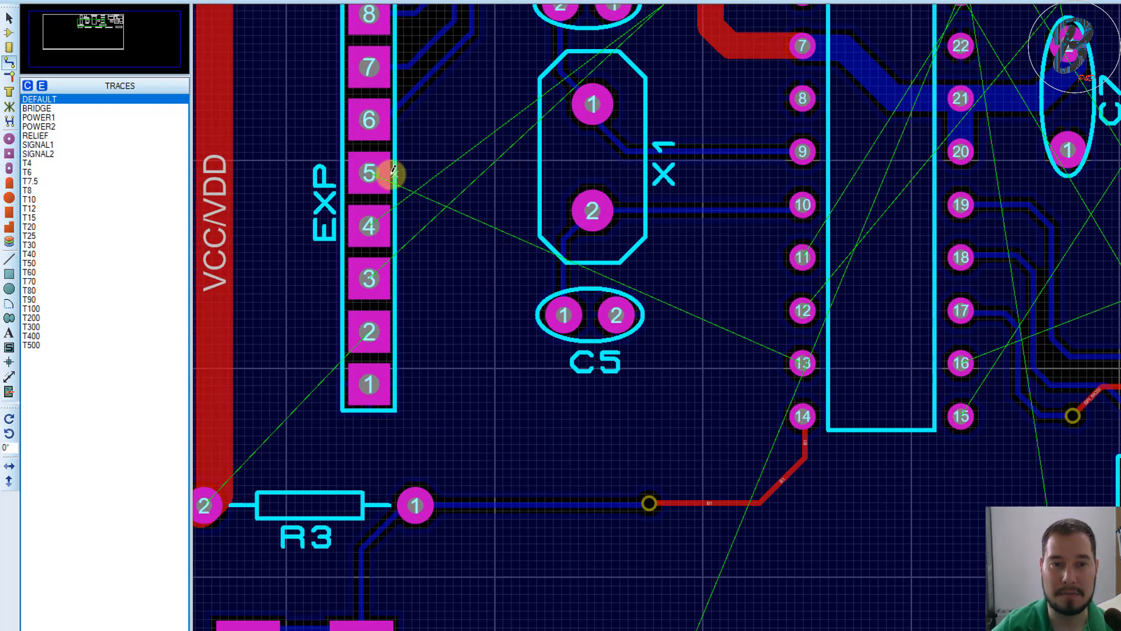
# Step: Route U13 pin 13 around pin 14 on the red layer, then through a via and on blue around the EXP header to its pin 5
pyautogui.click(813, 357)
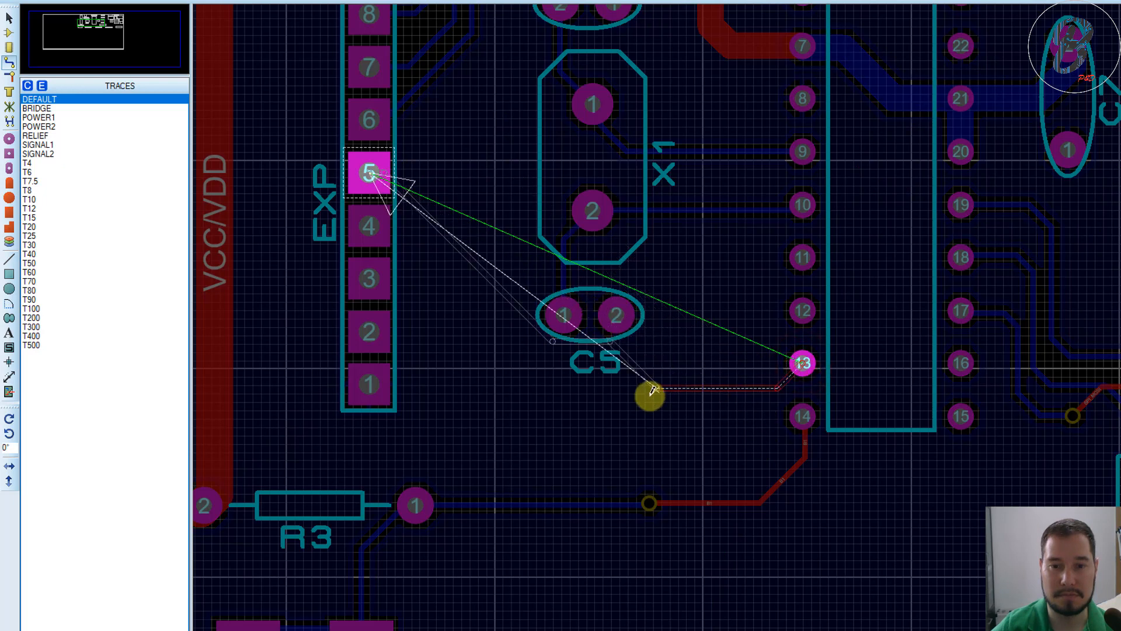
pyautogui.click(777, 398)
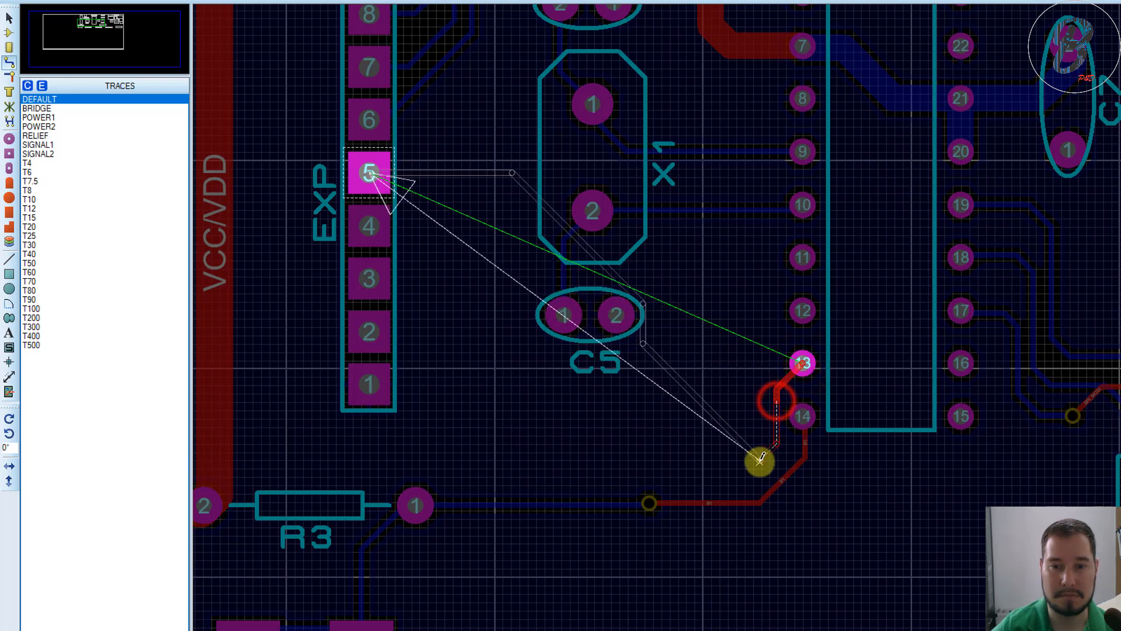
pyautogui.click(758, 460)
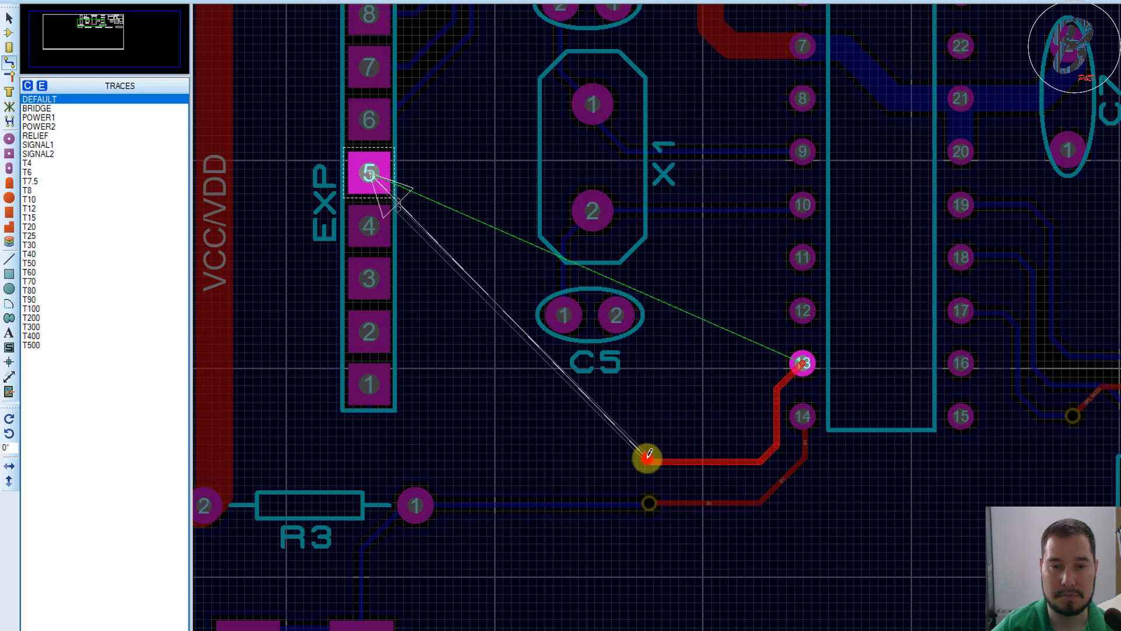
pyautogui.doubleClick(647, 457)
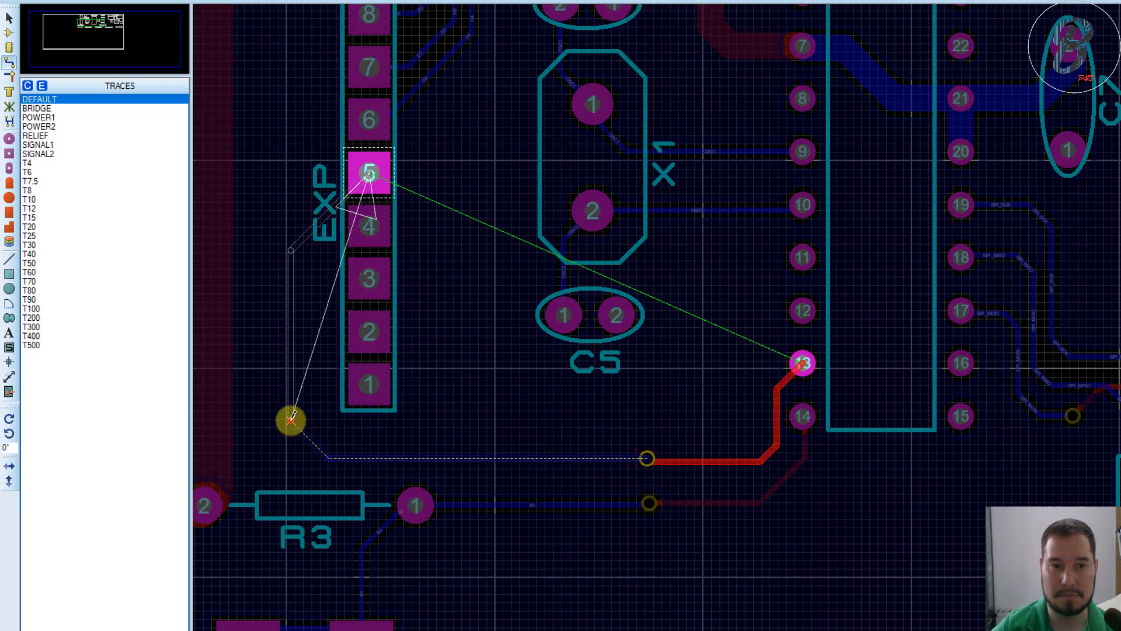
pyautogui.click(291, 419)
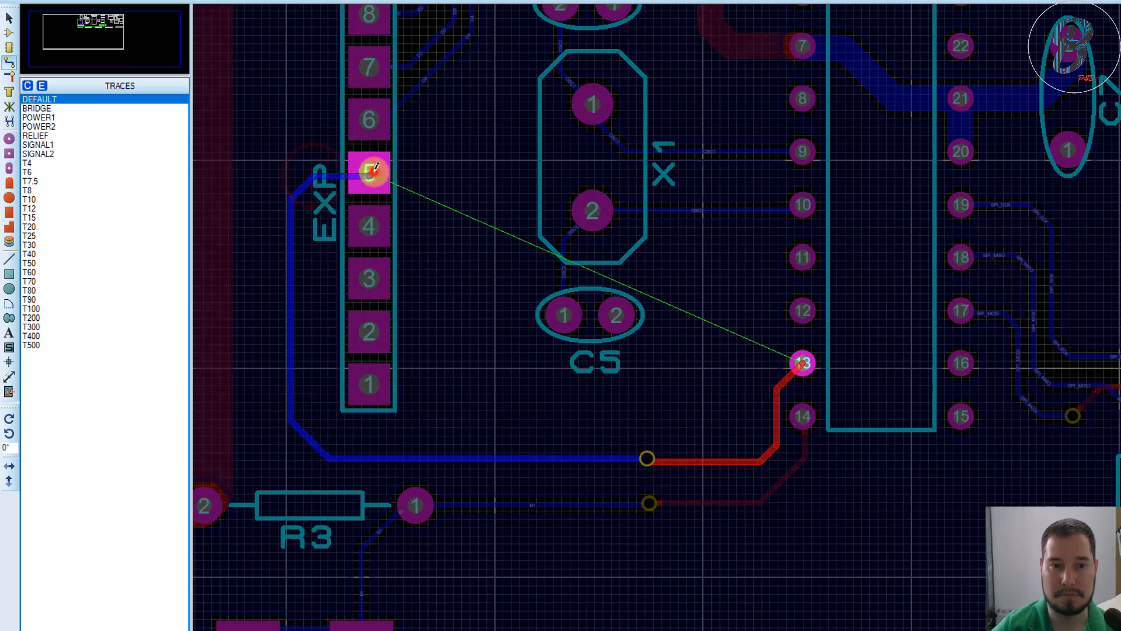
pyautogui.click(373, 170)
# Step: Connect EXP pin 2 to the vertical VCC/VDD trace on the red layer and set the new segment's trace style to T60
pyautogui.scroll(-1, 584, 358)
pyautogui.scroll(1, 629, 358)
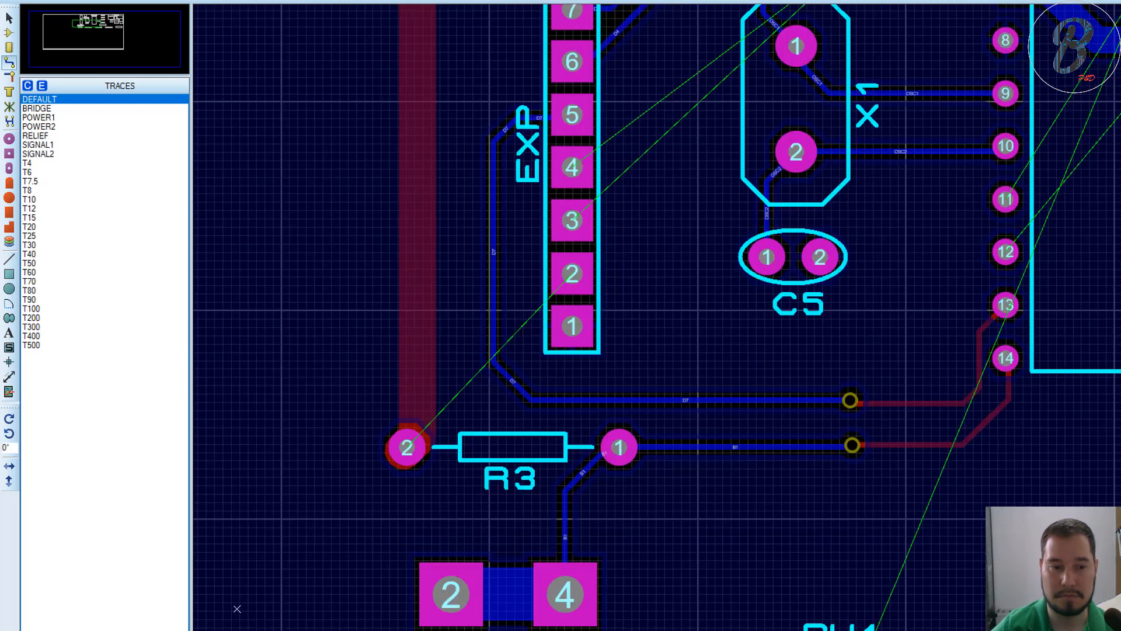
pyautogui.click(585, 274)
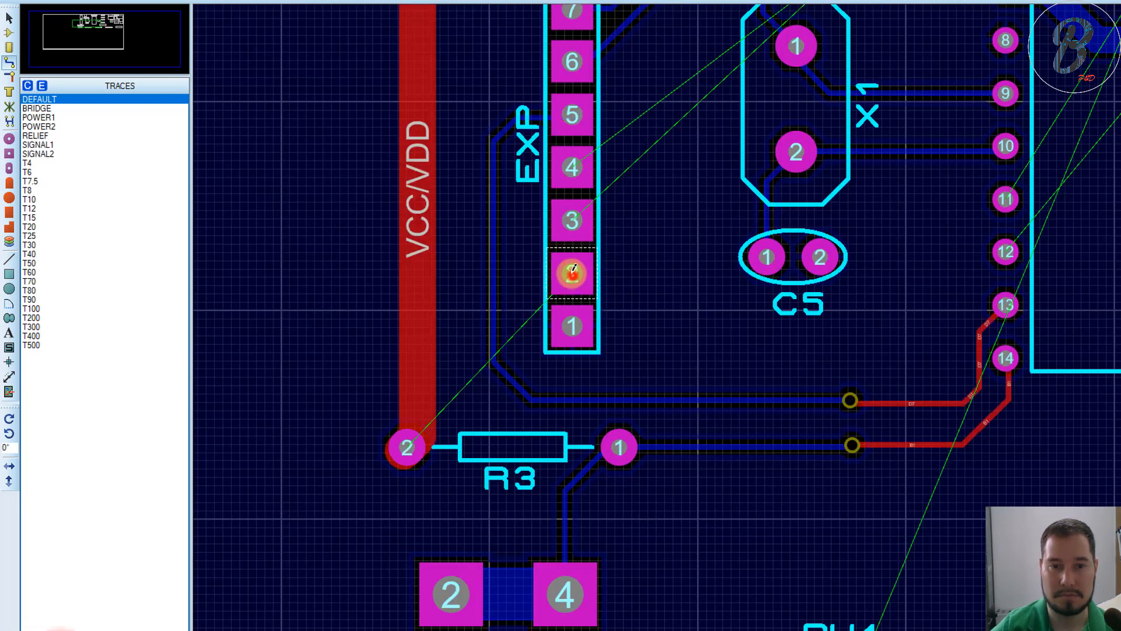
pyautogui.click(416, 269)
pyautogui.rightClick(494, 270)
pyautogui.click(591, 430)
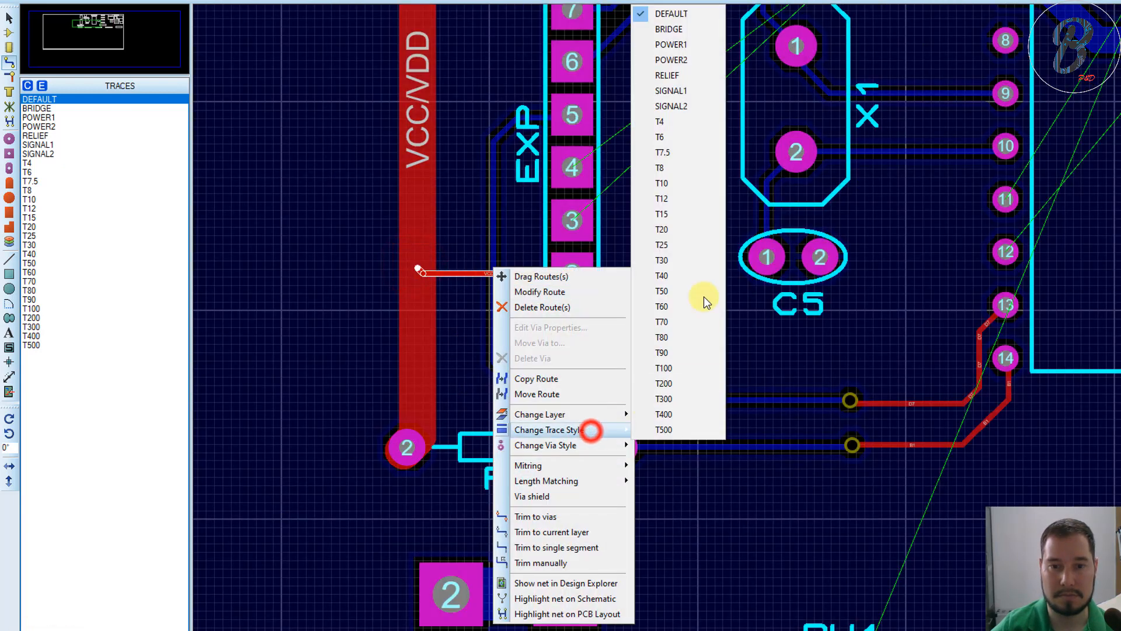
pyautogui.click(671, 305)
# Step: Route M4 pin 1 to U13 pin 16 on the red layer, crossing above the SPI_MOSI trace
pyautogui.scroll(-1, 763, 251)
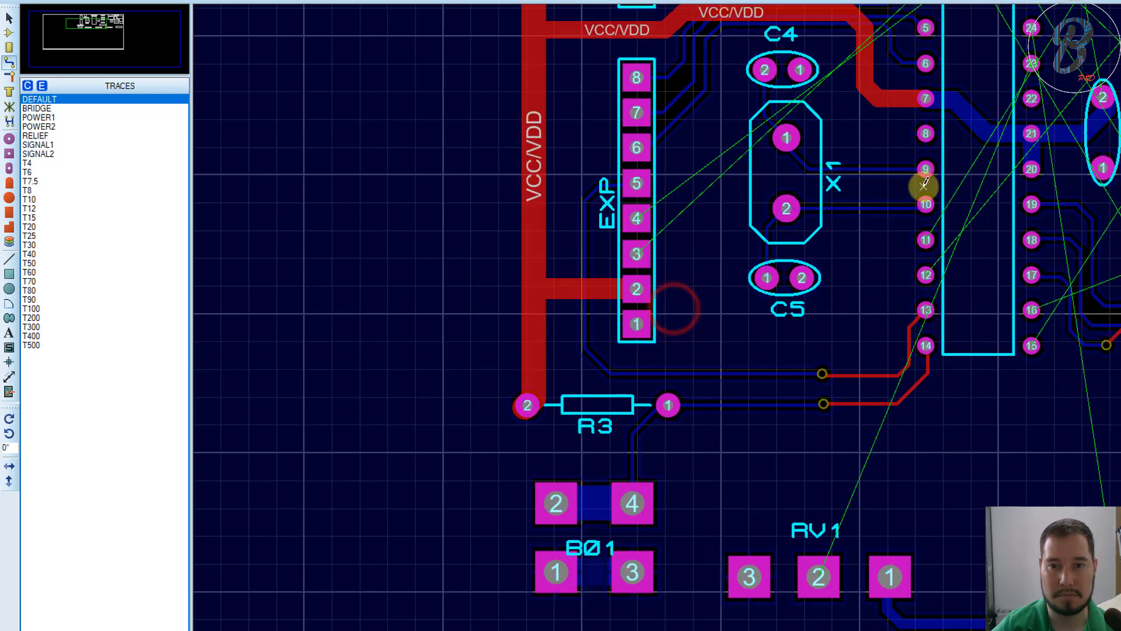
pyautogui.scroll(1, 924, 186)
pyautogui.scroll(-1, 823, 312)
pyautogui.scroll(1, 818, 301)
pyautogui.scroll(-2, 754, 367)
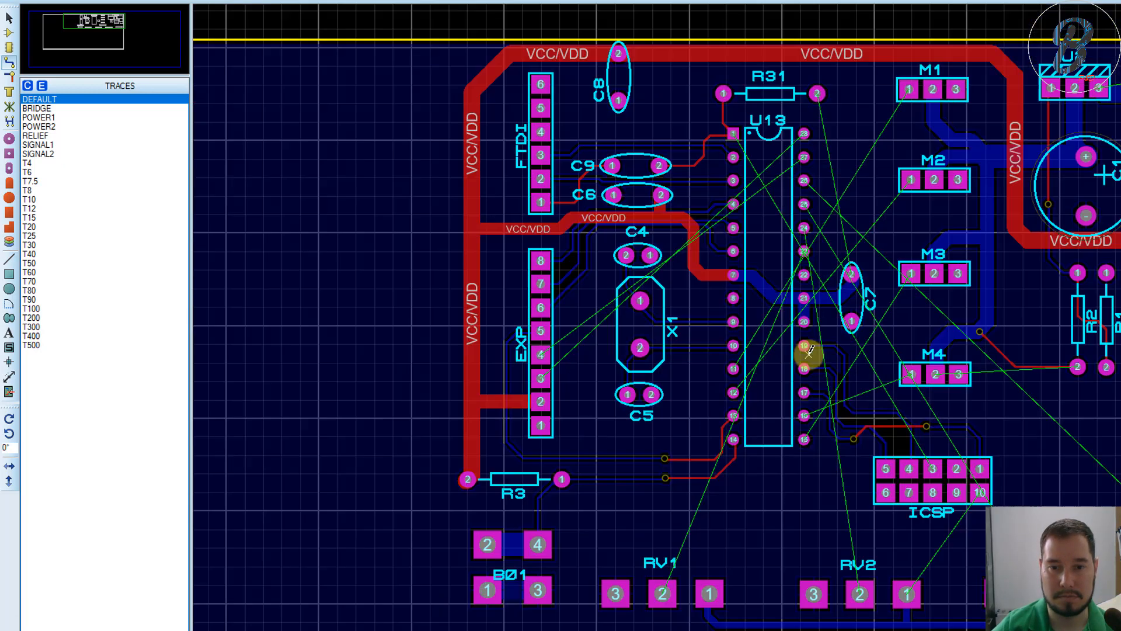
pyautogui.scroll(2, 763, 318)
pyautogui.scroll(-2, 734, 383)
pyautogui.scroll(1, 777, 306)
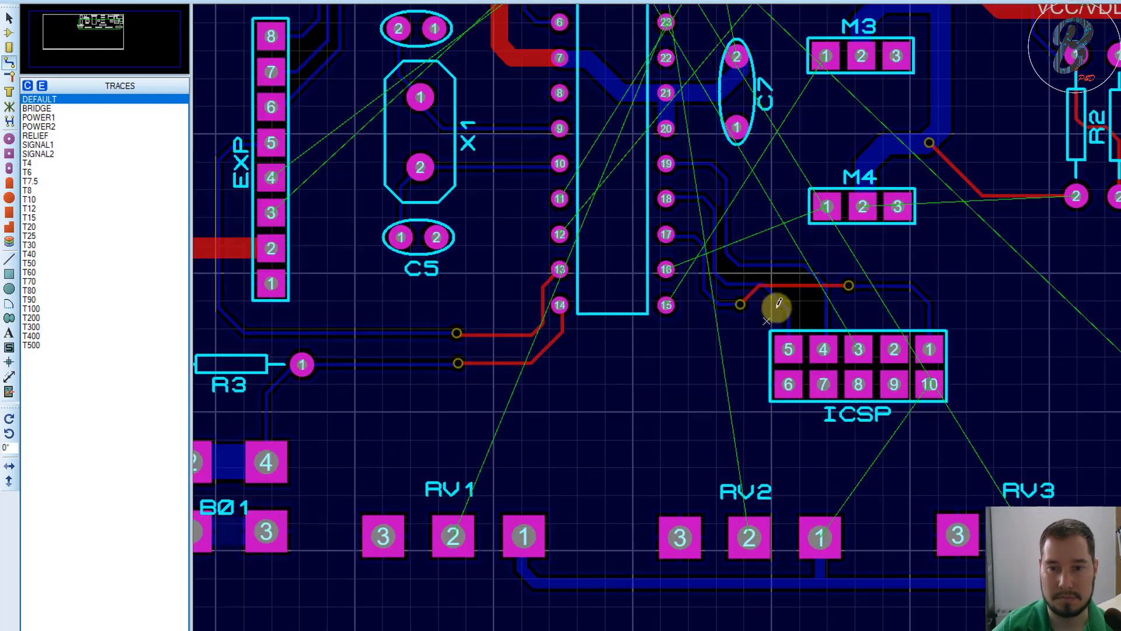
pyautogui.click(826, 204)
pyautogui.scroll(2, 806, 230)
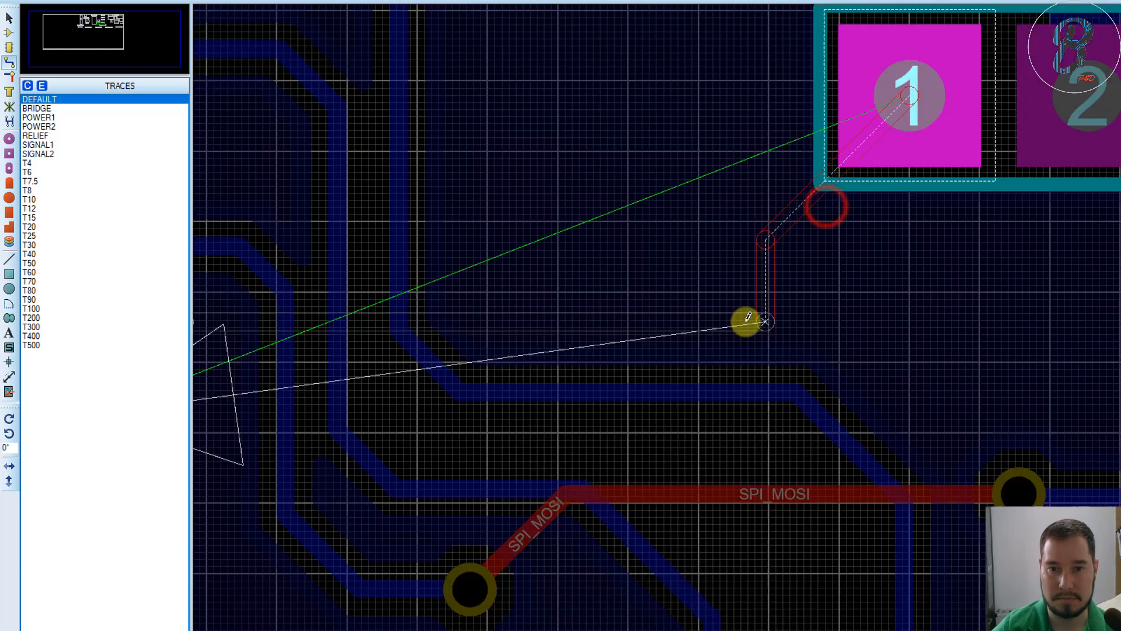
pyautogui.scroll(-2, 613, 344)
pyautogui.click(567, 348)
# Step: Start a blue-layer trace at M3 pin 1, running it down and then diagonally toward the area below C7
pyautogui.scroll(-1, 771, 263)
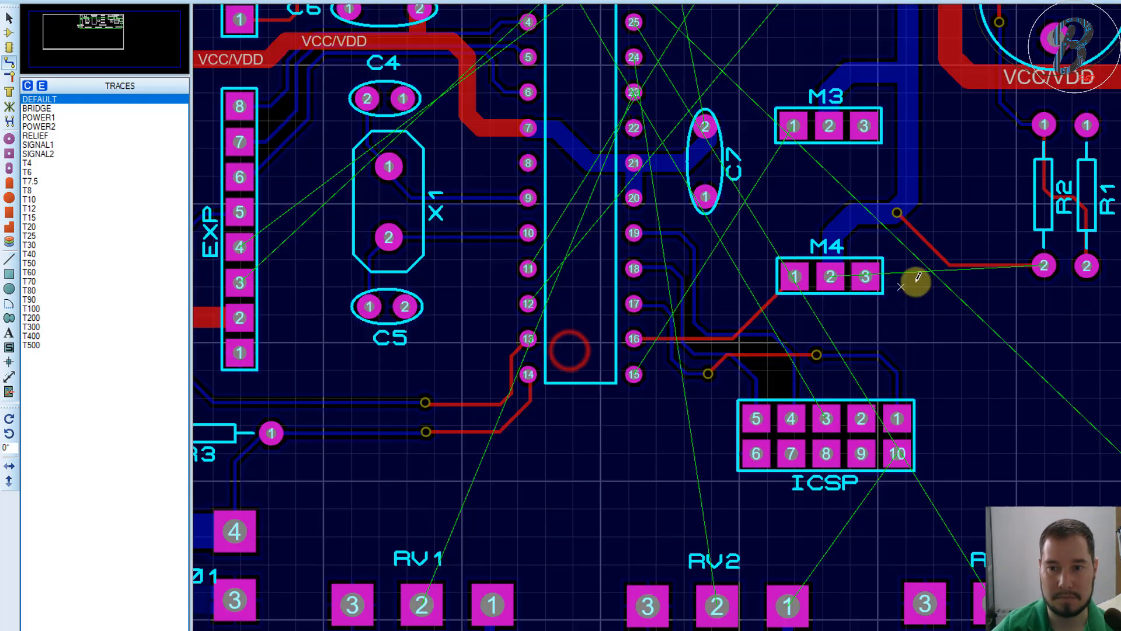
pyautogui.scroll(1, 817, 289)
pyautogui.scroll(-1, 759, 309)
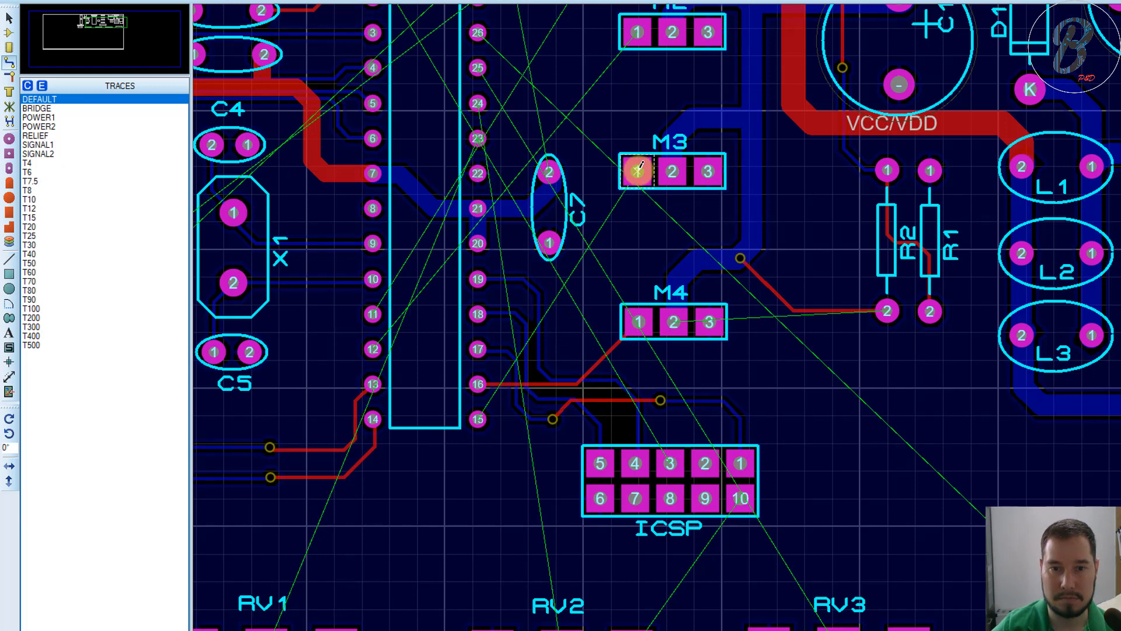
pyautogui.click(537, 252)
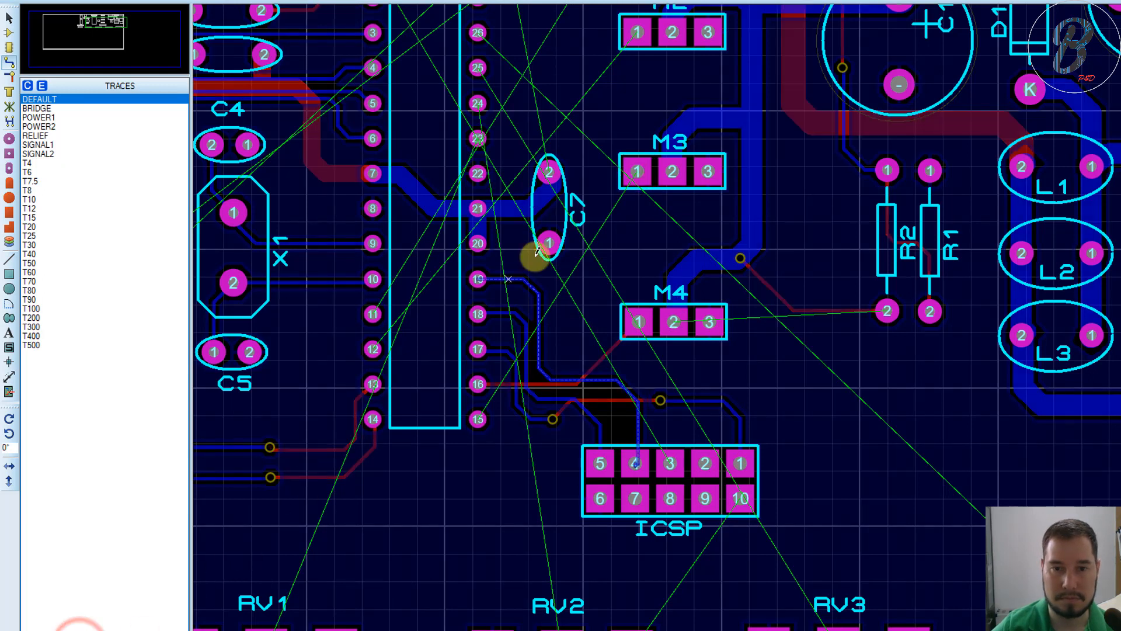
pyautogui.click(638, 170)
pyautogui.click(613, 276)
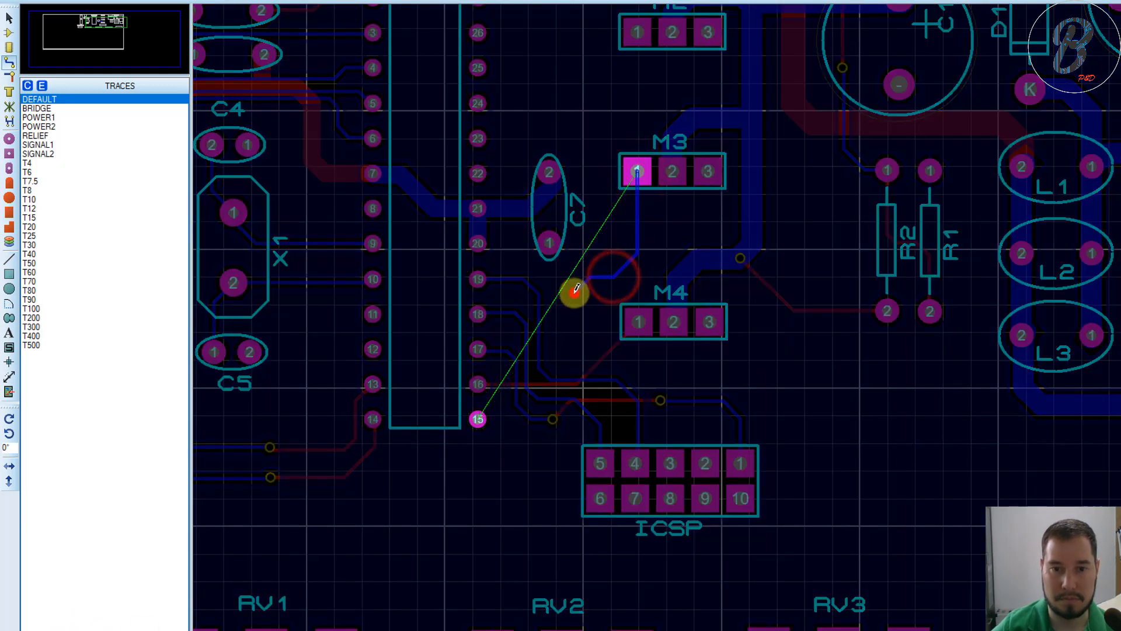
pyautogui.click(576, 288)
pyautogui.scroll(2, 568, 342)
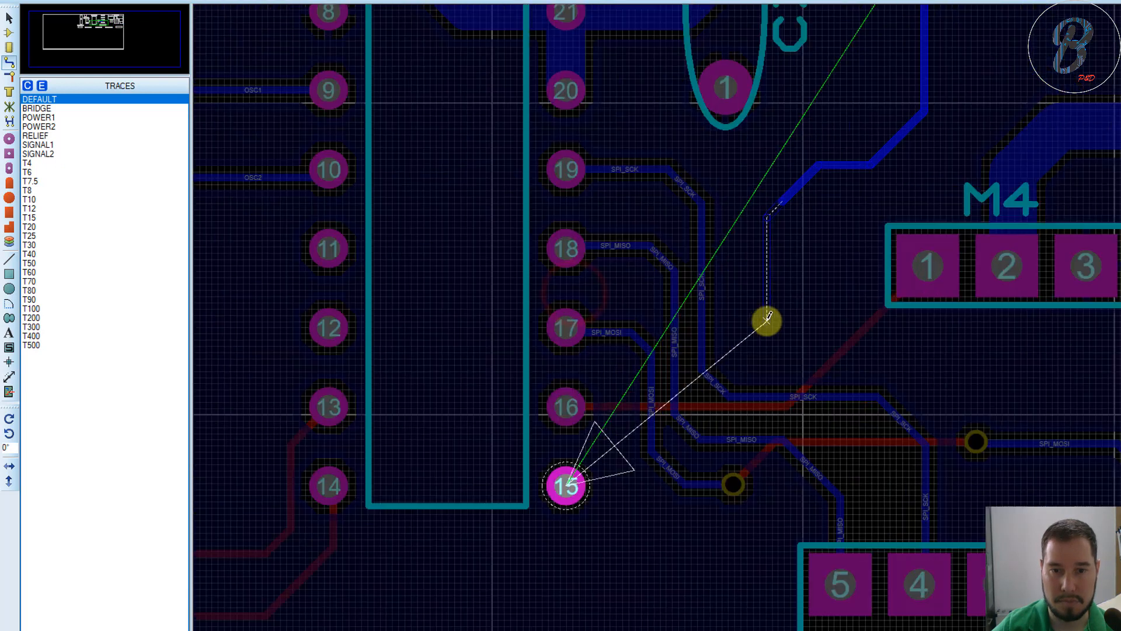
pyautogui.click(835, 283)
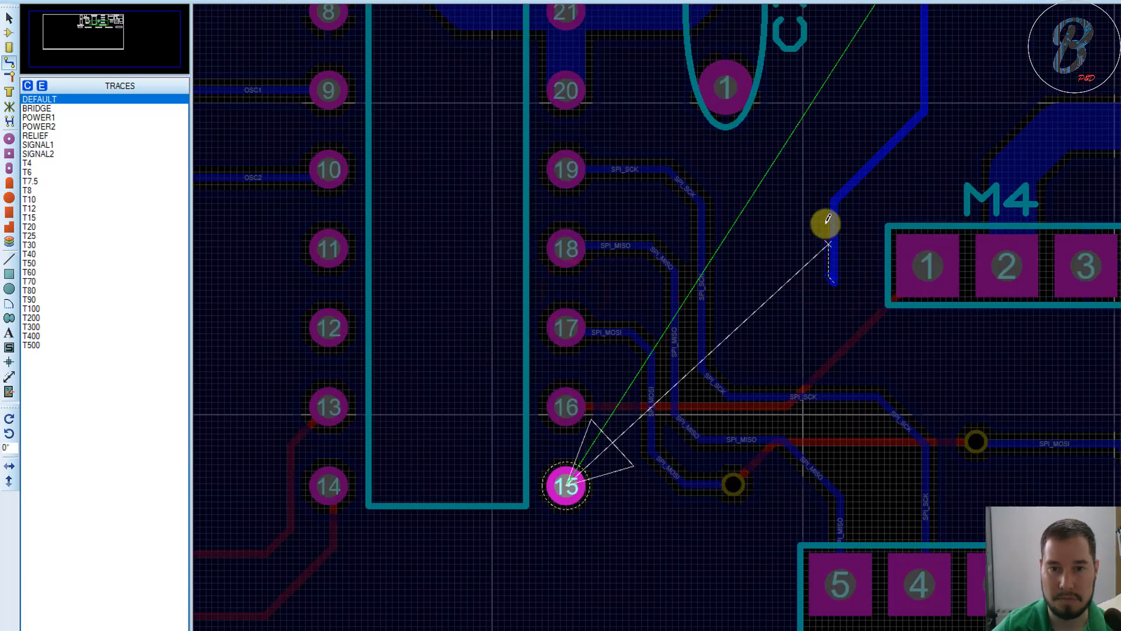
pyautogui.press('BackSpace')
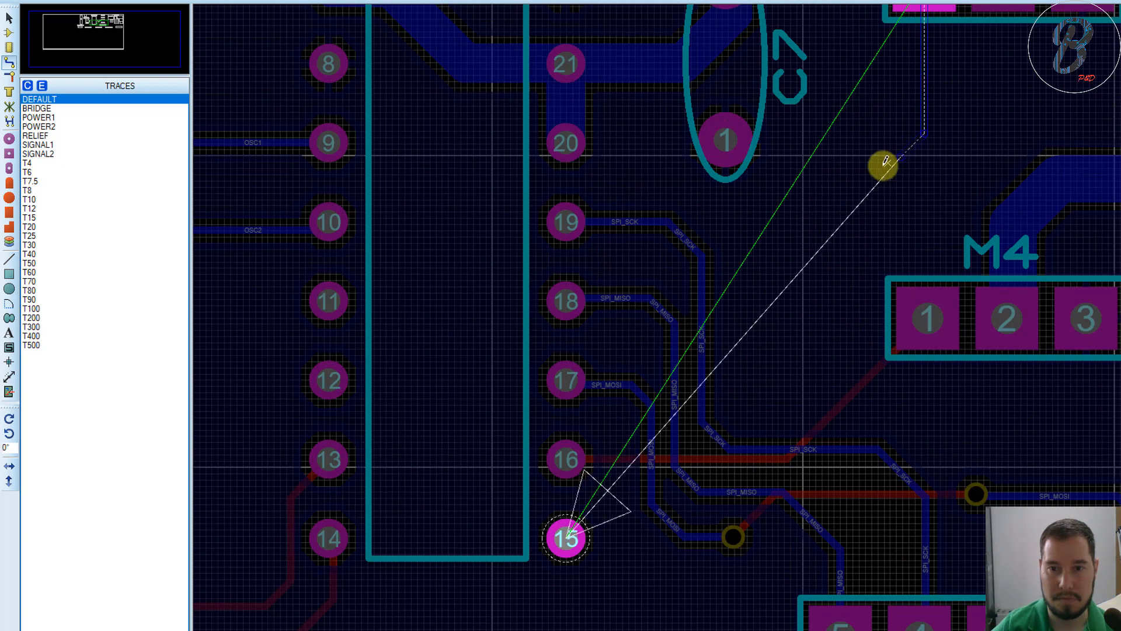
pyautogui.click(871, 179)
# Step: Continue the M3 trace on blue below C7, between U13 pins 20 and 19, and down inside the chip outline to pin 15
pyautogui.scroll(-2, 839, 200)
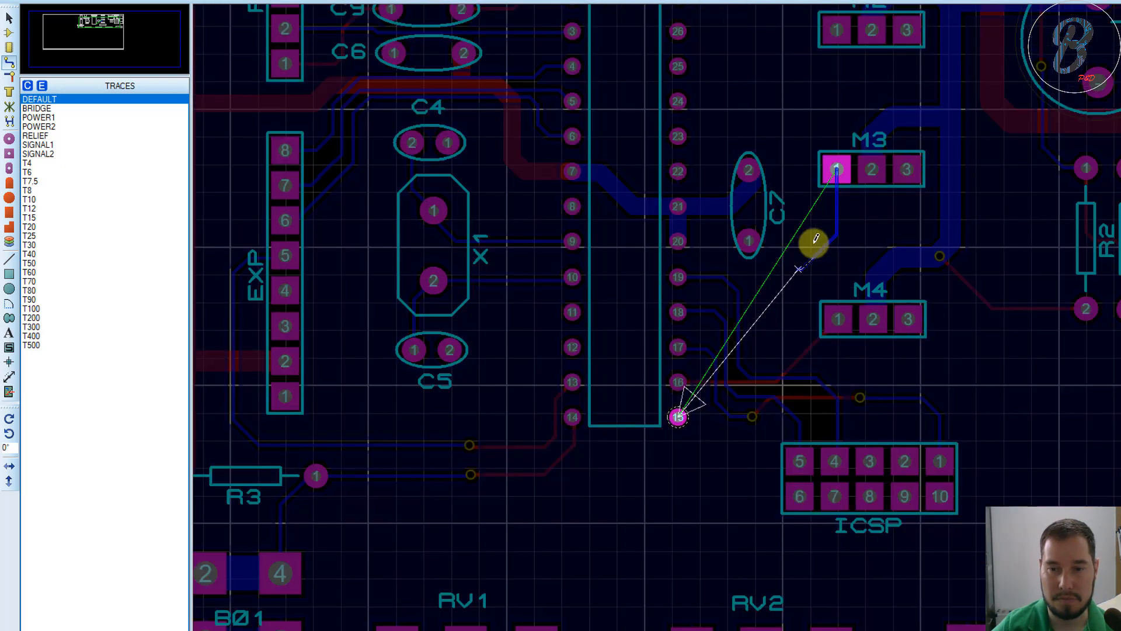
pyautogui.scroll(1, 816, 239)
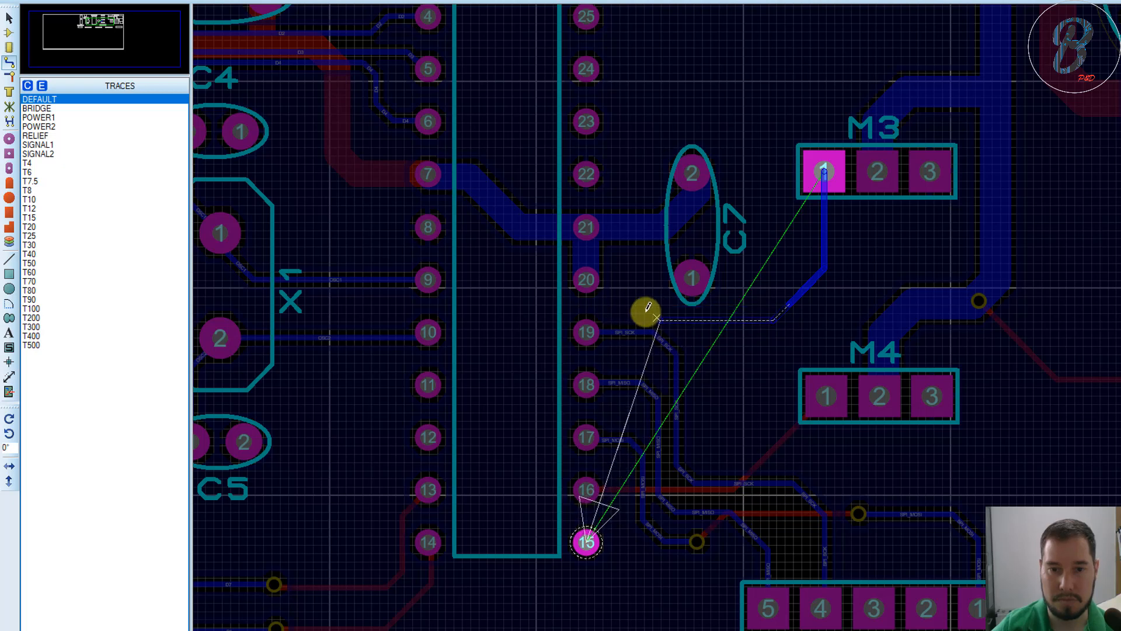
pyautogui.click(620, 304)
pyautogui.click(556, 323)
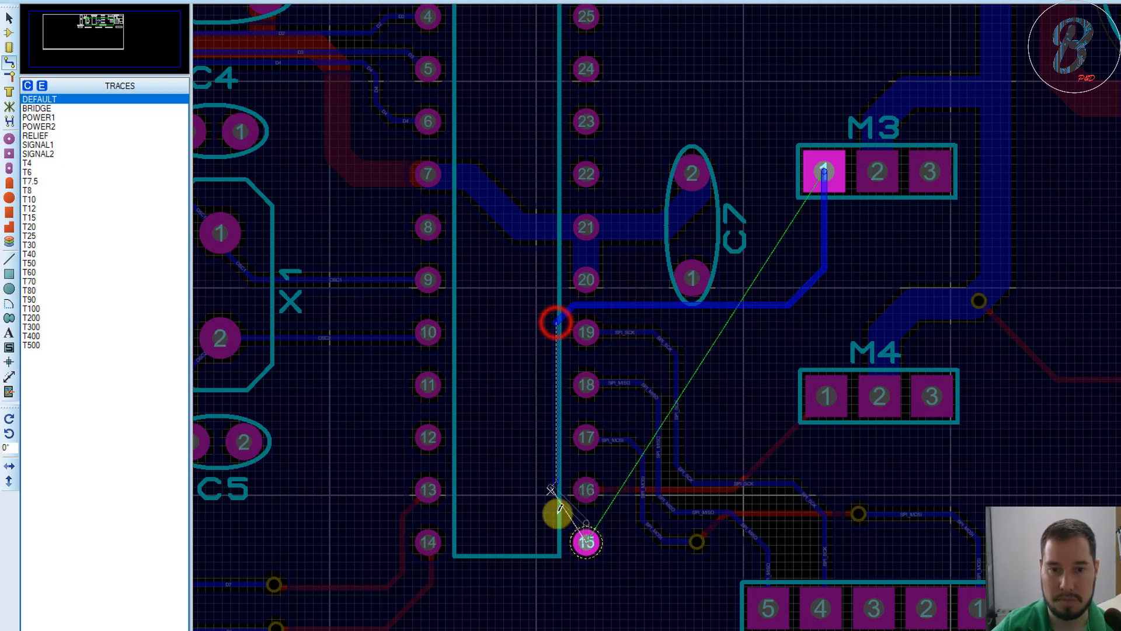
pyautogui.press('BackSpace')
pyautogui.press('BackSpace')
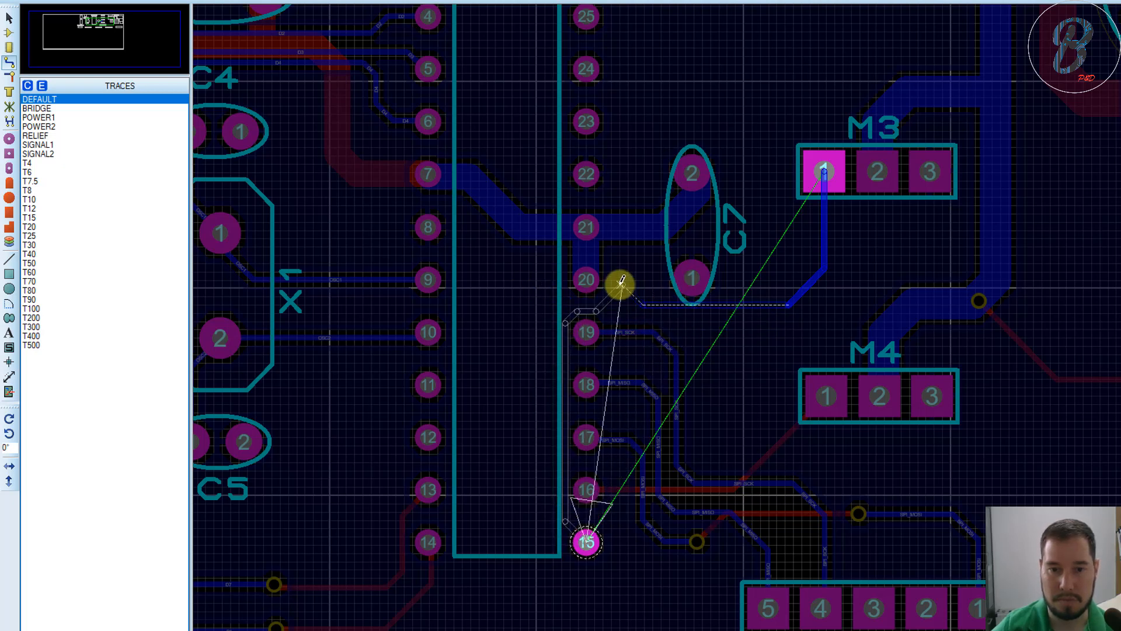
pyautogui.click(553, 317)
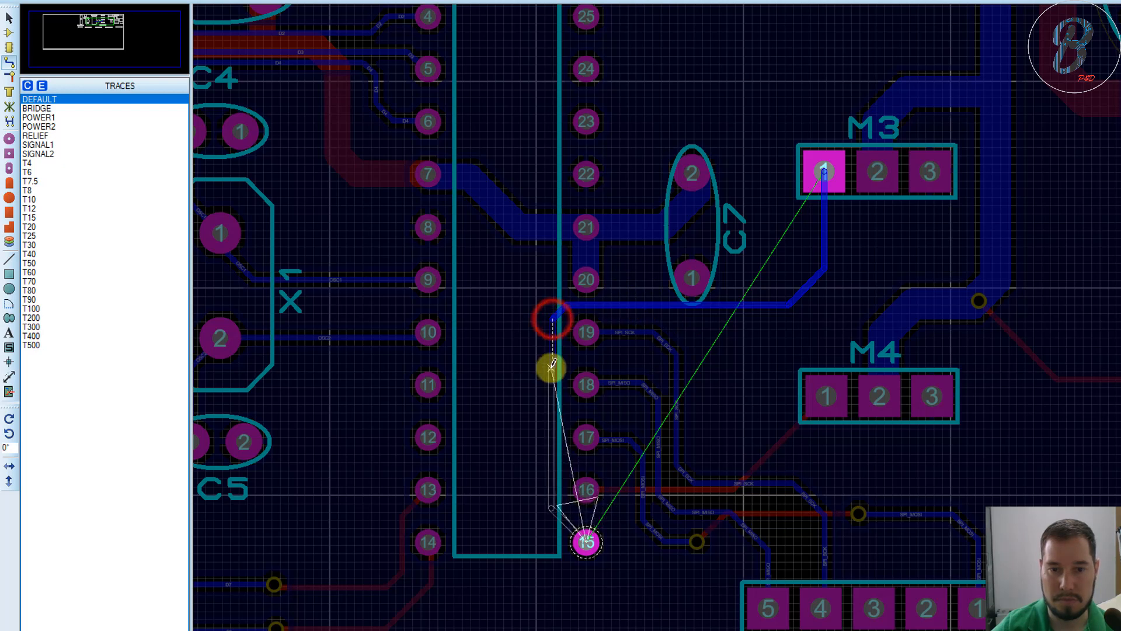
pyautogui.click(587, 541)
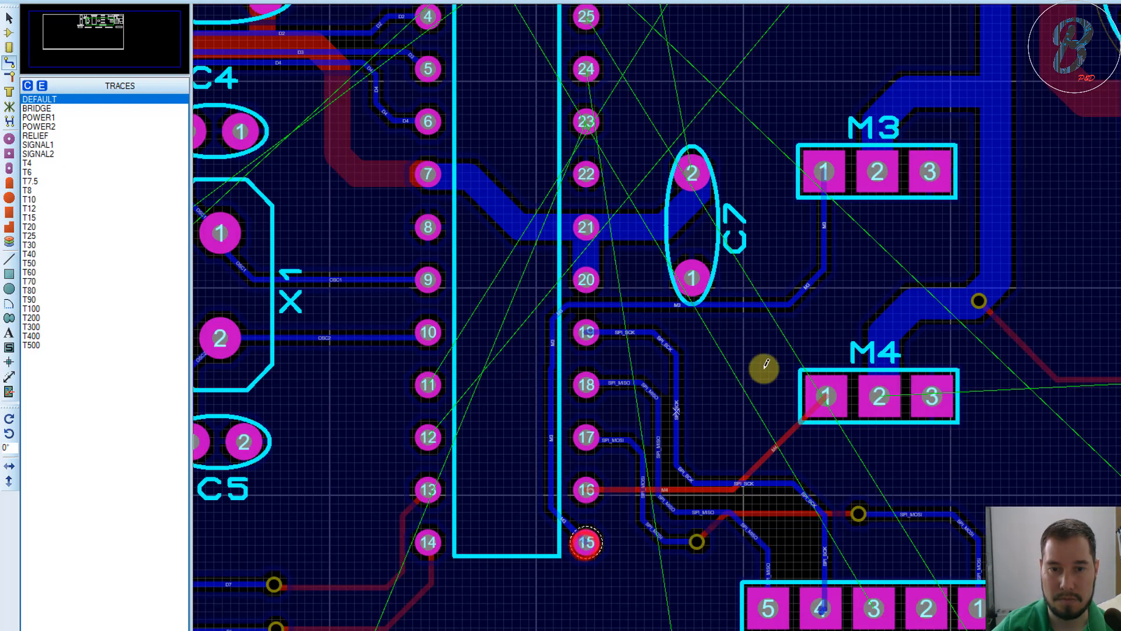
# Step: Connect R31 pin 2 straight up to the horizontal VCC/VDD trace on the red layer and set the new segment's trace style to T40
pyautogui.scroll(-2, 763, 368)
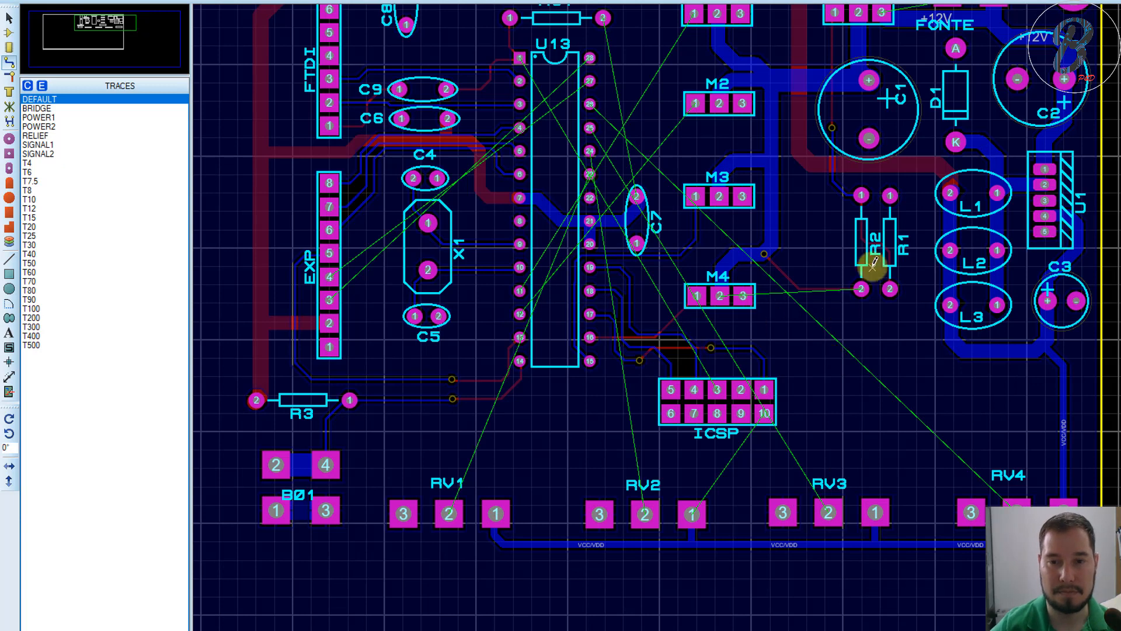
pyautogui.scroll(2, 771, 299)
pyautogui.scroll(-3, 646, 251)
pyautogui.scroll(2, 623, 198)
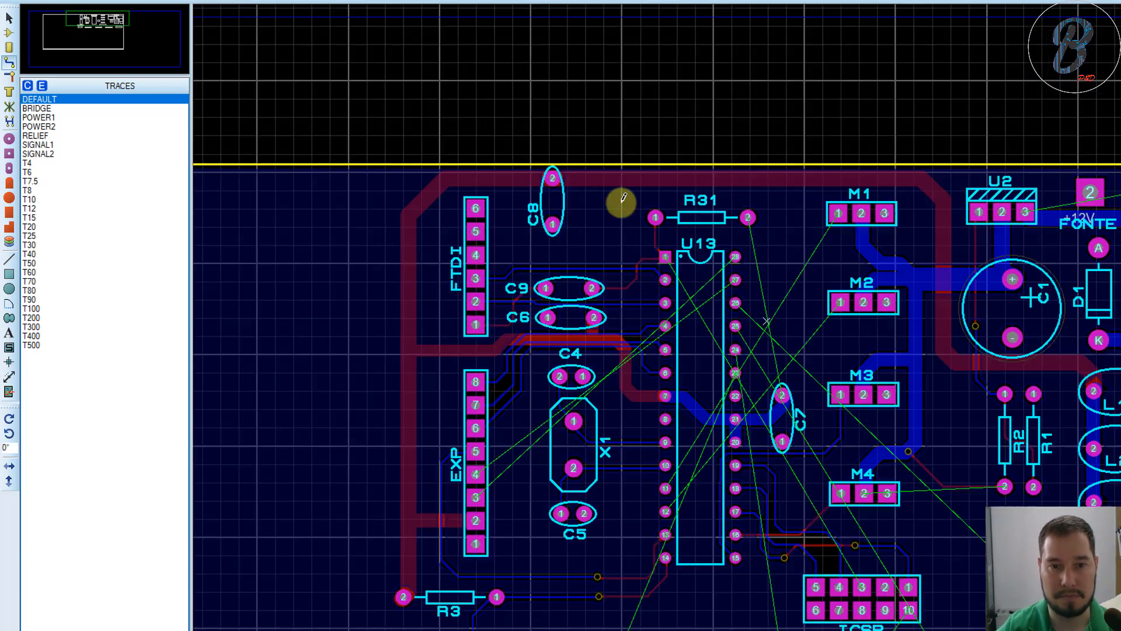
pyautogui.scroll(1, 577, 452)
pyautogui.scroll(-1, 1011, 292)
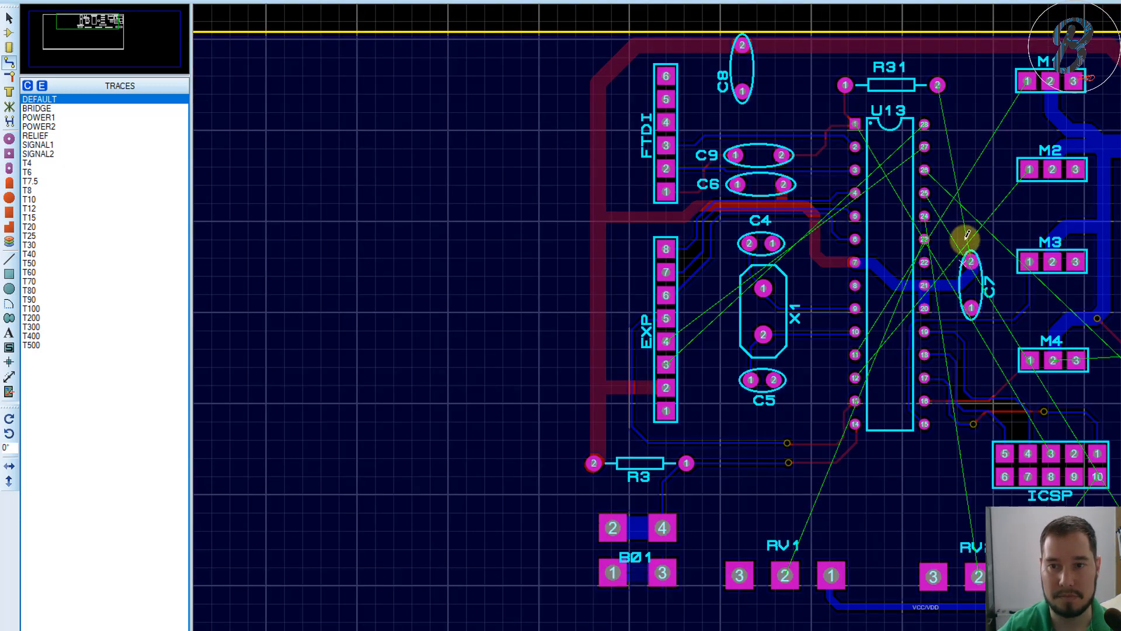
pyautogui.scroll(1, 969, 242)
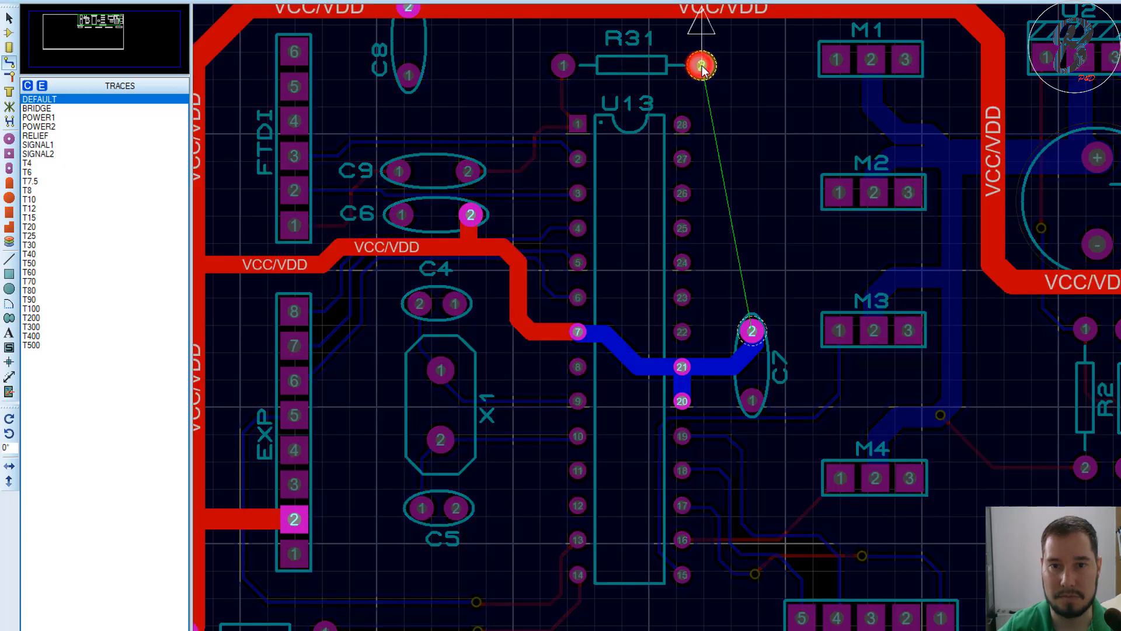
pyautogui.scroll(2, 701, 63)
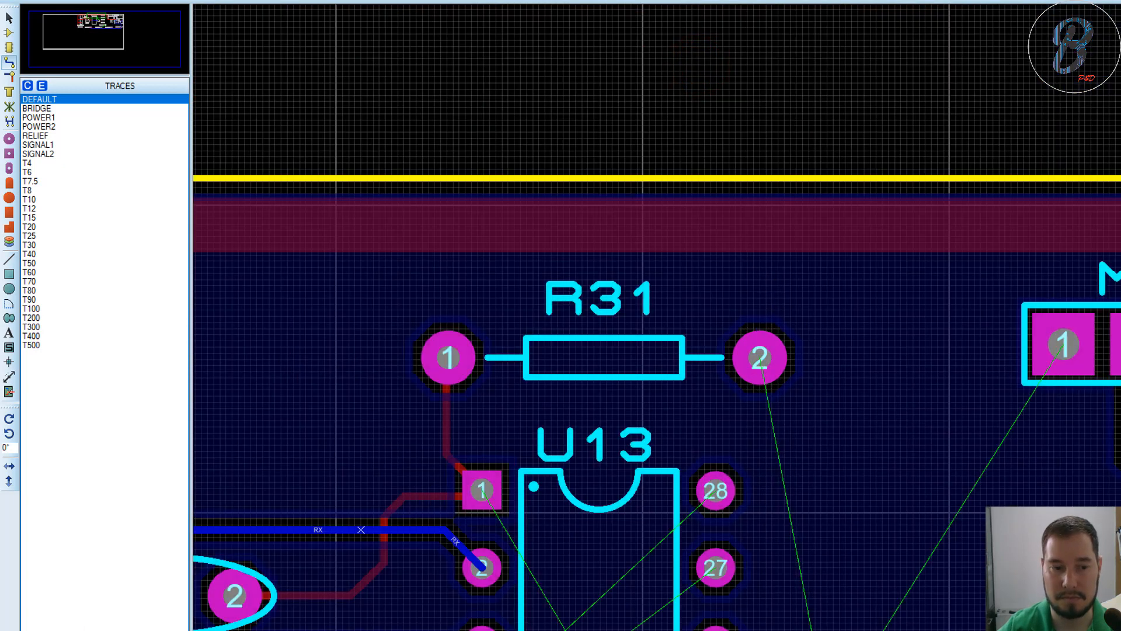
pyautogui.click(763, 349)
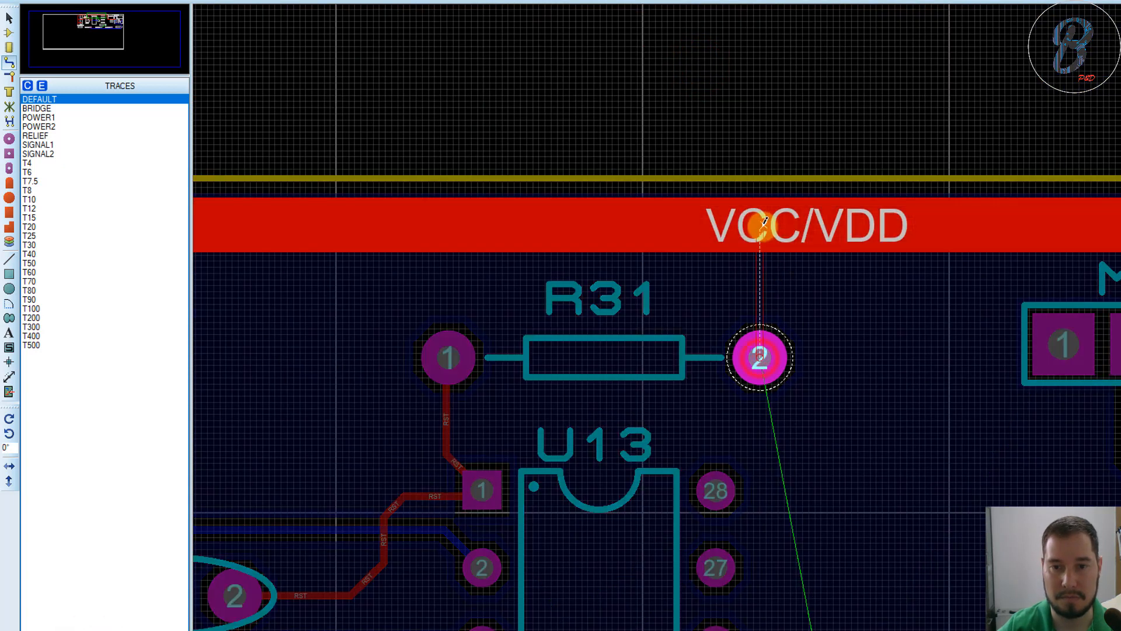
pyautogui.click(760, 215)
pyautogui.rightClick(765, 266)
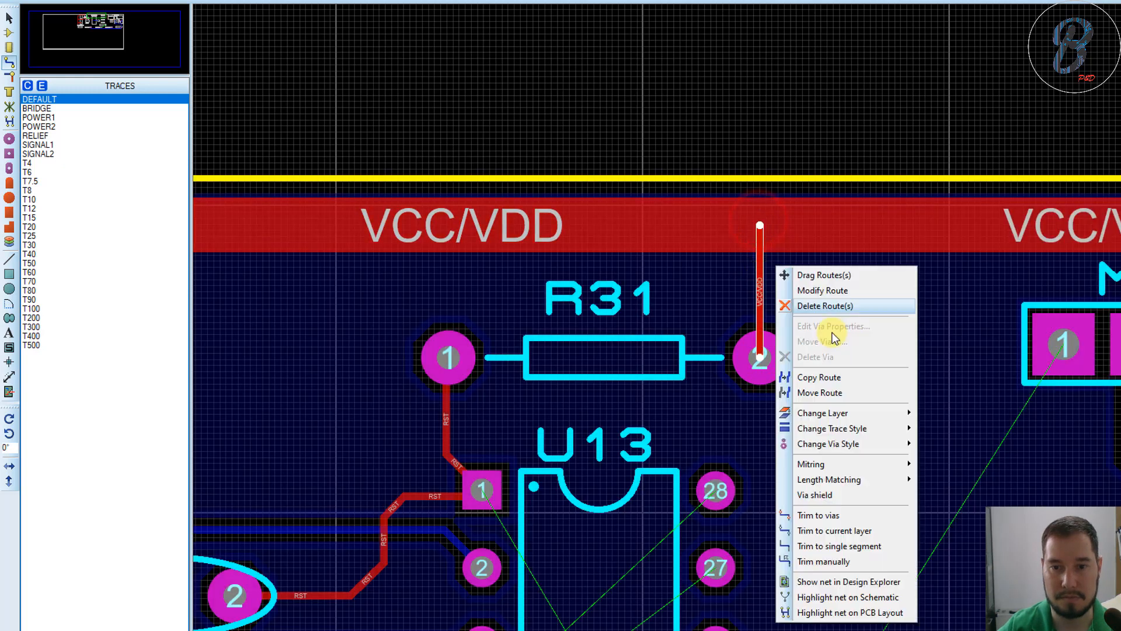
pyautogui.click(844, 433)
pyautogui.click(983, 275)
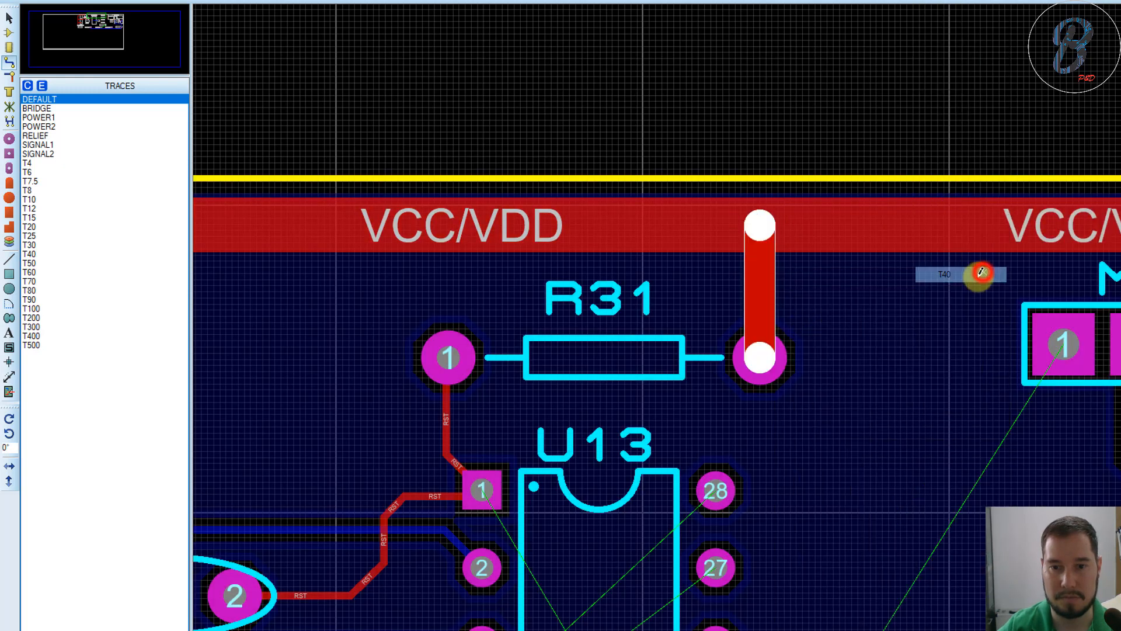
pyautogui.scroll(-2, 768, 320)
pyautogui.scroll(1, 766, 321)
pyautogui.scroll(-1, 811, 400)
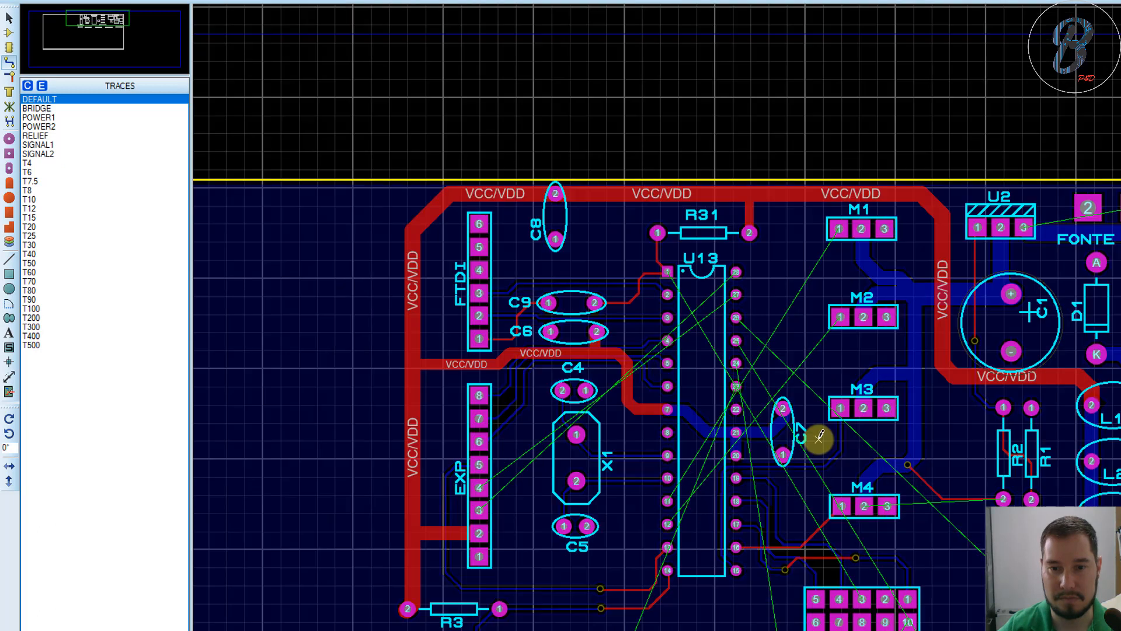
pyautogui.scroll(1, 761, 518)
pyautogui.scroll(-1, 804, 242)
pyautogui.scroll(1, 713, 228)
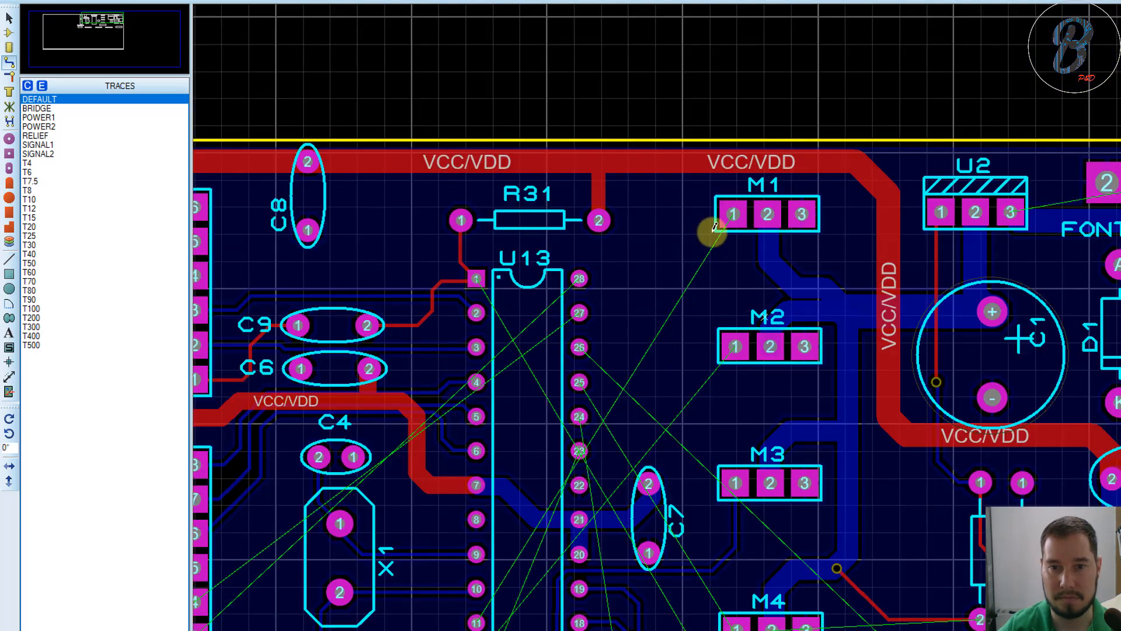
pyautogui.click(732, 211)
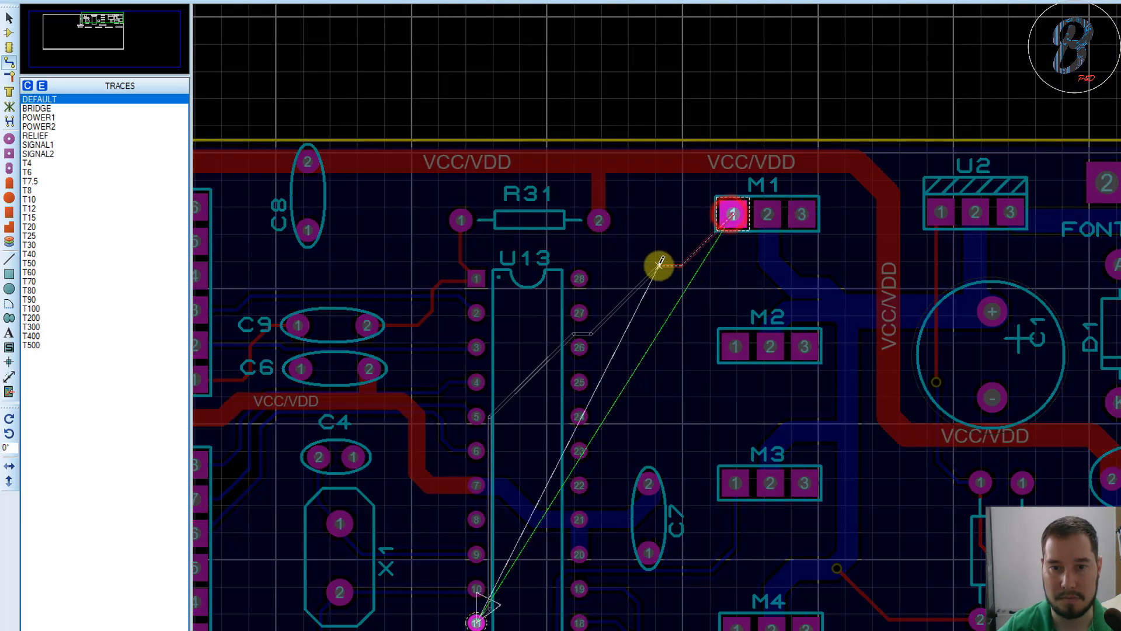
pyautogui.click(718, 256)
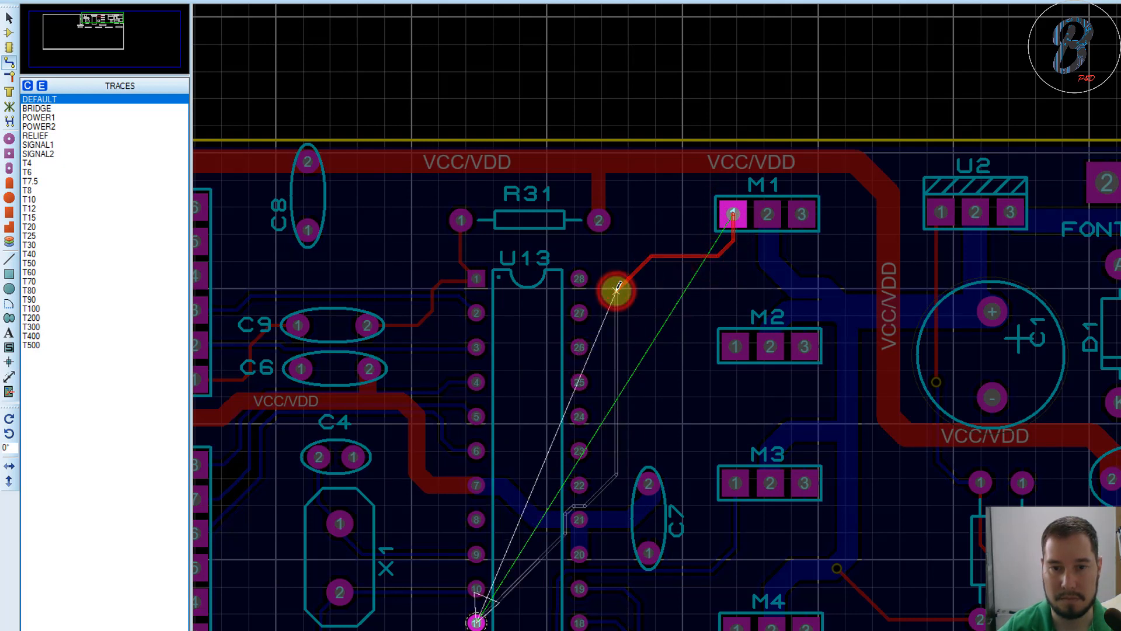
pyautogui.doubleClick(617, 323)
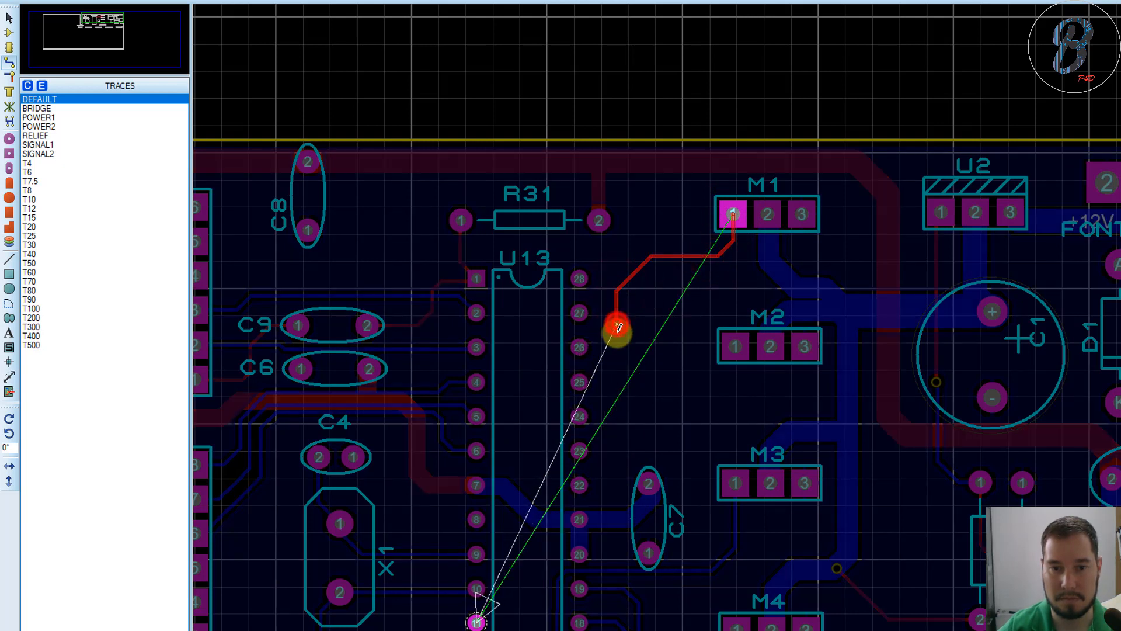
pyautogui.doubleClick(617, 484)
pyautogui.scroll(-2, 696, 418)
pyautogui.scroll(4, 766, 327)
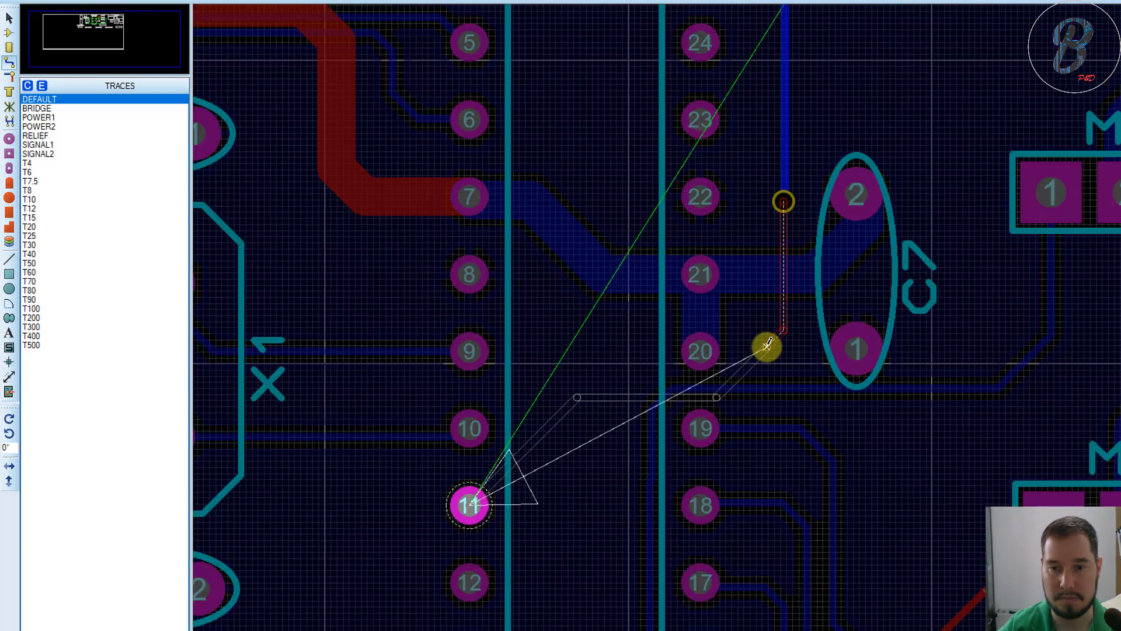
pyautogui.press('Escape')
# Step: Route from M1 pin 1 down on red past M2, through a via to blue, and back to red through a second via beside C7
pyautogui.scroll(-2, 882, 134)
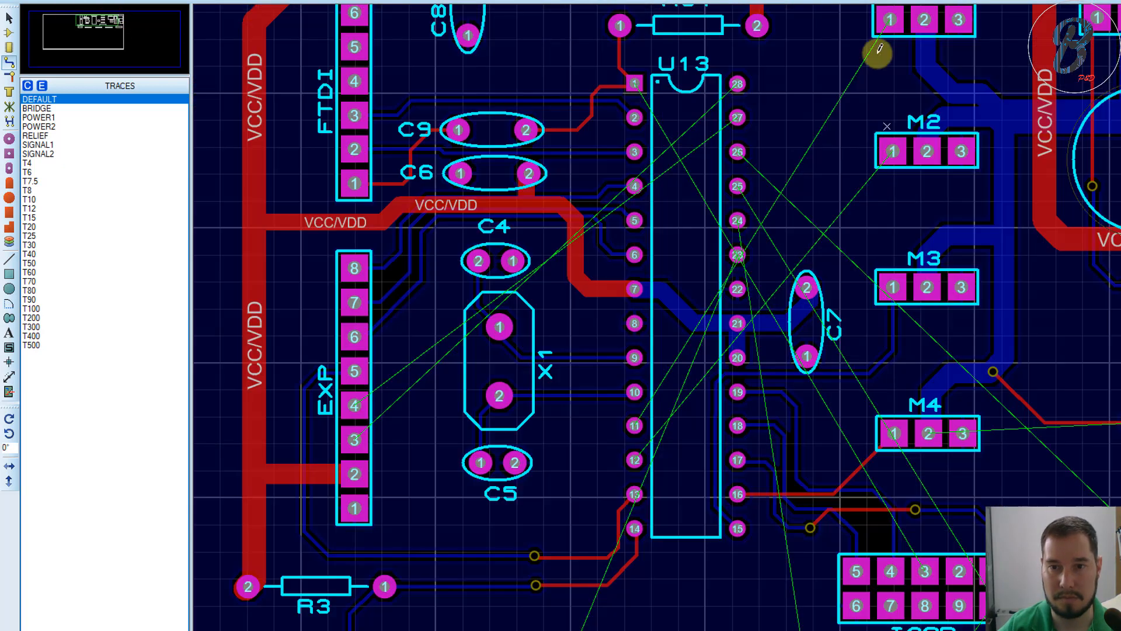
pyautogui.click(891, 19)
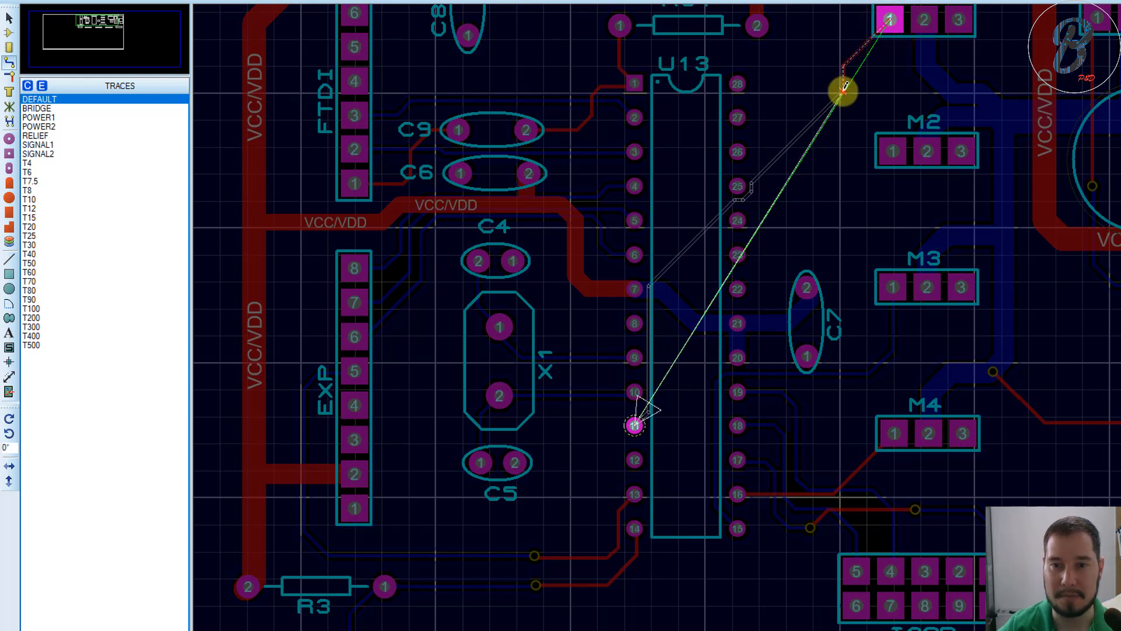
pyautogui.click(844, 89)
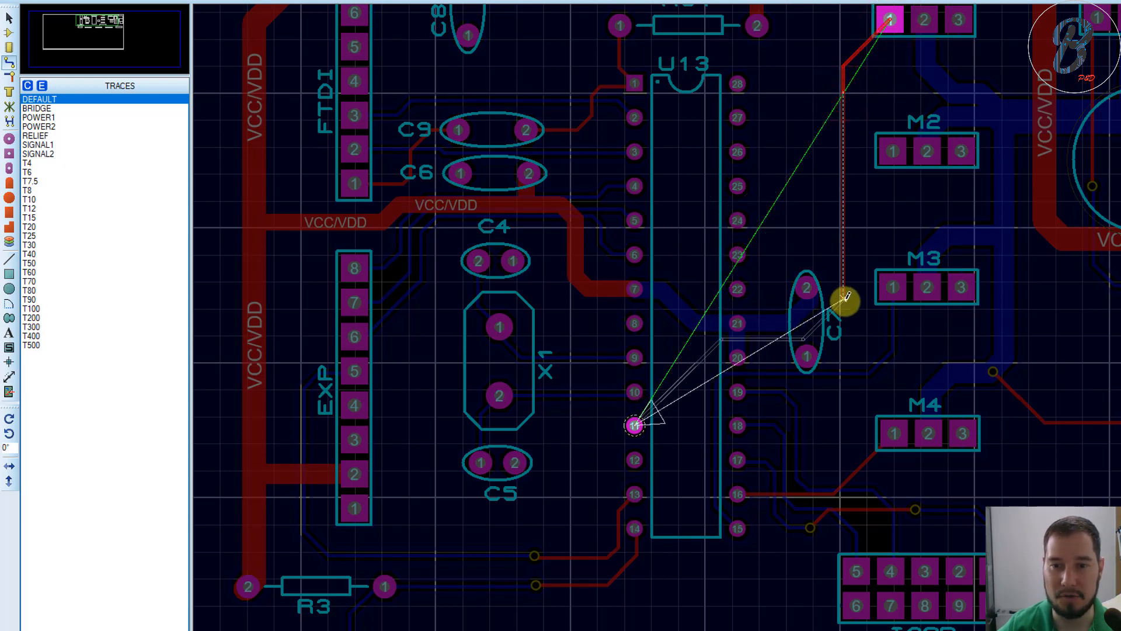
pyautogui.scroll(2, 847, 303)
pyautogui.scroll(-3, 756, 143)
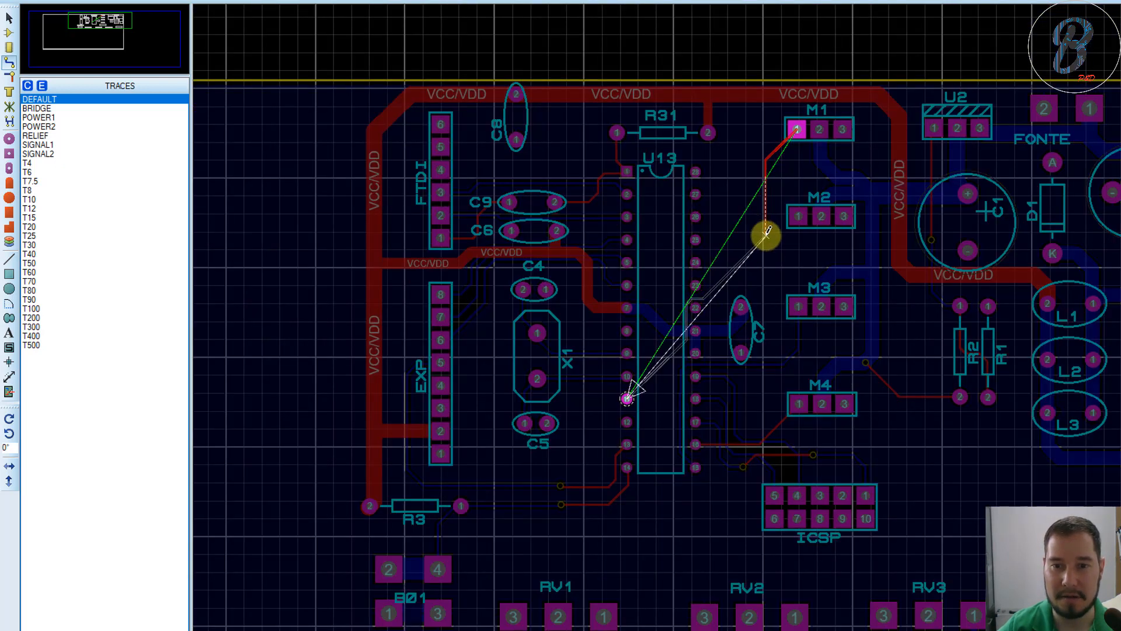
pyautogui.doubleClick(766, 233)
pyautogui.scroll(3, 763, 295)
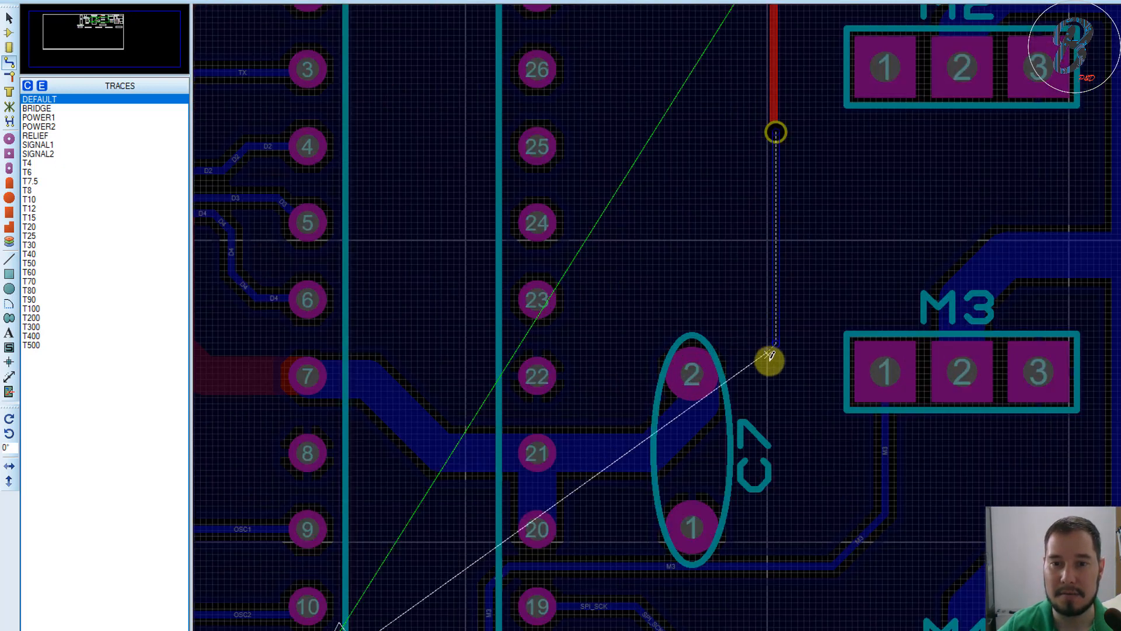
pyautogui.doubleClick(778, 369)
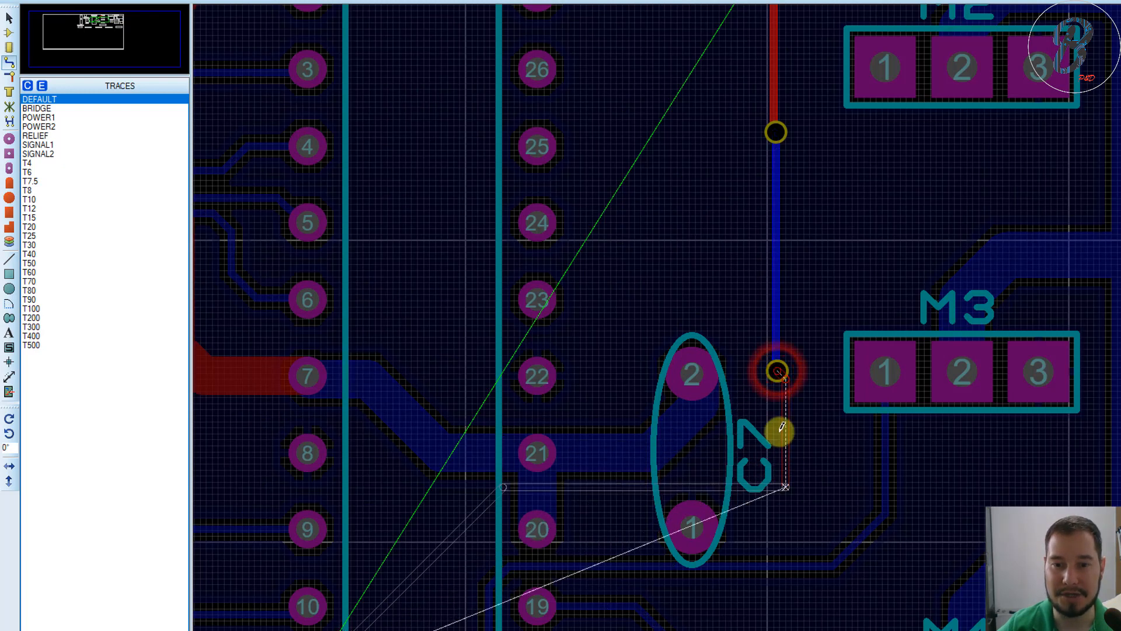
# Step: Finish the M1 trace on red from the via beside C7, down and across between U13 pins 19 and 18 to pin 11
pyautogui.scroll(-3, 779, 430)
pyautogui.scroll(2, 768, 383)
pyautogui.scroll(2, 767, 320)
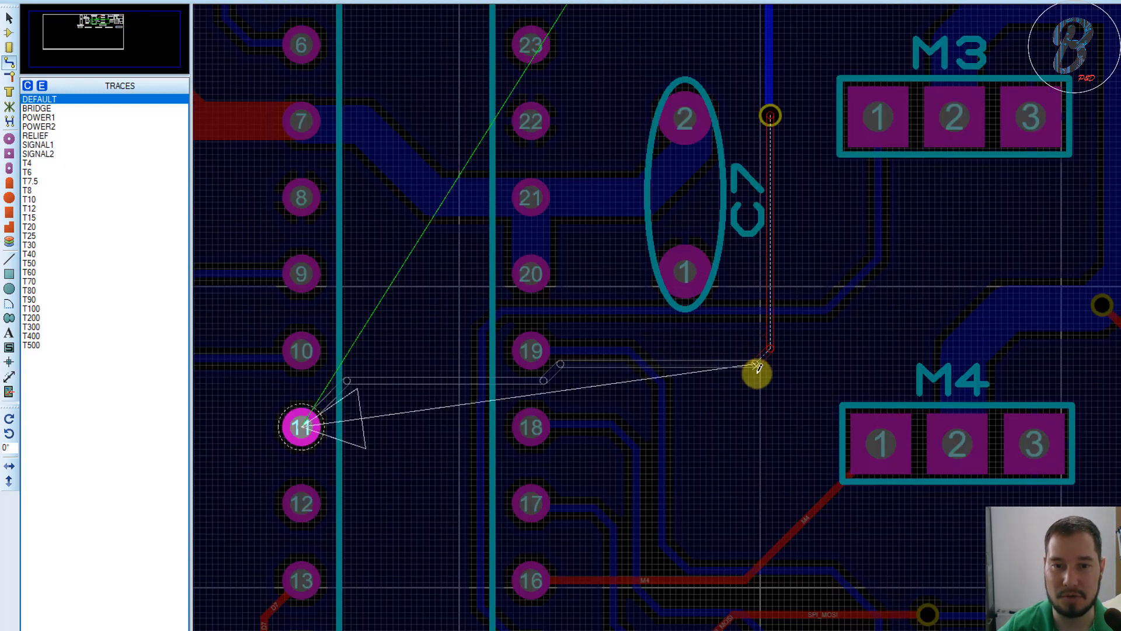
pyautogui.click(747, 385)
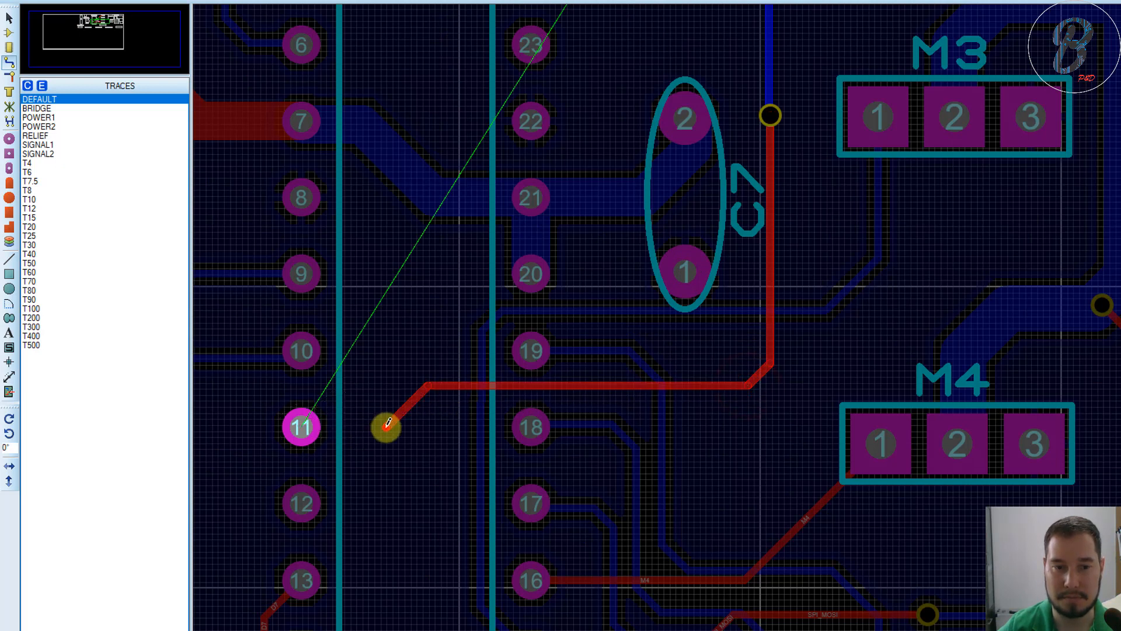
pyautogui.click(302, 427)
# Step: Route M2 pin 1 on blue down to a via beside M3, and continue on red to U13 pin 12
pyautogui.scroll(-3, 302, 426)
pyautogui.scroll(2, 780, 295)
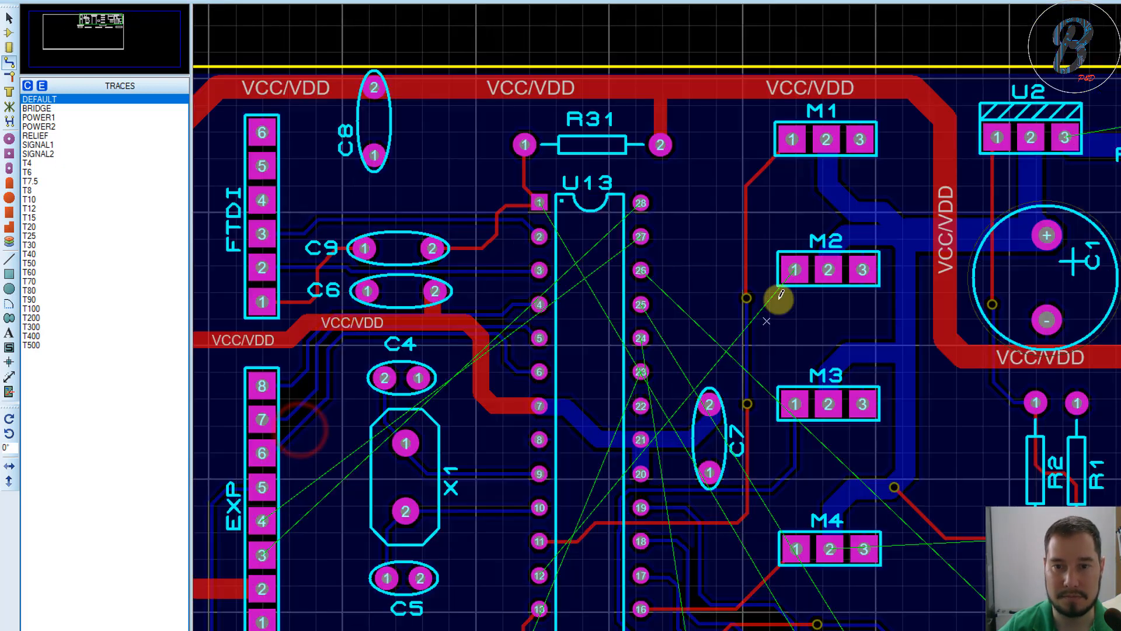
pyautogui.click(793, 269)
pyautogui.press('Escape')
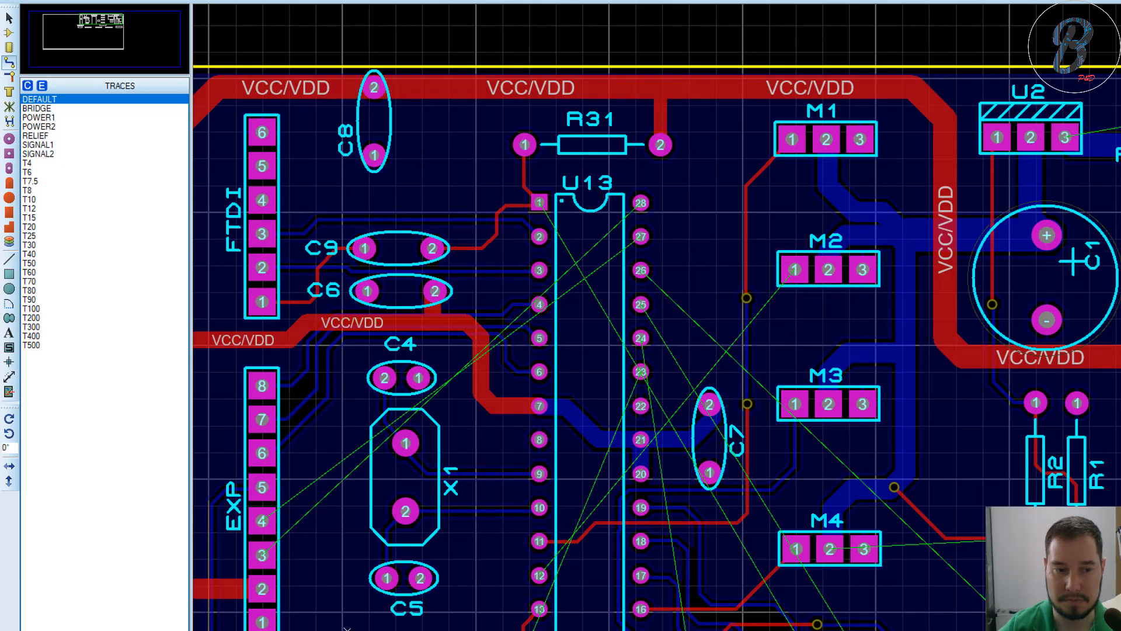
pyautogui.click(723, 327)
pyautogui.click(795, 269)
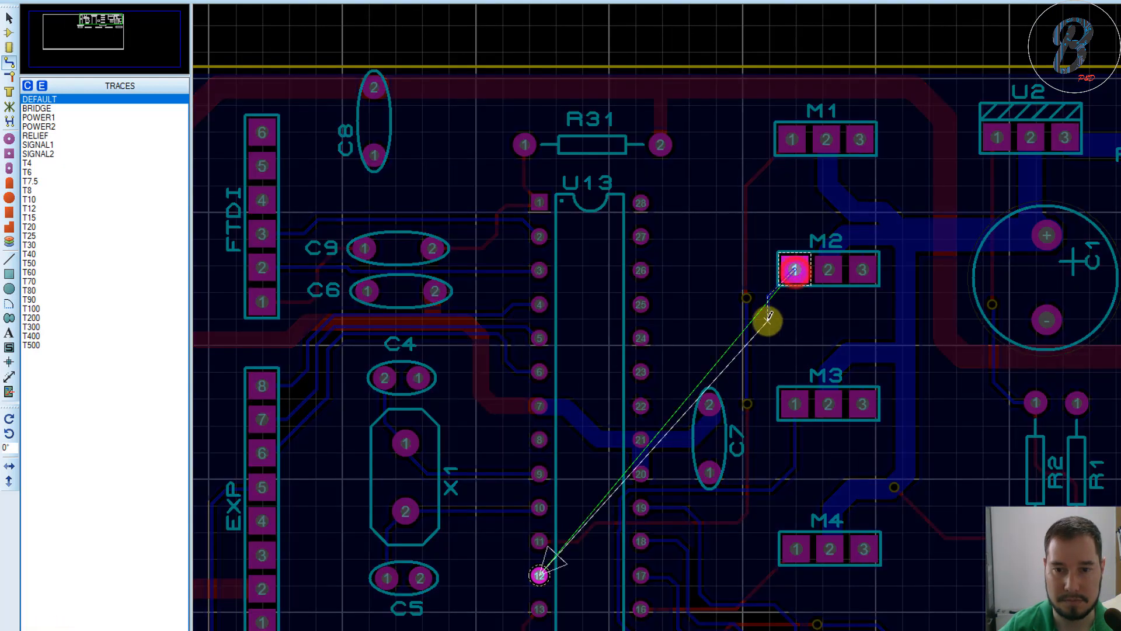
pyautogui.click(767, 321)
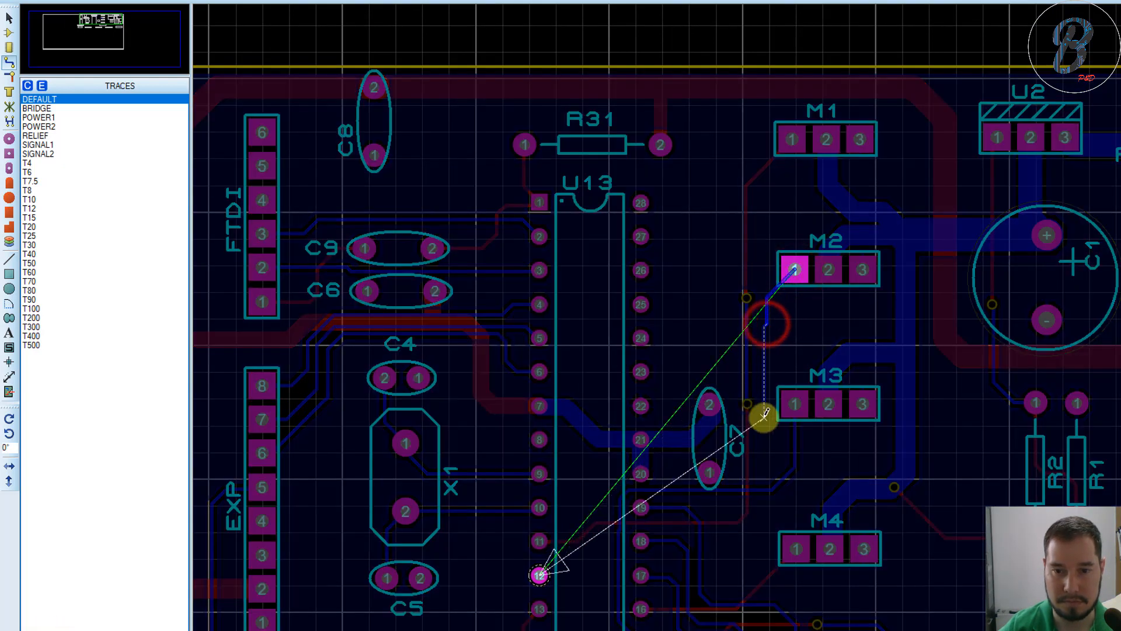
pyautogui.doubleClick(764, 416)
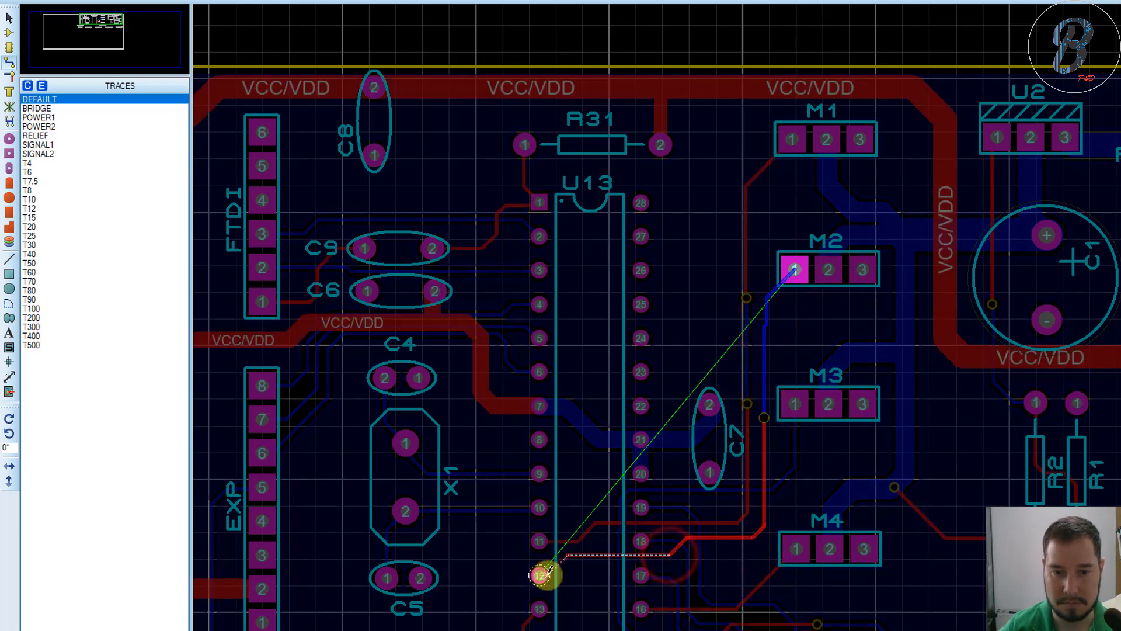
pyautogui.click(540, 575)
# Step: Start a blue trace at U13 pin 28, running into the chip outline and down to a via beside pin 6
pyautogui.scroll(-2, 783, 387)
pyautogui.scroll(2, 788, 355)
pyautogui.scroll(2, 761, 248)
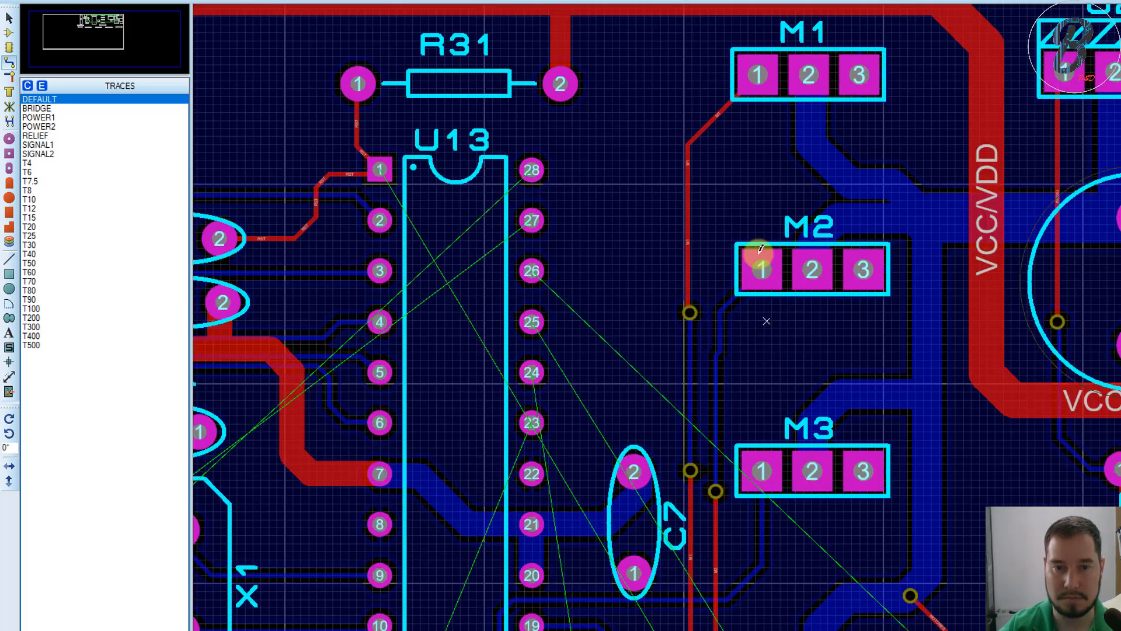
pyautogui.scroll(-2, 779, 365)
pyautogui.scroll(1, 776, 355)
pyautogui.scroll(-1, 811, 443)
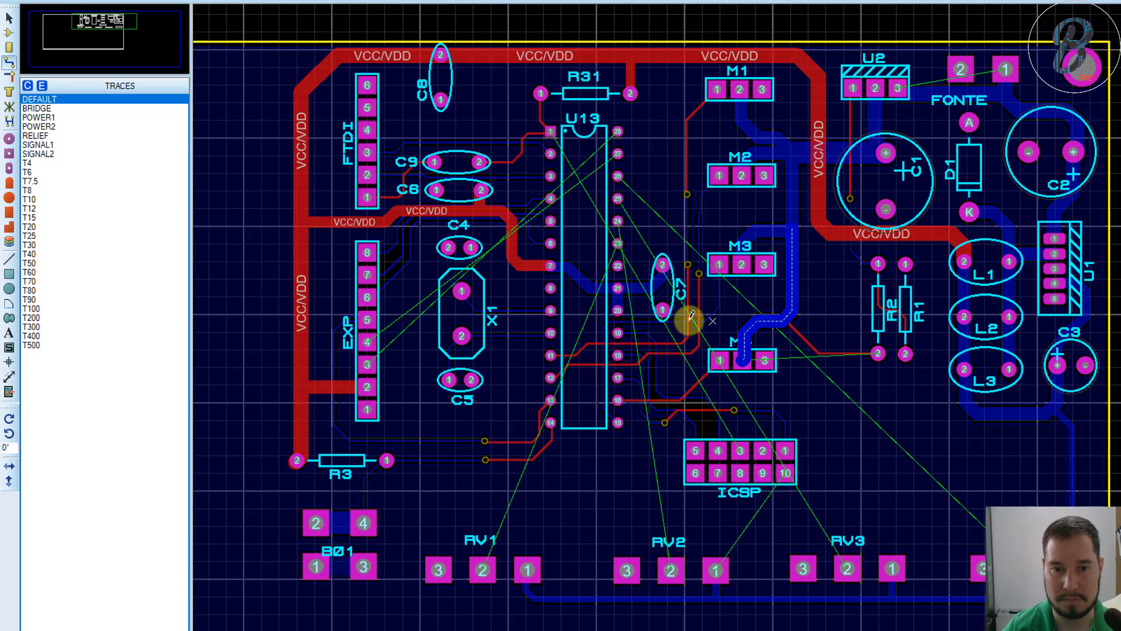
pyautogui.click(617, 130)
pyautogui.scroll(4, 606, 138)
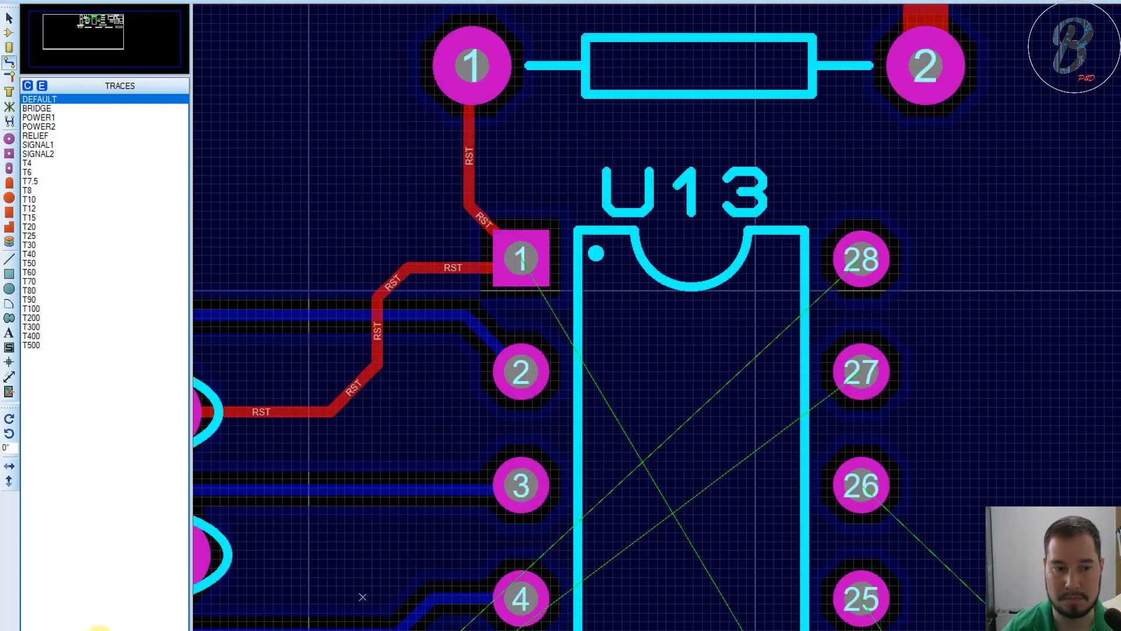
pyautogui.click(846, 265)
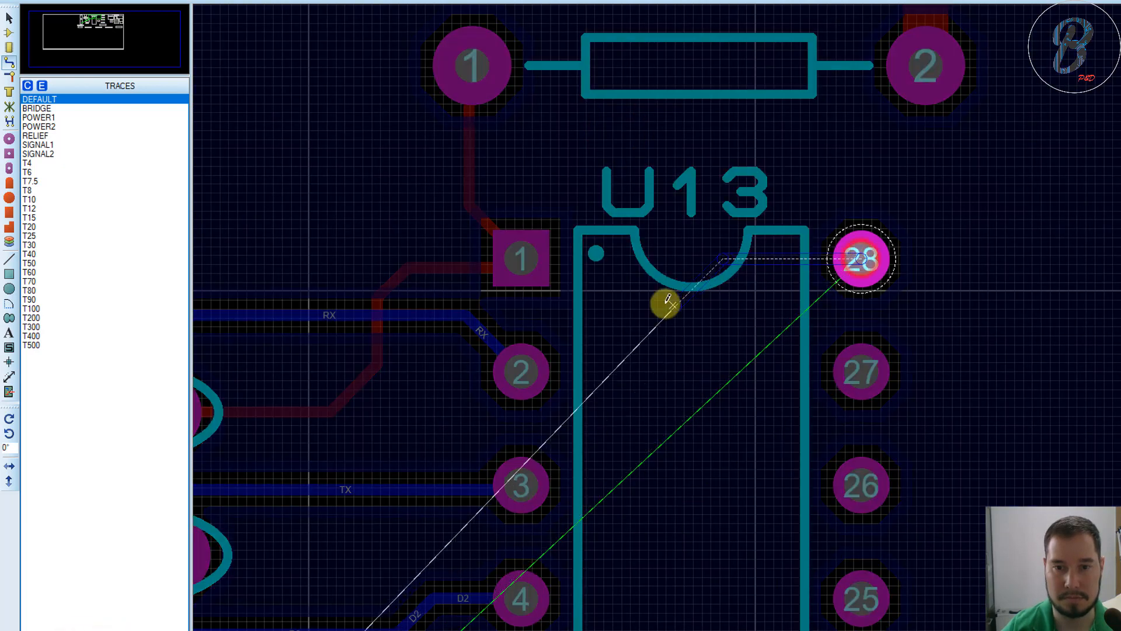
pyautogui.scroll(-3, 723, 373)
pyautogui.scroll(3, 765, 320)
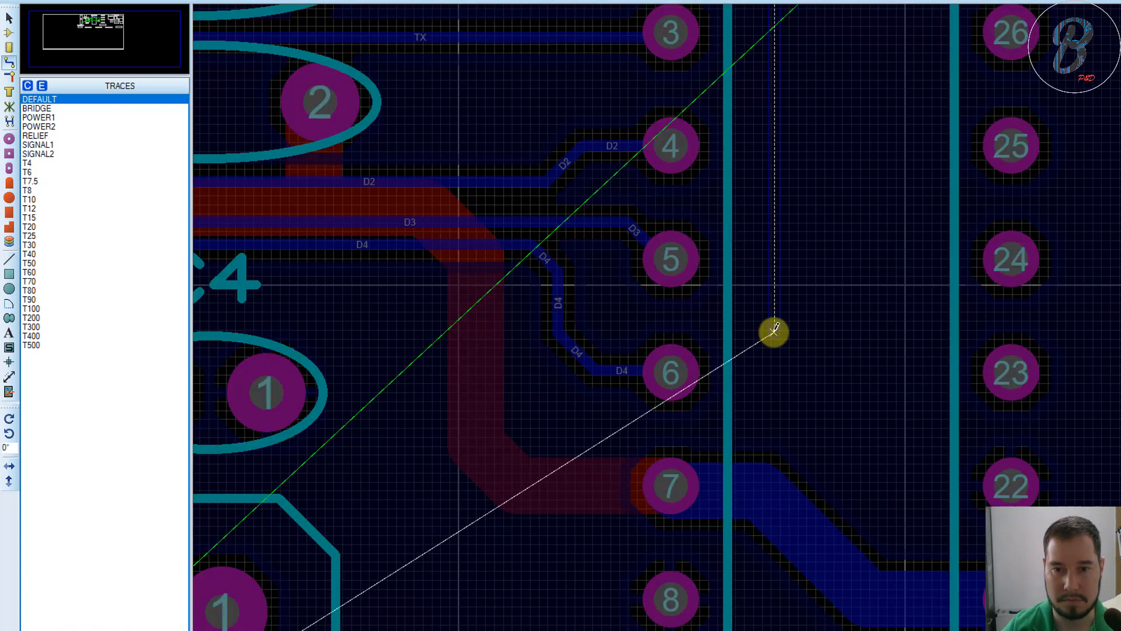
pyautogui.doubleClick(774, 330)
# Step: Continue the pin 28 trace on red down inside U13, out between pins 10 and 11, and toward the area below C5
pyautogui.scroll(-3, 741, 571)
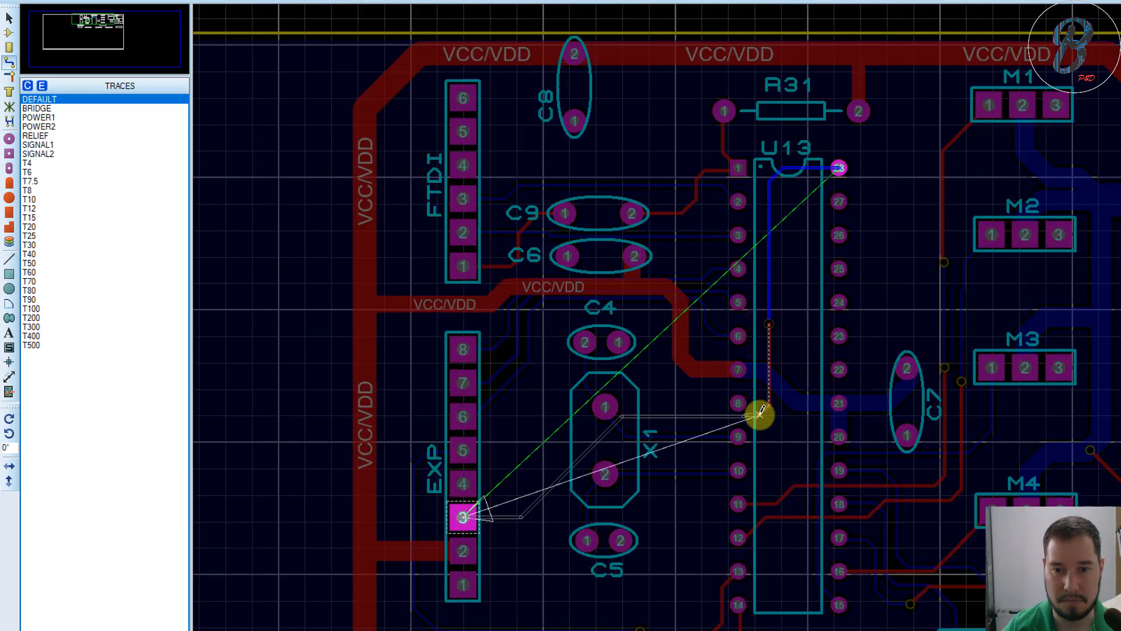
pyautogui.scroll(3, 763, 485)
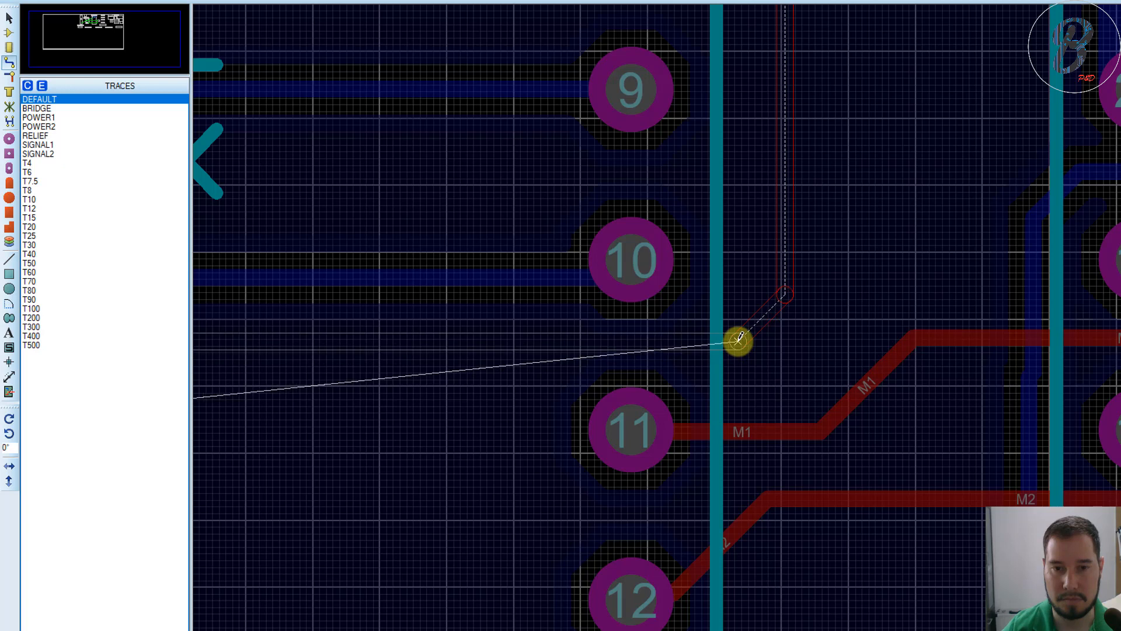
pyautogui.scroll(-2, 744, 333)
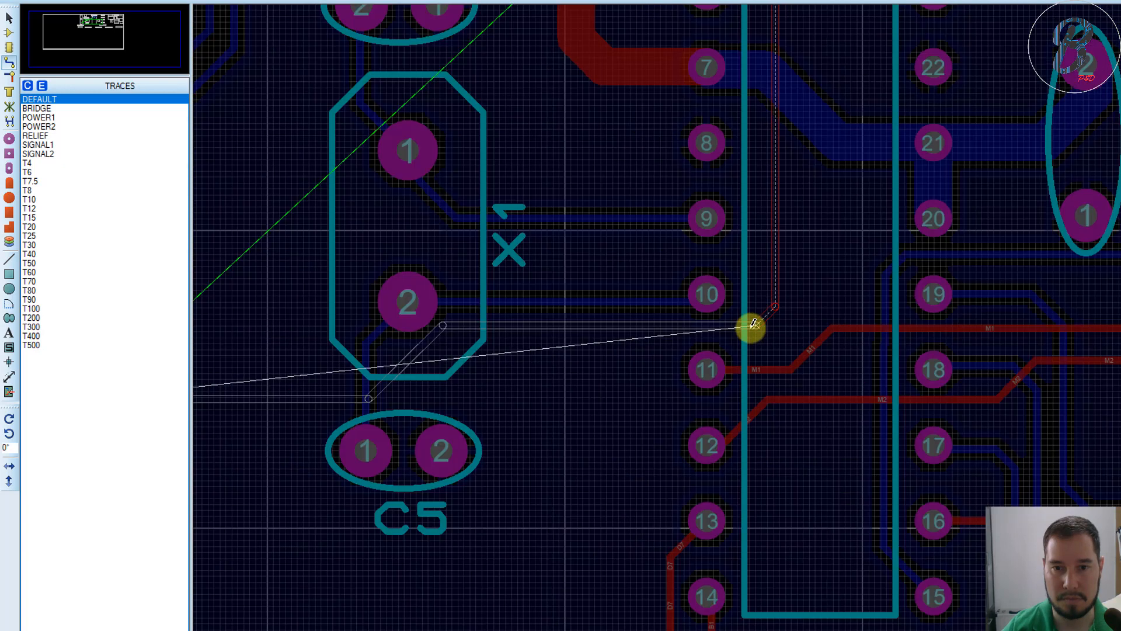
pyautogui.click(722, 334)
pyautogui.click(599, 375)
pyautogui.scroll(-3, 765, 320)
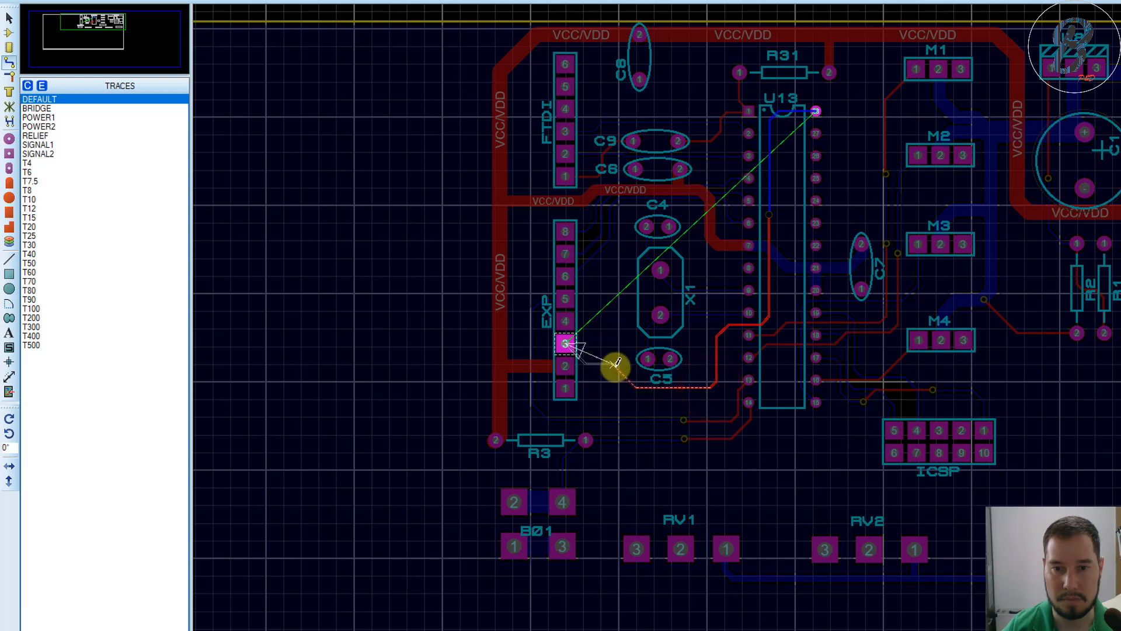
# Step: Place a via just below C5 and finish the trace on blue at EXP pin 3
pyautogui.scroll(3, 618, 363)
pyautogui.click(766, 320)
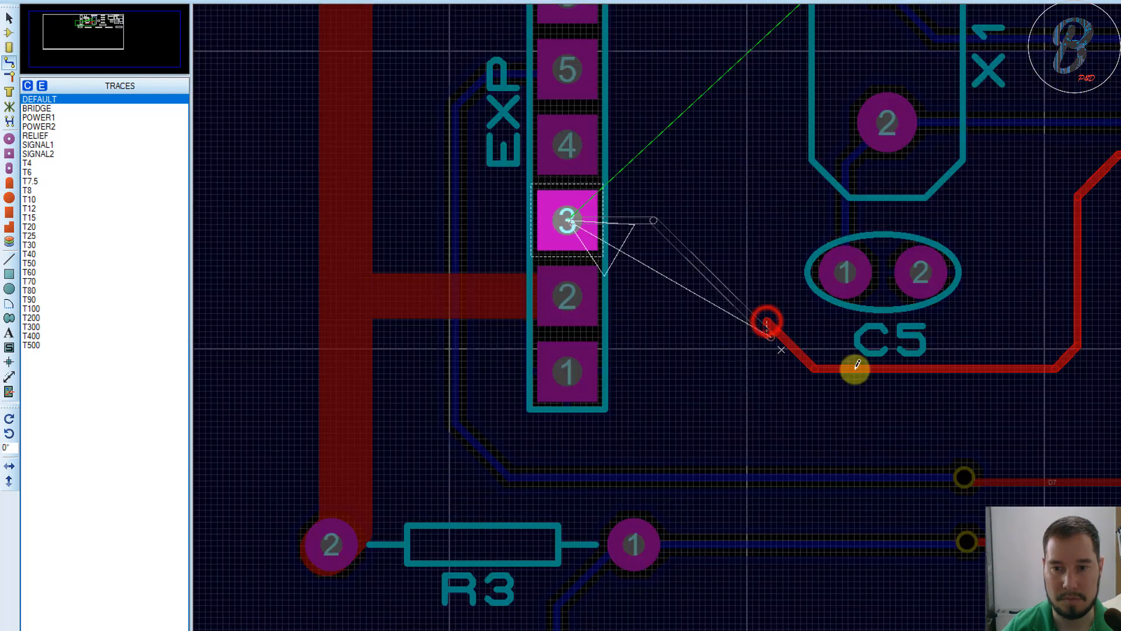
pyautogui.doubleClick(964, 368)
pyautogui.click(726, 288)
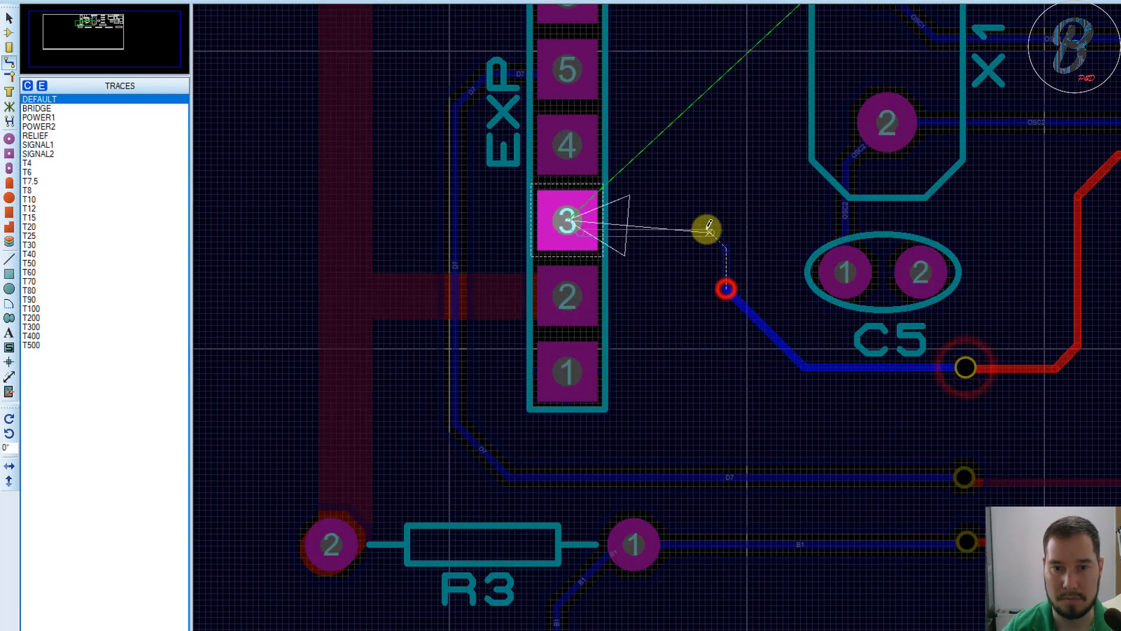
pyautogui.click(693, 224)
pyautogui.click(568, 221)
# Step: Route from EXP pin 4 on blue alongside the D4 trace, across C4's label, and down to a via between VCC/VDD and U13 pin 6
pyautogui.scroll(-3, 766, 321)
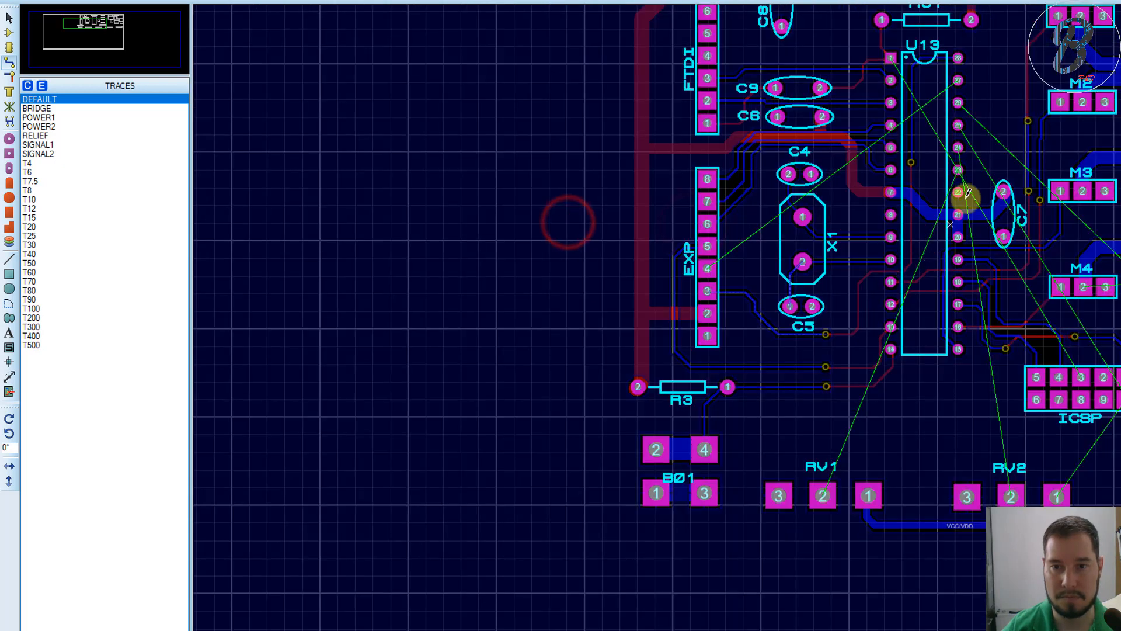
pyautogui.scroll(2, 963, 195)
pyautogui.scroll(-2, 674, 323)
pyautogui.scroll(2, 728, 368)
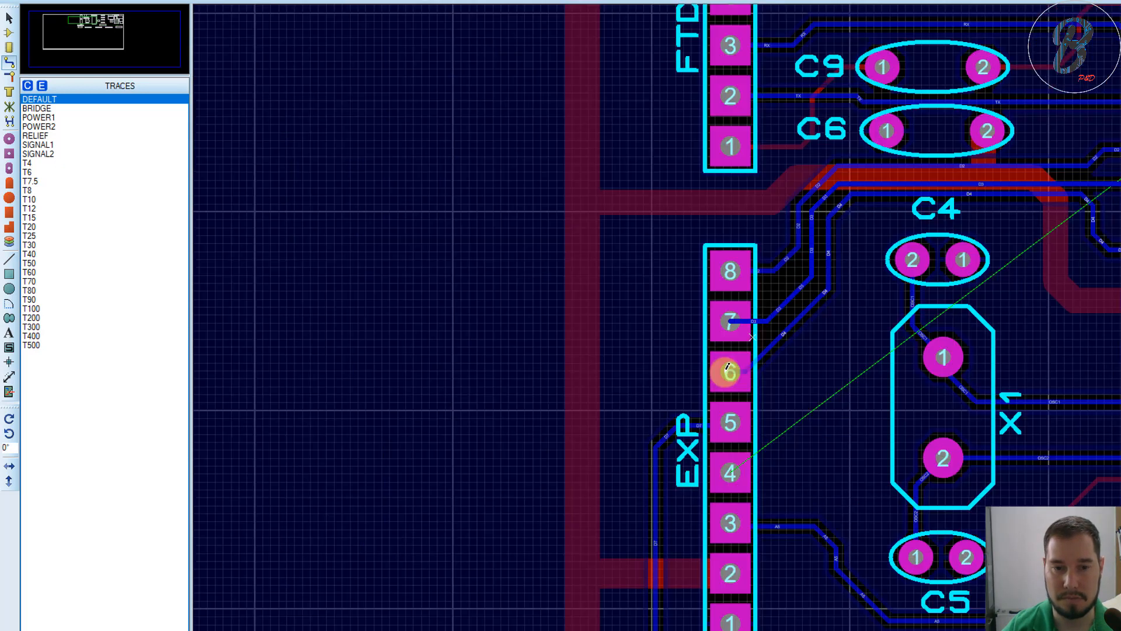
pyautogui.click(731, 473)
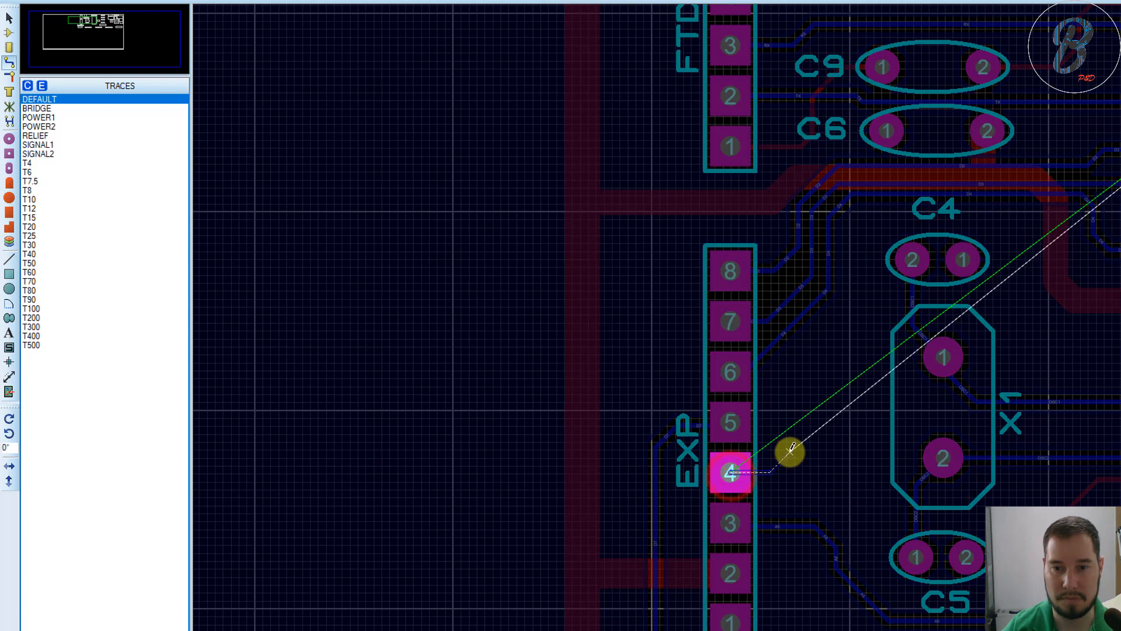
pyautogui.click(788, 453)
pyautogui.click(838, 299)
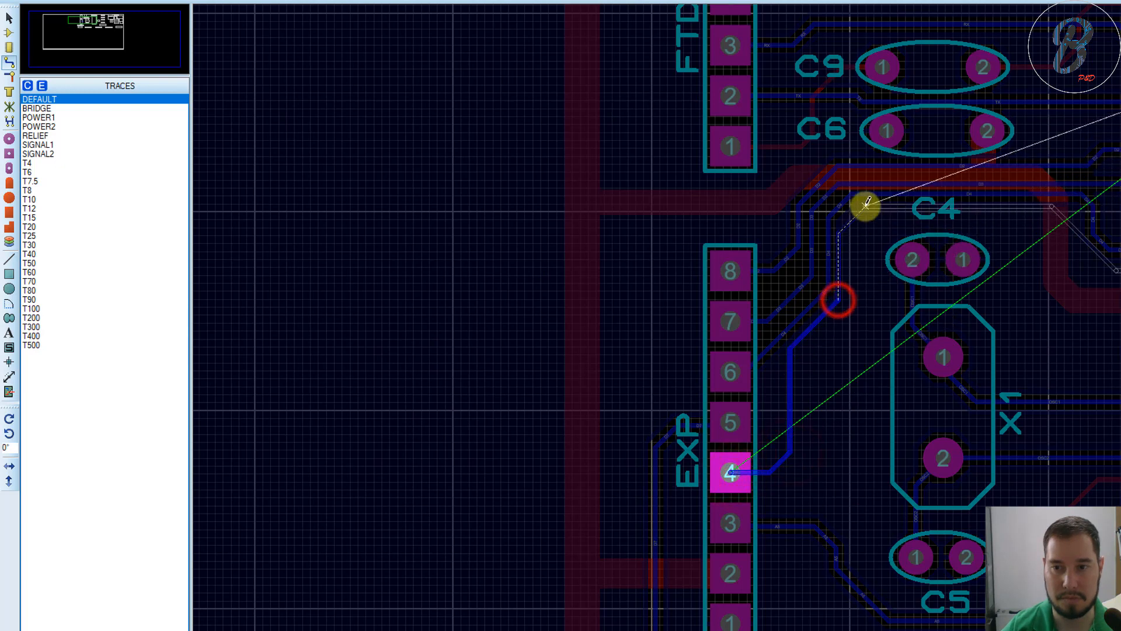
pyautogui.click(865, 205)
pyautogui.scroll(3, 1006, 198)
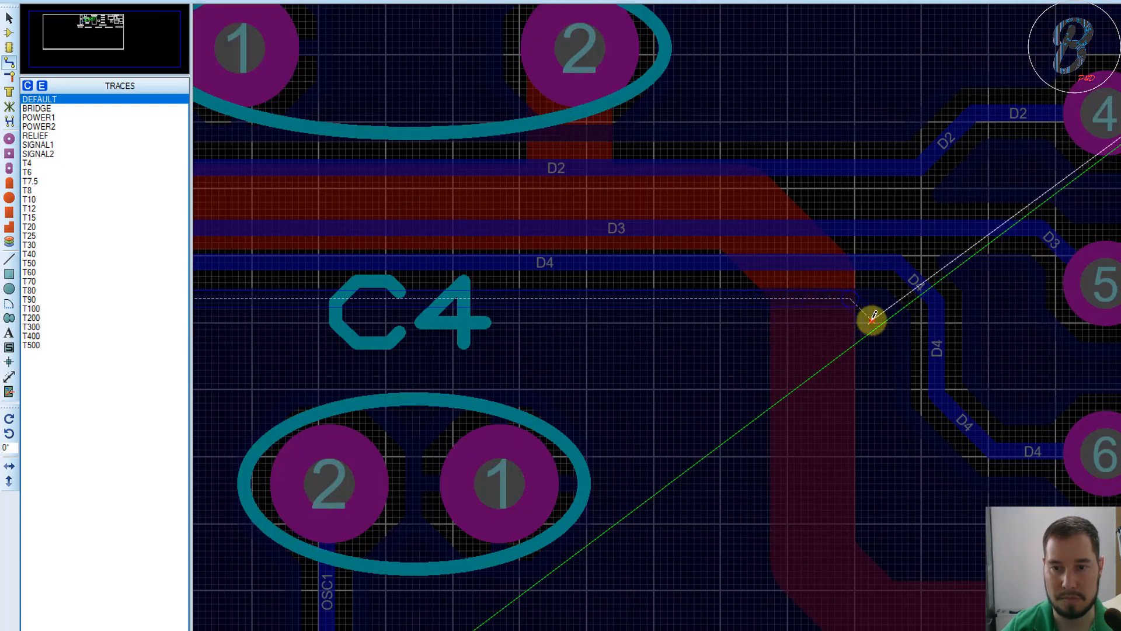
pyautogui.click(871, 318)
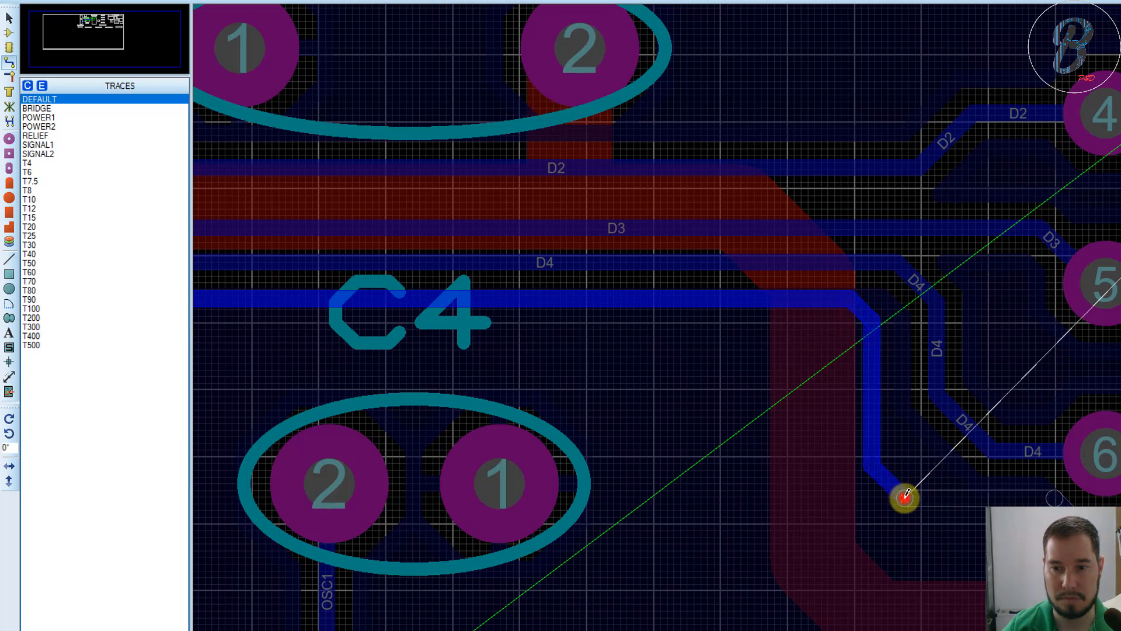
pyautogui.doubleClick(940, 503)
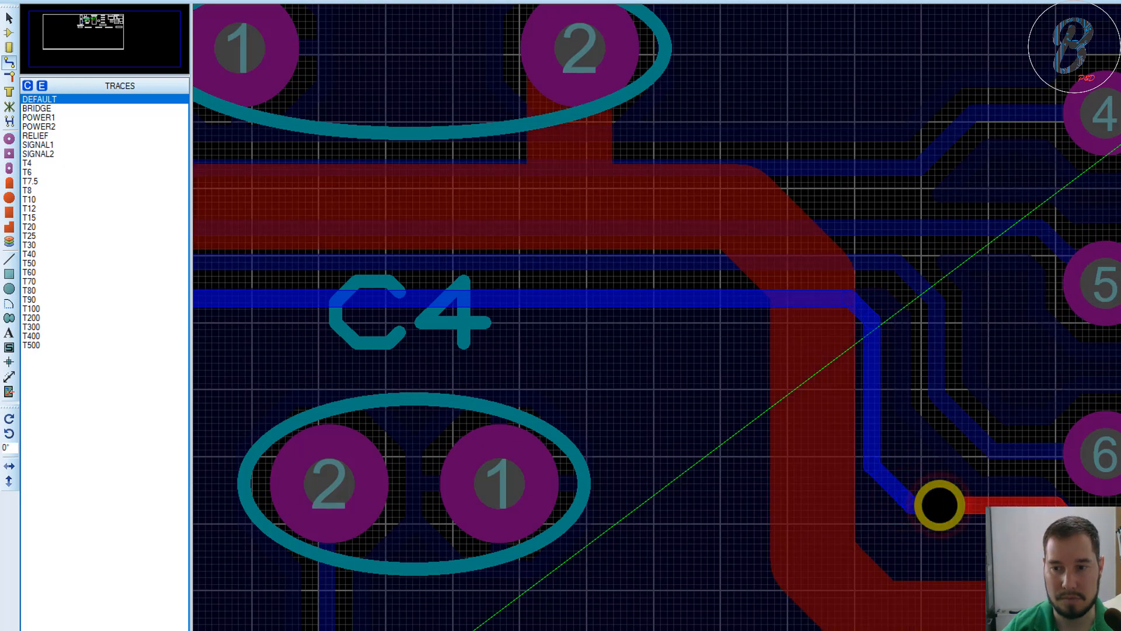
# Step: Continue the EXP pin 4 trace on red between U13 pins 6 and 7, across the A5 trace to a second via, and on blue to pin 27
pyautogui.scroll(-4, 767, 322)
pyautogui.scroll(3, 858, 295)
pyautogui.scroll(-2, 768, 321)
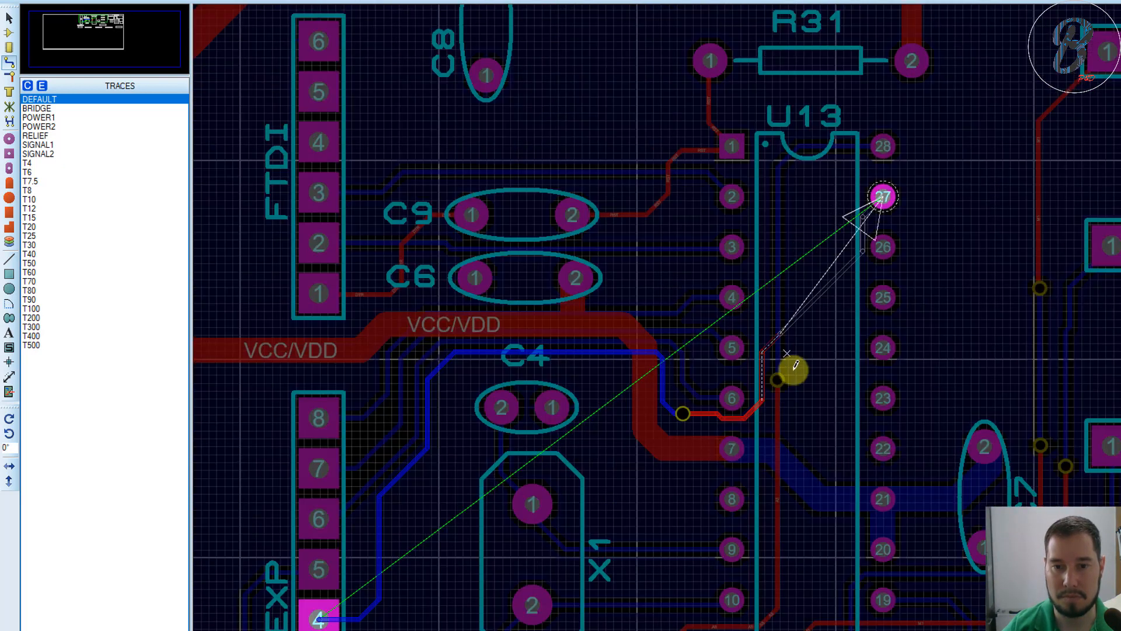
pyautogui.scroll(3, 791, 327)
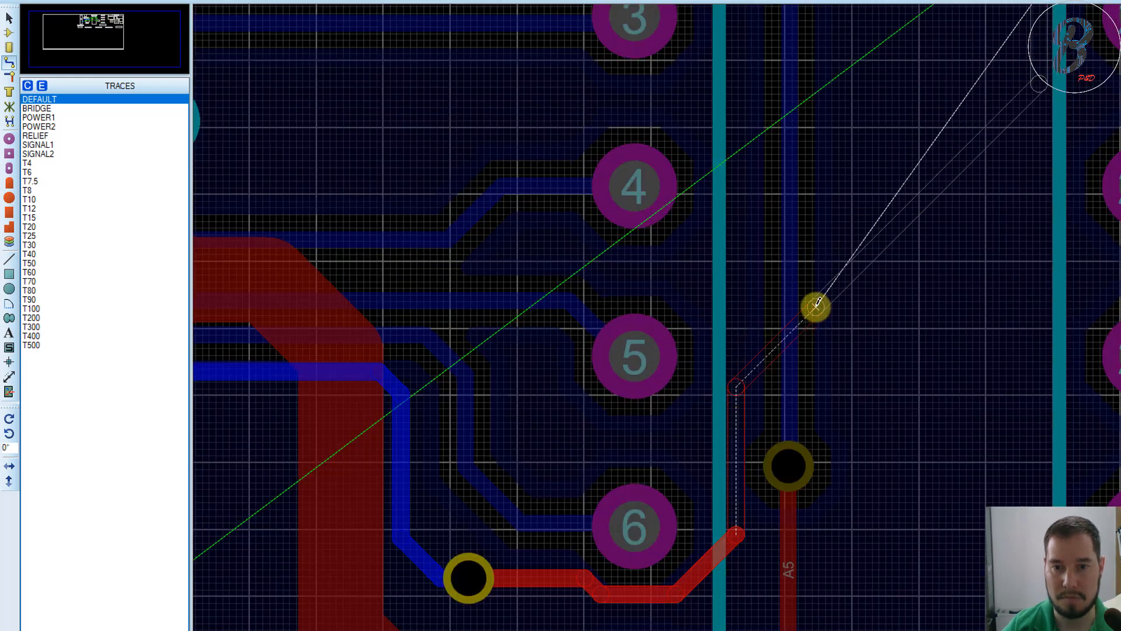
pyautogui.click(816, 304)
pyautogui.click(880, 290)
pyautogui.doubleClick(914, 291)
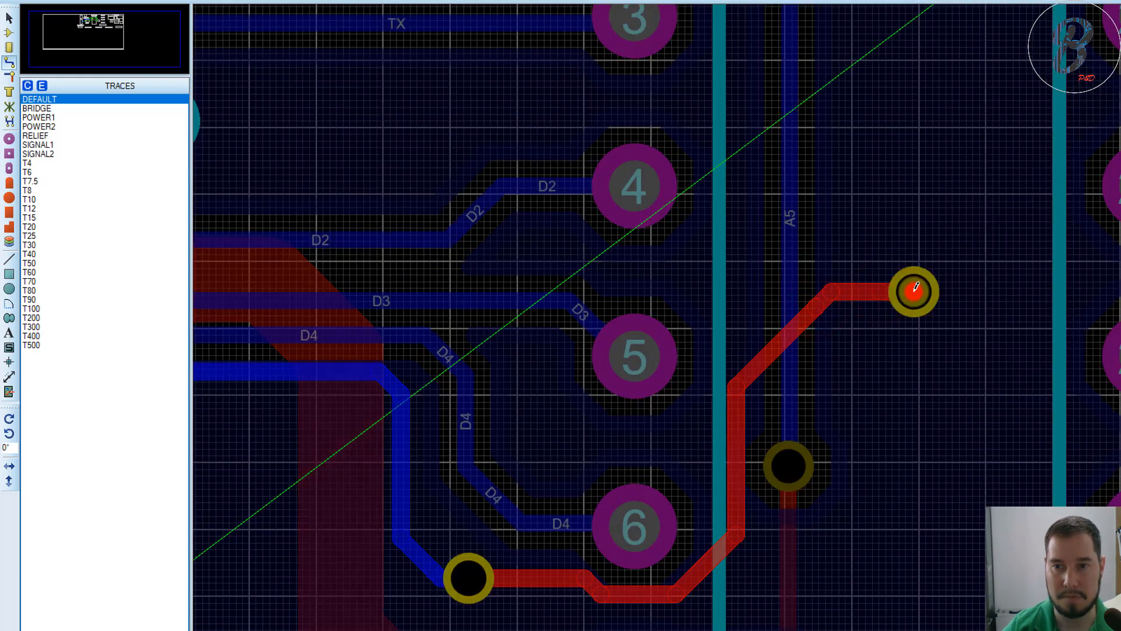
pyautogui.scroll(-3, 759, 320)
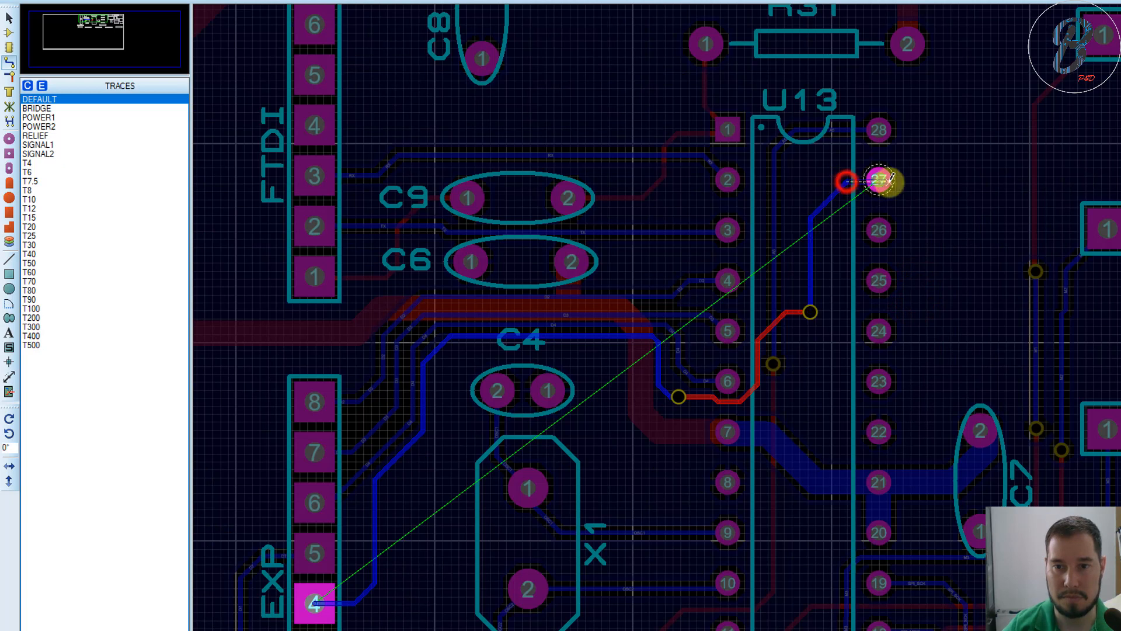
pyautogui.click(881, 181)
pyautogui.scroll(-3, 881, 295)
pyautogui.scroll(3, 839, 351)
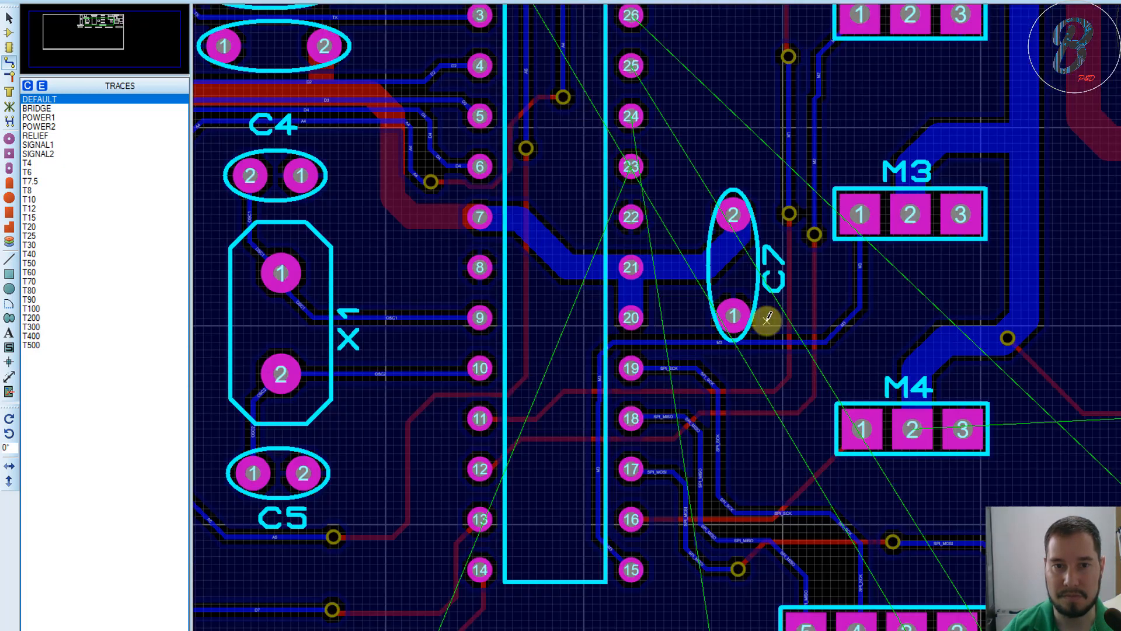
pyautogui.scroll(-3, 766, 318)
pyautogui.scroll(3, 686, 188)
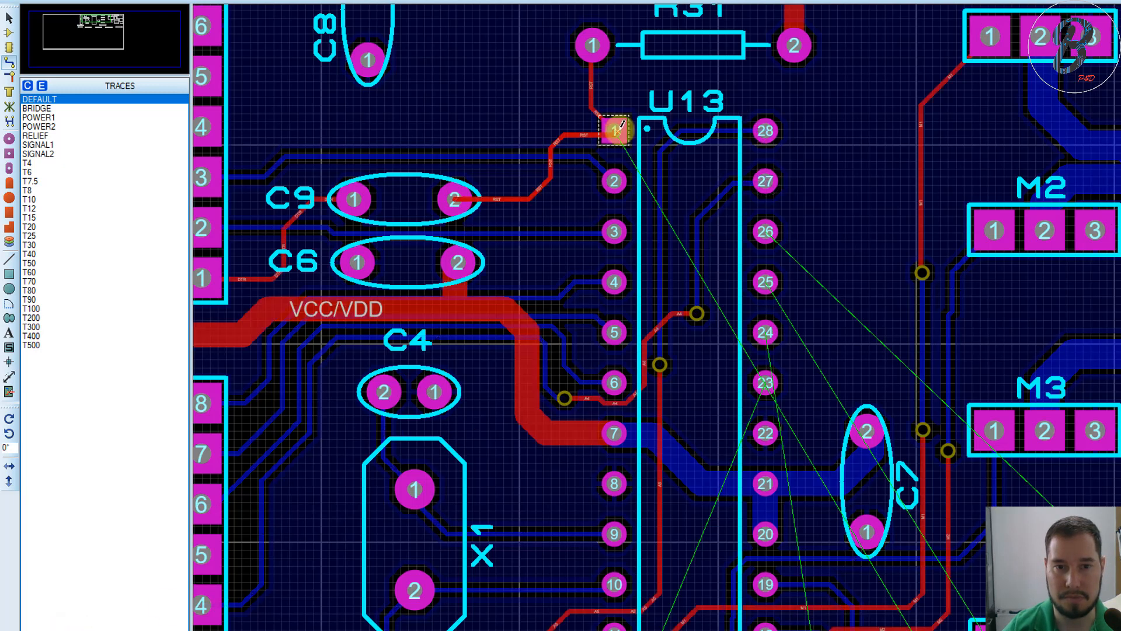
pyautogui.click(614, 131)
pyautogui.click(660, 150)
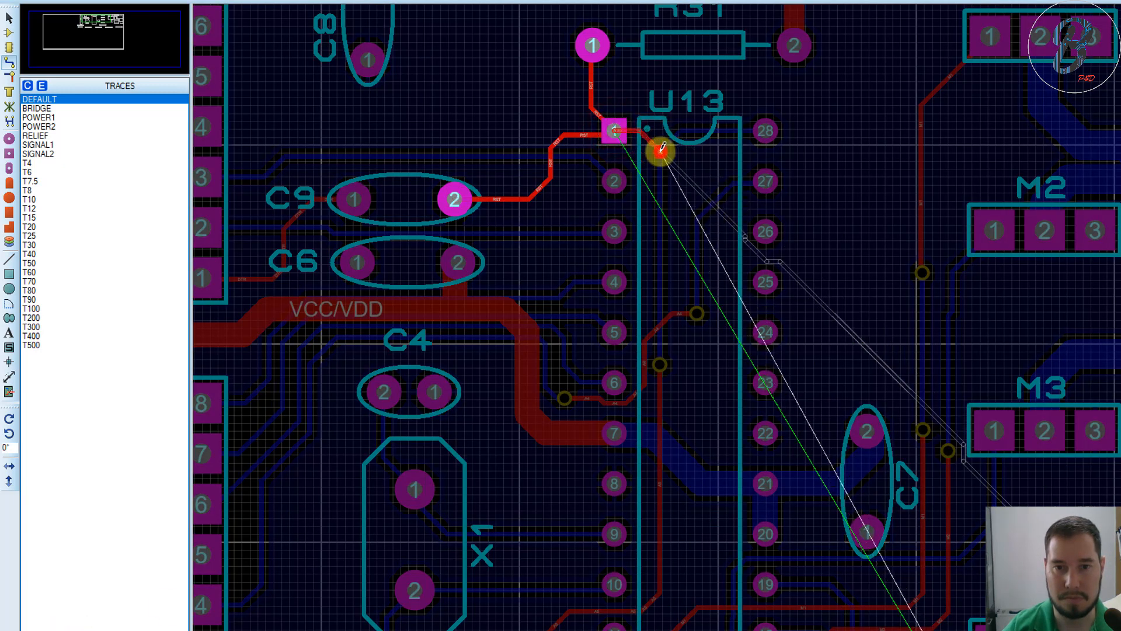
pyautogui.click(675, 281)
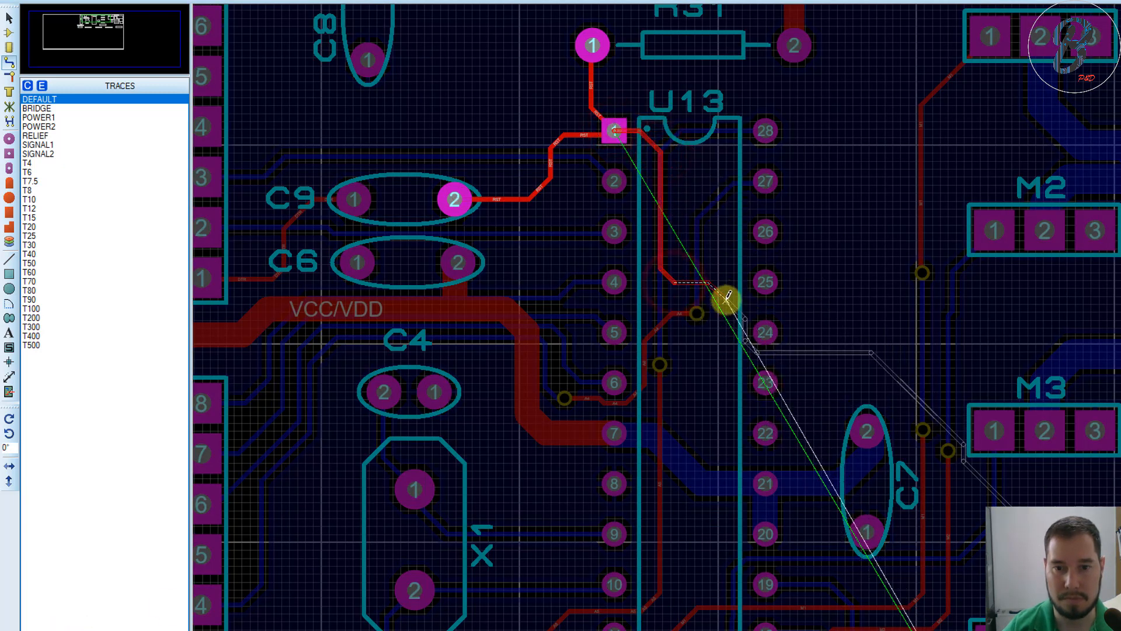
pyautogui.doubleClick(725, 299)
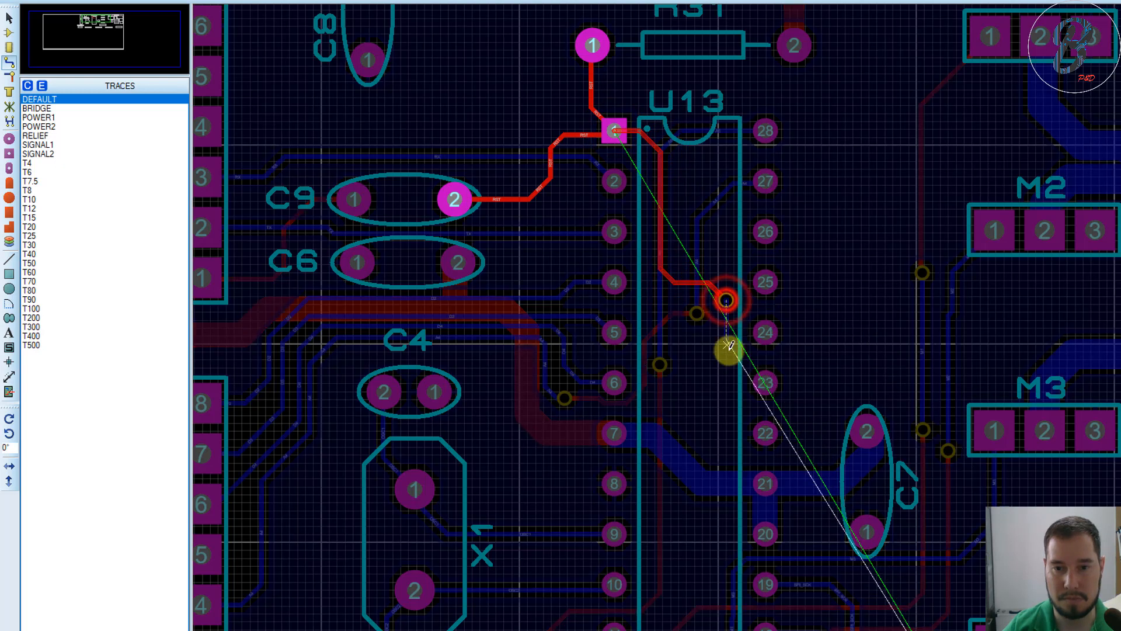
pyautogui.scroll(-3, 759, 333)
pyautogui.scroll(3, 768, 317)
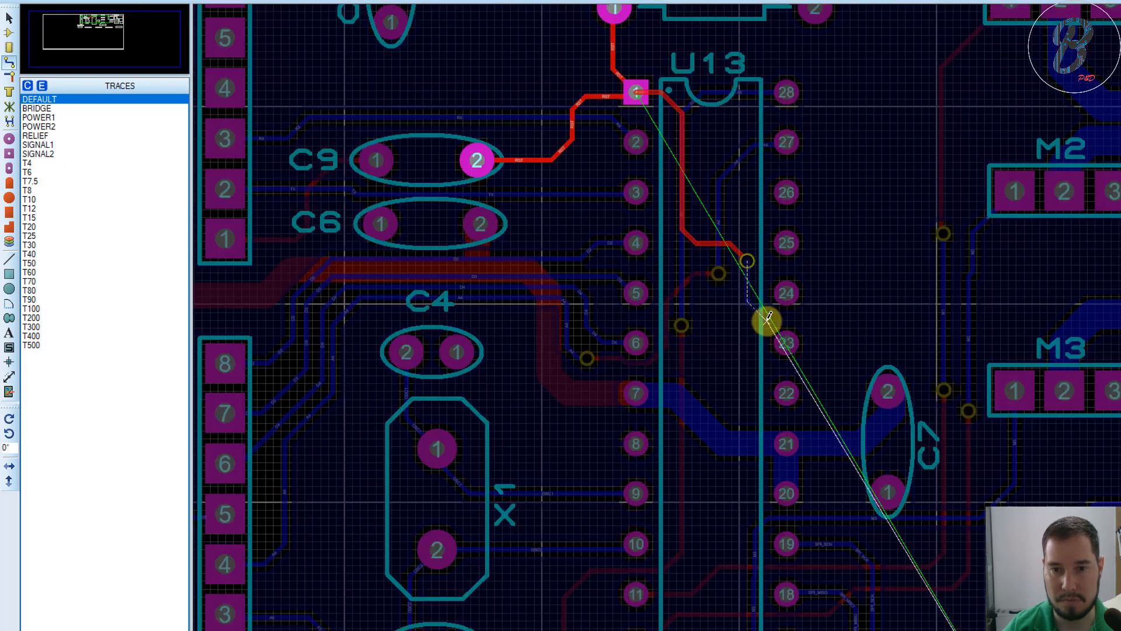
pyautogui.press('Escape')
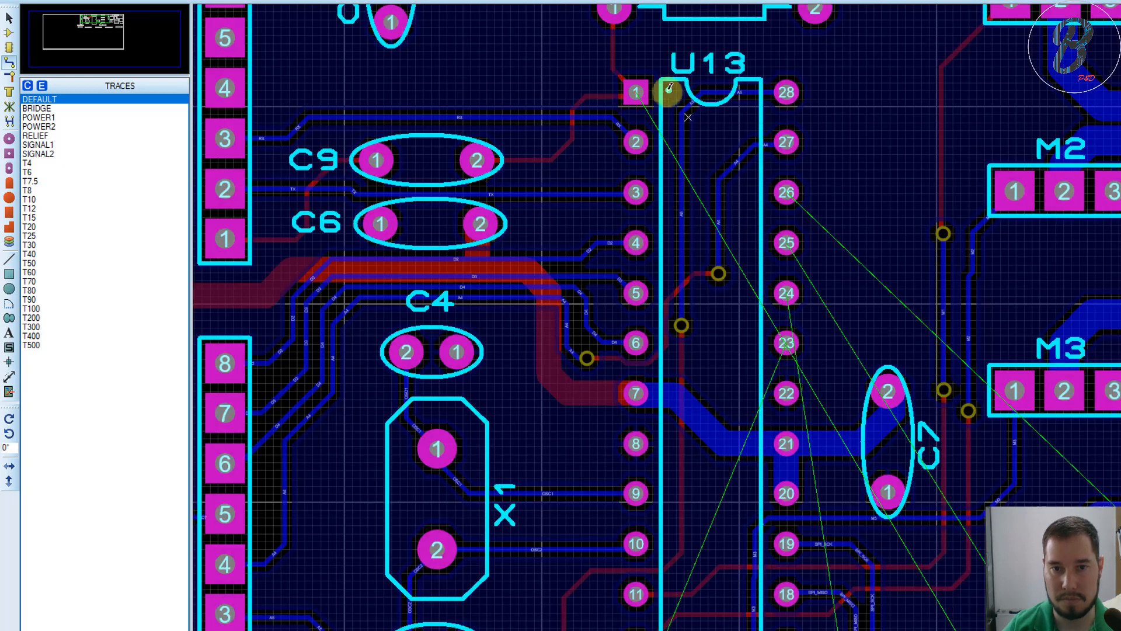
# Step: Route from U13 pin 1 on red to a via beside pin 26, and on blue down to a second via beside pin 22
pyautogui.click(76, 630)
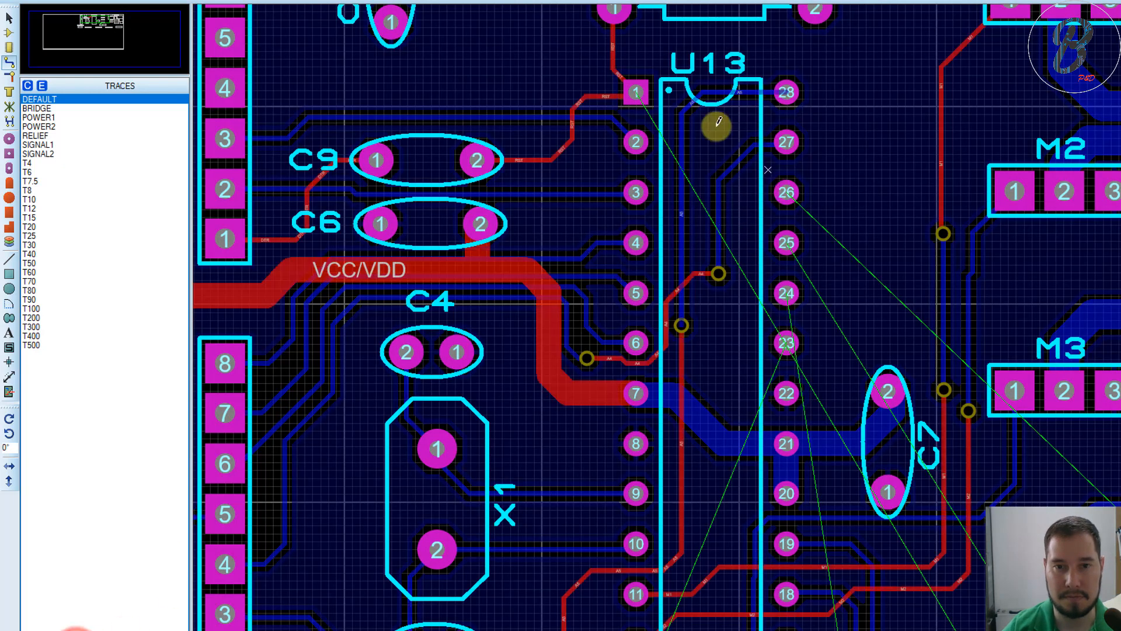
pyautogui.click(637, 91)
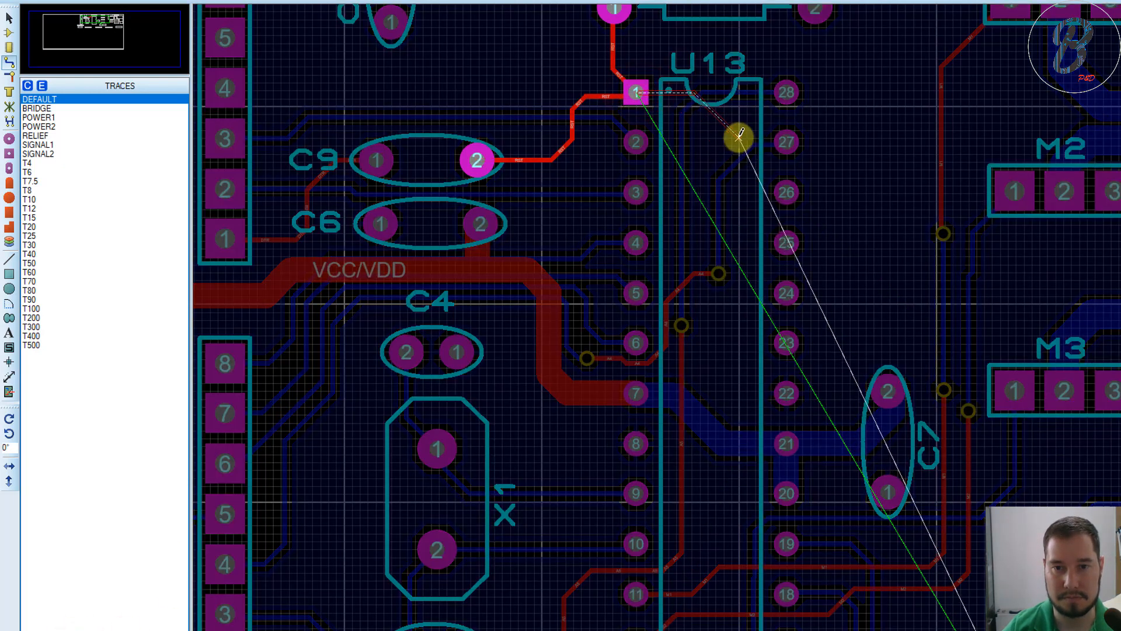
pyautogui.click(739, 138)
pyautogui.doubleClick(742, 185)
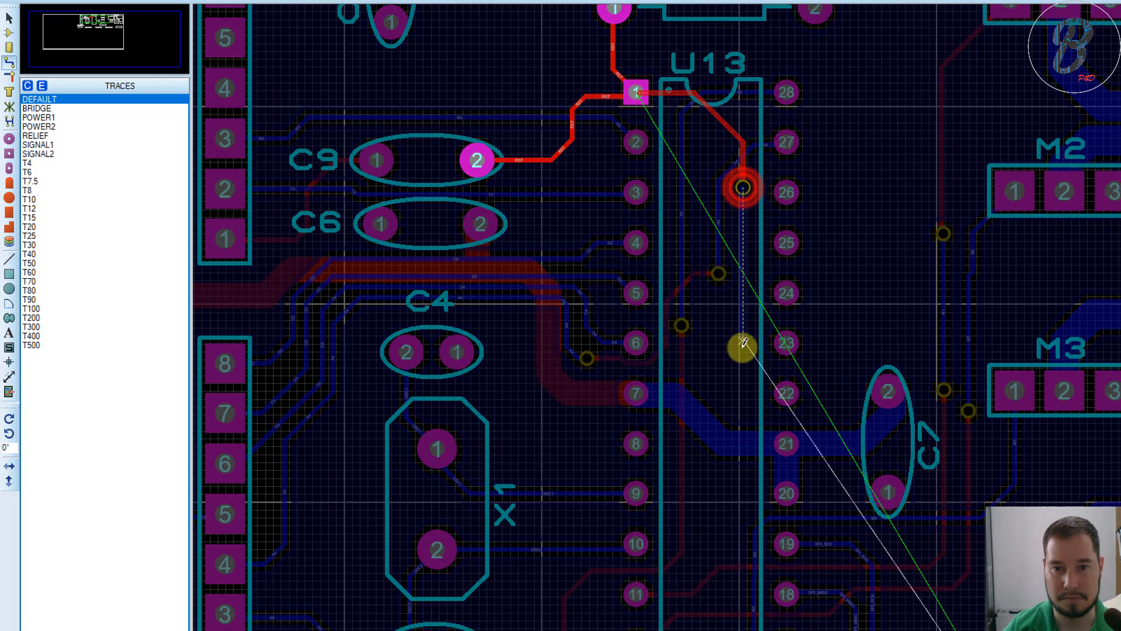
pyautogui.doubleClick(742, 403)
# Step: Continue the pin 1 trace on red to a via beside pin 19, and on blue out below U13 to a via before the ICSP header
pyautogui.scroll(2, 767, 320)
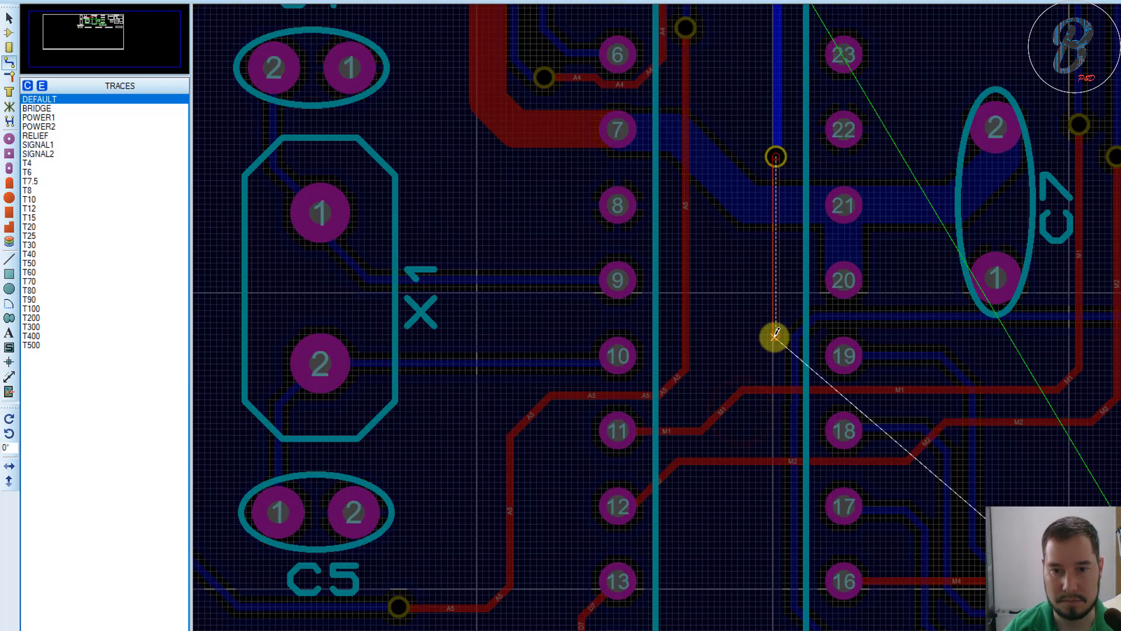
pyautogui.click(762, 343)
pyautogui.scroll(-2, 741, 475)
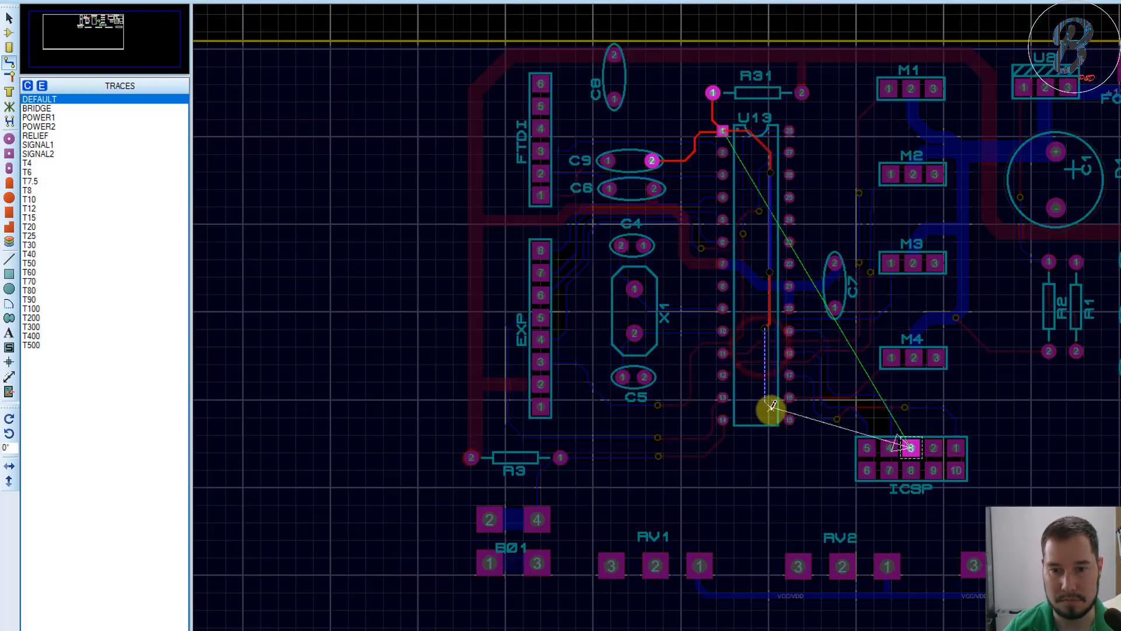
pyautogui.scroll(2, 791, 442)
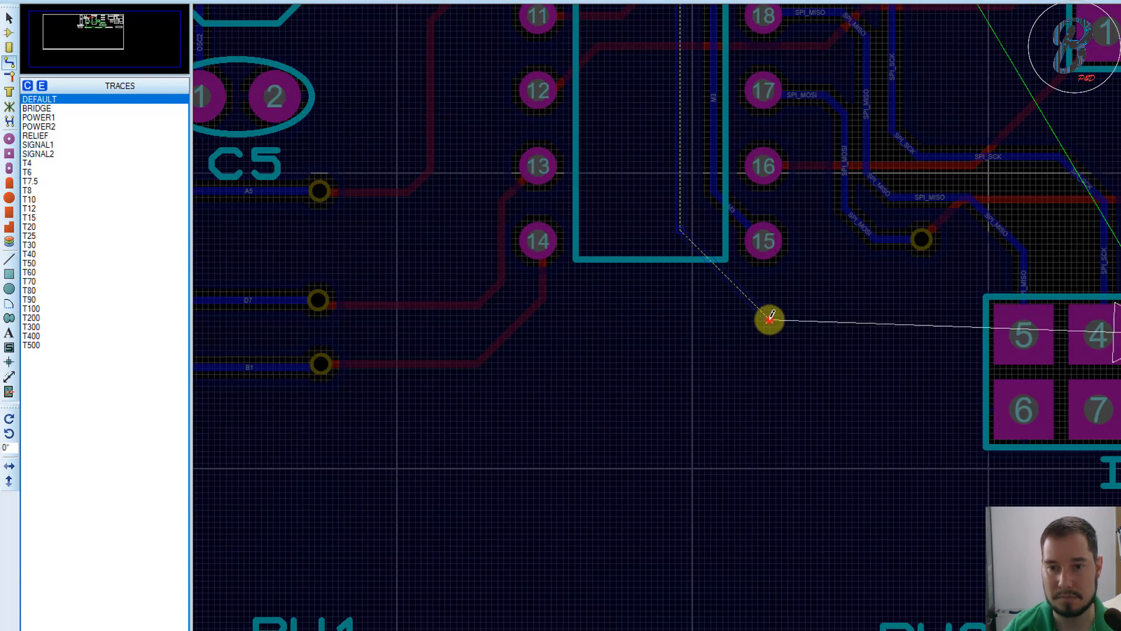
pyautogui.click(771, 317)
pyautogui.doubleClick(835, 295)
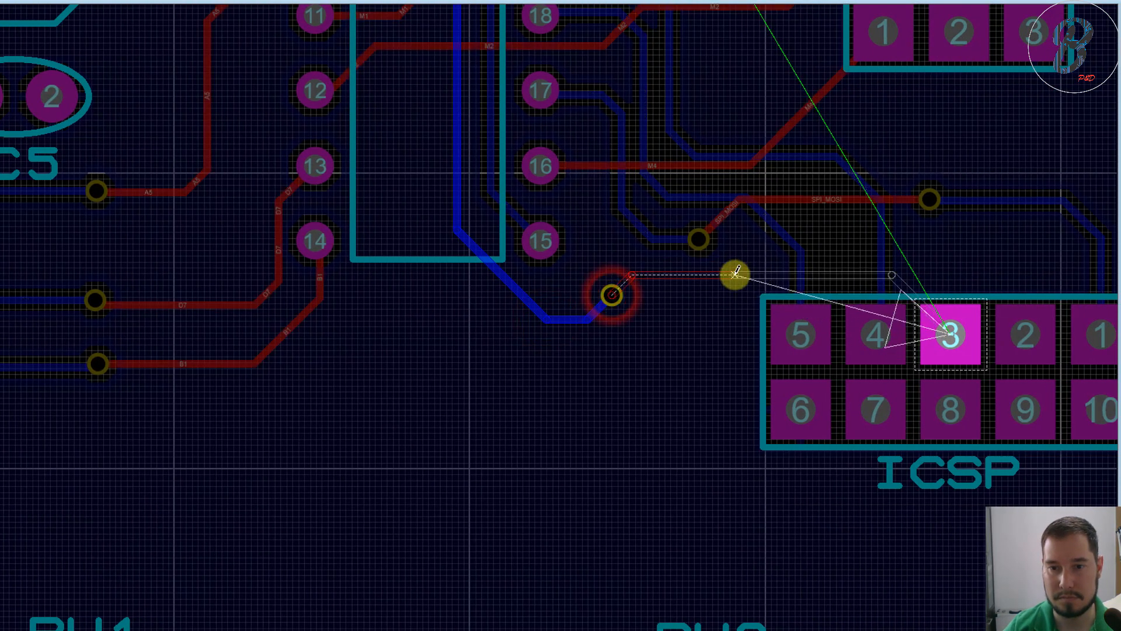
# Step: Finish the U13 pin 1 trace on red, passing above ICSP pins 5 and 4 and ending at ICSP pin 3
pyautogui.click(735, 274)
pyautogui.click(781, 241)
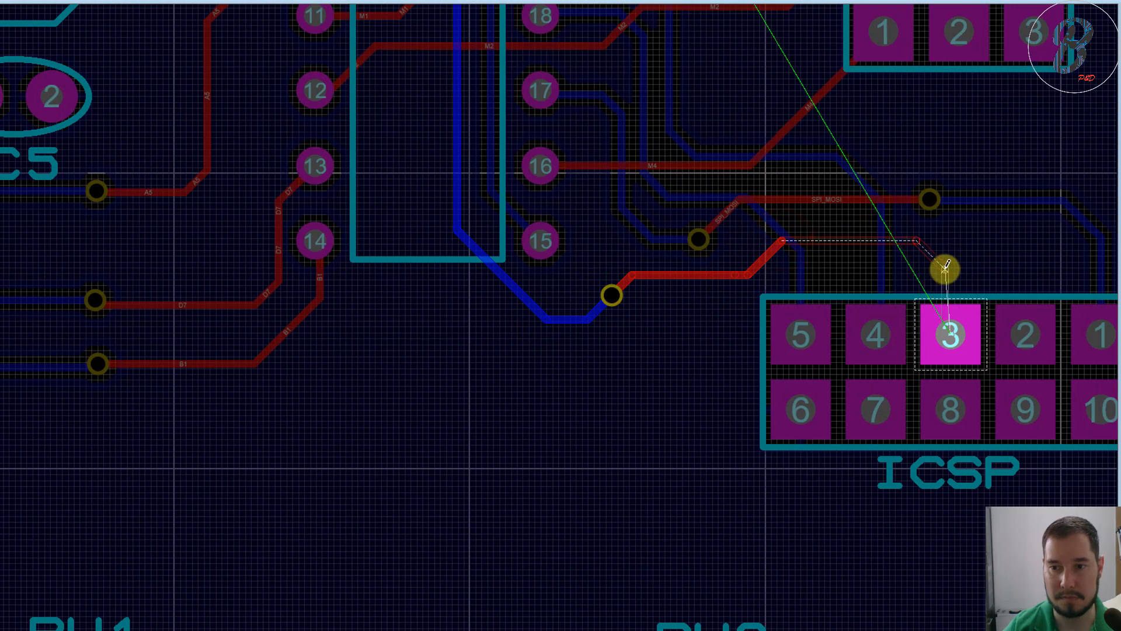
pyautogui.click(945, 269)
pyautogui.click(944, 332)
pyautogui.scroll(-4, 783, 310)
# Step: Route from U13 pin 23 on red down inside the chip, between the A5 and RST traces, to a via level with pin 10
pyautogui.scroll(1, 470, 287)
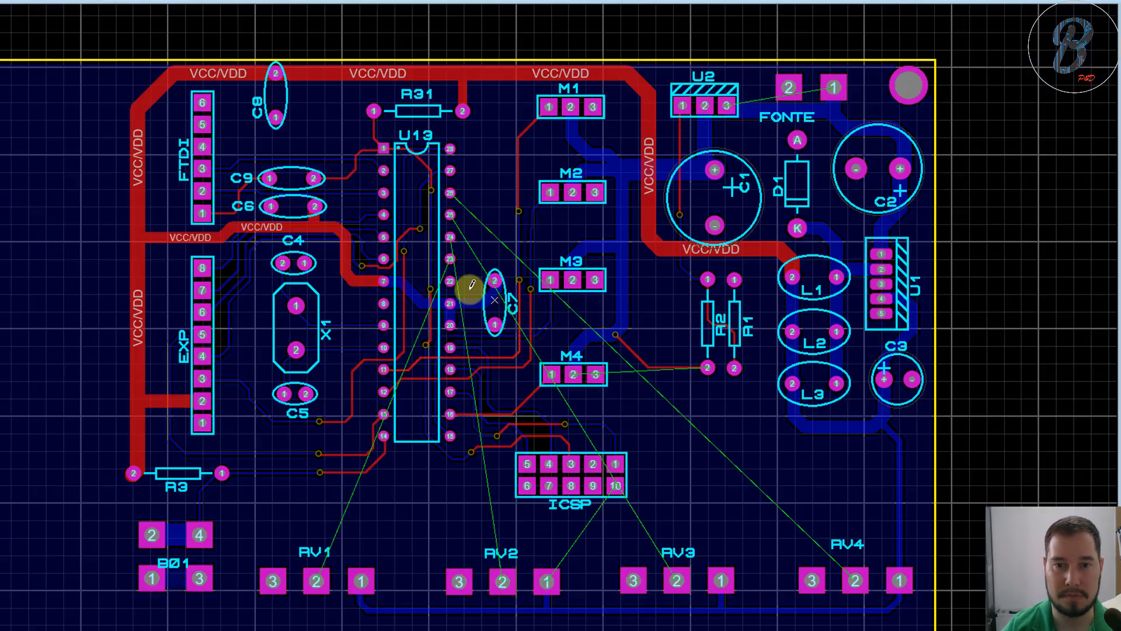
pyautogui.scroll(2, 472, 286)
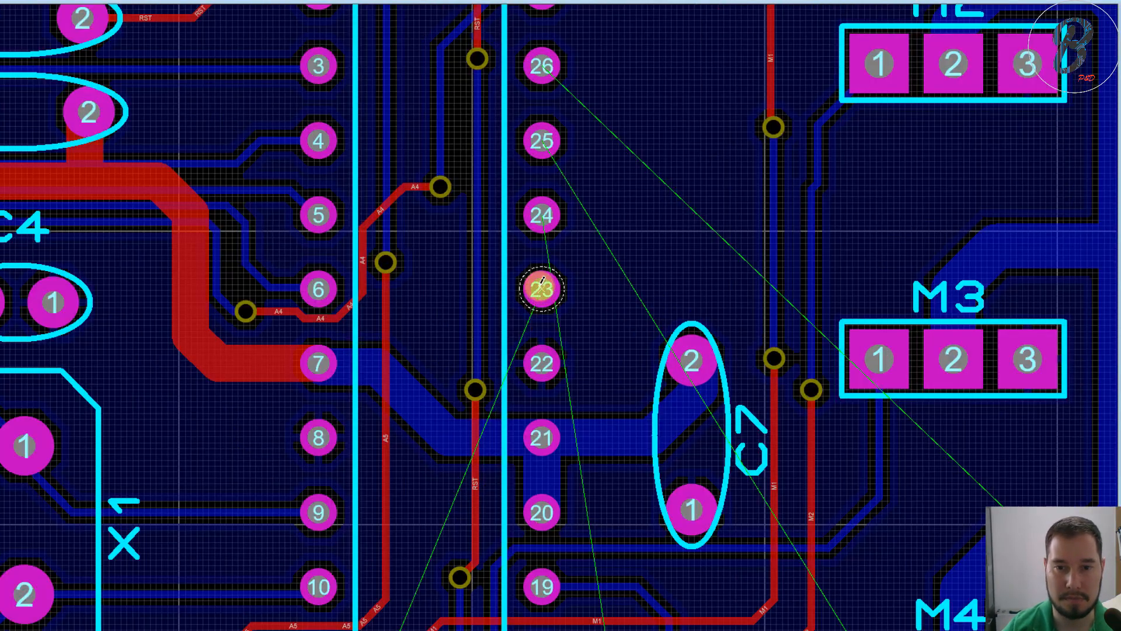
pyautogui.click(542, 287)
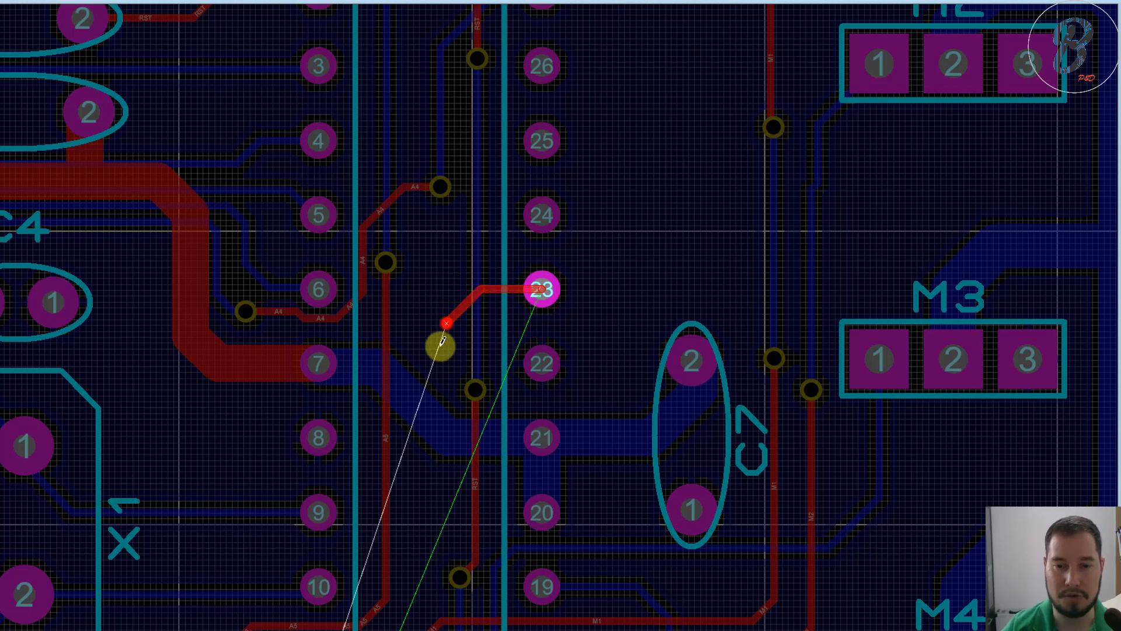
pyautogui.scroll(-3, 442, 342)
pyautogui.scroll(2, 485, 408)
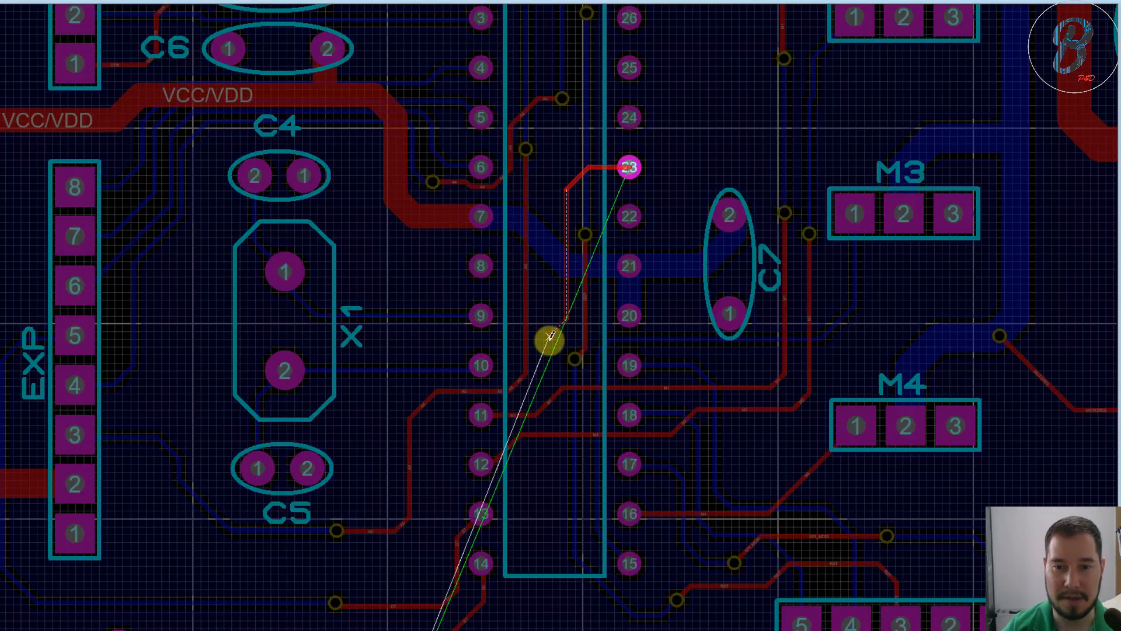
pyautogui.click(549, 344)
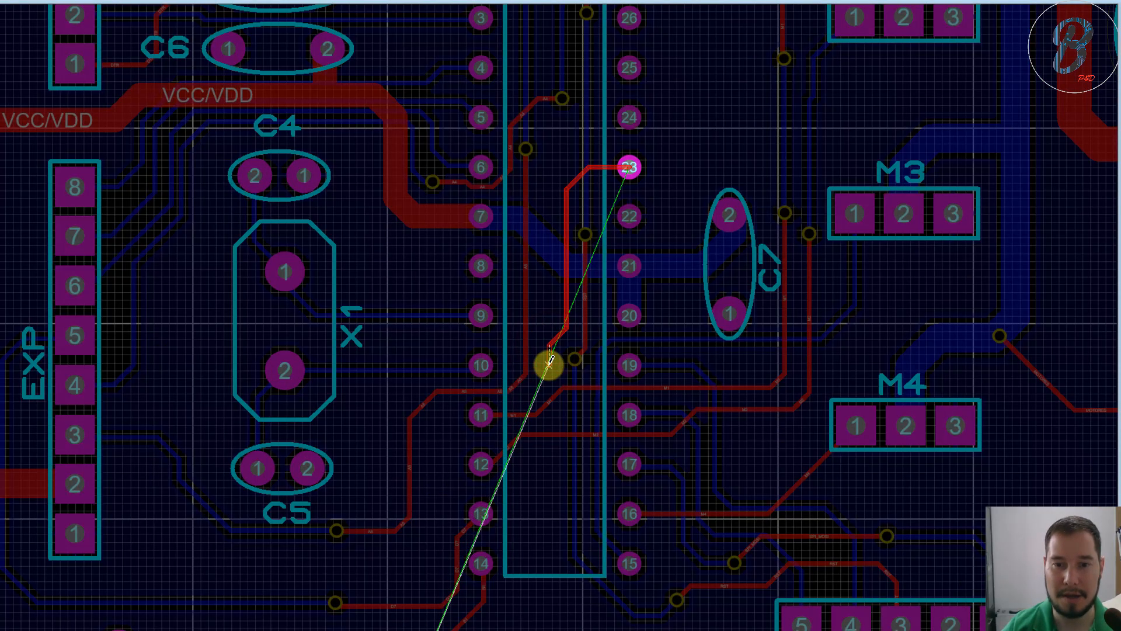
pyautogui.click(549, 362)
pyautogui.scroll(-4, 549, 364)
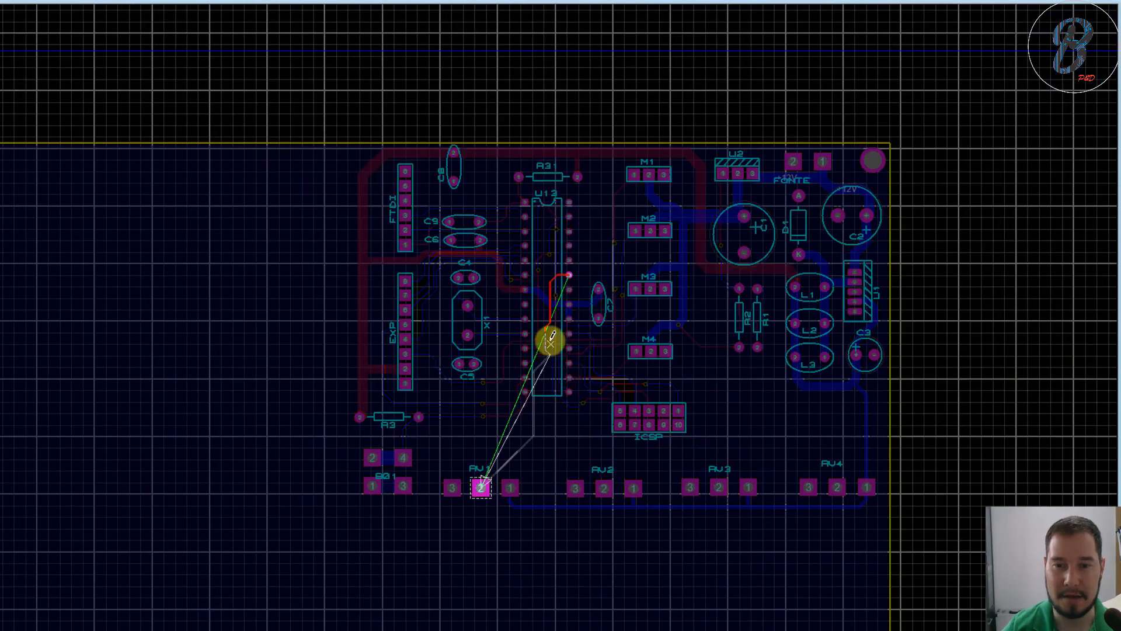
pyautogui.scroll(5, 542, 362)
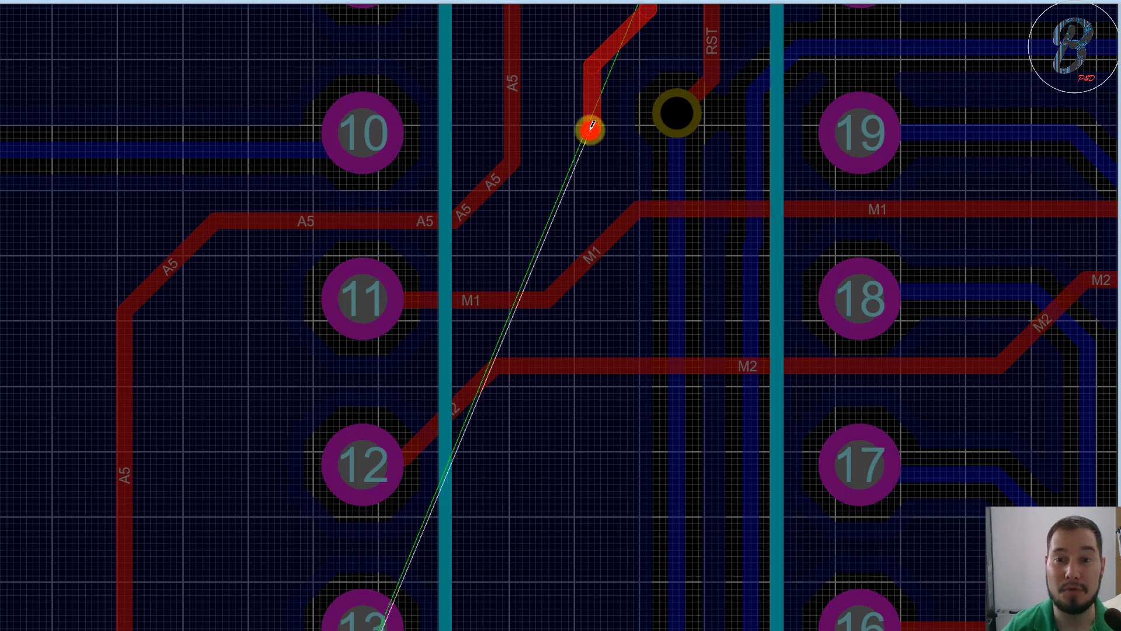
pyautogui.click(591, 125)
# Step: Continue the pin 23 trace on blue to a via between the levels of pins 13 and 14, and on red to a via below U13
pyautogui.scroll(-5, 567, 263)
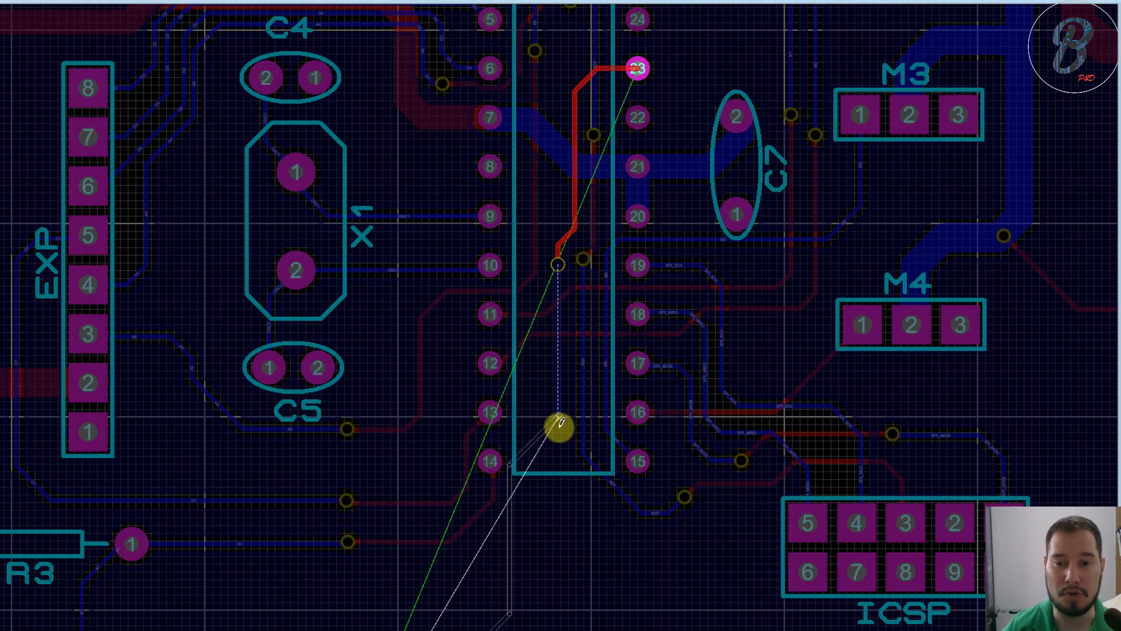
pyautogui.scroll(-3, 550, 468)
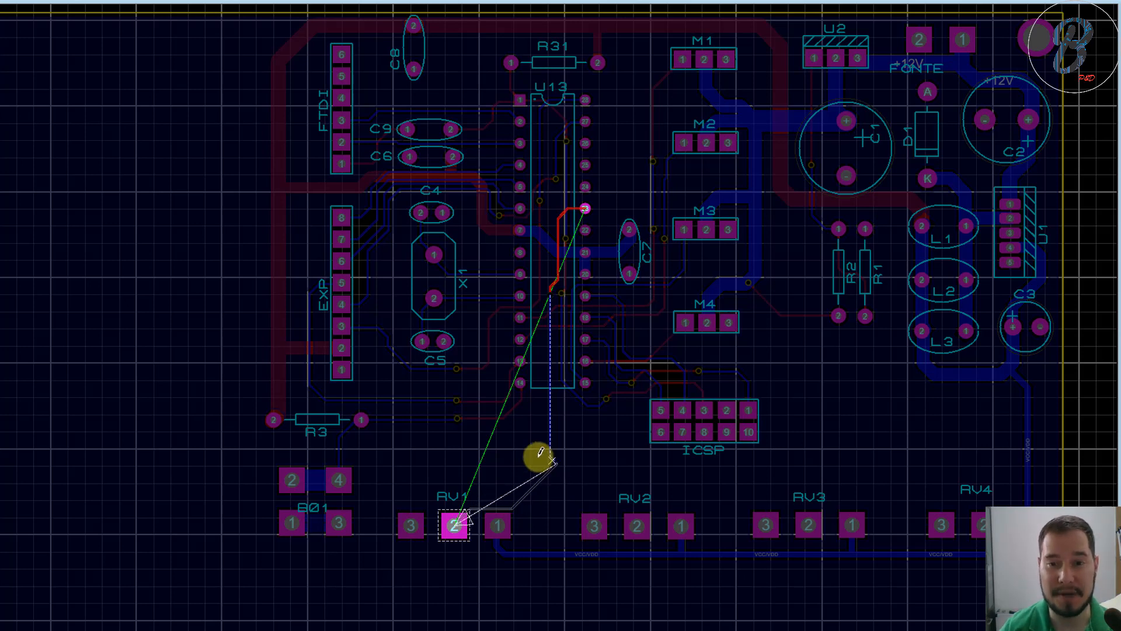
pyautogui.scroll(4, 554, 377)
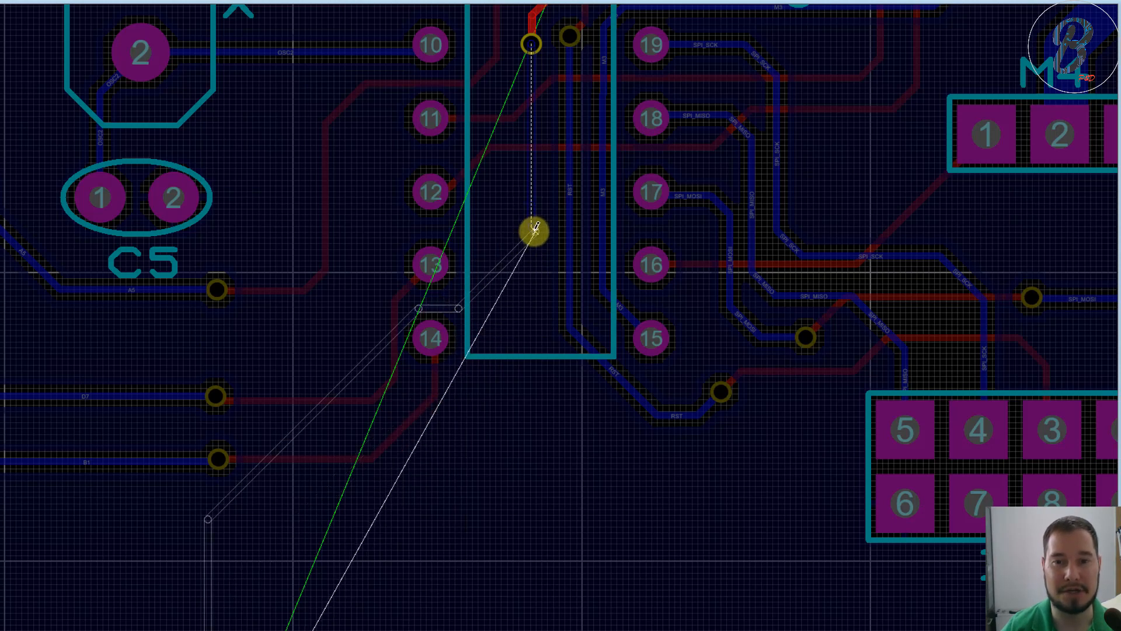
pyautogui.click(530, 288)
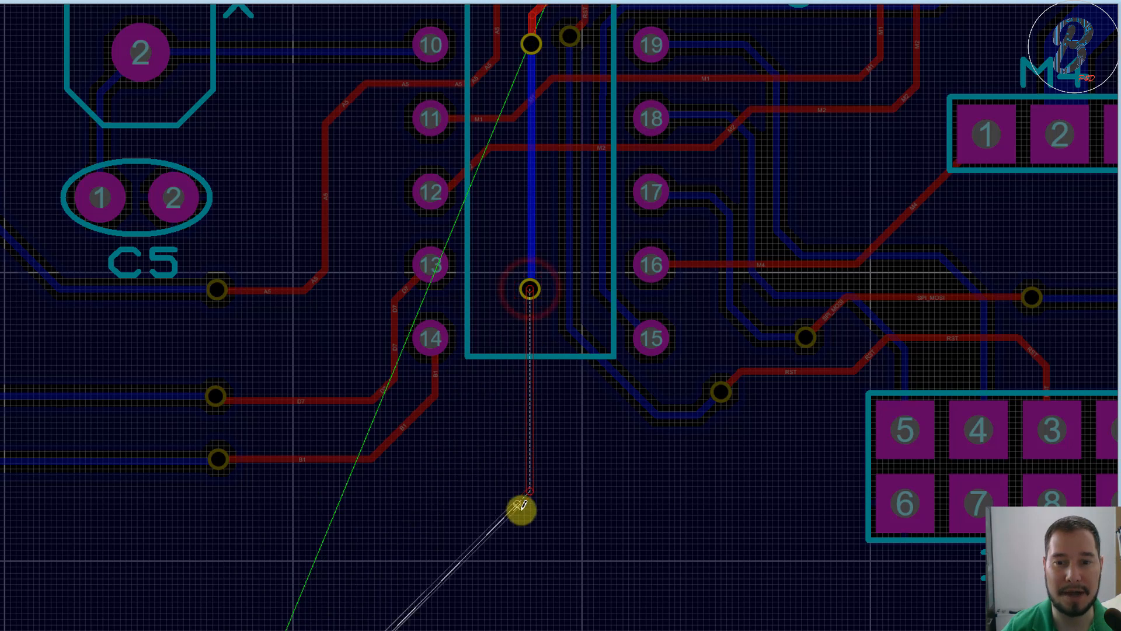
pyautogui.click(531, 535)
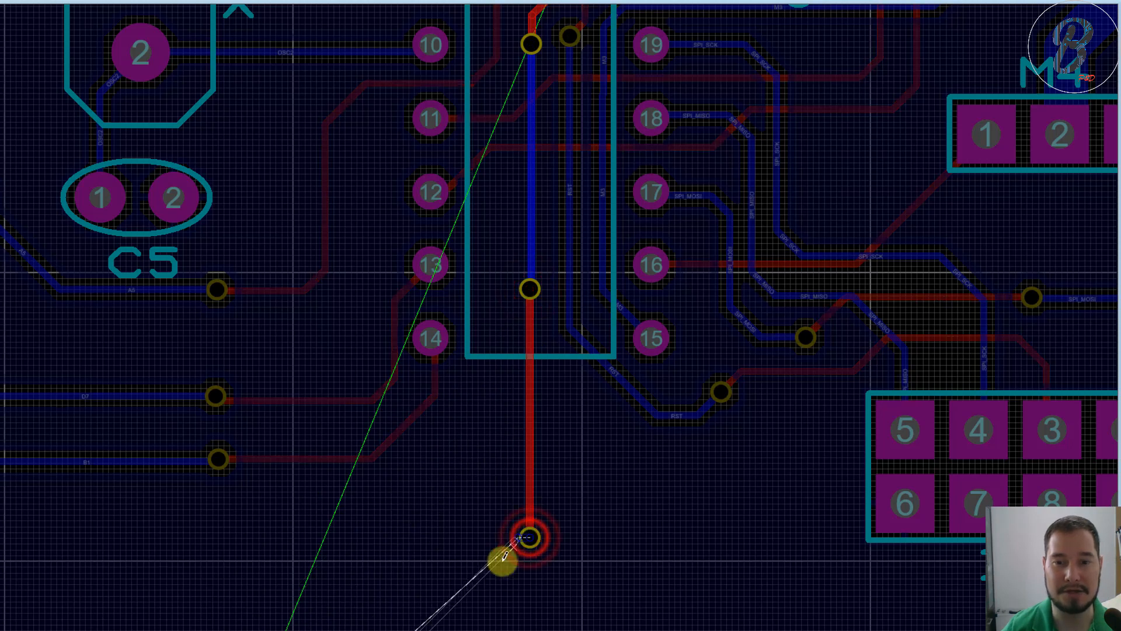
# Step: Finish the U13 pin 23 trace on blue, running down and across above RV1 pin 1 to RV1 pin 2
pyautogui.scroll(-2, 500, 559)
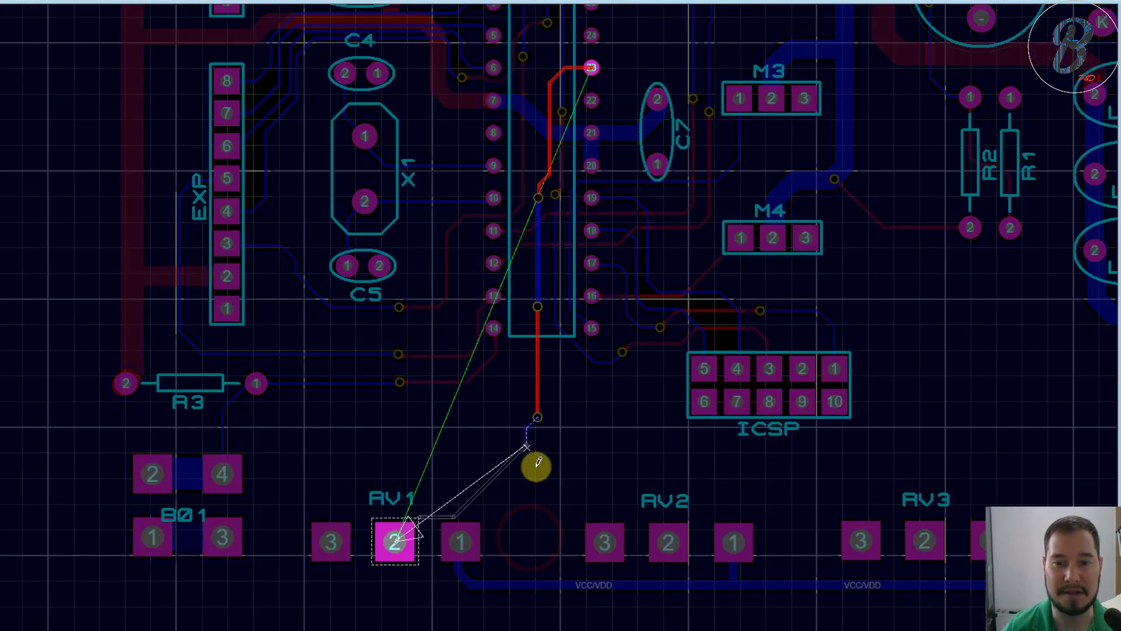
pyautogui.click(531, 494)
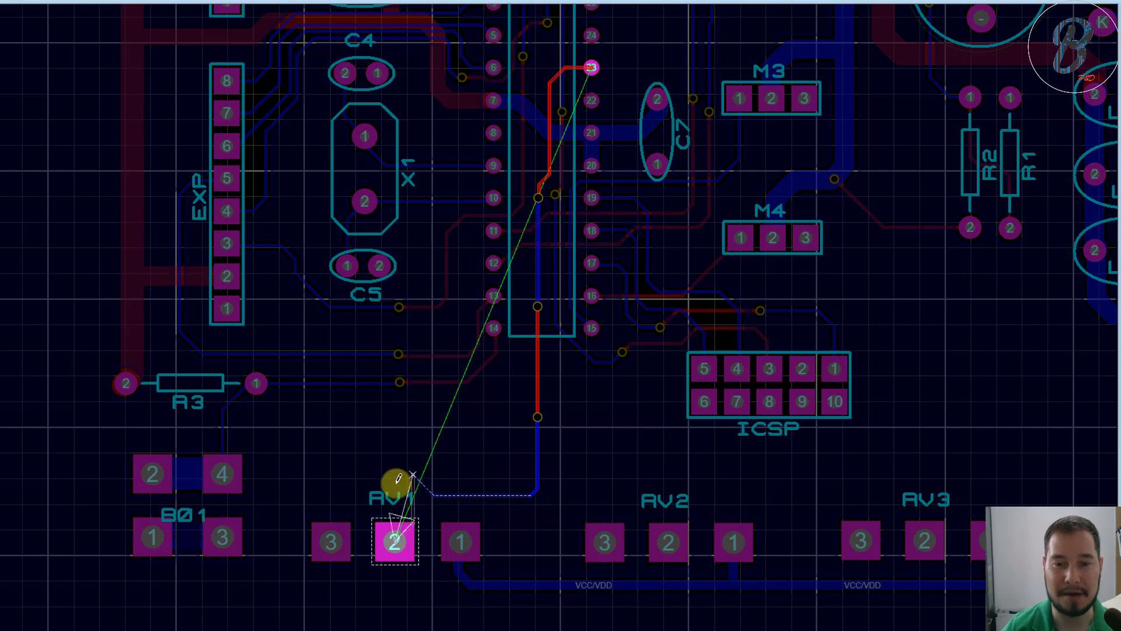
pyautogui.click(401, 537)
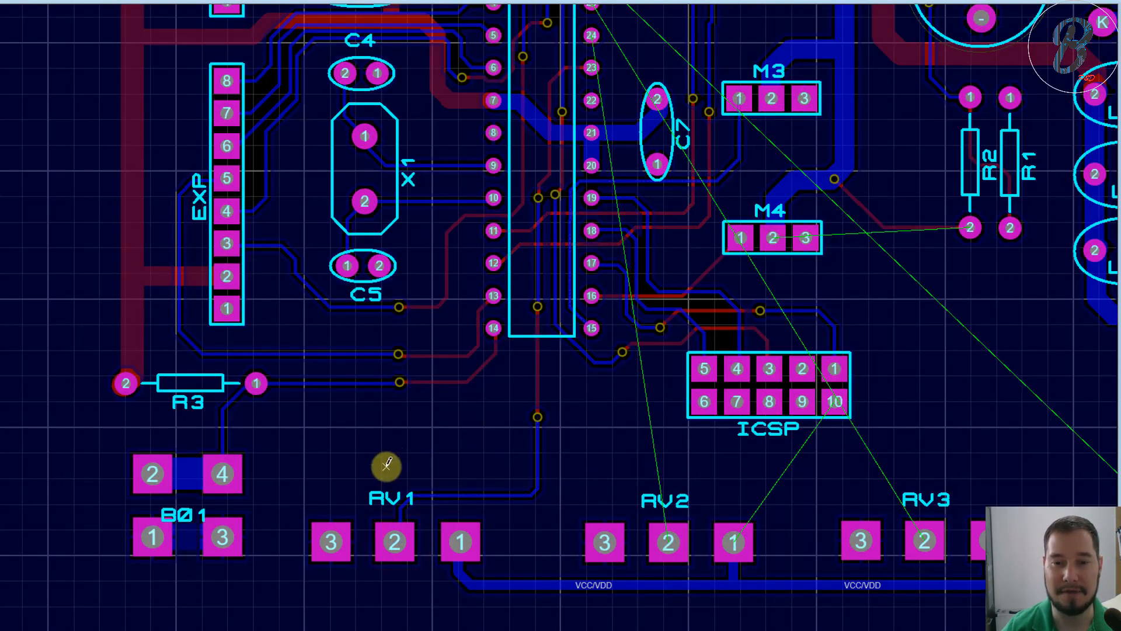
# Step: Examine the remaining unrouted connections and the existing traces around U13, C7, the motor headers and ICSP
pyautogui.scroll(-2, 613, 325)
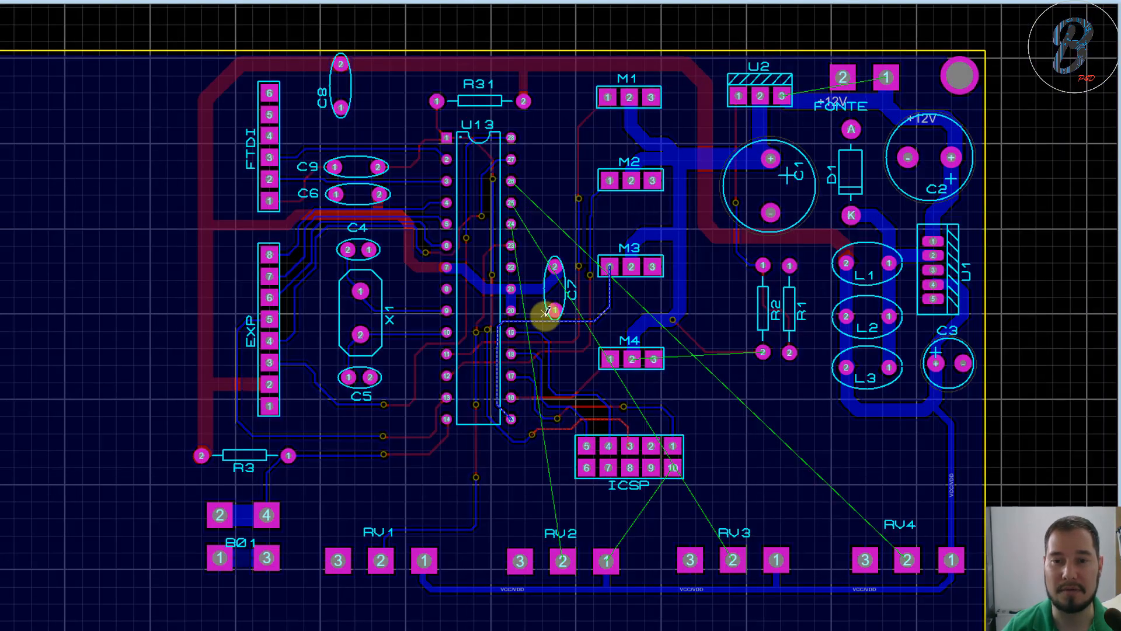
pyautogui.scroll(3, 533, 268)
pyautogui.scroll(-1, 555, 250)
pyautogui.scroll(-1, 556, 248)
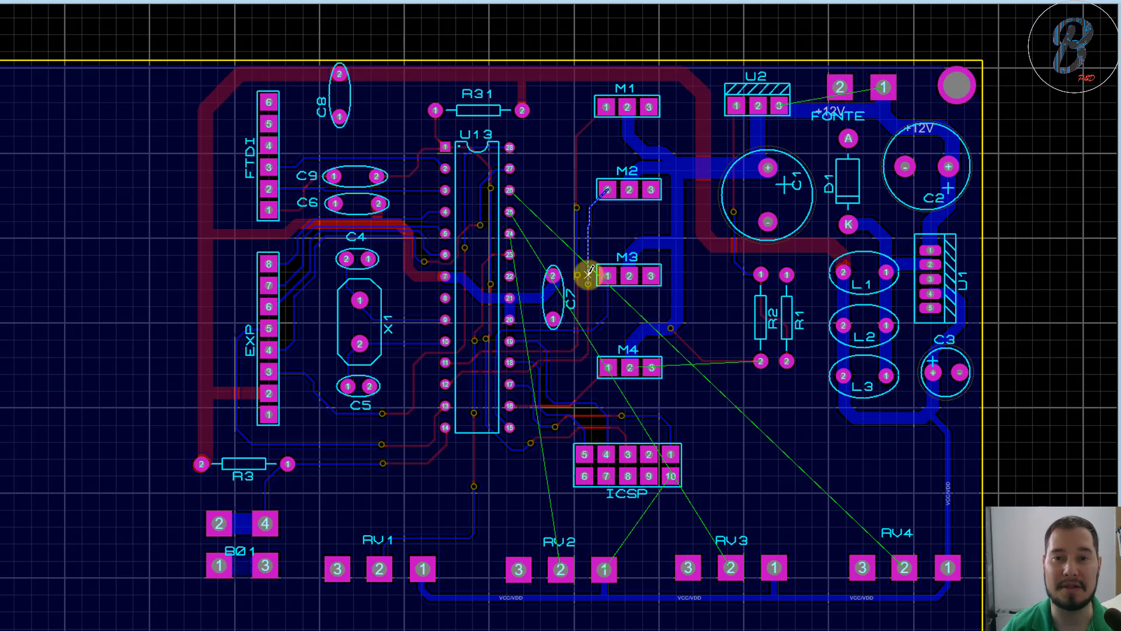
pyautogui.scroll(2, 589, 325)
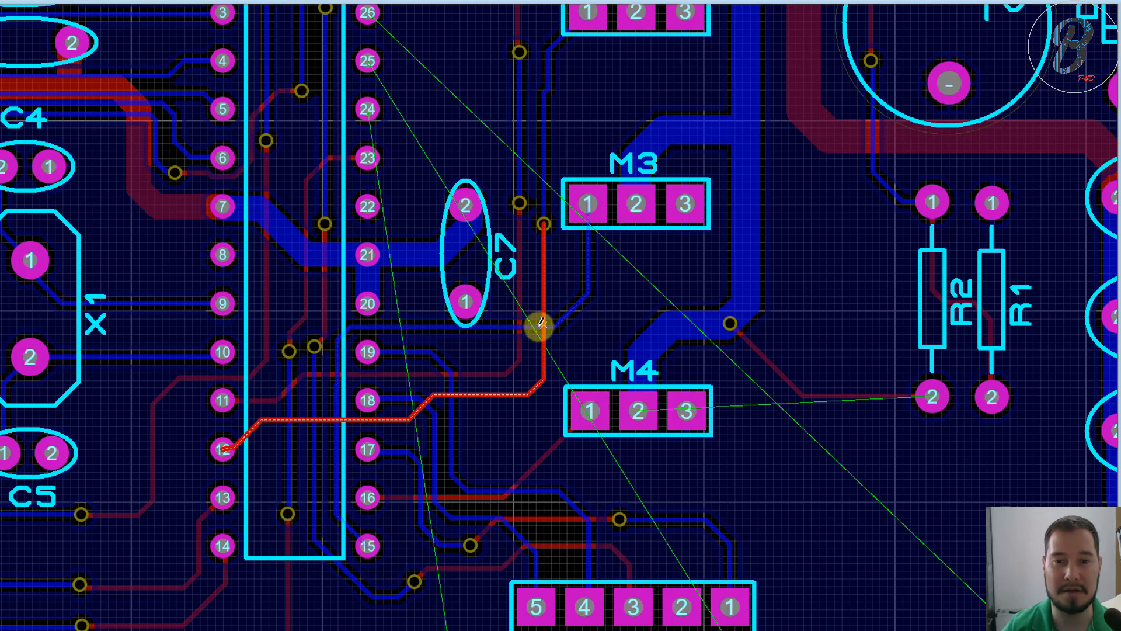
pyautogui.scroll(-1, 527, 392)
pyautogui.scroll(1, 579, 447)
# Step: Route ICSP pin 10 on blue down to the VCC/VDD bus between RV2 pin 1 and RV3 pin 3
pyautogui.scroll(-2, 679, 266)
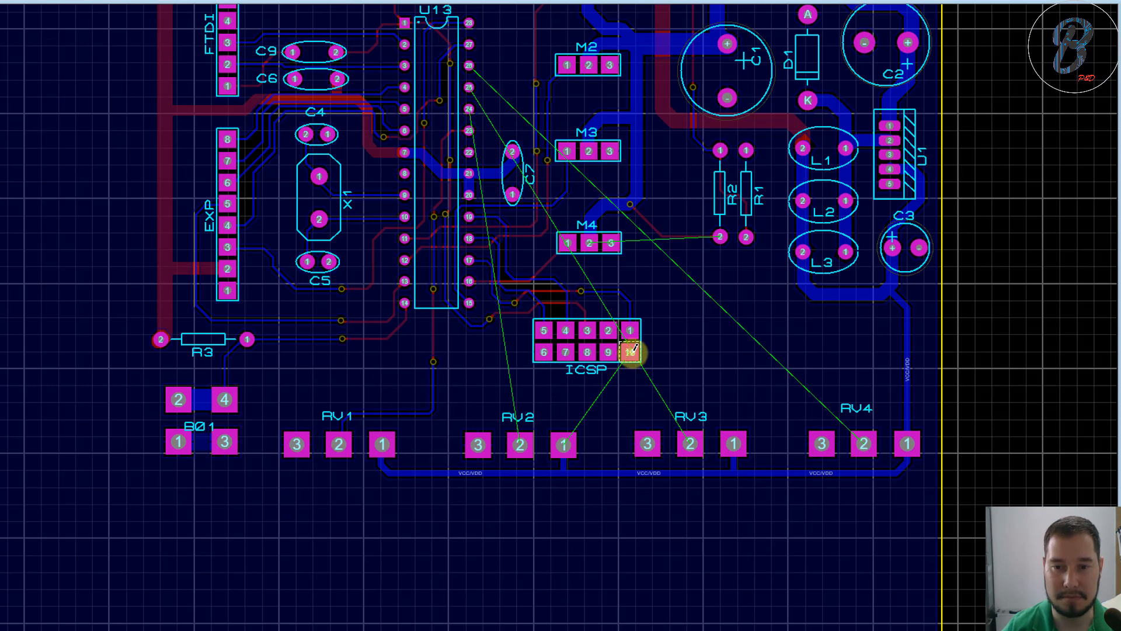
pyautogui.scroll(1, 633, 351)
pyautogui.click(544, 321)
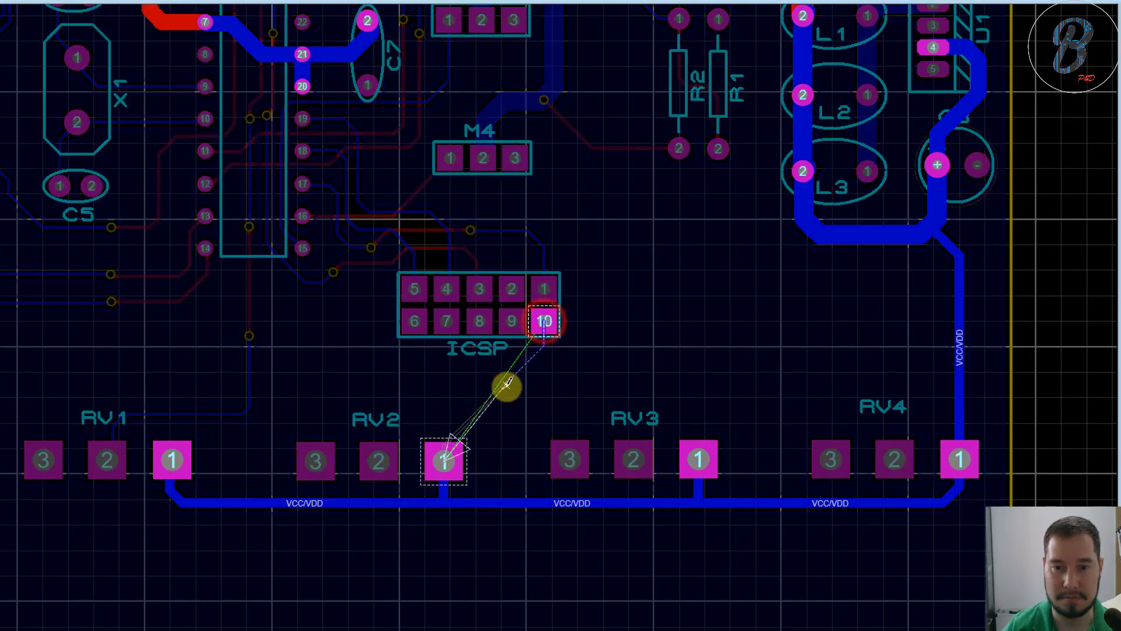
pyautogui.click(514, 388)
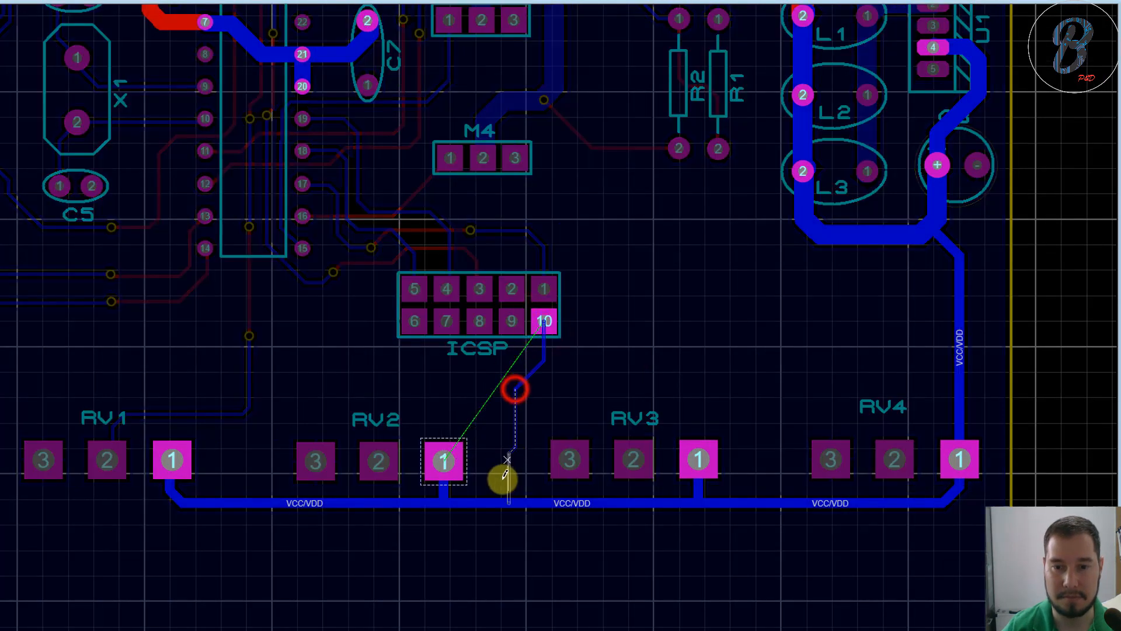
pyautogui.click(515, 504)
# Step: Set the trace style of the ICSP pin 10 power trace to T50
pyautogui.rightClick(514, 430)
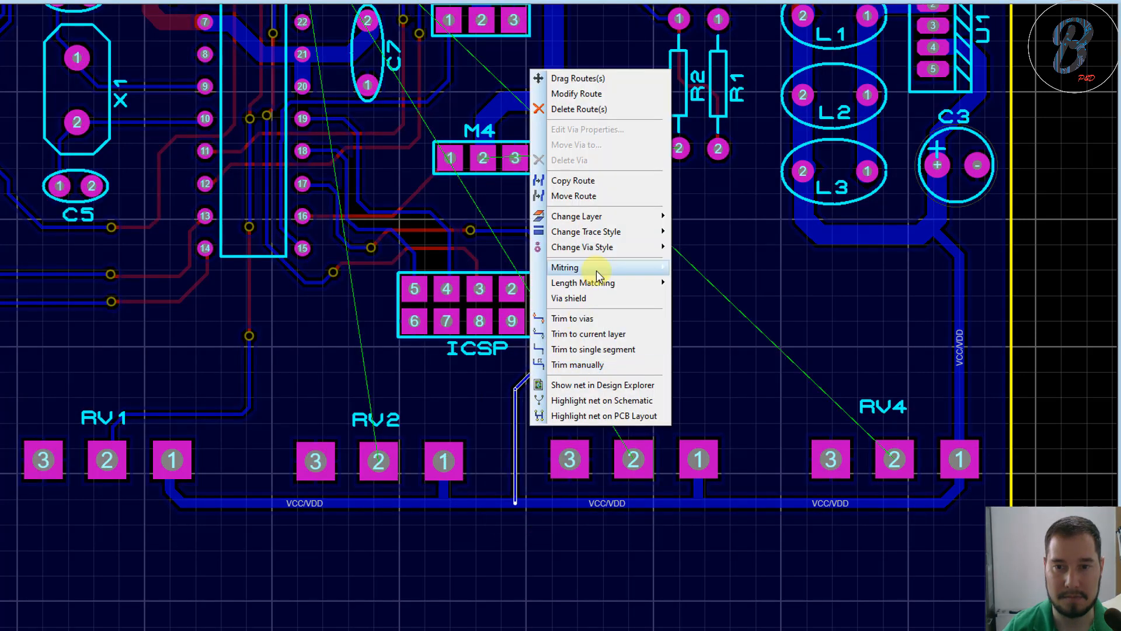
pyautogui.moveTo(607, 232)
pyautogui.click(703, 501)
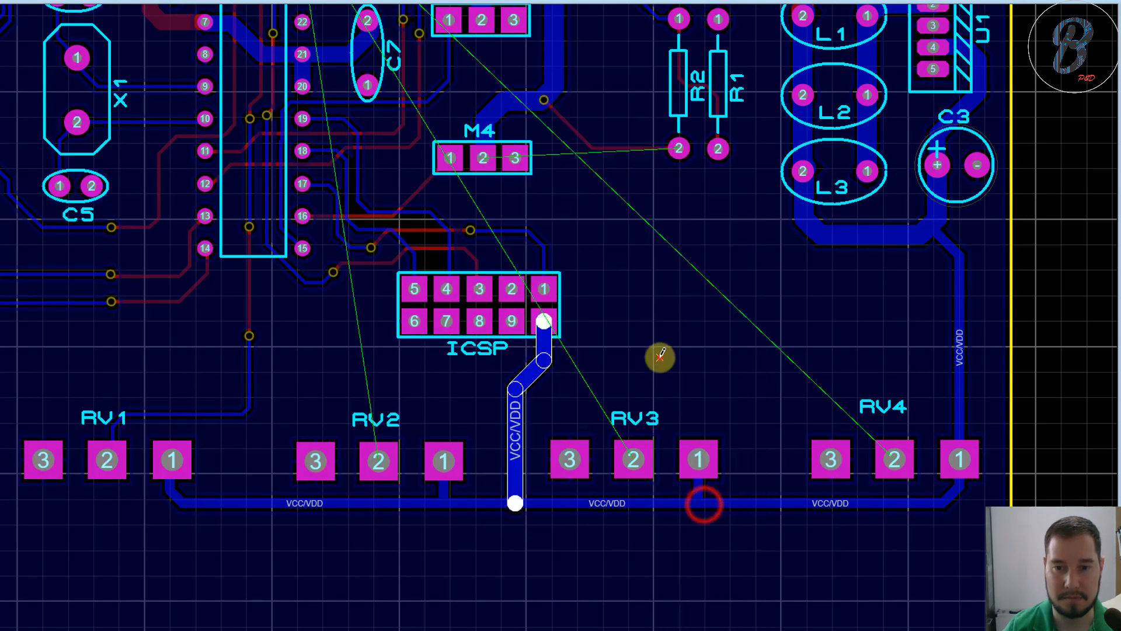
pyautogui.scroll(-2, 659, 357)
pyautogui.scroll(-2, 608, 334)
pyautogui.scroll(5, 550, 351)
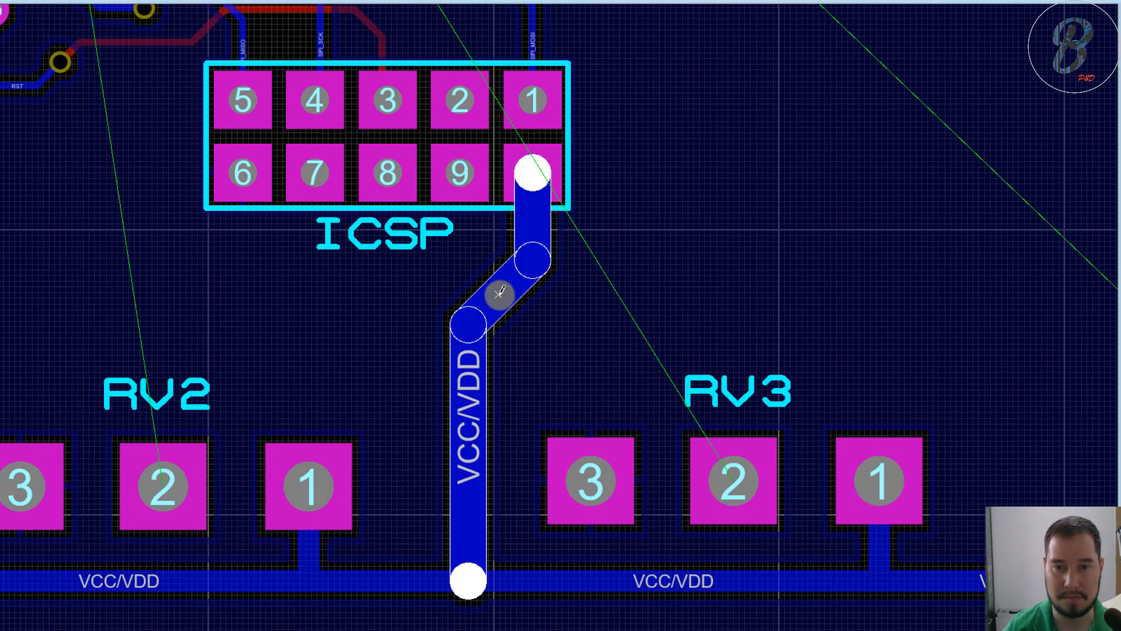
# Step: Change the ICSP pin 10 power trace to trace style T25
pyautogui.rightClick(514, 292)
pyautogui.moveTo(601, 451)
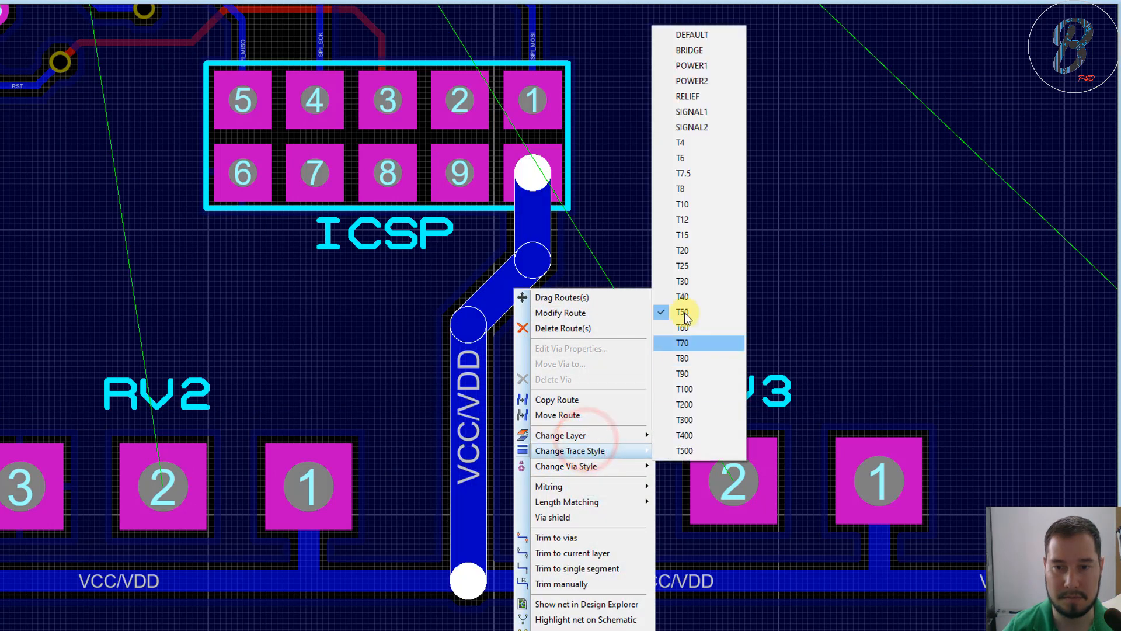
pyautogui.click(695, 270)
pyautogui.scroll(-4, 584, 269)
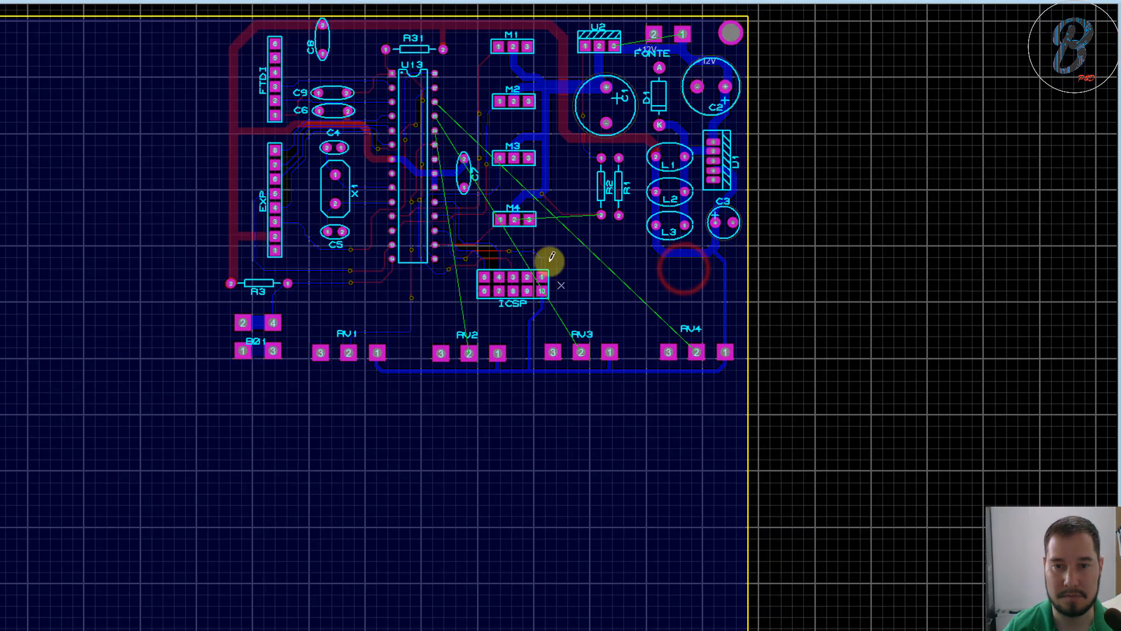
pyautogui.scroll(1, 533, 232)
pyautogui.scroll(-2, 493, 272)
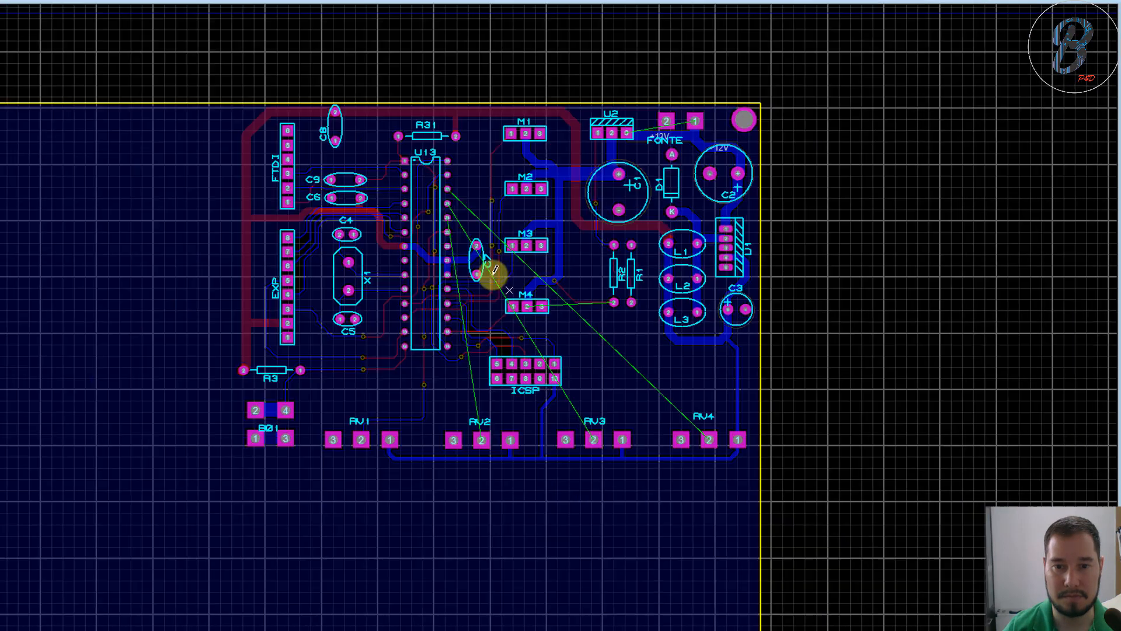
pyautogui.scroll(2, 511, 286)
pyautogui.scroll(1, 545, 318)
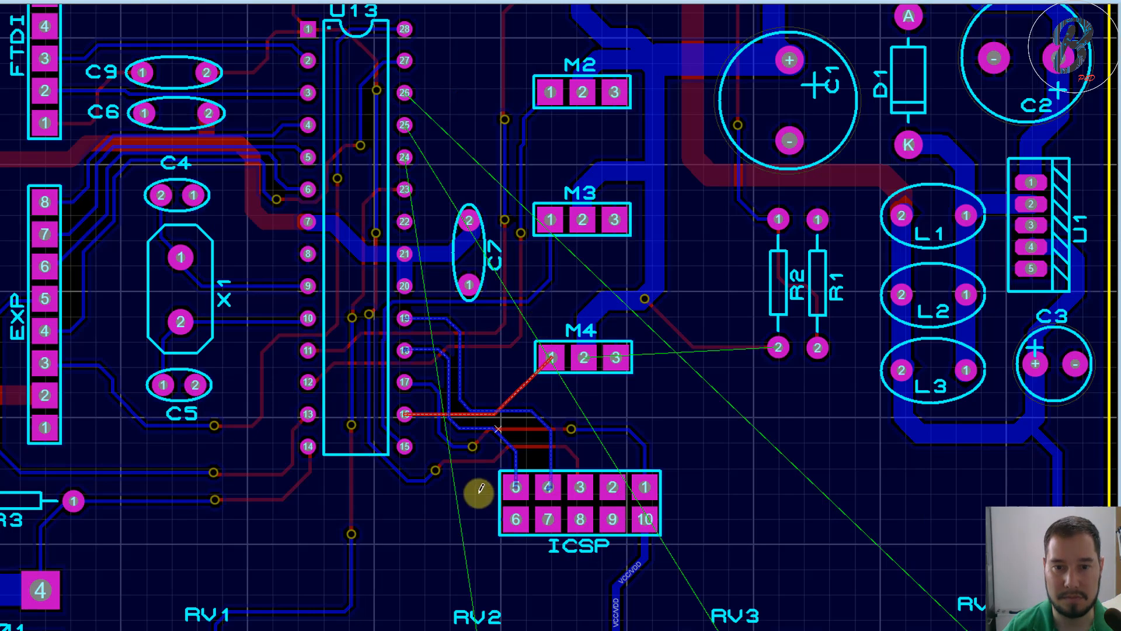
pyautogui.scroll(-1, 479, 490)
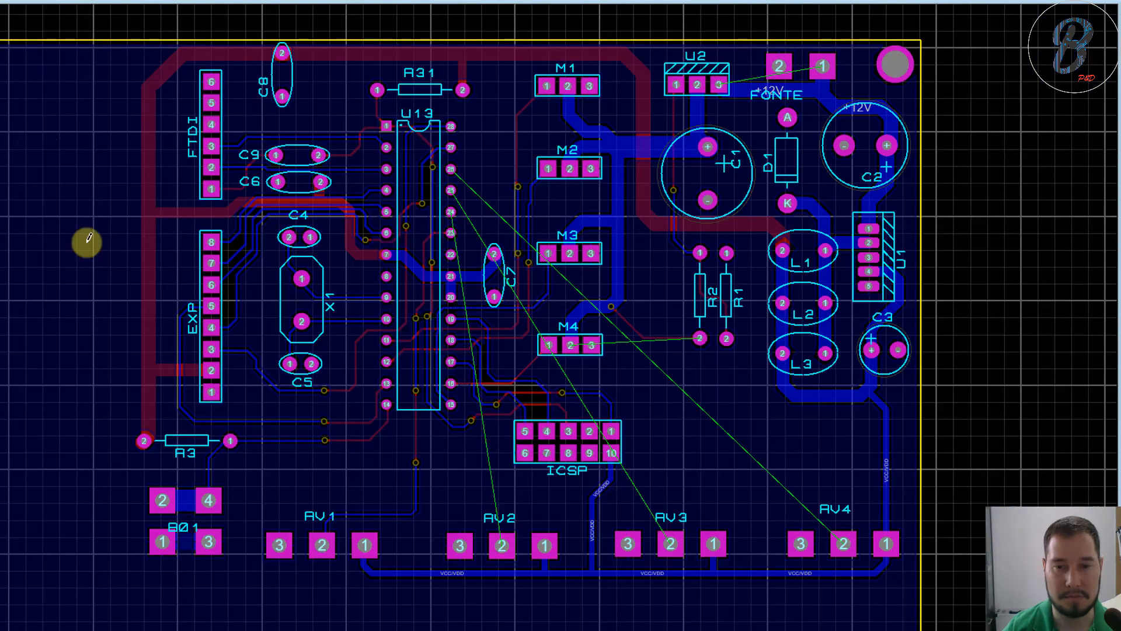
pyautogui.click(502, 545)
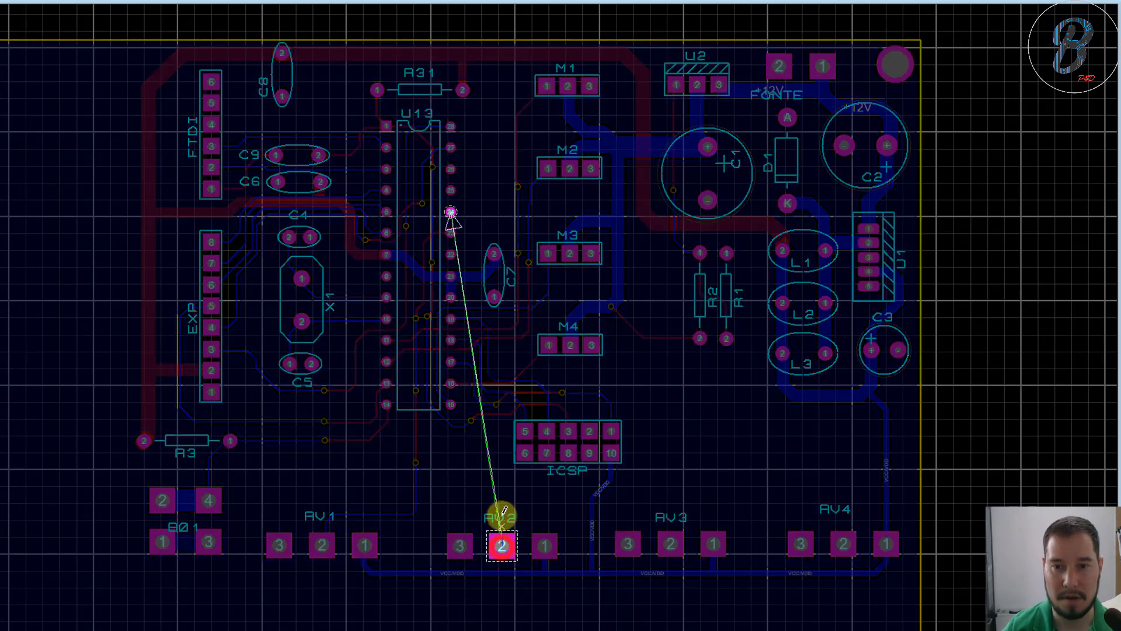
pyautogui.scroll(-1, 497, 486)
pyautogui.scroll(3, 508, 425)
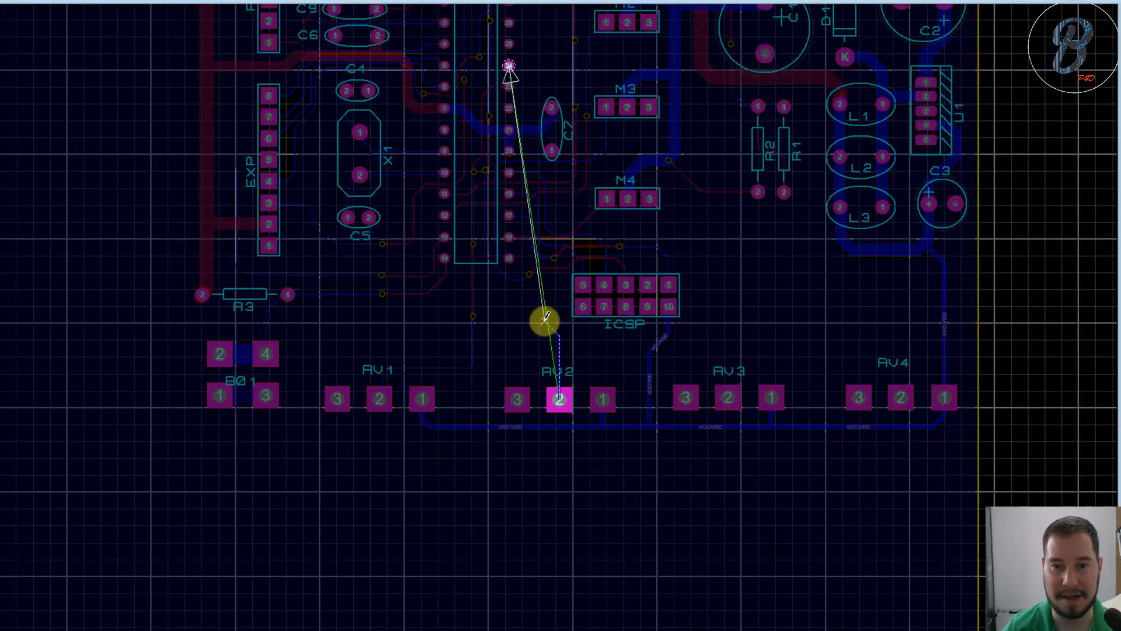
pyautogui.scroll(-3, 543, 318)
pyautogui.scroll(-1, 557, 323)
pyautogui.scroll(2, 551, 323)
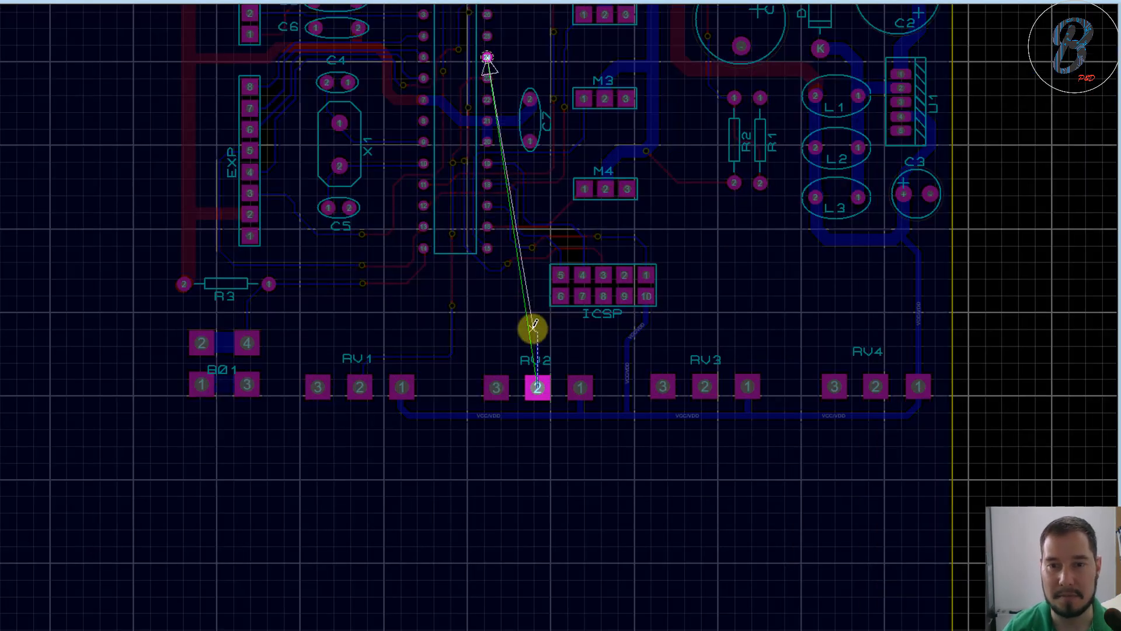
pyautogui.scroll(-1, 534, 324)
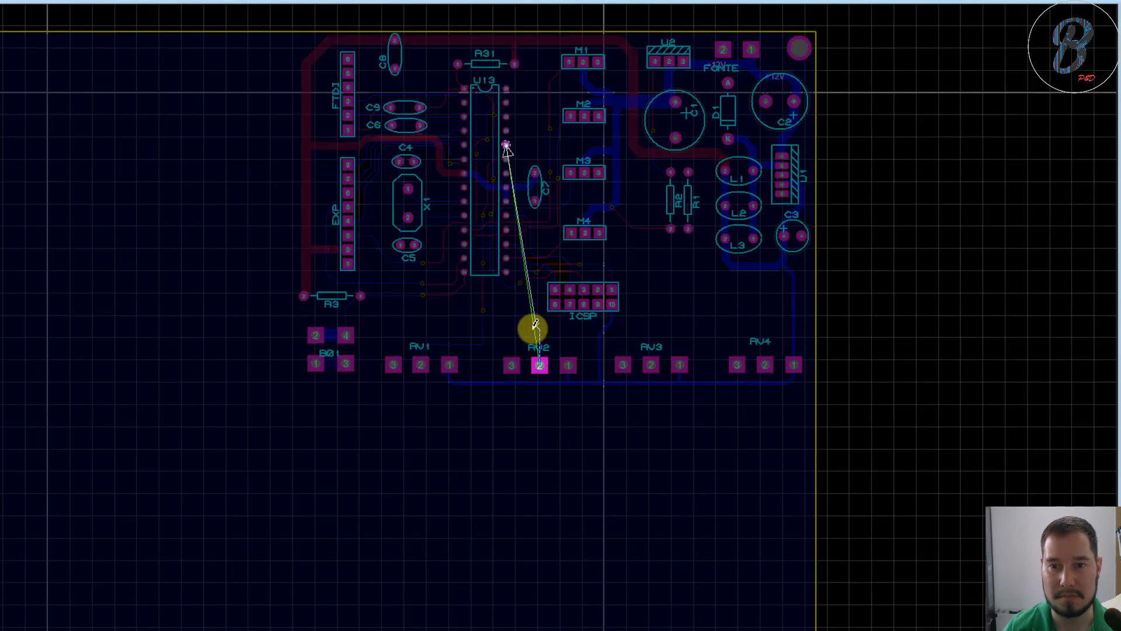
pyautogui.scroll(1, 534, 325)
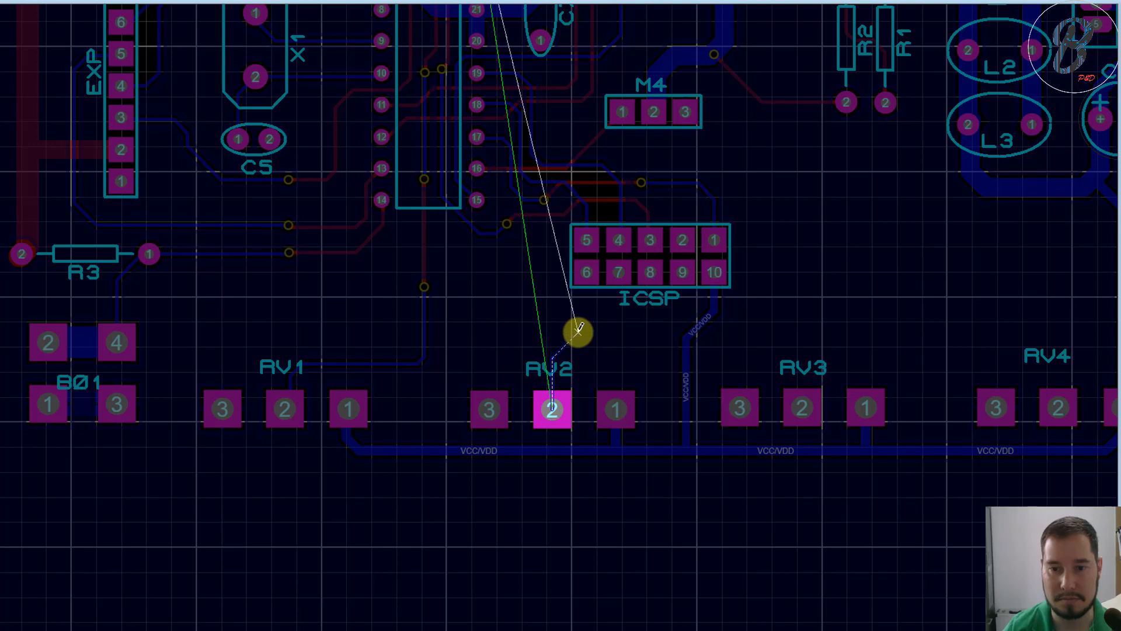
pyautogui.press('Escape')
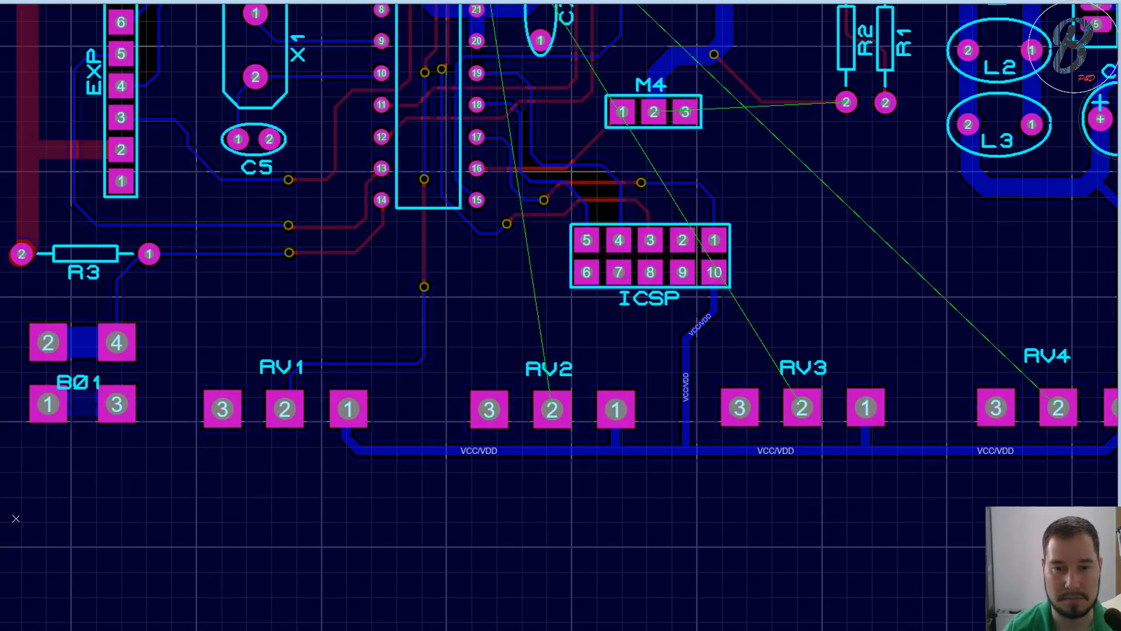
# Step: Try to route RV2 pin 2 on red below and around ICSP to a via, and on blue up to a via near M4 pin 3
pyautogui.click(498, 455)
pyautogui.click(553, 407)
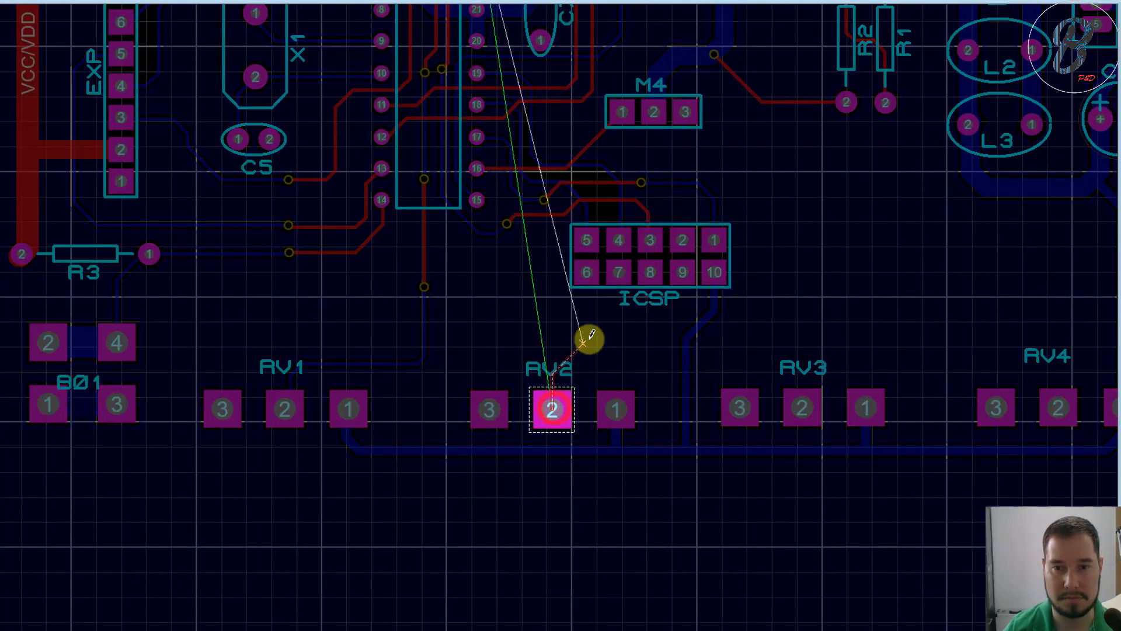
pyautogui.click(582, 332)
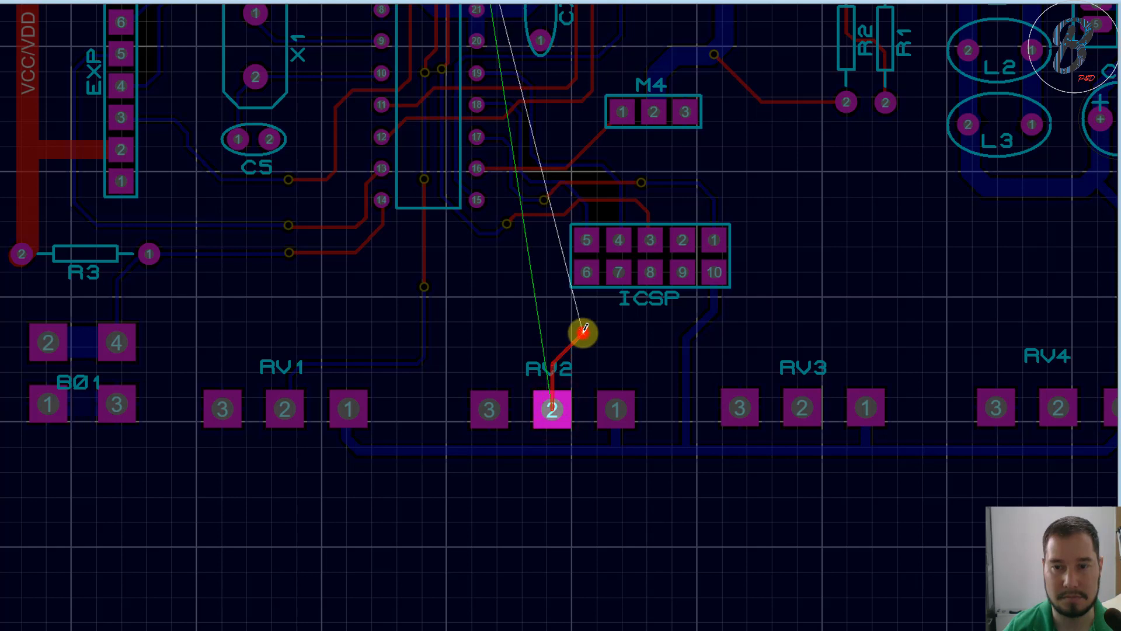
pyautogui.click(758, 307)
pyautogui.scroll(-3, 671, 230)
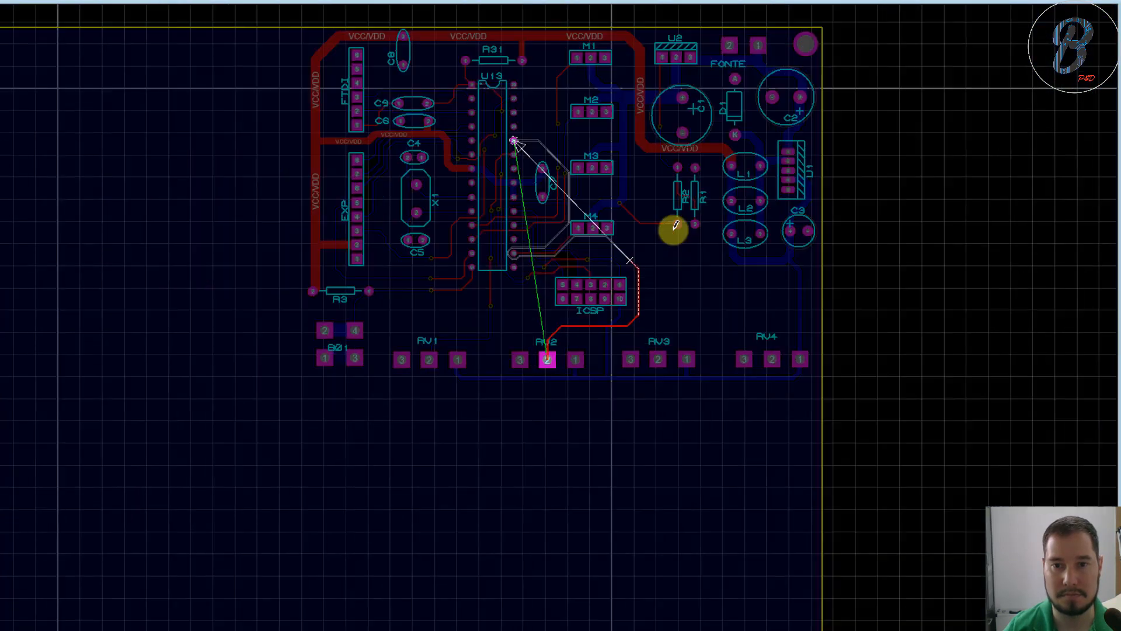
pyautogui.scroll(2, 671, 230)
pyautogui.scroll(2, 544, 320)
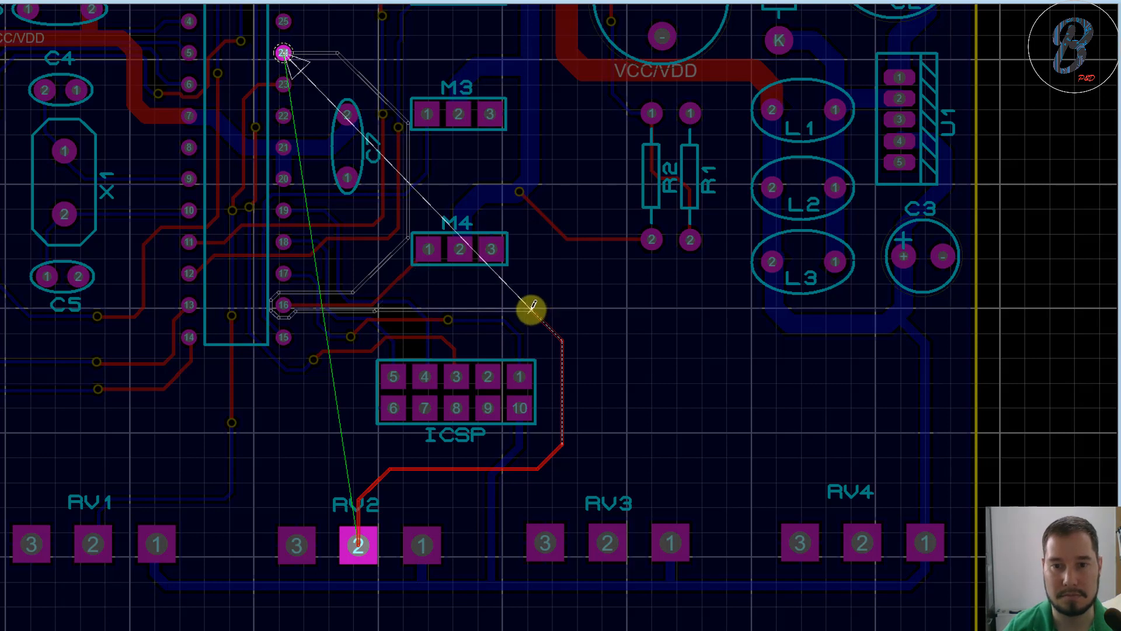
pyautogui.click(534, 304)
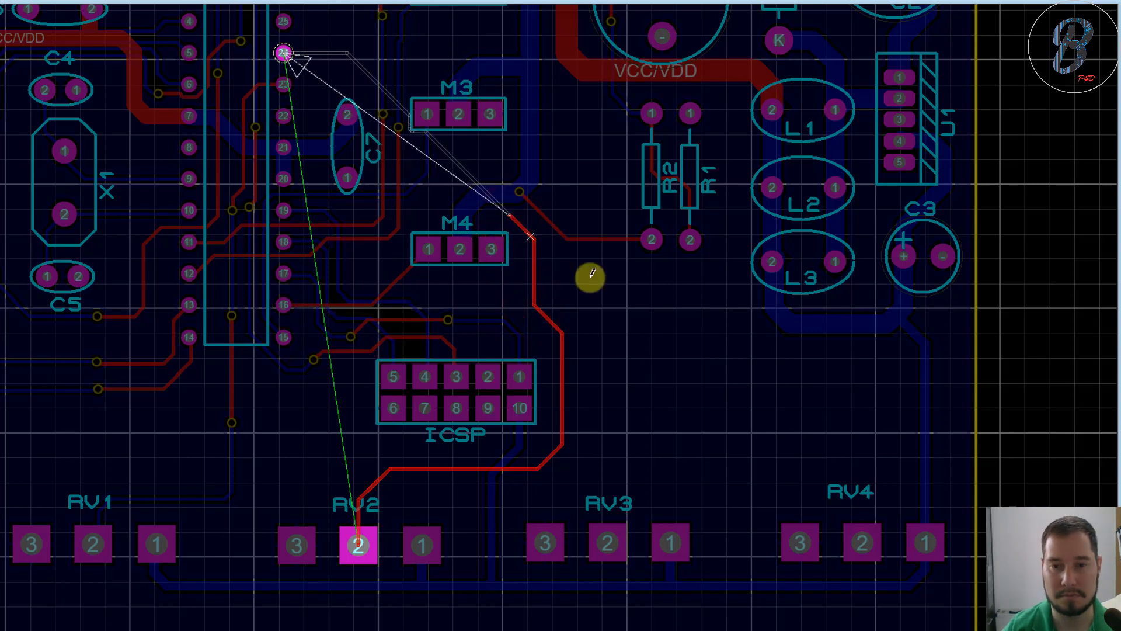
pyautogui.doubleClick(564, 435)
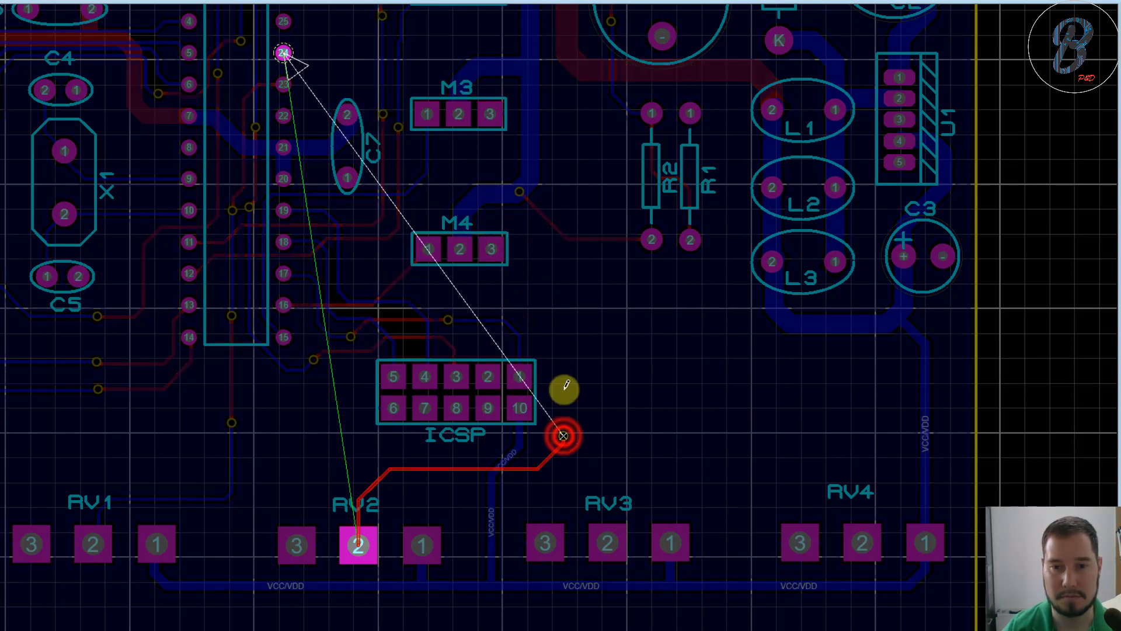
pyautogui.doubleClick(521, 219)
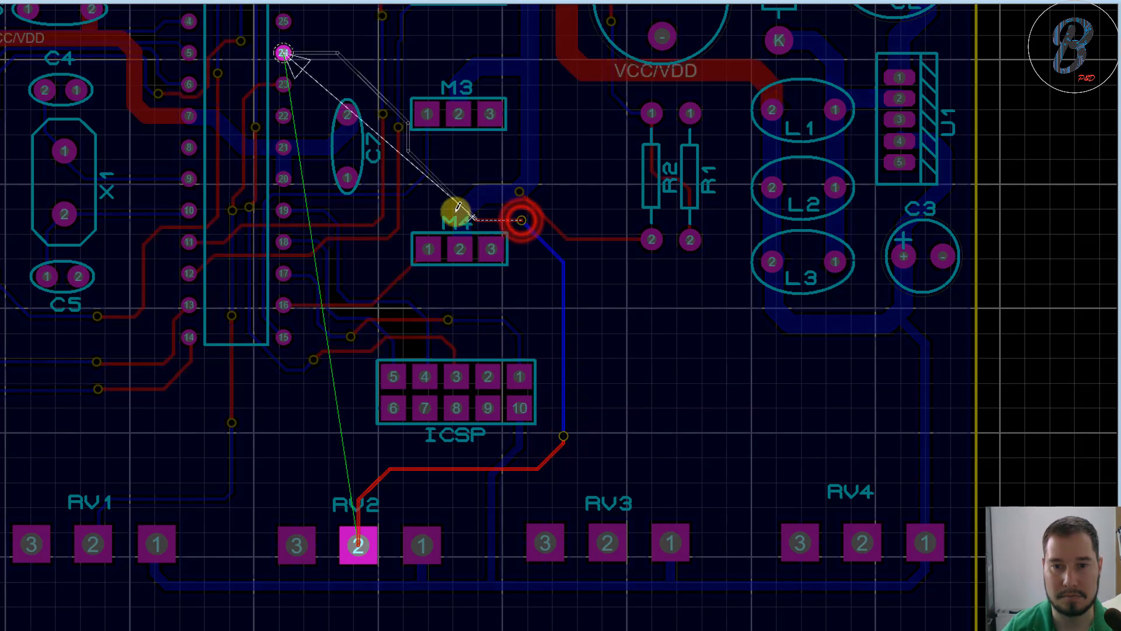
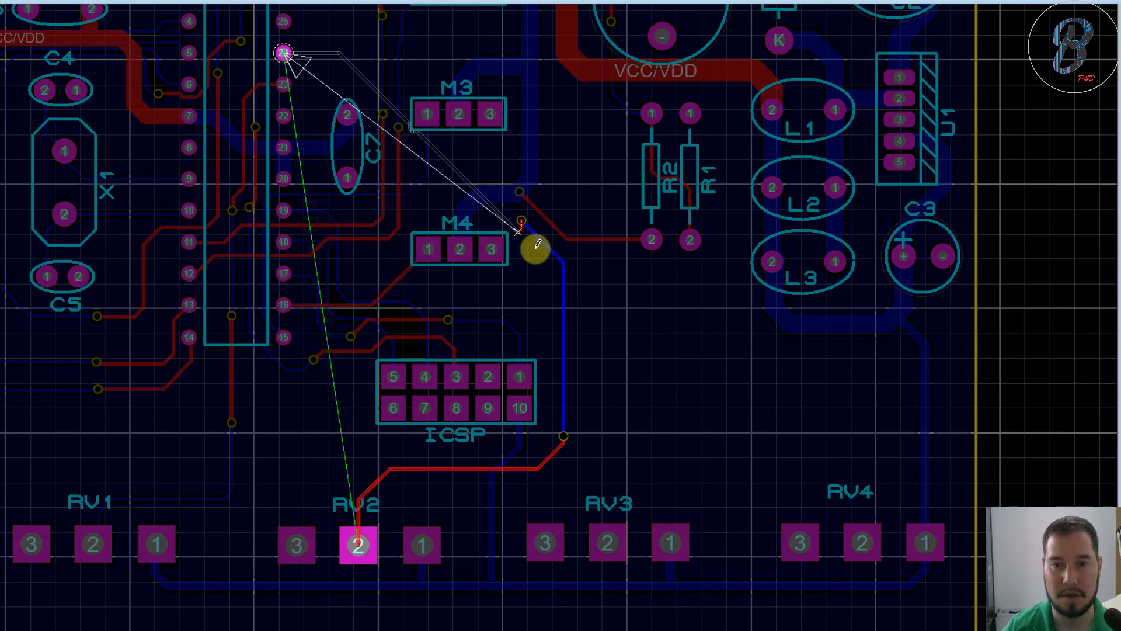
pyautogui.press('Escape')
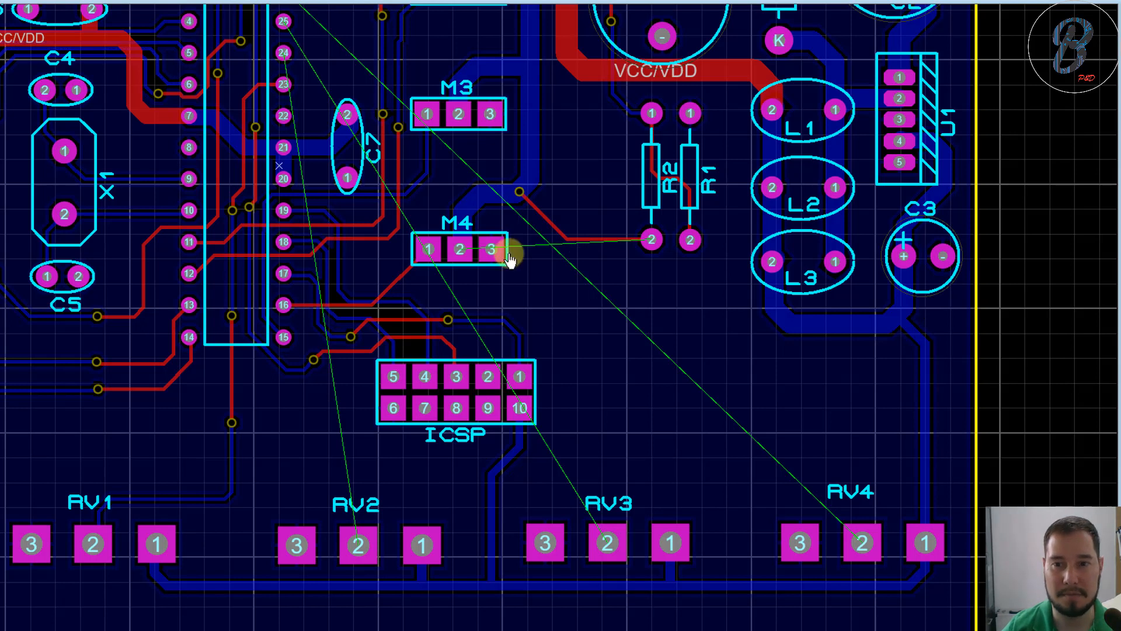
# Step: Delete the red trace running from R2 pin 2 to the via near M4
pyautogui.click(601, 239)
pyautogui.press('Delete')
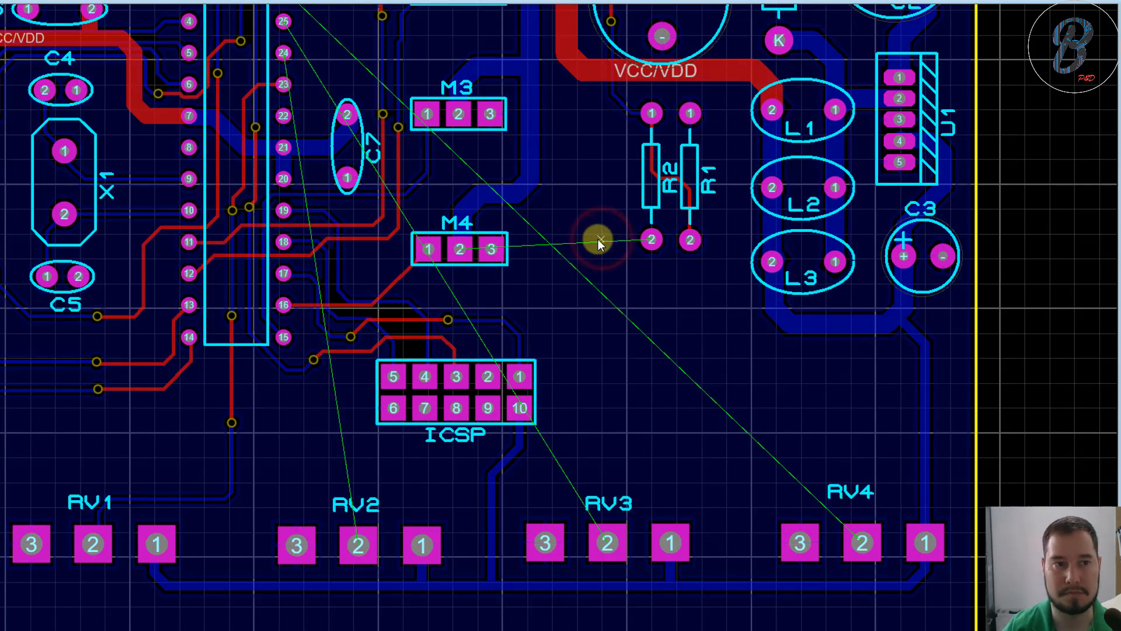
# Step: Route RV2 pin 2 on red around ICSP to a via, on blue up to a via beside M3, and on red above M3 to U13 pin 24
pyautogui.click(358, 544)
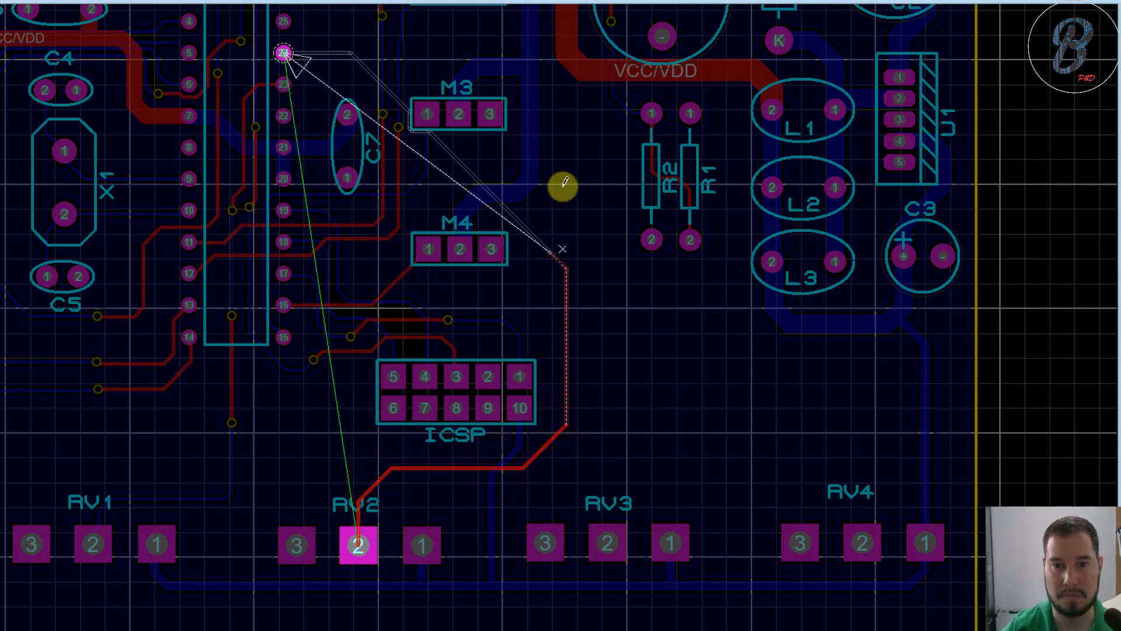
pyautogui.doubleClick(567, 303)
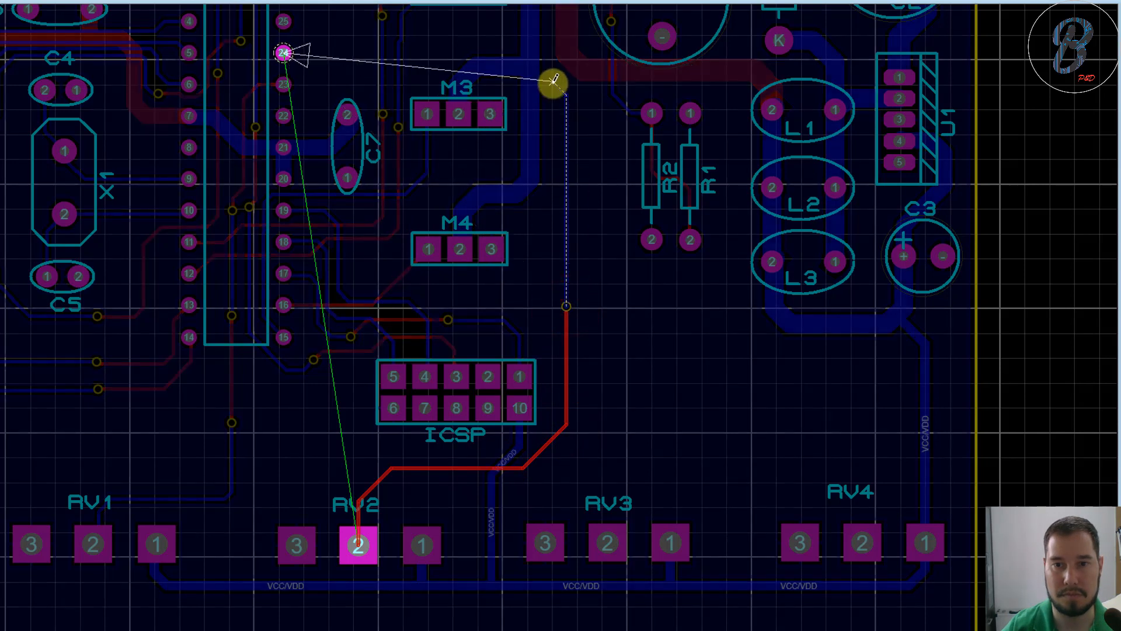
pyautogui.doubleClick(554, 114)
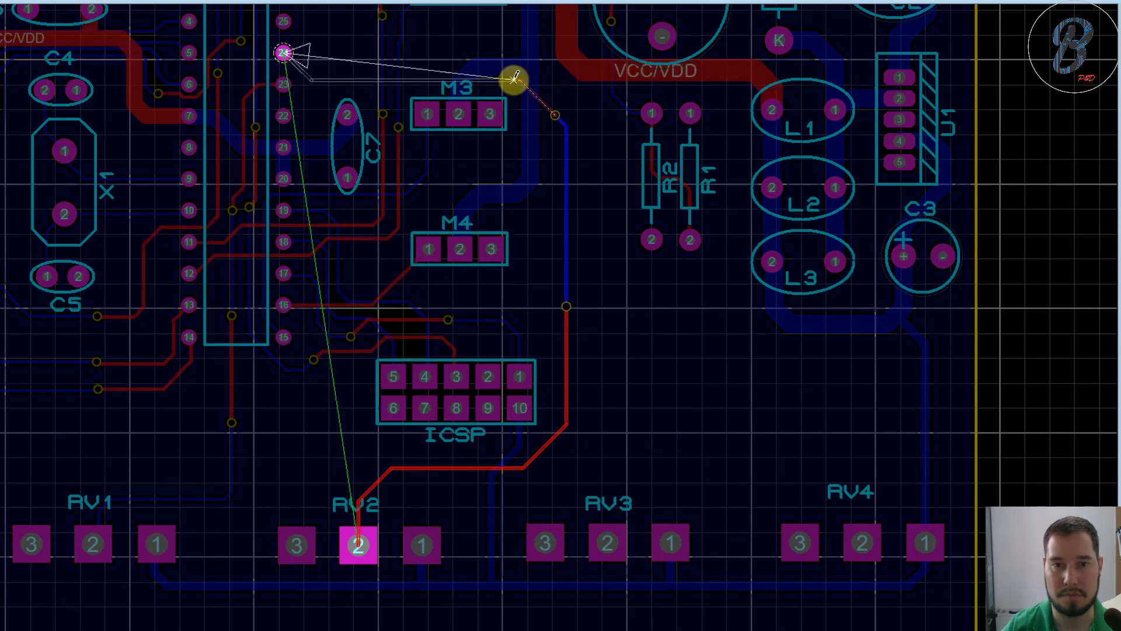
pyautogui.scroll(3, 308, 71)
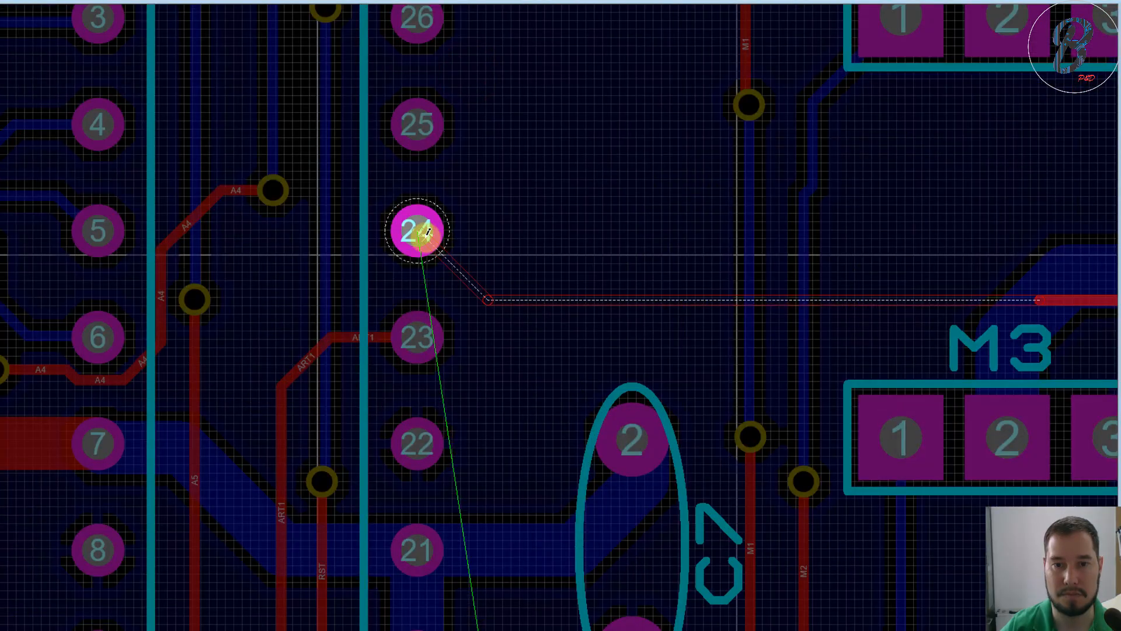
pyautogui.click(417, 232)
# Step: Route from U13 pin 25 on red above the pin 24 trace and past M3 to a via beside R2
pyautogui.scroll(-3, 417, 233)
pyautogui.click(487, 290)
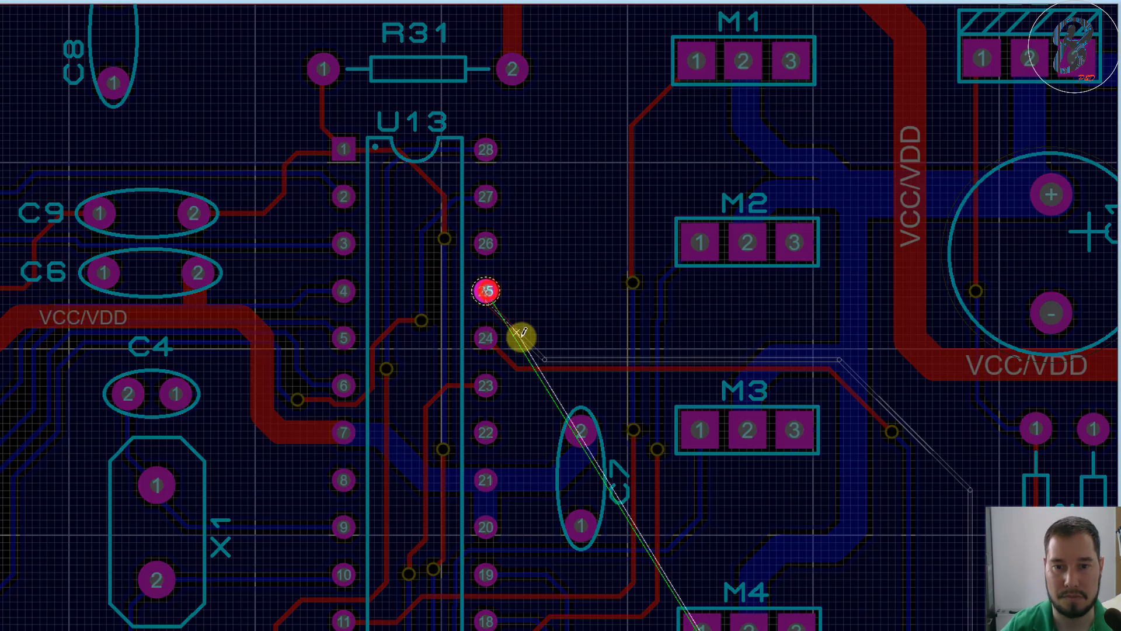
pyautogui.click(867, 377)
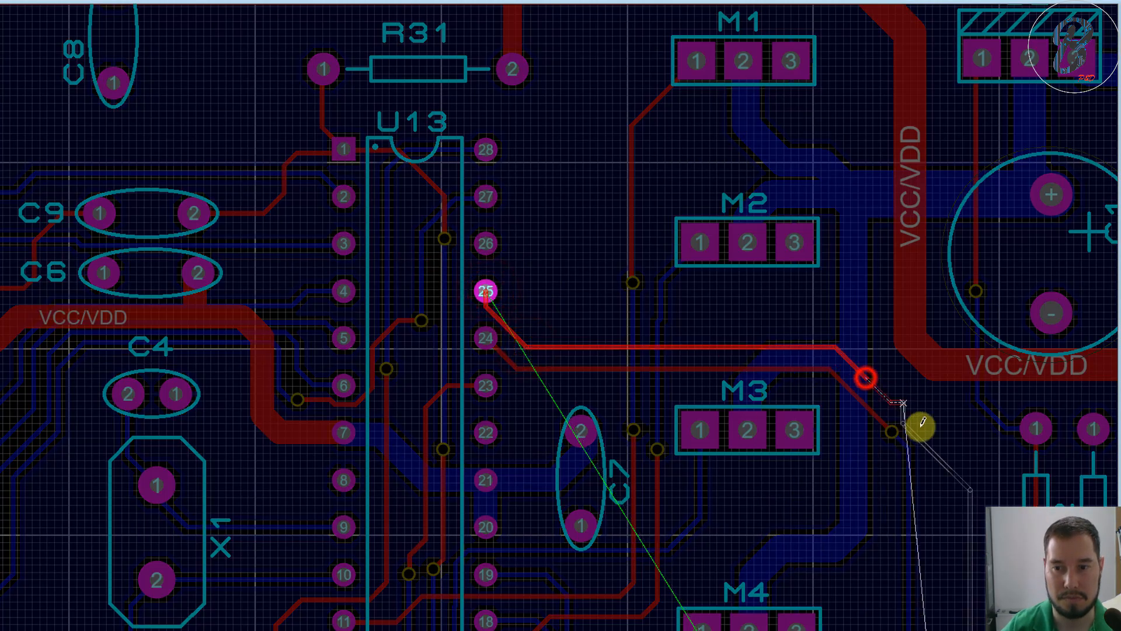
pyautogui.click(928, 466)
# Step: Continue the U13 pin 25 trace on blue down to a via beside ICSP, and on red to RV3 pin 2
pyautogui.scroll(-3, 927, 465)
pyautogui.scroll(3, 544, 321)
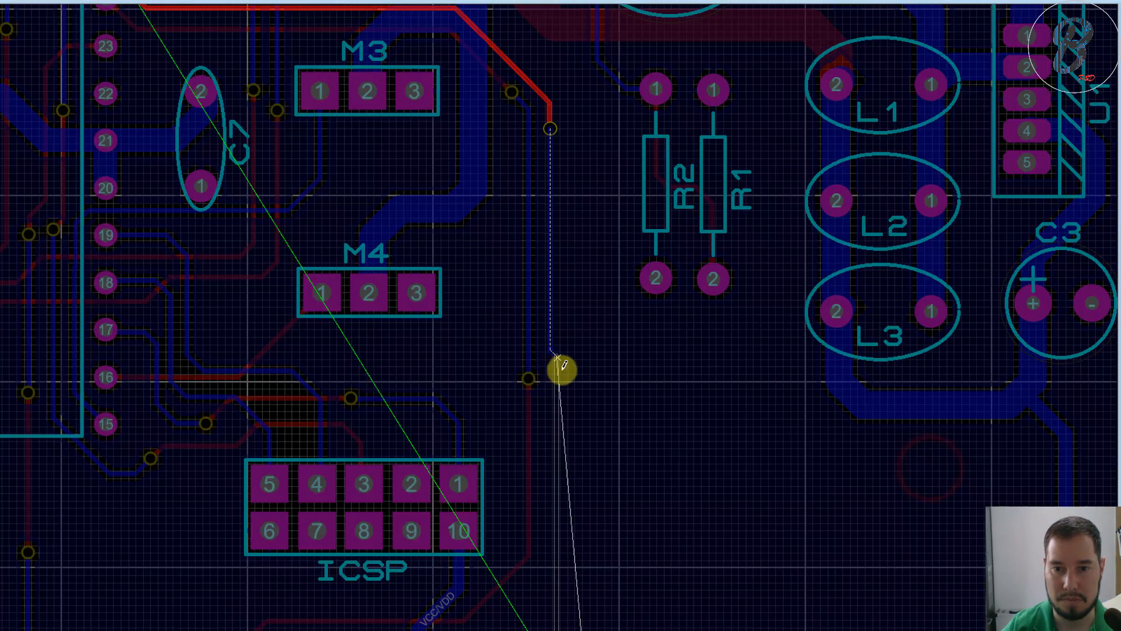
pyautogui.click(551, 409)
pyautogui.scroll(-5, 551, 409)
pyautogui.scroll(4, 549, 362)
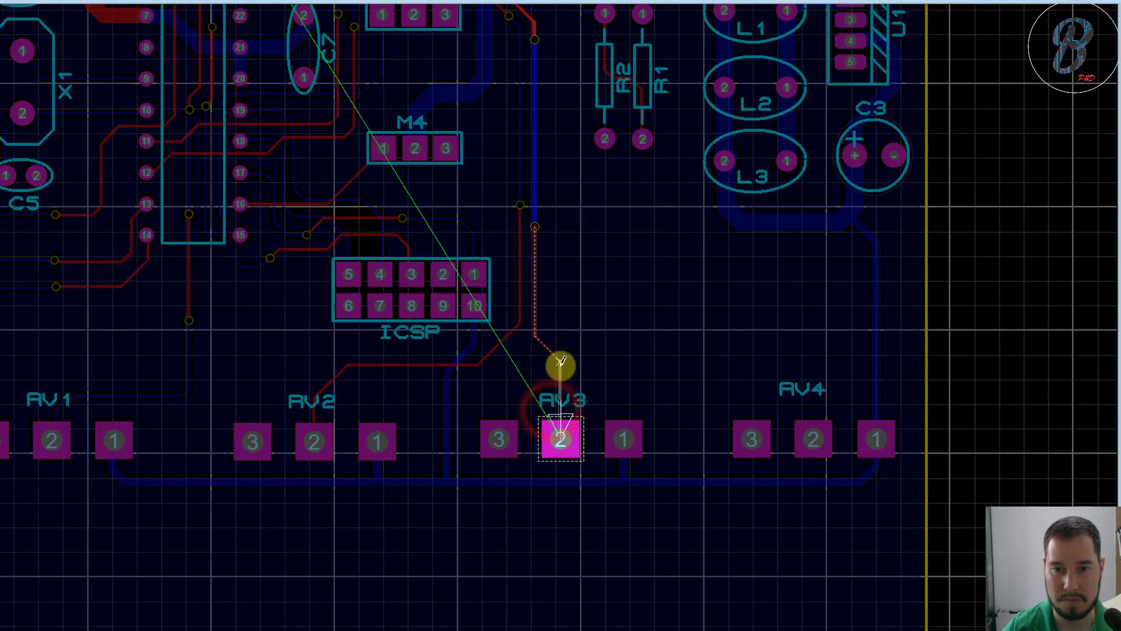
pyautogui.click(561, 438)
# Step: Route RV4 pin 2 on red to a via, on blue to a via above RV3, and on red up to a via beside ICSP
pyautogui.click(813, 438)
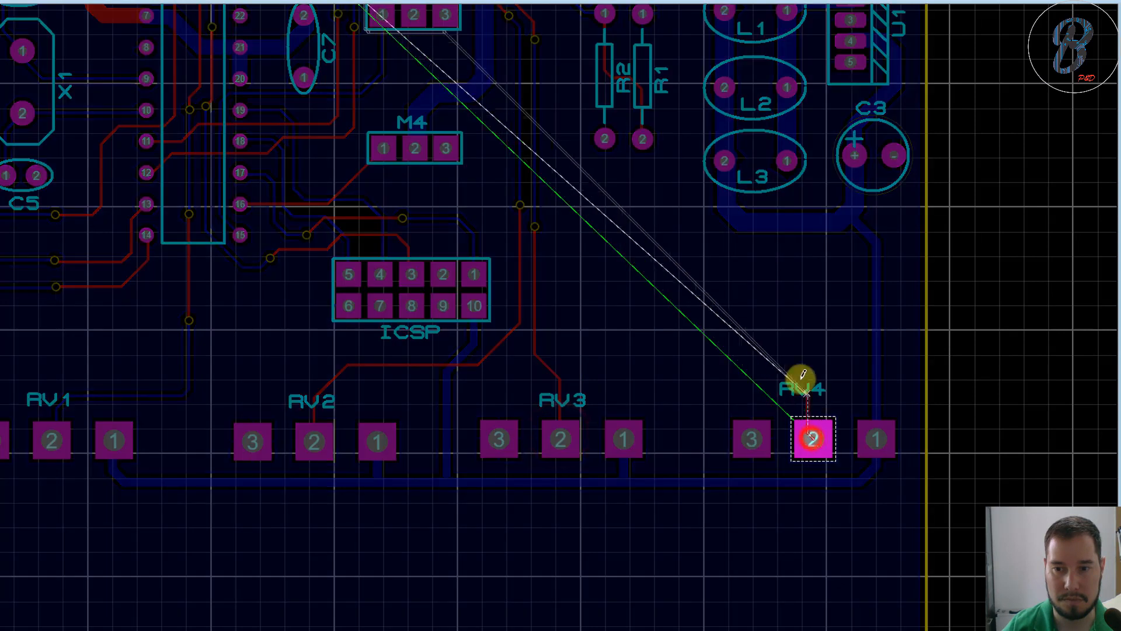
pyautogui.click(799, 366)
pyautogui.click(687, 366)
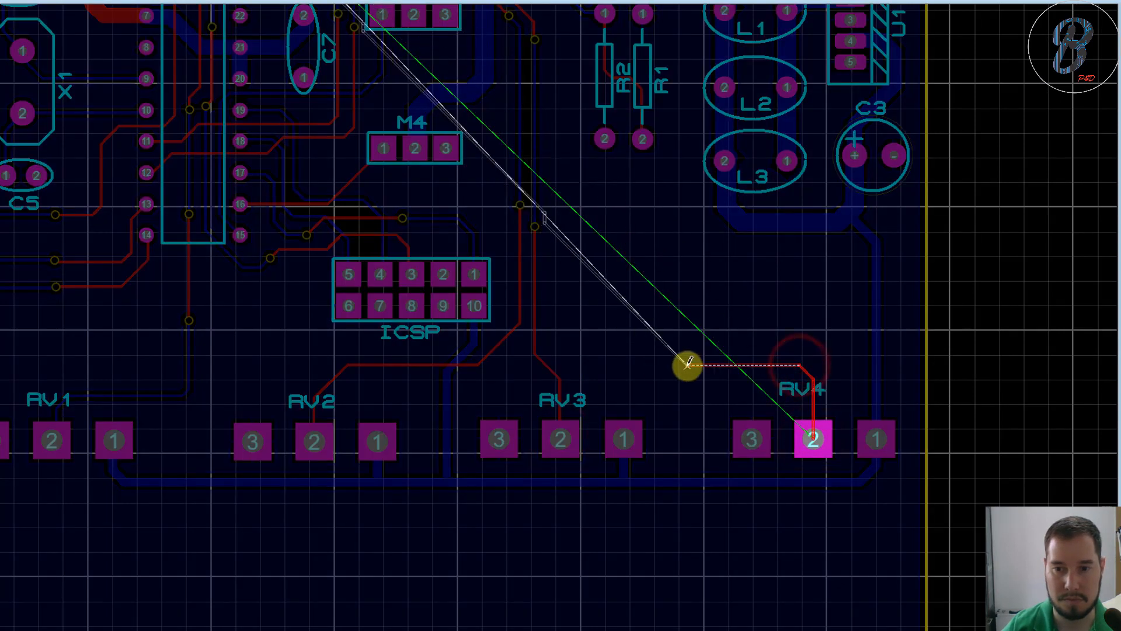
pyautogui.click(564, 363)
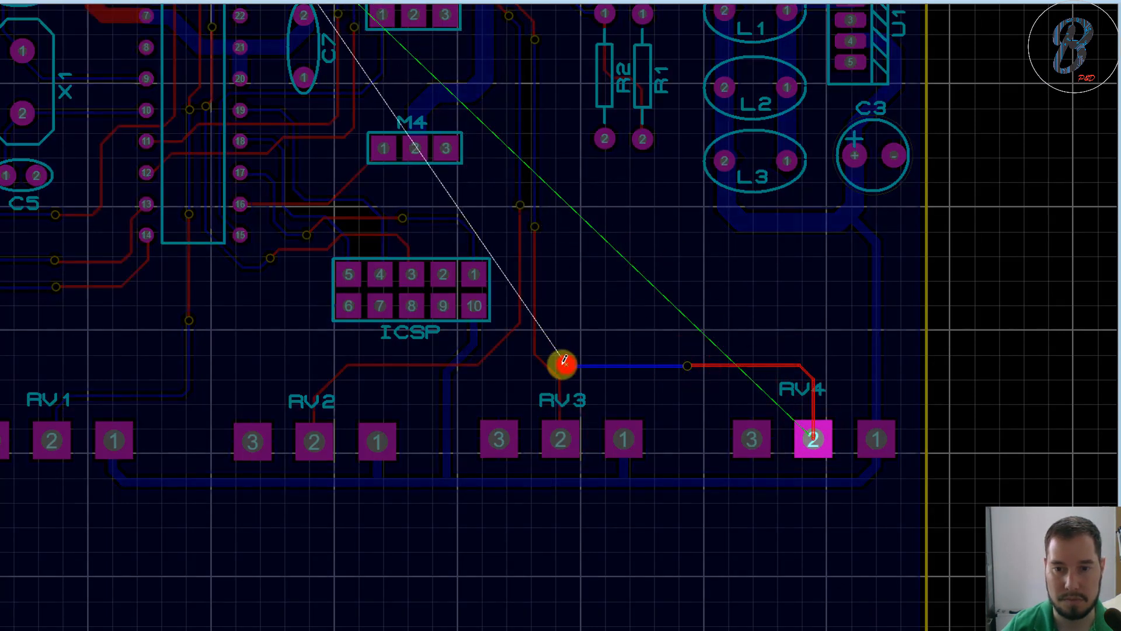
pyautogui.click(549, 204)
# Step: Continue the RV4 trace on blue up to a via beside R2, and on red above the pin 25 trace to U13 pin 26
pyautogui.scroll(5, 543, 315)
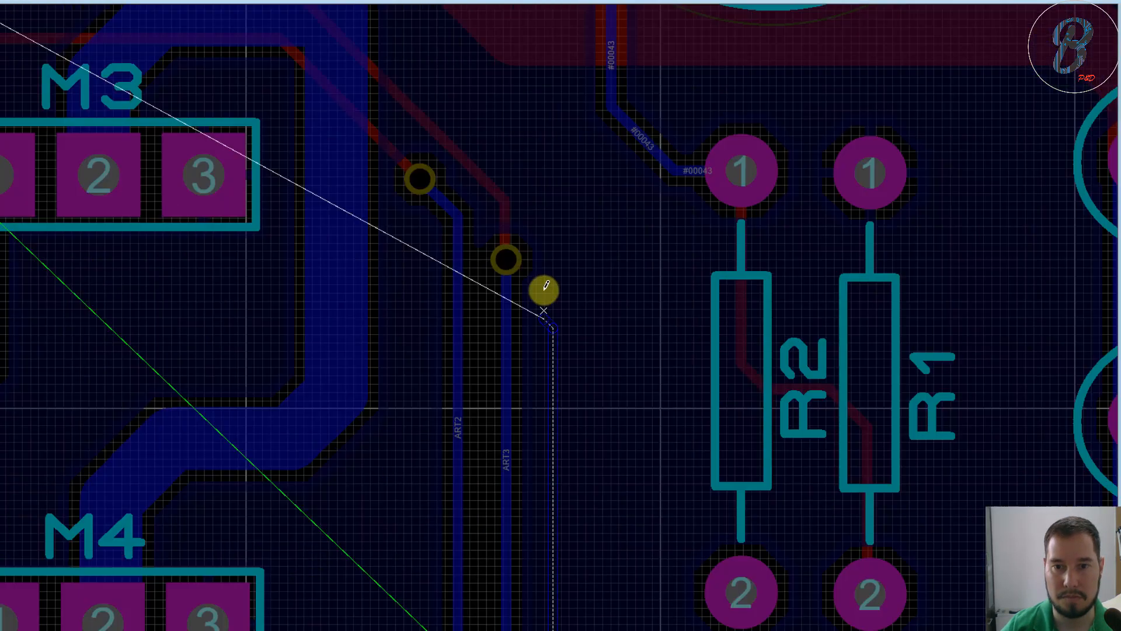
pyautogui.click(532, 148)
pyautogui.scroll(-3, 374, 58)
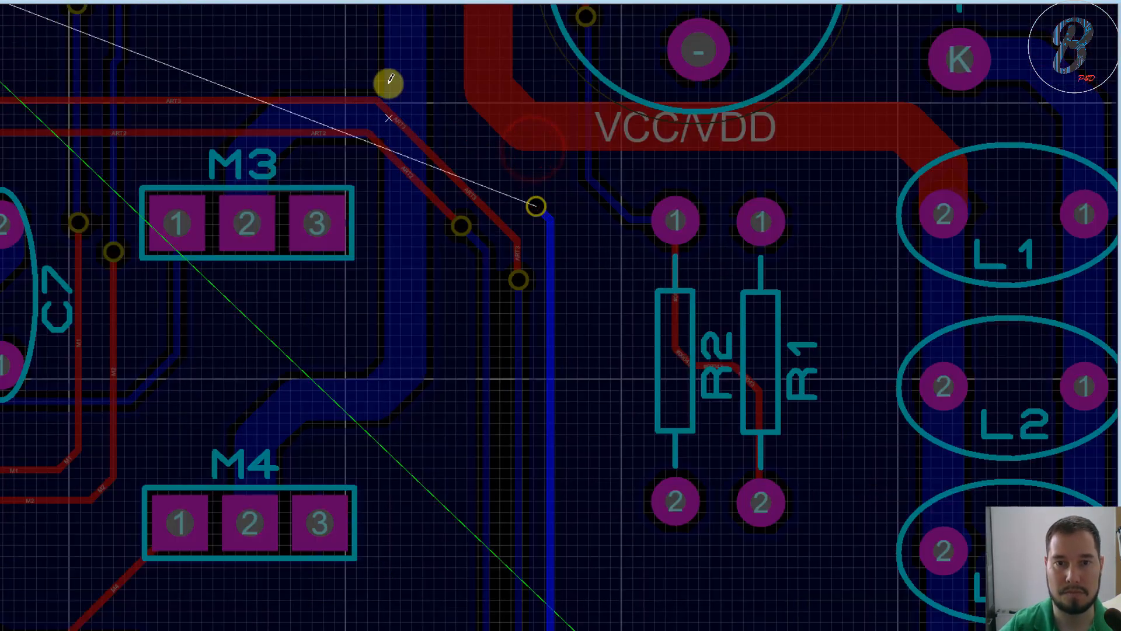
pyautogui.moveTo(374, 66); pyautogui.dragTo(533, 321, button='middle')
pyautogui.scroll(-1, 545, 322)
pyautogui.click(316, 323)
pyautogui.click(238, 288)
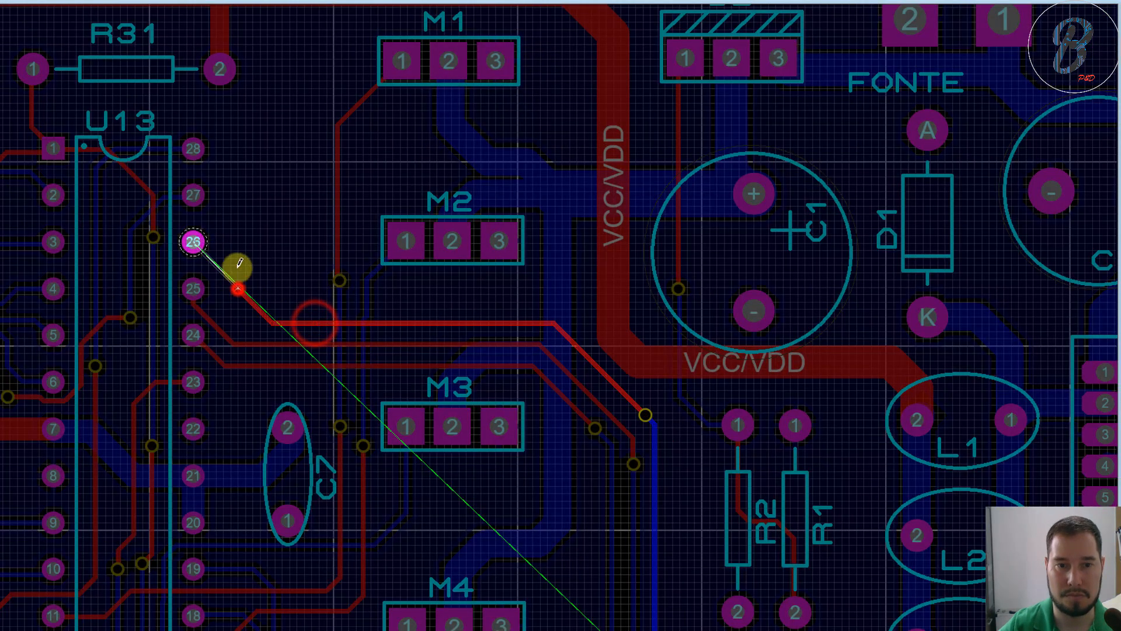
pyautogui.click(220, 240)
# Step: Route from the thick blue trace feeding M4 pin 2 through a nearby via, and on red to R2 pin 2
pyautogui.scroll(-3, 589, 364)
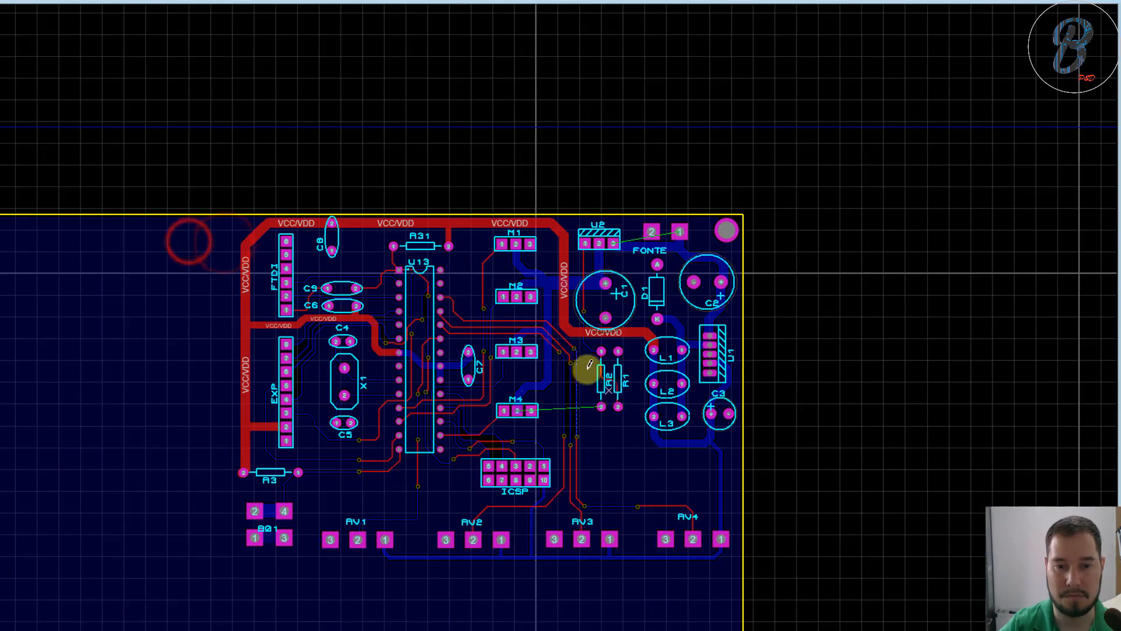
pyautogui.scroll(3, 589, 365)
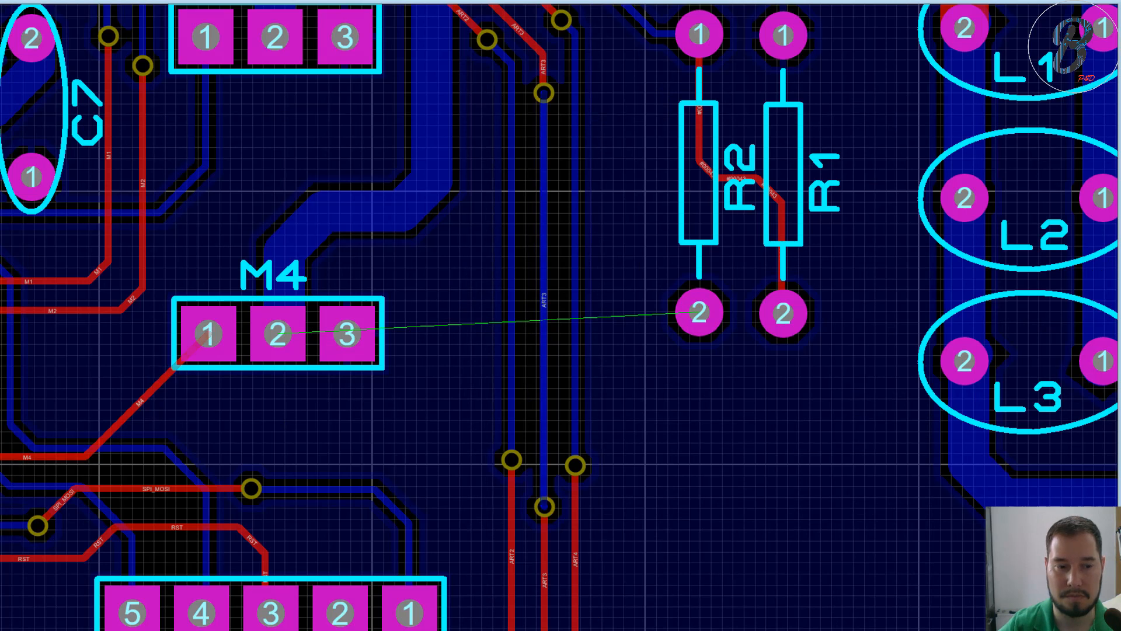
pyautogui.click(280, 334)
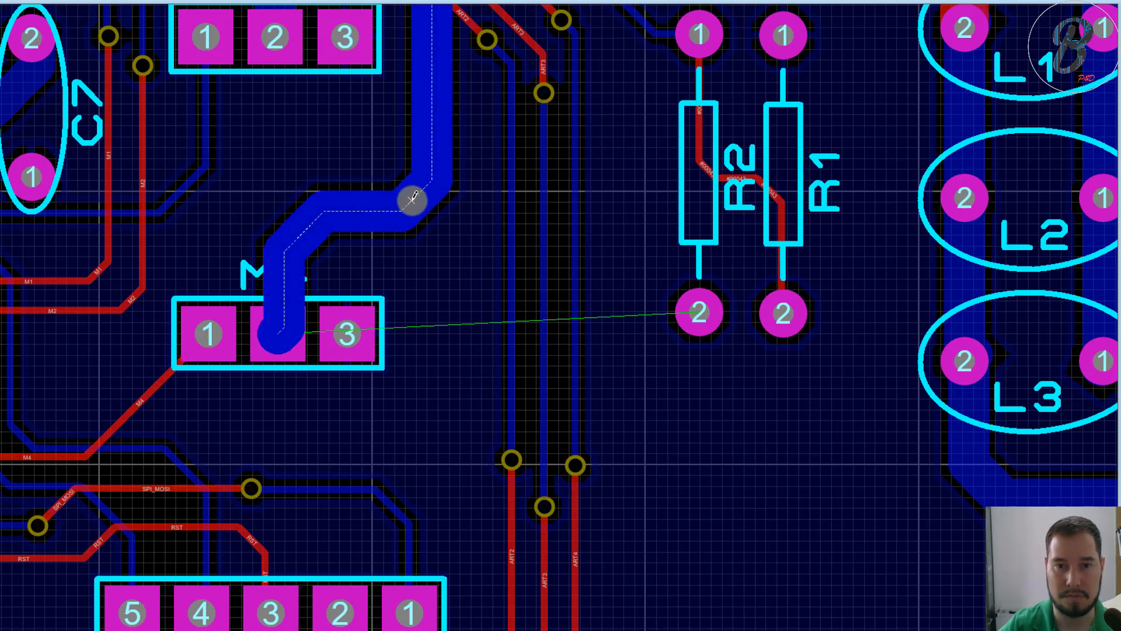
pyautogui.click(412, 200)
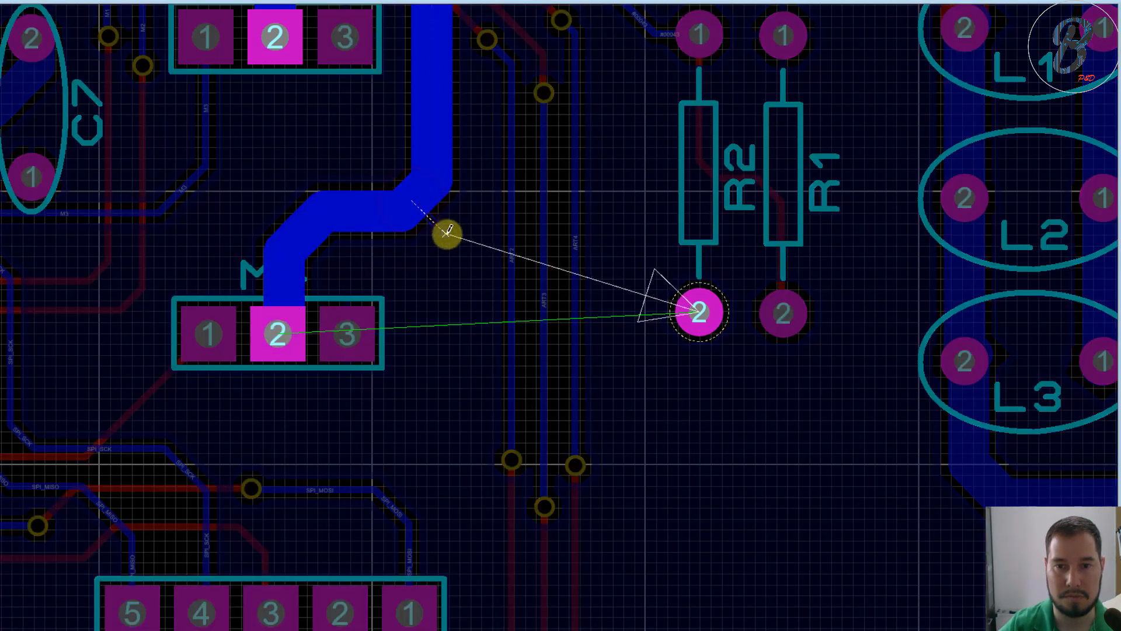
pyautogui.doubleClick(448, 233)
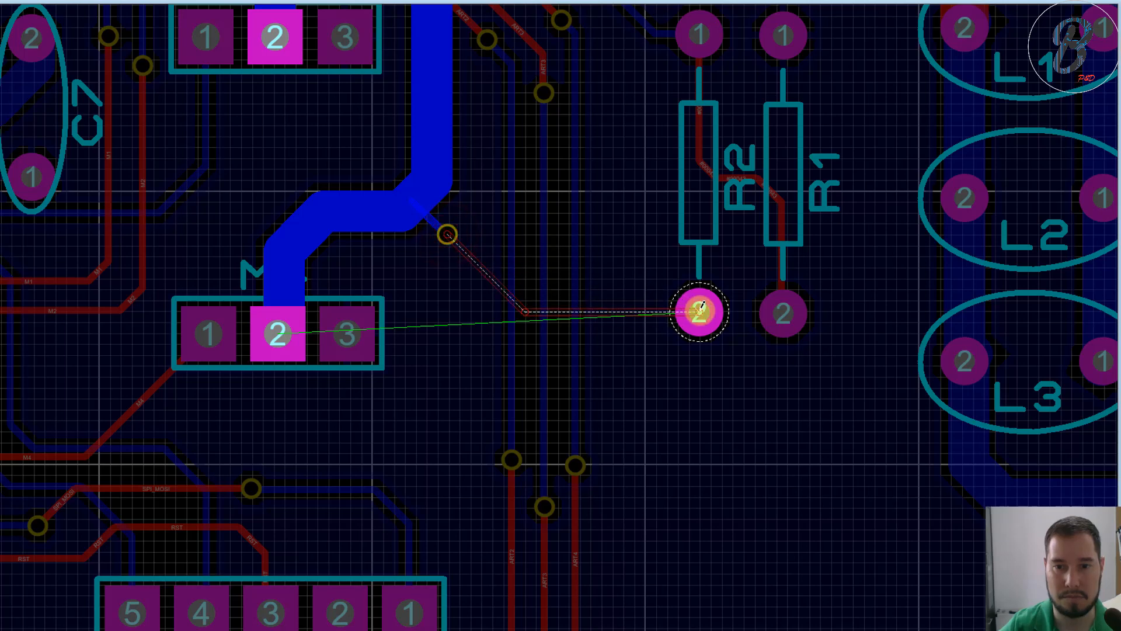
pyautogui.click(699, 311)
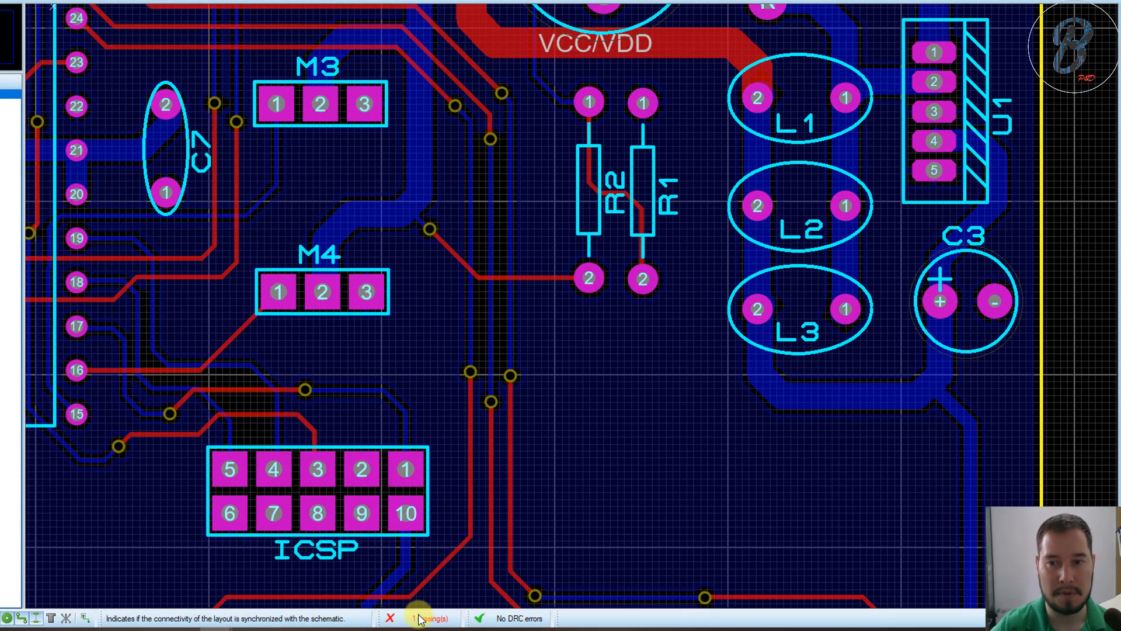
# Step: Examine the connectivity error list and locate the listed missing connection on the board
pyautogui.click(420, 618)
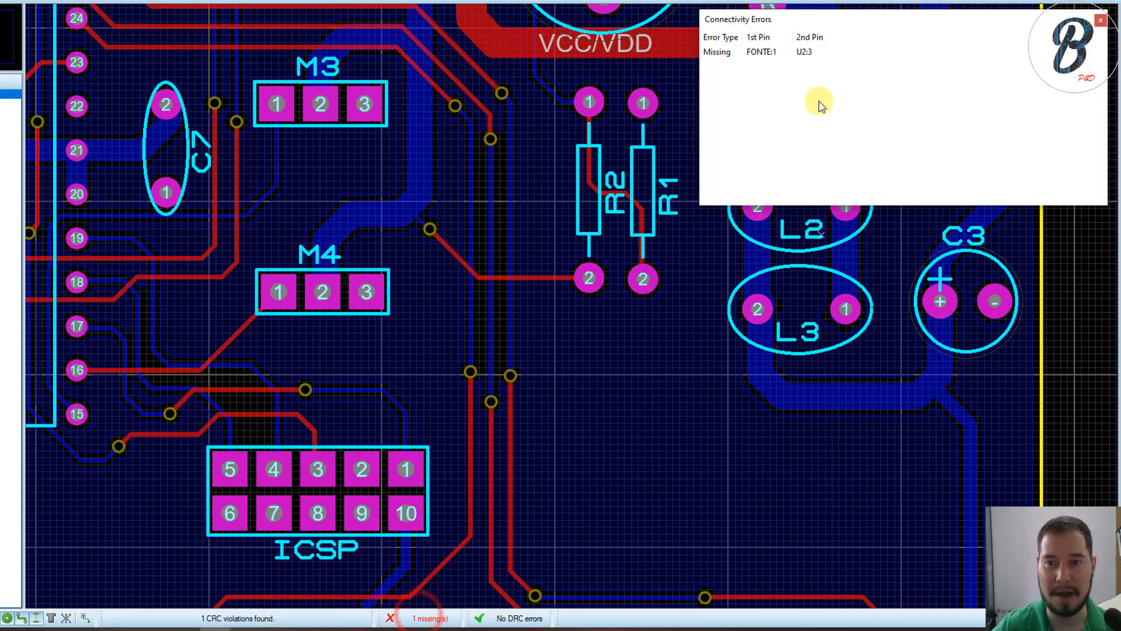
pyautogui.click(781, 52)
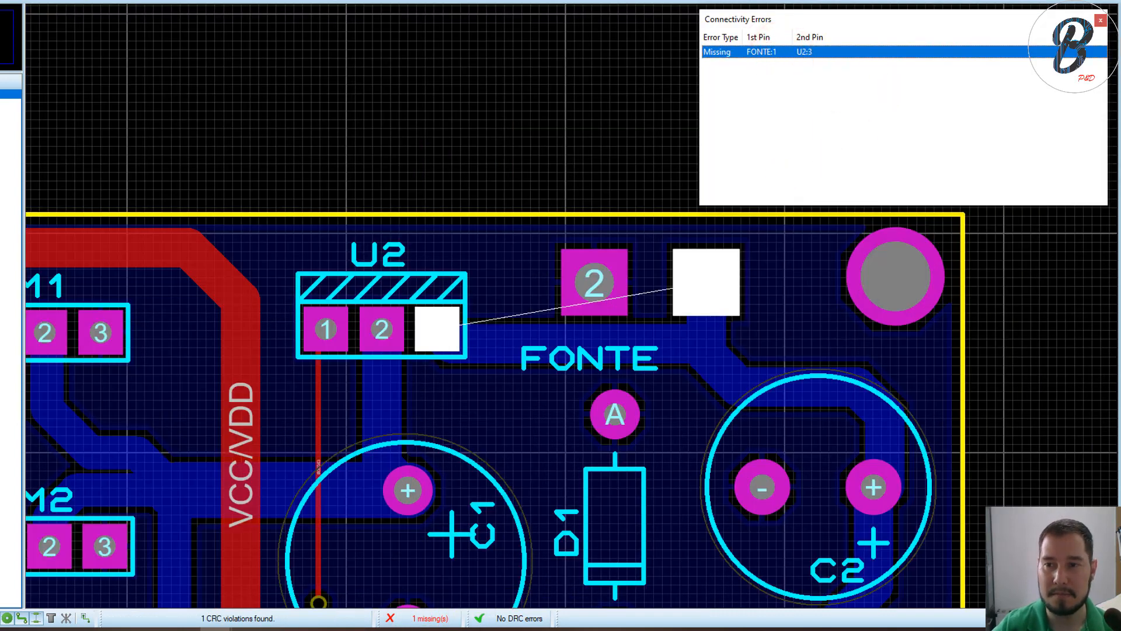
pyautogui.click(1100, 22)
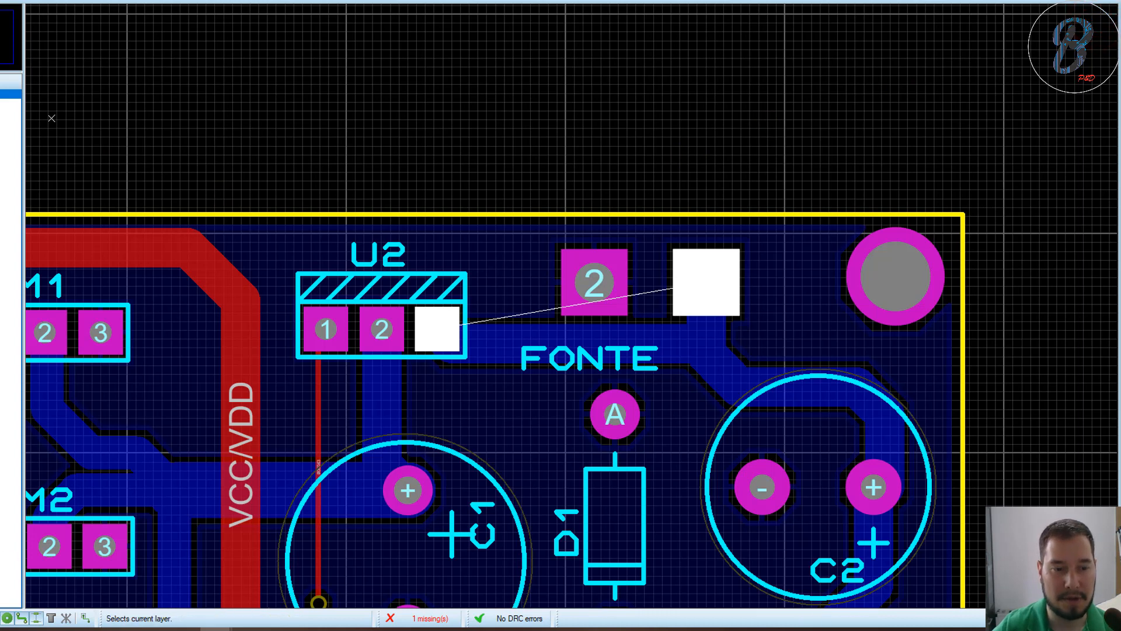
# Step: Reroute the +12V connection on blue from U2 pin 3 to FONTE pin 1
pyautogui.click(435, 326)
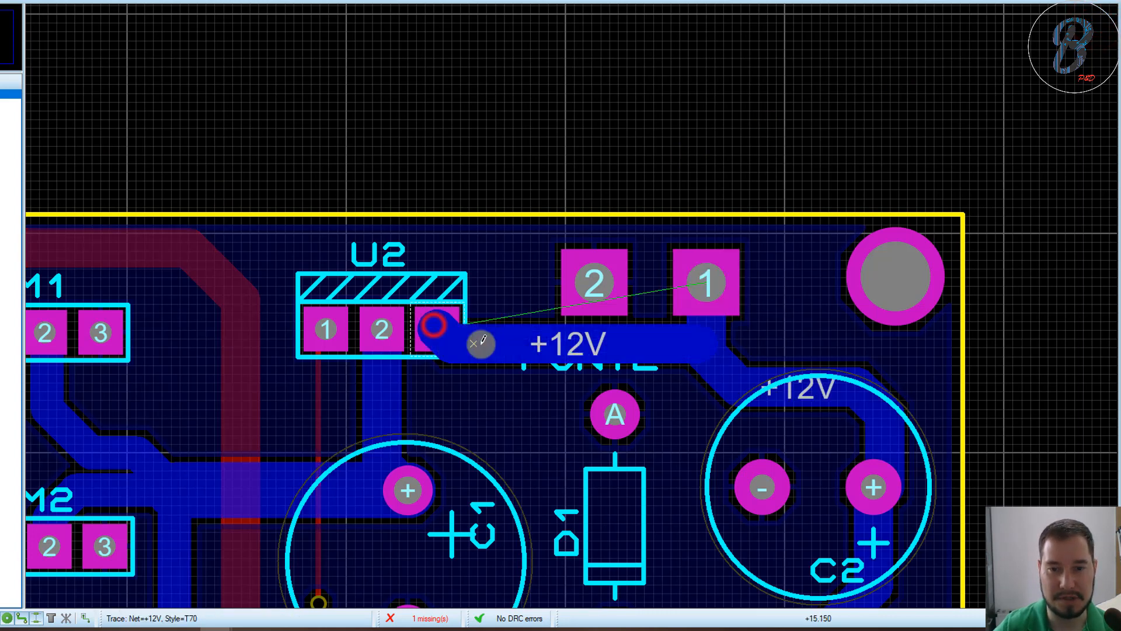
pyautogui.click(437, 327)
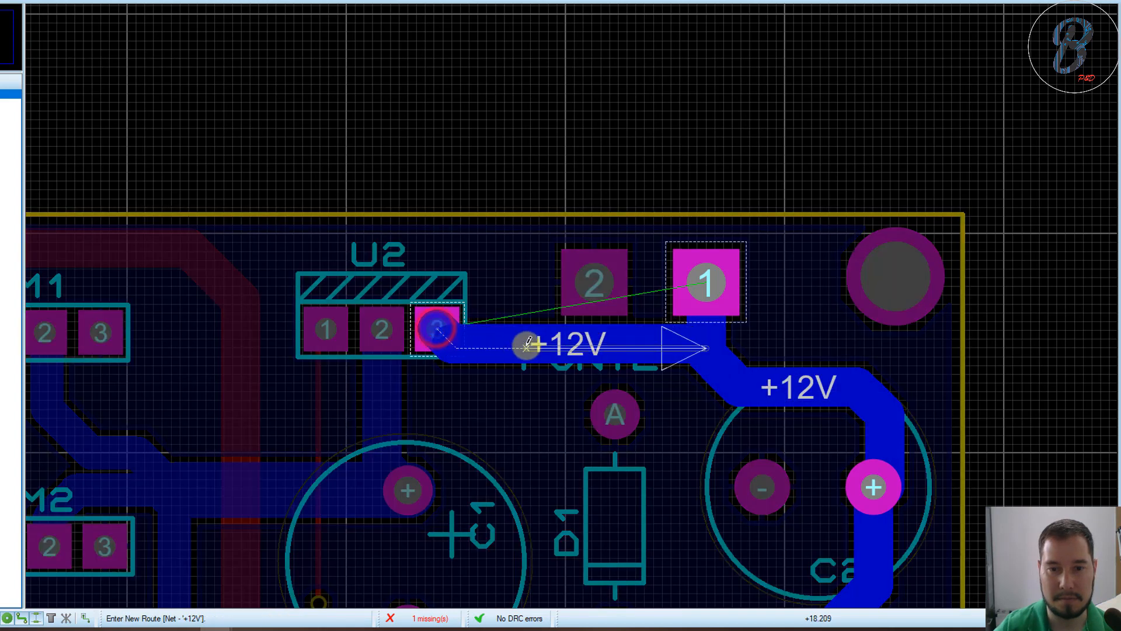
pyautogui.click(708, 331)
pyautogui.click(705, 284)
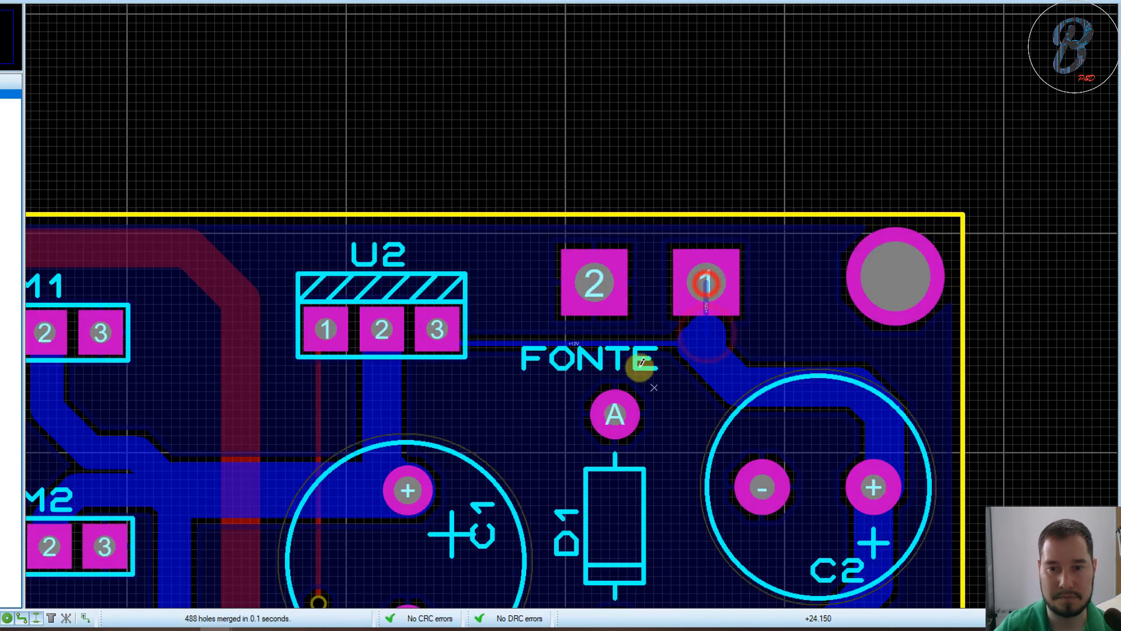
# Step: Set the trace style to T100 for the +12V traces from U2 to FONTE and from FONTE to C2
pyautogui.rightClick(642, 342)
pyautogui.click(724, 147)
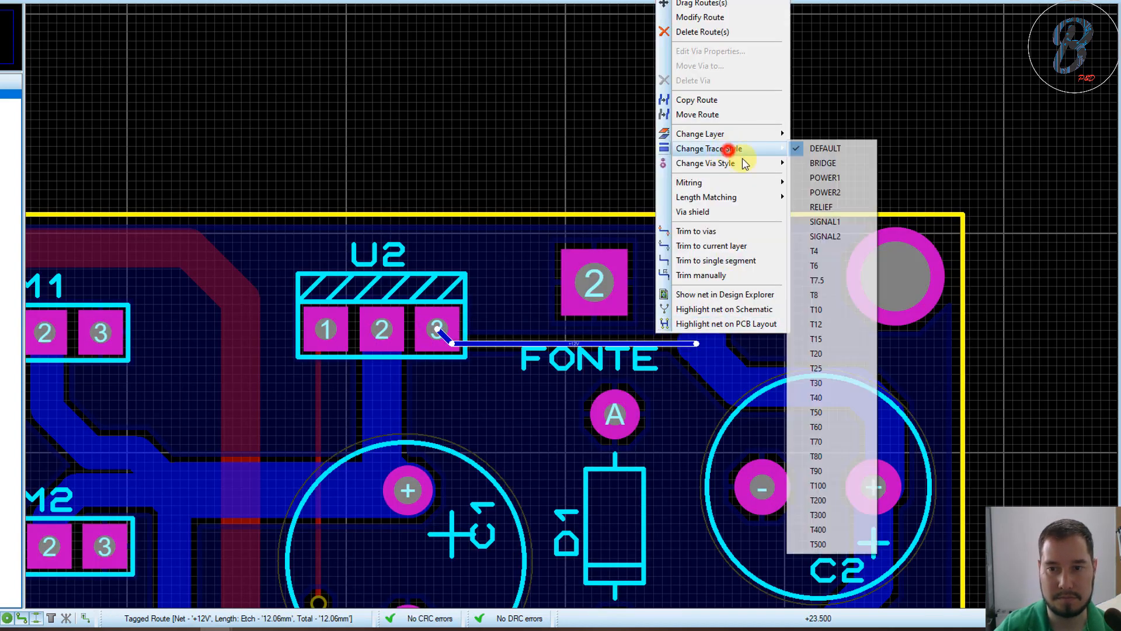
pyautogui.click(834, 444)
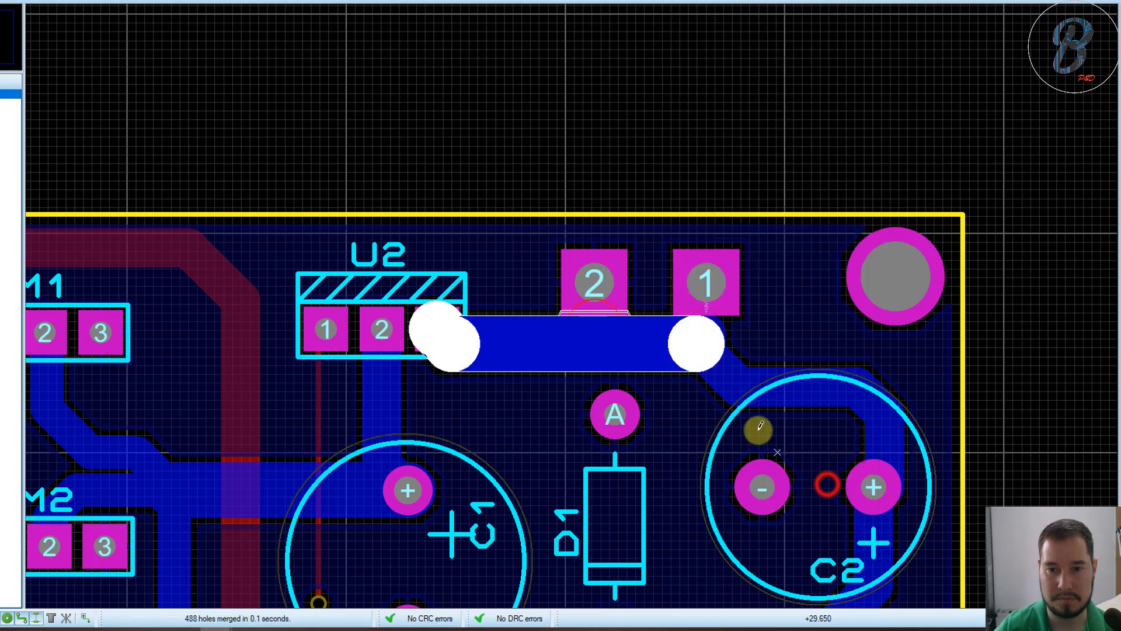
pyautogui.rightClick(707, 338)
pyautogui.click(809, 150)
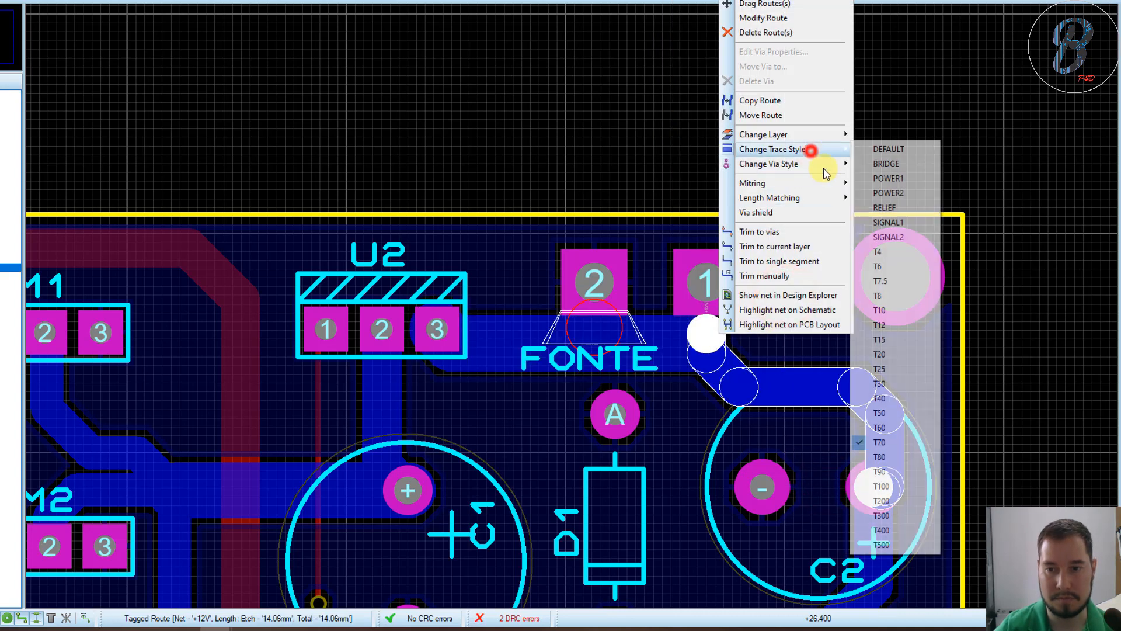
pyautogui.click(883, 499)
# Step: Shift the horizontal +12V trace between U2 and FONTE downward to clear FONTE pin 2 without touching D1
pyautogui.click(703, 182)
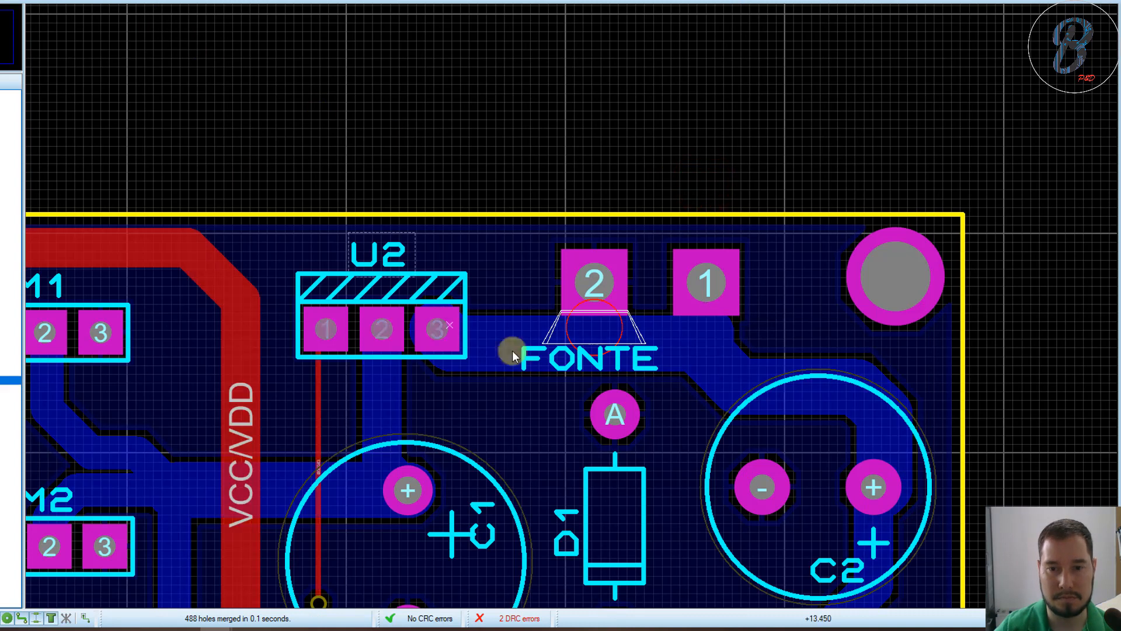
pyautogui.moveTo(553, 339); pyautogui.dragTo(552, 380)
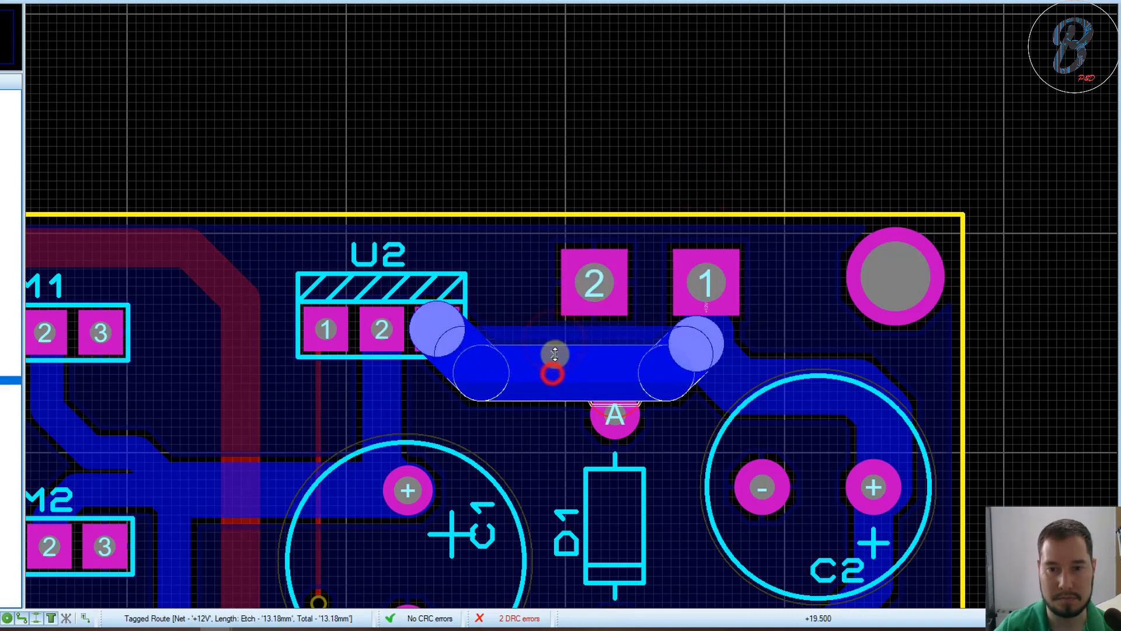
pyautogui.click(640, 146)
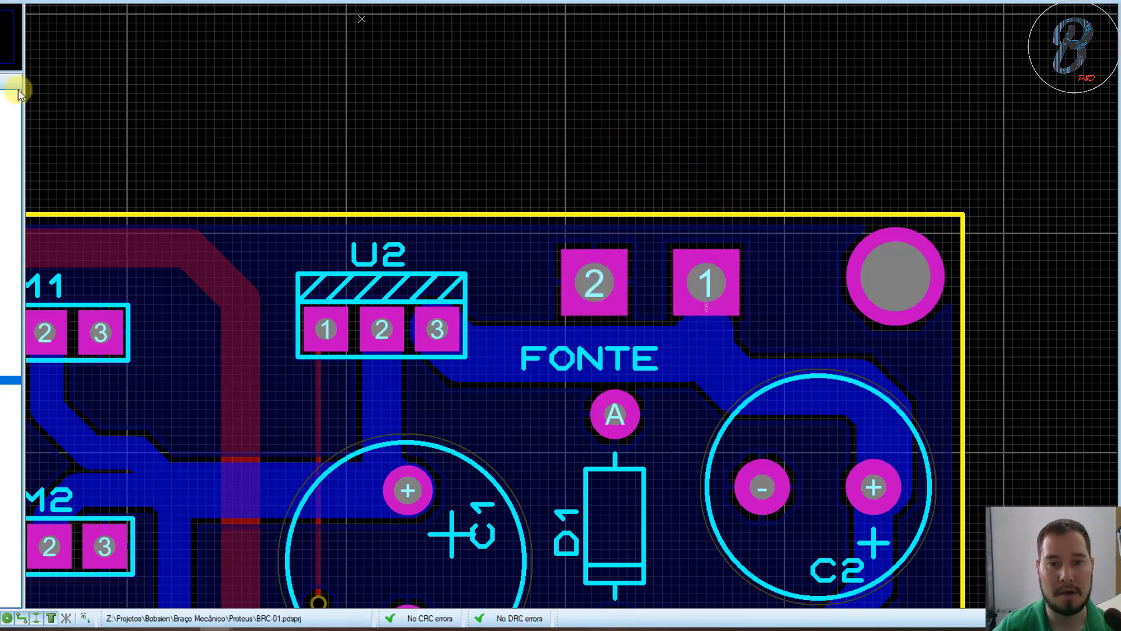
# Step: Shrink the board edge to the circuit, with its lower side just below the potentiometers and its left side beside R3
pyautogui.scroll(-6, 501, 313)
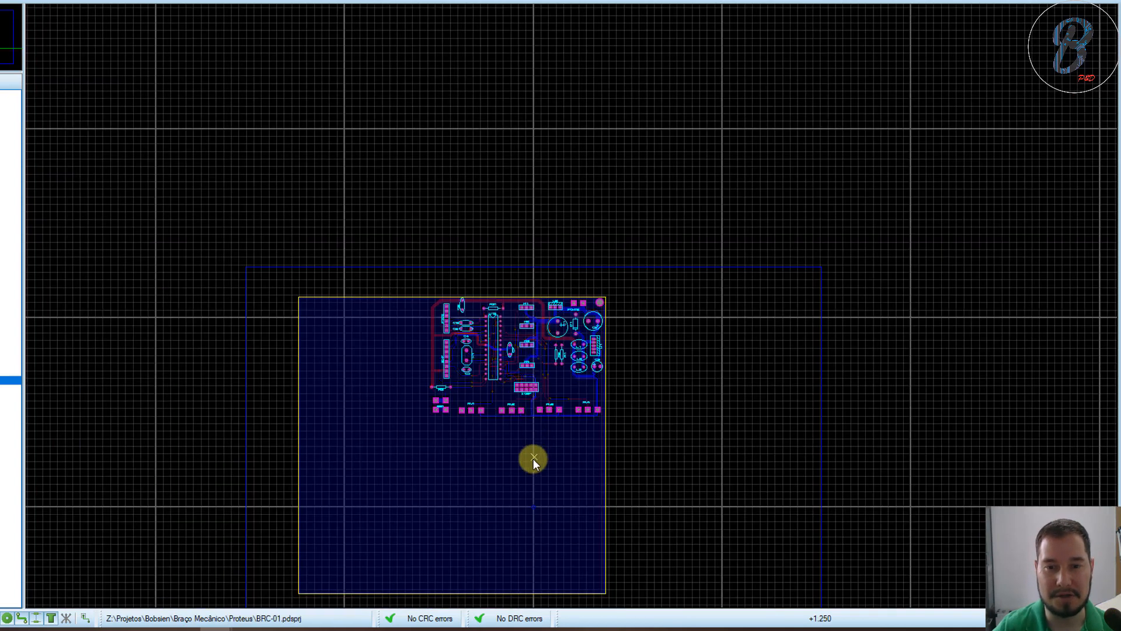
pyautogui.scroll(2, 534, 458)
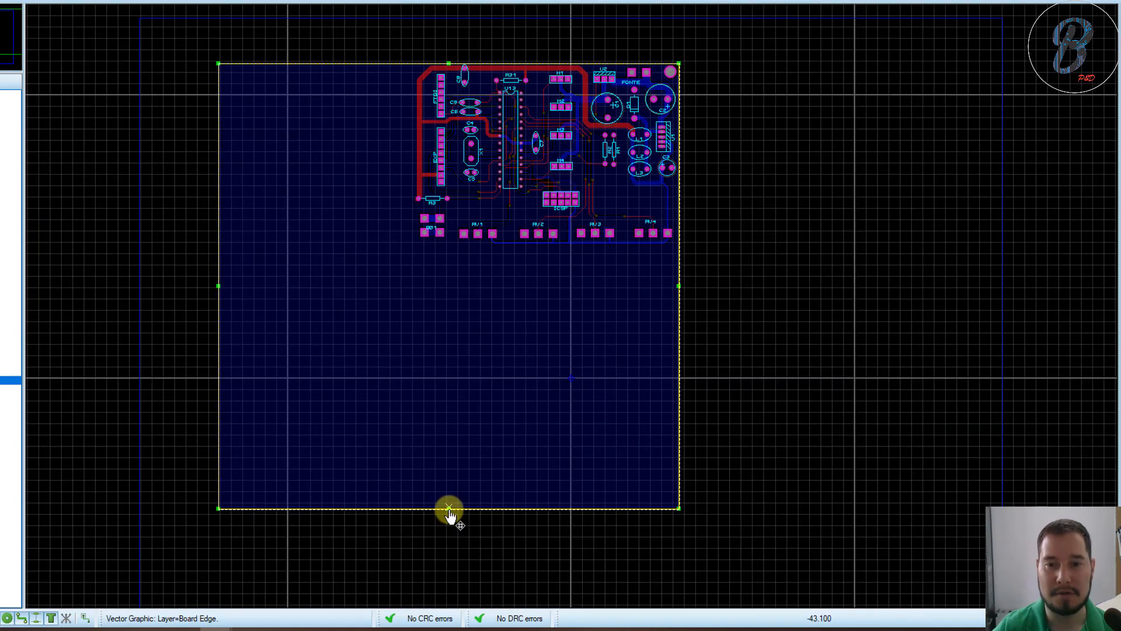
pyautogui.moveTo(449, 508); pyautogui.dragTo(477, 250)
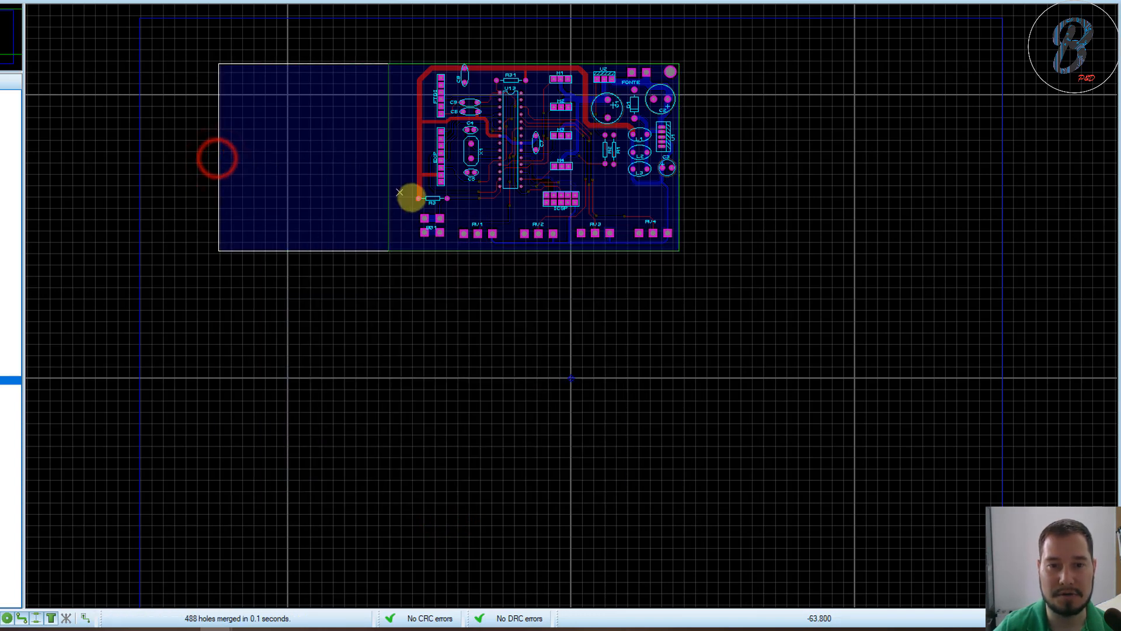
pyautogui.moveTo(414, 203); pyautogui.dragTo(413, 203)
pyautogui.scroll(2, 610, 204)
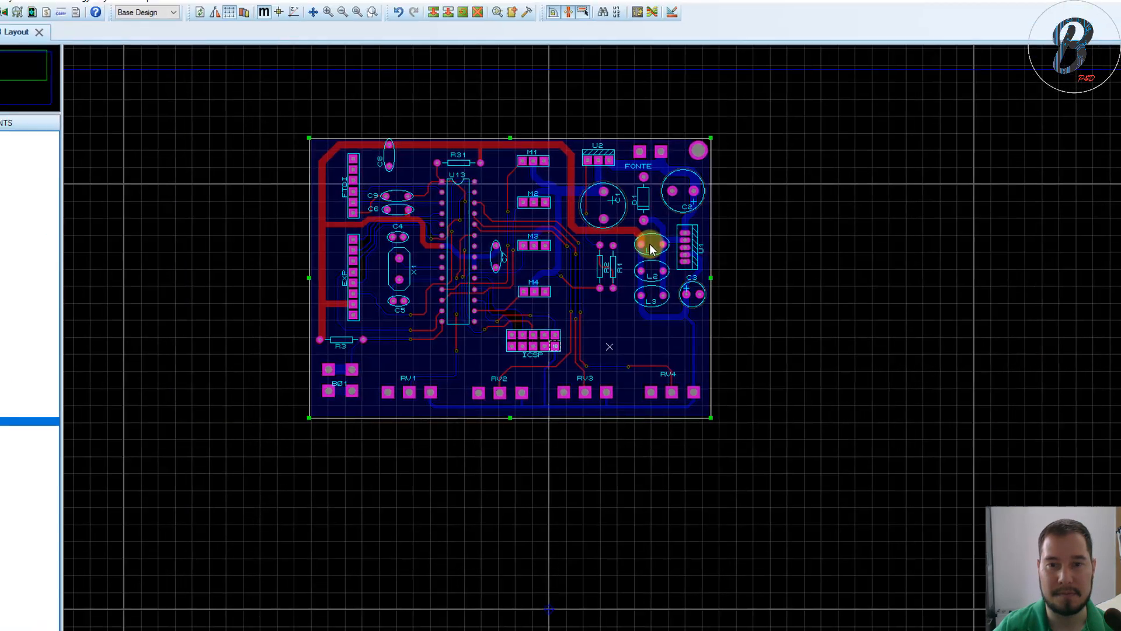
# Step: Regenerate the GND=POWER power plane on Bottom Copper, replacing the plane already on that layer
pyautogui.click(109, 22)
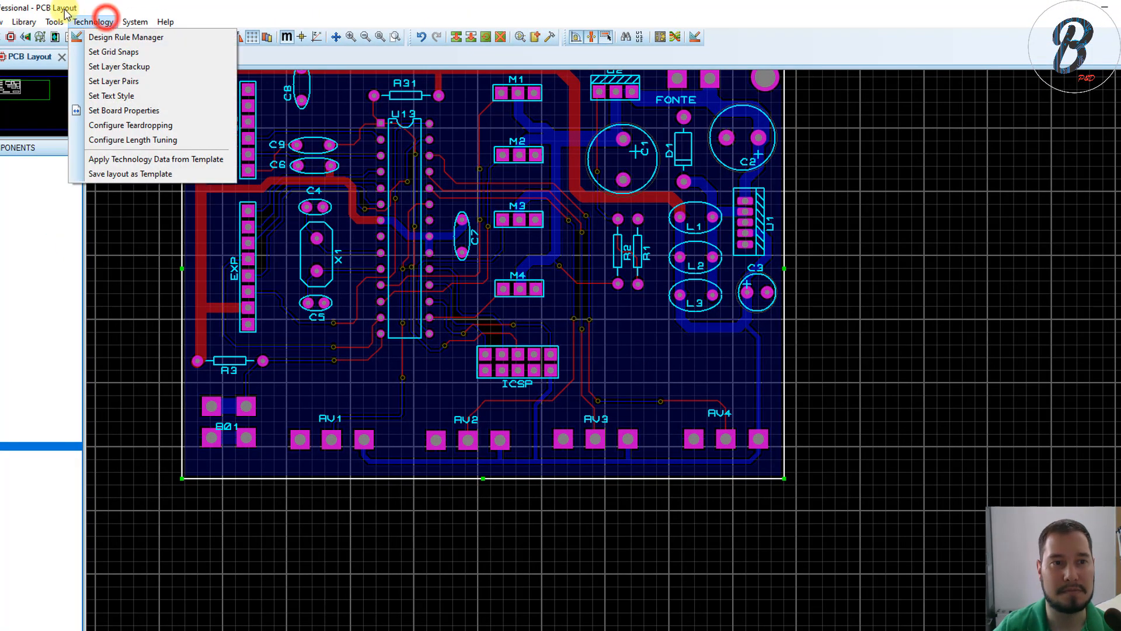
pyautogui.moveTo(55, 24)
pyautogui.click(116, 286)
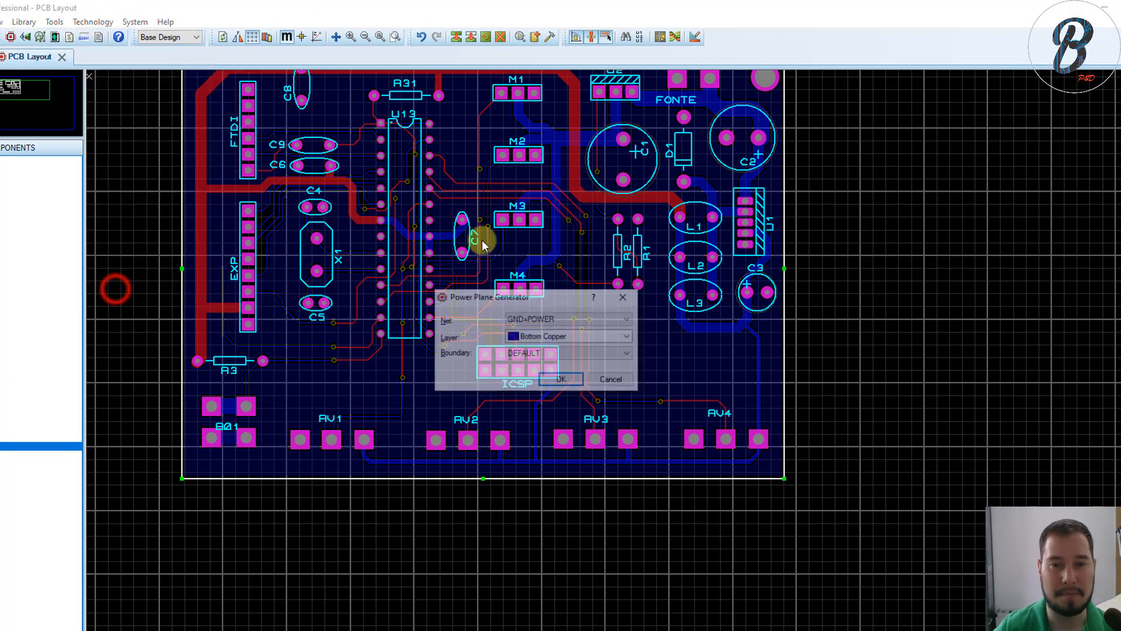
pyautogui.click(551, 319)
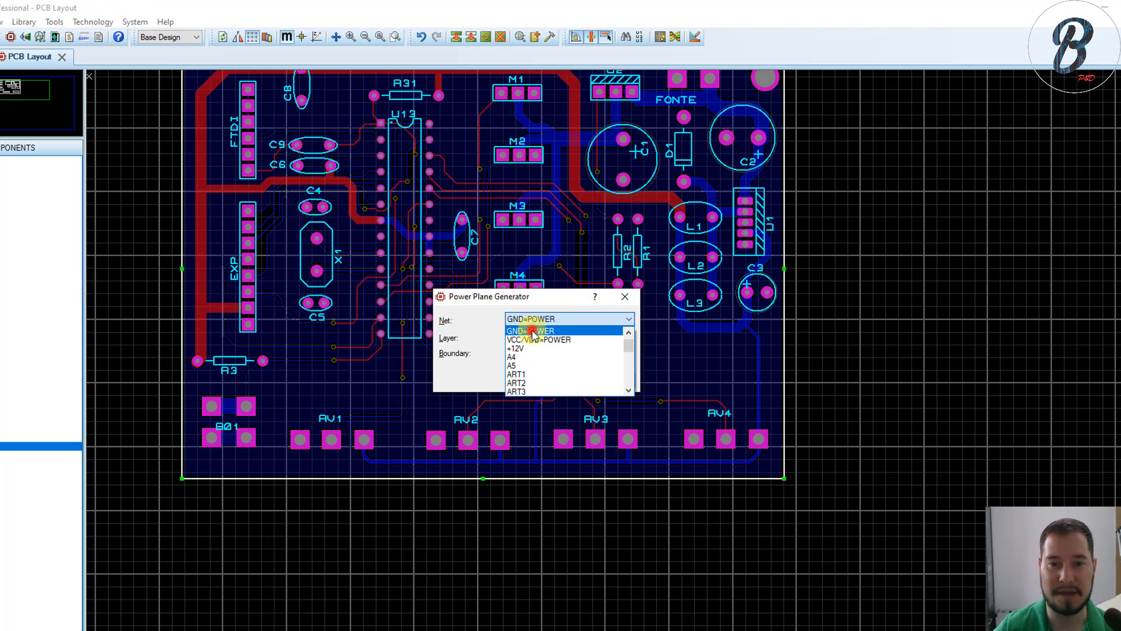
pyautogui.click(533, 331)
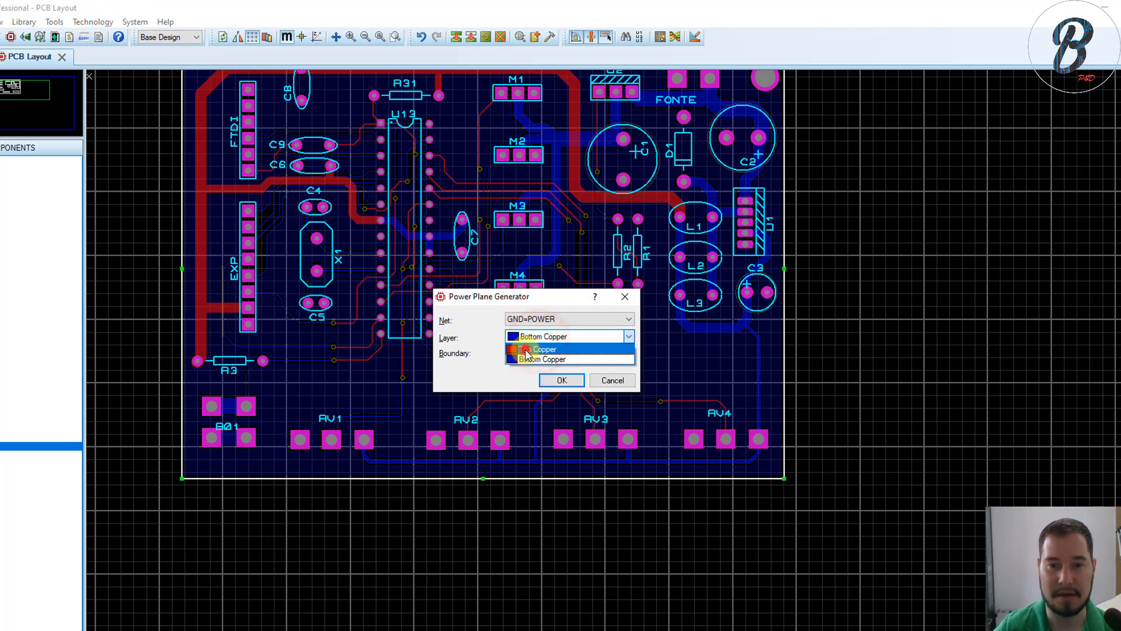
pyautogui.click(559, 381)
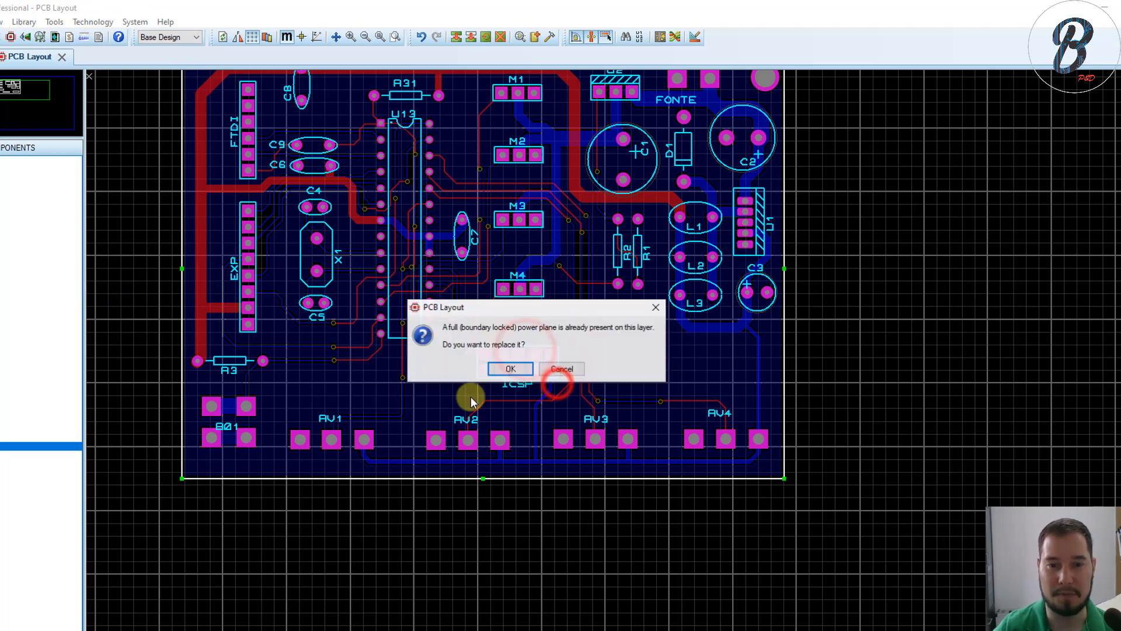
pyautogui.click(510, 369)
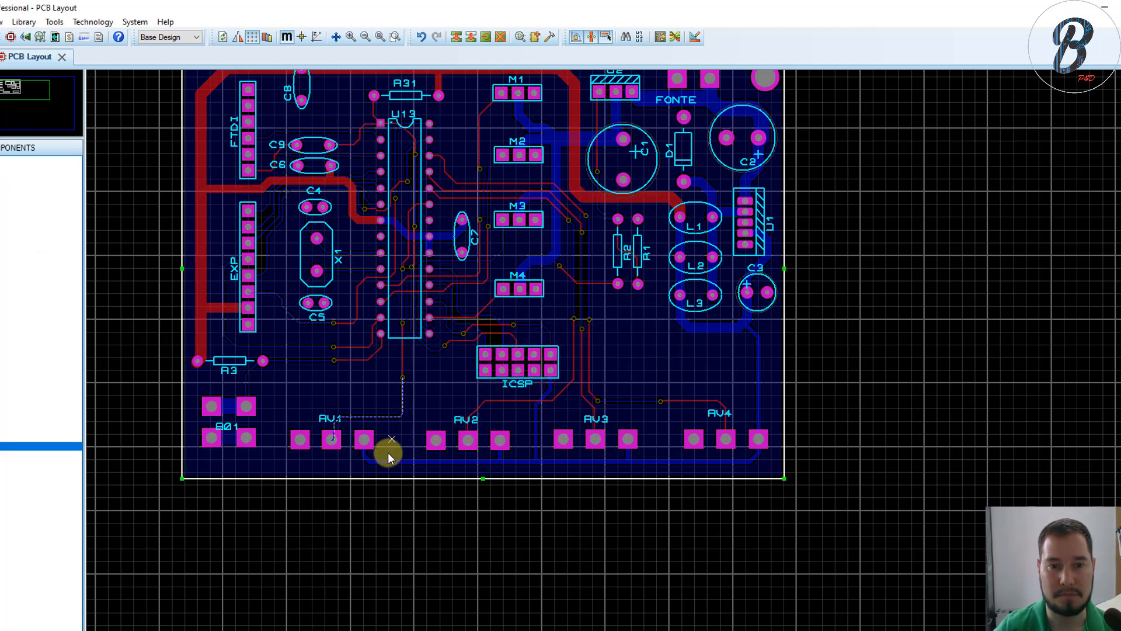
# Step: Examine the bottom copper plane and its clearances across the whole board
pyautogui.scroll(1, 388, 452)
pyautogui.scroll(-2, 664, 405)
pyautogui.scroll(1, 826, 300)
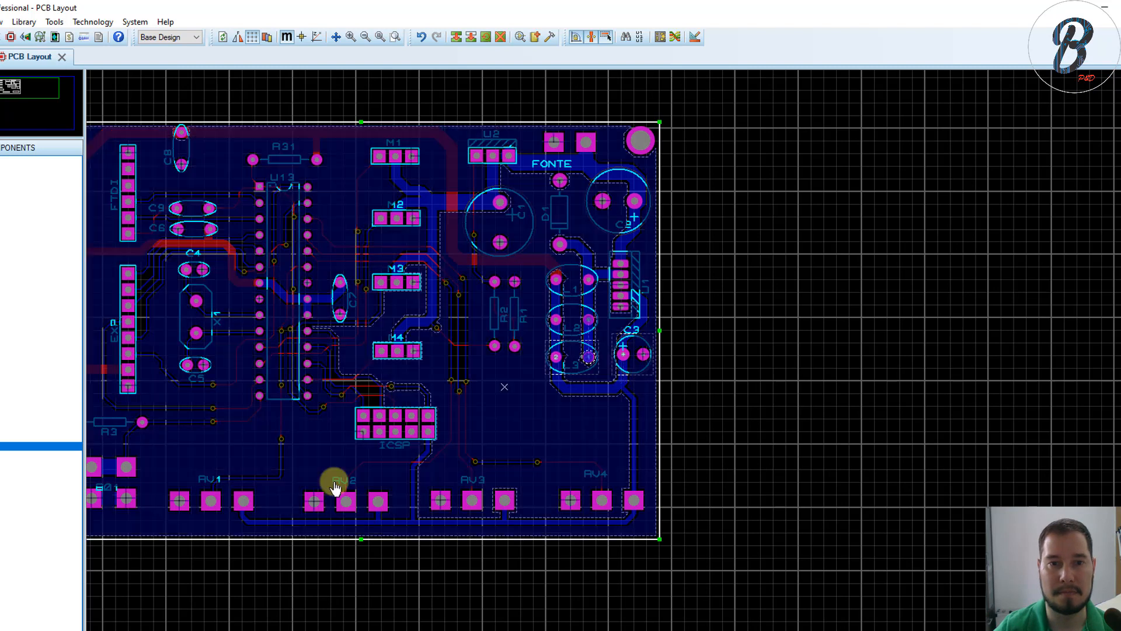
pyautogui.click(328, 481)
pyautogui.scroll(-1, 273, 490)
pyautogui.scroll(1, 390, 446)
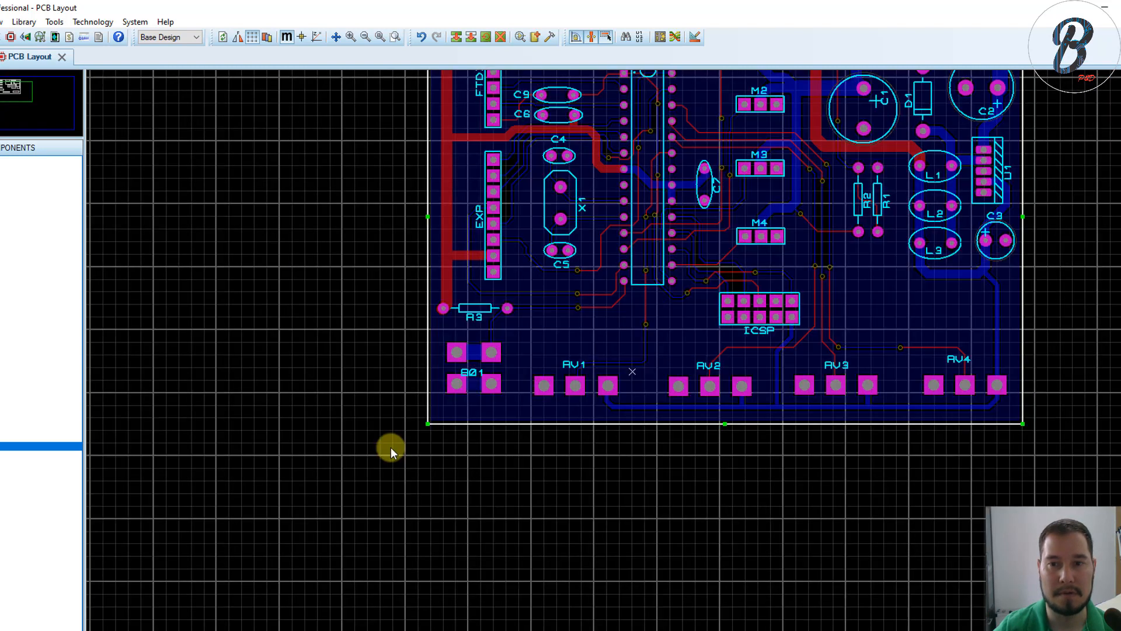
pyautogui.scroll(-1, 767, 299)
pyautogui.scroll(1, 723, 300)
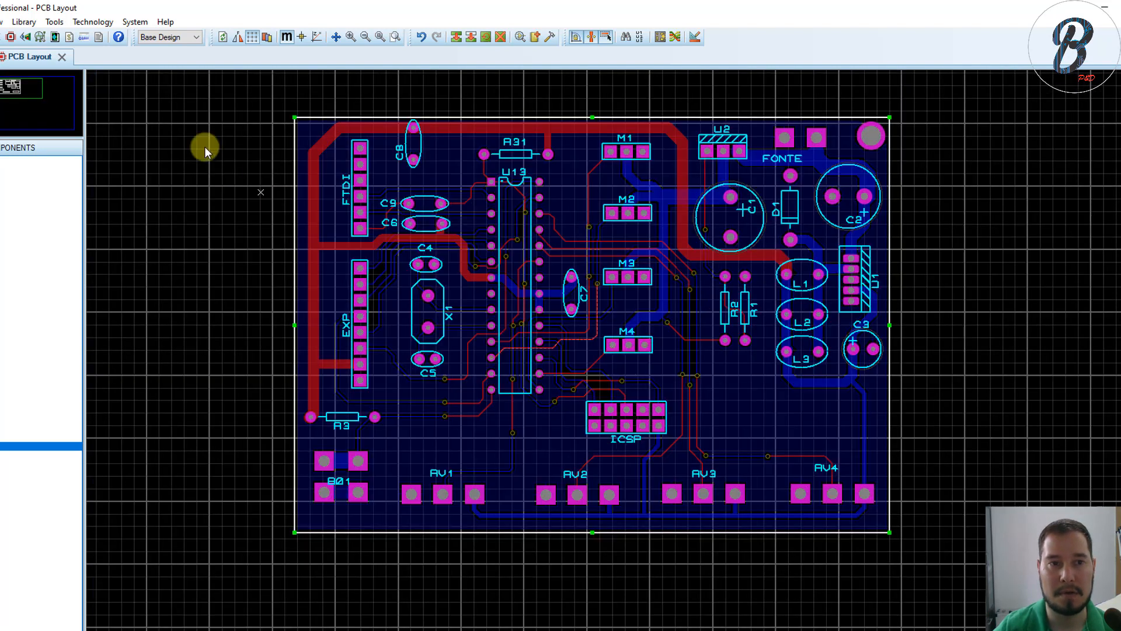
# Step: Generate a second power plane for net GND=POWER on Top Copper with the DEFAULT boundary
pyautogui.click(55, 22)
pyautogui.click(91, 22)
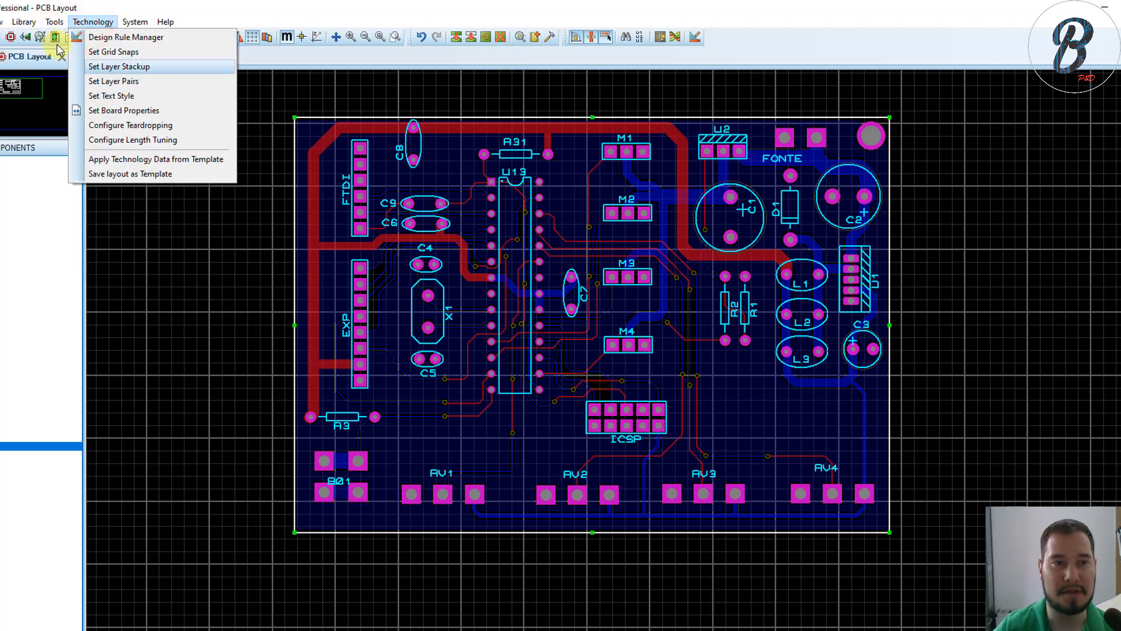
pyautogui.moveTo(54, 21)
pyautogui.click(128, 286)
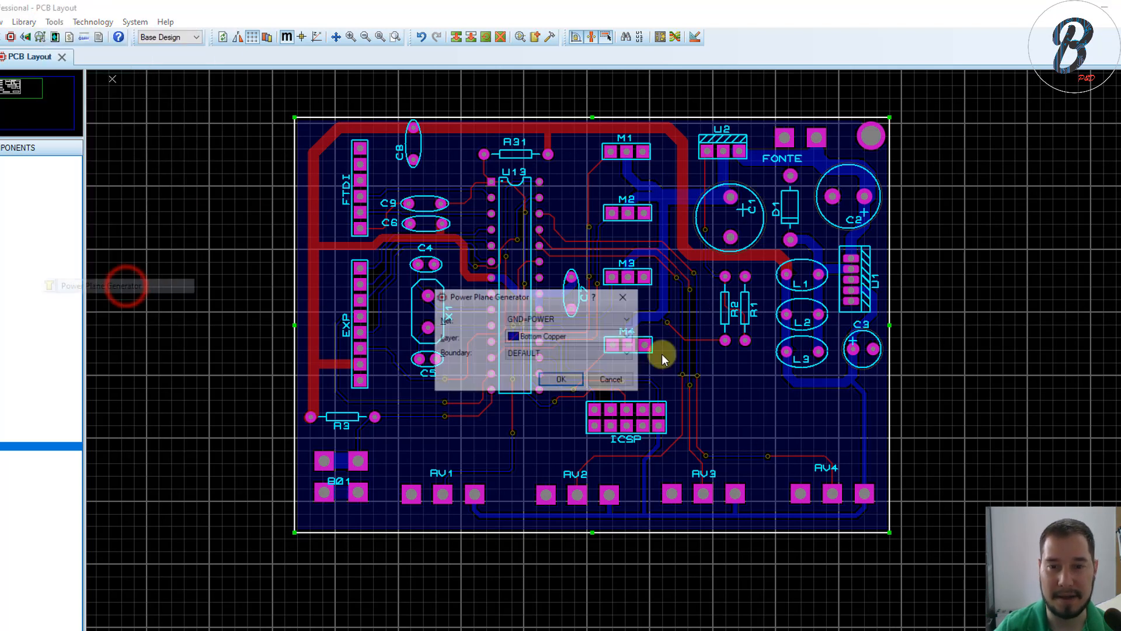
pyautogui.click(532, 318)
pyautogui.click(532, 319)
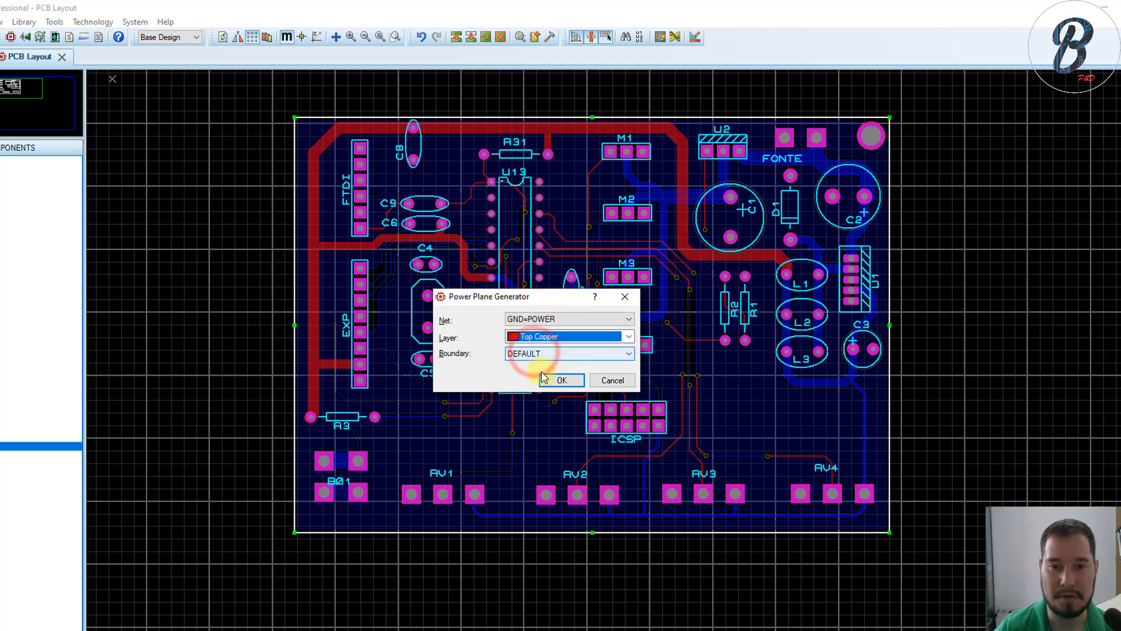
pyautogui.click(561, 380)
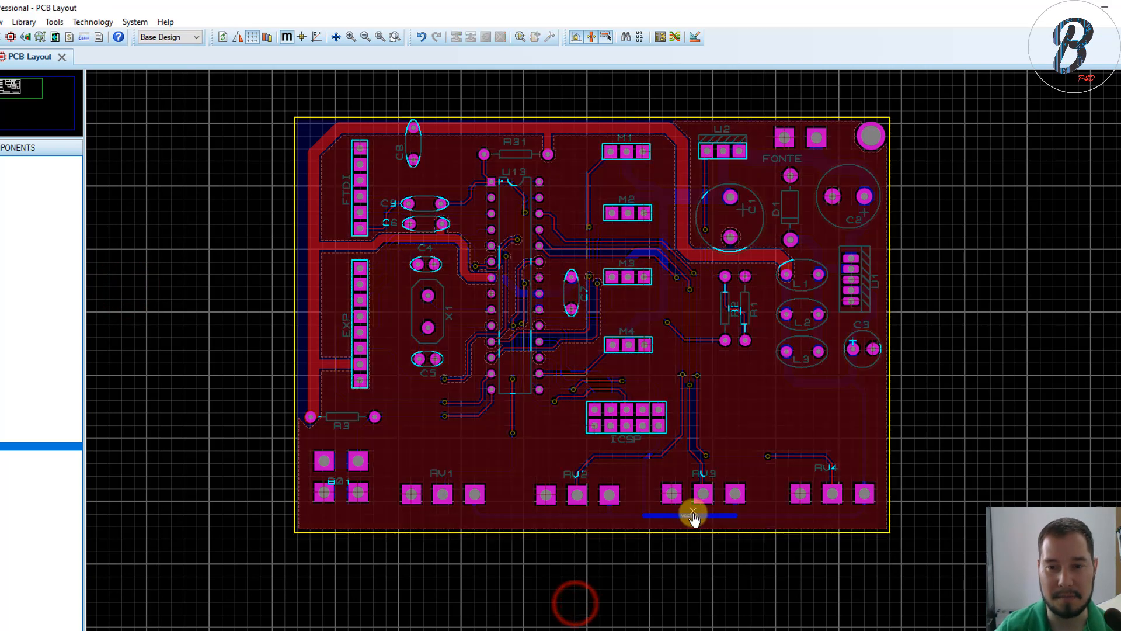
# Step: Edit the Top Copper zone to use boundary RELIEF, relief DEFAULT, type Hatched and a clearance of 20th
pyautogui.scroll(2, 693, 513)
pyautogui.doubleClick(581, 401)
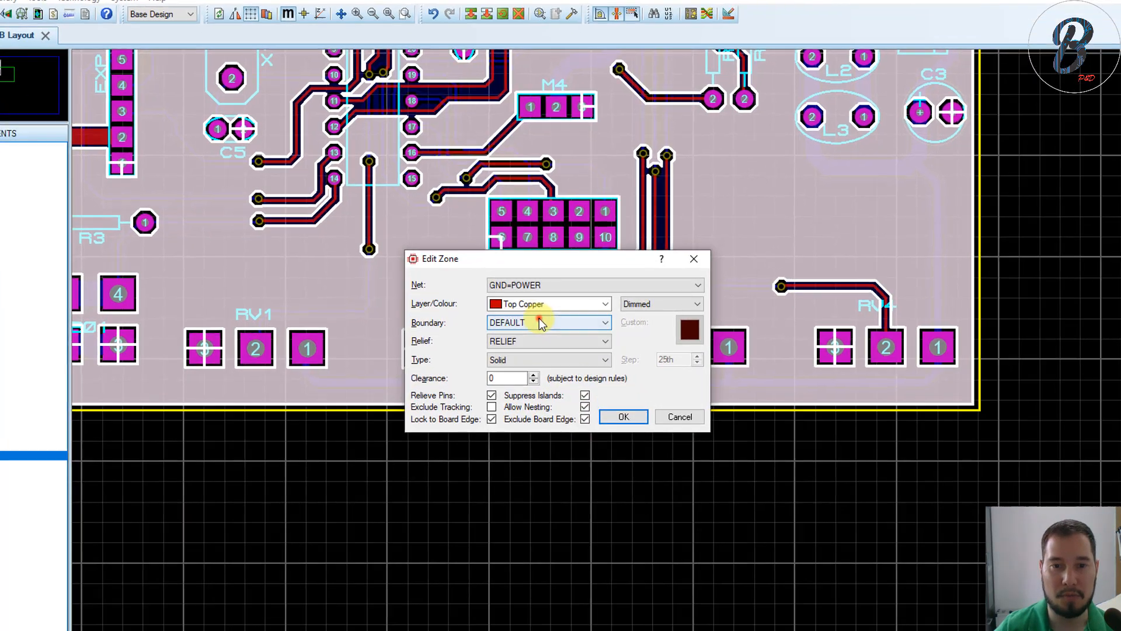
pyautogui.click(539, 323)
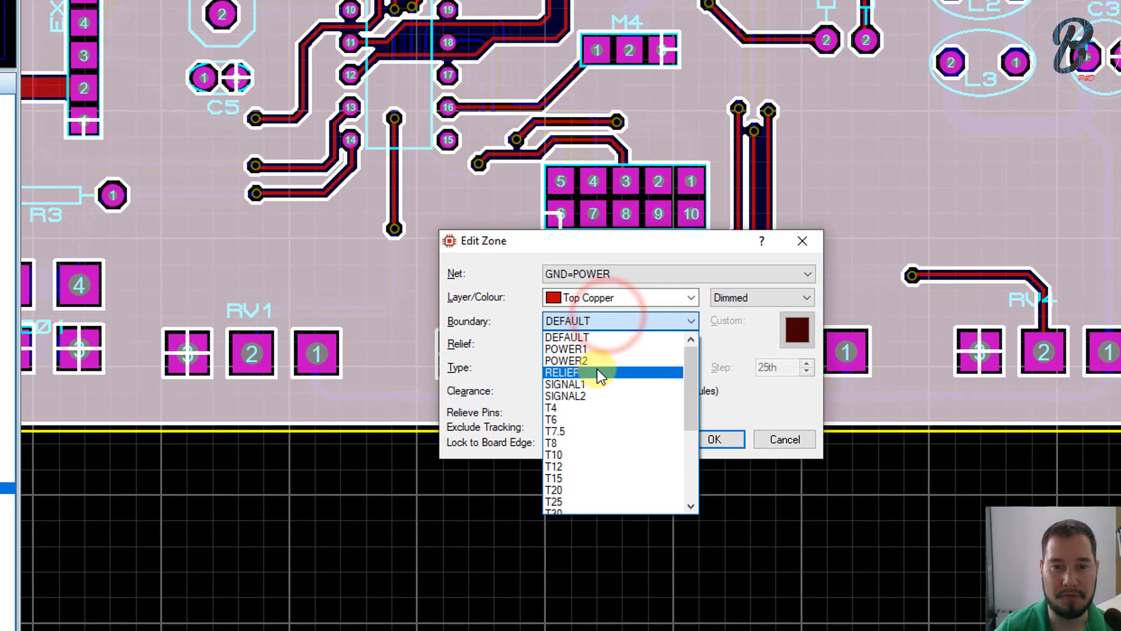
pyautogui.click(591, 374)
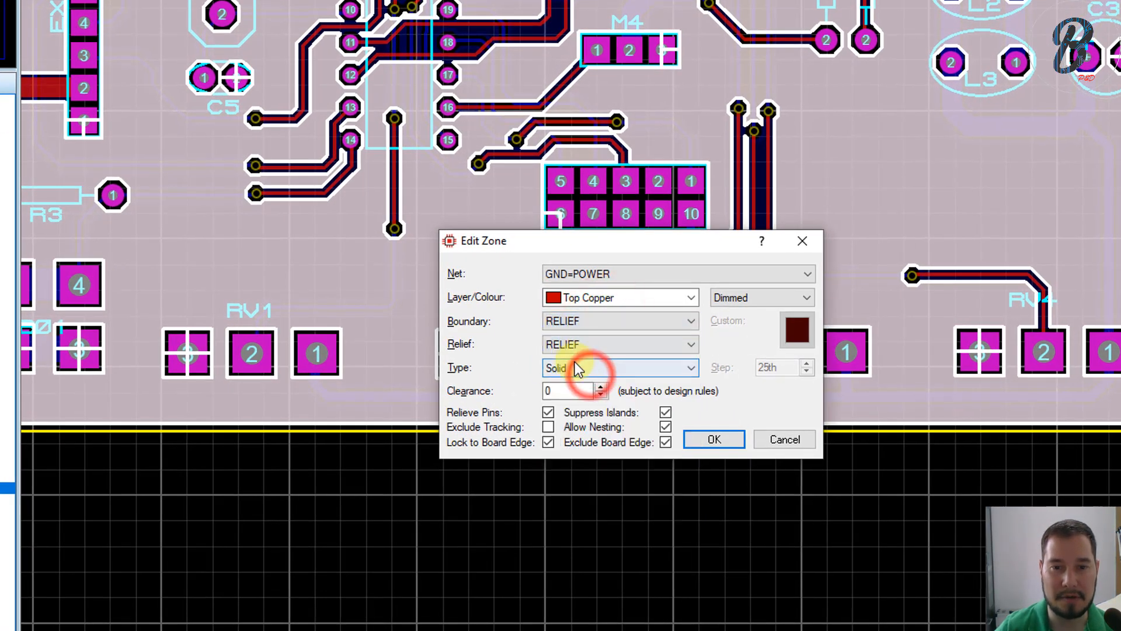
pyautogui.click(591, 347)
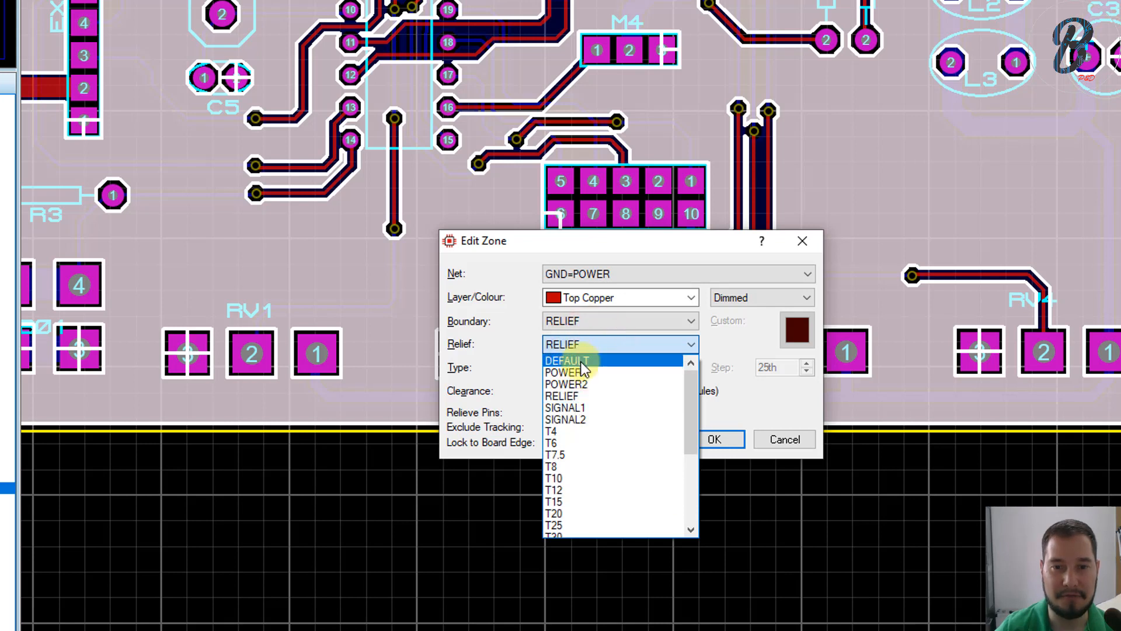
pyautogui.click(579, 361)
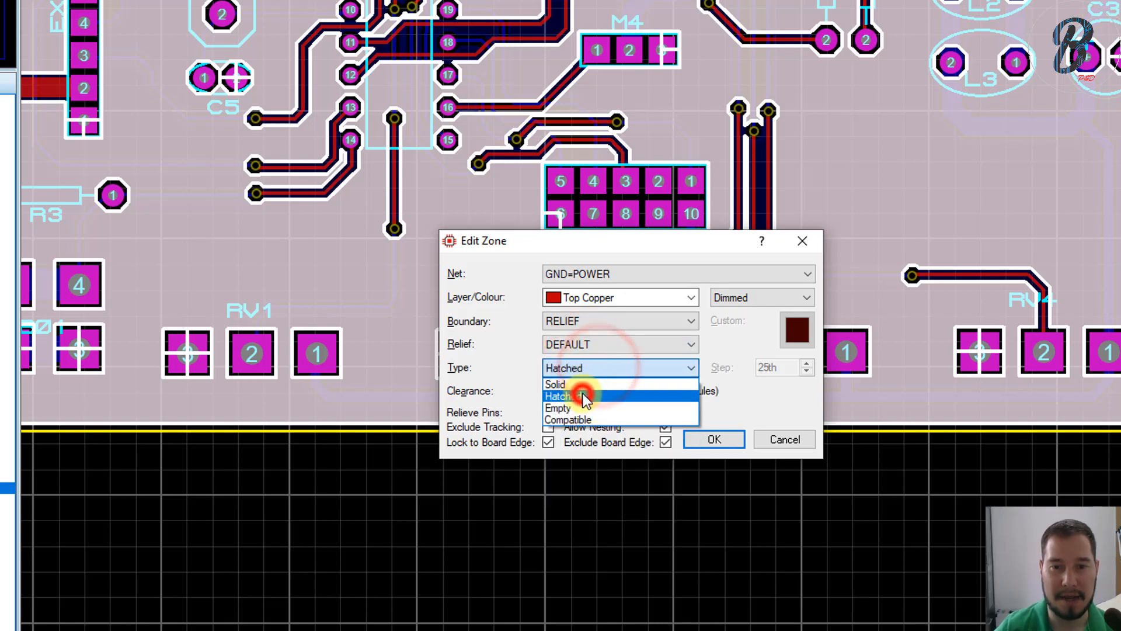
pyautogui.click(584, 397)
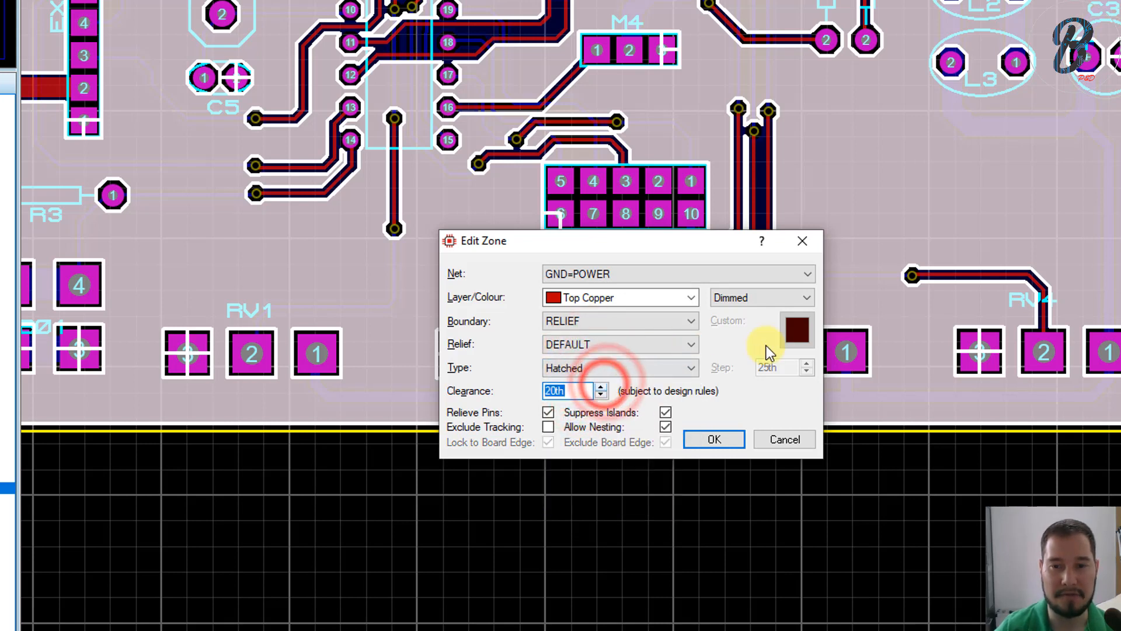
pyautogui.click(714, 439)
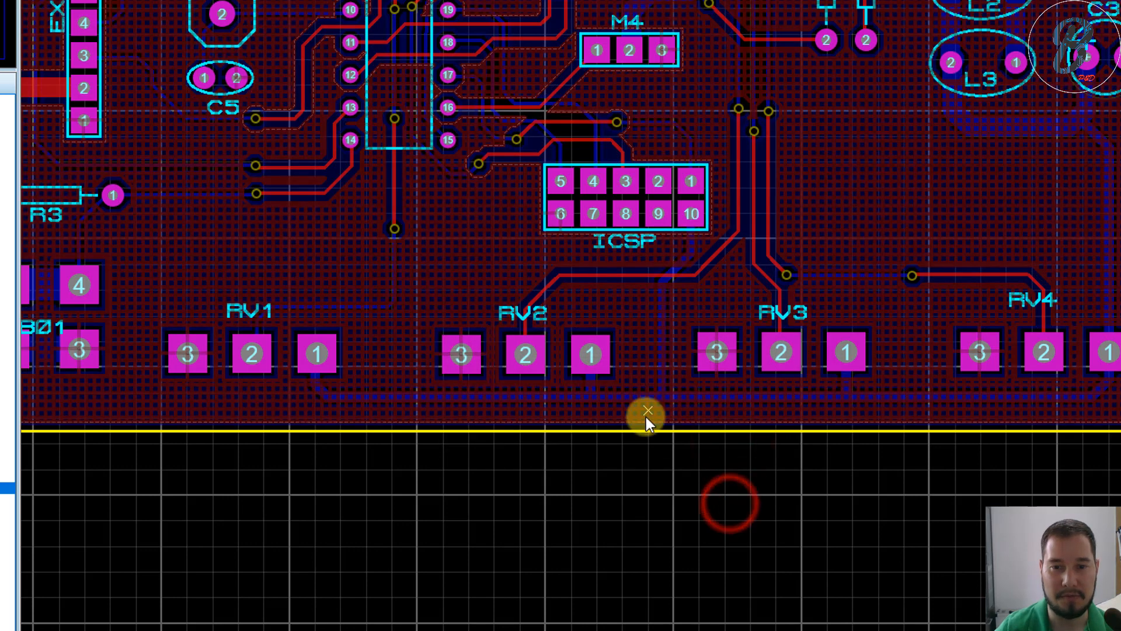
# Step: Edit the Bottom Copper GND=POWER zone to use boundary RELIEF and relief DEFAULT
pyautogui.scroll(-6, 640, 418)
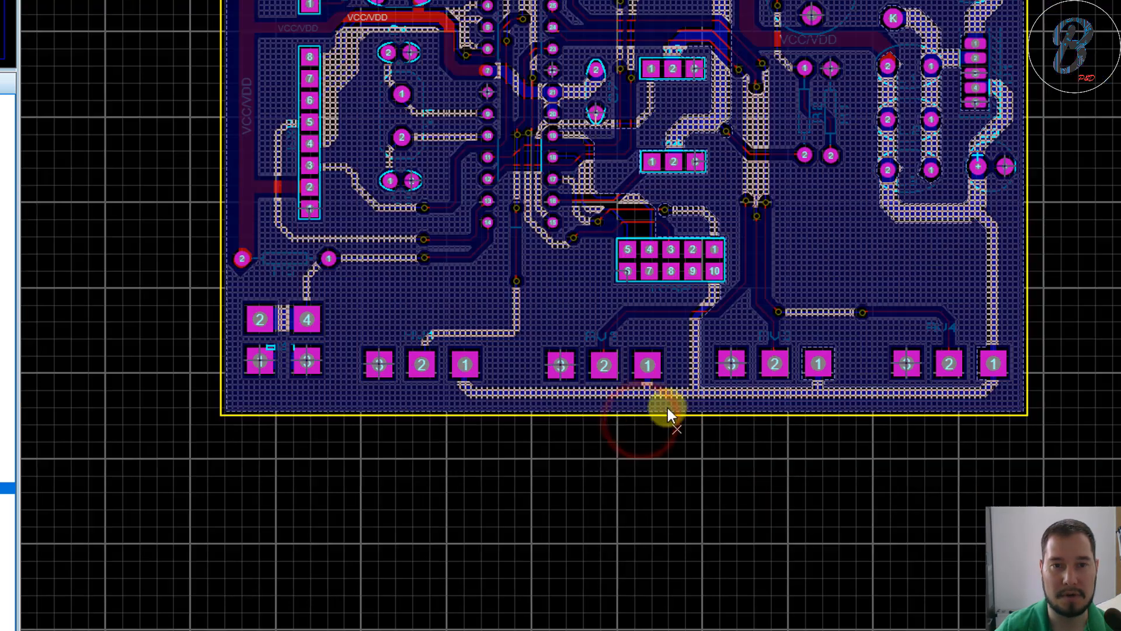
pyautogui.scroll(8, 761, 383)
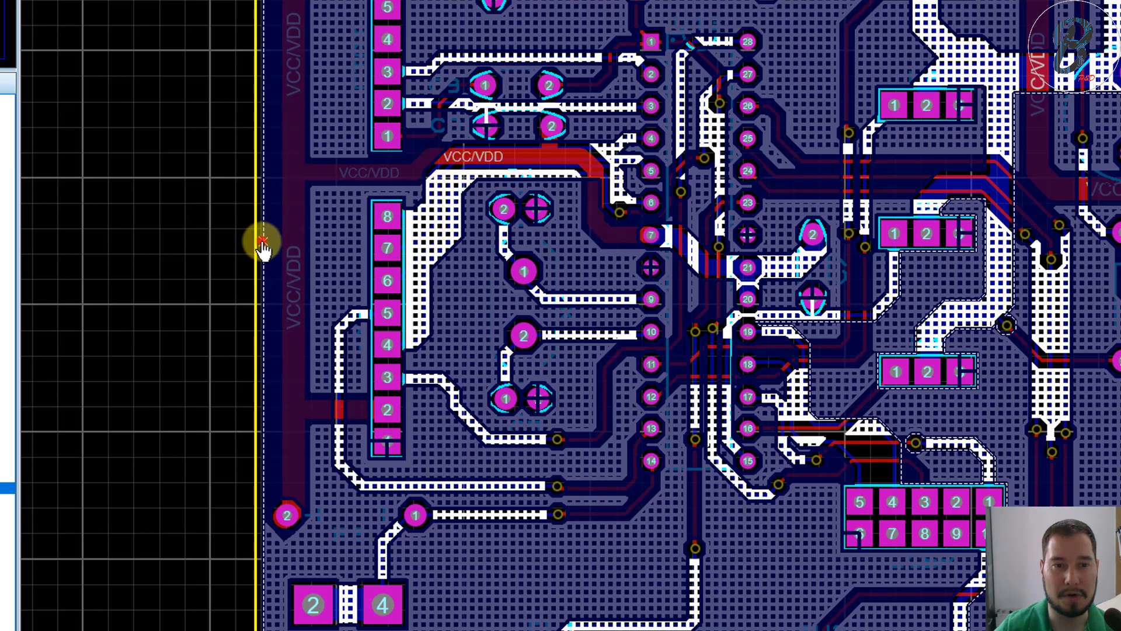
pyautogui.click(262, 241)
pyautogui.click(571, 321)
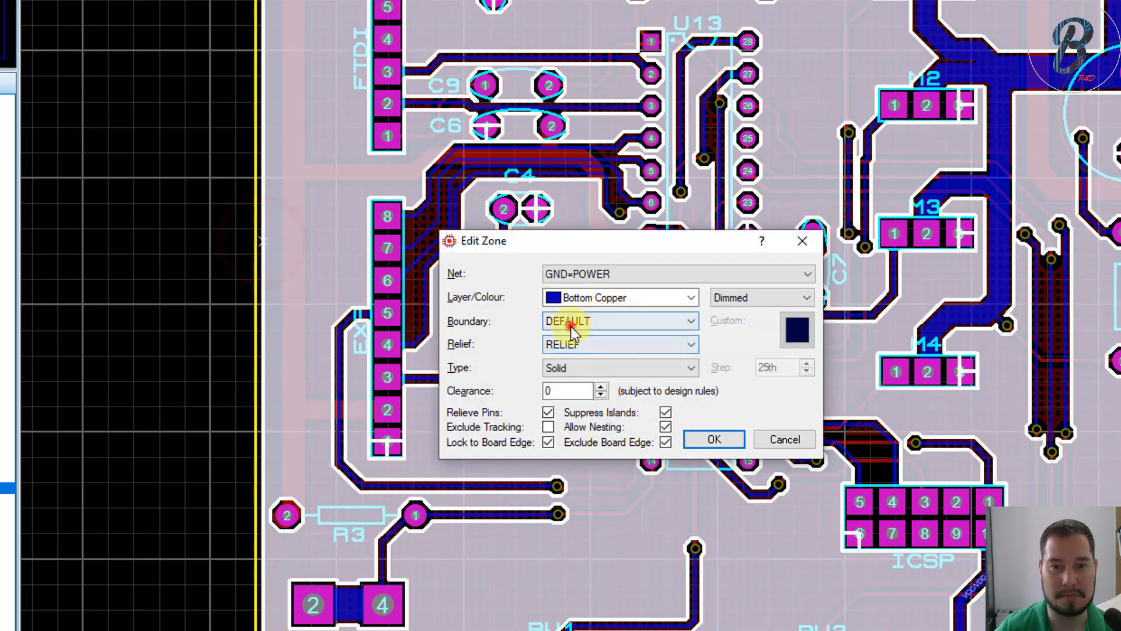
pyautogui.click(590, 372)
pyautogui.click(576, 344)
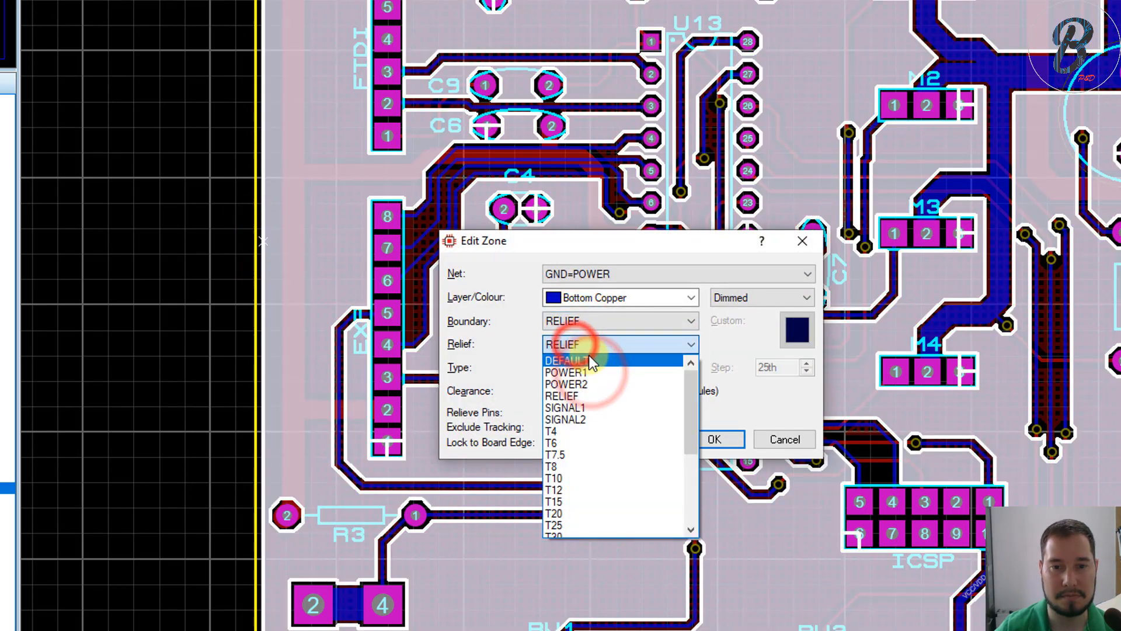
pyautogui.click(589, 355)
pyautogui.click(703, 440)
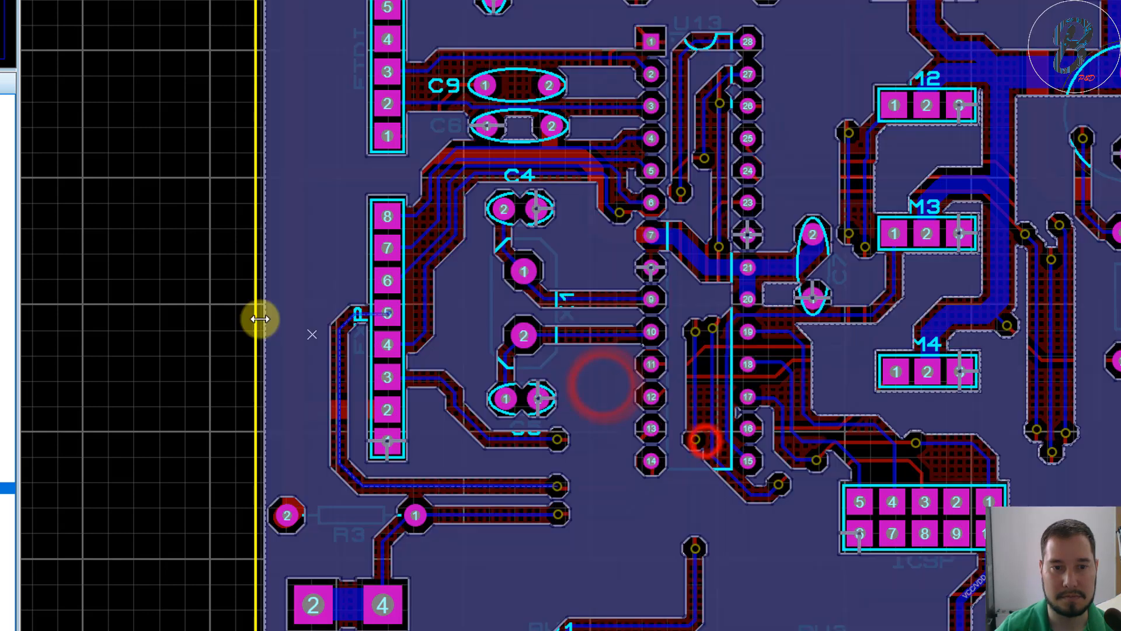
# Step: Move the lower board edge up to sit just below the VCC/VDD trace under the potentiometers
pyautogui.click(208, 300)
pyautogui.scroll(-1, 761, 395)
pyautogui.scroll(1, 460, 380)
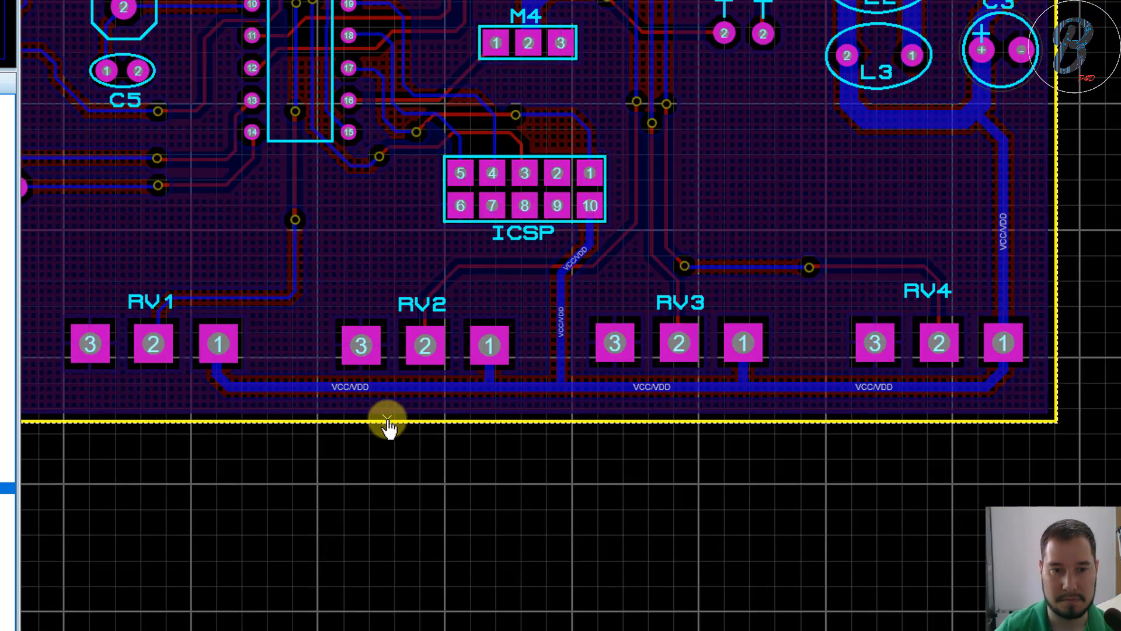
pyautogui.click(387, 419)
pyautogui.scroll(-1, 387, 420)
pyautogui.scroll(3, 388, 420)
pyautogui.scroll(-1, 1013, 370)
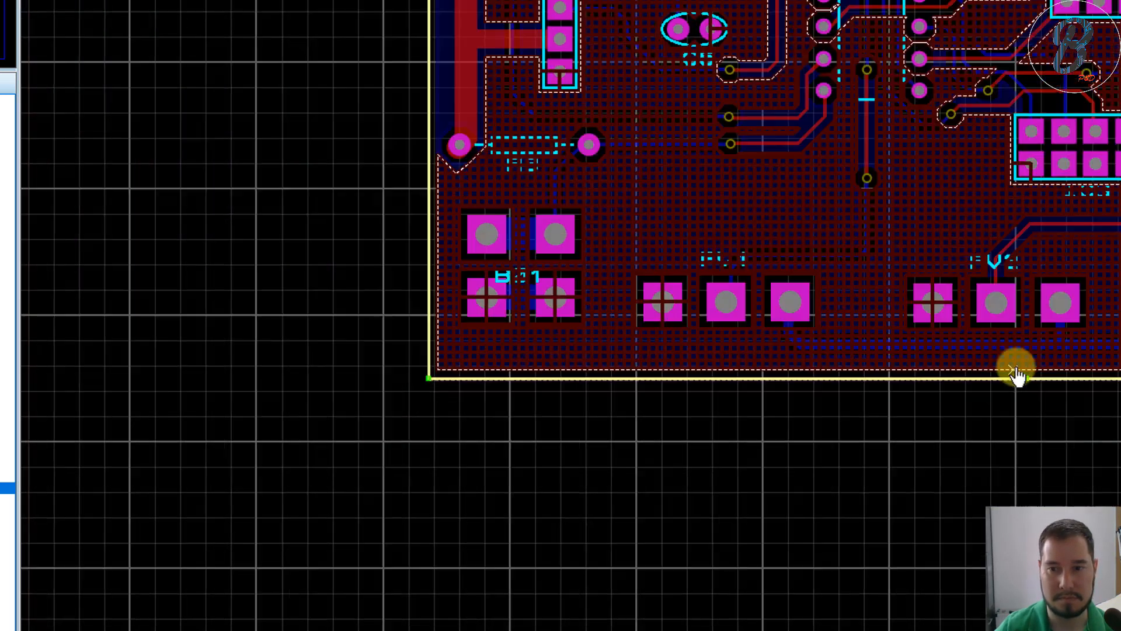
pyautogui.scroll(1, 778, 383)
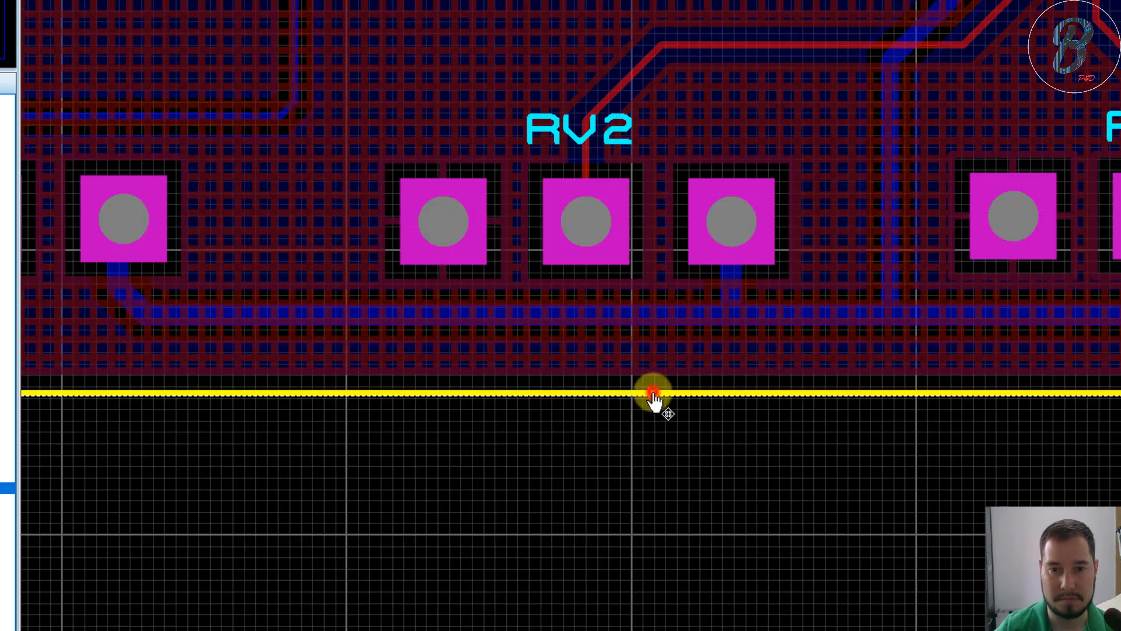
pyautogui.moveTo(653, 393); pyautogui.dragTo(656, 346)
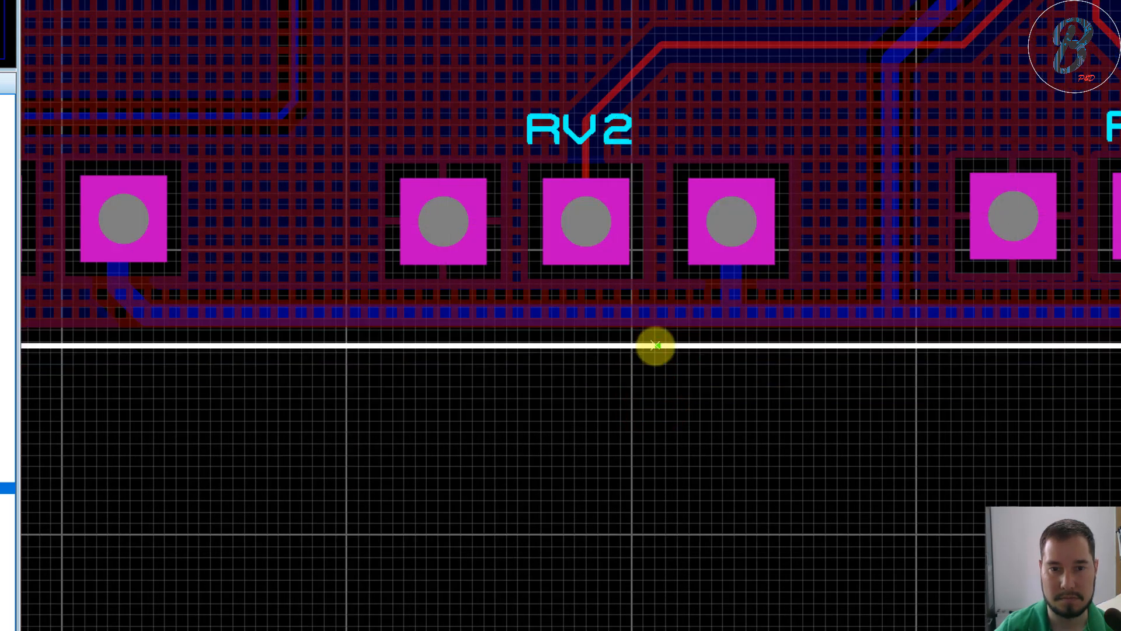
# Step: Reposition the large round pad beside FONTE slightly higher in the board's upper right corner, keeping it clear of the edge
pyautogui.scroll(-4, 655, 345)
pyautogui.scroll(2, 796, 313)
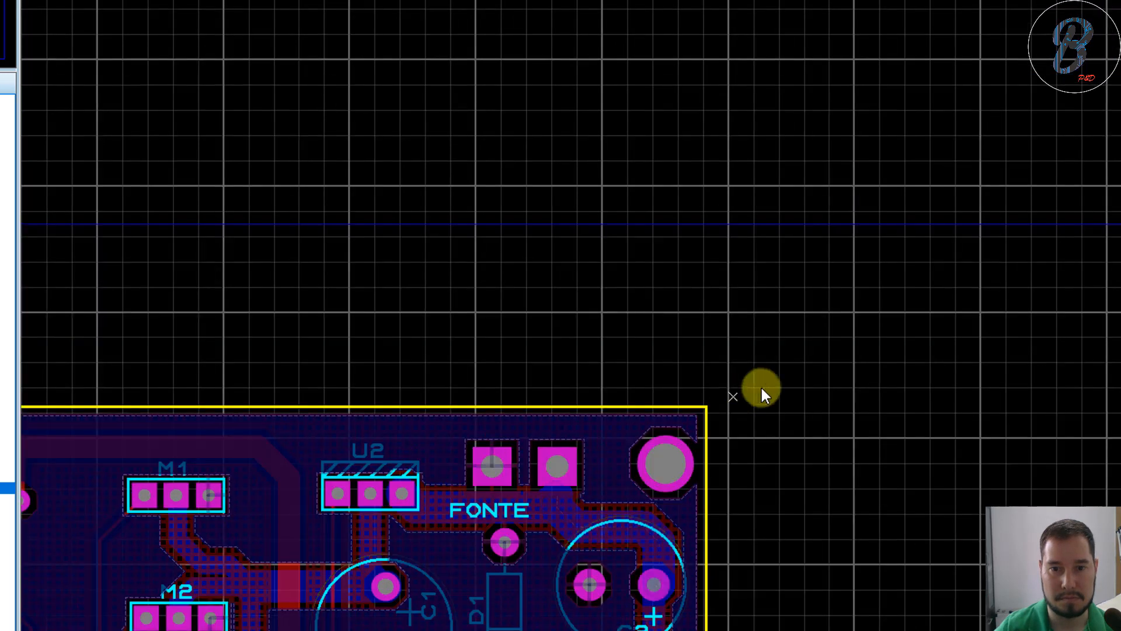
pyautogui.scroll(1, 761, 388)
pyautogui.moveTo(773, 421); pyautogui.dragTo(577, 548)
pyautogui.scroll(3, 648, 488)
pyautogui.moveTo(796, 398)
pyautogui.mouseDown()
pyautogui.moveTo(812, 319)
pyautogui.moveTo(801, 297)
pyautogui.moveTo(819, 304)
pyautogui.moveTo(821, 280)
pyautogui.moveTo(825, 290)
pyautogui.mouseUp()
pyautogui.scroll(-1, 1083, 386)
pyautogui.scroll(-4, 1083, 386)
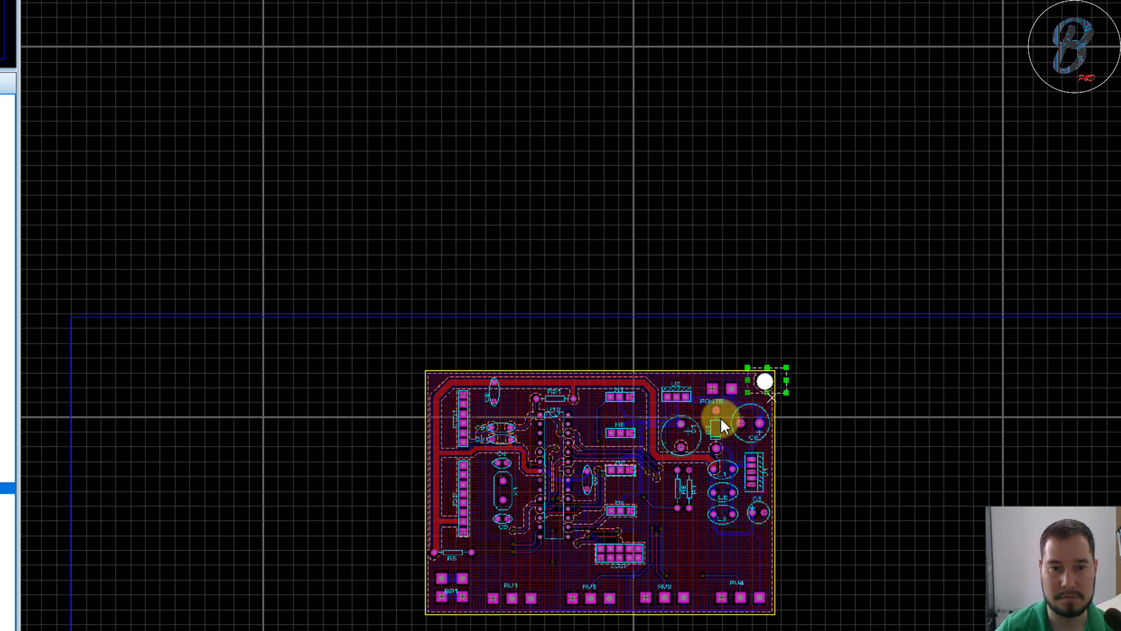
pyautogui.scroll(4, 720, 421)
pyautogui.scroll(2, 954, 351)
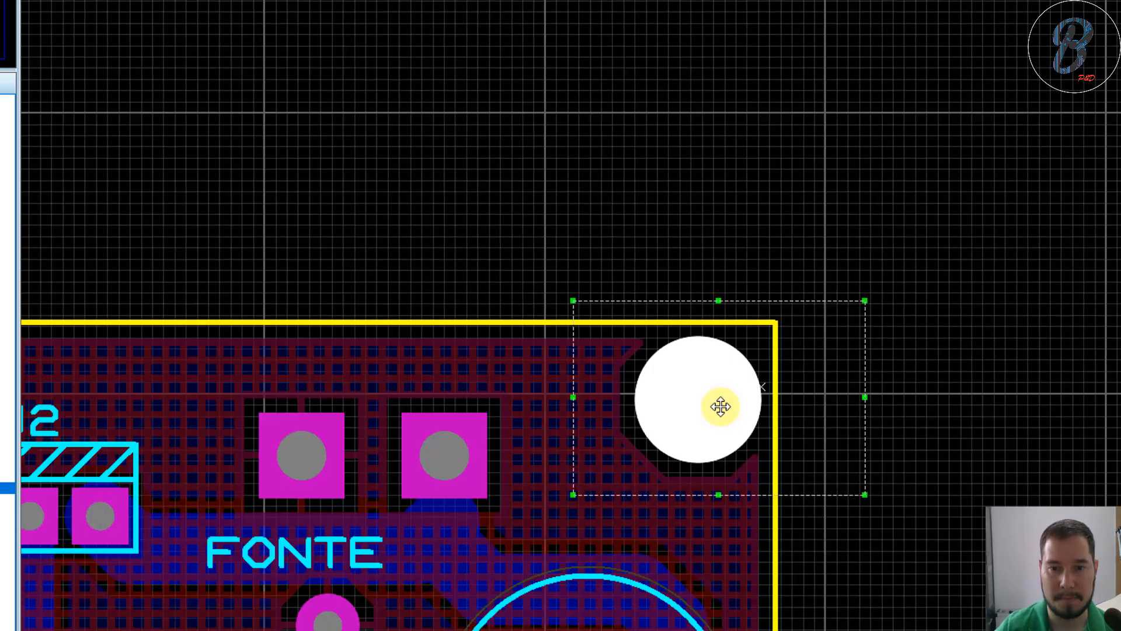
pyautogui.moveTo(719, 390); pyautogui.dragTo(715, 412)
# Step: Move the upper board edge down to sit just above the VCC/VDD trace over C8 and R31
pyautogui.moveTo(536, 130); pyautogui.dragTo(331, 309)
pyautogui.click(318, 322)
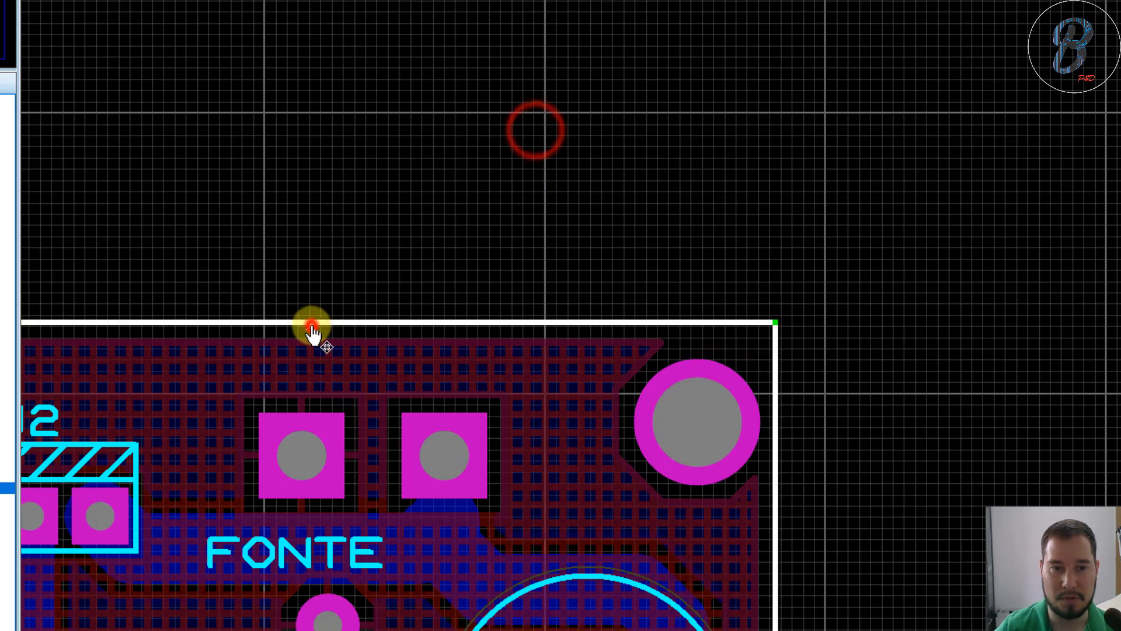
pyautogui.scroll(-2, 533, 381)
pyautogui.scroll(4, 396, 380)
pyautogui.scroll(2, 601, 383)
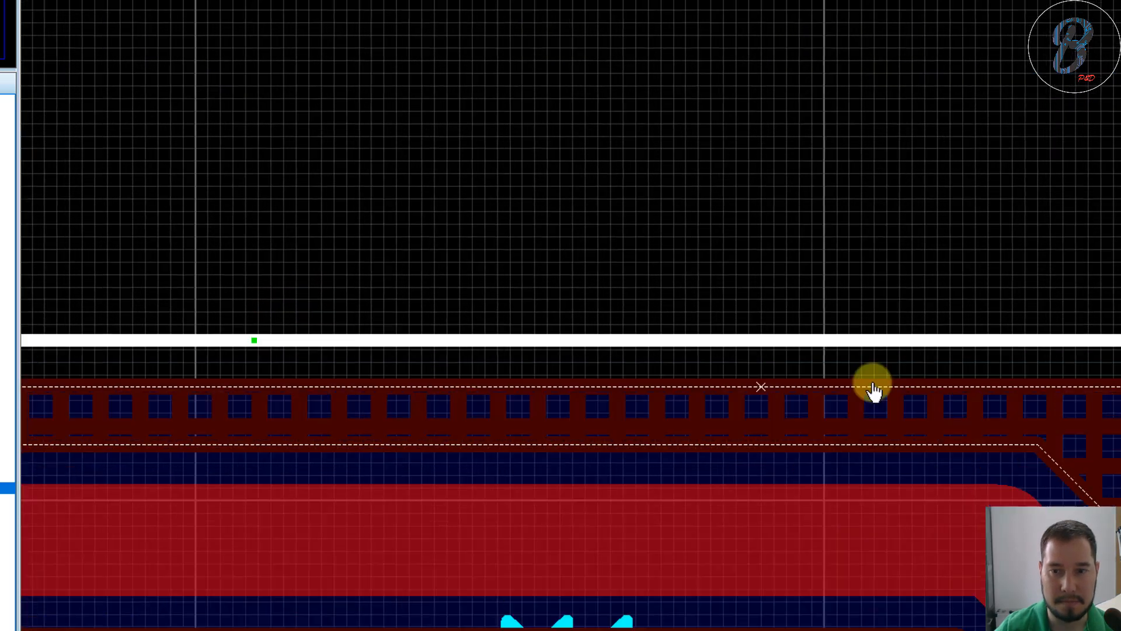
pyautogui.scroll(-3, 848, 387)
pyautogui.scroll(5, 772, 390)
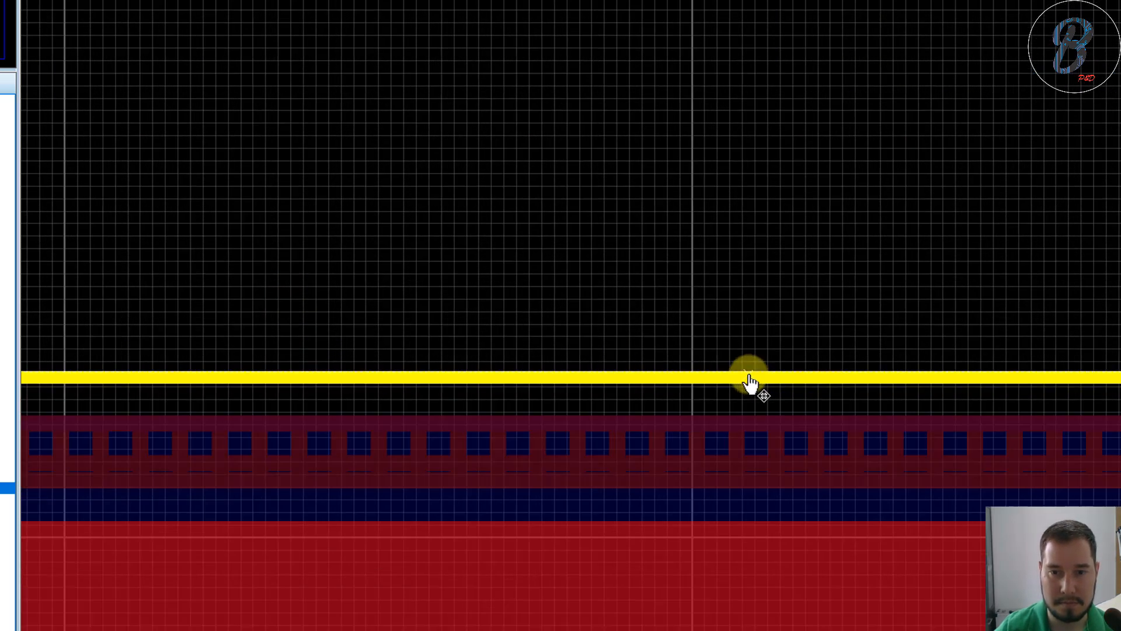
pyautogui.scroll(4, 754, 387)
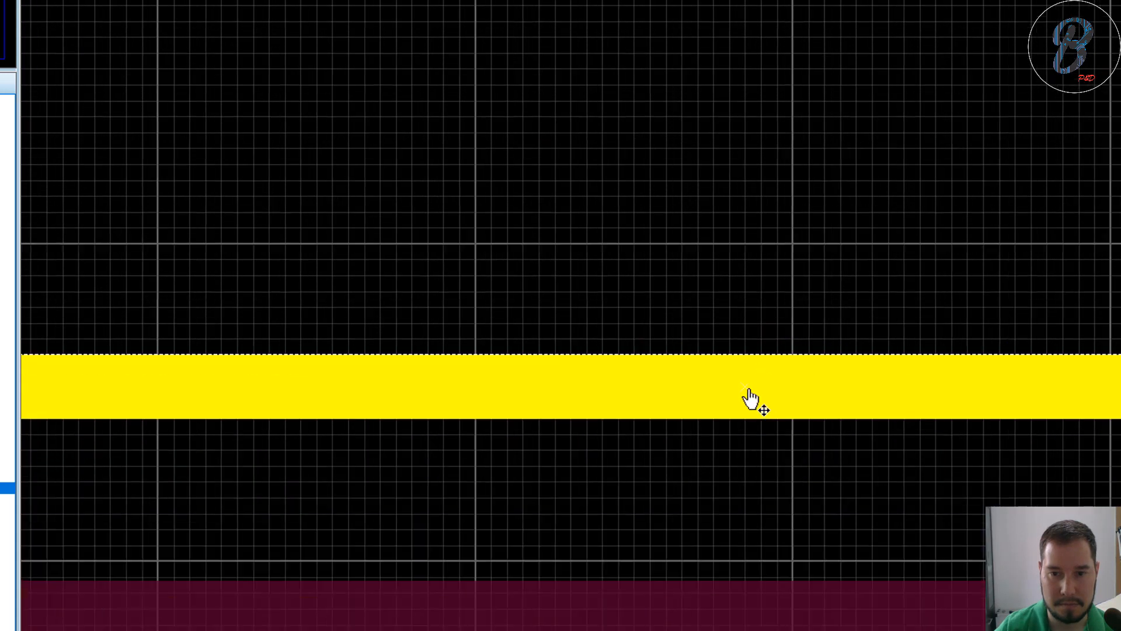
pyautogui.scroll(-4, 751, 400)
pyautogui.click(855, 233)
pyautogui.click(836, 357)
pyautogui.scroll(2, 836, 357)
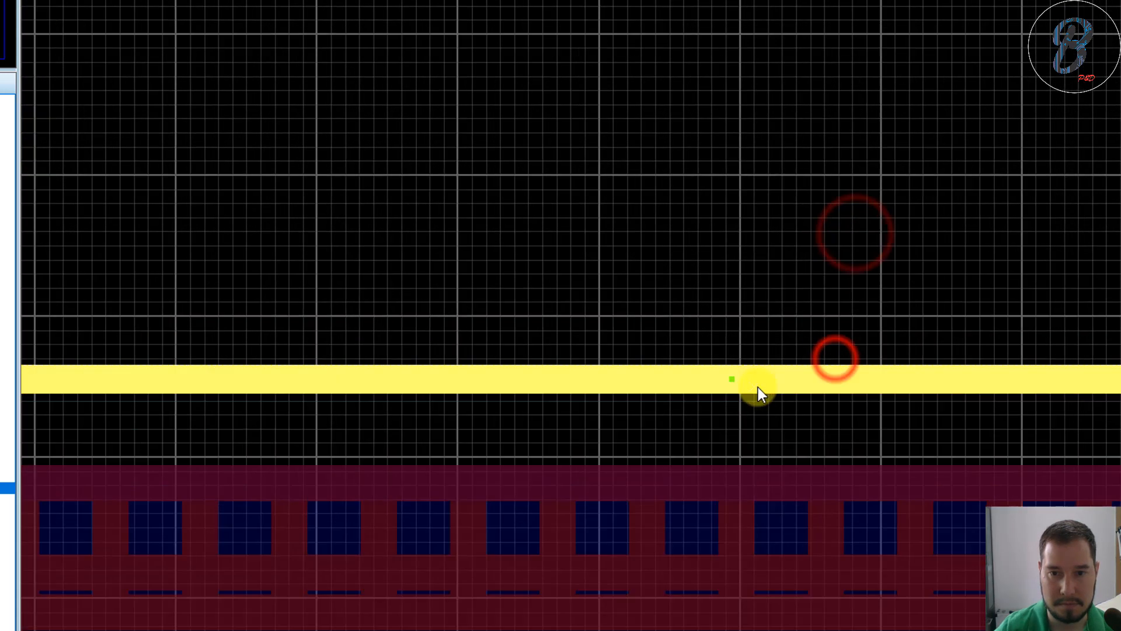
pyautogui.moveTo(733, 380); pyautogui.dragTo(734, 537)
pyautogui.scroll(-1, 991, 420)
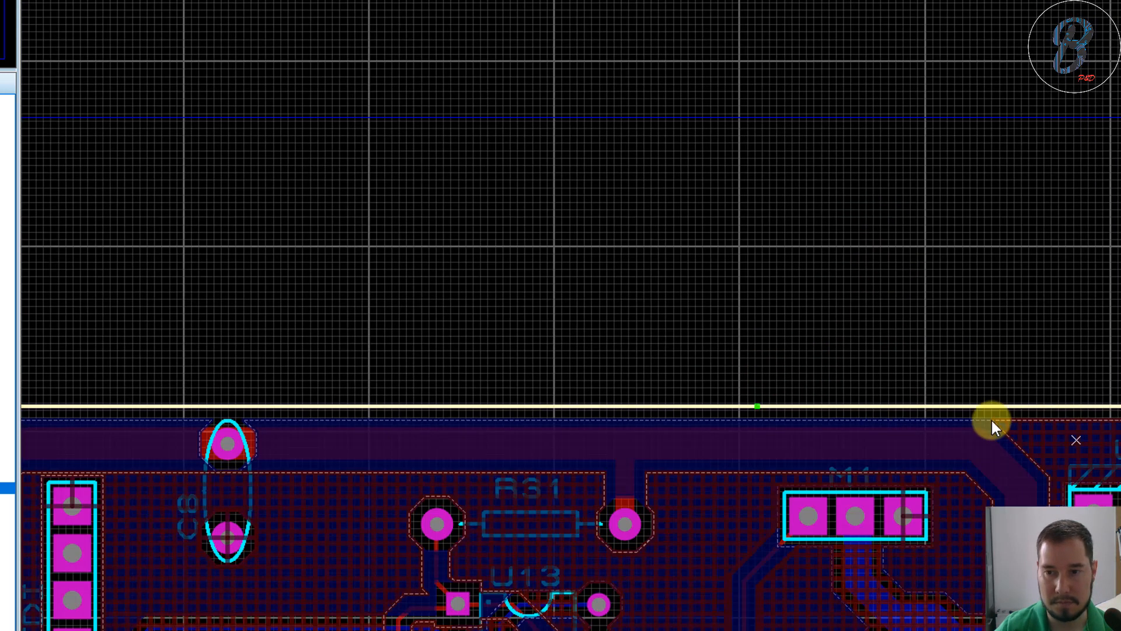
# Step: Shift the large round pad beside FONTE slightly down so it stays clear of the upper board edge
pyautogui.scroll(1, 656, 357)
pyautogui.moveTo(658, 271); pyautogui.dragTo(482, 412)
pyautogui.scroll(3, 443, 362)
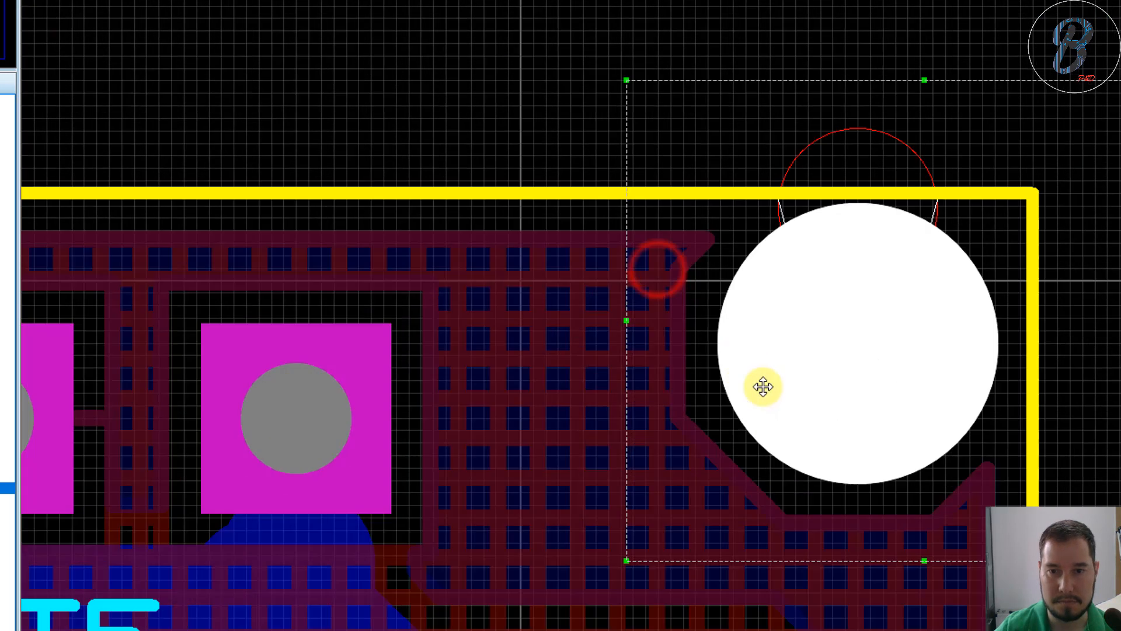
pyautogui.moveTo(813, 352); pyautogui.dragTo(813, 369)
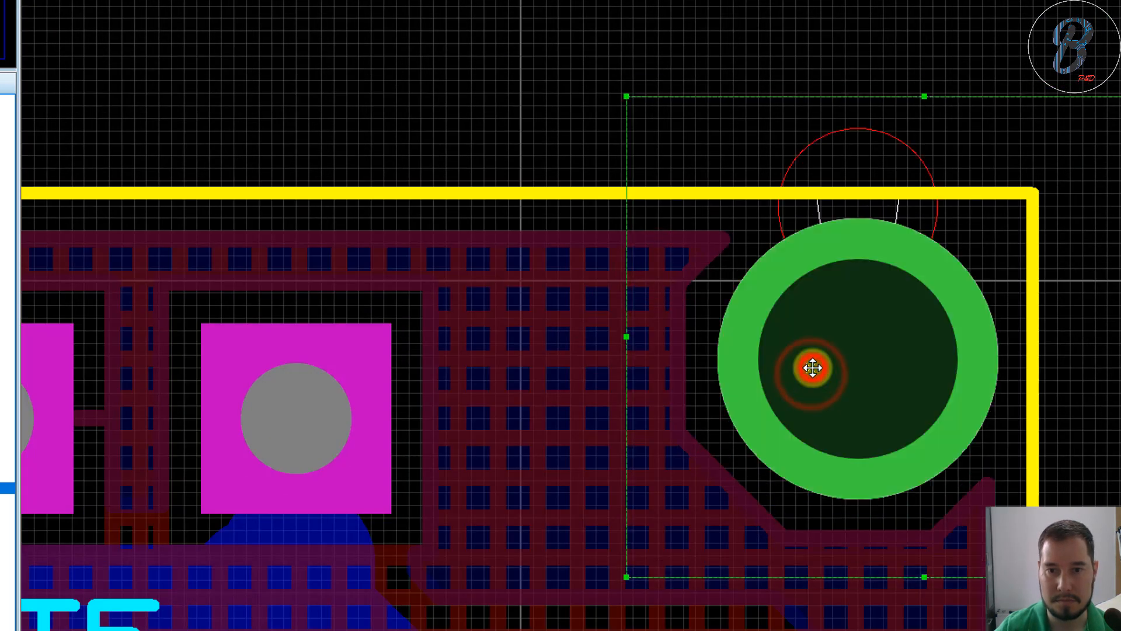
pyautogui.click(811, 368)
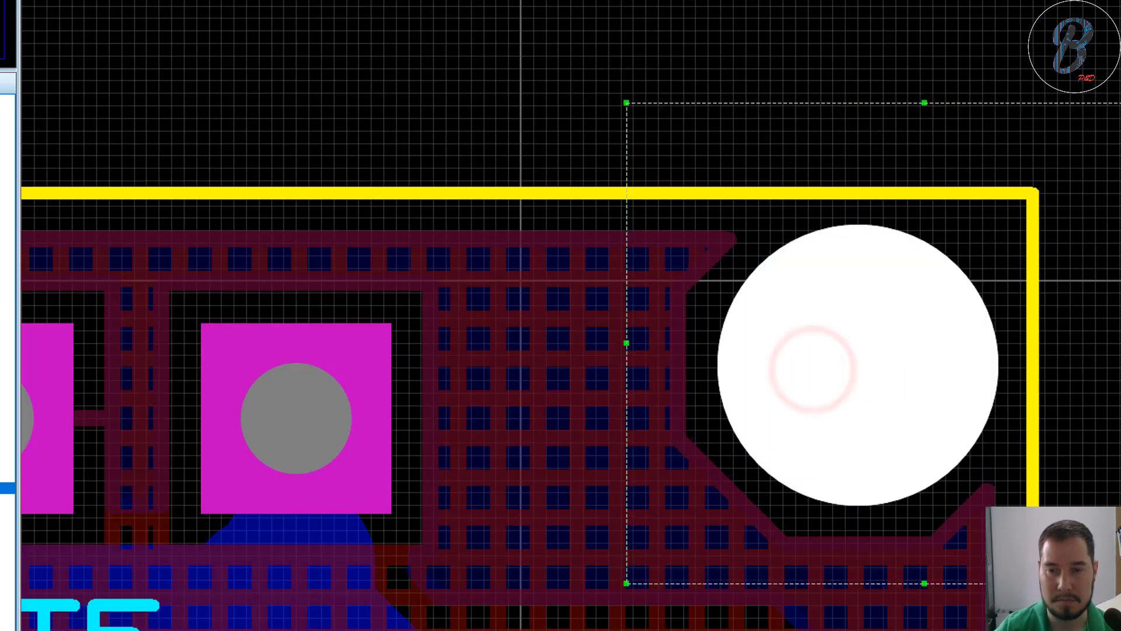
# Step: Place a large round pad in the board's upper left corner and move the diagonal VCC/VDD trace near FTDI away from it
pyautogui.scroll(-5, 581, 420)
pyautogui.scroll(5, 738, 355)
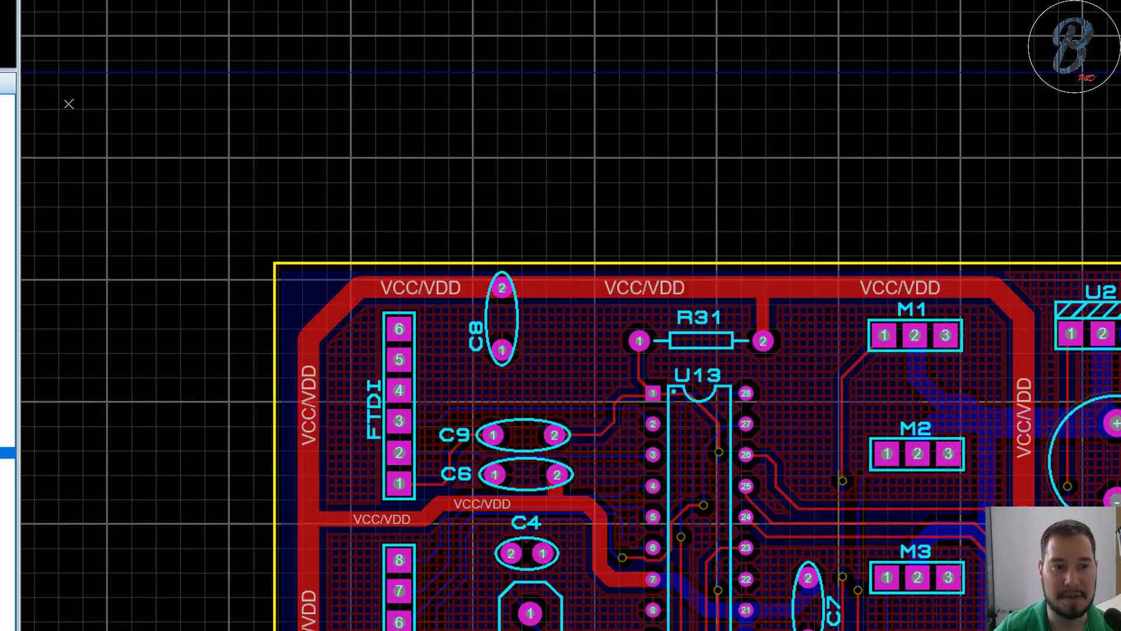
pyautogui.scroll(8, 759, 386)
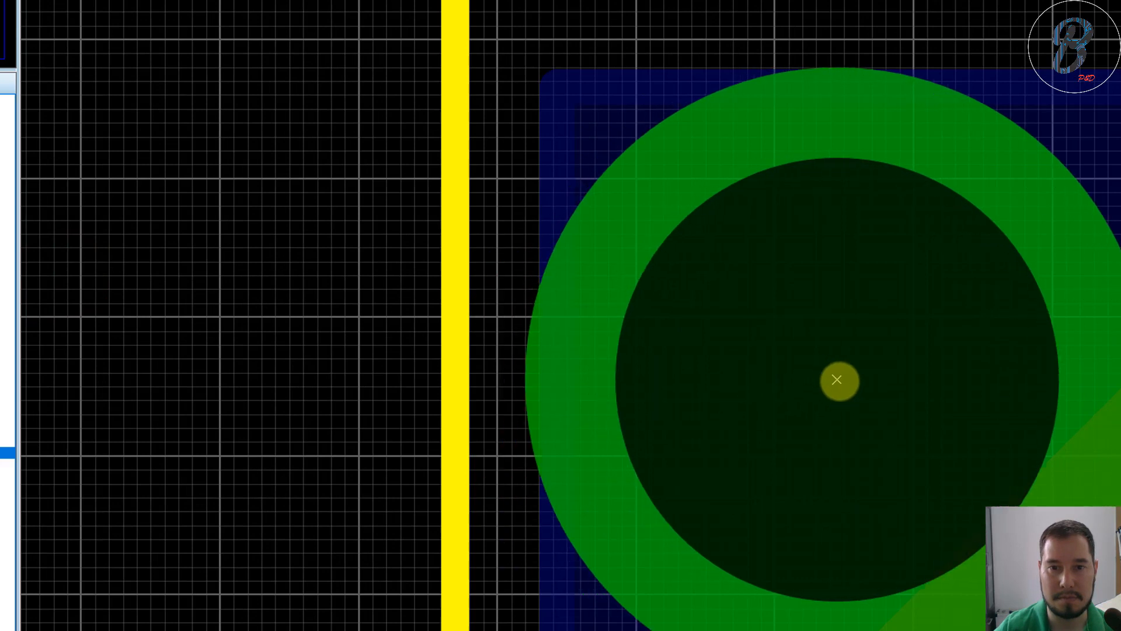
pyautogui.moveTo(837, 380); pyautogui.dragTo(851, 379)
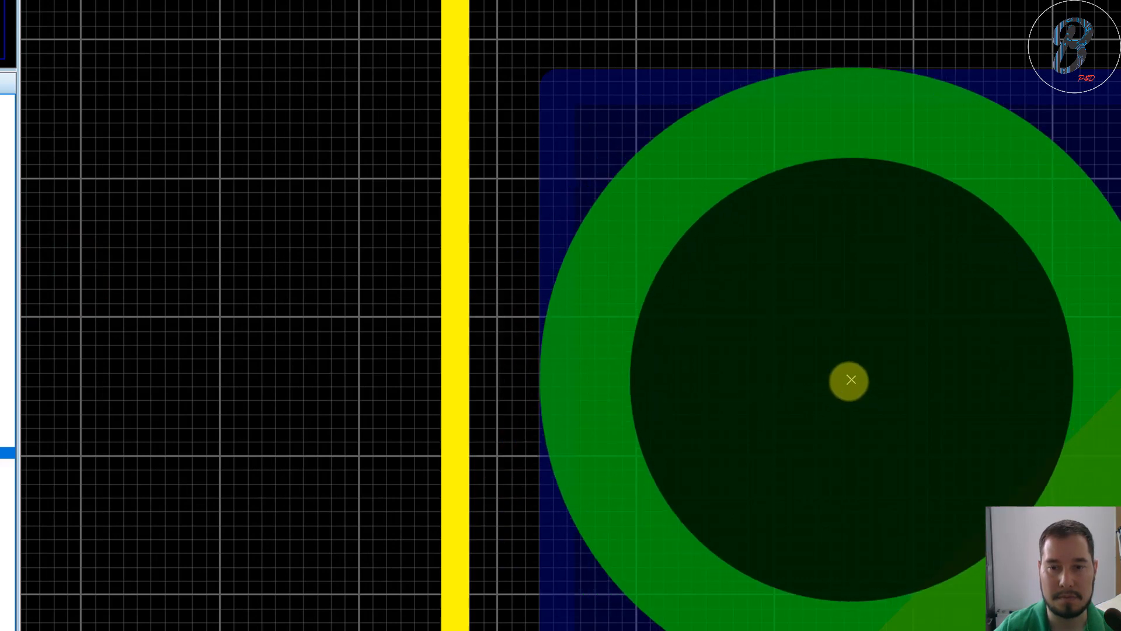
pyautogui.click(851, 379)
pyautogui.scroll(-3, 761, 385)
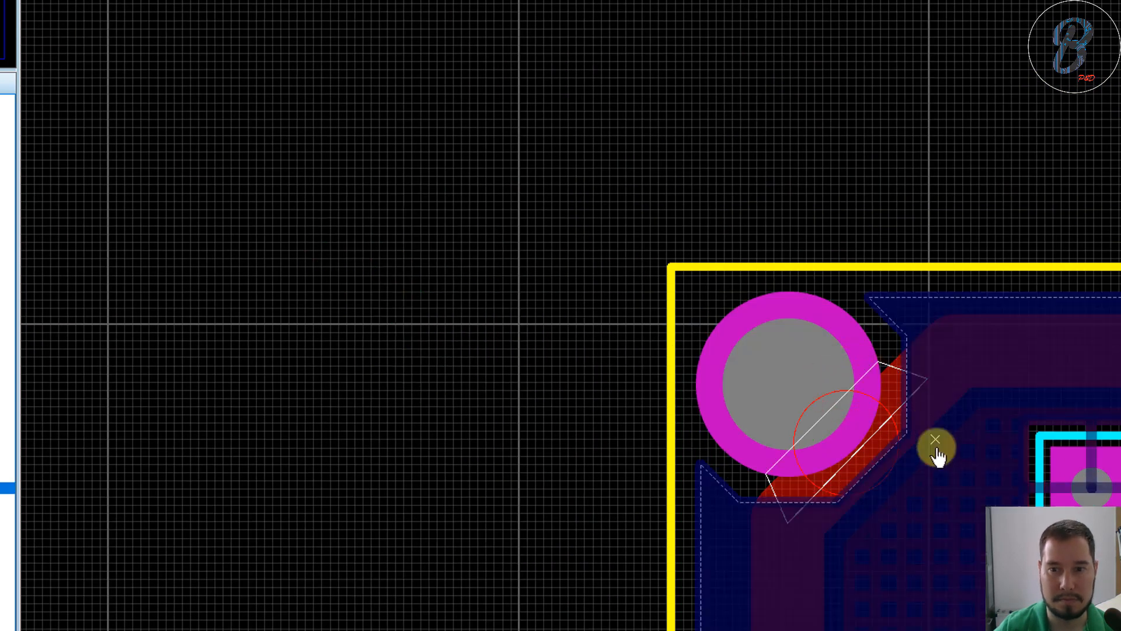
pyautogui.moveTo(875, 434); pyautogui.dragTo(930, 481)
pyautogui.scroll(-6, 523, 456)
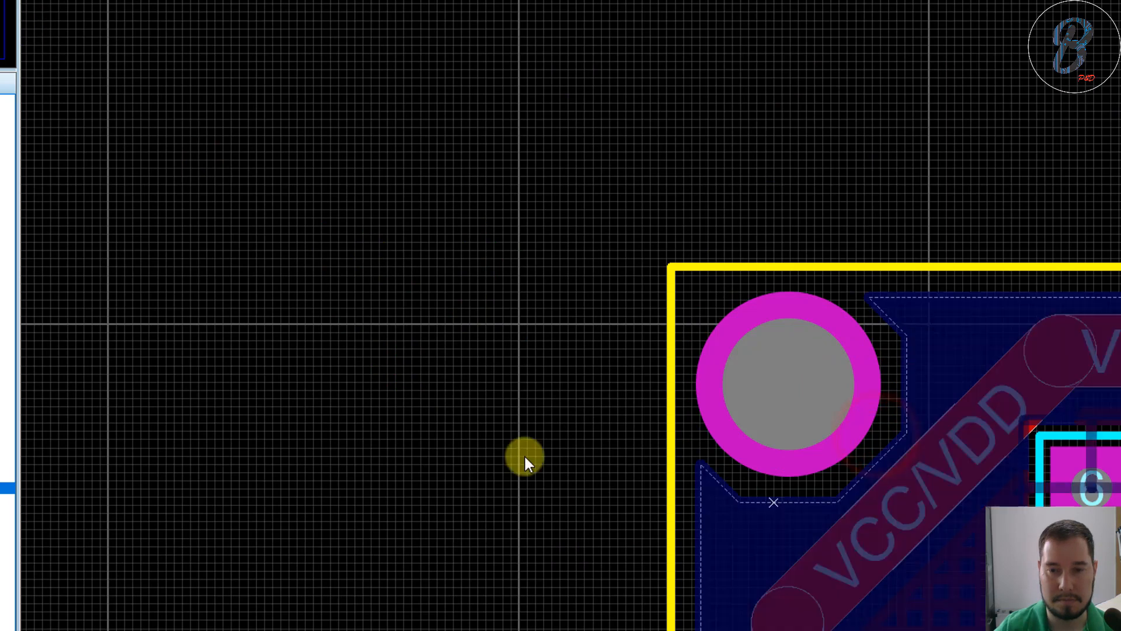
# Step: Place a large round pad in the board's lower left corner beside B01, inside the board edges
pyautogui.scroll(5, 695, 385)
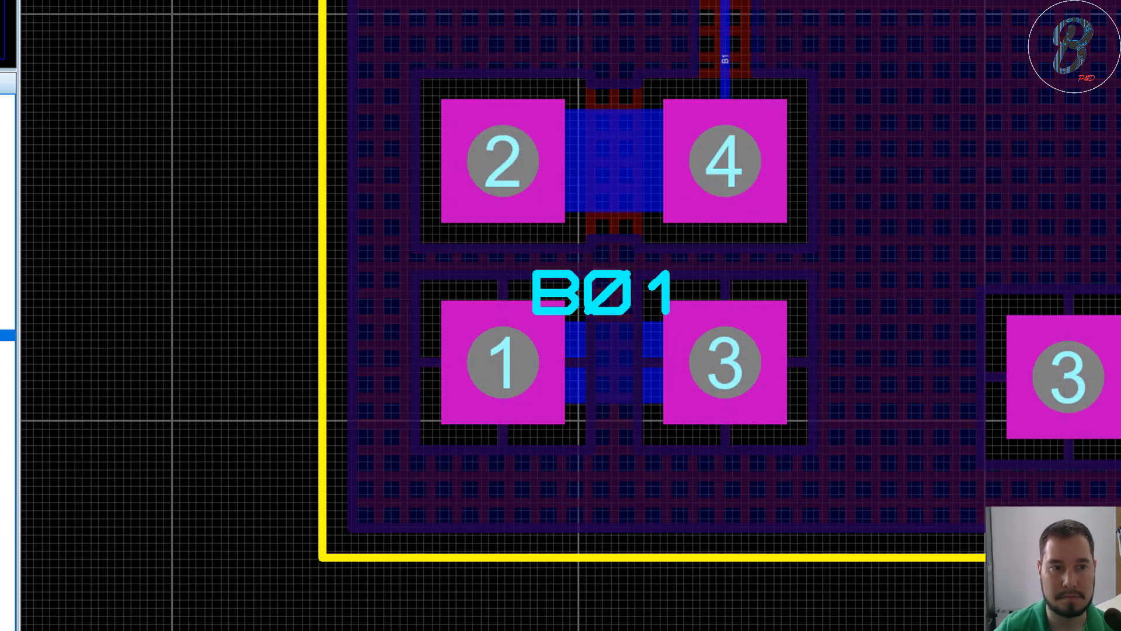
pyautogui.click(292, 311)
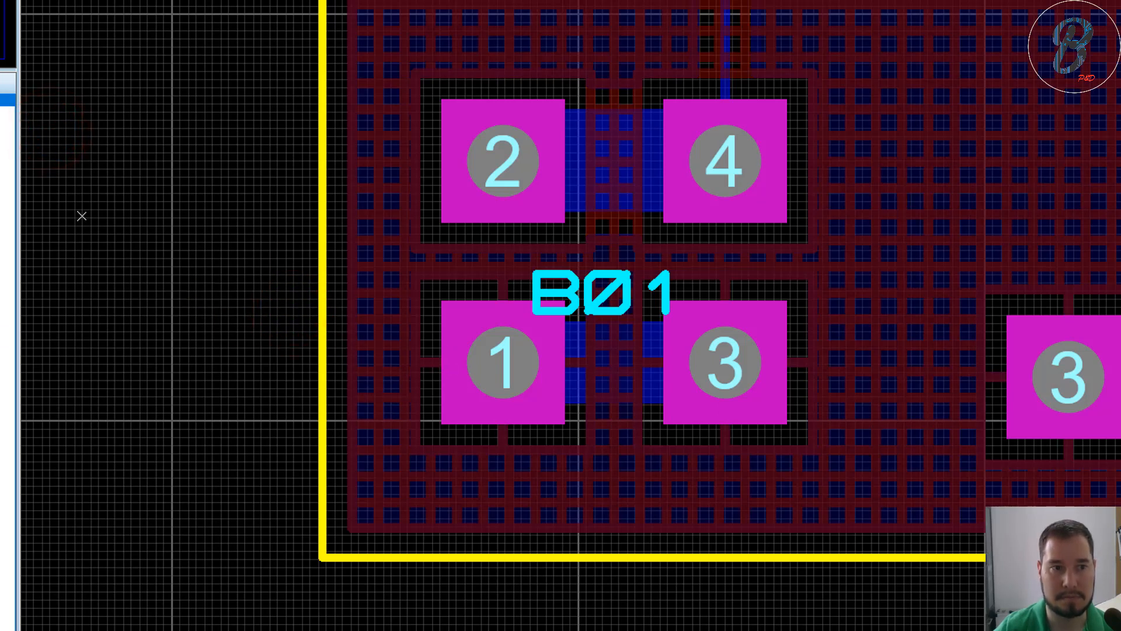
pyautogui.click(221, 397)
pyautogui.scroll(1, 463, 445)
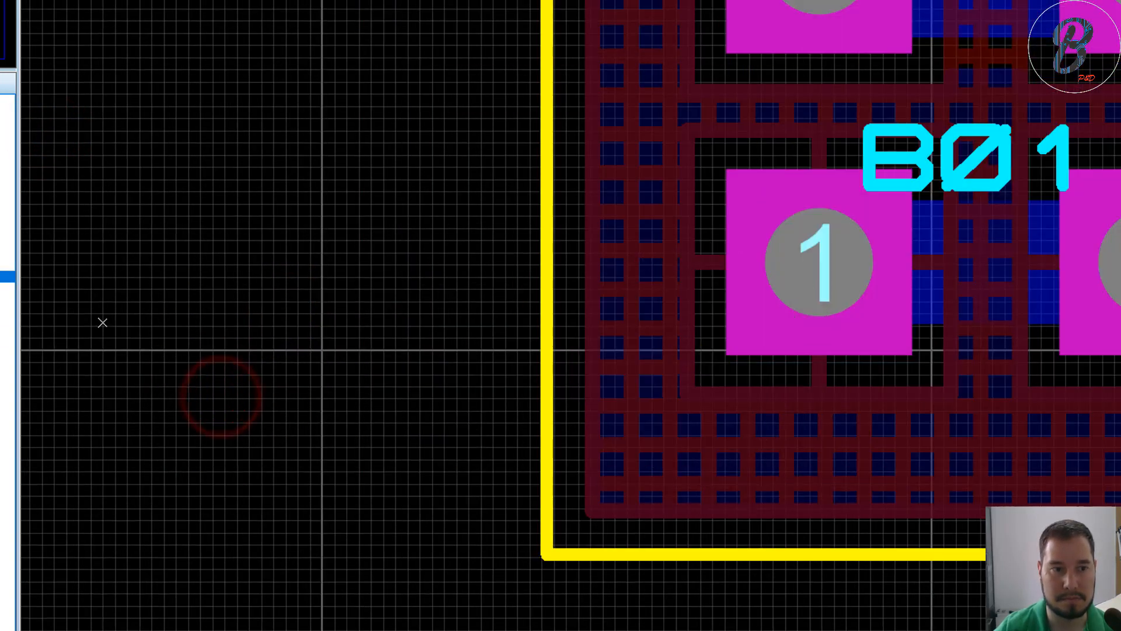
pyautogui.click(225, 333)
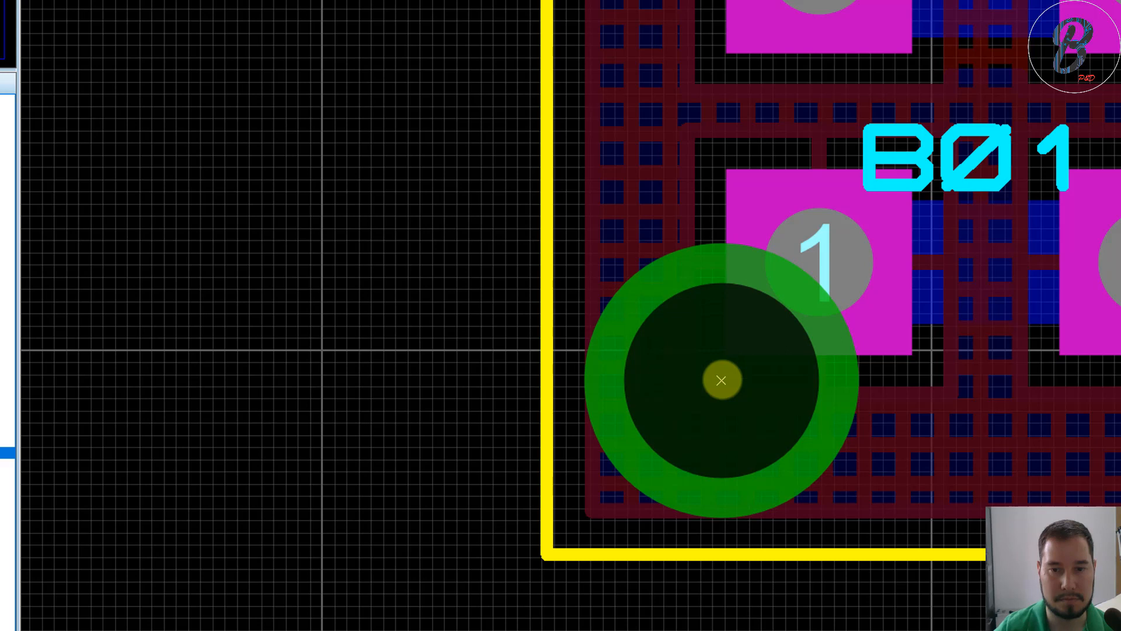
pyautogui.click(721, 380)
pyautogui.keyDown('ctrl'); pyautogui.scroll(-5, 488, 358); pyautogui.keyUp('ctrl')
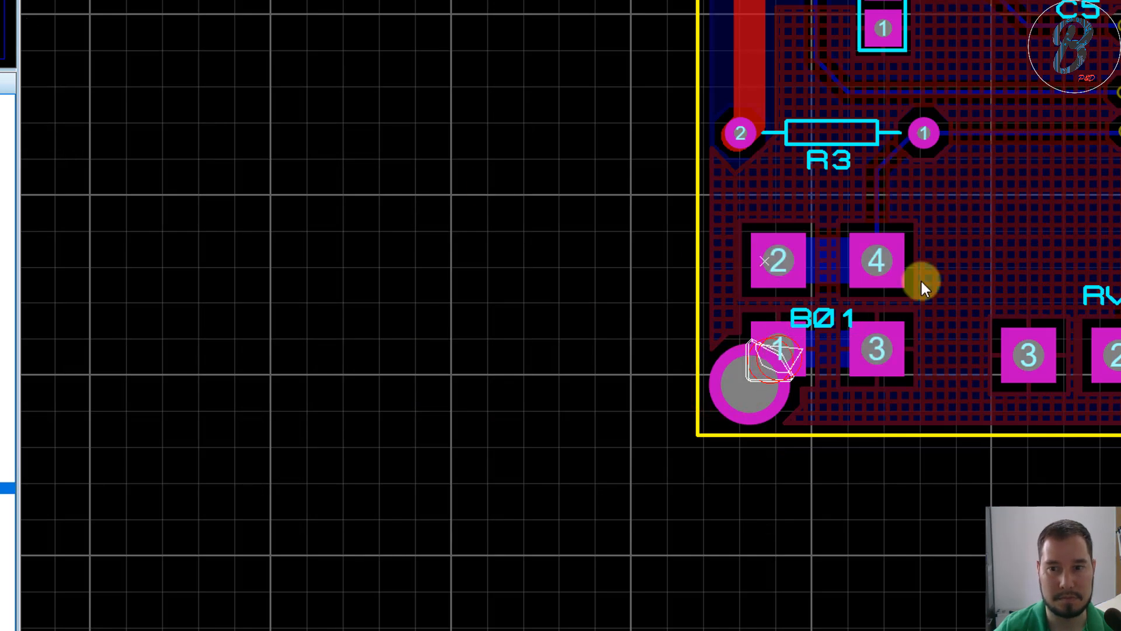
# Step: Move B01 up toward R3 so its pads clear the round pad in the lower left corner
pyautogui.scroll(2, 920, 279)
pyautogui.moveTo(414, 618); pyautogui.dragTo(457, 577)
pyautogui.moveTo(615, 525); pyautogui.dragTo(583, 456)
pyautogui.click(681, 627)
pyautogui.scroll(-4, 783, 388)
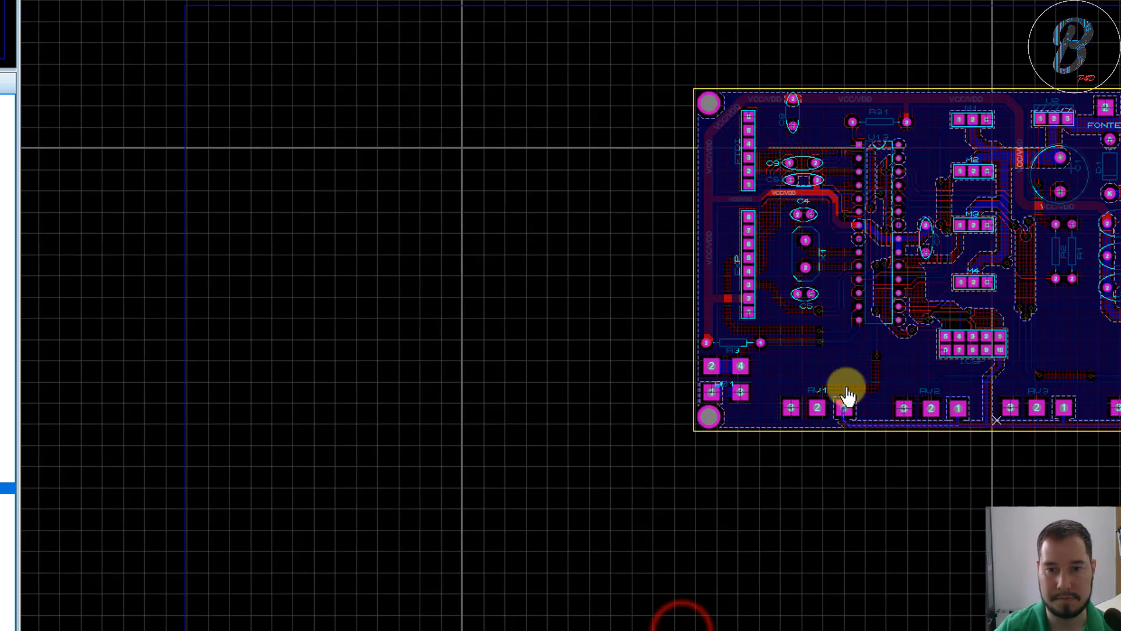
# Step: Shift potentiometers RV1 to RV4 together with their traces slightly left to free the board's lower right corner
pyautogui.scroll(3, 1067, 409)
pyautogui.scroll(1, 909, 348)
pyautogui.scroll(-1, 681, 387)
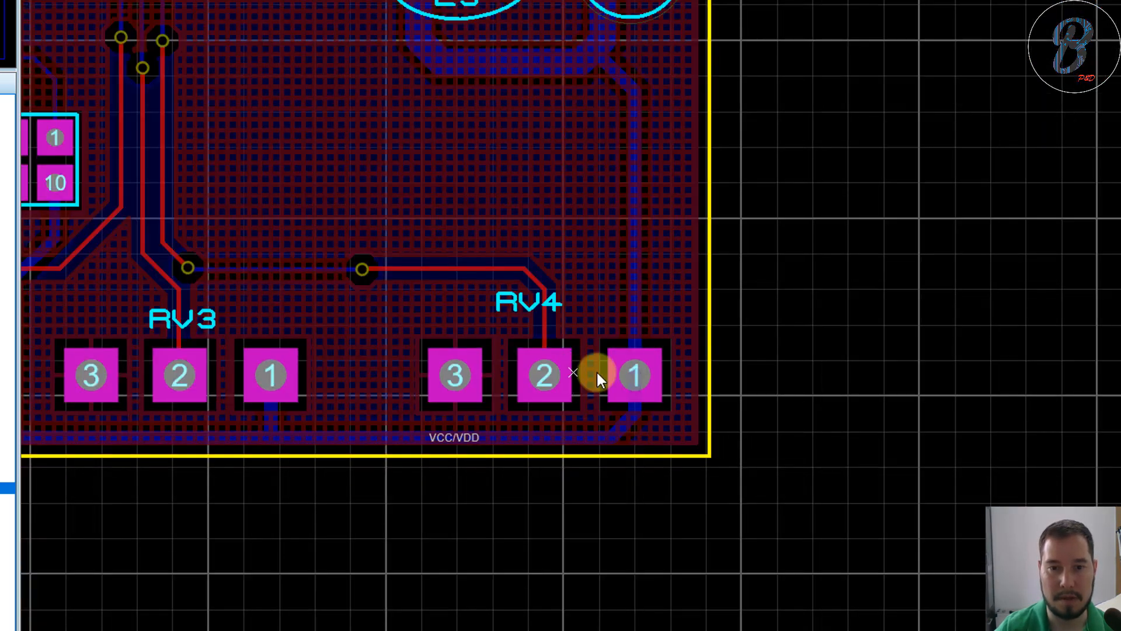
pyautogui.scroll(-3, 667, 428)
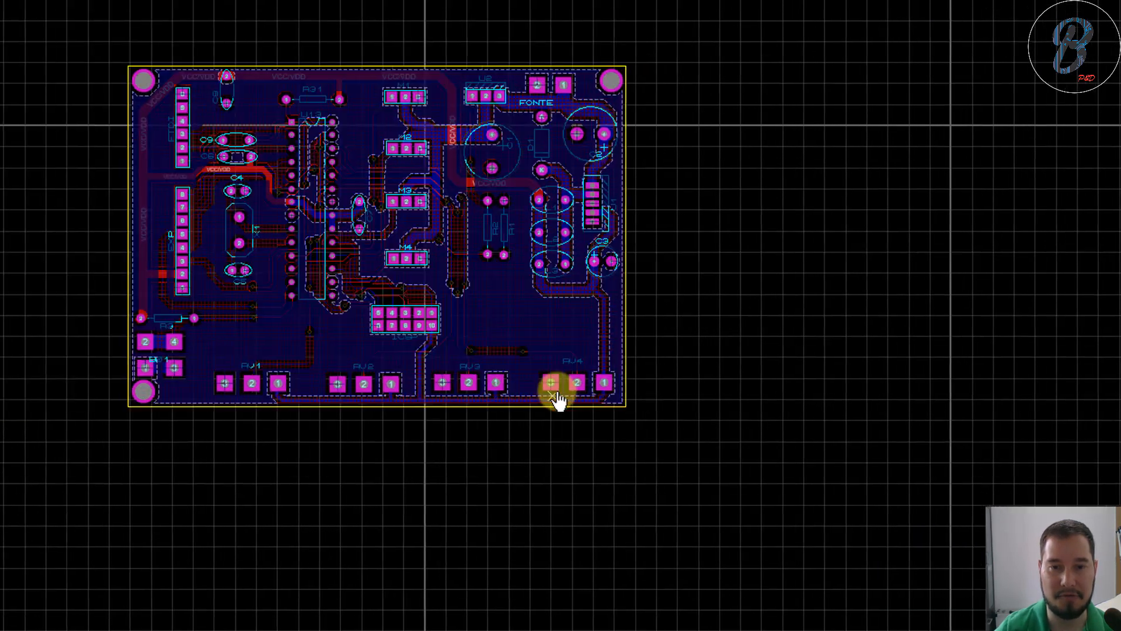
pyautogui.scroll(2, 549, 398)
pyautogui.scroll(2, 418, 388)
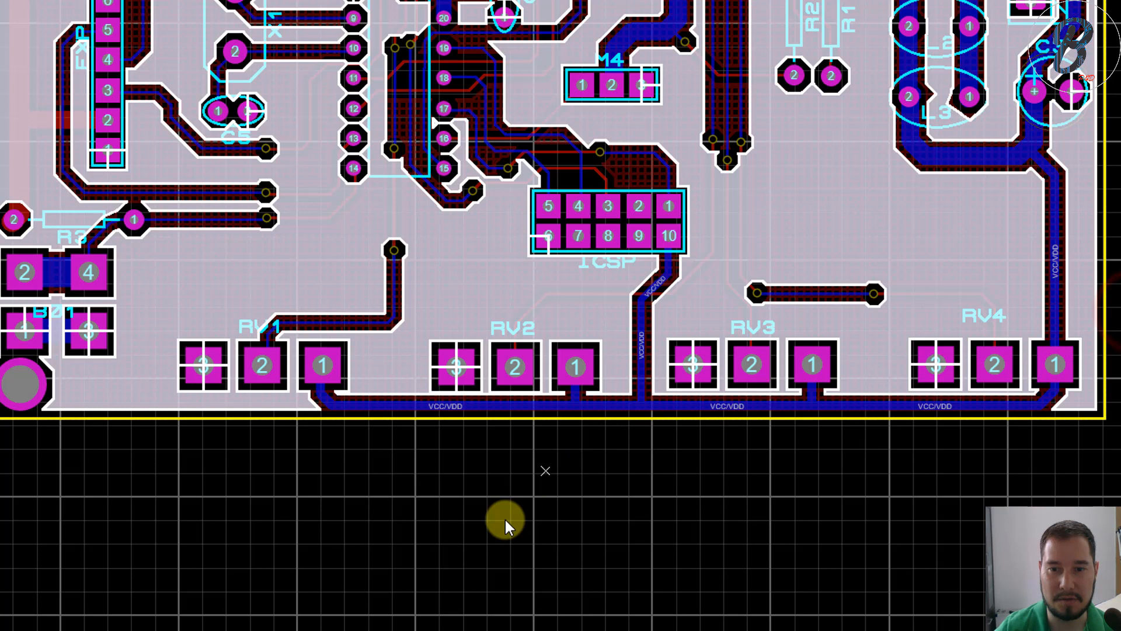
pyautogui.click(504, 518)
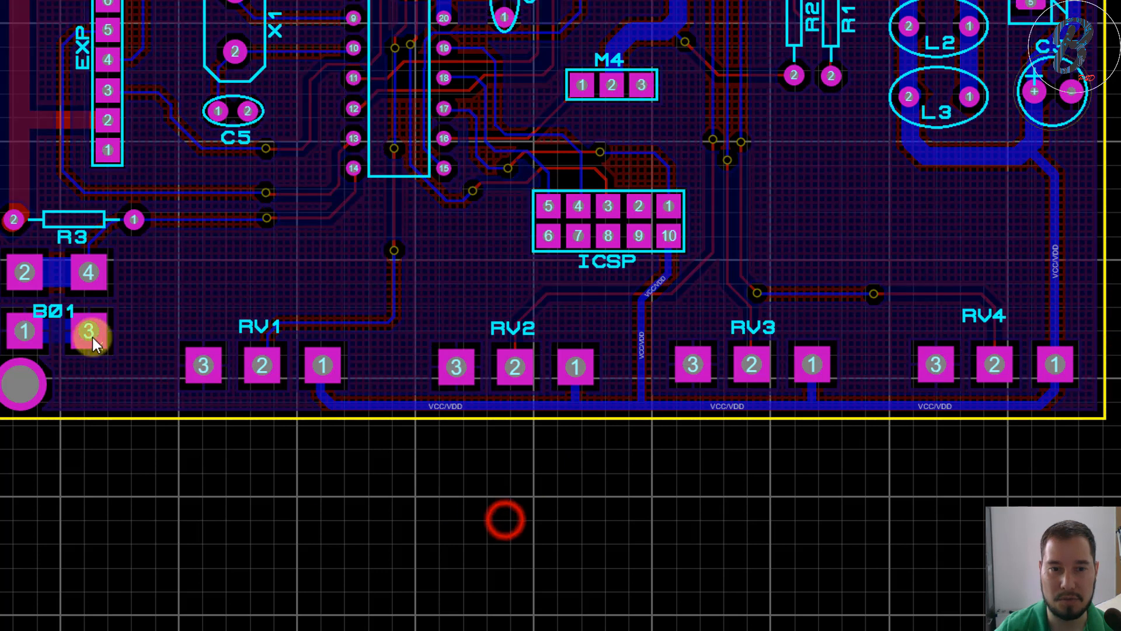
pyautogui.moveTo(167, 321); pyautogui.dragTo(1044, 390)
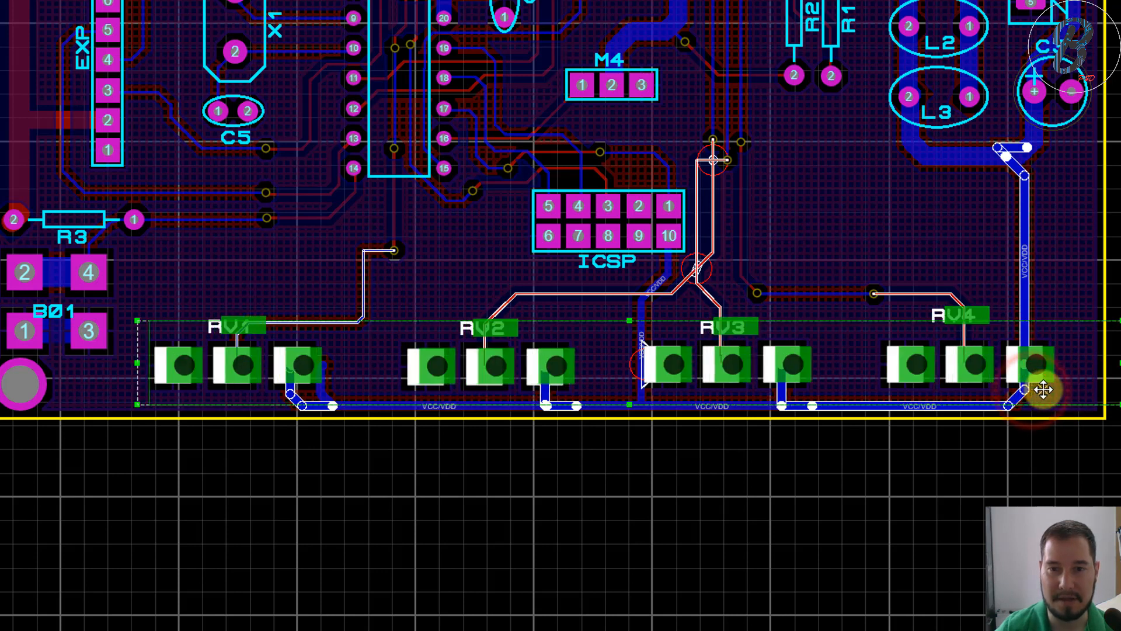
pyautogui.rightClick(963, 549)
# Step: Move the vertical trace leading to RV3 pin 2 right, separating it from the trace that runs to RV2
pyautogui.scroll(4, 613, 376)
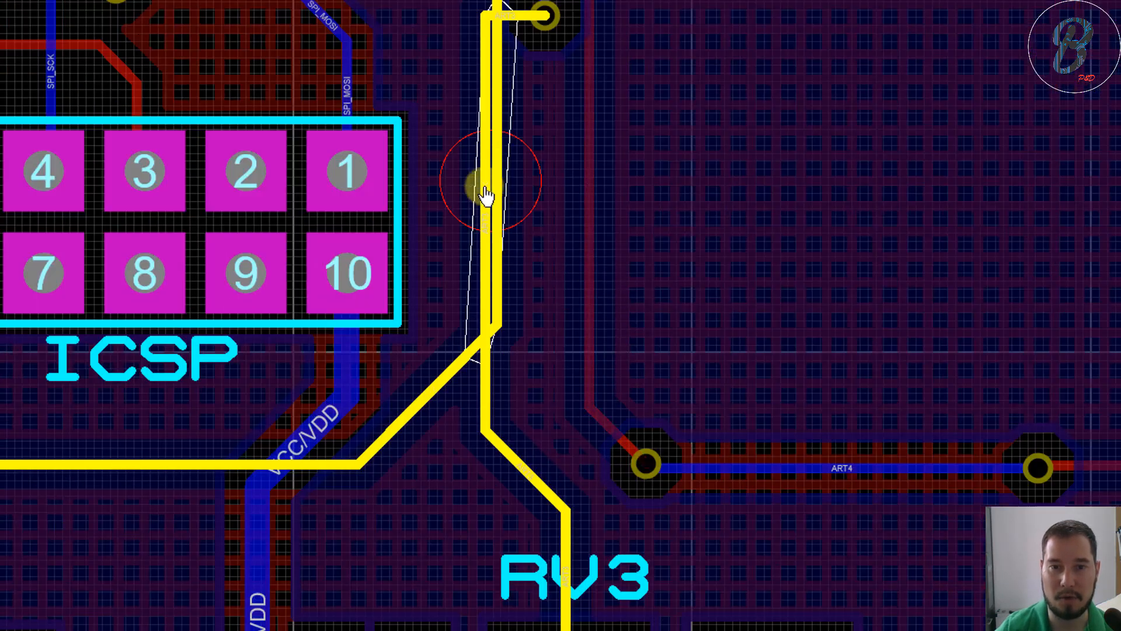
pyautogui.click(484, 187)
pyautogui.moveTo(484, 186); pyautogui.dragTo(544, 201)
pyautogui.scroll(-3, 699, 314)
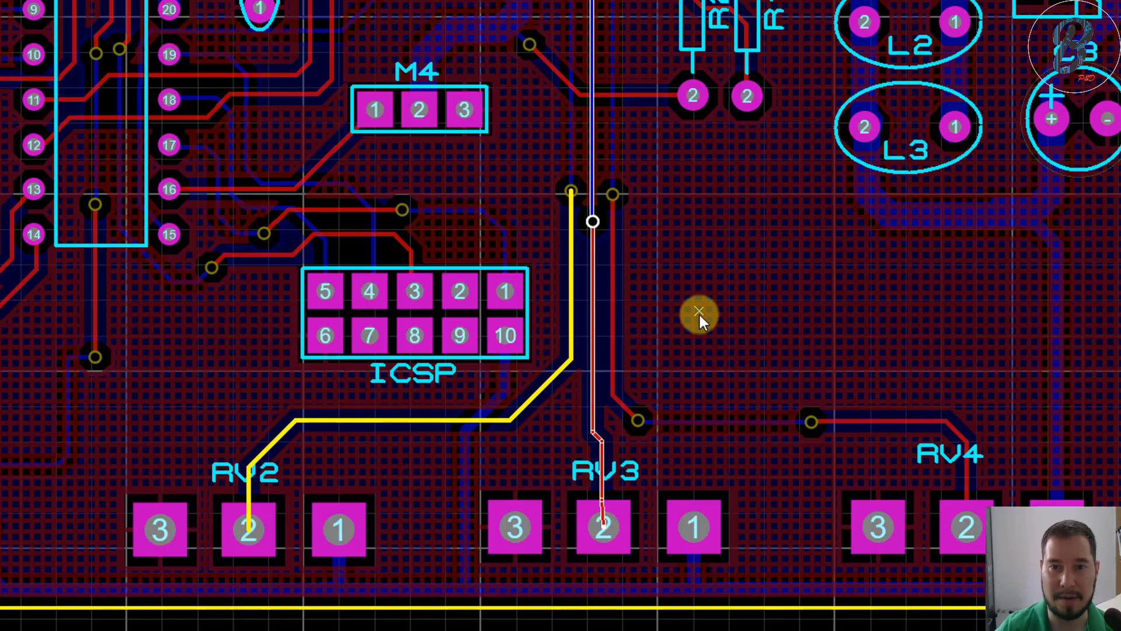
pyautogui.click(674, 331)
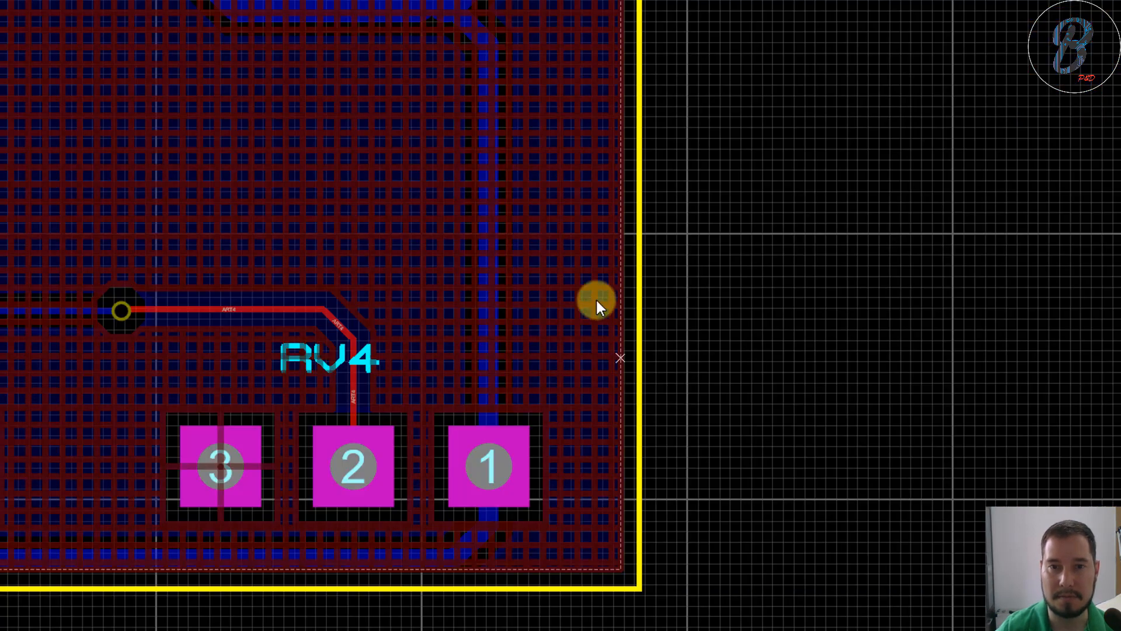
# Step: Tidy the VCC/VDD trace junction below L3 and C3 where it turns down toward RV4
pyautogui.scroll(-3, 595, 299)
pyautogui.scroll(3, 522, 104)
pyautogui.scroll(2, 632, 467)
pyautogui.click(623, 414)
pyautogui.click(444, 377)
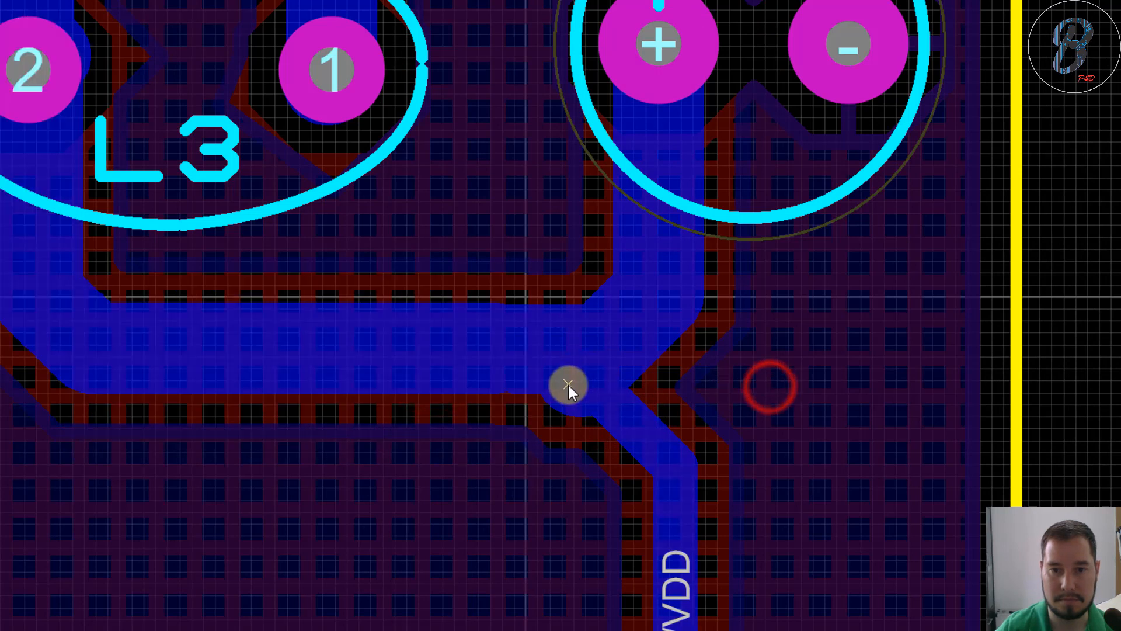
# Step: Place a large round pad in the board's lower right corner beside RV4, inside the board edges
pyautogui.scroll(-1, 628, 383)
pyautogui.scroll(-2, 633, 389)
pyautogui.click(1029, 508)
pyautogui.scroll(-1, 631, 385)
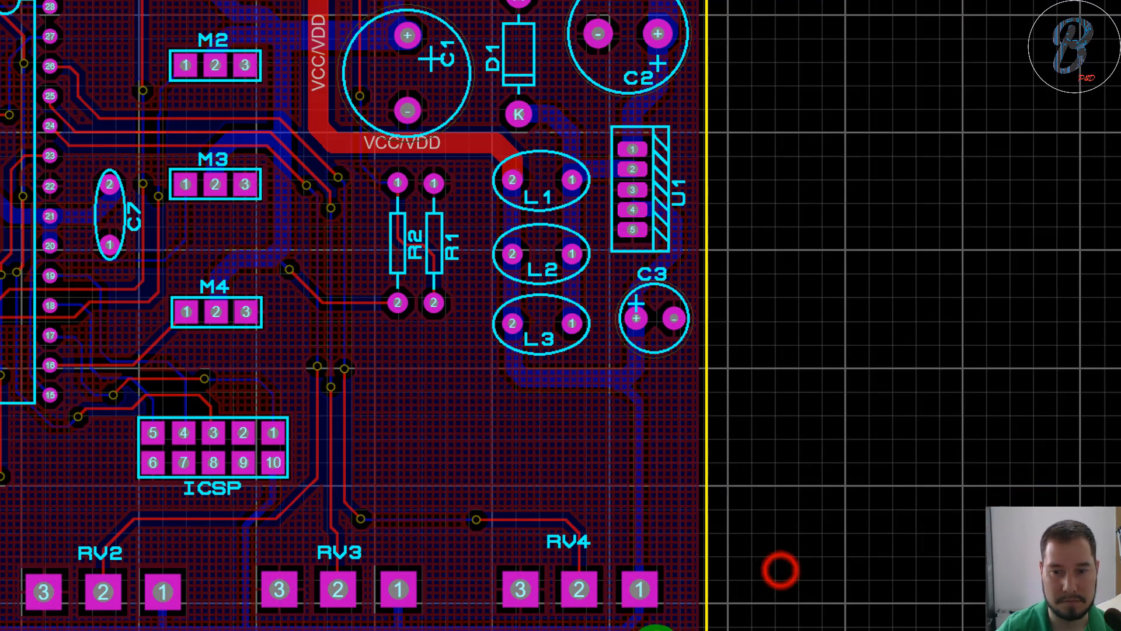
pyautogui.scroll(5, 654, 628)
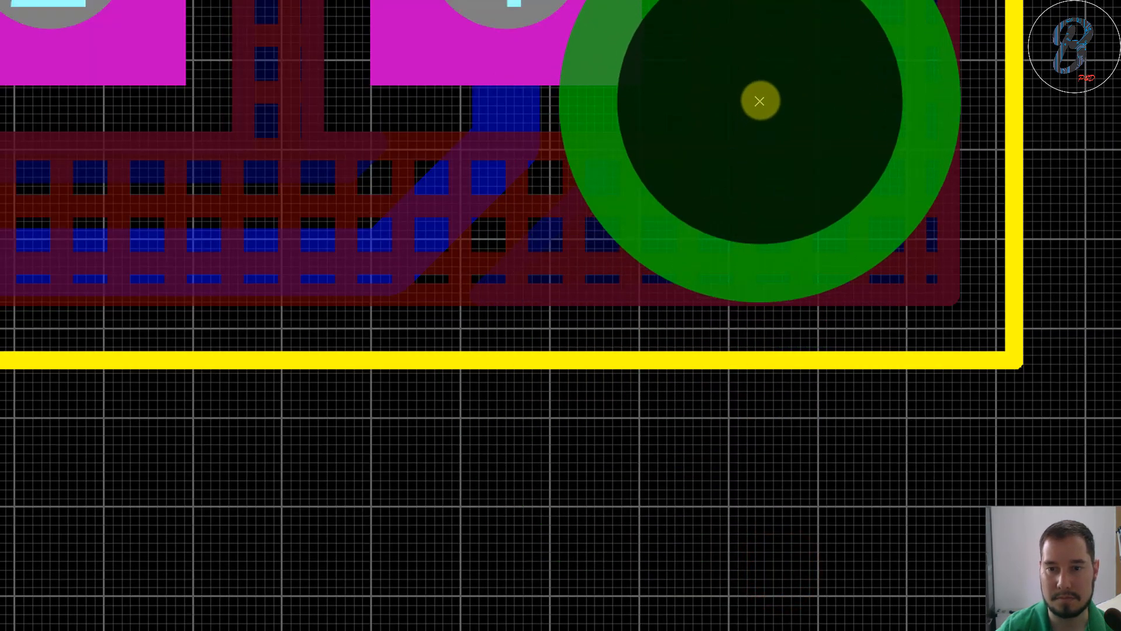
pyautogui.click(759, 101)
pyautogui.scroll(-5, 633, 385)
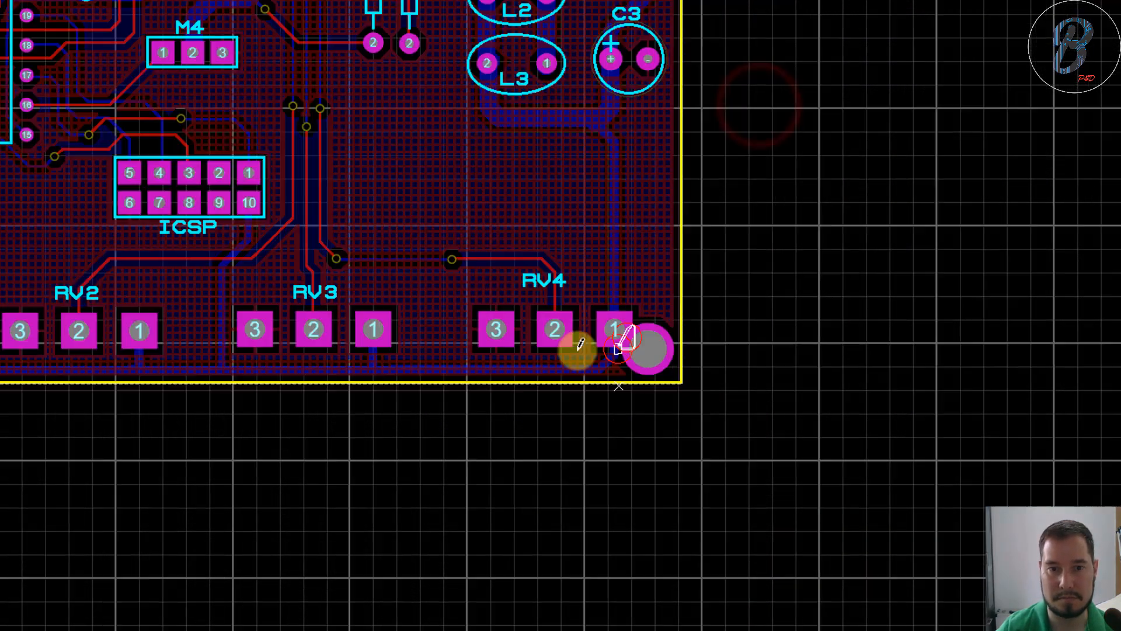
# Step: Move potentiometers RV1 to RV4 with their attached traces a little further left, away from the lower right corner pad
pyautogui.scroll(-1, 624, 344)
pyautogui.scroll(4, 518, 403)
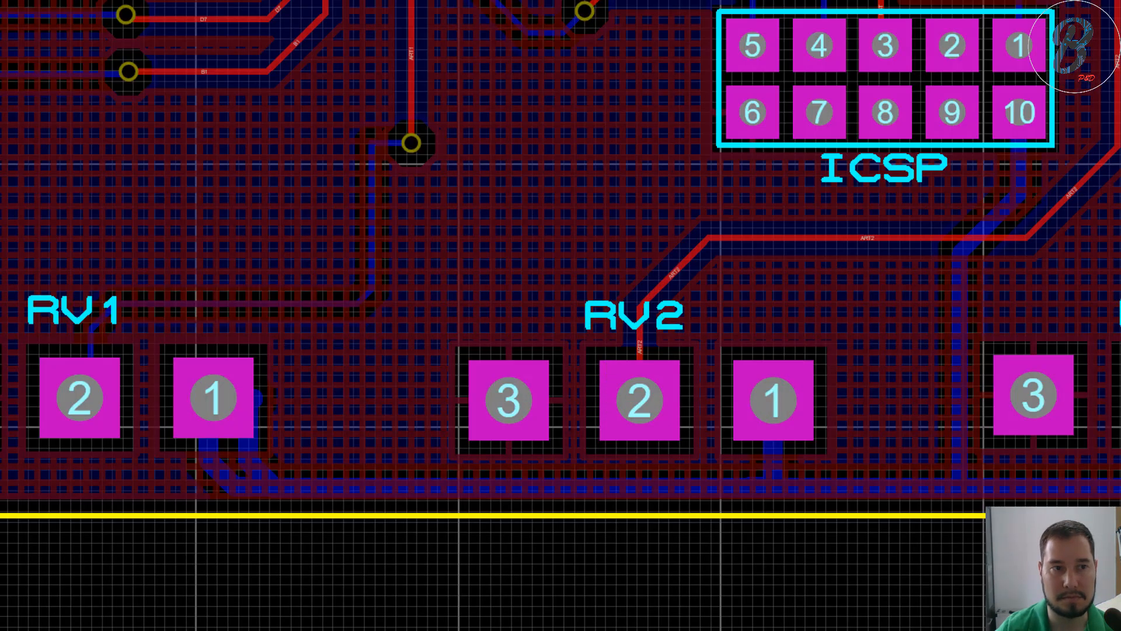
pyautogui.click(598, 374)
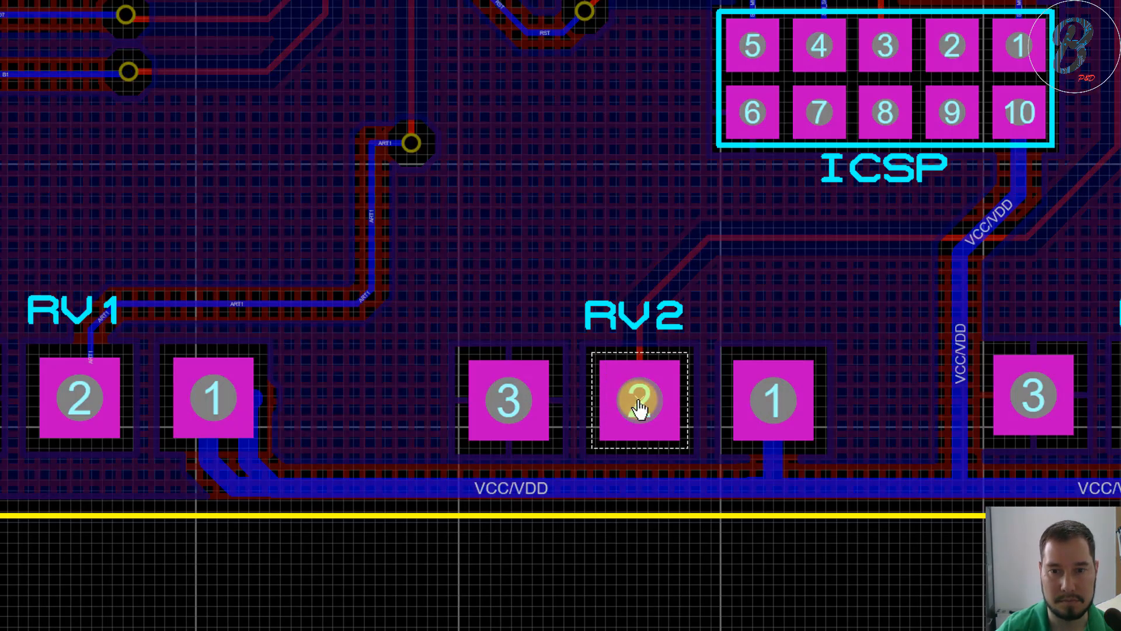
pyautogui.scroll(-2, 639, 408)
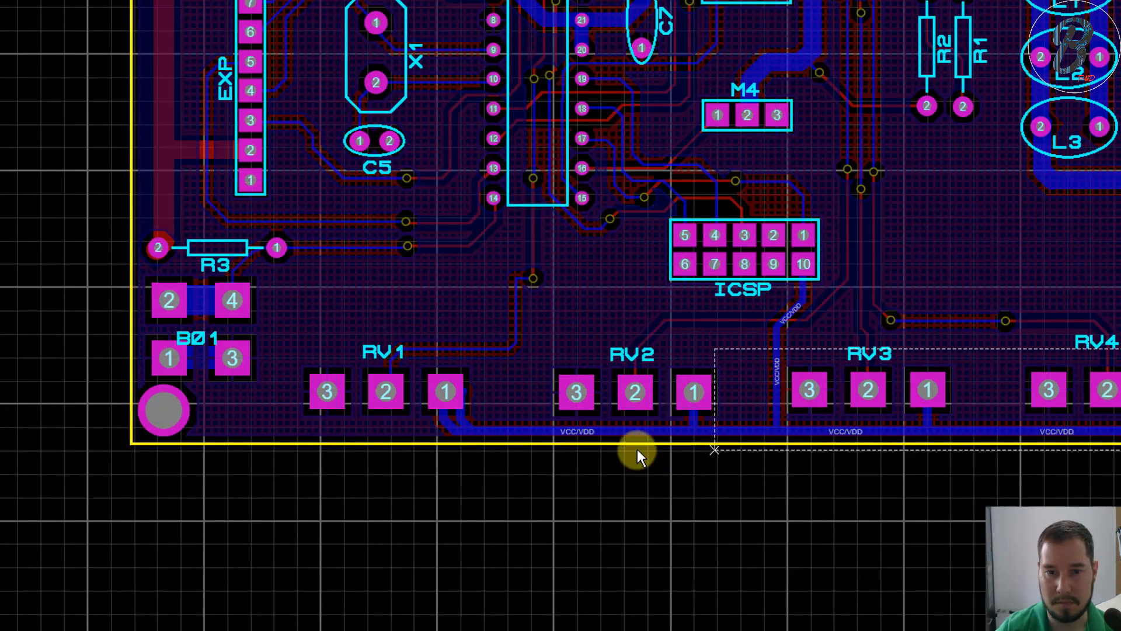
pyautogui.moveTo(638, 457); pyautogui.dragTo(273, 428)
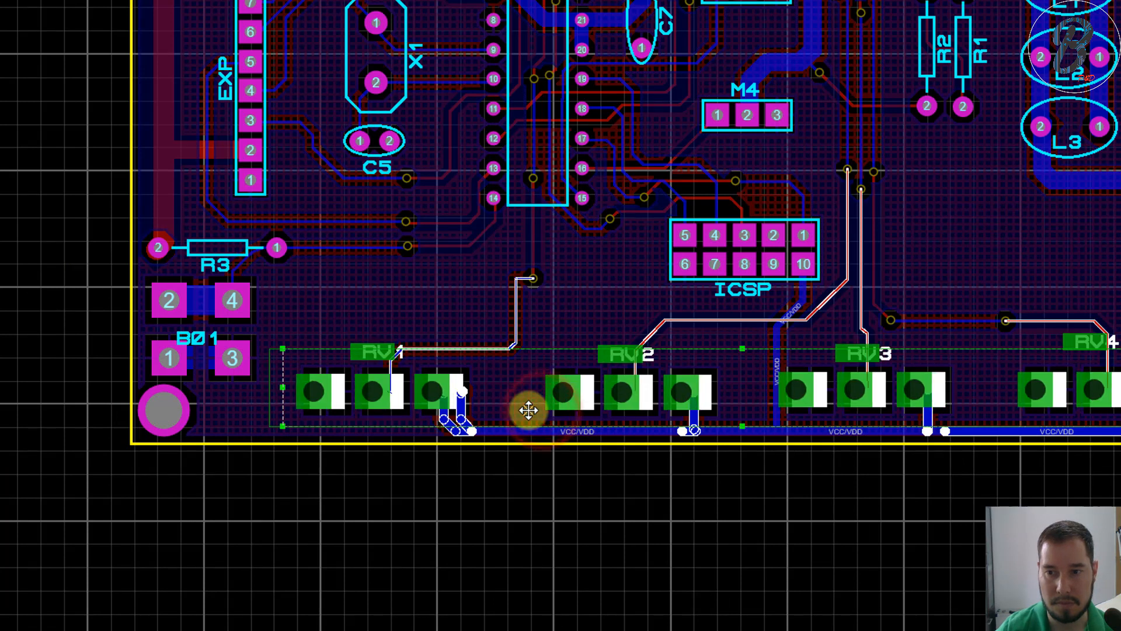
pyautogui.moveTo(529, 411); pyautogui.dragTo(525, 411)
pyautogui.click(862, 519)
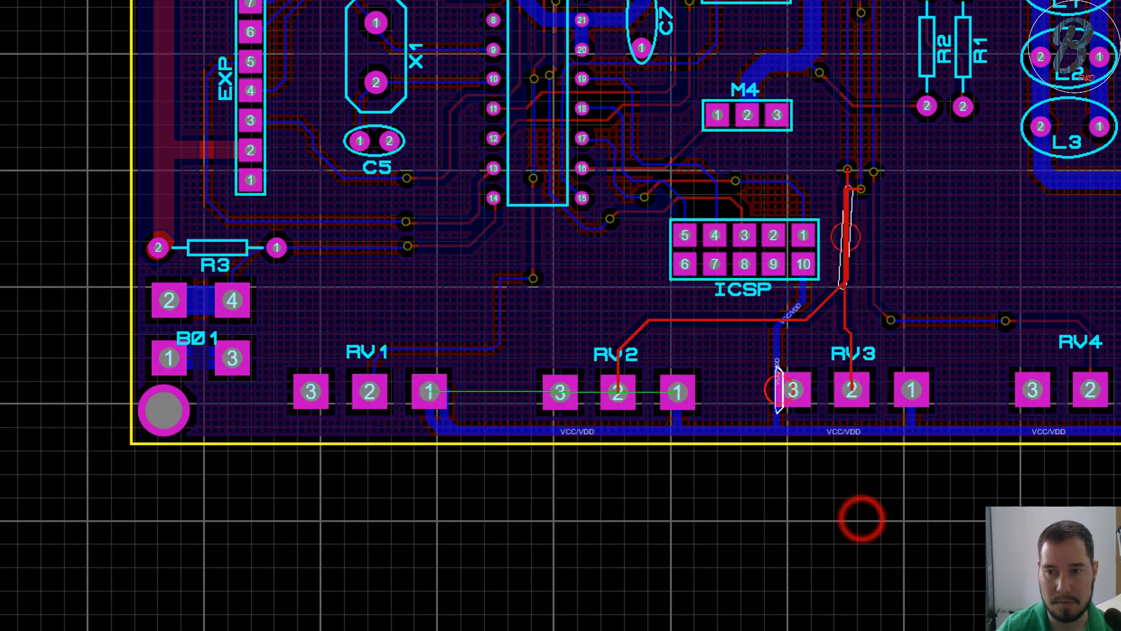
# Step: Move the vertical ART3 trace right, beneath its via, so it clears the ART2 trace beside the ICSP header
pyautogui.scroll(6, 846, 247)
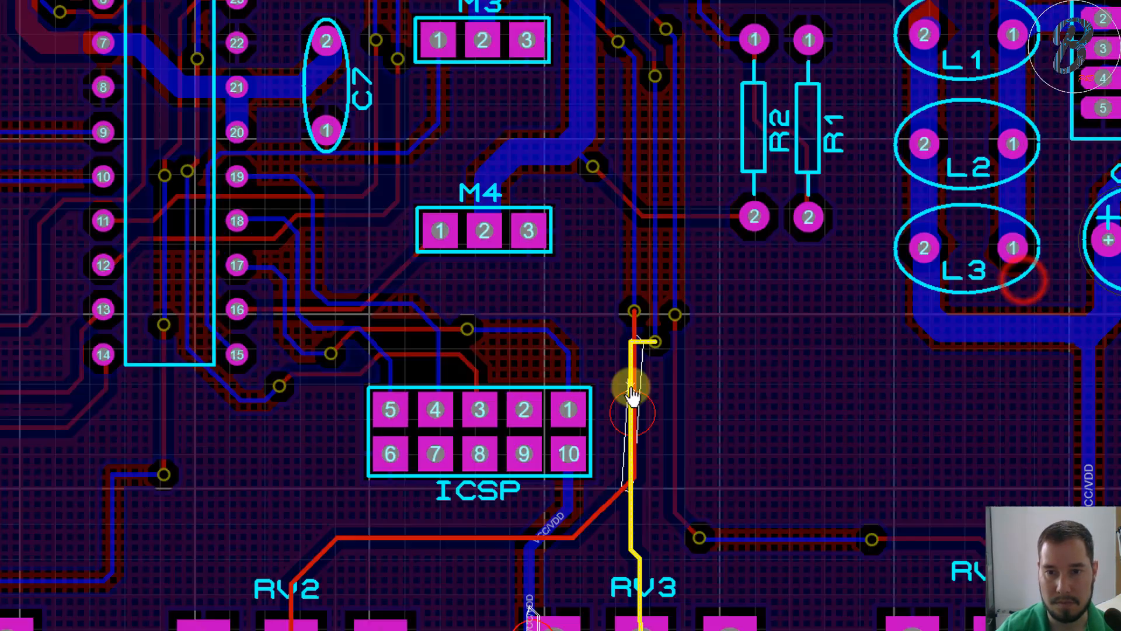
pyautogui.click(655, 465)
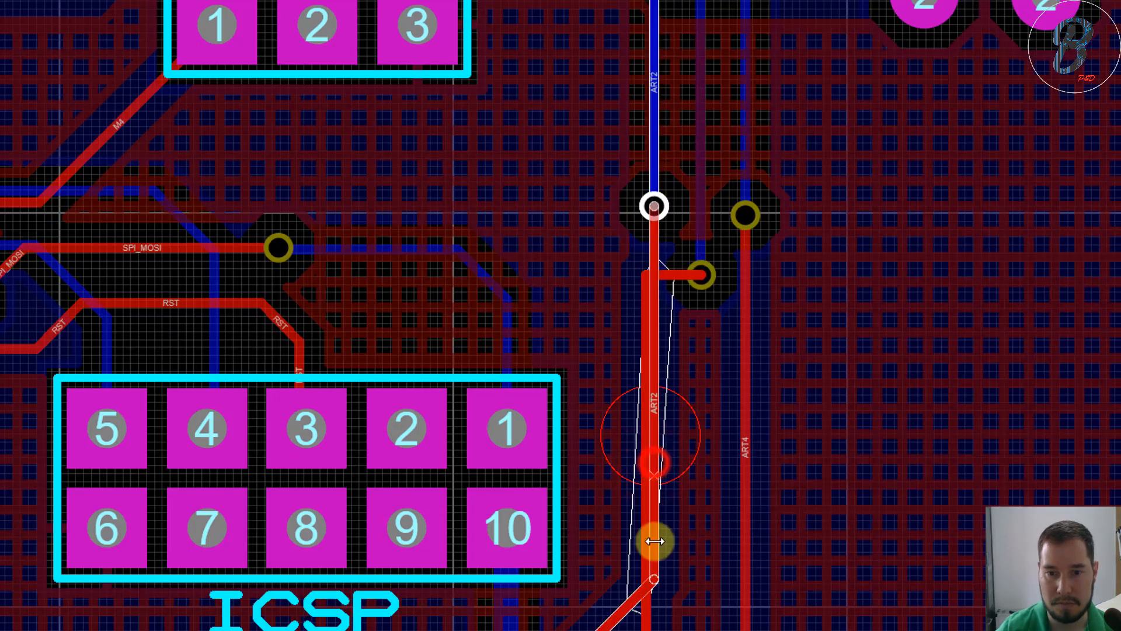
pyautogui.moveTo(646, 466); pyautogui.dragTo(707, 465)
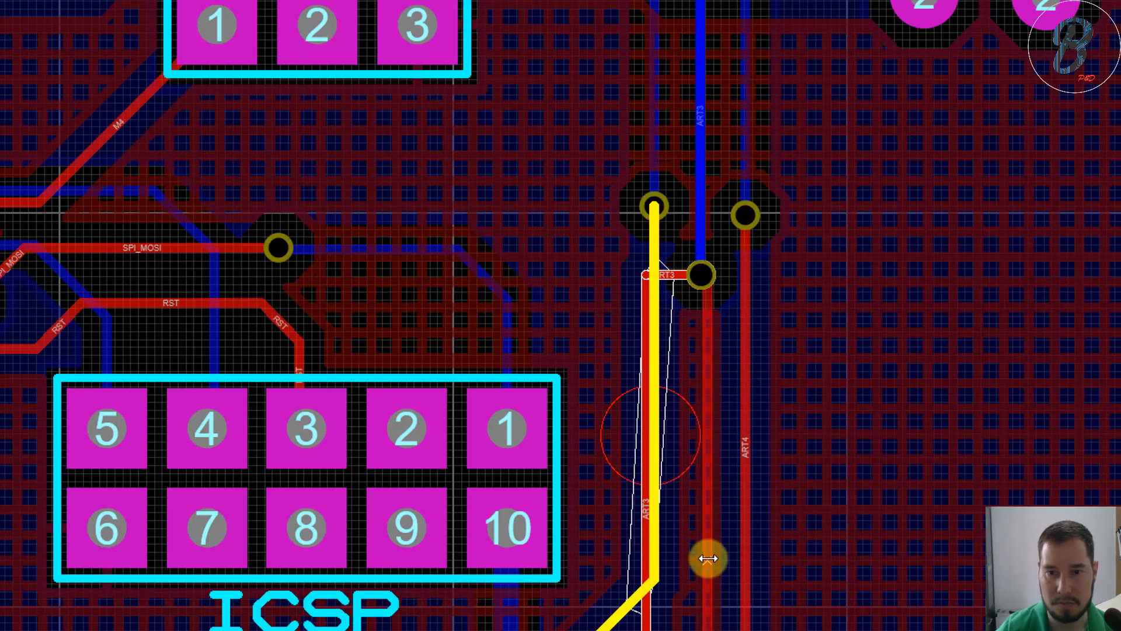
pyautogui.moveTo(727, 544); pyautogui.dragTo(726, 544)
pyautogui.click(882, 478)
# Step: Straighten the diagonal end of the VCC/VDD trace from ICSP pin 10 so it drops directly onto the lower-edge rail
pyautogui.keyDown('ctrl'); pyautogui.scroll(-2, 726, 439); pyautogui.keyUp('ctrl')
pyautogui.scroll(3, 532, 586)
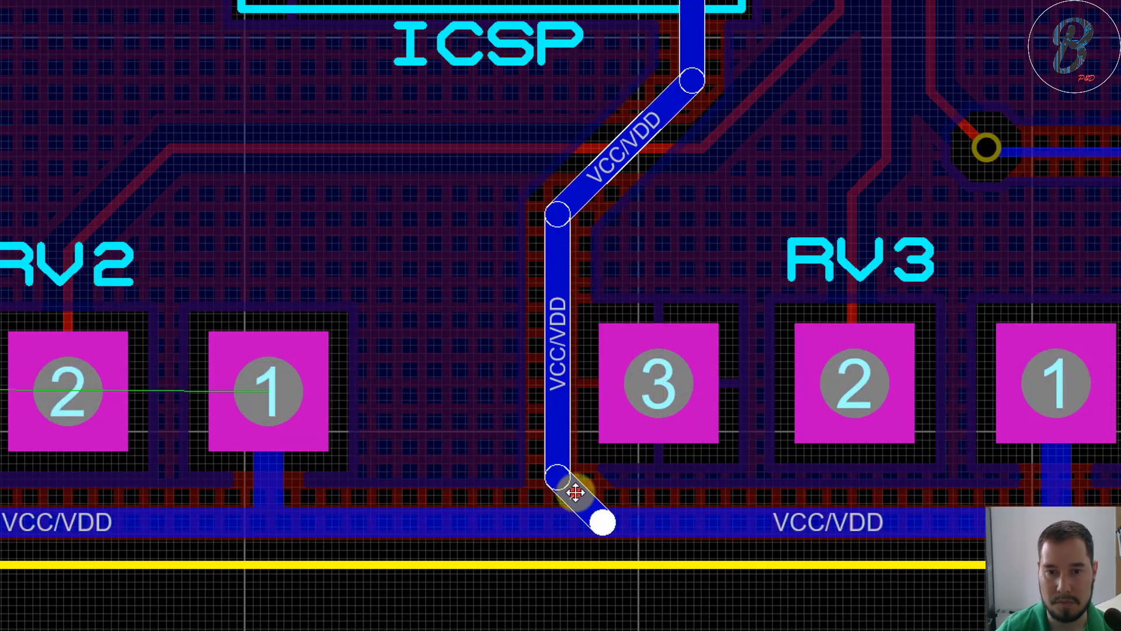
pyautogui.moveTo(575, 493); pyautogui.dragTo(555, 513)
pyautogui.scroll(-3, 580, 429)
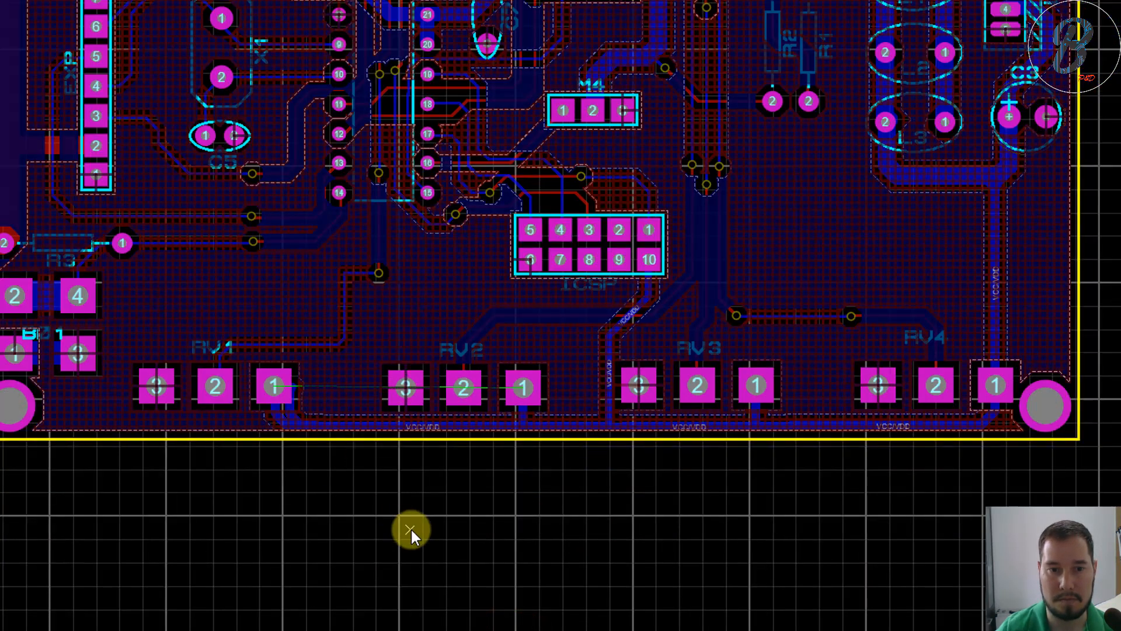
# Step: Reduce the doubled VCC/VDD connection at RV1 pin 1 to a single branch and reroute it from the pad to the lower-edge rail
pyautogui.scroll(1, 257, 365)
pyautogui.scroll(1, 650, 387)
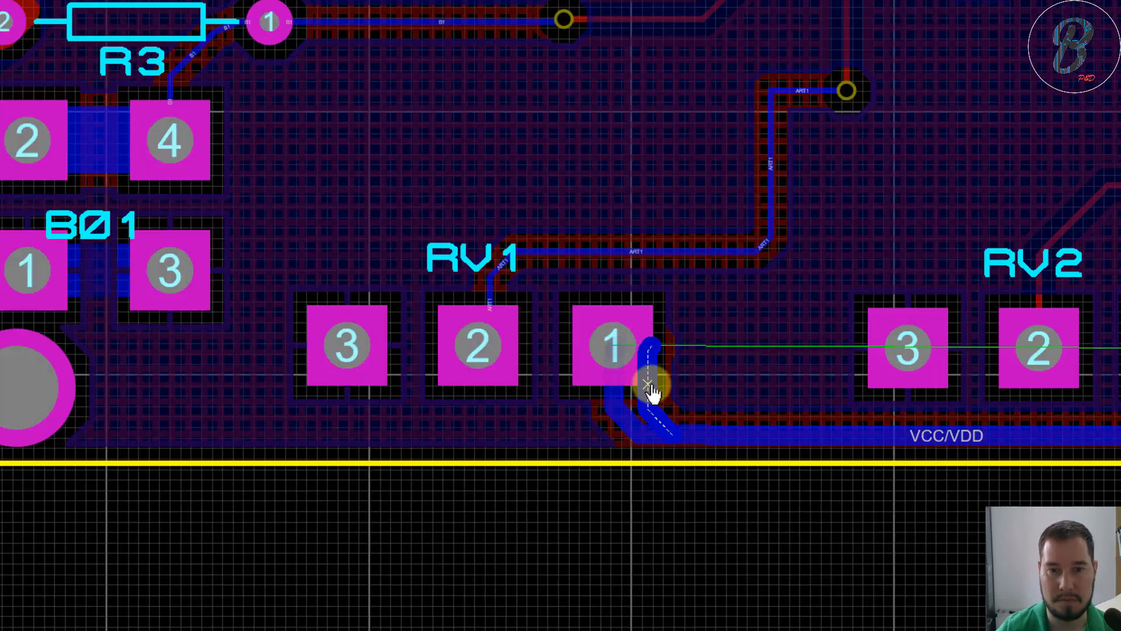
pyautogui.scroll(1, 632, 380)
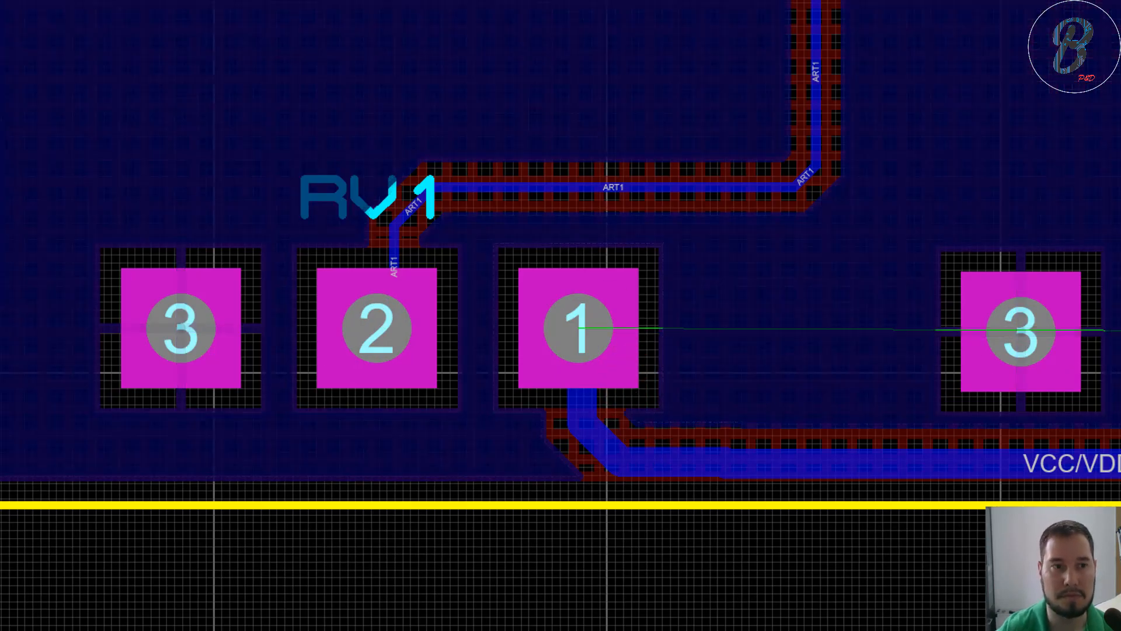
pyautogui.click(581, 332)
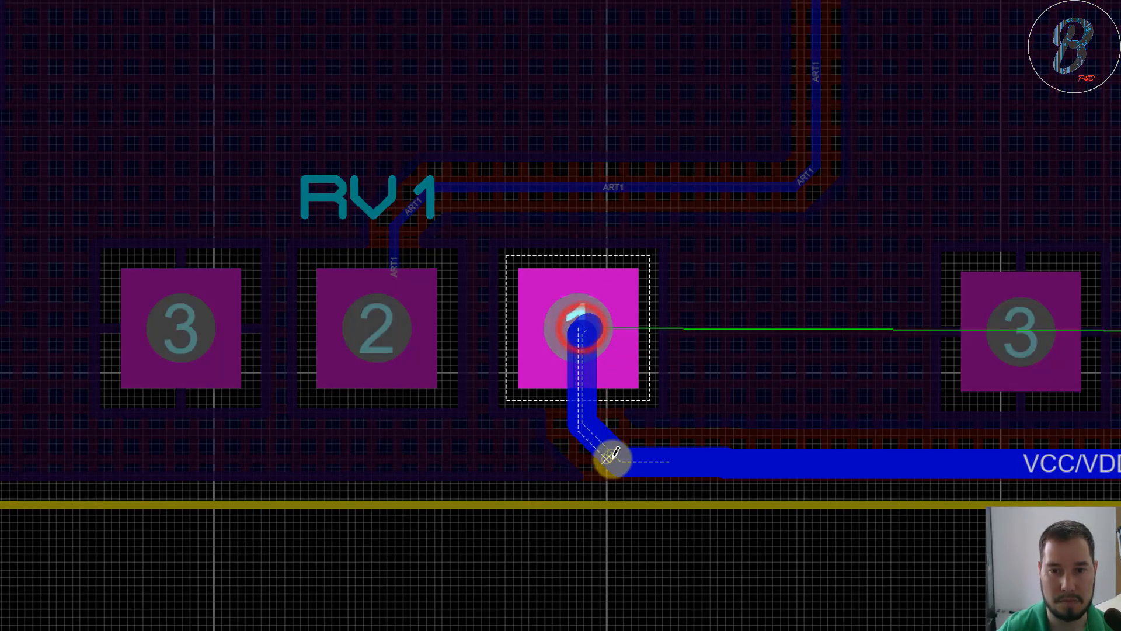
pyautogui.click(617, 458)
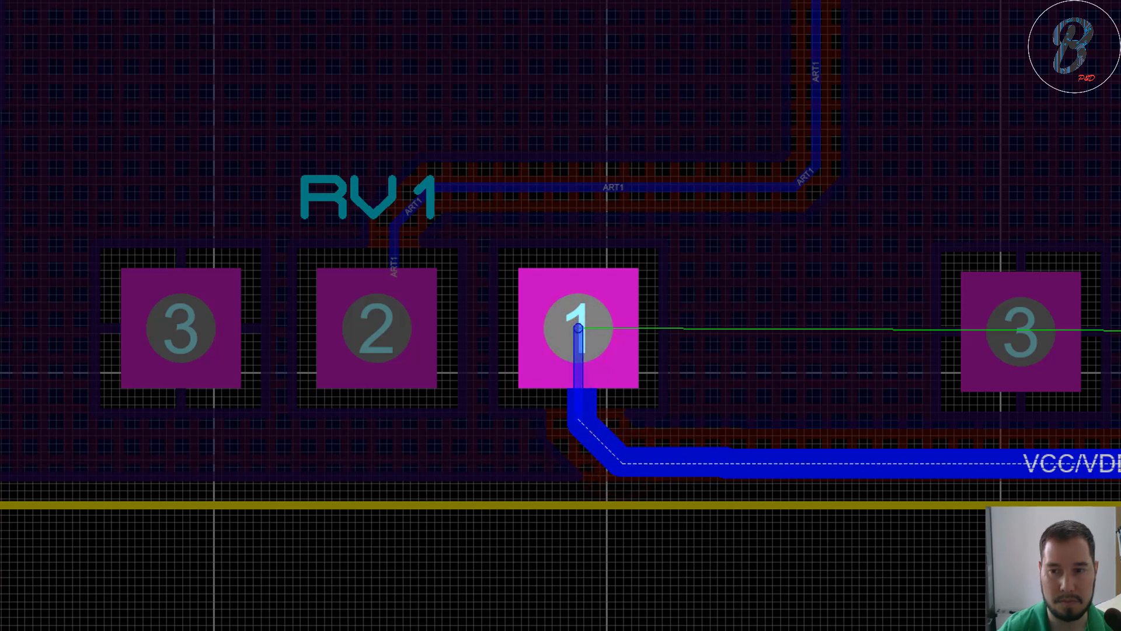
# Step: Route a straight trace between RV2 pin 1 and the VCC/VDD rail below it
pyautogui.scroll(-2, 628, 382)
pyautogui.moveTo(981, 409); pyautogui.dragTo(630, 387, button='middle')
pyautogui.scroll(2, 631, 386)
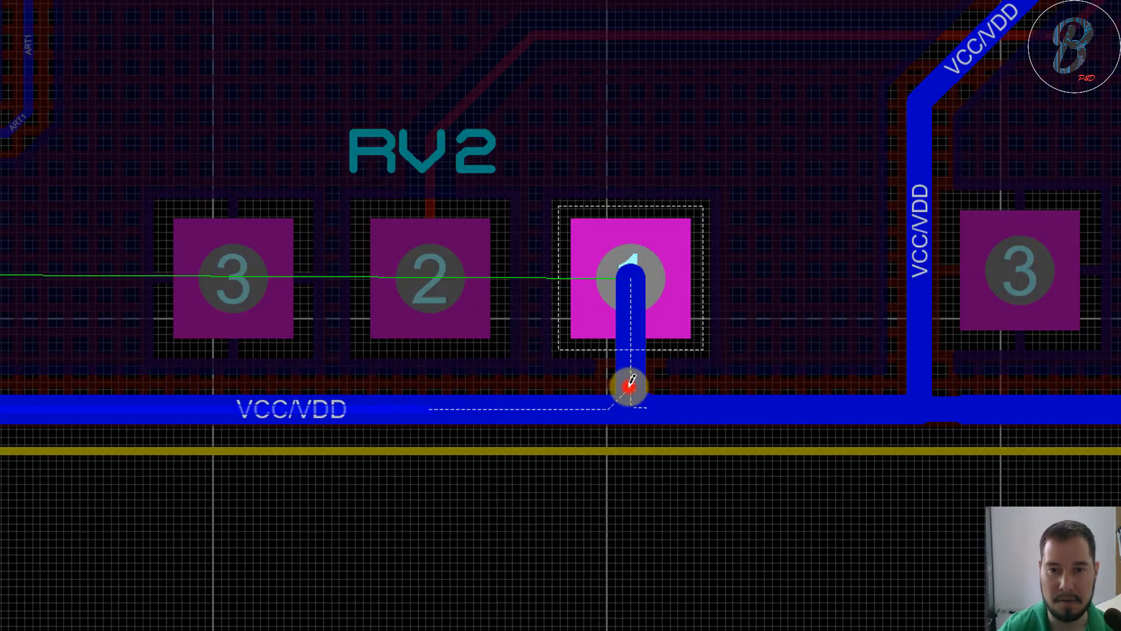
pyautogui.click(629, 386)
pyautogui.click(631, 279)
pyautogui.scroll(-2, 536, 378)
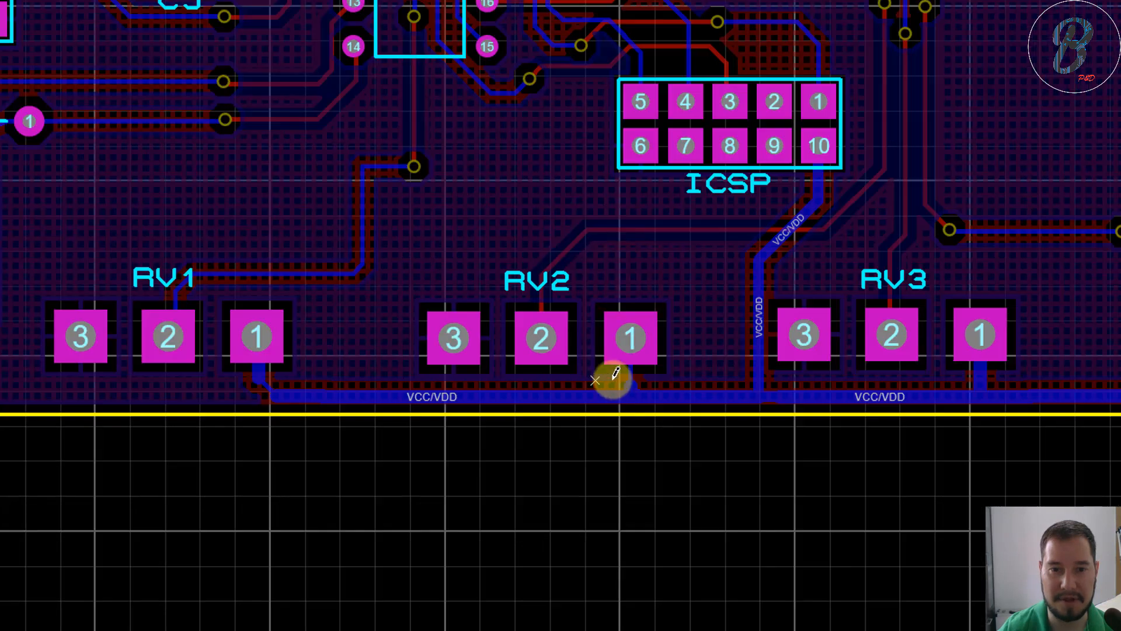
# Step: Change the trace style of the short VCC/VDD stub below RV2 pin 1 to match the rail's width
pyautogui.scroll(2, 616, 374)
pyautogui.rightClick(631, 360)
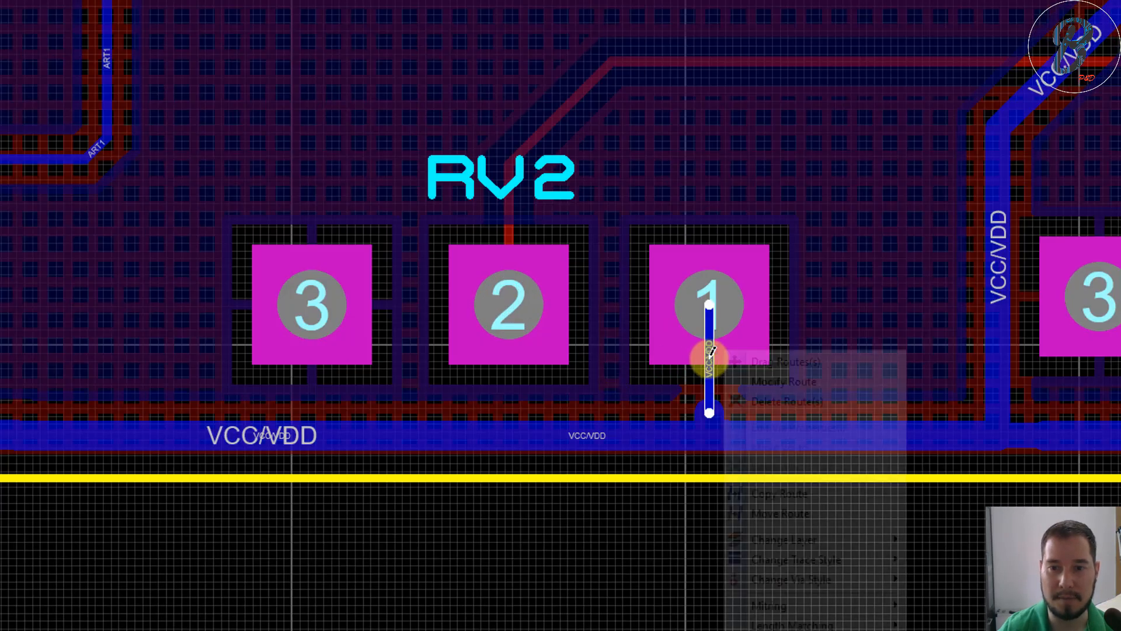
pyautogui.click(784, 555)
pyautogui.click(951, 359)
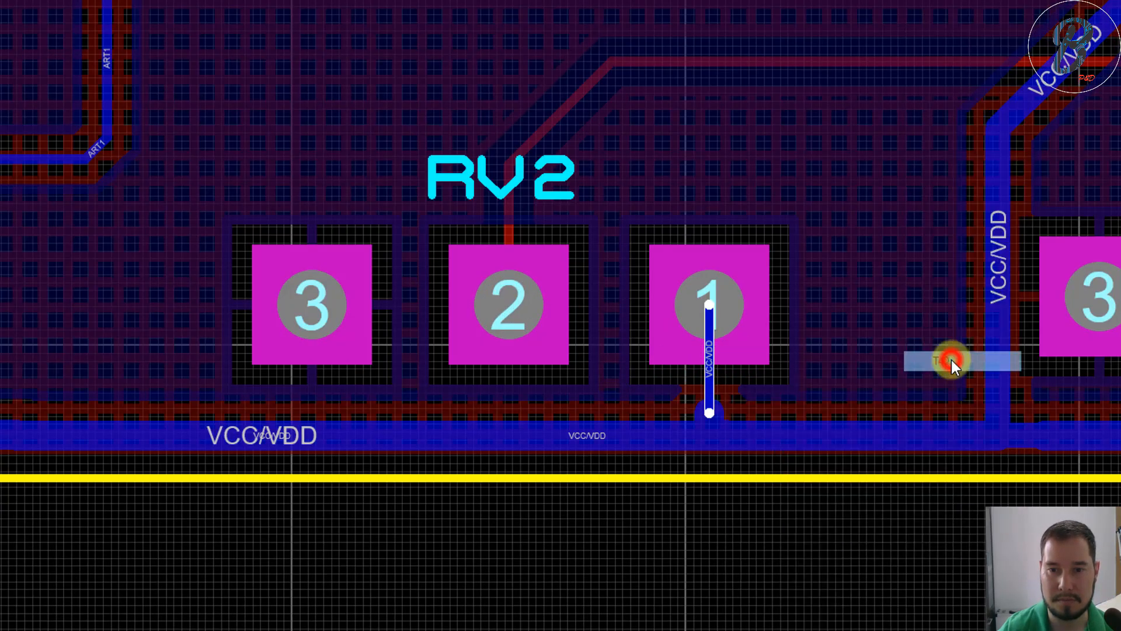
pyautogui.click(834, 368)
pyautogui.rightClick(710, 369)
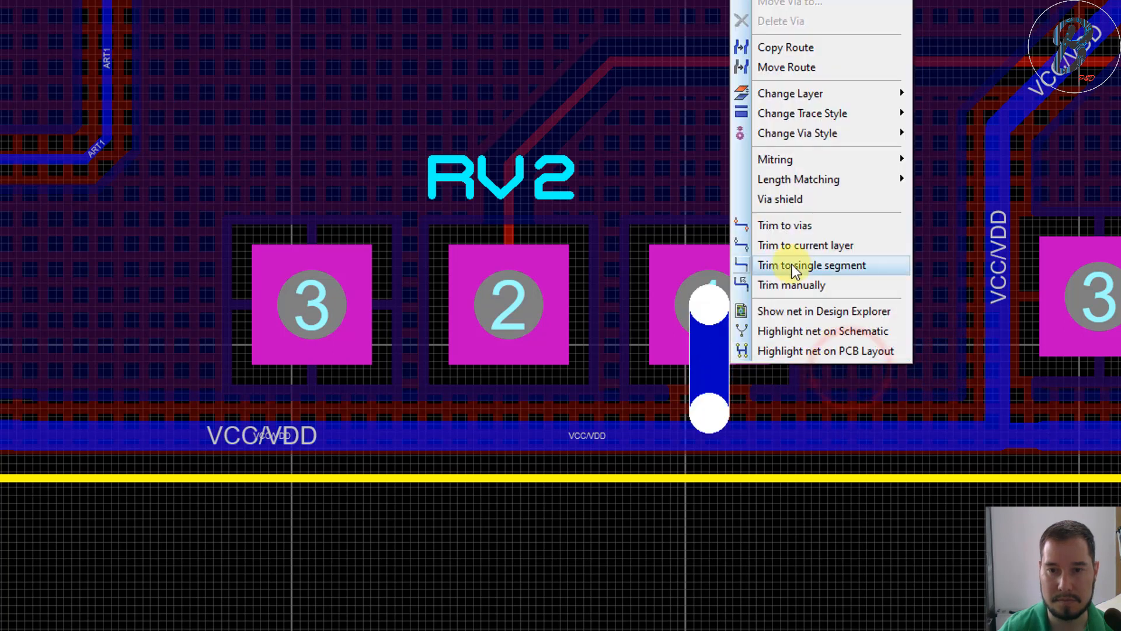
pyautogui.click(806, 112)
pyautogui.click(946, 426)
# Step: Set the VCC/VDD rail along the lower board edge from RV3 to RV4 to trace style T40
pyautogui.rightClick(1040, 433)
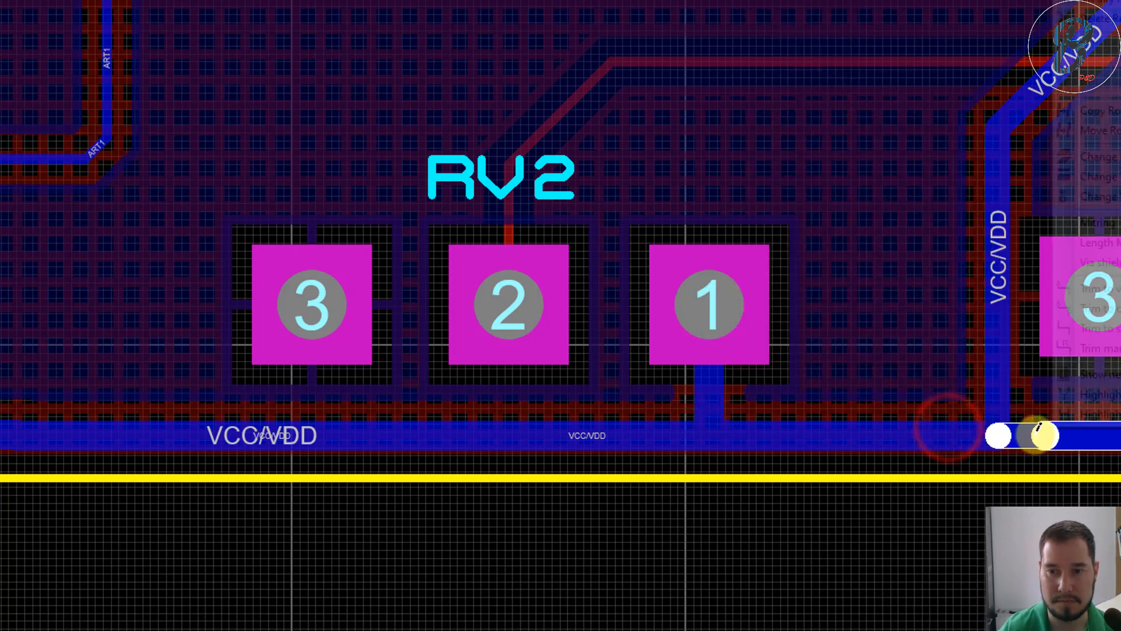
pyautogui.click(956, 612)
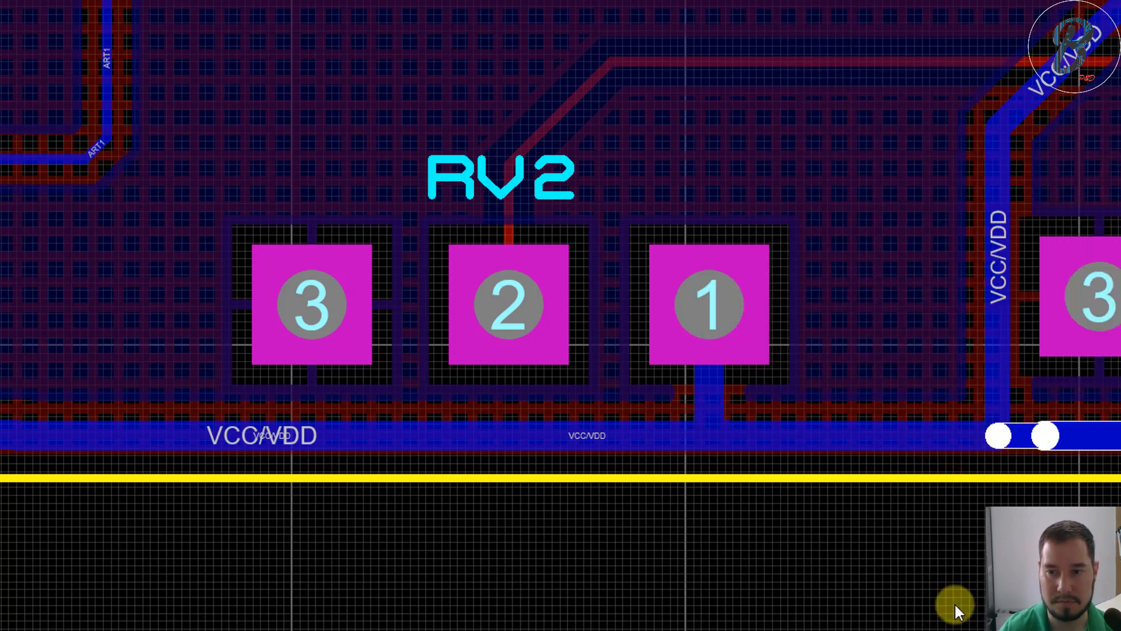
pyautogui.scroll(-2, 668, 523)
pyautogui.rightClick(1066, 407)
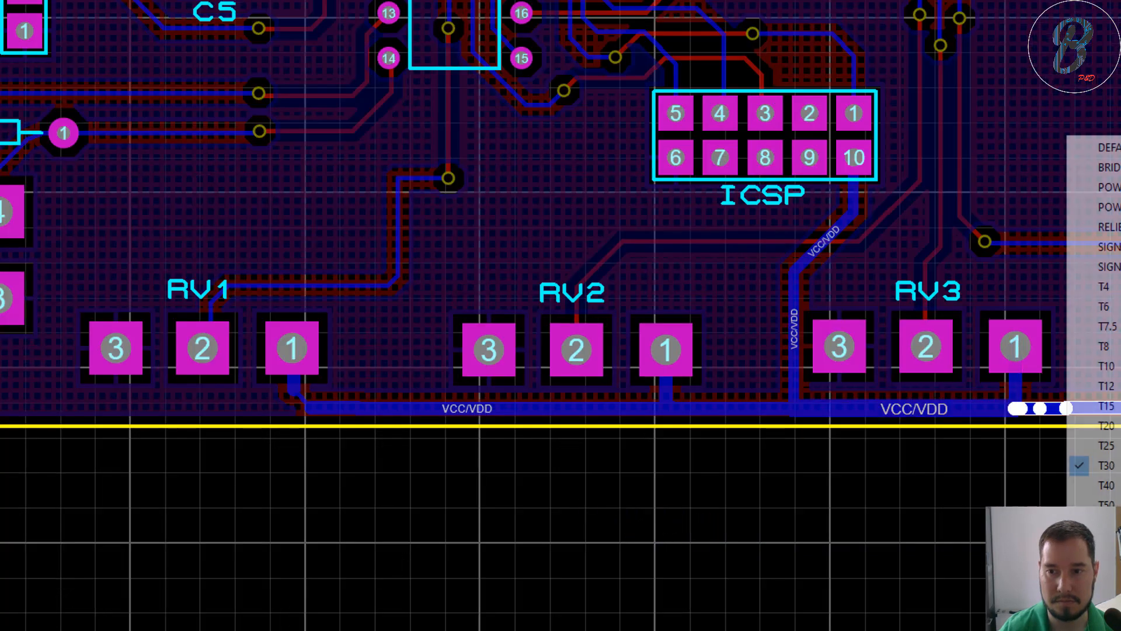
pyautogui.click(1107, 487)
# Step: Widen the vertical VCC/VDD trace between RV4 pin 1 and the junction below L3 and C3 with a larger trace style
pyautogui.moveTo(987, 426); pyautogui.dragTo(580, 370, button='middle')
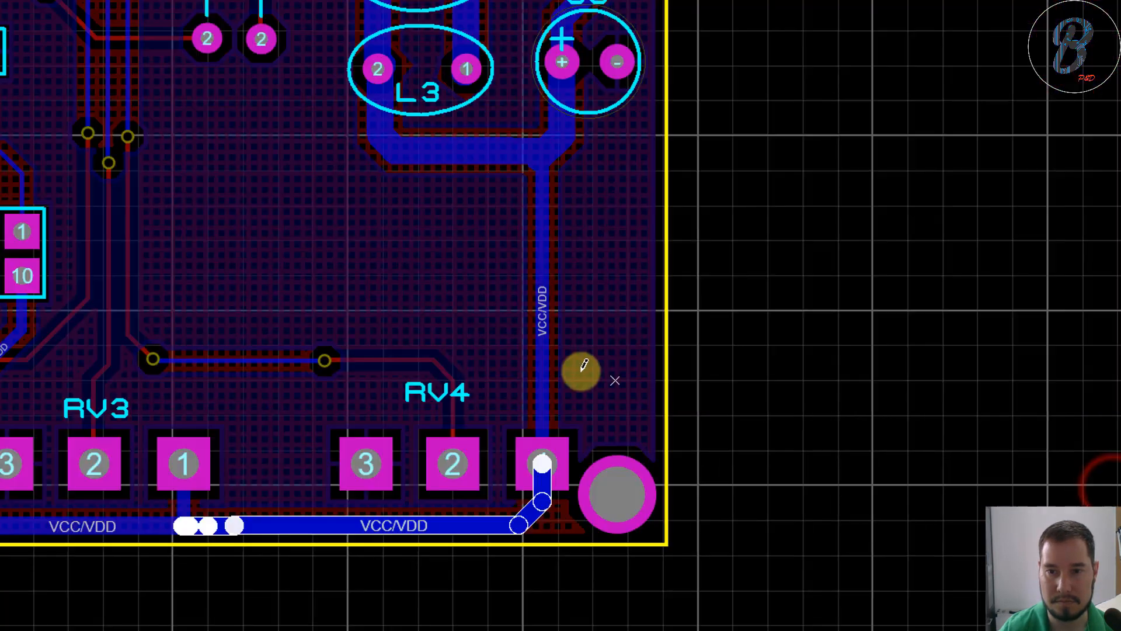
pyautogui.rightClick(543, 286)
pyautogui.click(664, 482)
pyautogui.click(817, 281)
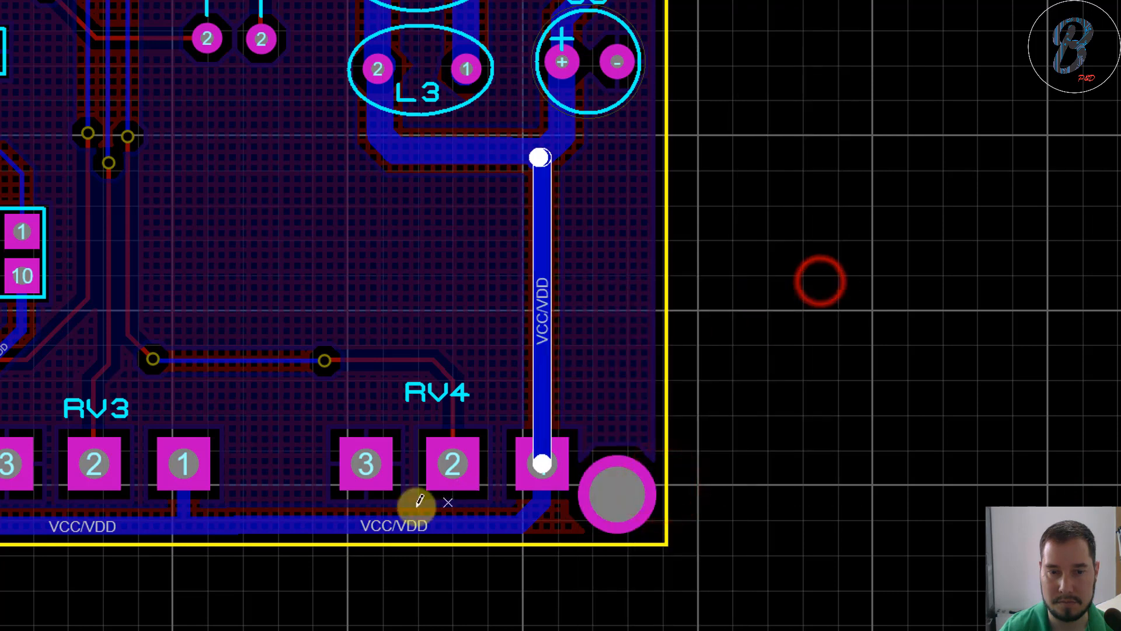
# Step: Change the trace style of the diagonal VCC/VDD segment below RV1 pin 1 to match the adjoining rail
pyautogui.scroll(-3, 419, 502)
pyautogui.scroll(5, 508, 383)
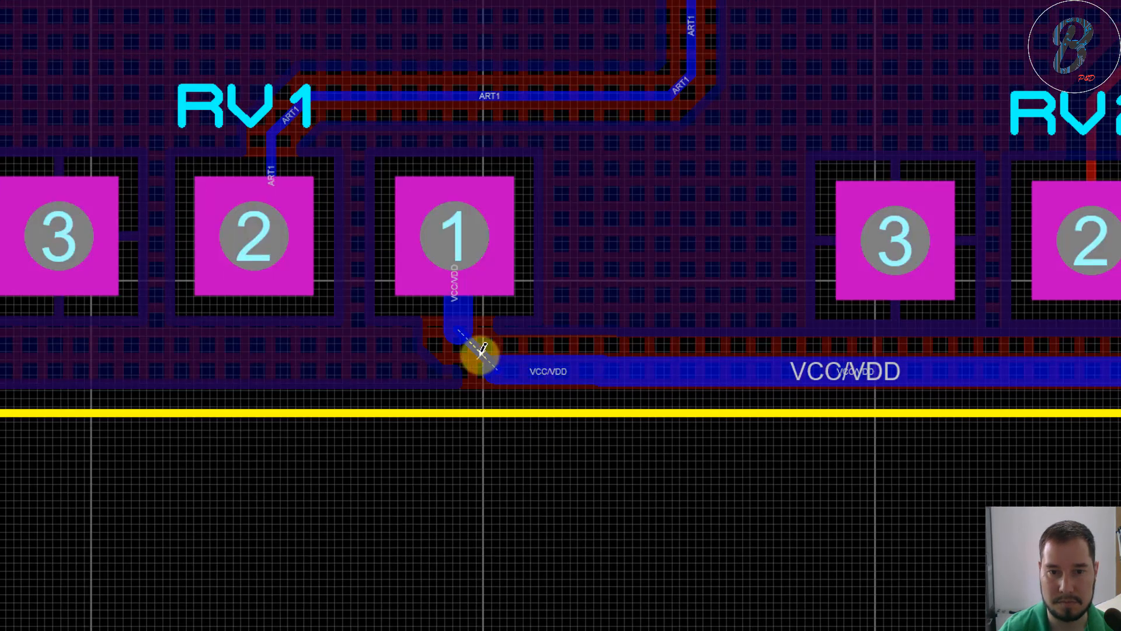
pyautogui.rightClick(480, 350)
pyautogui.click(586, 556)
pyautogui.click(749, 331)
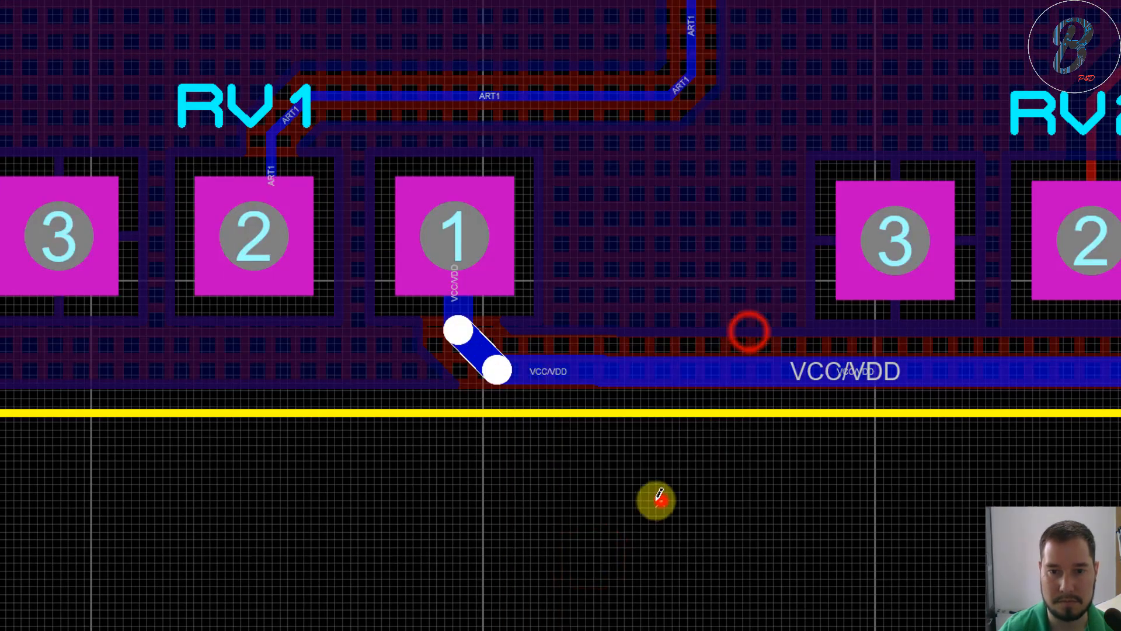
pyautogui.click(659, 497)
pyautogui.scroll(-2, 658, 497)
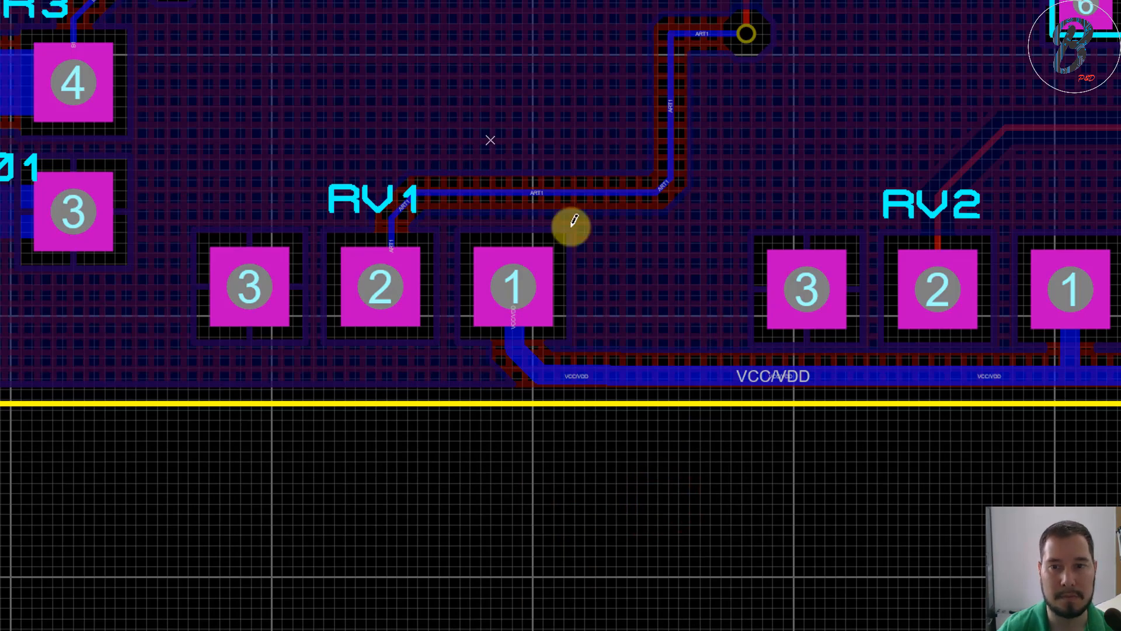
# Step: Mitre the corners of the ART1 trace running from U13 to RV1 pin 2
pyautogui.scroll(-3, 570, 226)
pyautogui.scroll(5, 873, 226)
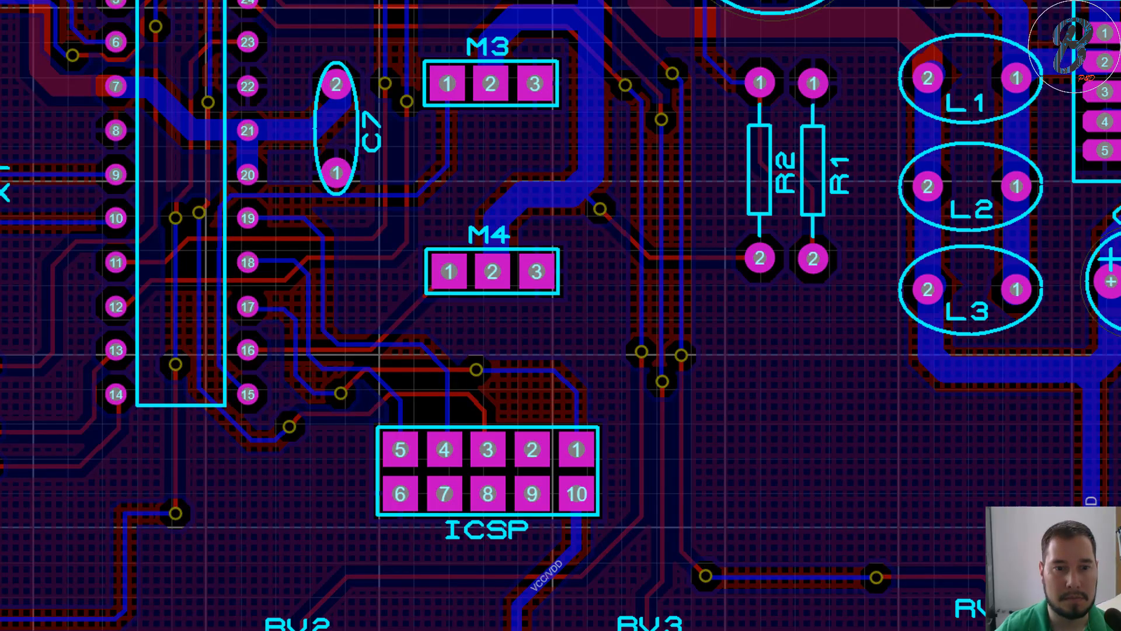
pyautogui.rightClick(131, 522)
pyautogui.click(255, 315)
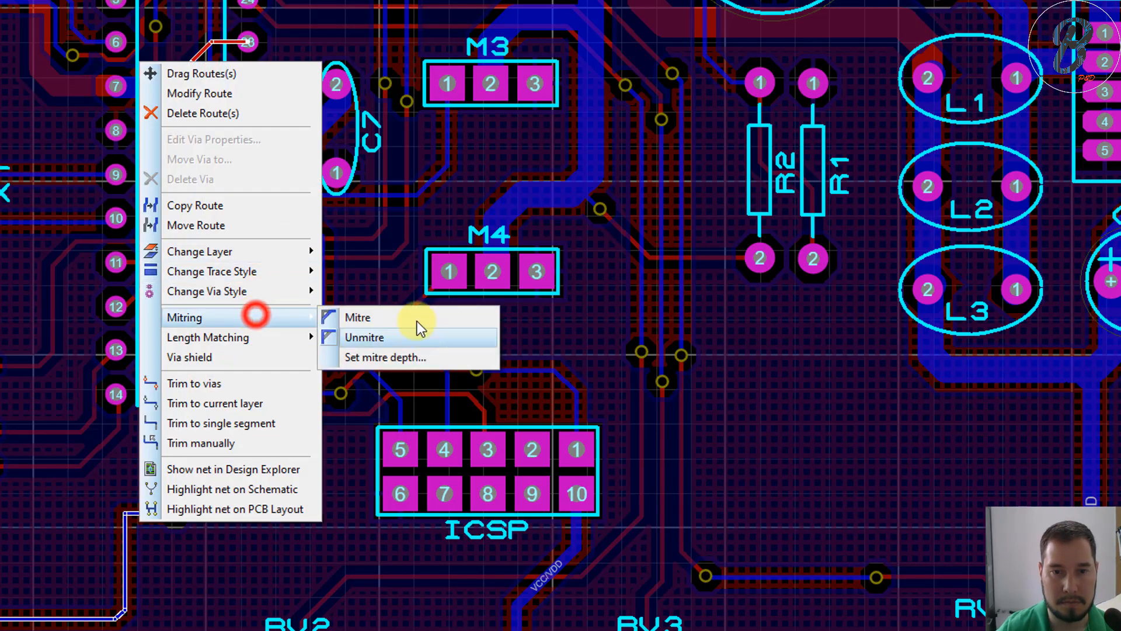
pyautogui.click(404, 313)
pyautogui.click(233, 569)
pyautogui.scroll(-2, 397, 499)
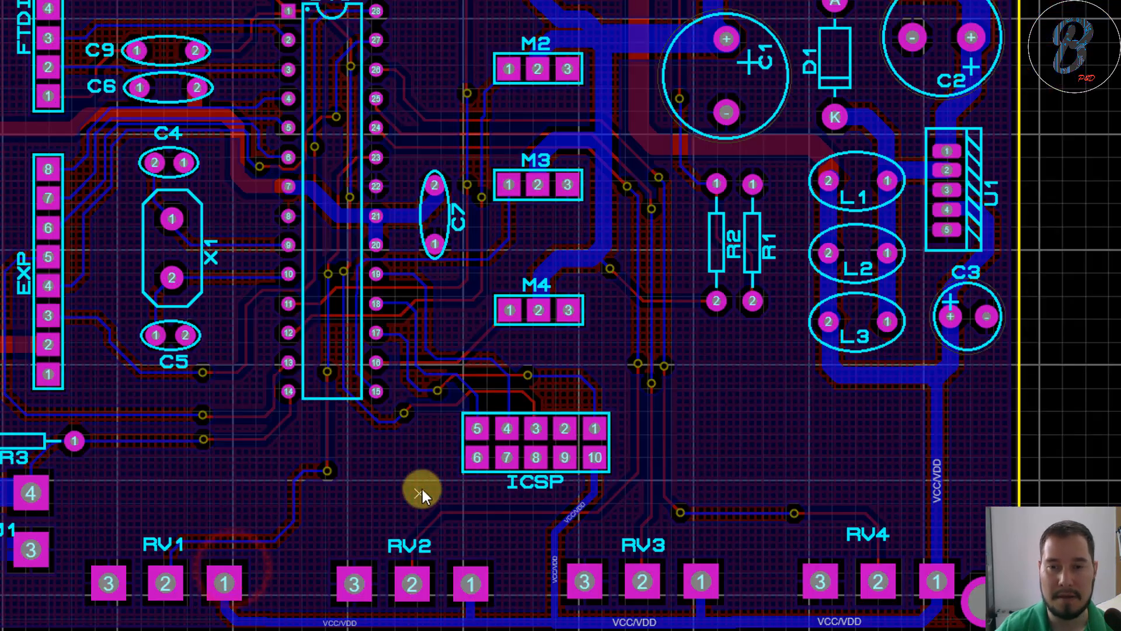
# Step: Run the Pre-Production Check on the whole board, review its test results and close the report
pyautogui.scroll(-2, 591, 350)
pyautogui.scroll(2, 613, 325)
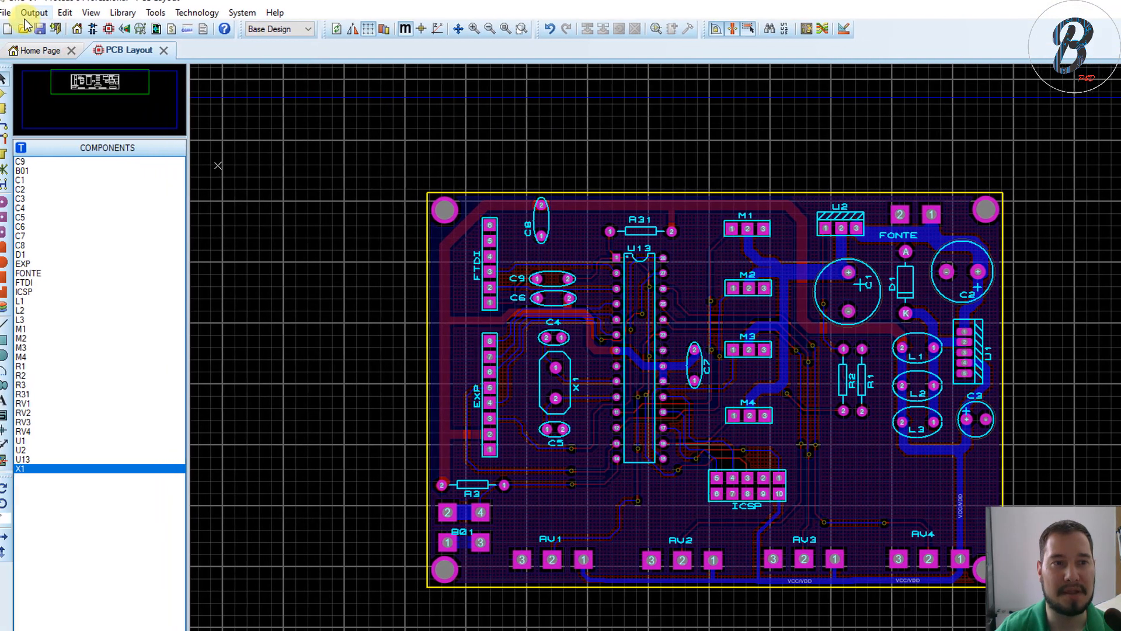
pyautogui.click(34, 12)
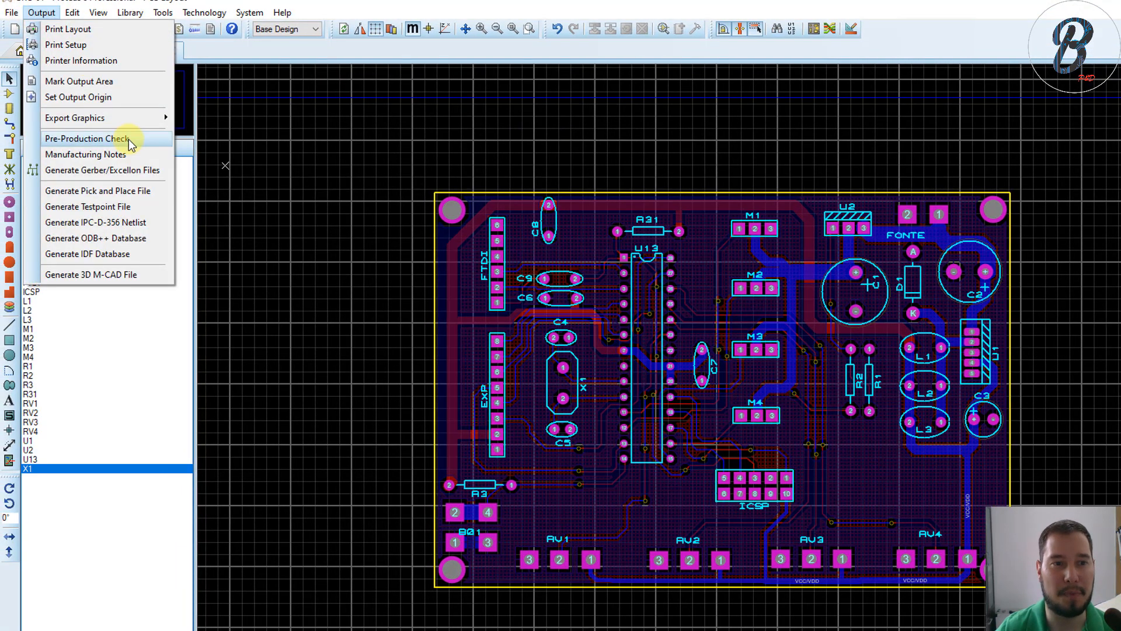
pyautogui.click(129, 139)
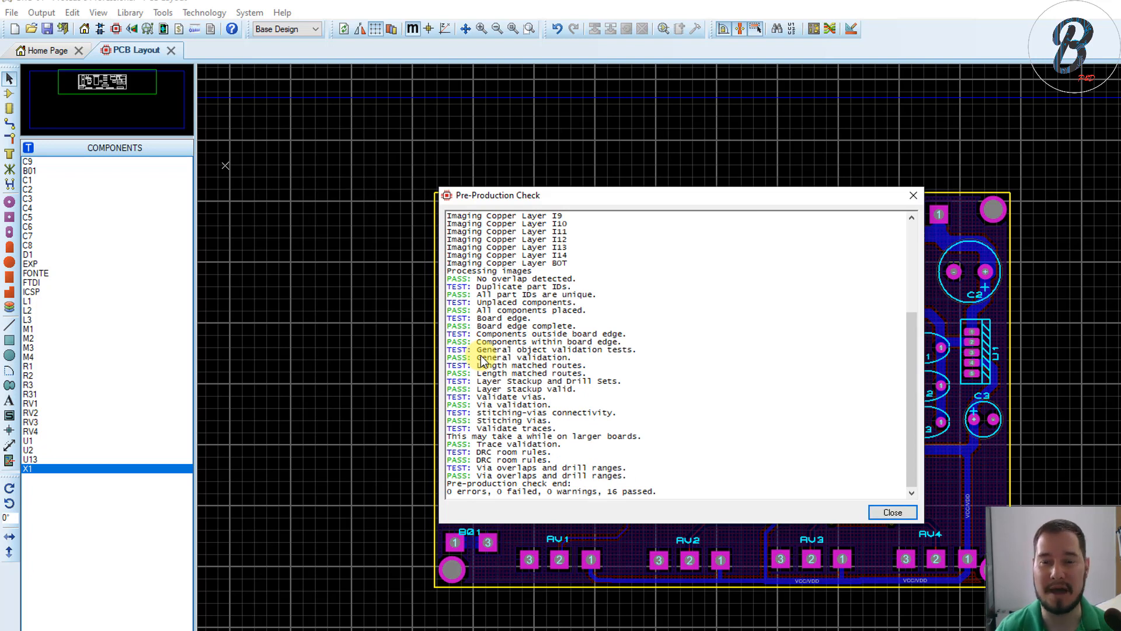
pyautogui.click(894, 512)
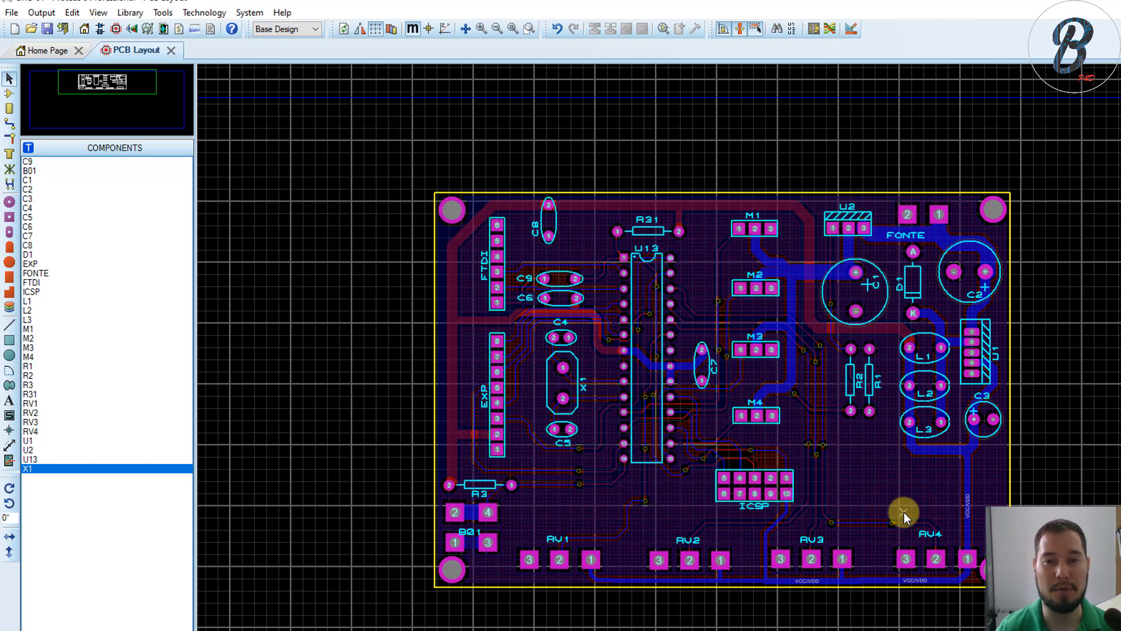